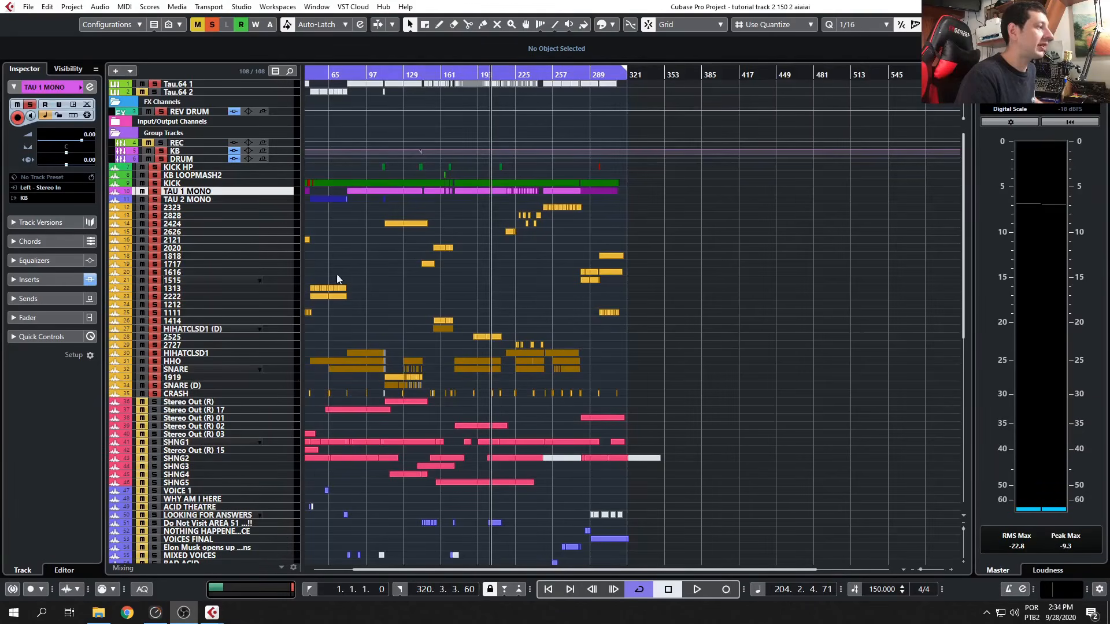
Examine the whole track arrangement from bar 1 through the end of the song.
scroll(563, 203, "down", 3)
scroll(522, 243, "up", 3)
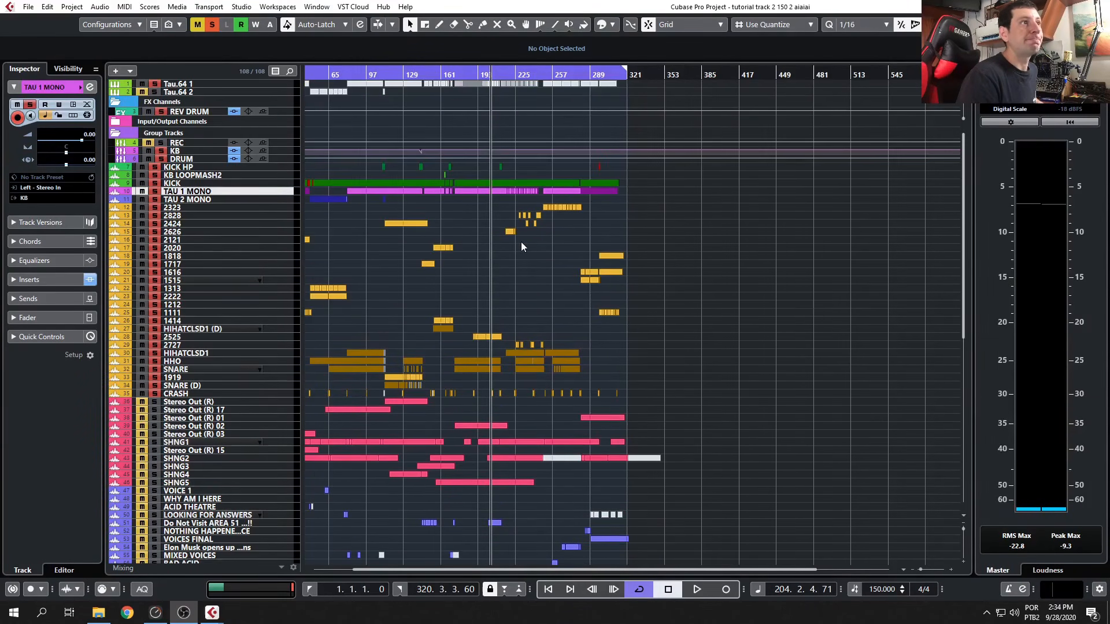
scroll(526, 272, "down", 3)
scroll(522, 286, "up", 3)
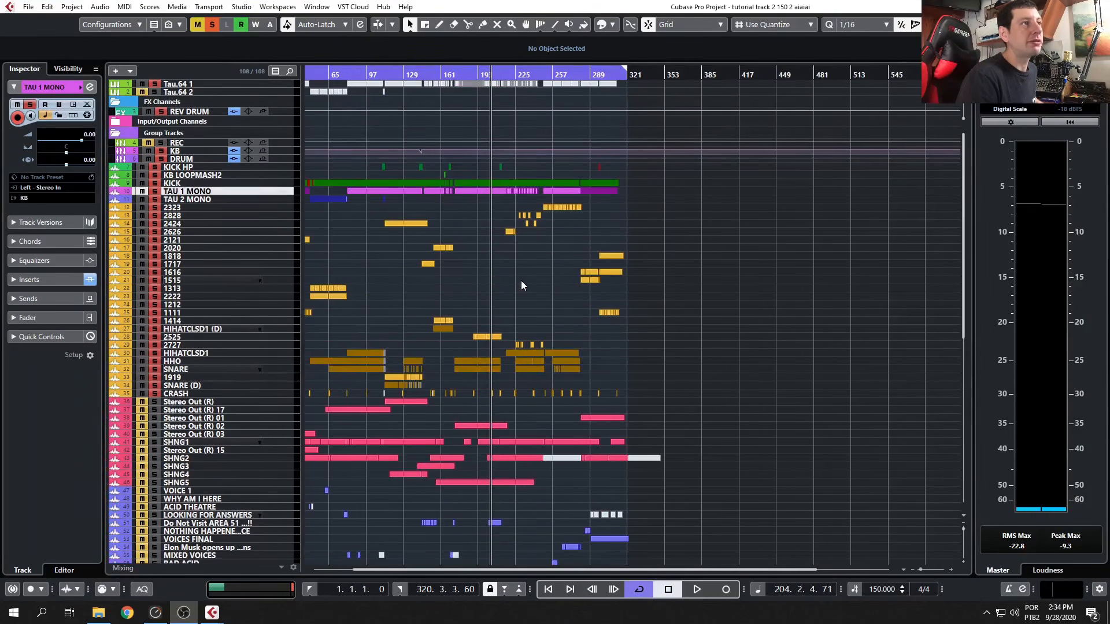
left_click(521, 282)
key("g")
key("g")
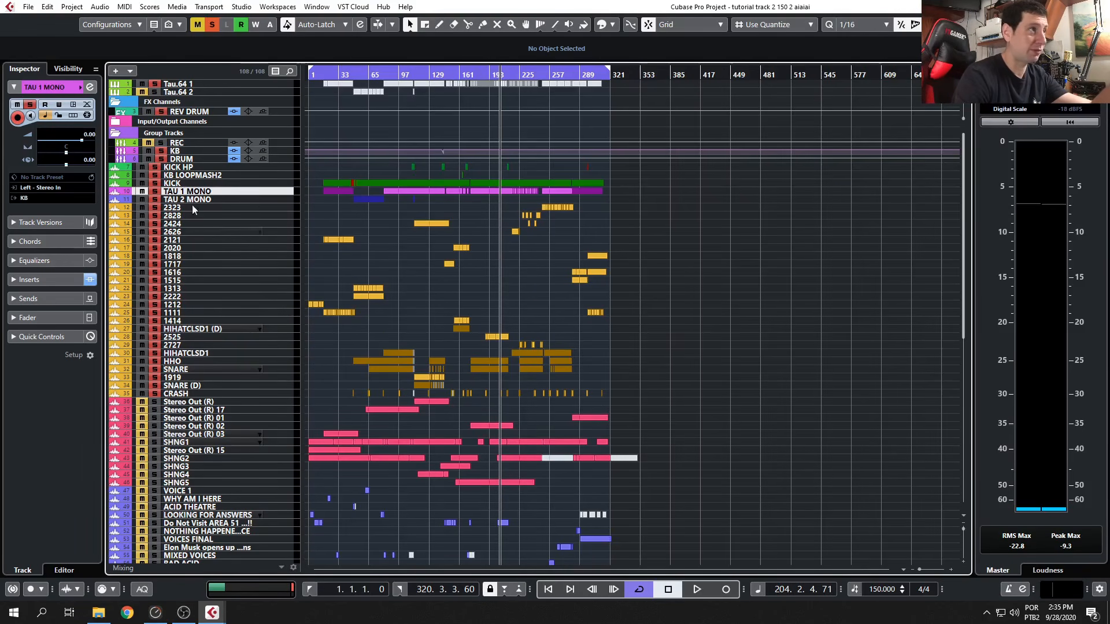
scroll(371, 343, "down", 2)
scroll(371, 344, "up", 2)
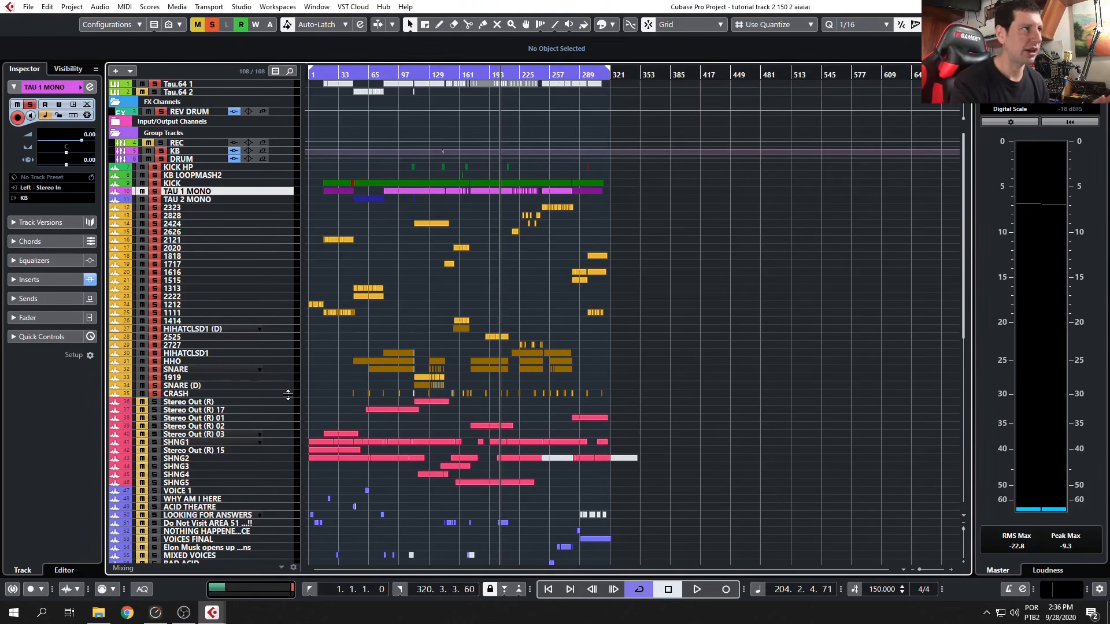
Enlarge the HIHATCLSD1 track and inspect its repeating hi-hat hits around bar 94.
left_click(256, 353)
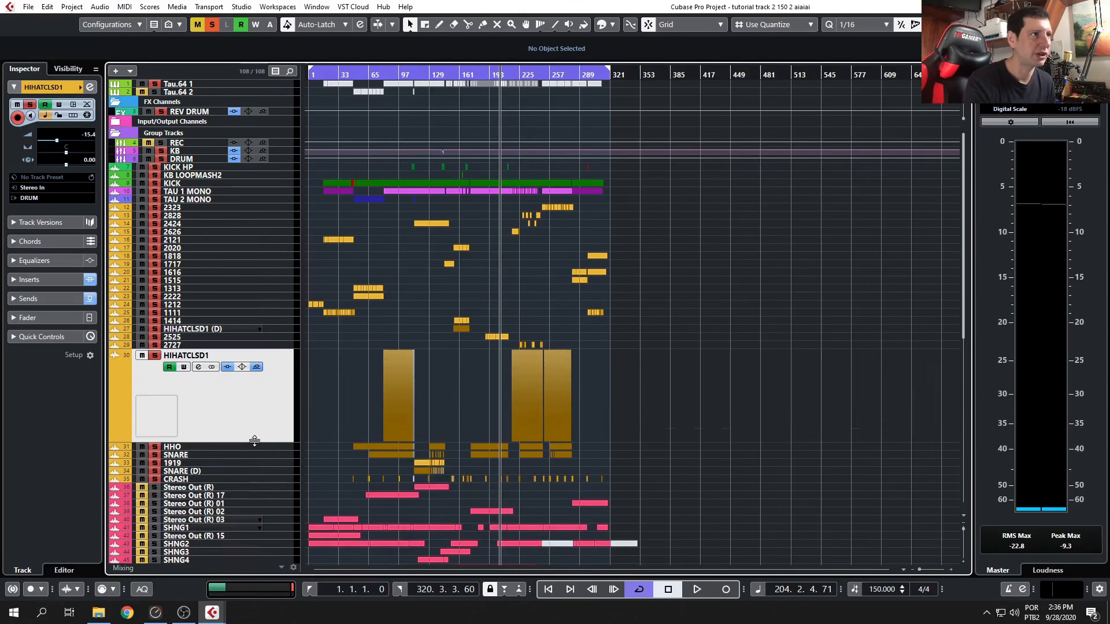
scroll(359, 424, "up", 20)
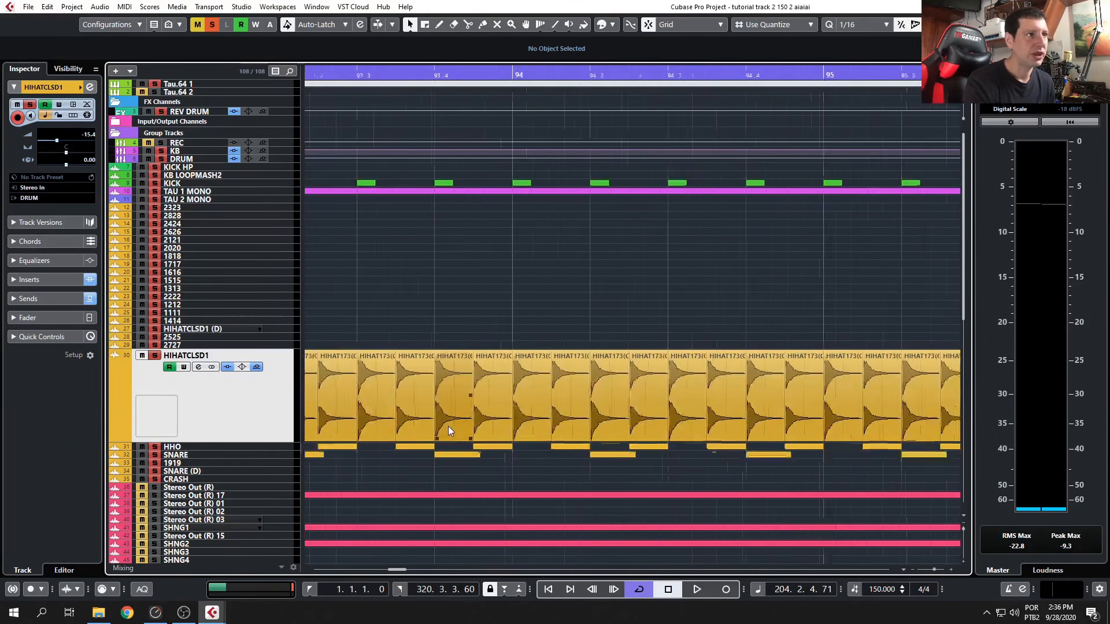
scroll(451, 431, "down", 3)
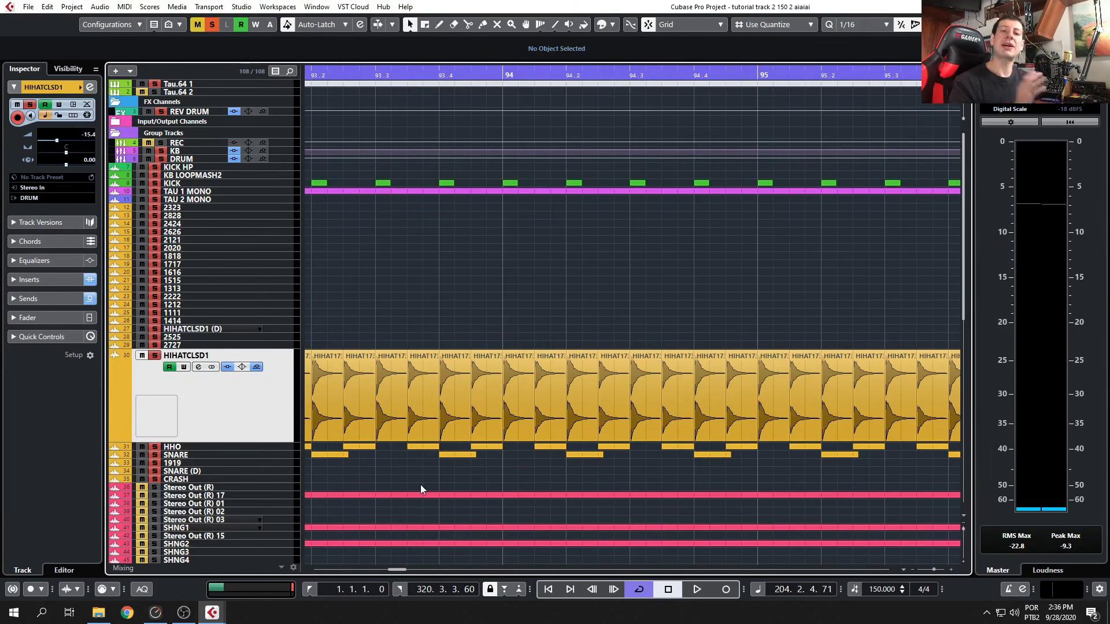
scroll(436, 480, "down", 10, "ctrl")
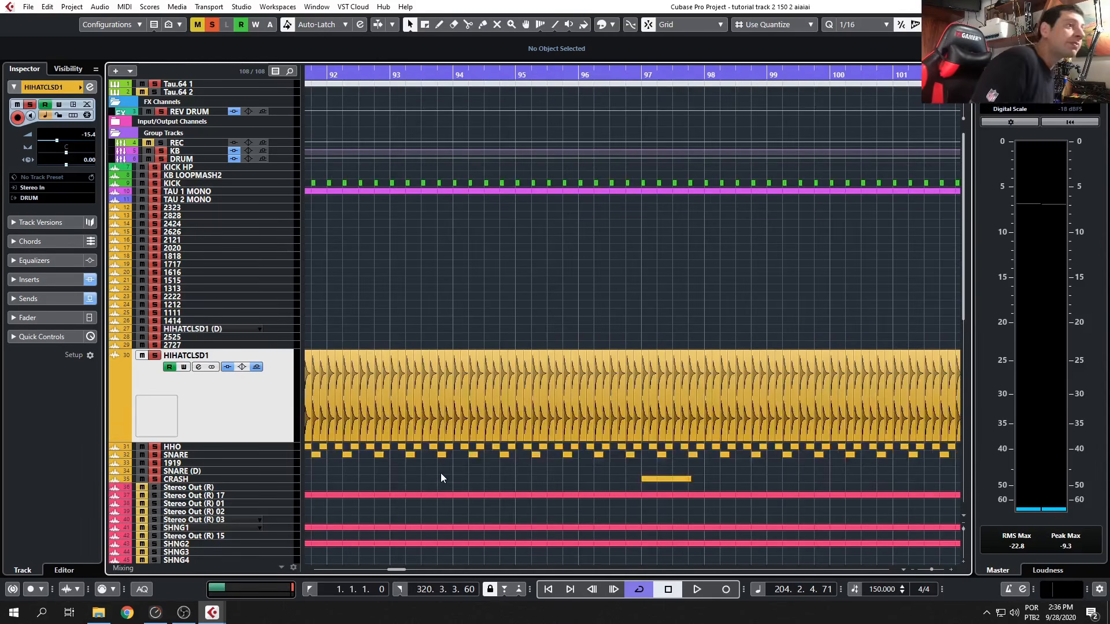
scroll(445, 467, "down", 2, "ctrl")
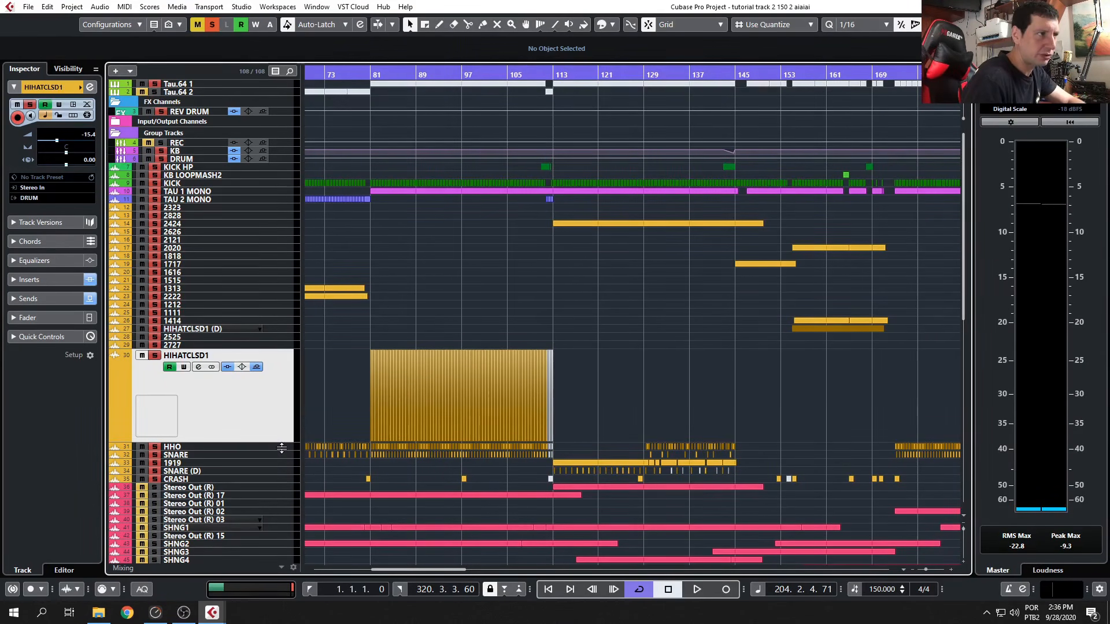
Unsolo the DRUM group and tracks 2323 through 2727, and enlarge HIHATCLSD1 (D) with its channel settings open.
left_click(160, 160)
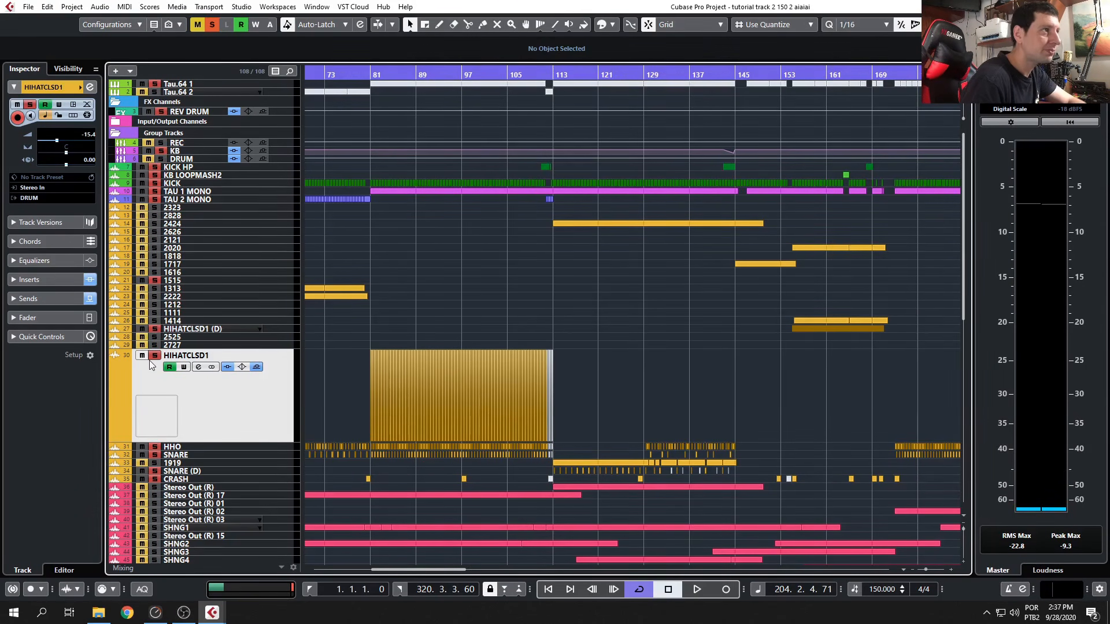
left_click(207, 329)
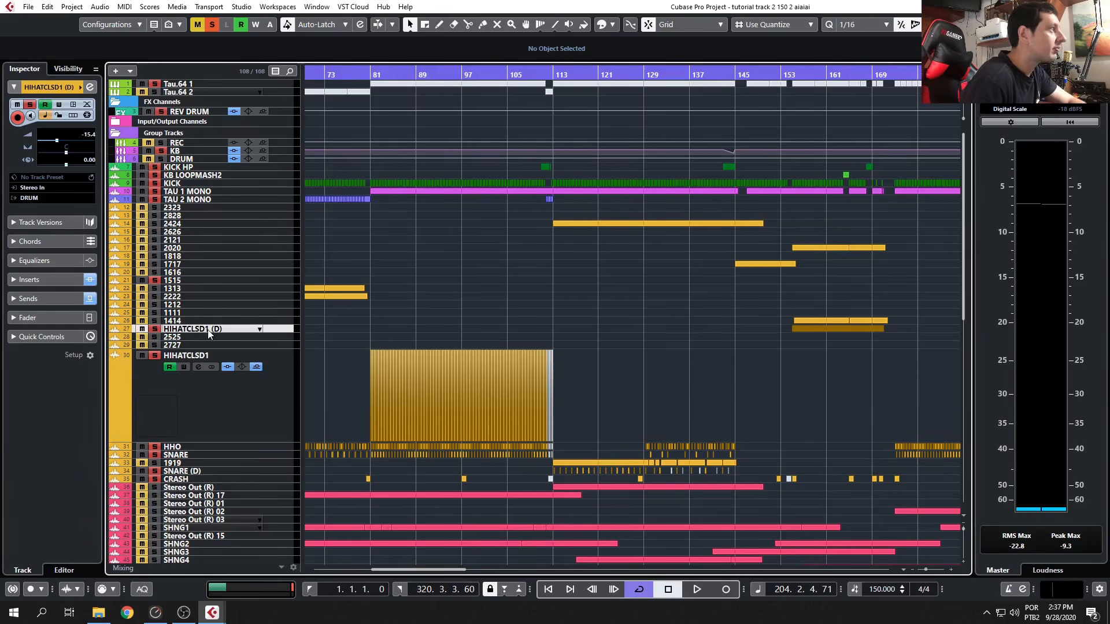
left_click_drag(211, 333, 223, 359)
left_click(198, 342)
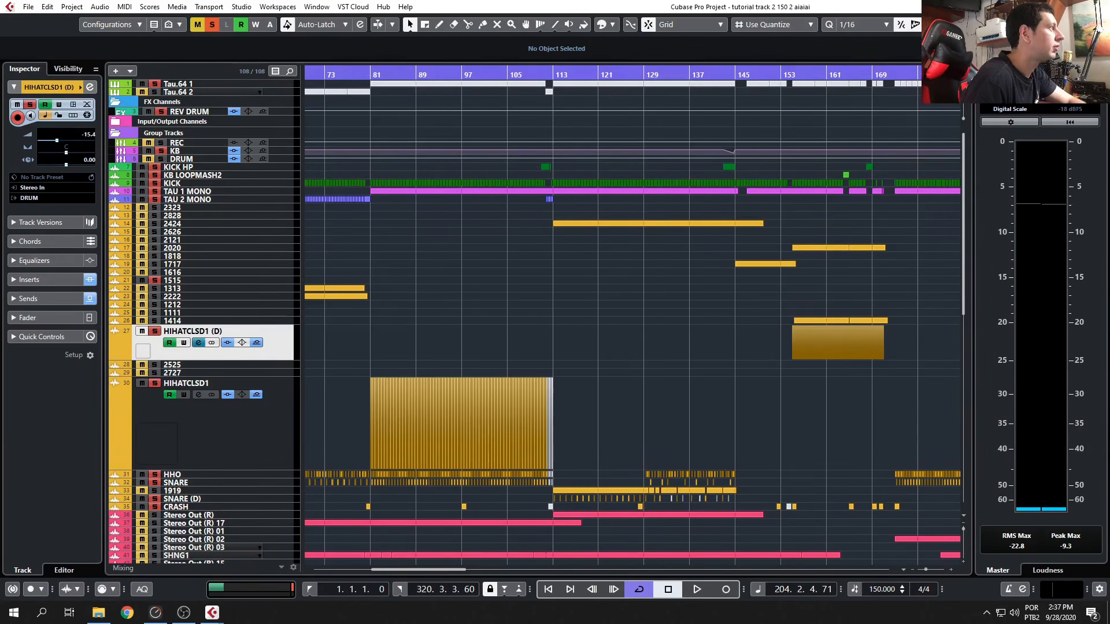
left_click(161, 159)
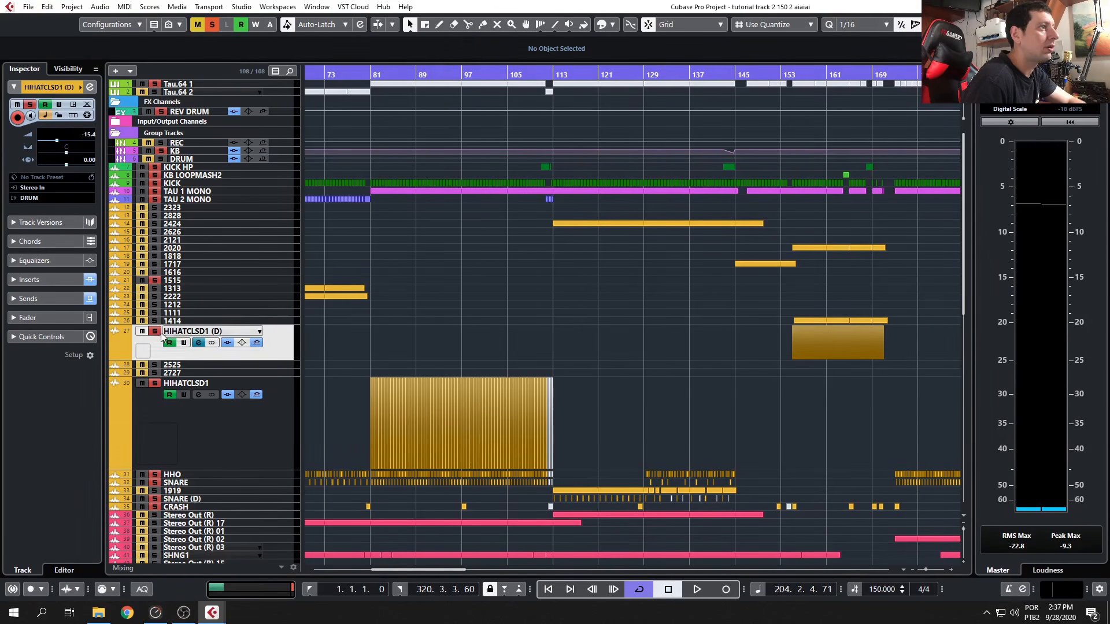
scroll(159, 449, "down", 4)
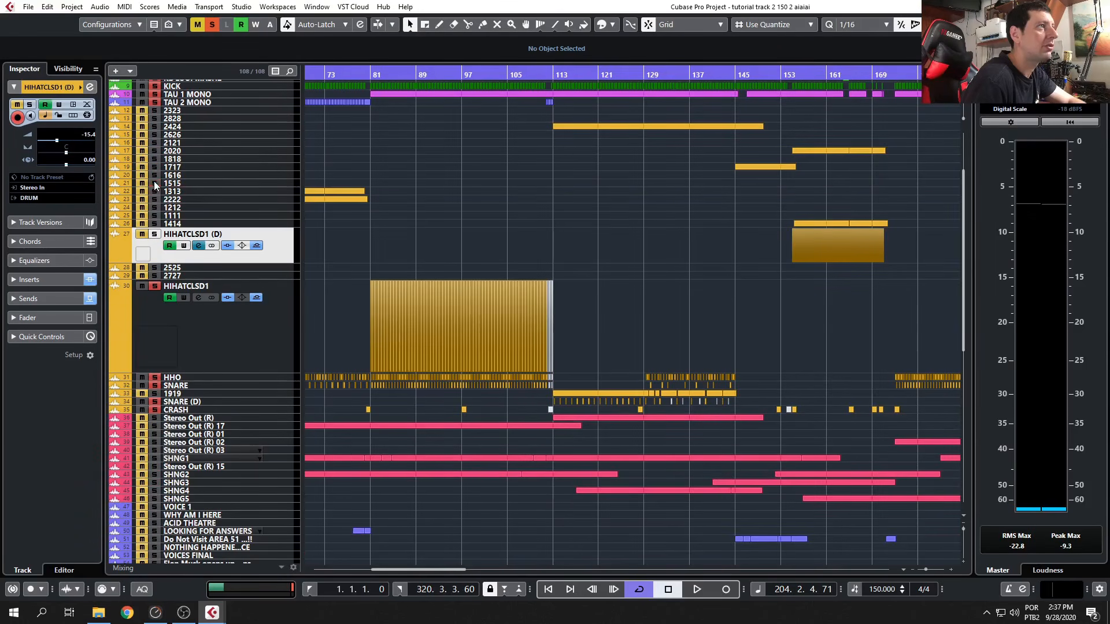
Unsolo HIHATCLSD1, SNARE, SNARE (D) and CRASH, and enlarge and select the still-soloed HHO track.
left_click(168, 320)
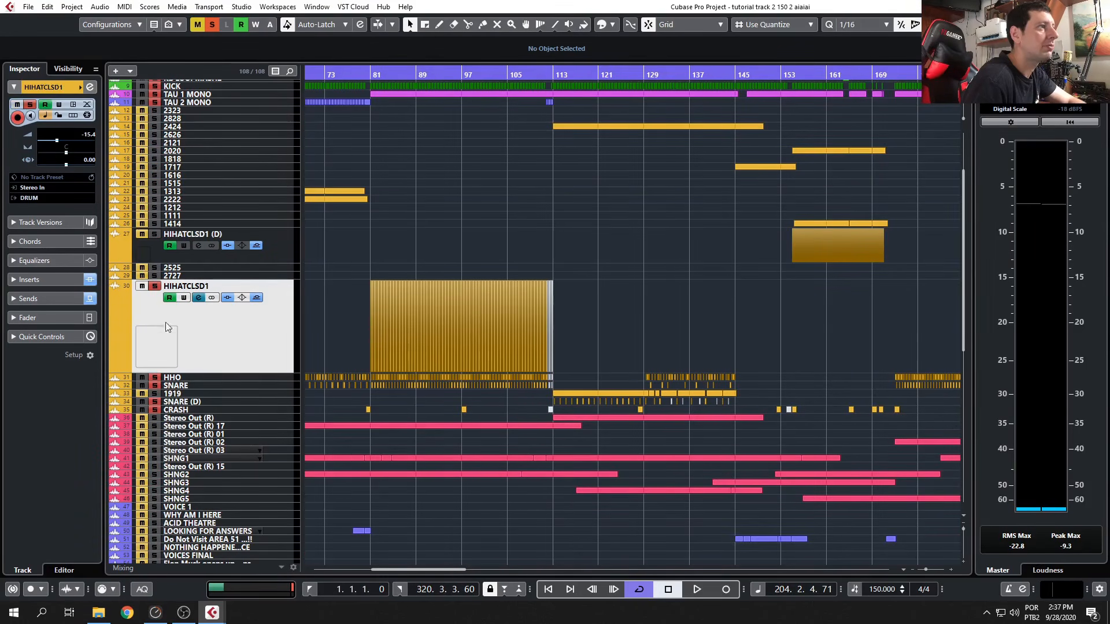
left_click(208, 379)
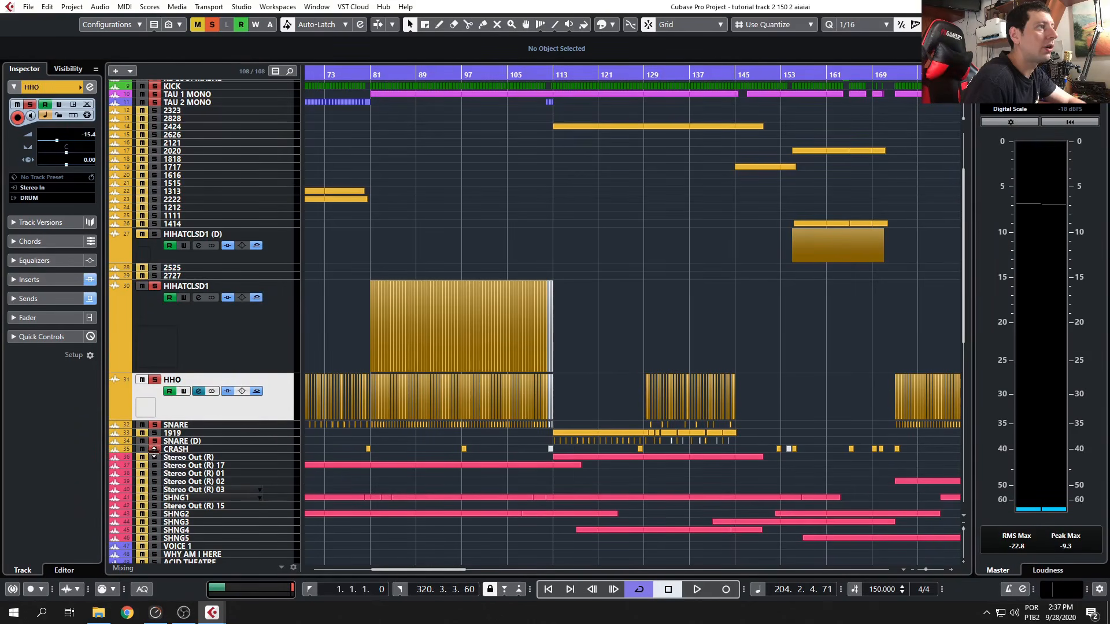
left_click(162, 442)
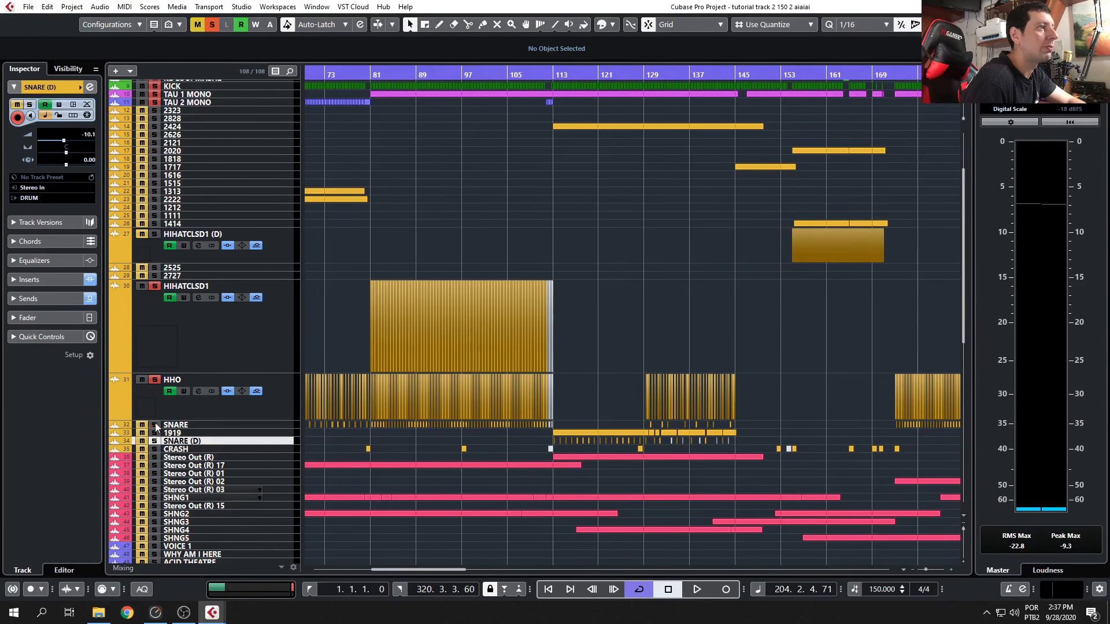
left_click(155, 286)
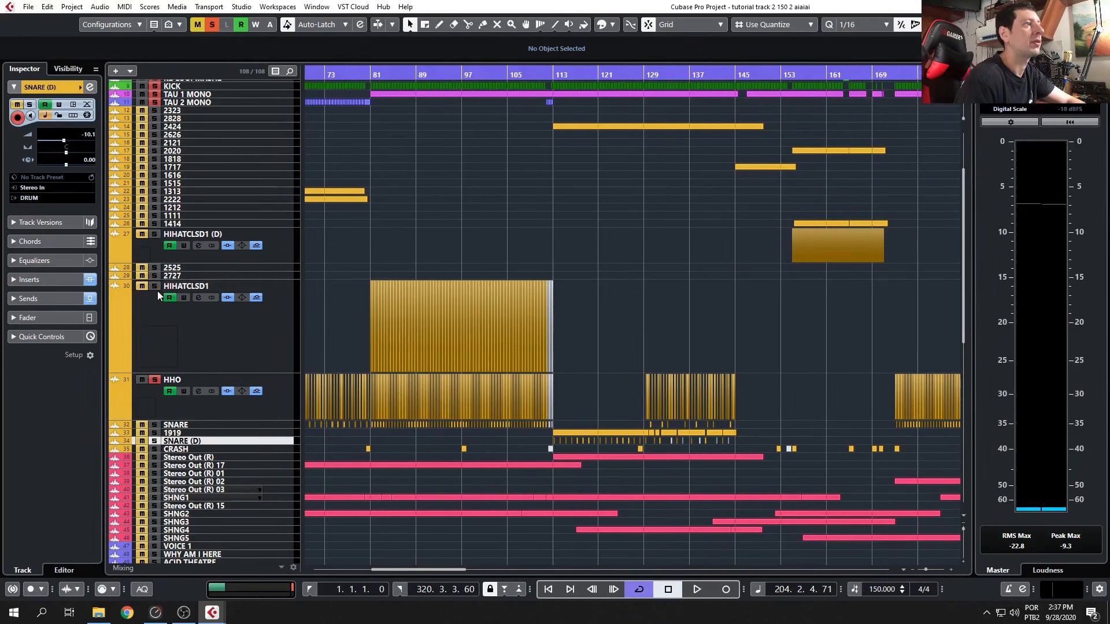
left_click(251, 331)
left_click(256, 406)
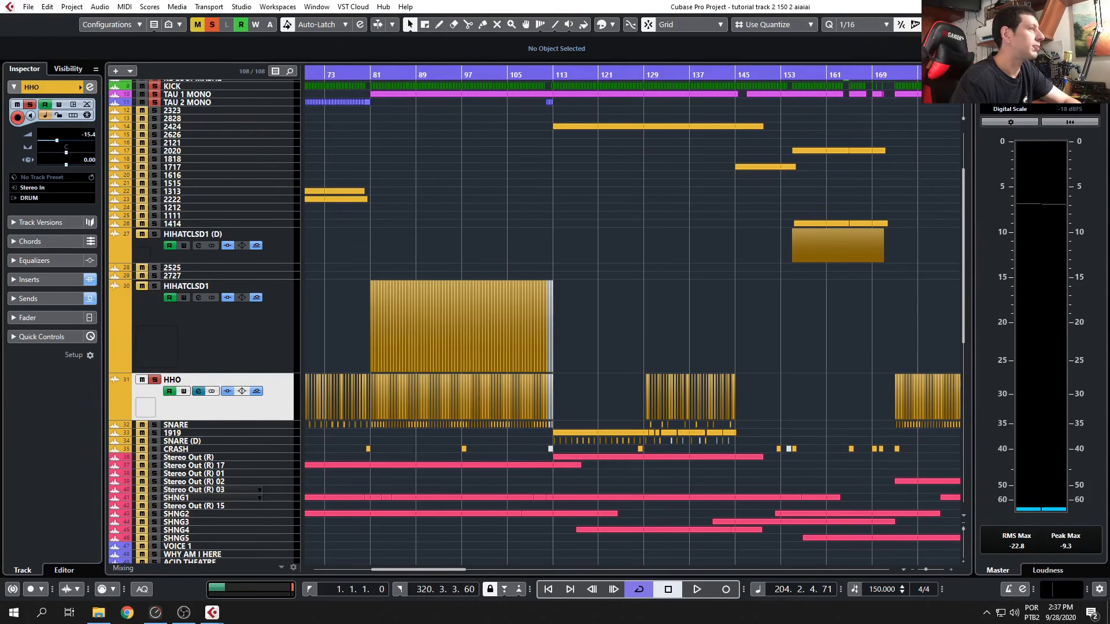
Bring up HHO's URS Saturation insert and review its saturation types, keeping Tube Mic Pre - German.
left_click_drag(379, 112, 440, 95)
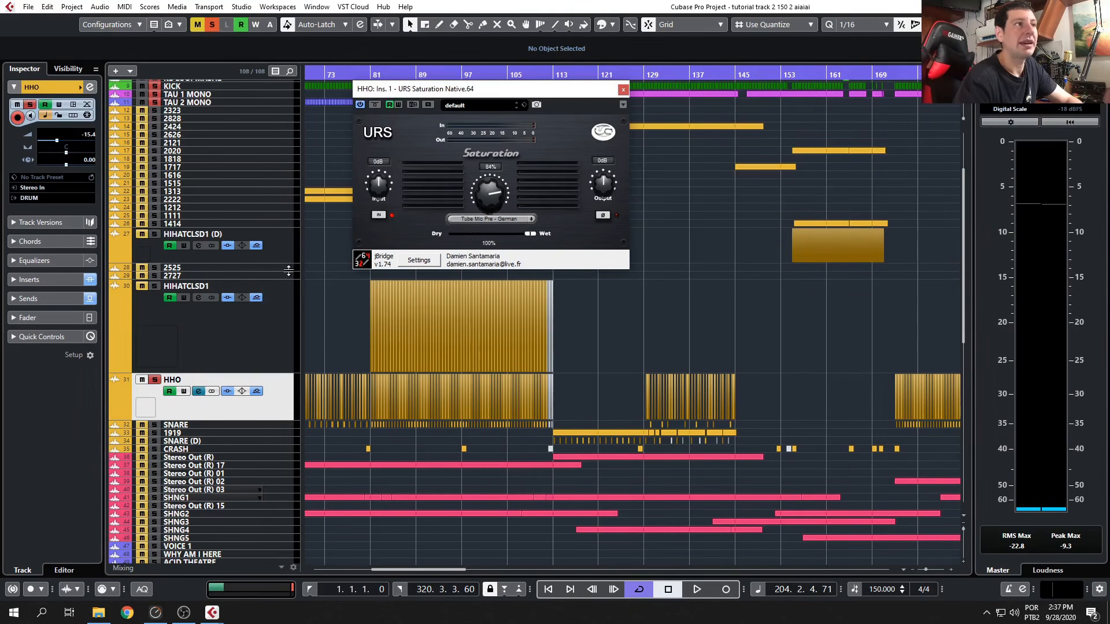
left_click(522, 219)
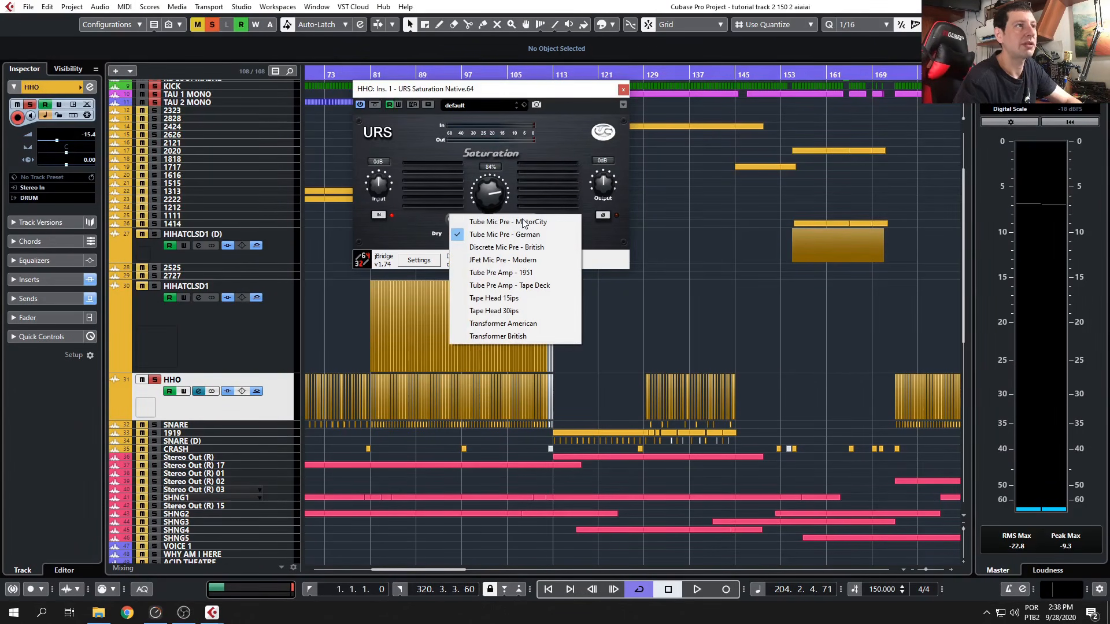
left_click(558, 150)
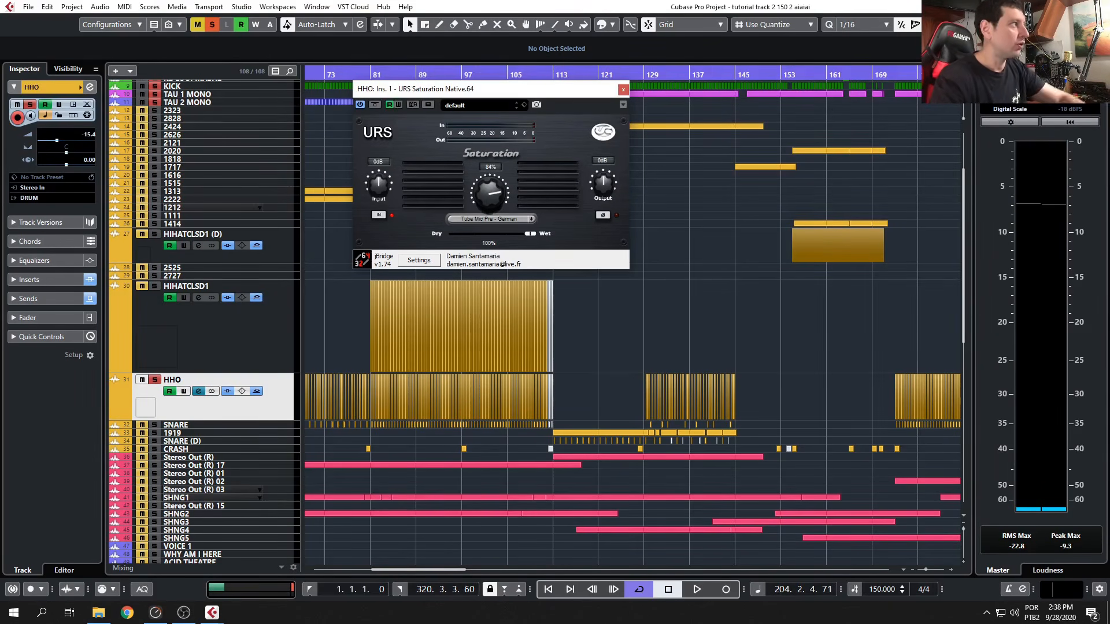
Arrange the HHO channel settings and the URS Saturation window side by side over the arrangement.
left_click_drag(0, 54, 185, 54)
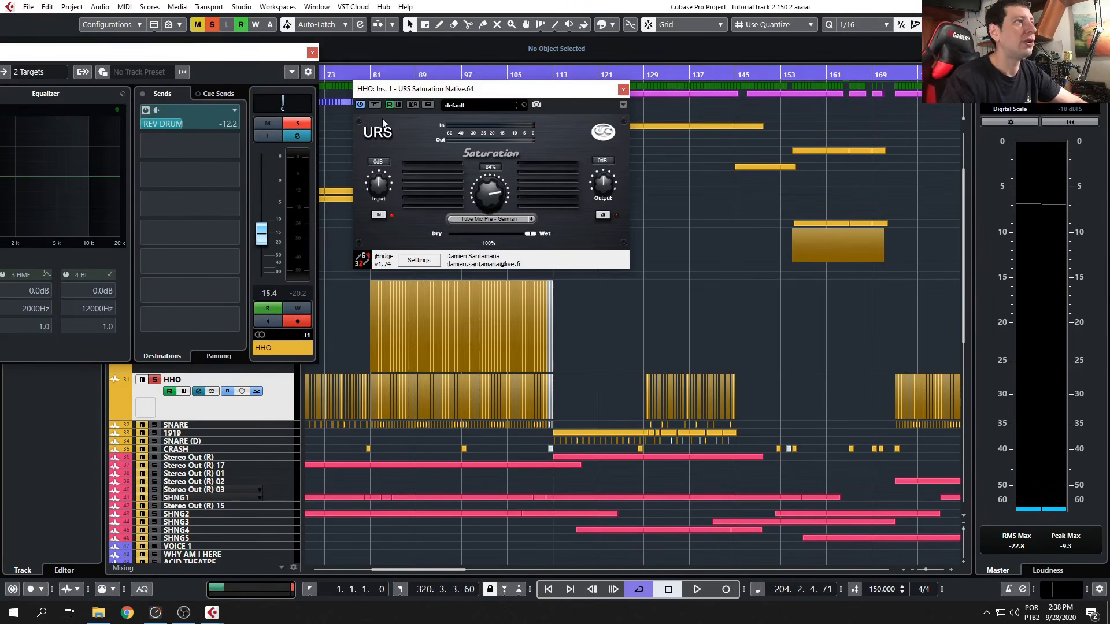
left_click_drag(408, 94, 484, 100)
left_click_drag(232, 58, 153, 46)
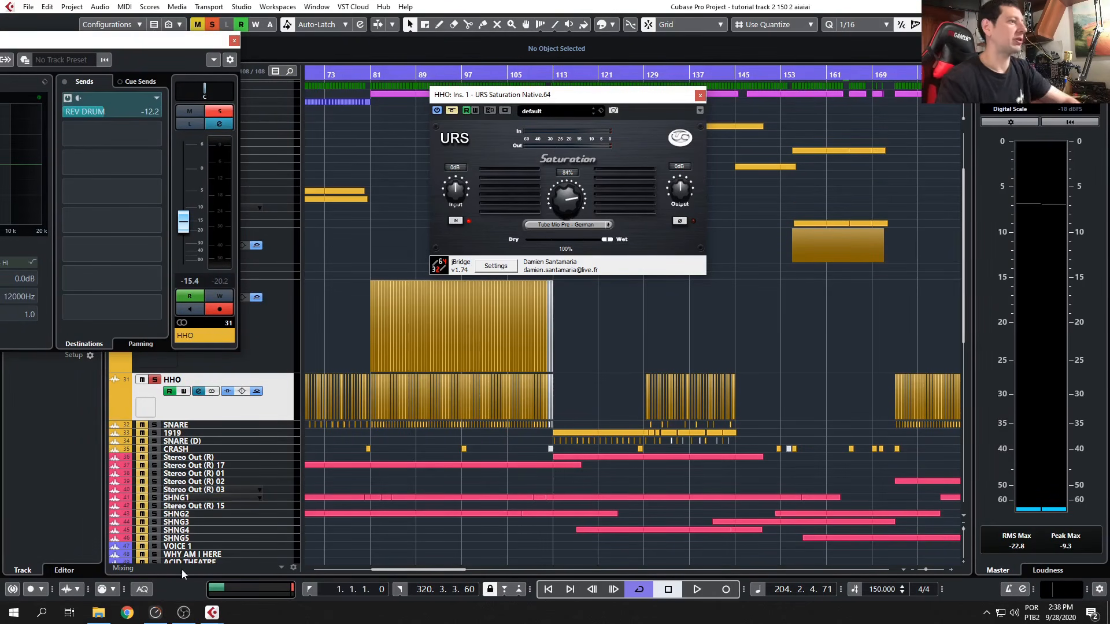
Play the soloed HHO track from about bar 84 and toggle the URS Saturation bypass while listening.
left_click(184, 613)
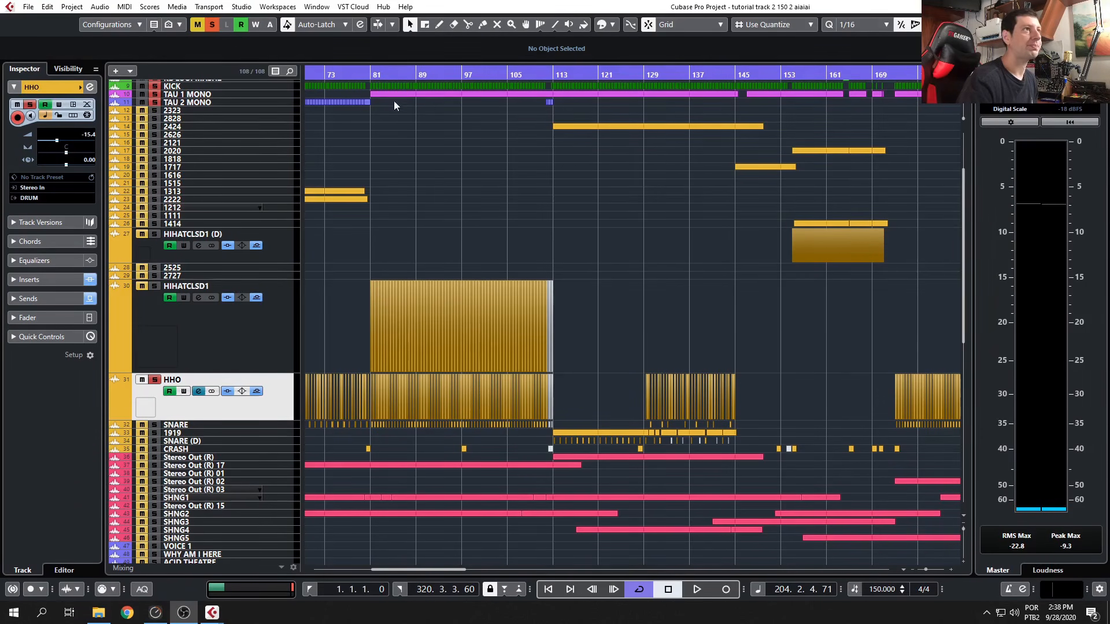
left_click(389, 74)
key("space")
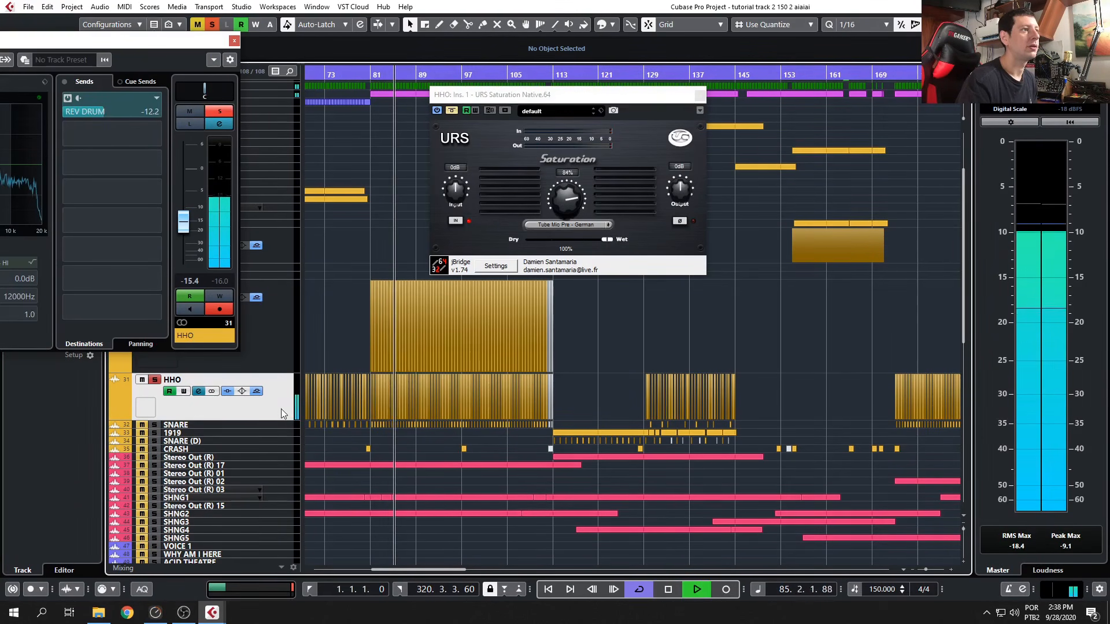
left_click(453, 111)
left_click(453, 110)
Restart playback of HHO from about bar 80 and reopen its channel settings beside the saturation plug-in.
left_click(234, 40)
scroll(167, 132, "up", 3)
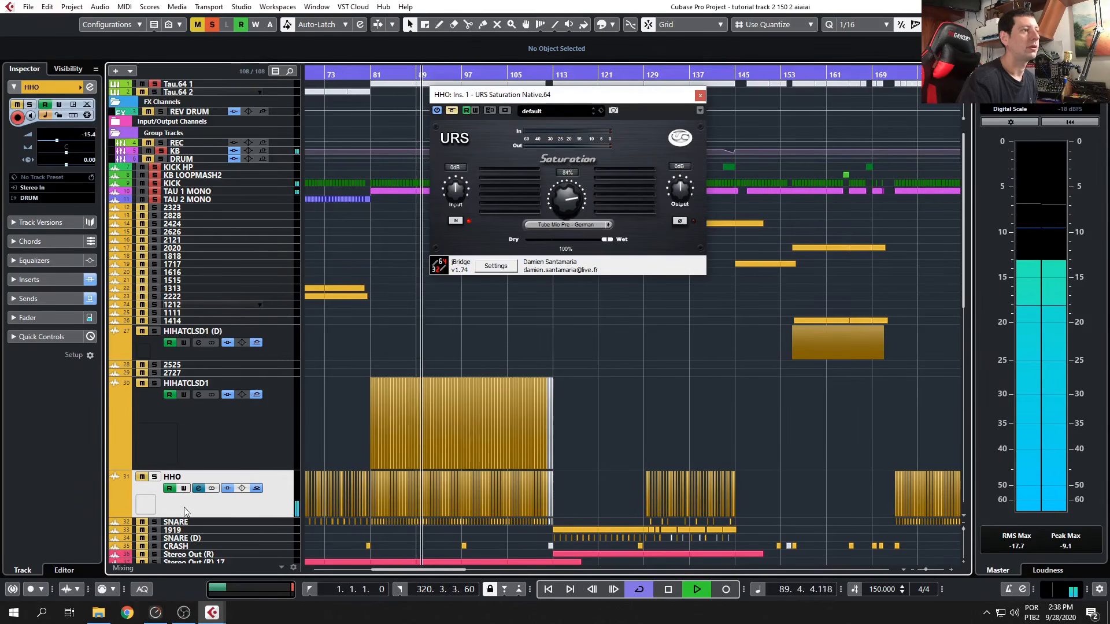
left_click(365, 76)
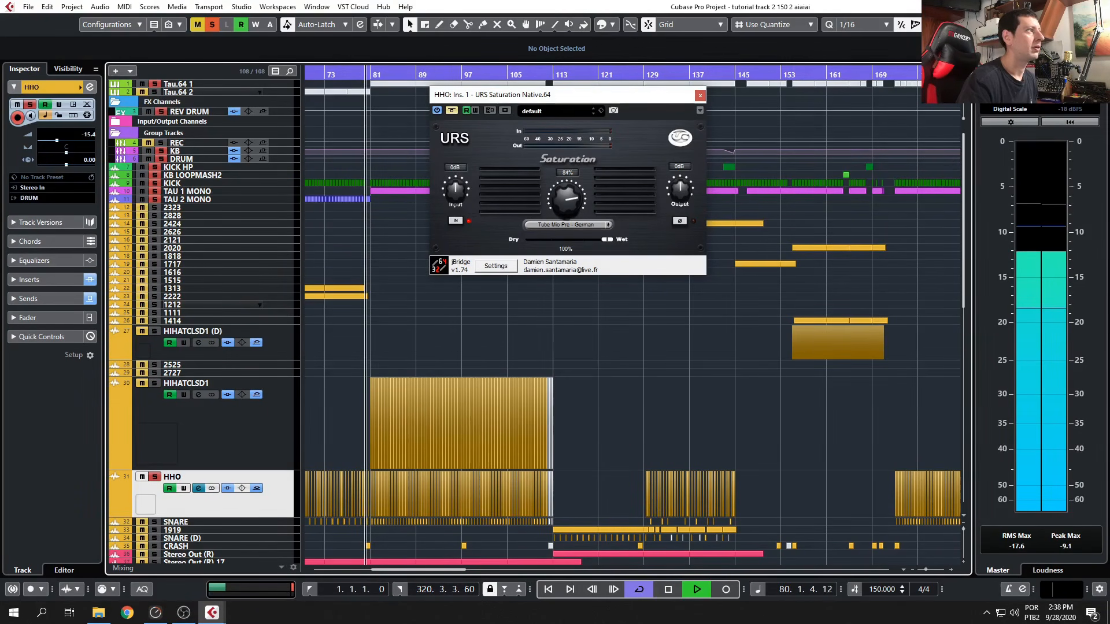
left_click(90, 87)
left_click_drag(118, 62, 136, 60)
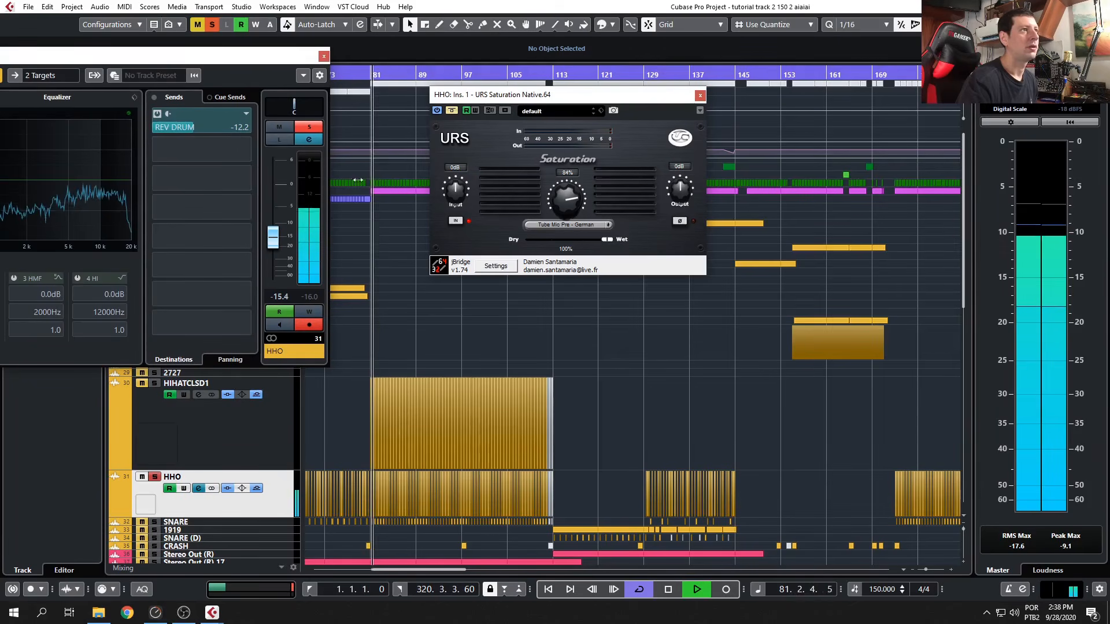
left_click(313, 299)
Compare HHO with and without URS Saturation by toggling its bypass repeatedly, leave the effect active, and stop playback.
left_click(452, 111)
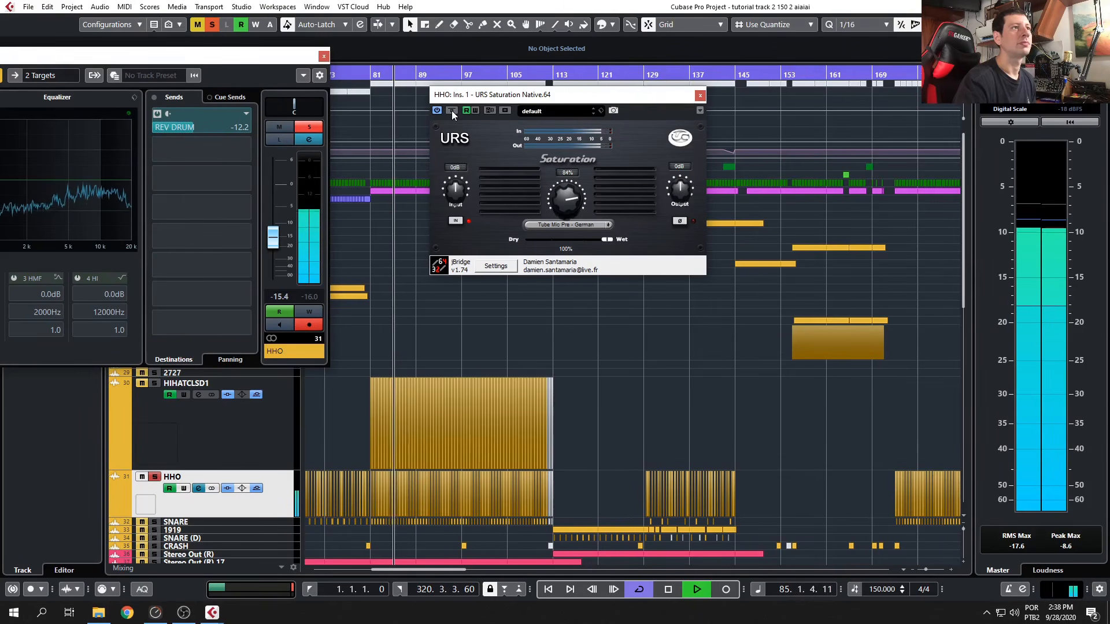
left_click(452, 110)
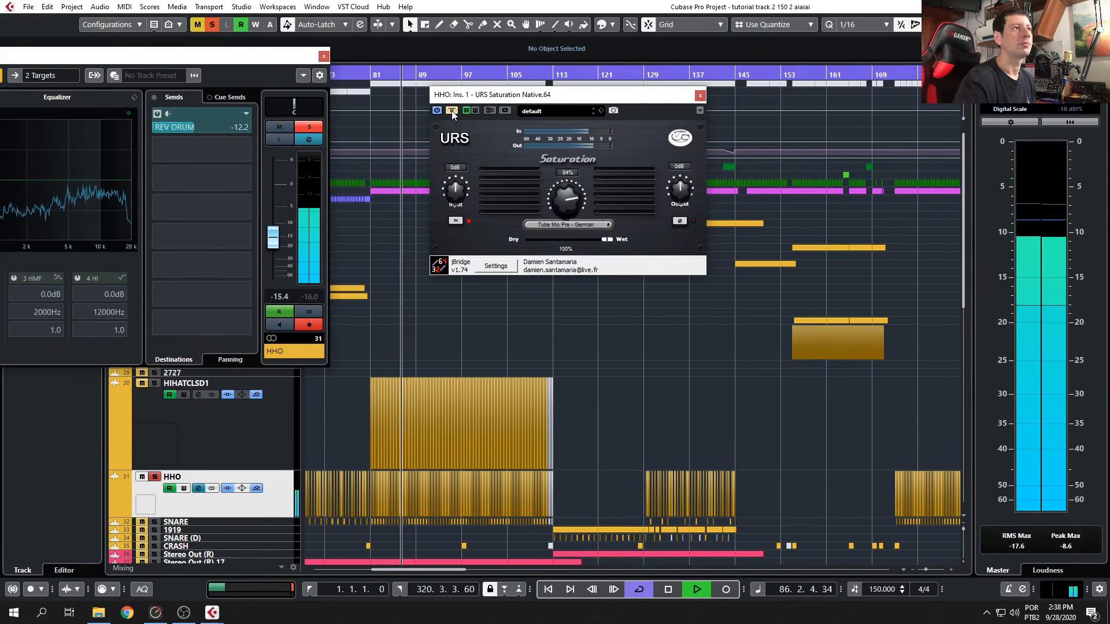
left_click(452, 110)
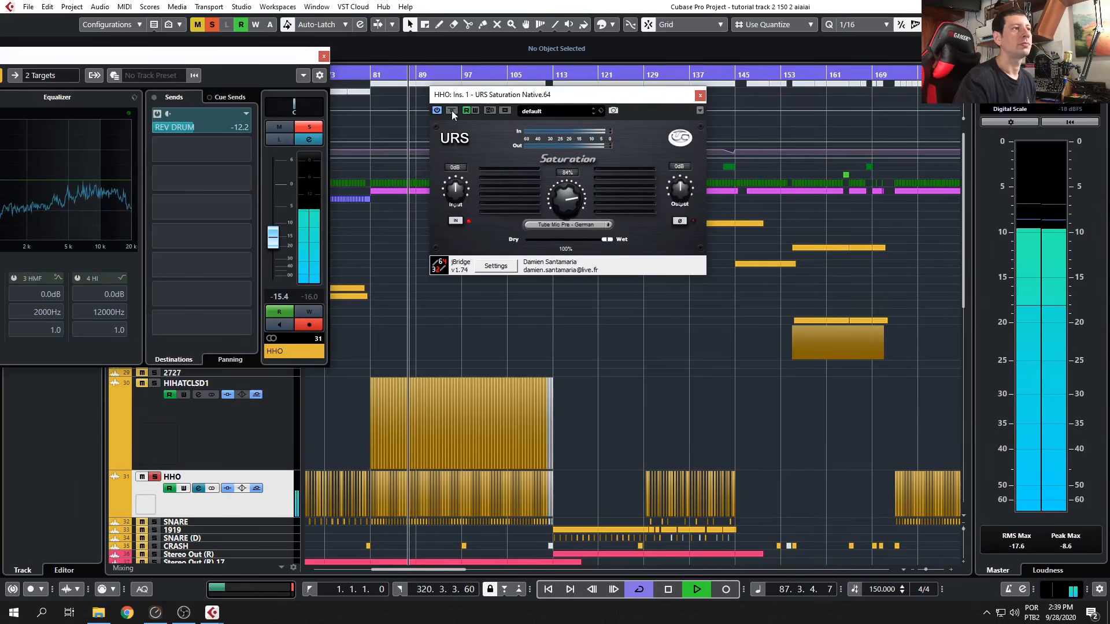
left_click(452, 109)
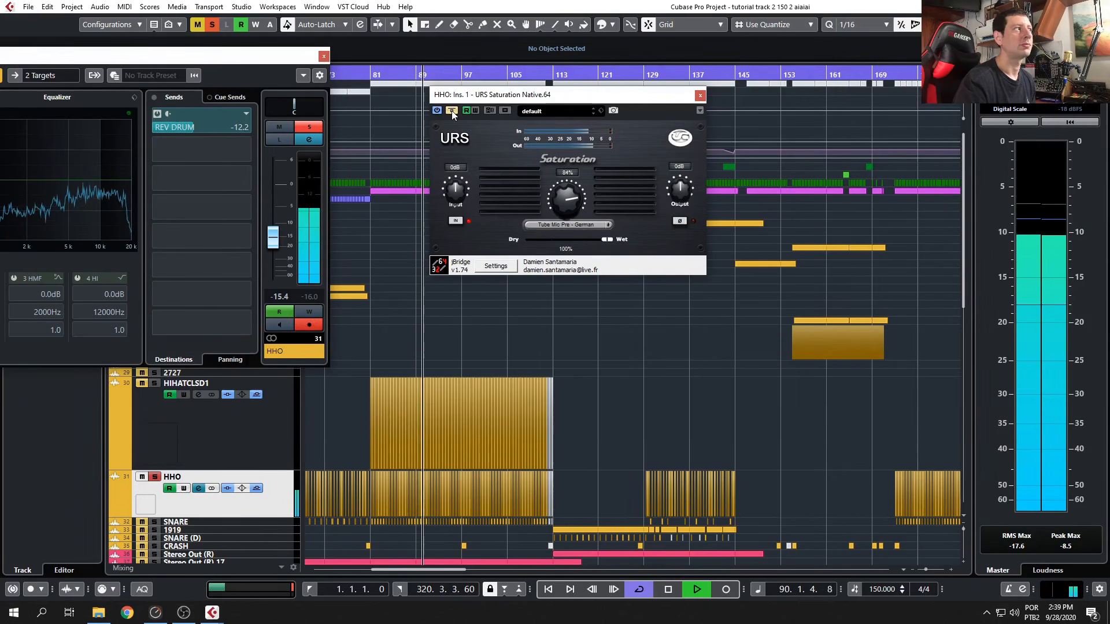
left_click(452, 110)
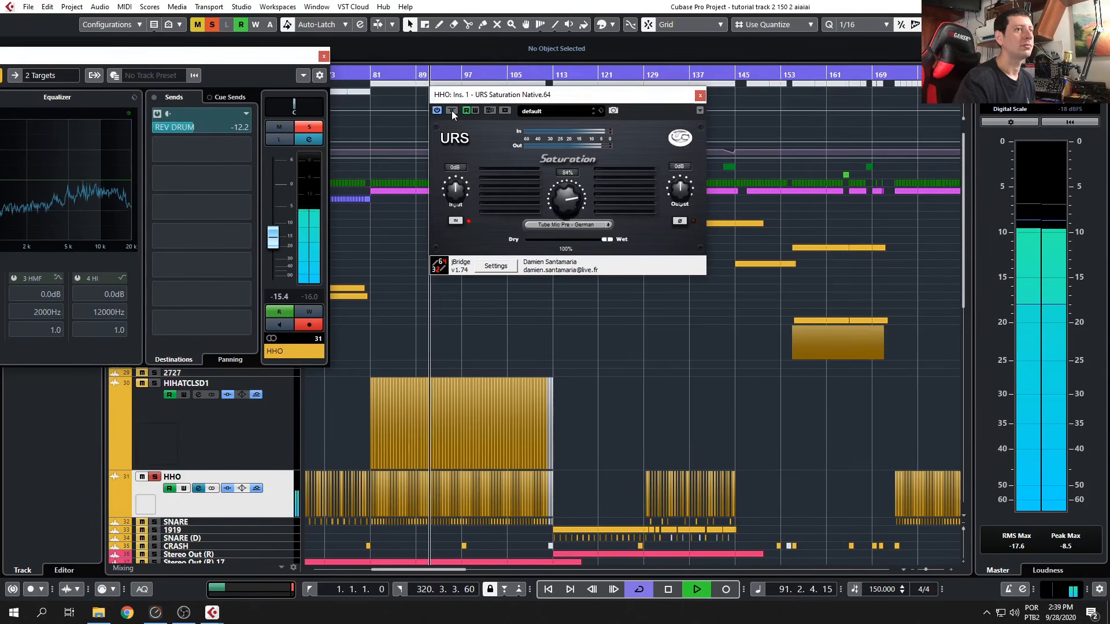
key("space")
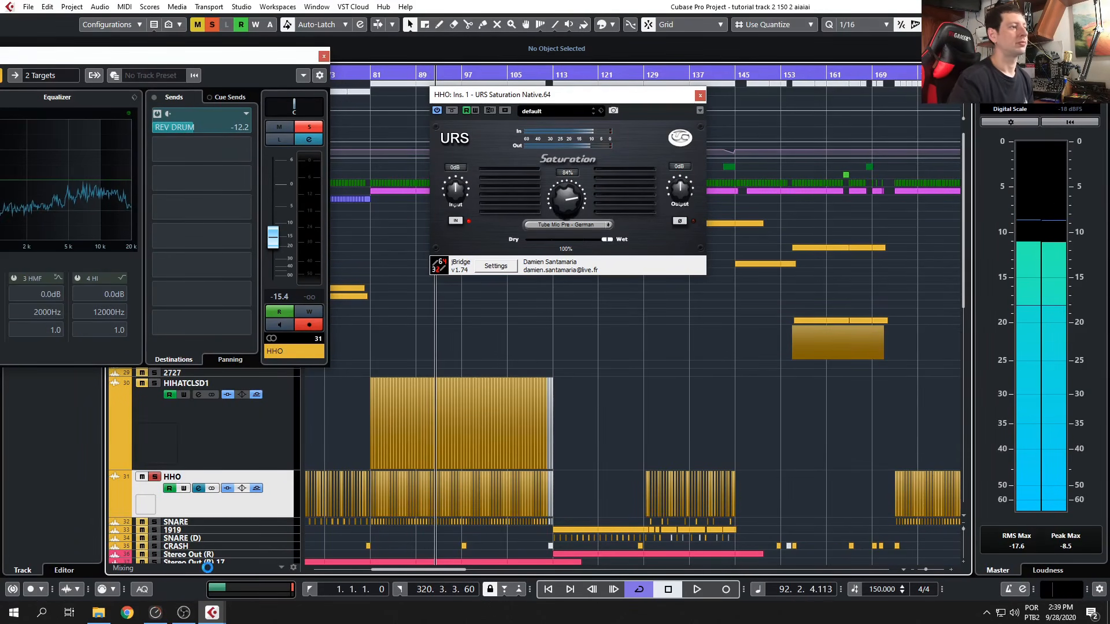
Open the FabFilter Pro-MB insert of HHO, place it below URS Saturation, and bring the saturation window to the front.
left_click(184, 614)
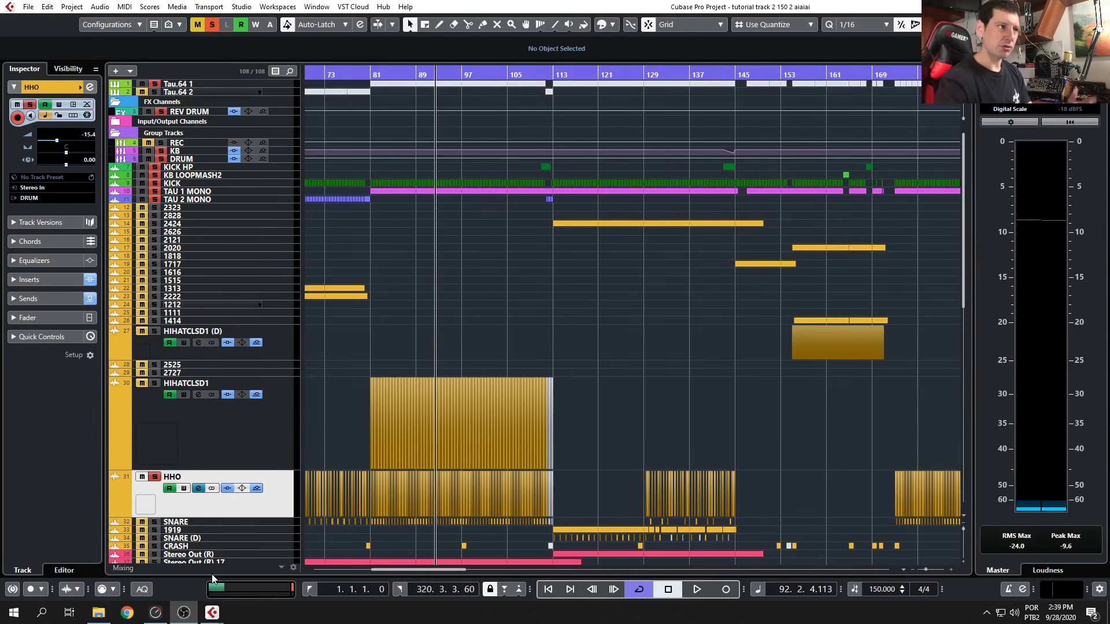
left_click(386, 337)
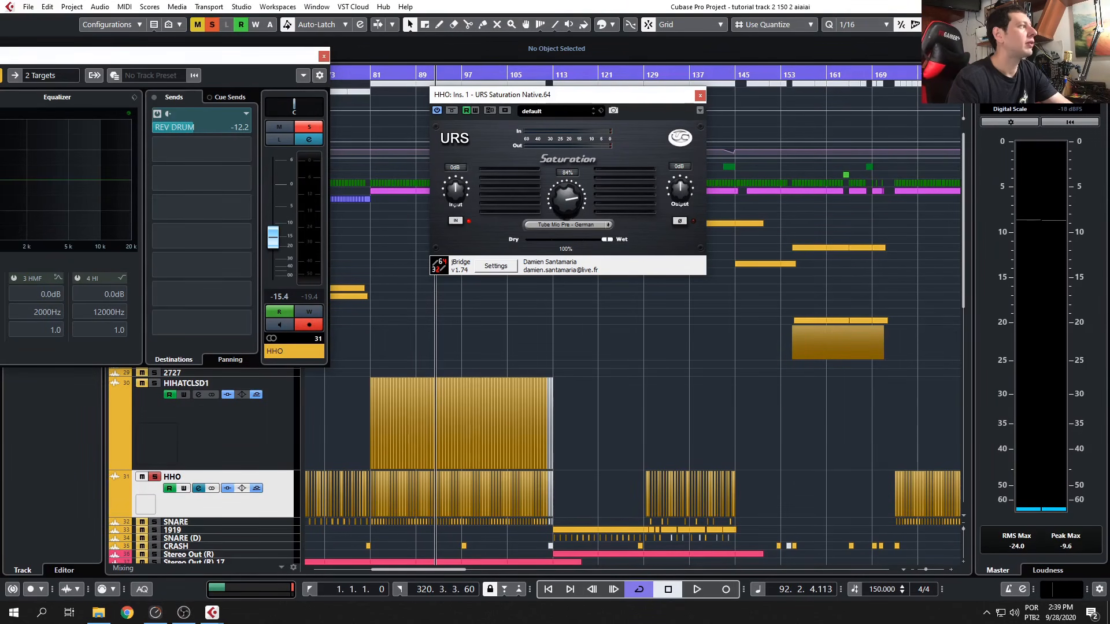
left_click_drag(830, 200, 825, 174)
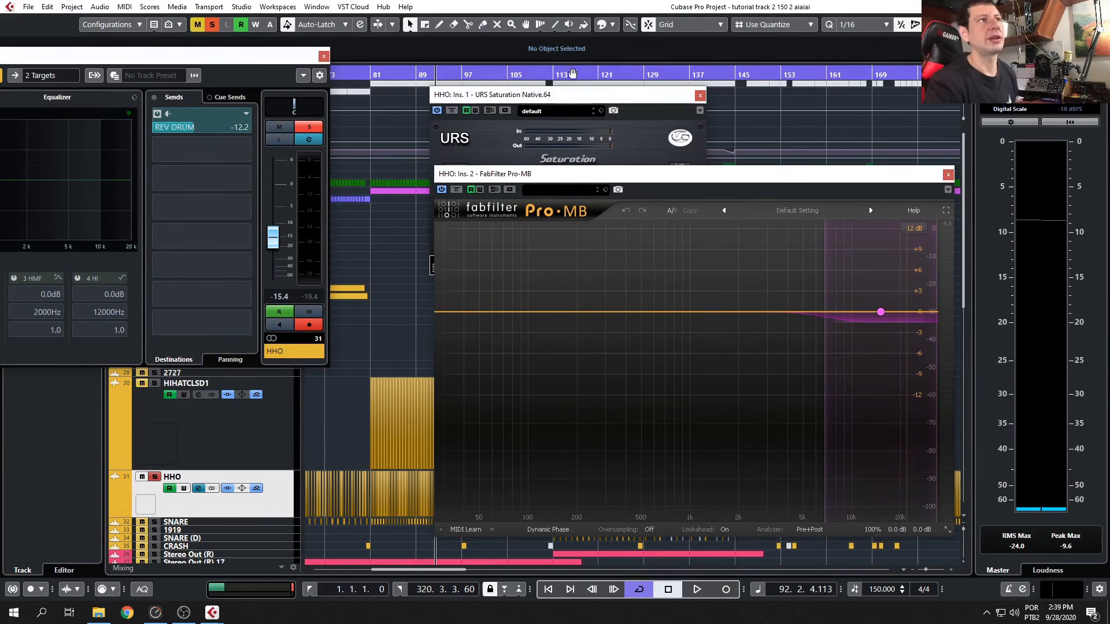
left_click(586, 96)
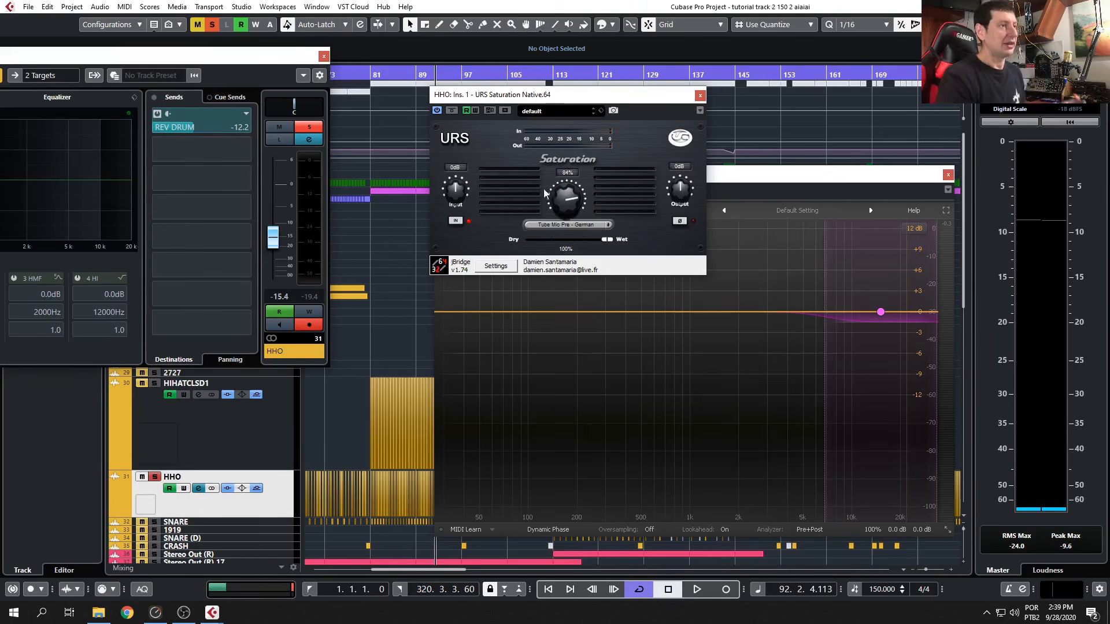
mouse_move(880, 312)
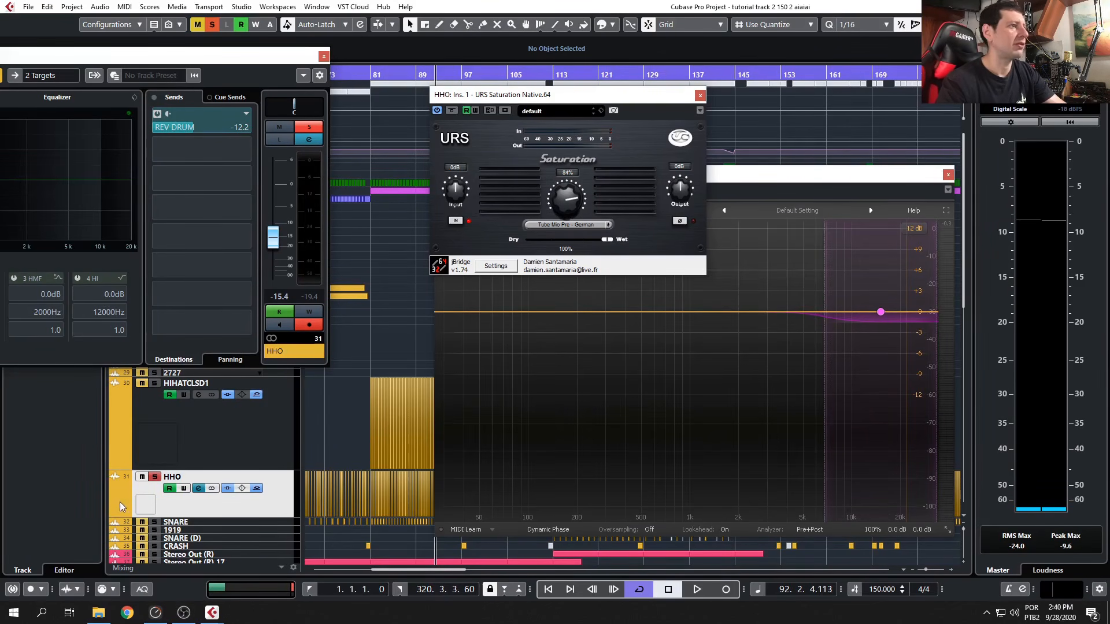
key("alt+Tab")
key("alt+Tab")
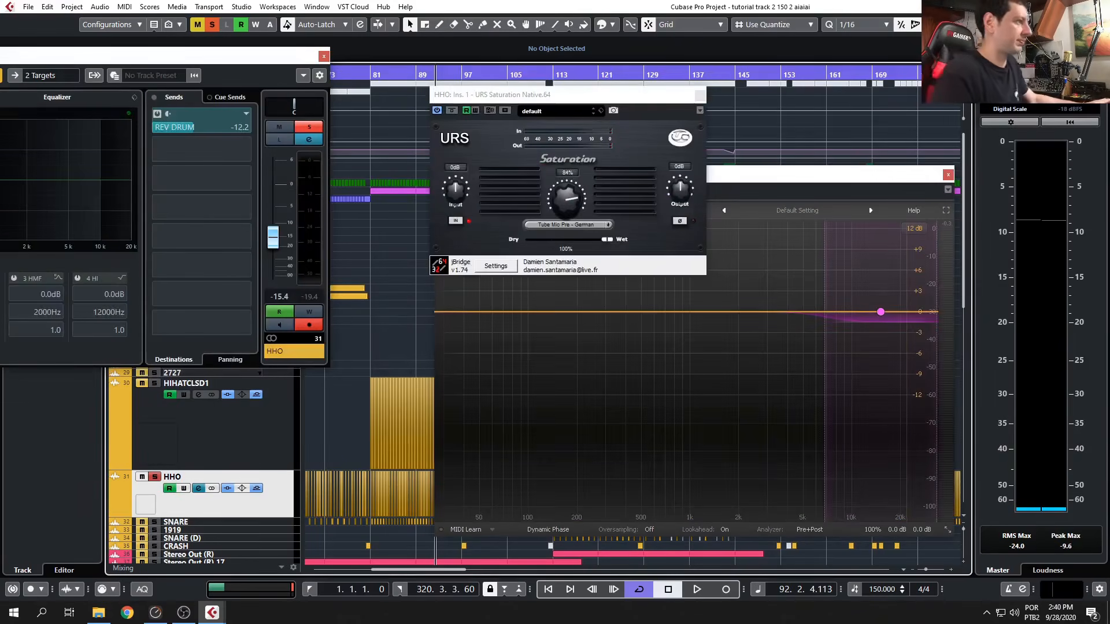
key("alt+Tab")
key("alt+Tab")
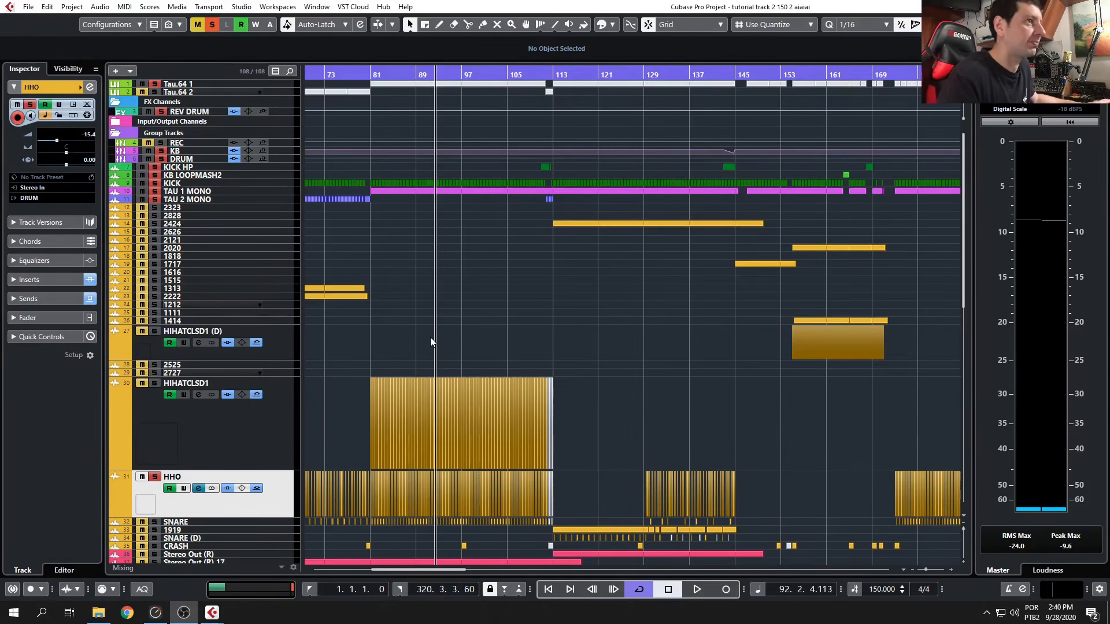
key("alt+Tab")
Play the soloed HHO track, compare it with and without FabFilter Pro-MB by toggling the plug-in's bypass, and stop playback.
key("space")
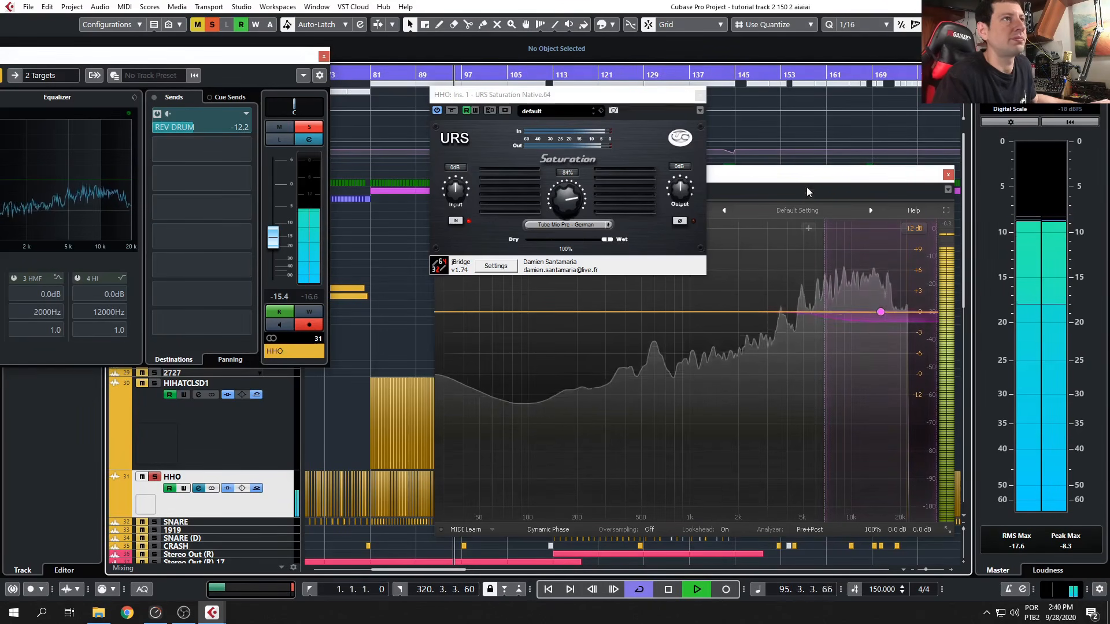
left_click(767, 174)
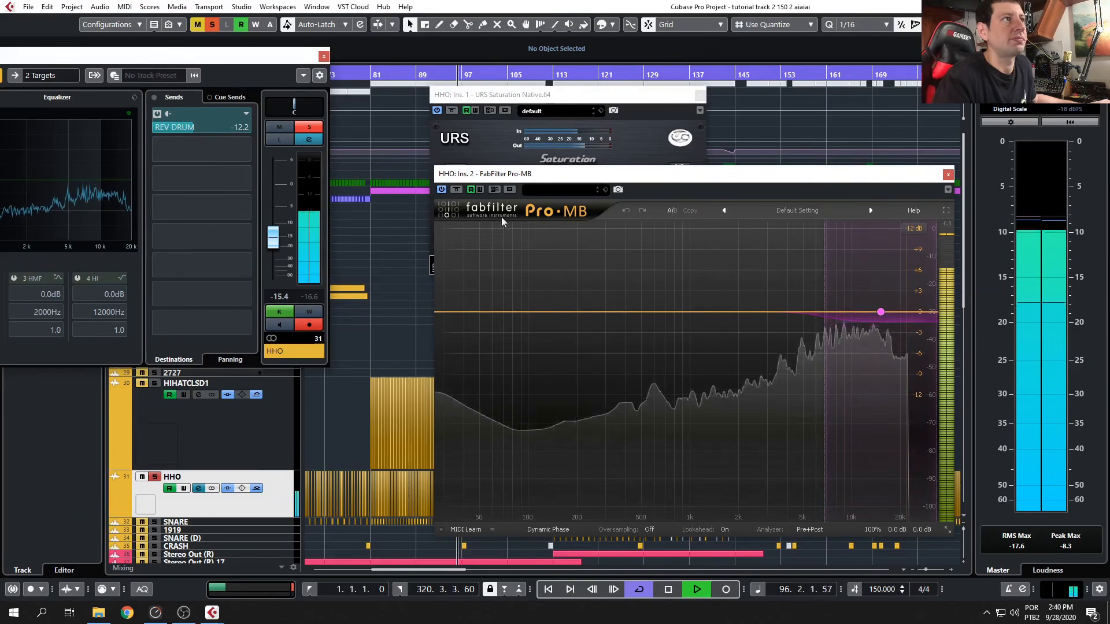
left_click(457, 189)
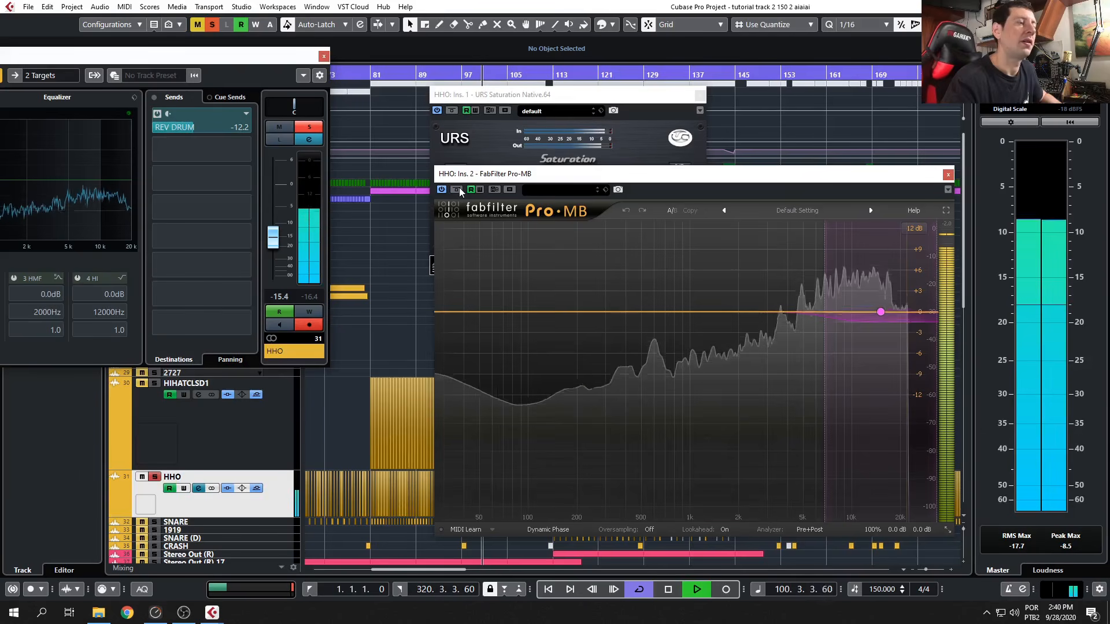
left_click(456, 189)
left_click(457, 190)
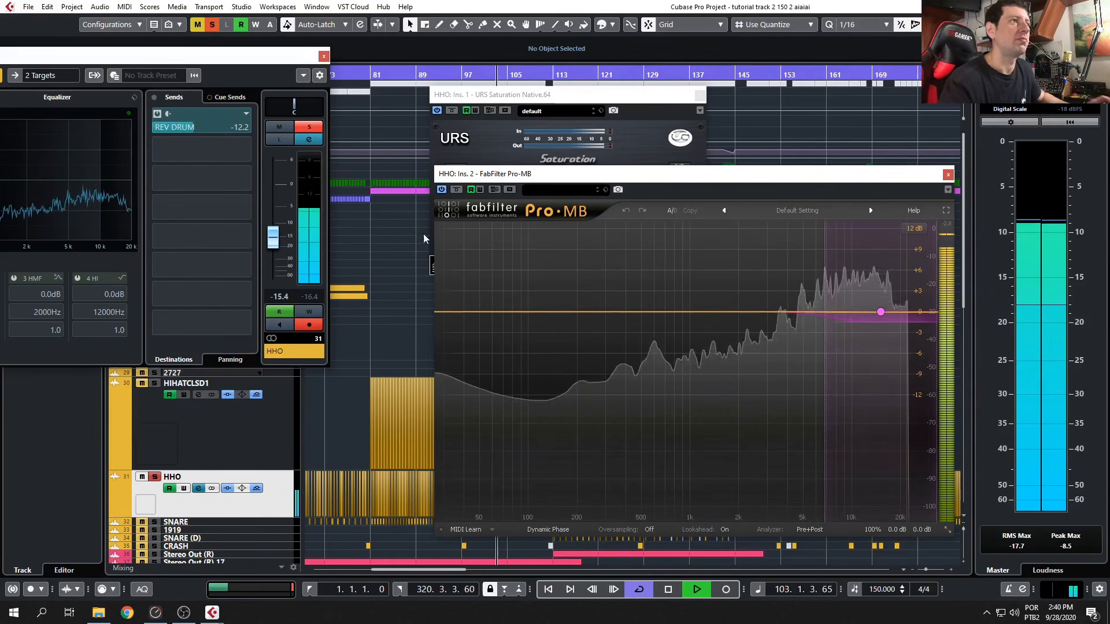
key("space")
Reopen the HHO channel settings, view the FabFilter Pro-Q 2 filter on insert 4, and close it along with Pro-MB.
left_click(184, 613)
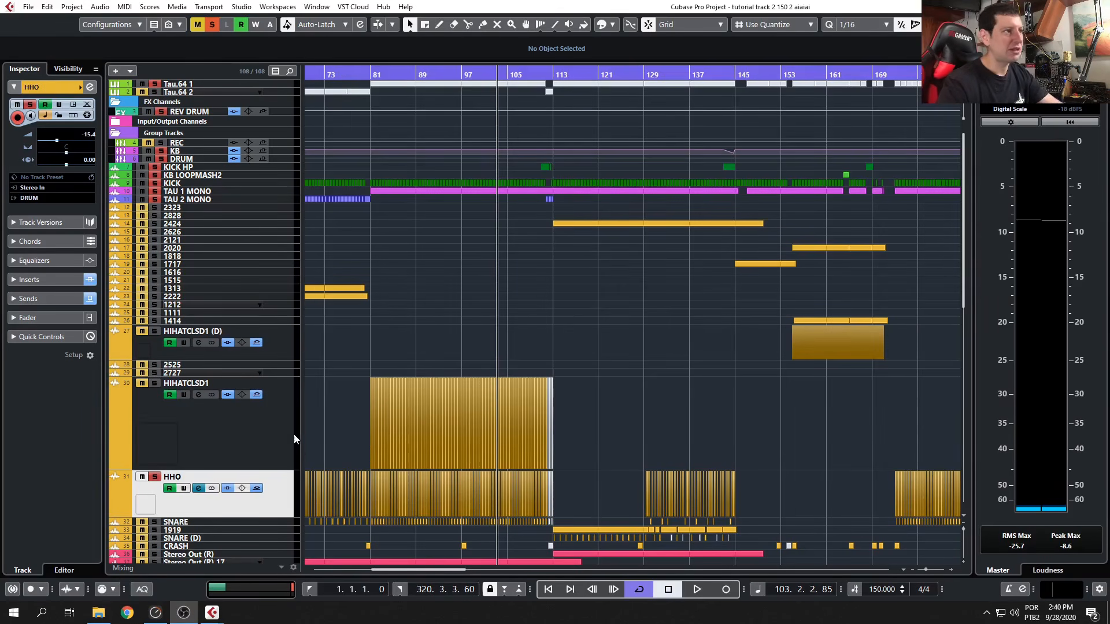
left_click(199, 488)
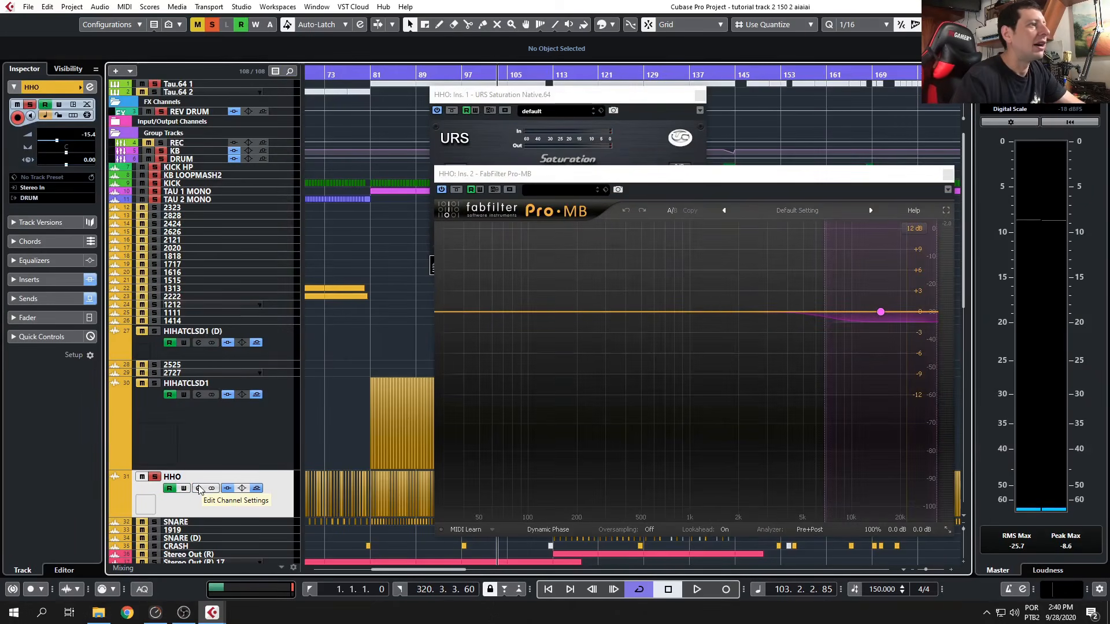
left_click(199, 488)
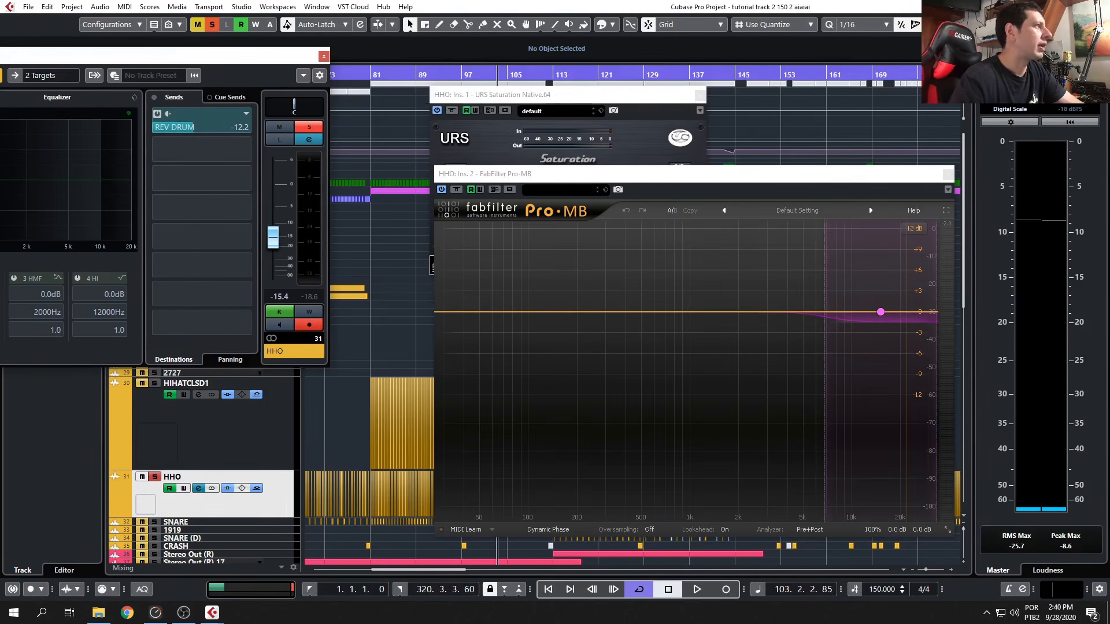
left_click_drag(329, 112, 280, 86)
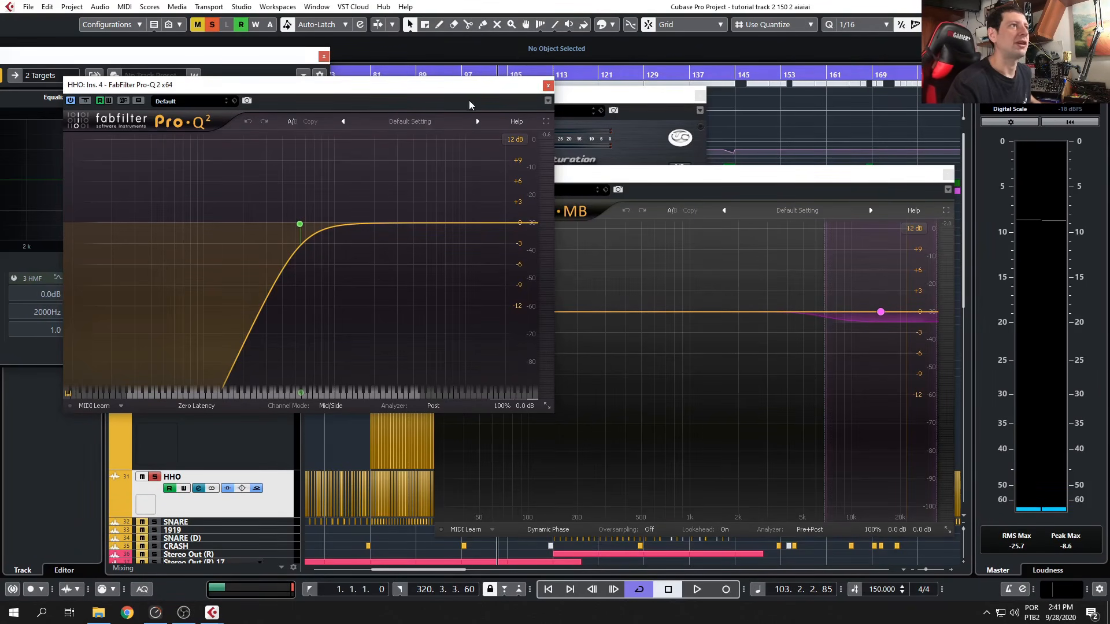
left_click_drag(465, 91, 597, 169)
left_click(571, 139)
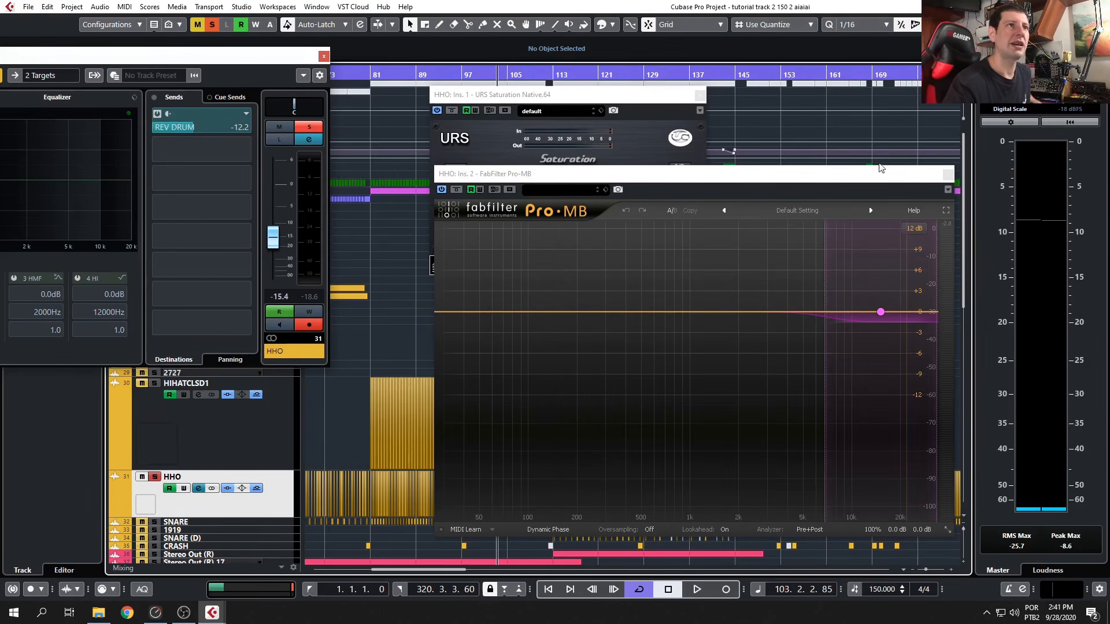
left_click(947, 174)
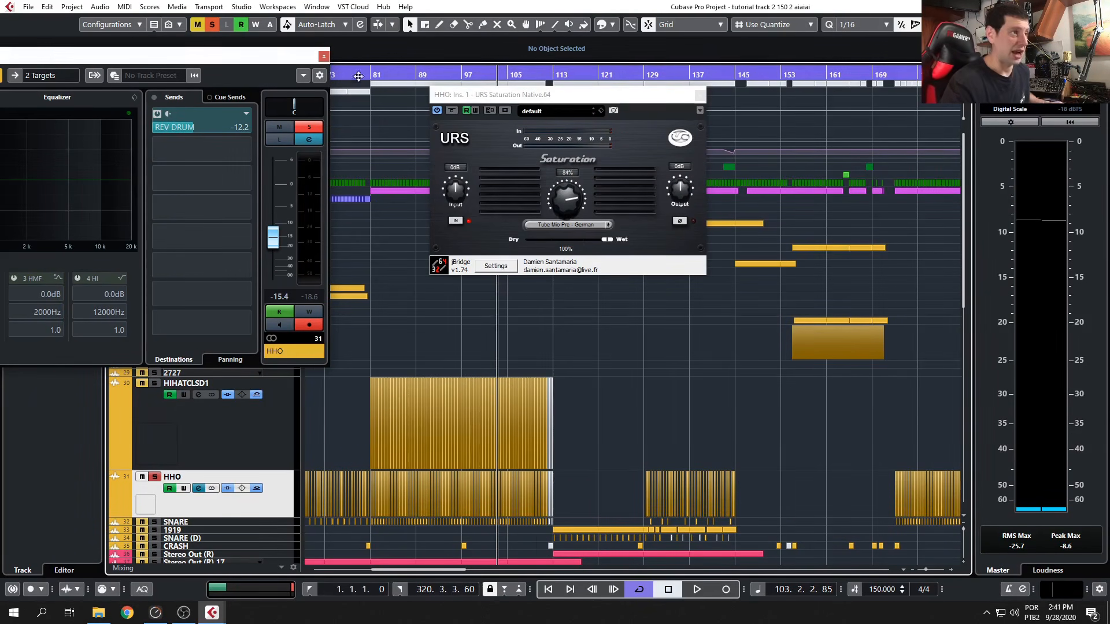
Solo the SNARE track instead of HHO and close the URS Saturation window belonging to HHO.
left_click(223, 523)
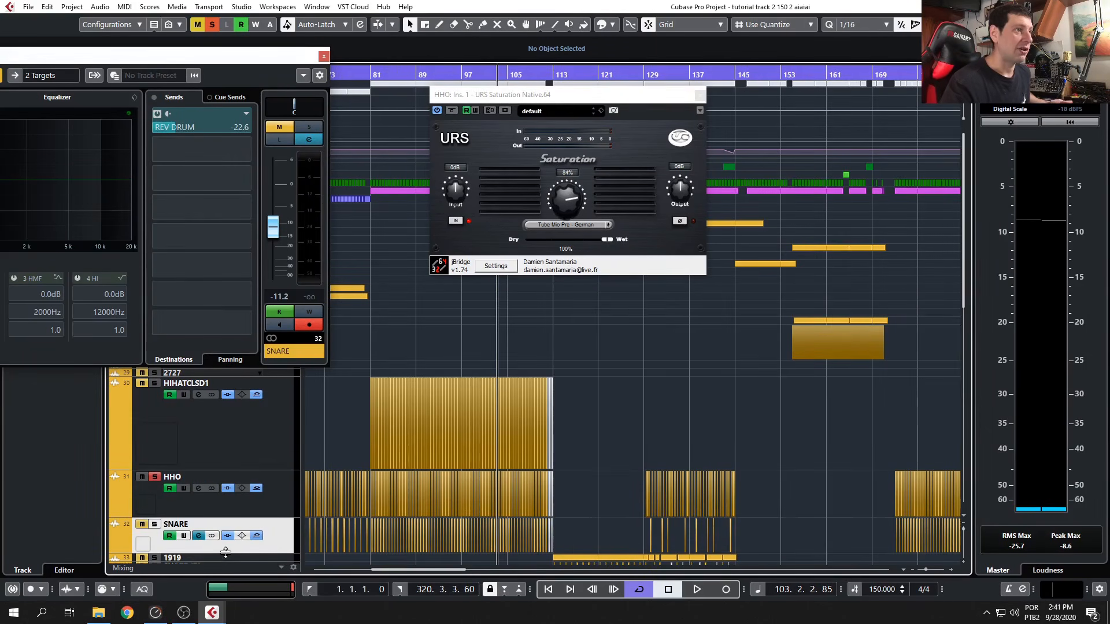
left_click(153, 525)
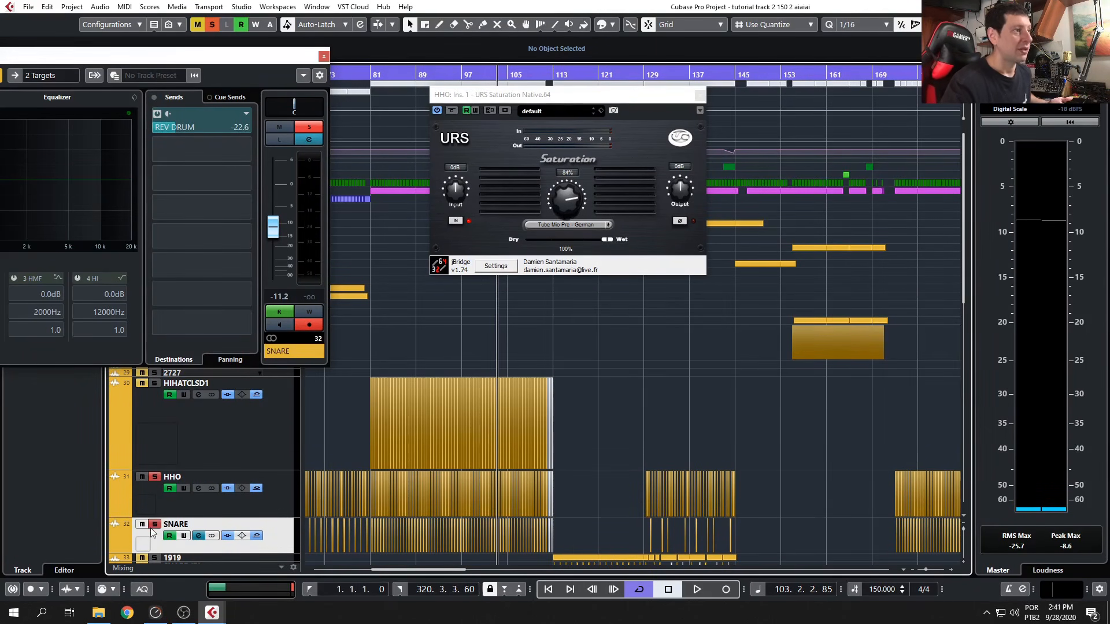
left_click(155, 477)
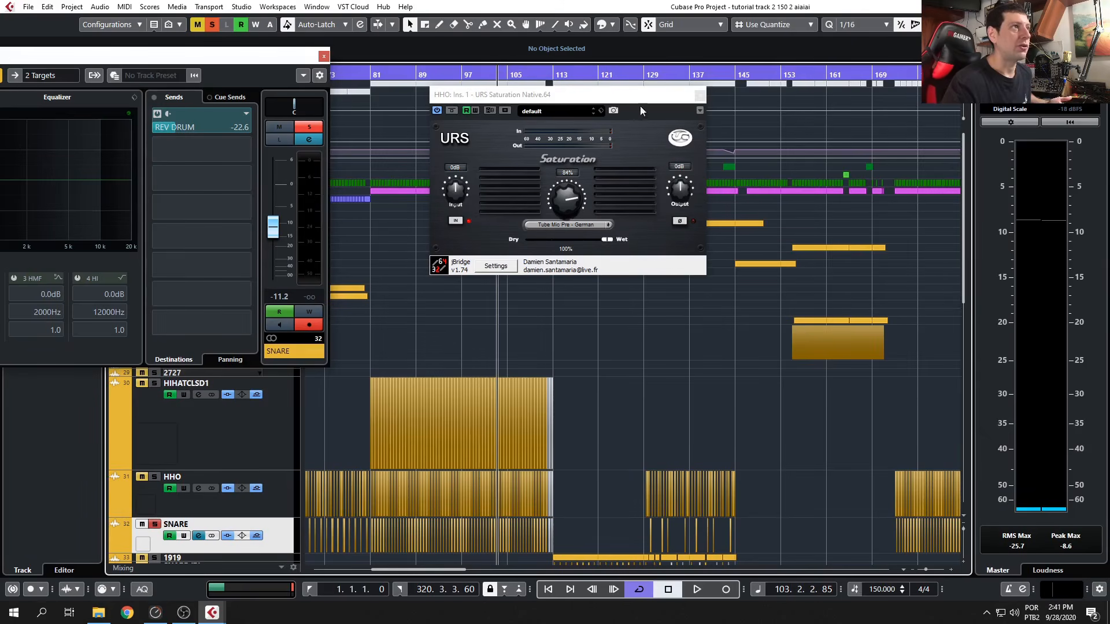
left_click(700, 96)
left_click(270, 504)
left_click(276, 537)
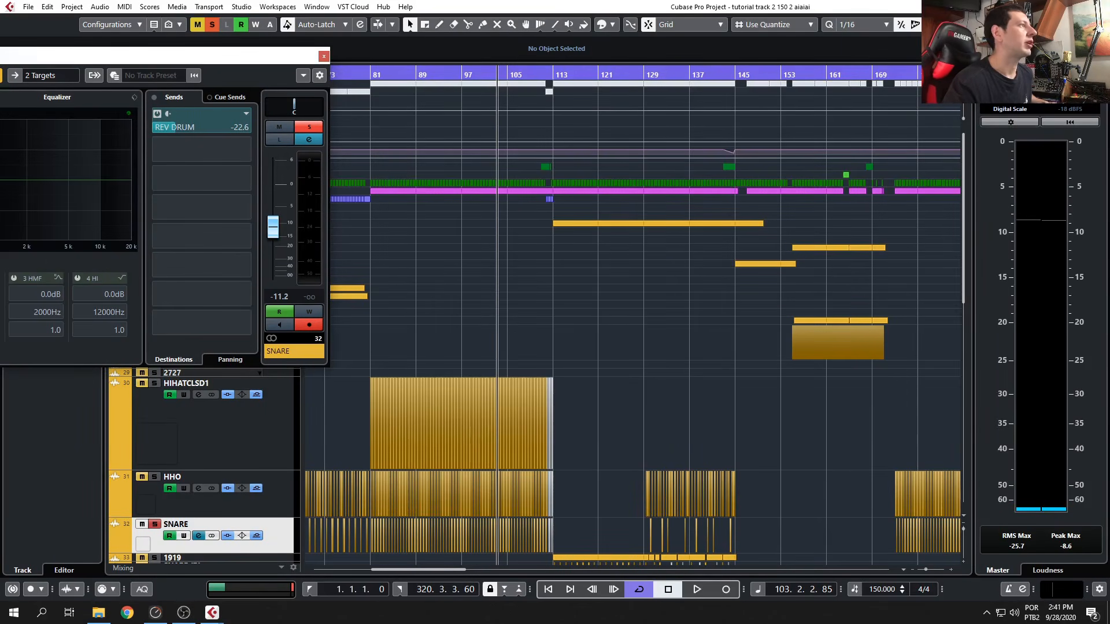
Open SNARE's URS Saturation and UAD Cambridge inserts and arrange both windows beside the channel settings.
left_click_drag(592, 200, 624, 95)
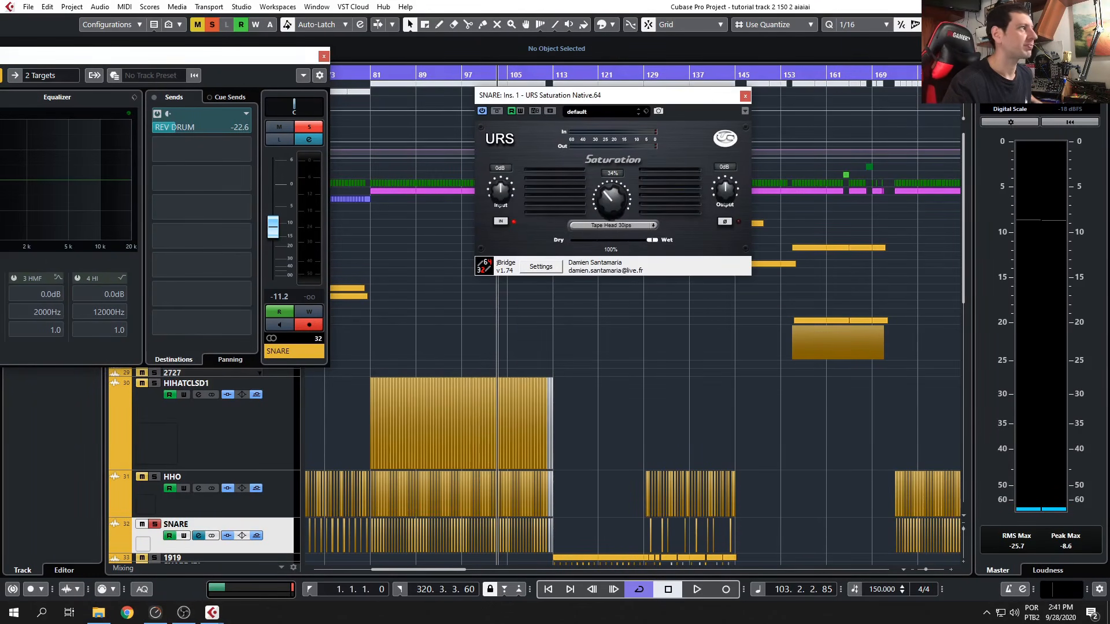
left_click_drag(185, 338, 740, 321)
left_click_drag(116, 58, 81, 30)
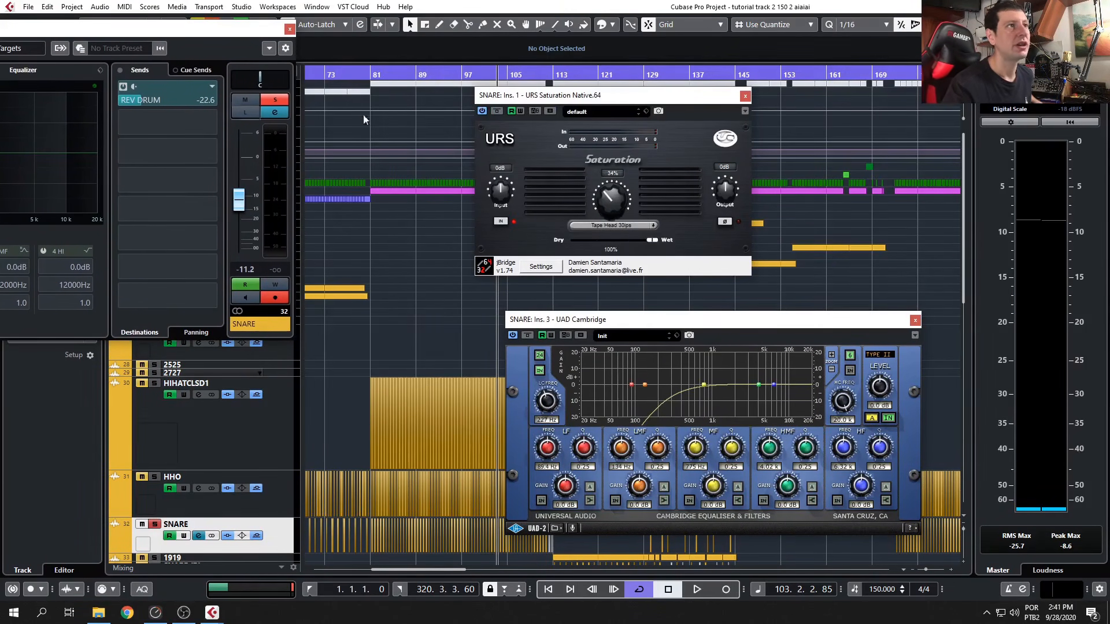
left_click_drag(542, 97, 467, 80)
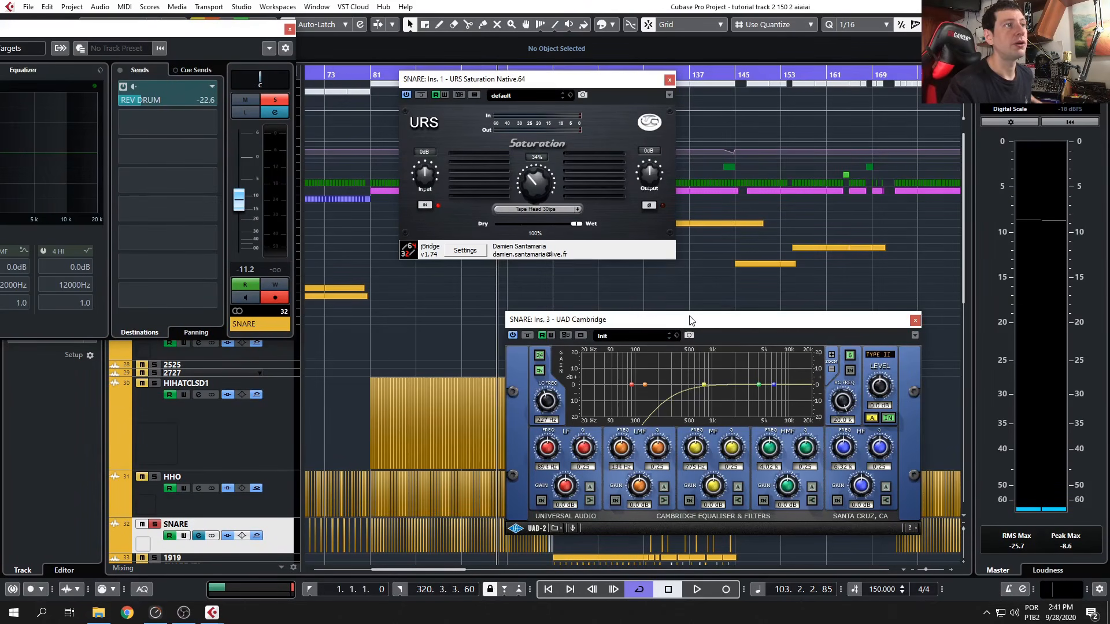
left_click_drag(689, 320, 639, 276)
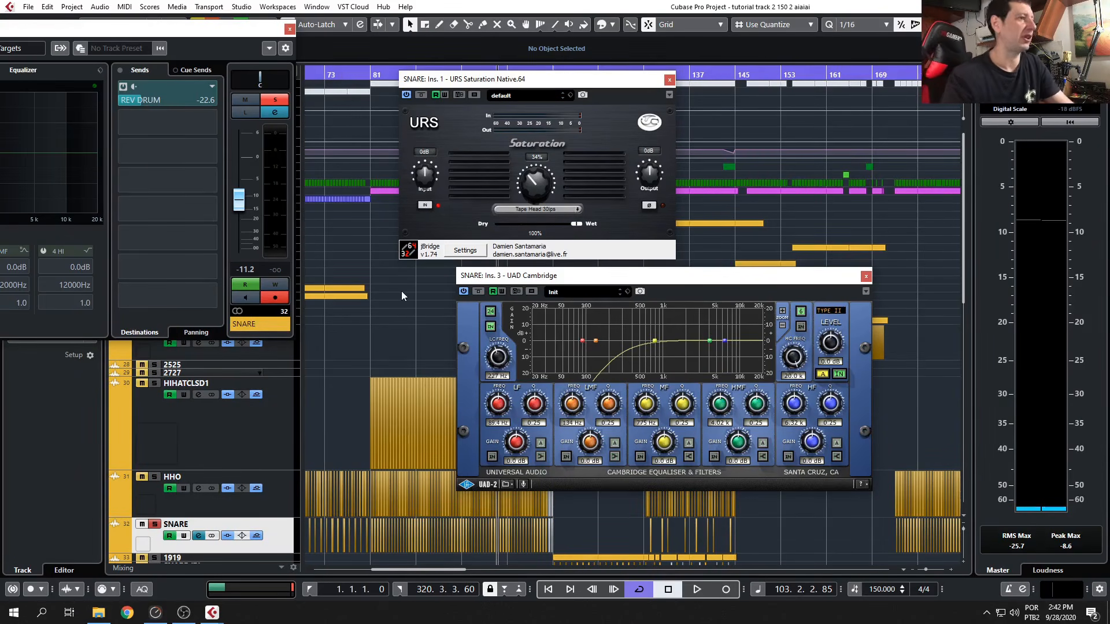
Start playback of the soloed snare with its URS Saturation bypassed, and show the SNARE channel settings.
left_click(277, 447)
key("alt+Tab")
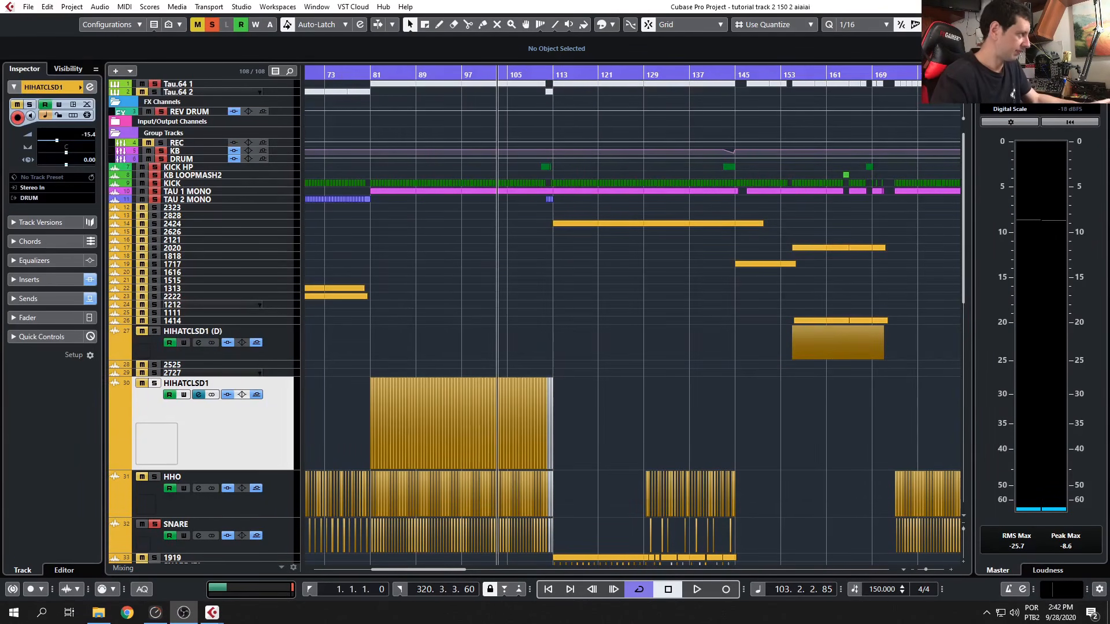
key("alt+Tab")
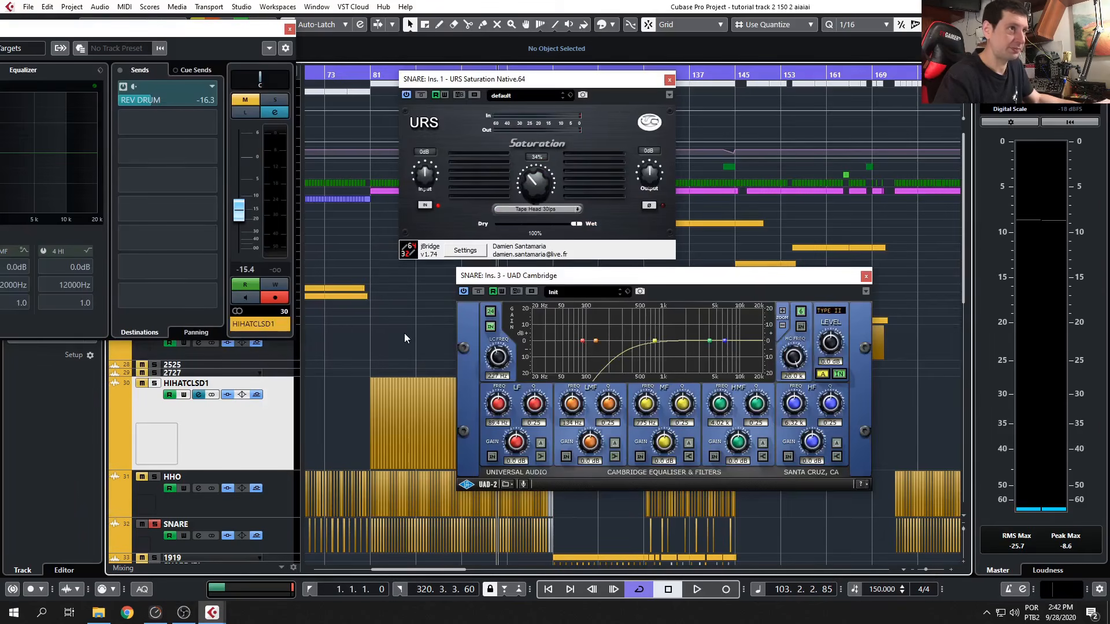
key("space")
left_click(422, 95)
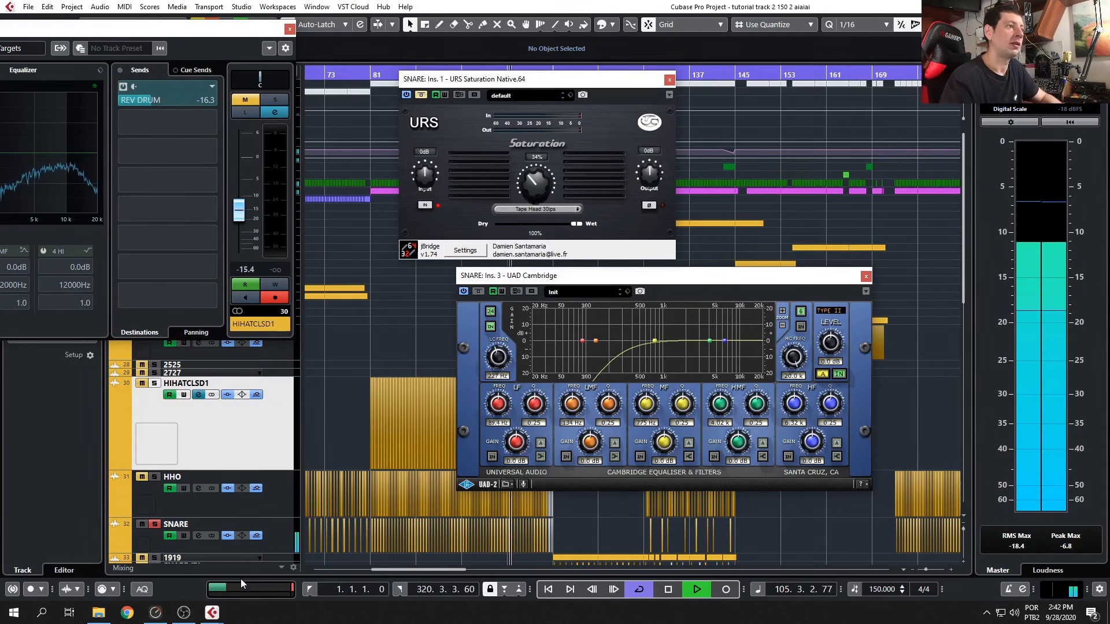
left_click(275, 539)
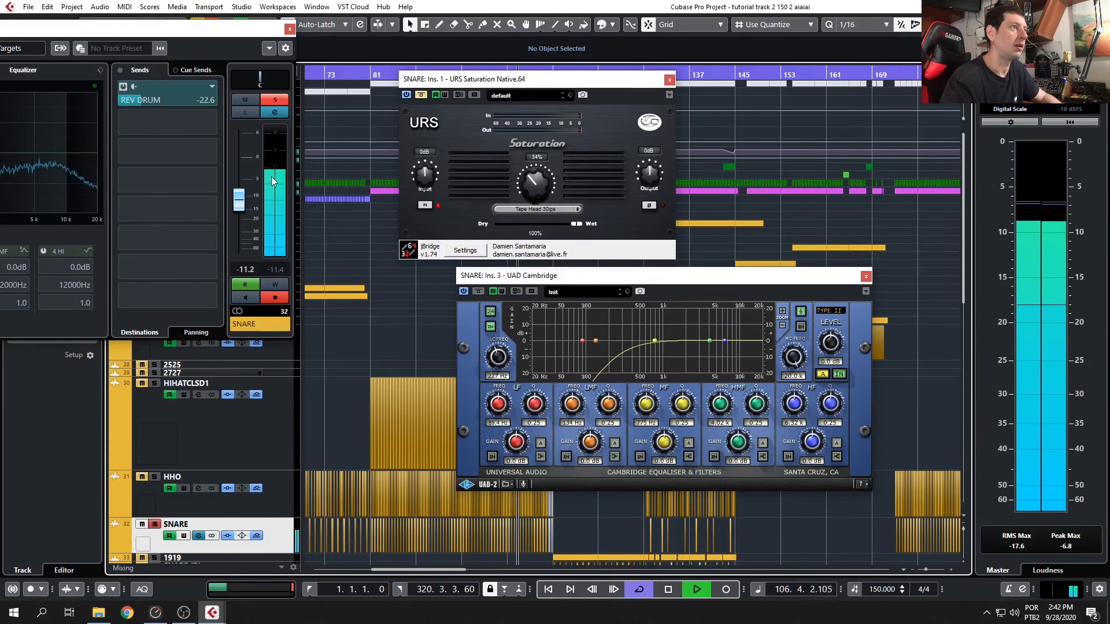
Compare SNARE with and without URS Saturation by toggling its bypass, leave the effect active, and stop playback.
left_click(420, 96)
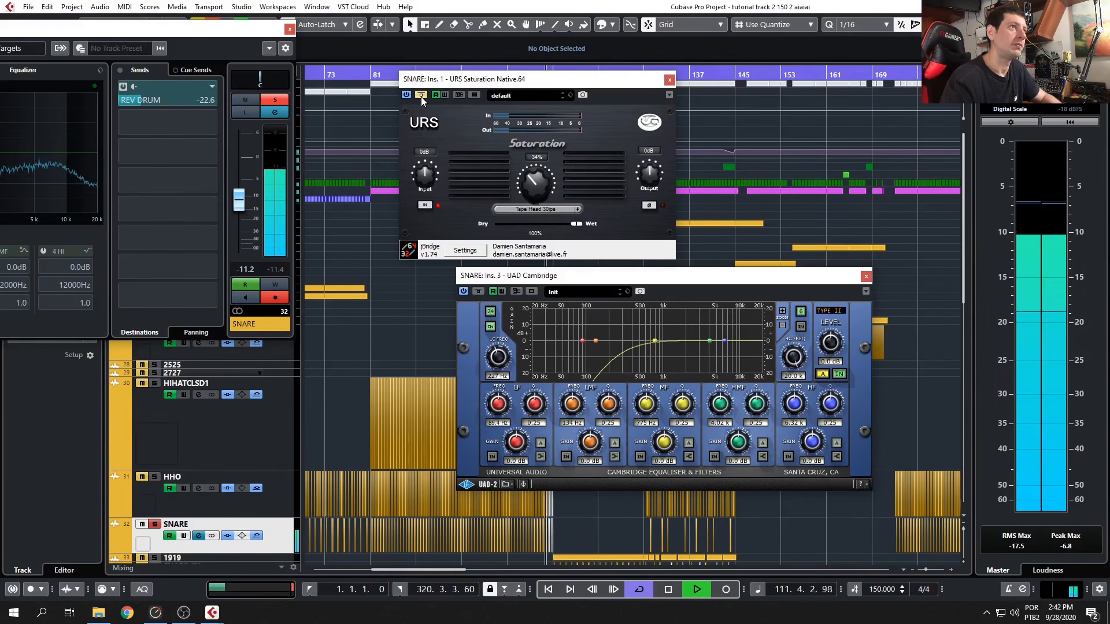
left_click(421, 96)
left_click(389, 74)
left_click(420, 95)
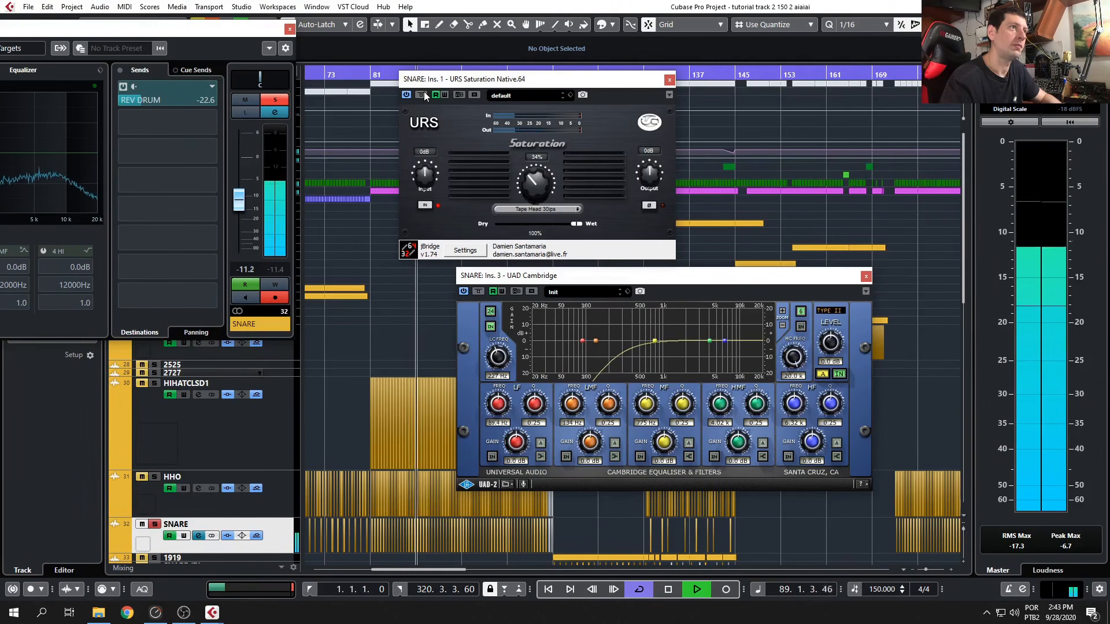
key("space")
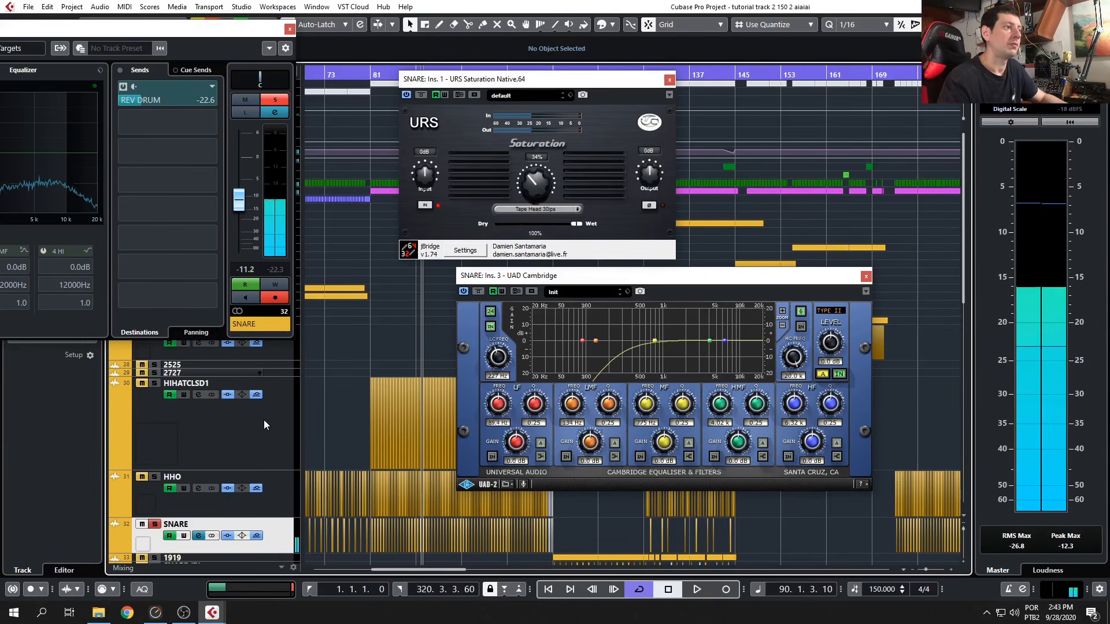
Bring back the plug-in windows, select the HHO track, and show the tracks below SNARE in the track list.
left_click(212, 613)
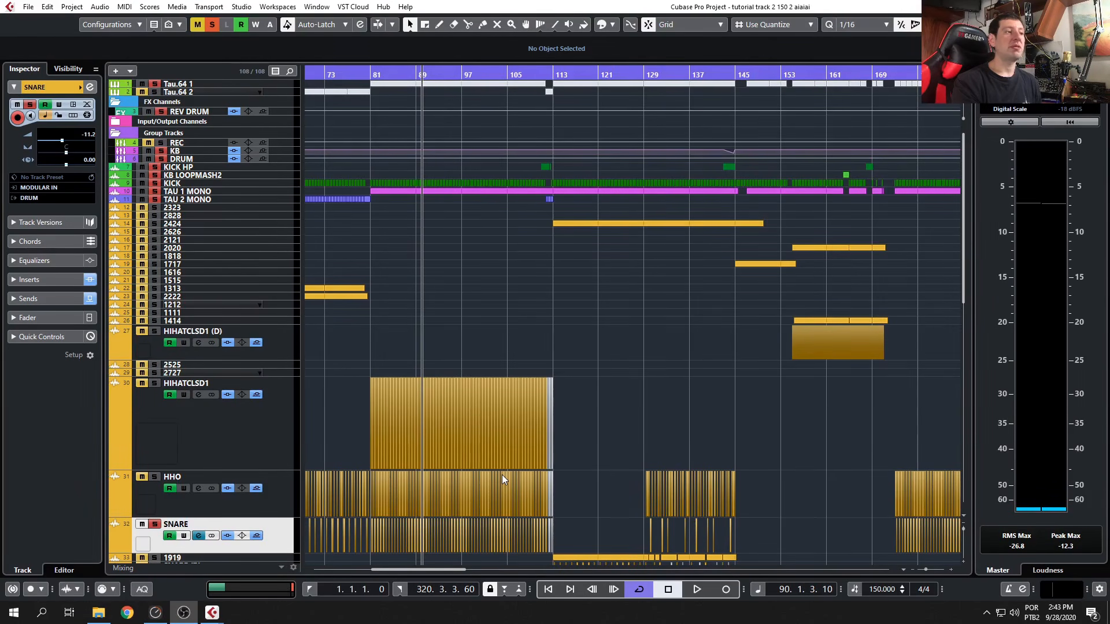
left_click(278, 511)
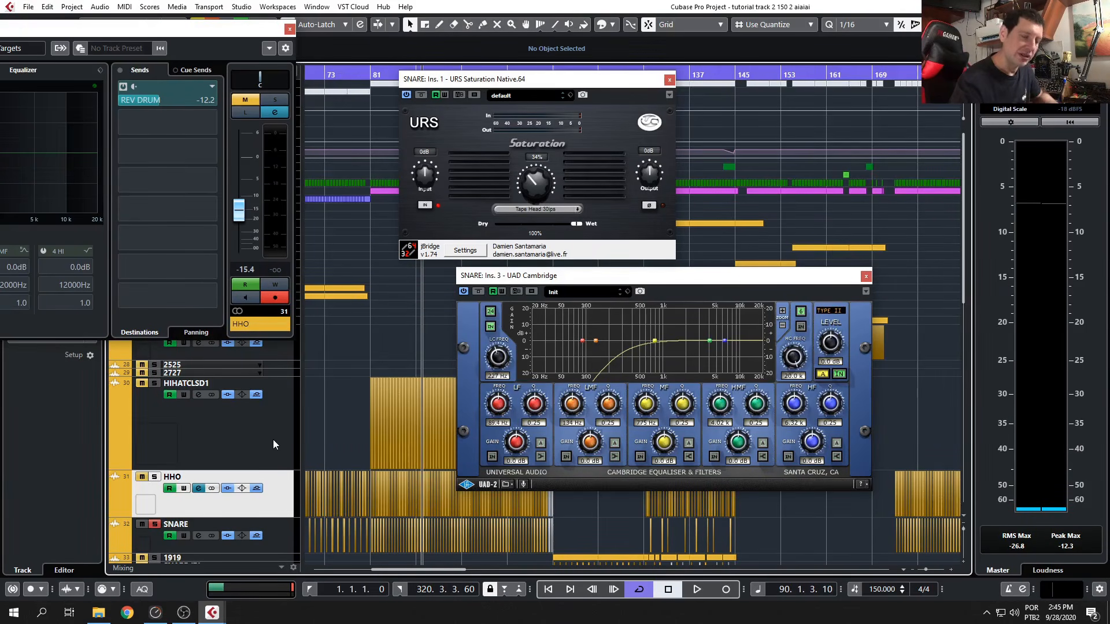
scroll(385, 441, "down", 4)
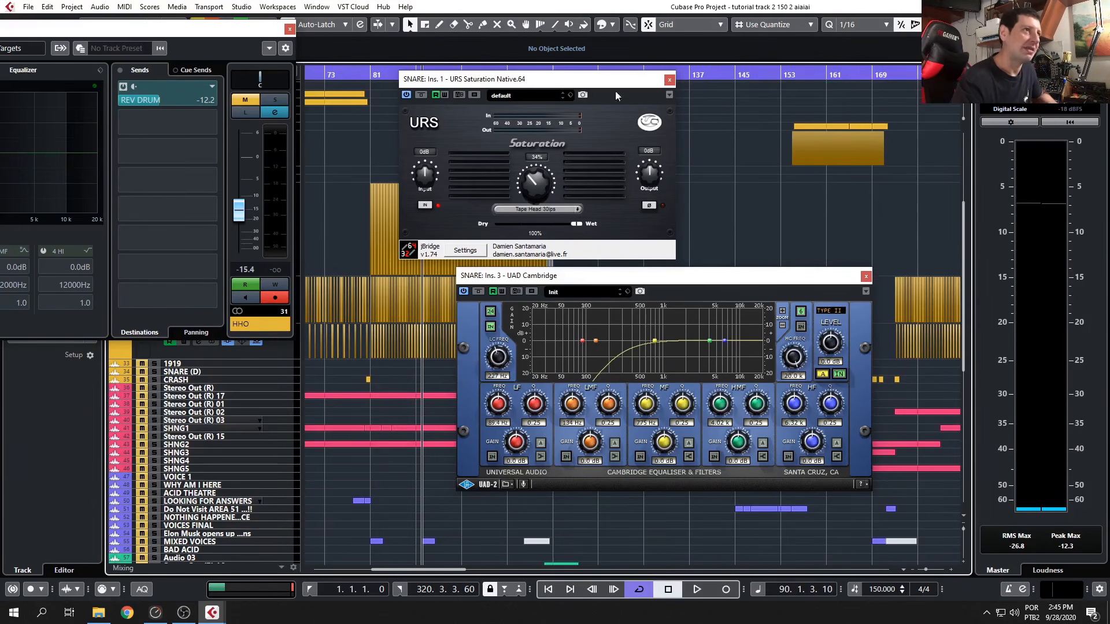
Select the HIHATCLSD1 track above HHO in the track list.
scroll(372, 457, "up", 4)
scroll(368, 460, "down", 2)
scroll(346, 445, "up", 2)
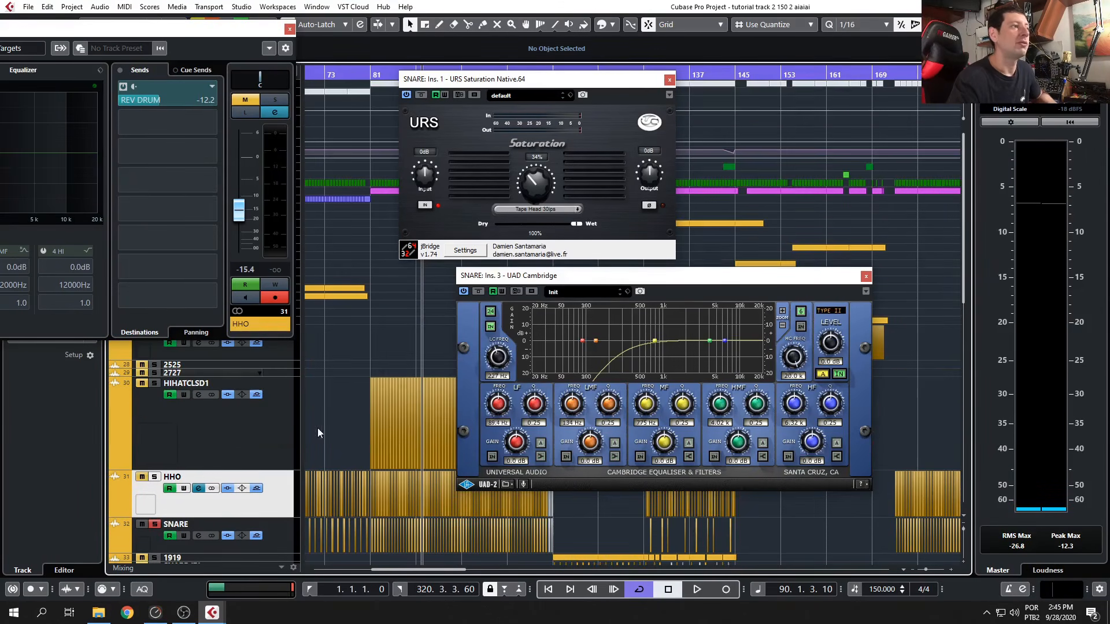
left_click(269, 417)
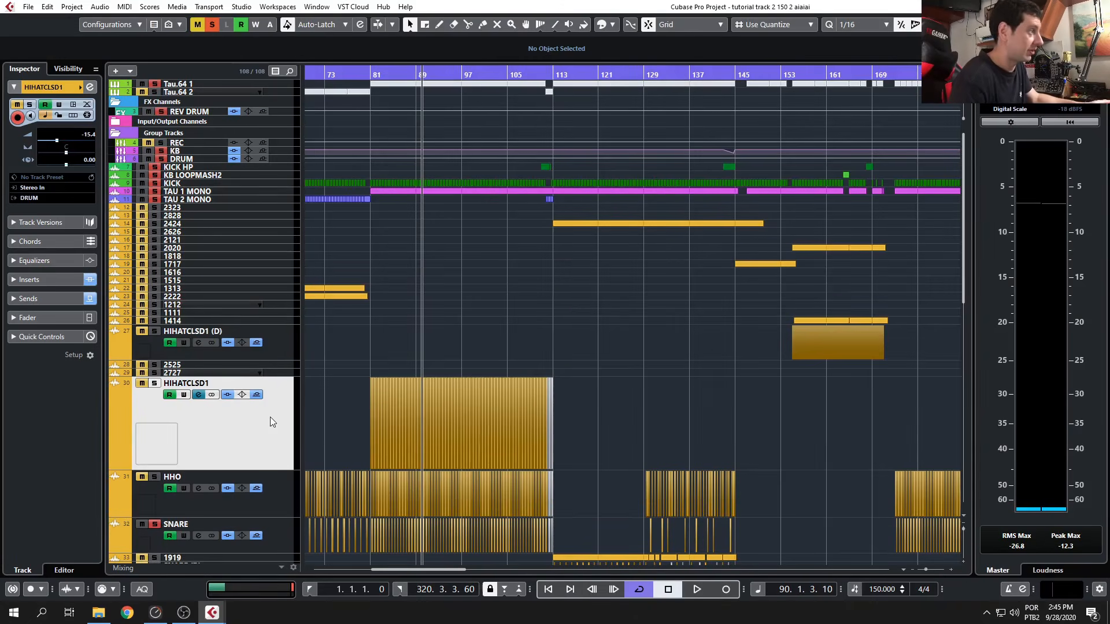
left_click(197, 461)
Solo HHO together with SNARE, play both tracks, and stop playback.
left_click(155, 477)
key("space")
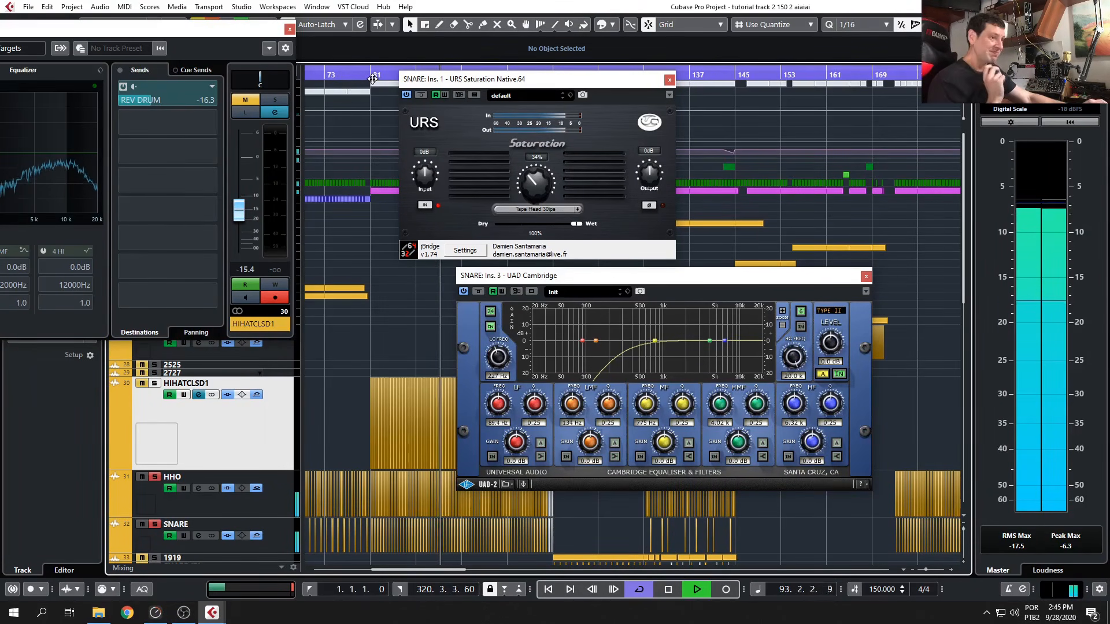
scroll(414, 457, "down", 3)
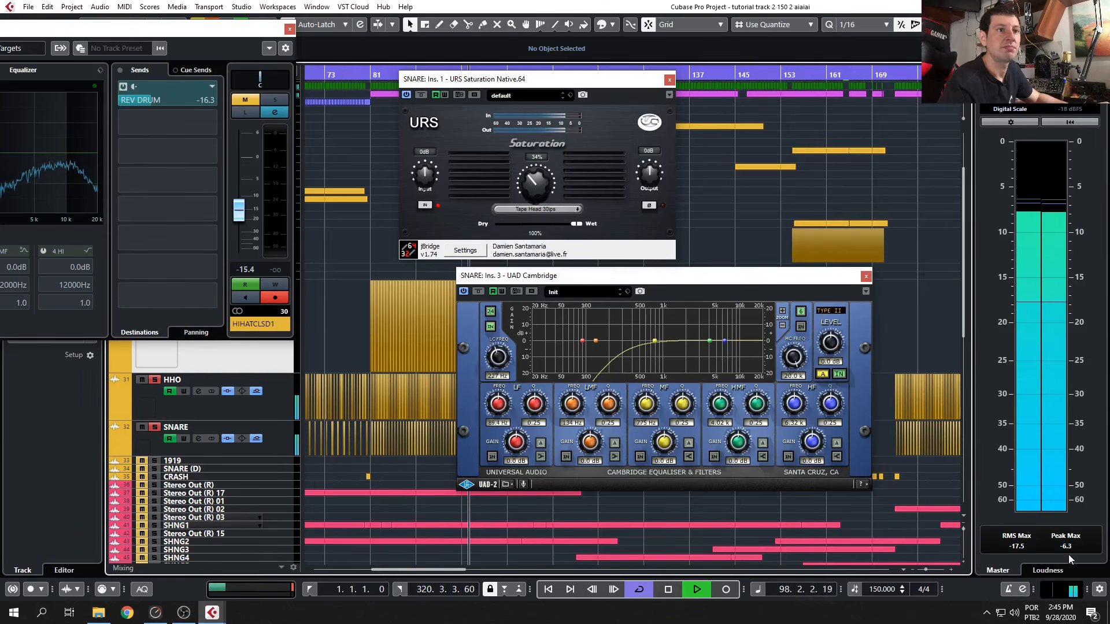
key("space")
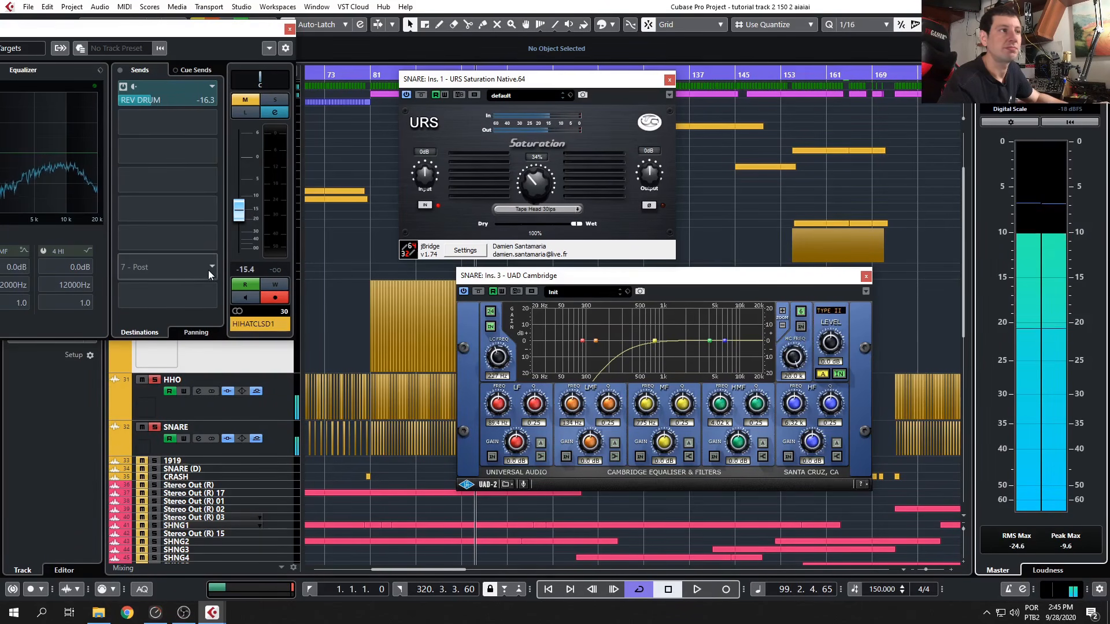
Bring the plug-in windows back into view and close SNARE's URS Saturation and UAD Cambridge windows.
left_click(183, 612)
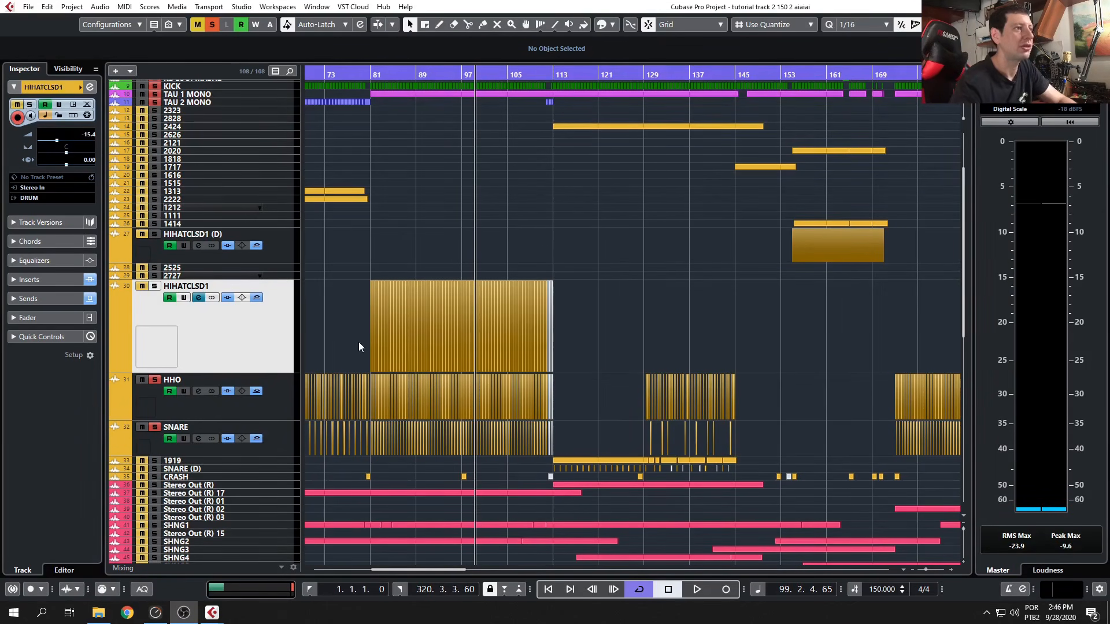
scroll(404, 364, "down", 8)
scroll(495, 396, "up", 6)
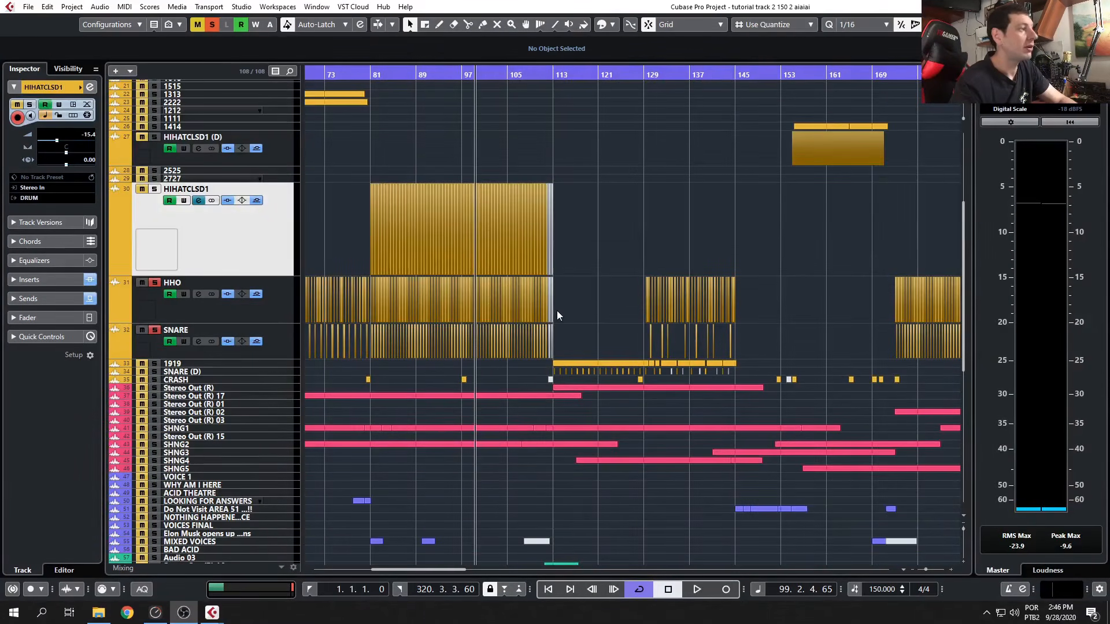
left_click(617, 290)
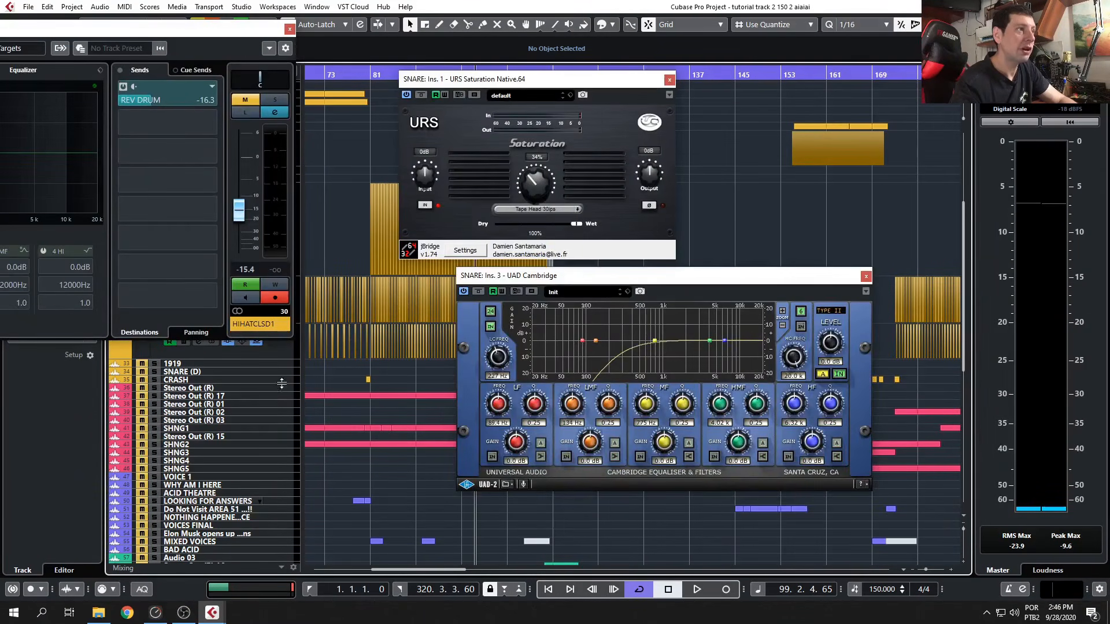
left_click(865, 278)
left_click(668, 80)
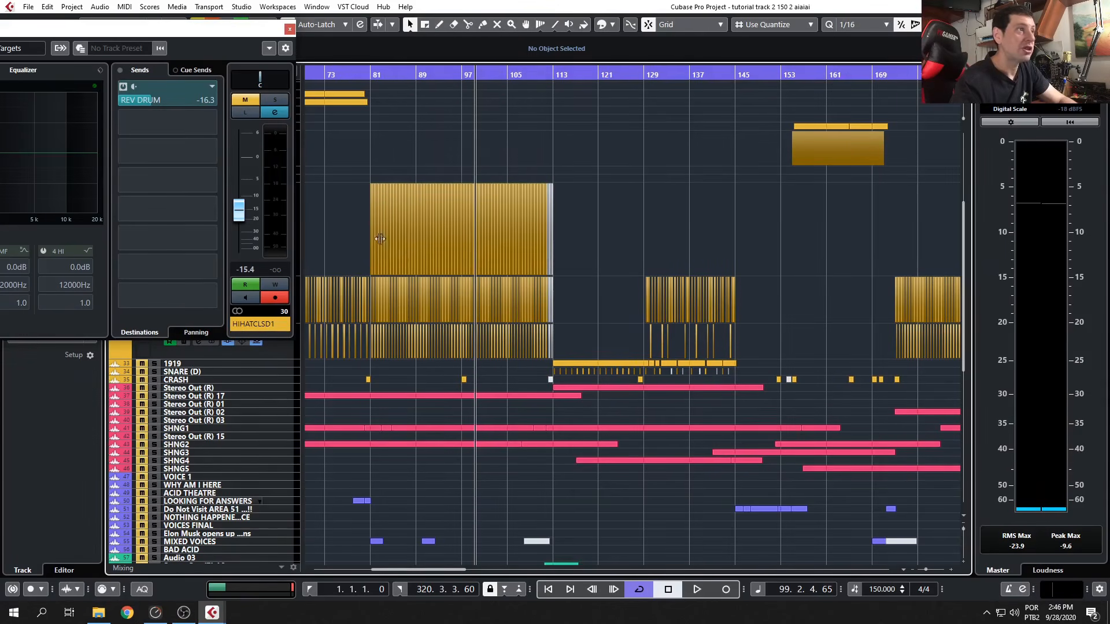
Select the CRASH track, increase its track height, and bring its channel settings window fully into view.
left_click(224, 381)
left_click_drag(224, 383, 222, 431)
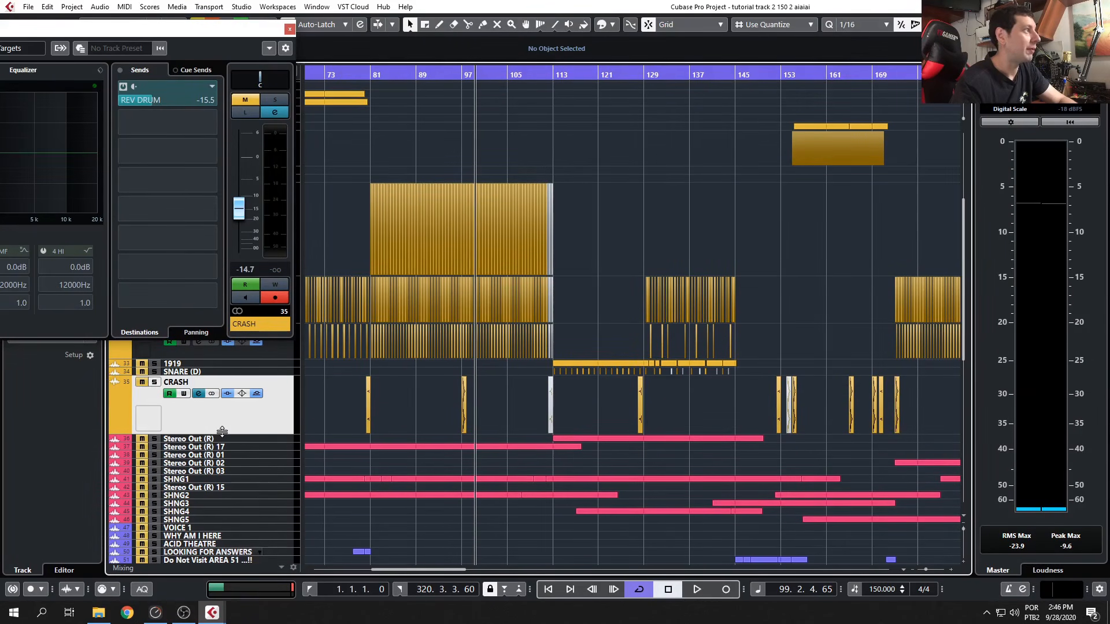
left_click_drag(1, 29, 172, 25)
Open CRASH's URS Saturation, UAD Cambridge and FabFilter Pro-Q 2 inserts, and arrange the Pro-Q 2 and Cambridge windows apart.
left_click(51, 82)
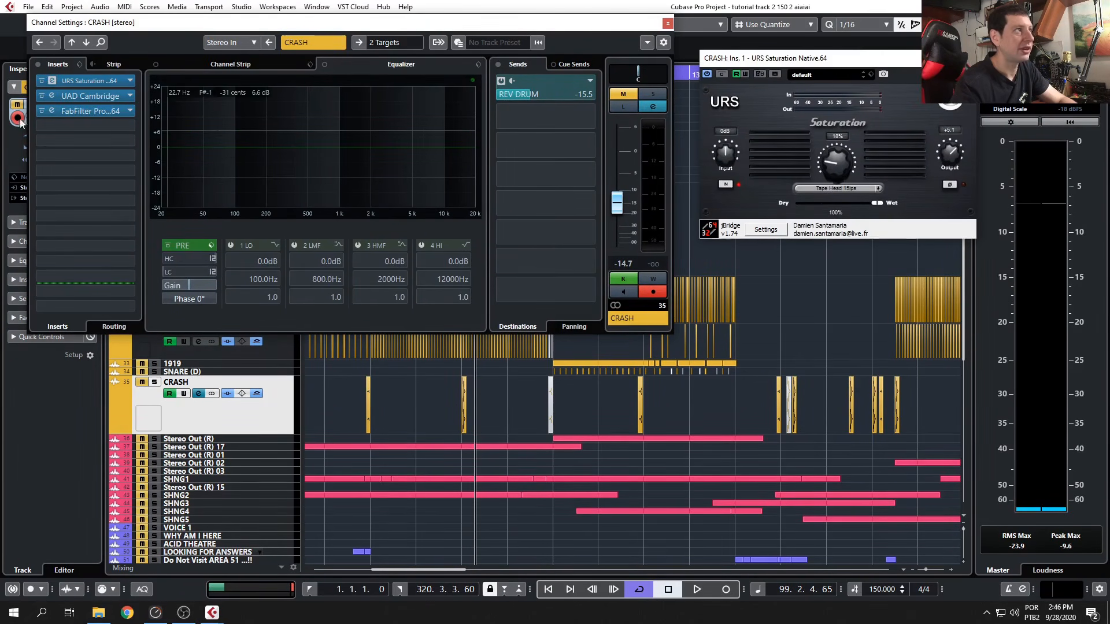
left_click(81, 100)
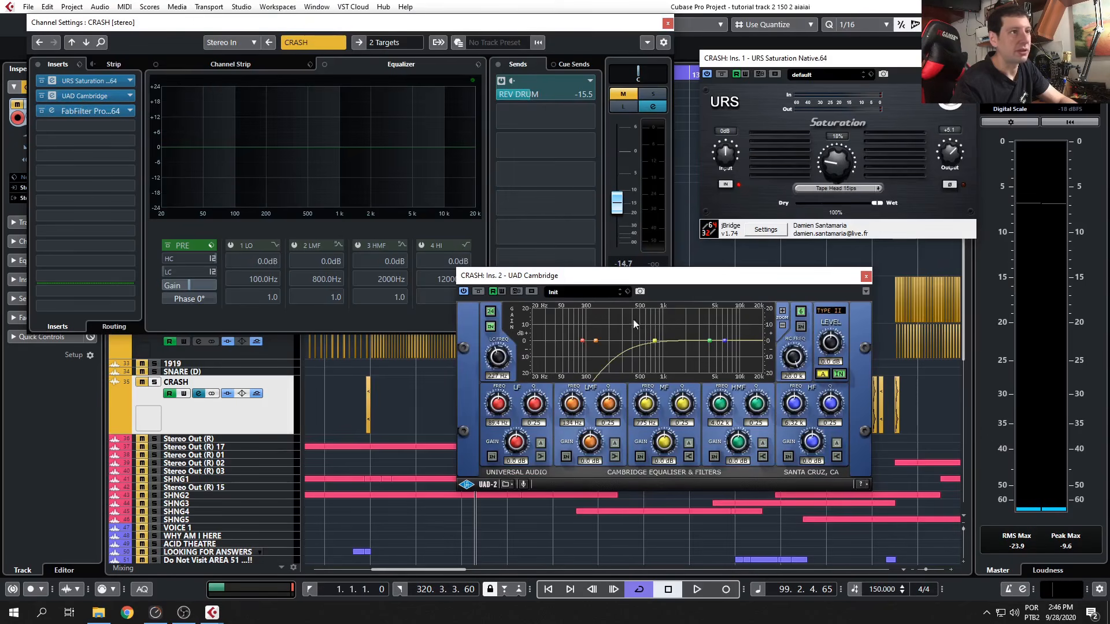
left_click(102, 110)
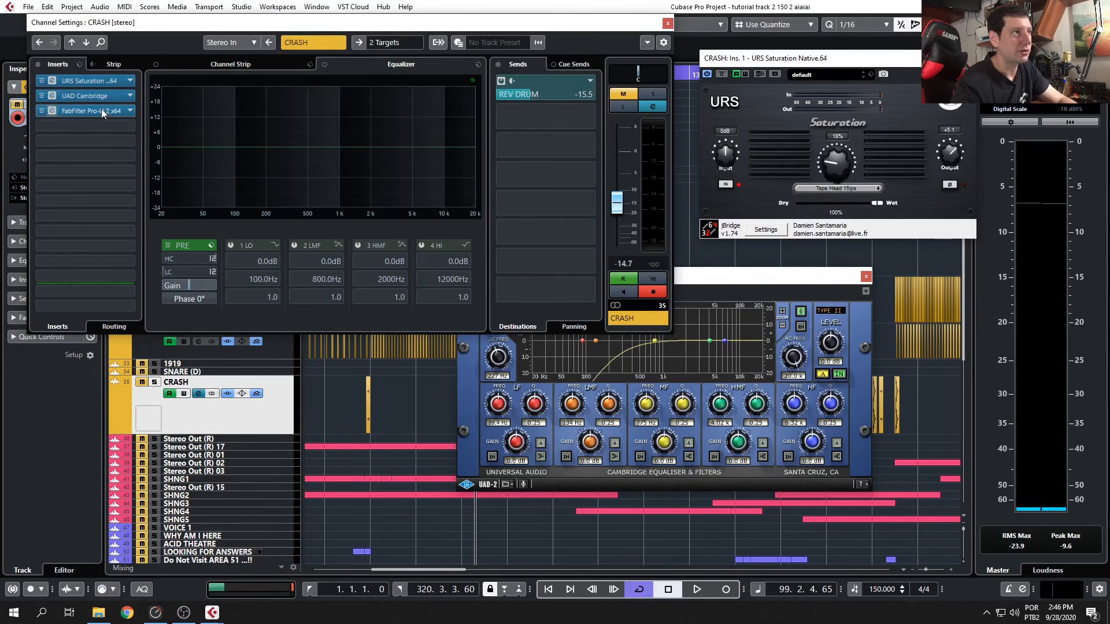
left_click_drag(694, 168, 455, 194)
left_click_drag(818, 285, 1012, 363)
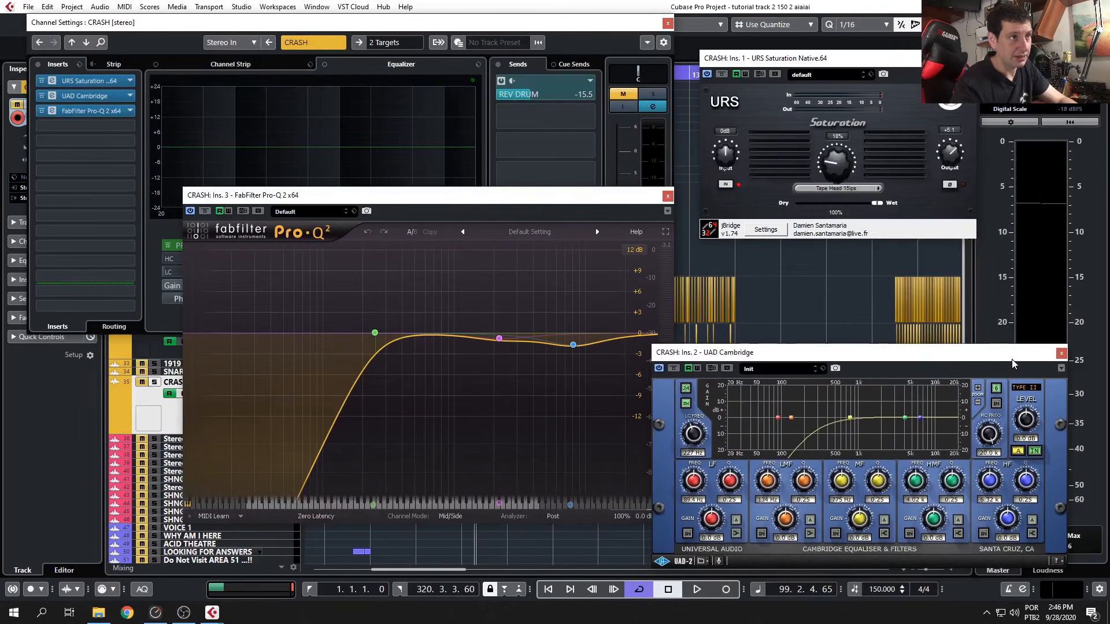
Close CRASH's UAD Cambridge window and move the Pro-Q 2 and channel settings windows to uncover the arrangement.
left_click(1061, 354)
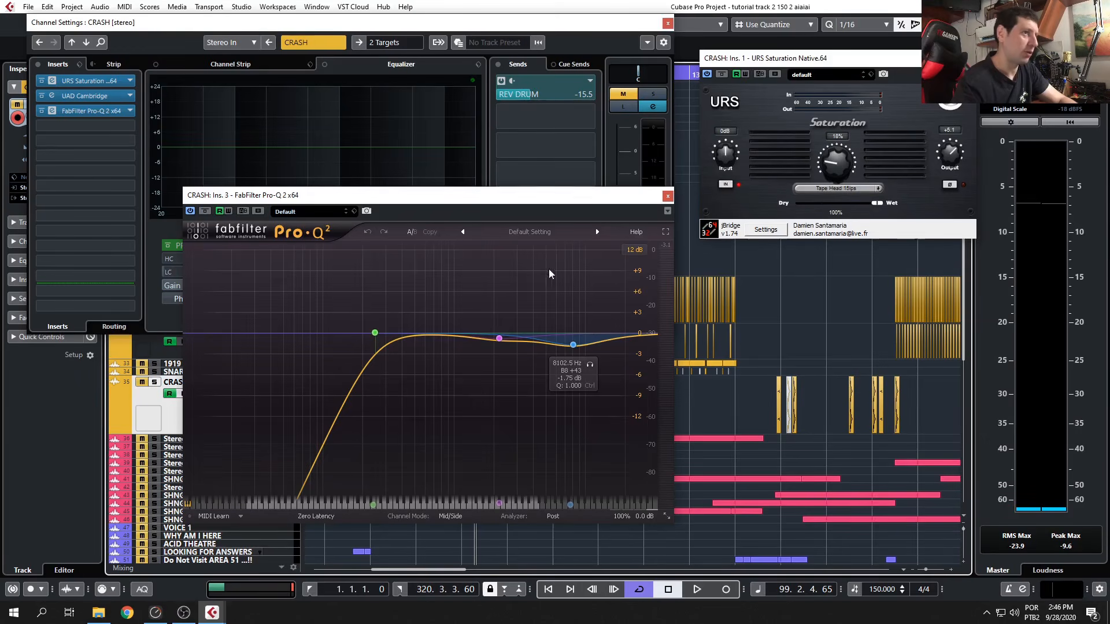
left_click_drag(540, 199, 686, 227)
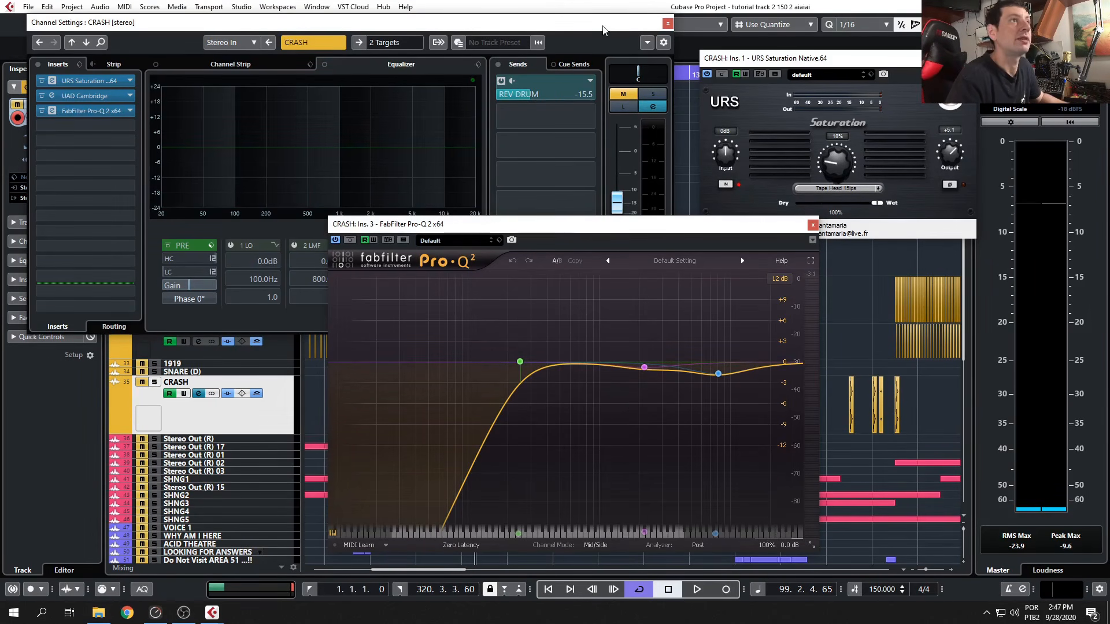
left_click(667, 23)
left_click_drag(2, 29, 123, 23)
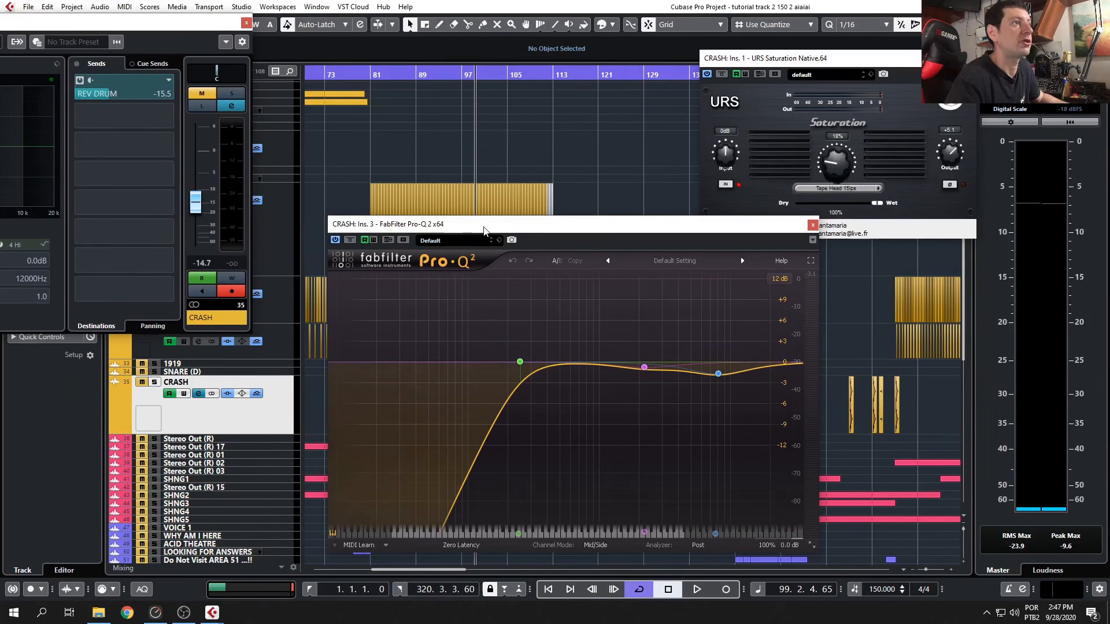
left_click_drag(483, 226, 564, 218)
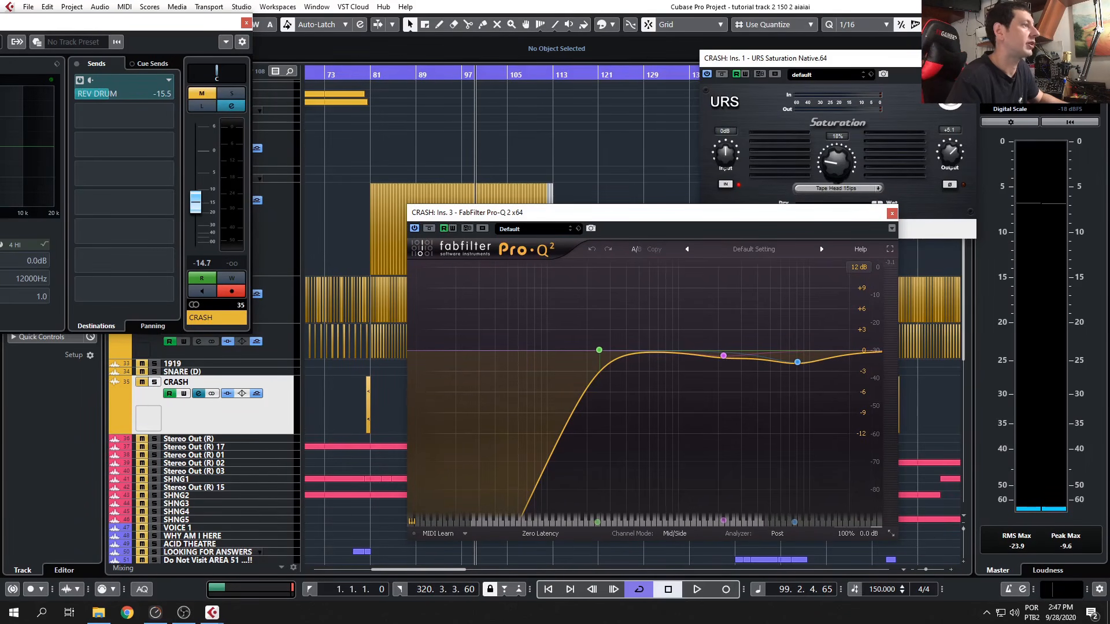
Play the project briefly, stop, and move the playback position to about bar 77, ahead of the first visible CRASH event.
left_click(213, 415)
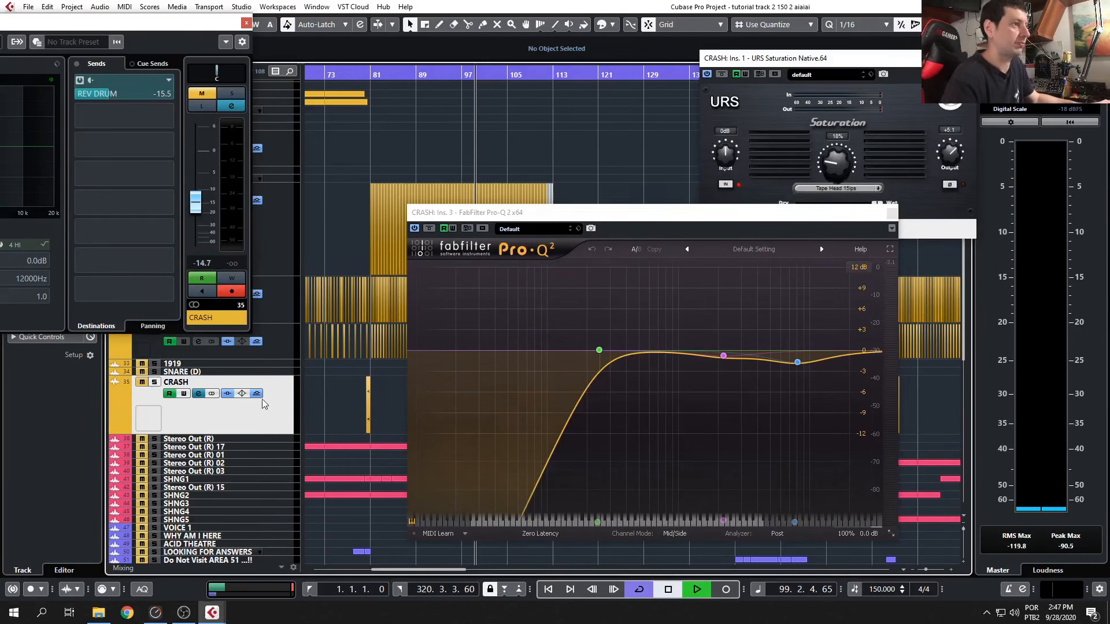
key("space")
key("alt+Tab")
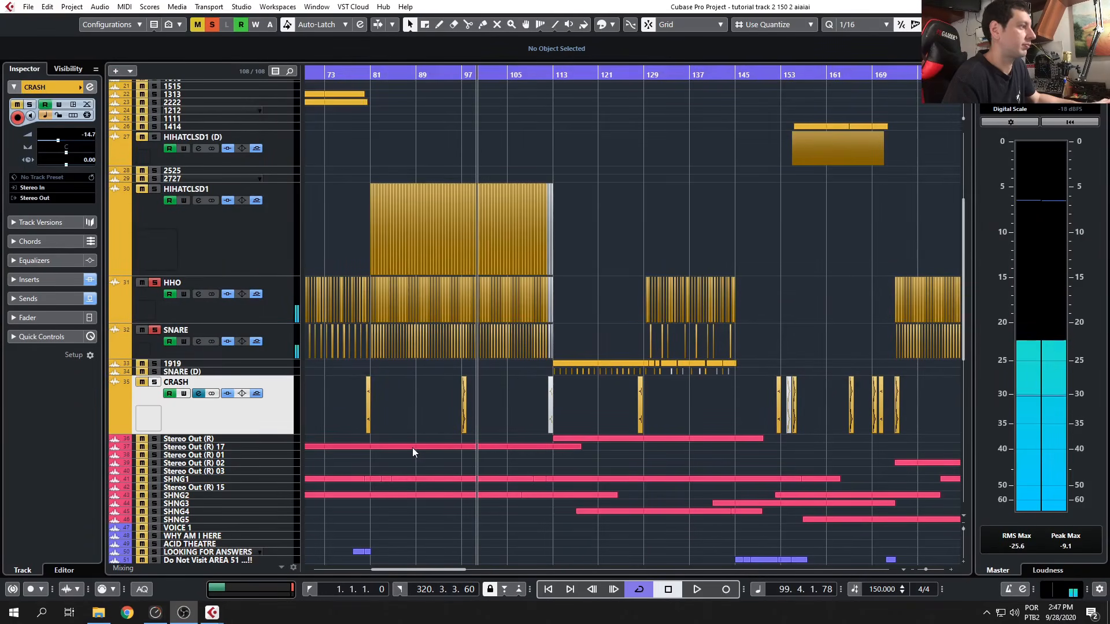
key("alt+Tab")
left_click(349, 75)
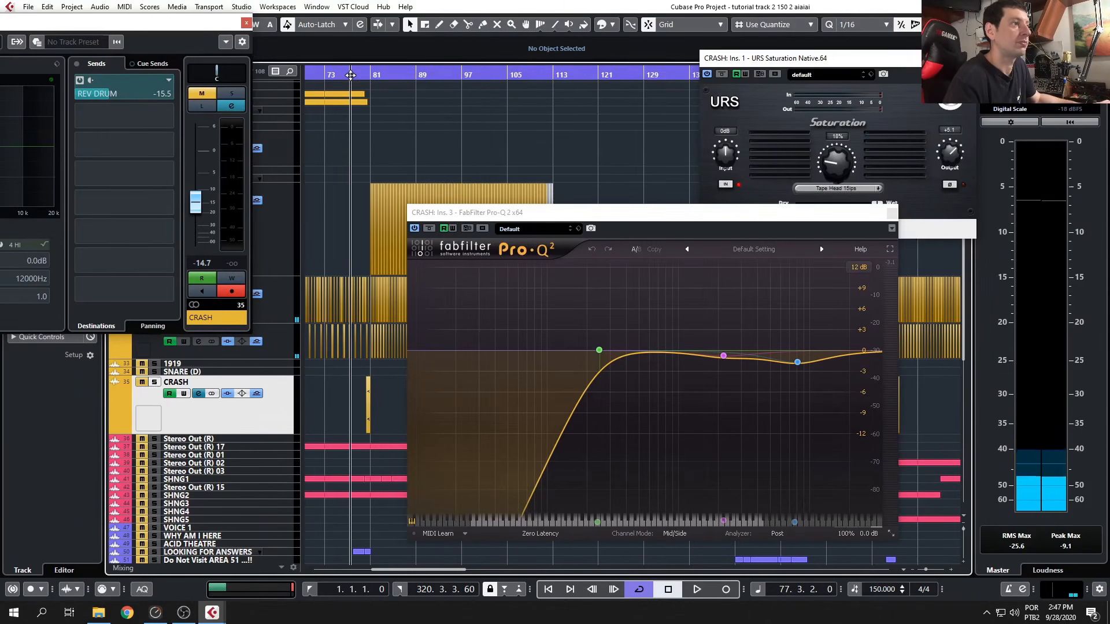
Start playback, solo CRASH, and bypass its FabFilter Pro-Q 2 and URS Saturation inserts, moving the Pro-Q 2 window aside.
key("space")
left_click(155, 383)
left_click_drag(625, 212, 833, 211)
left_click(638, 227)
left_click(721, 74)
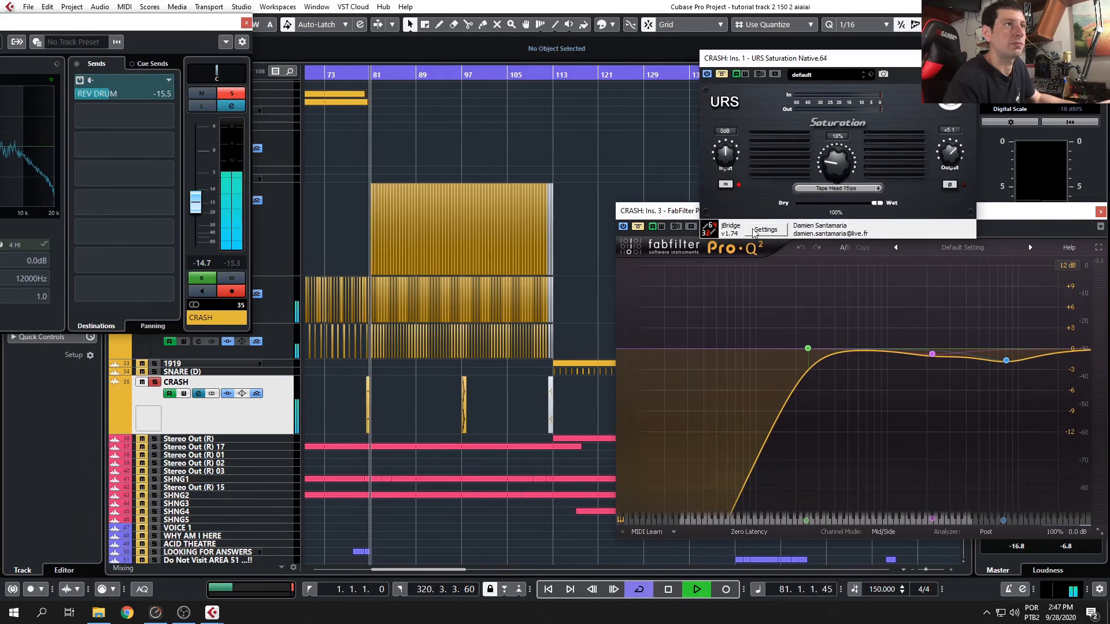
Audition the CRASH event at bar 97 from just before it with both inserts bypassed, and stop playback.
scroll(477, 325, "up", 3)
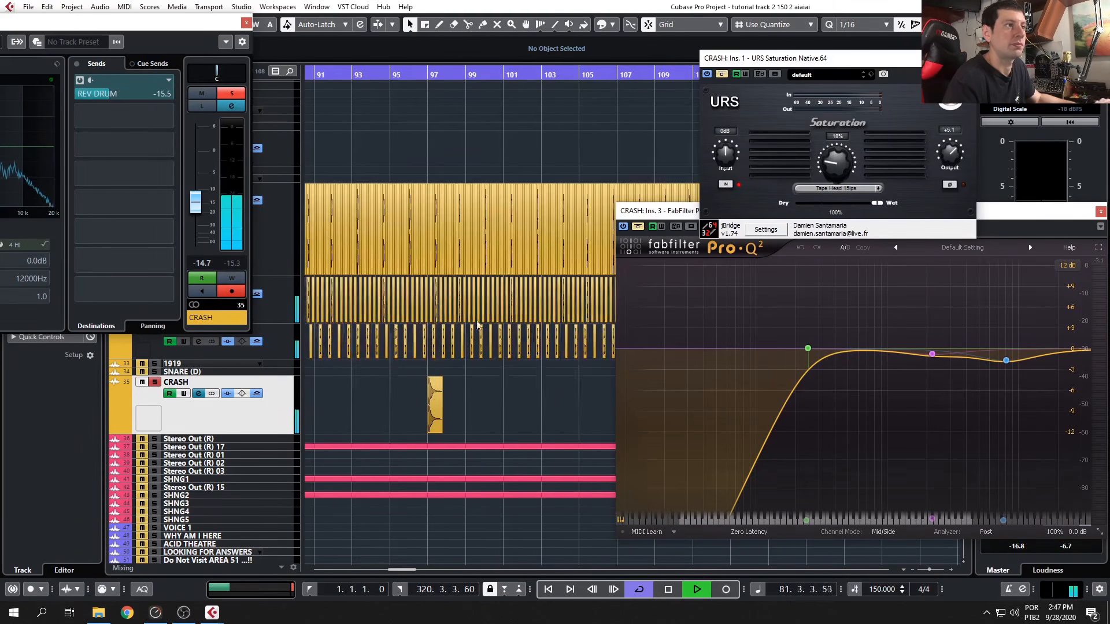
left_click(419, 66)
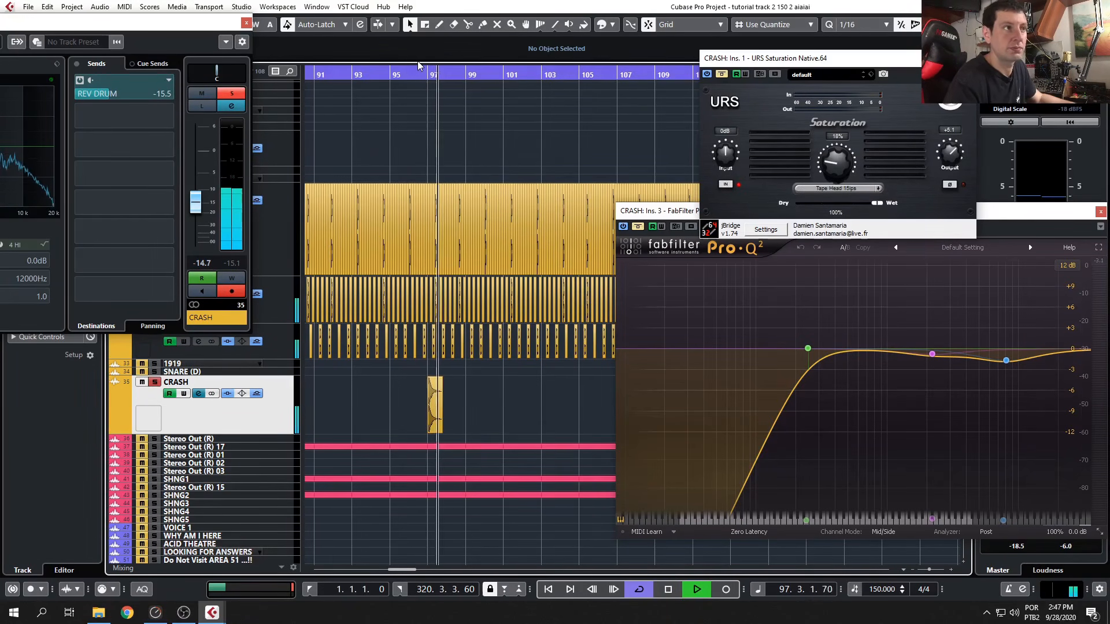
left_click(411, 74)
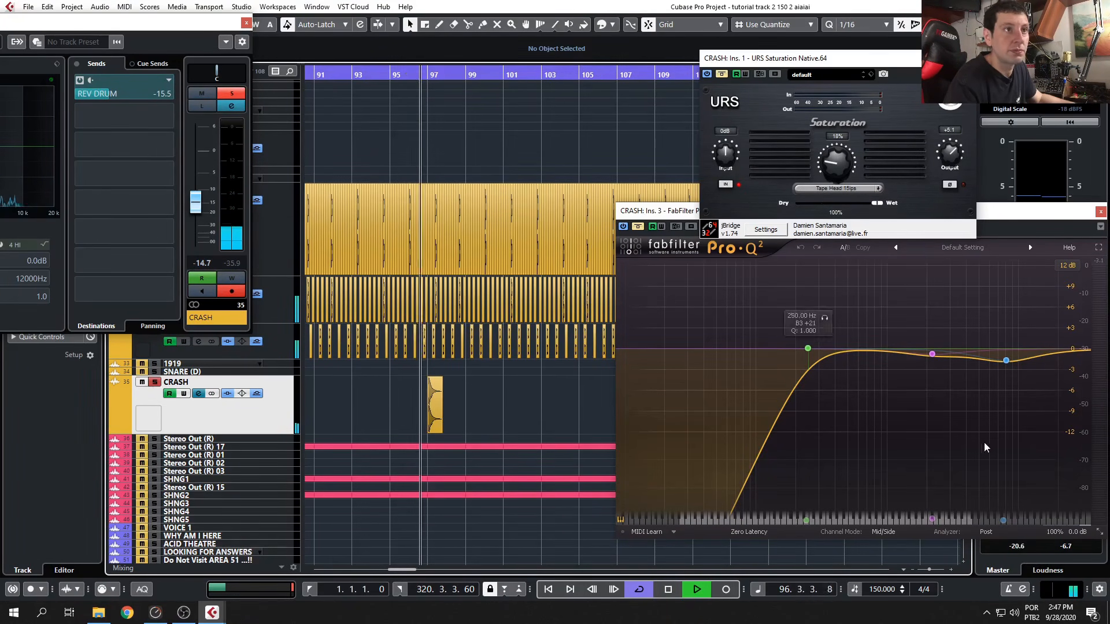
key("space")
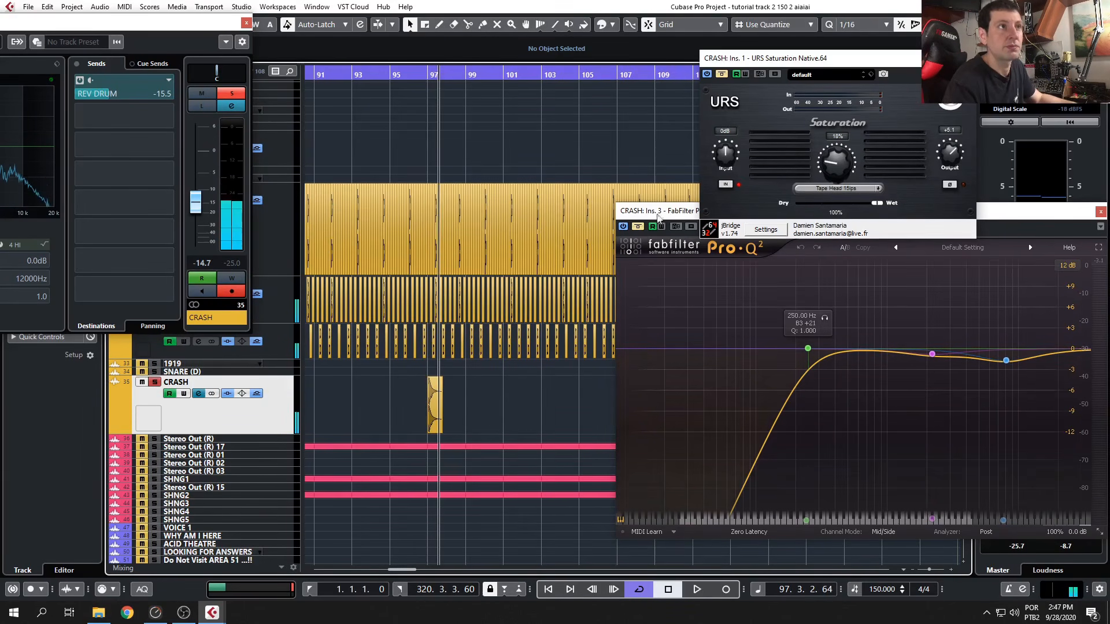
Reactivate CRASH's Pro-Q 2 and URS Saturation, audition the bar 97 event with both effects, and stop playback.
left_click(637, 227)
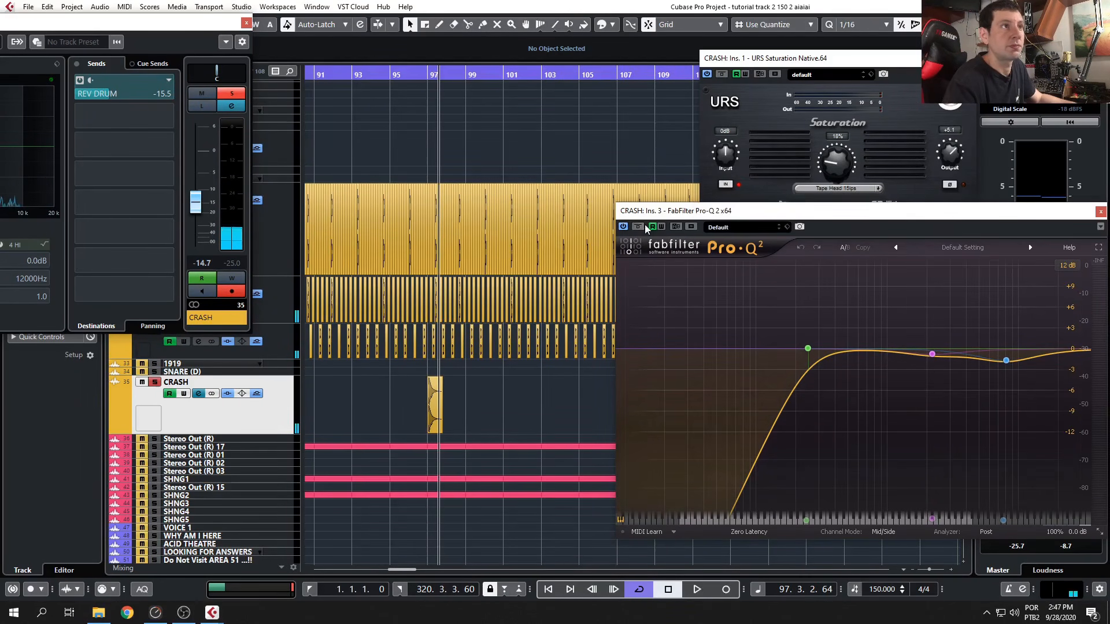
left_click(407, 74)
key("space")
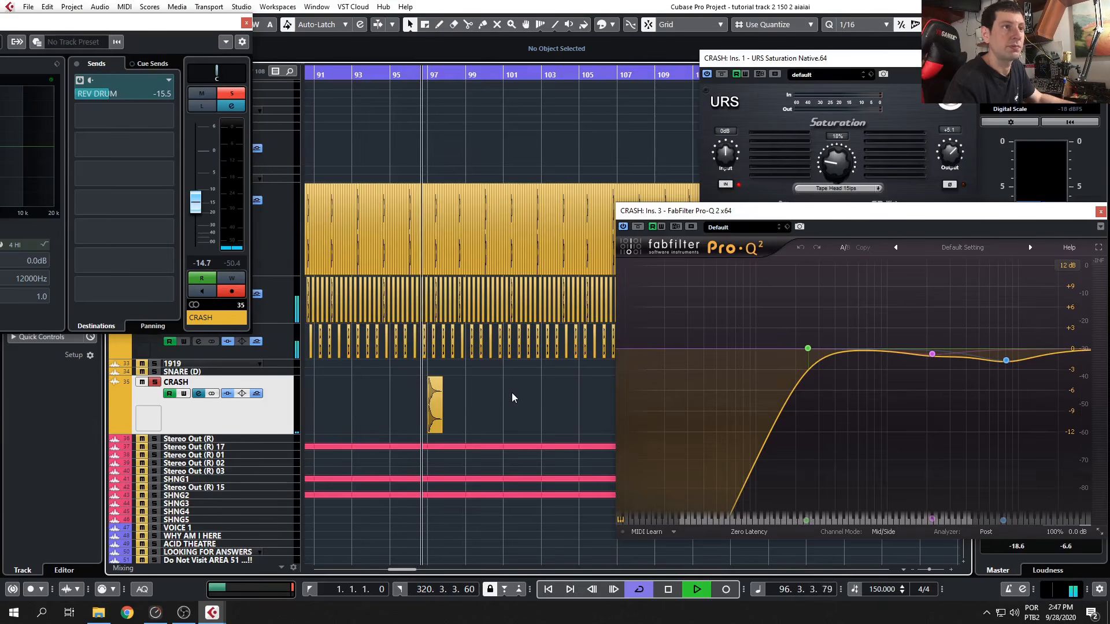
left_click(407, 74)
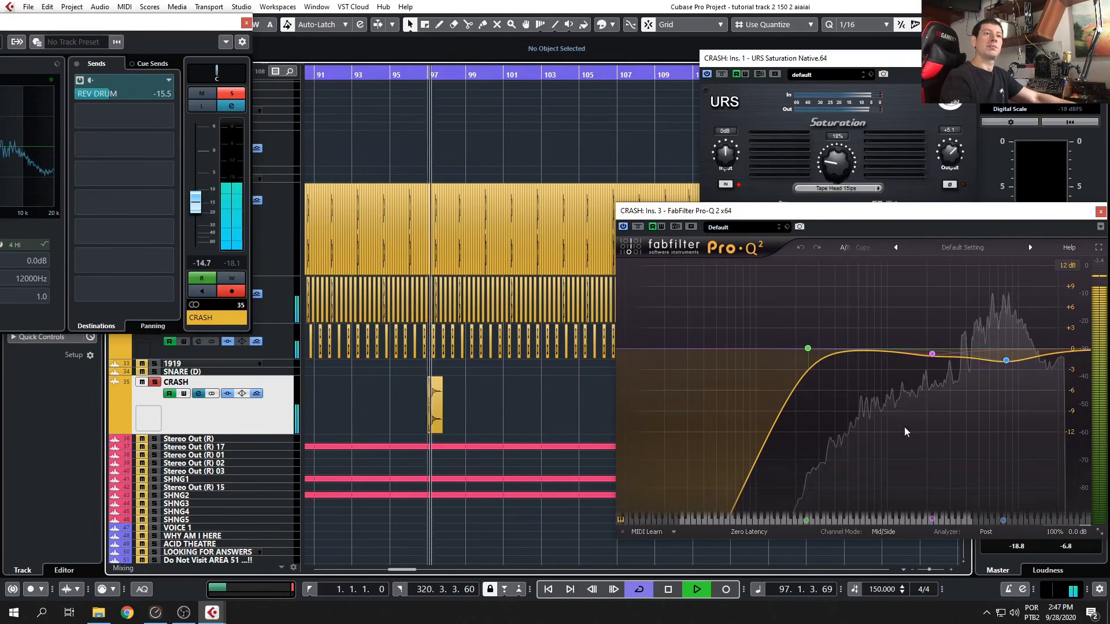
key("space")
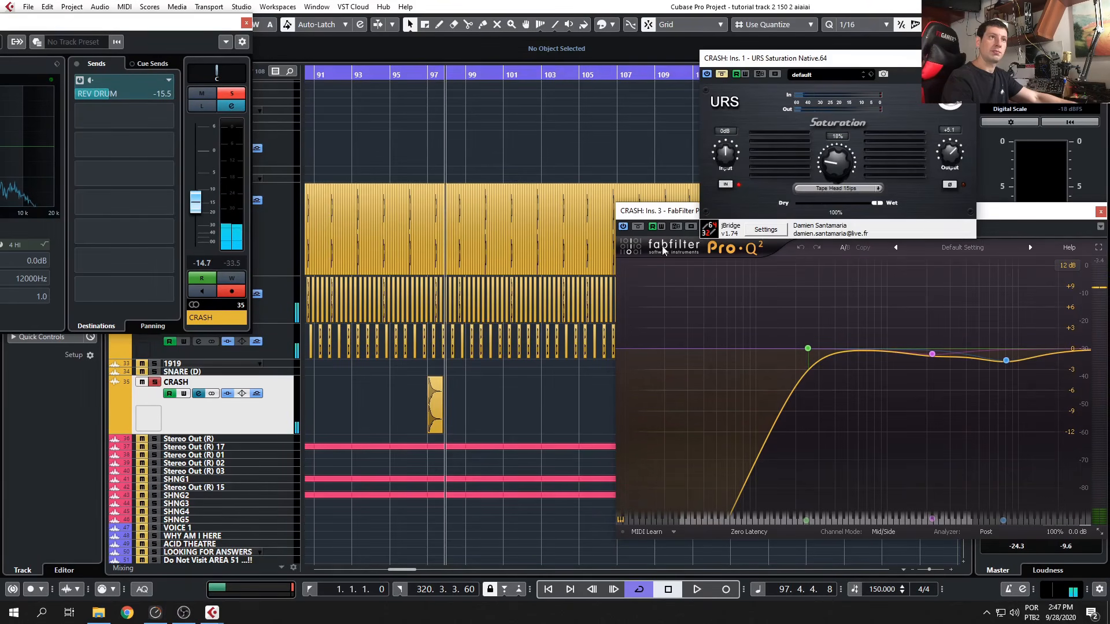
Bypass both CRASH inserts again, replay the bar 97 event from just before it, and stop playback.
left_click(421, 75)
key("space")
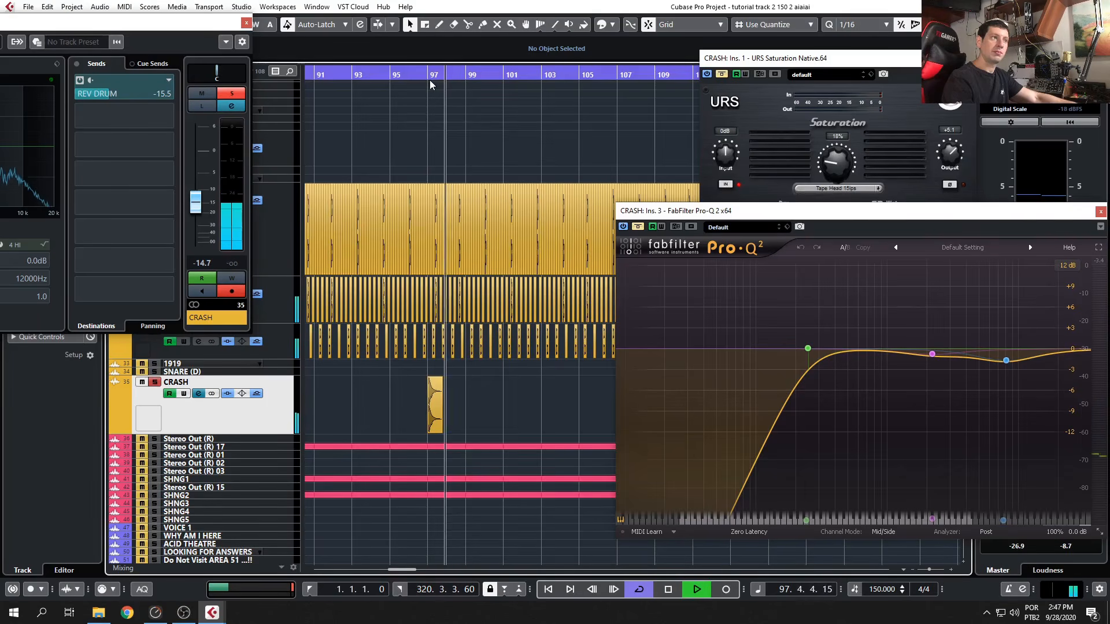
left_click(427, 73)
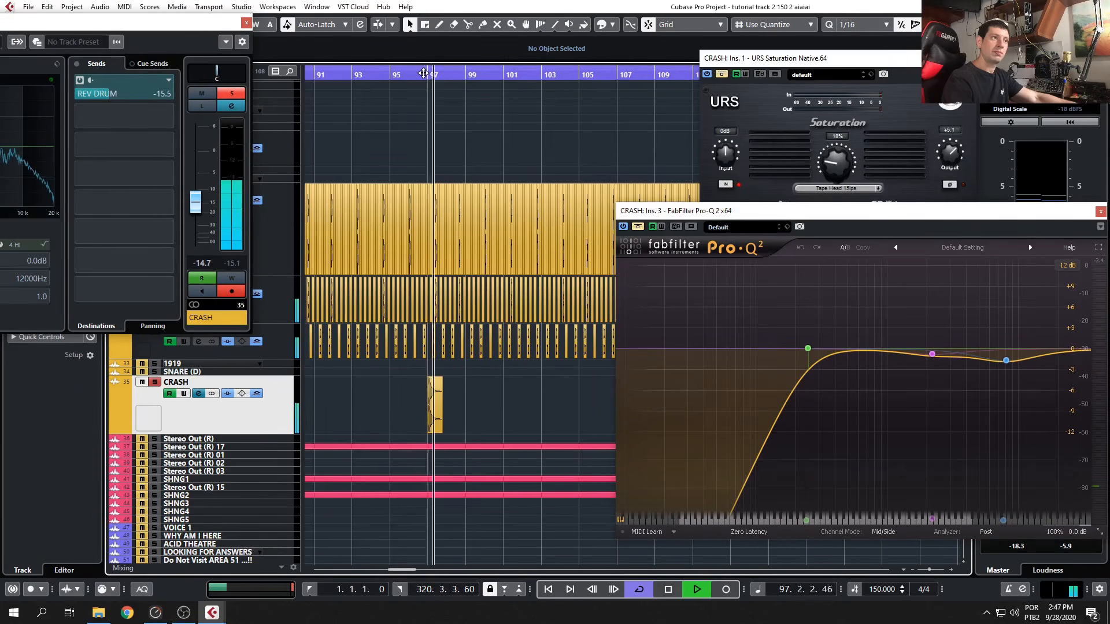
left_click(422, 73)
key("space")
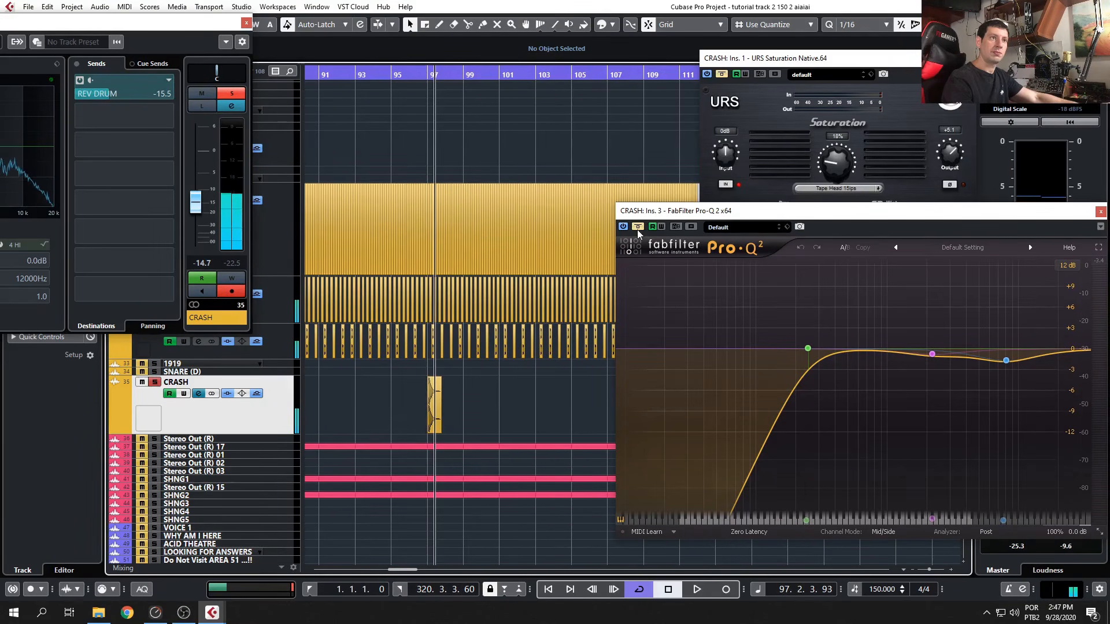
Turn off the bypass on CRASH's Pro-Q 2 and URS Saturation, and replay the bar 97 event with both active.
left_click(721, 77)
left_click(422, 76)
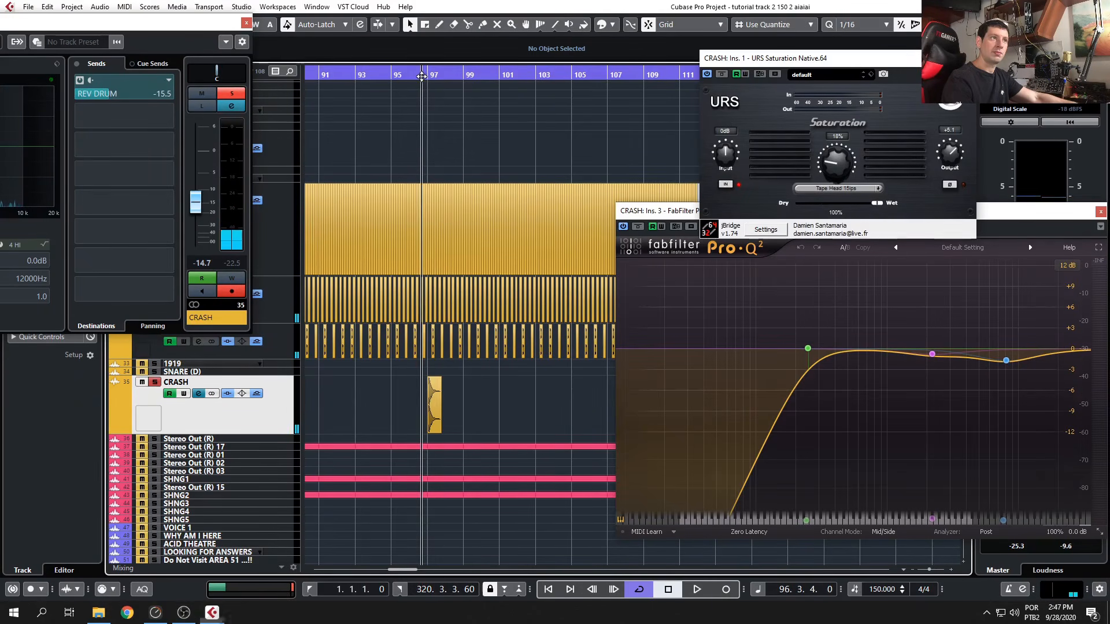
key("space")
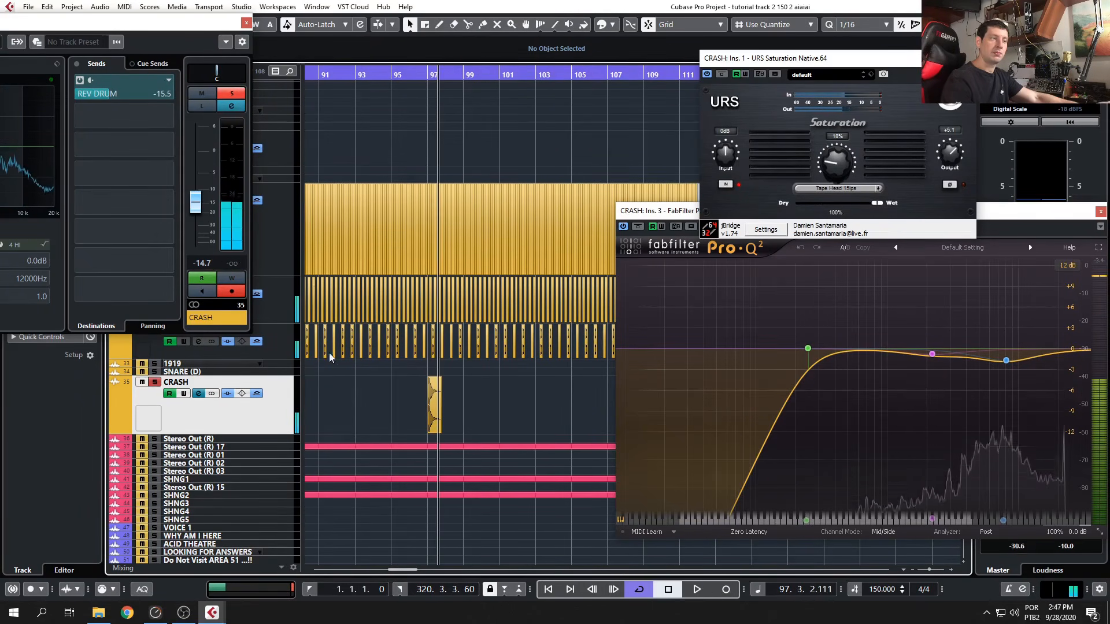
Stop playback and examine the EQ curve on CRASH's Pro-Q 2.
key("space")
left_click(183, 612)
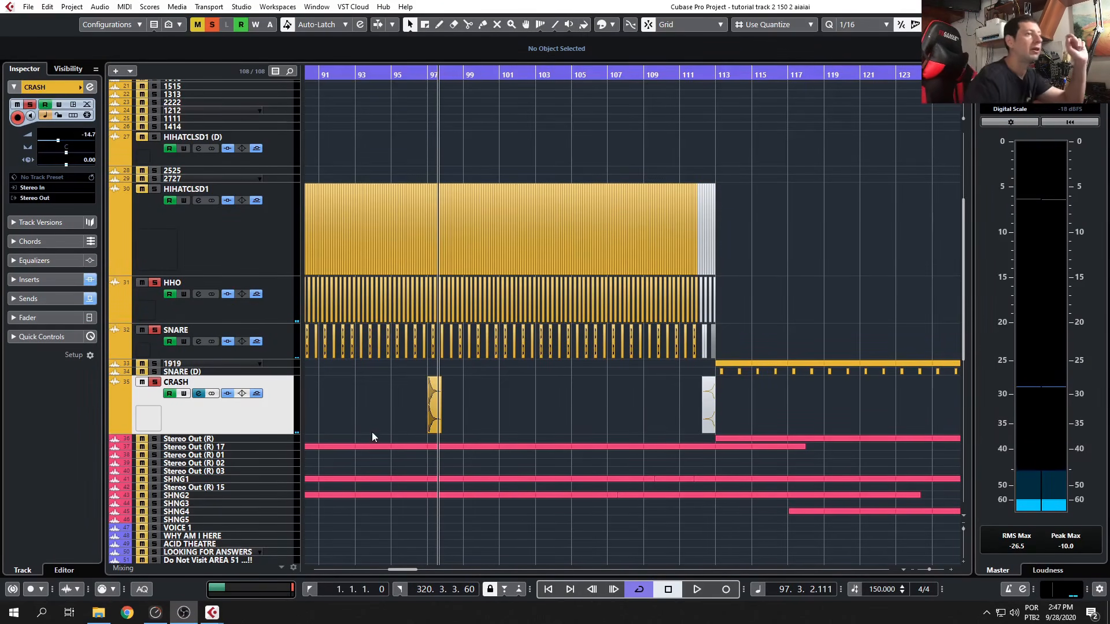
left_click(377, 401)
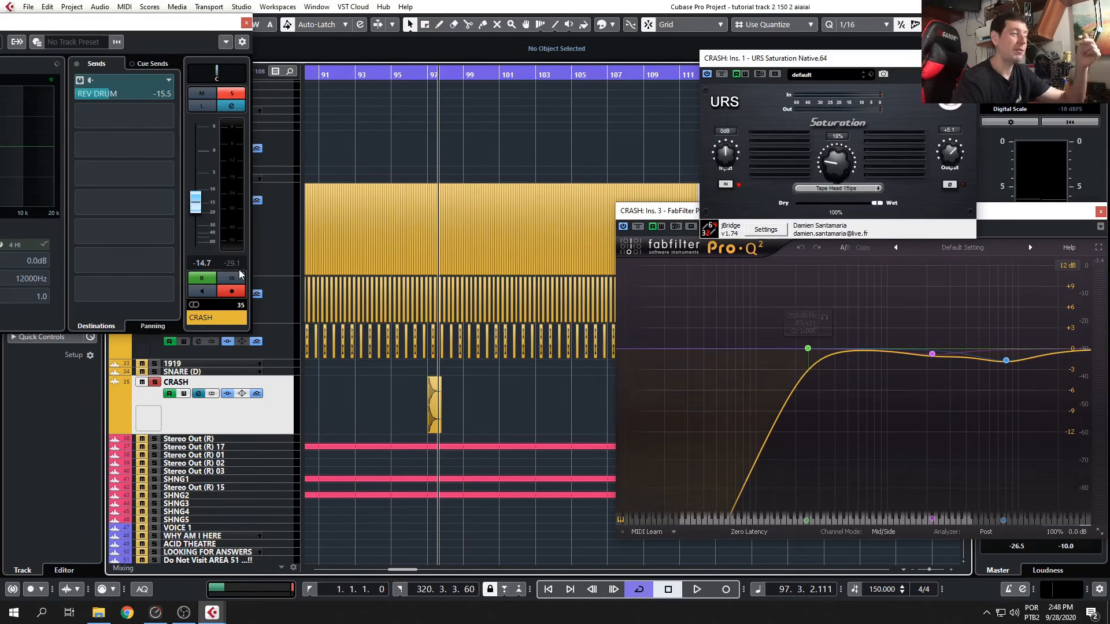
left_click(1006, 361)
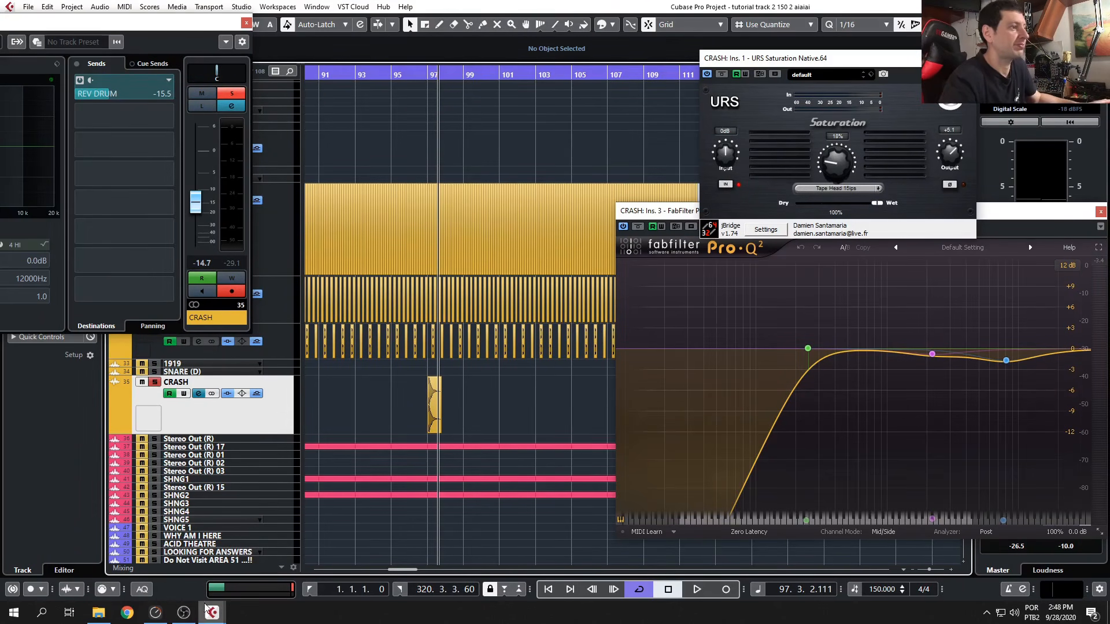
left_click(185, 610)
left_click(444, 303)
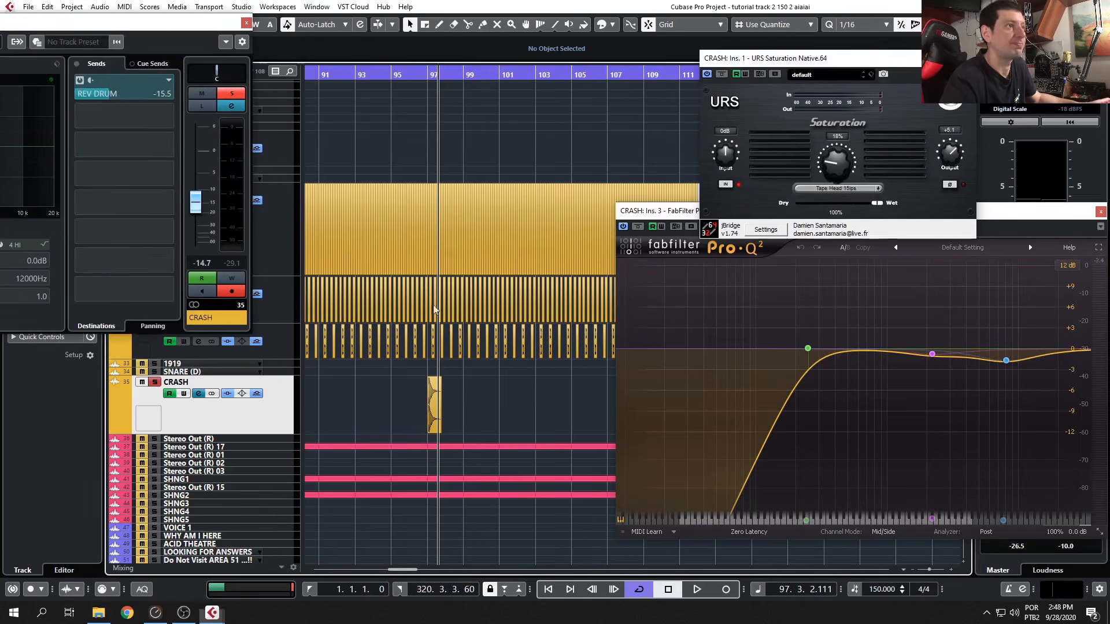
Bypass CRASH's URS Saturation and Pro-Q 2, audition the bar 97 event from about bar 95, and stop playback.
left_click(399, 75)
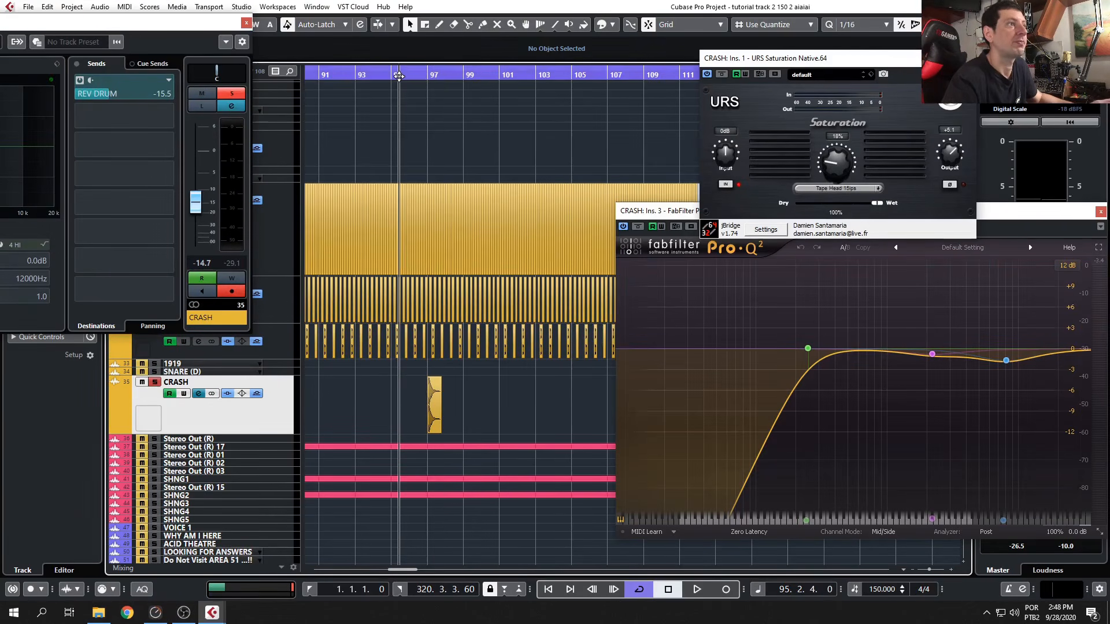
left_click(722, 75)
left_click(637, 227)
key("space")
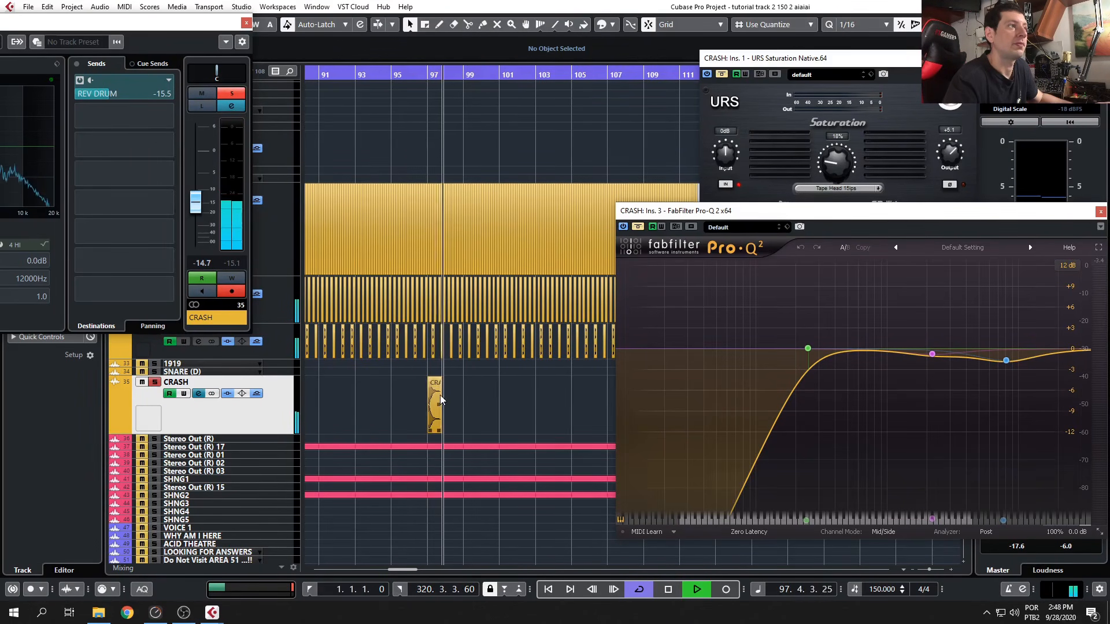
key("space")
Reactivate CRASH's Pro-Q 2 and URS Saturation, replay from about bar 96 through the bar 97 event, and stop playback.
left_click(637, 227)
left_click(722, 75)
left_click(421, 74)
key("space")
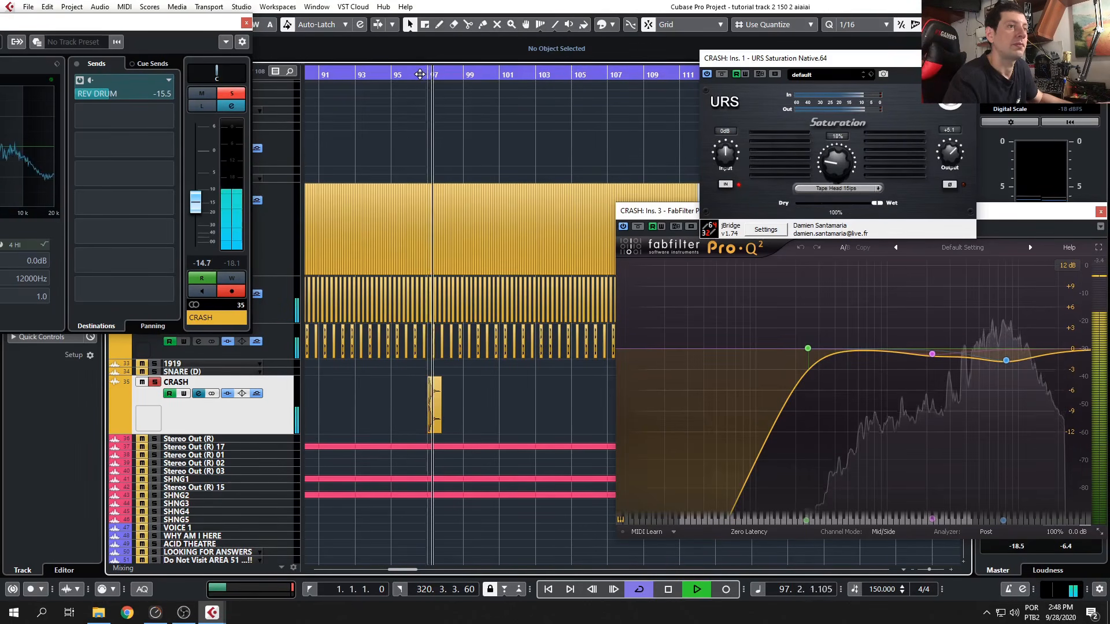
key("space")
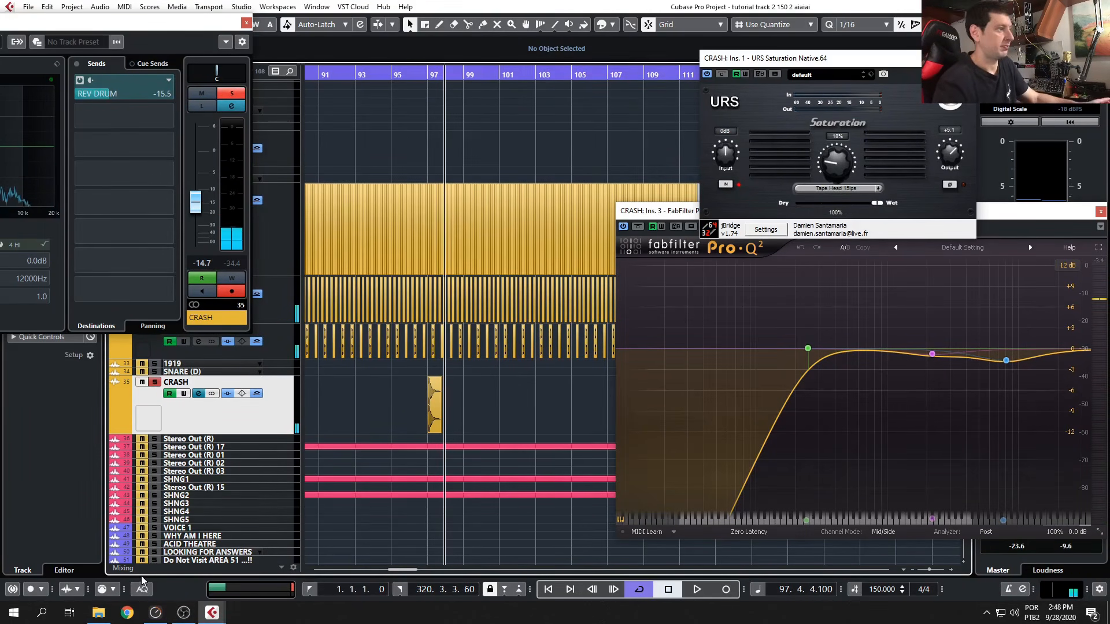
left_click(184, 613)
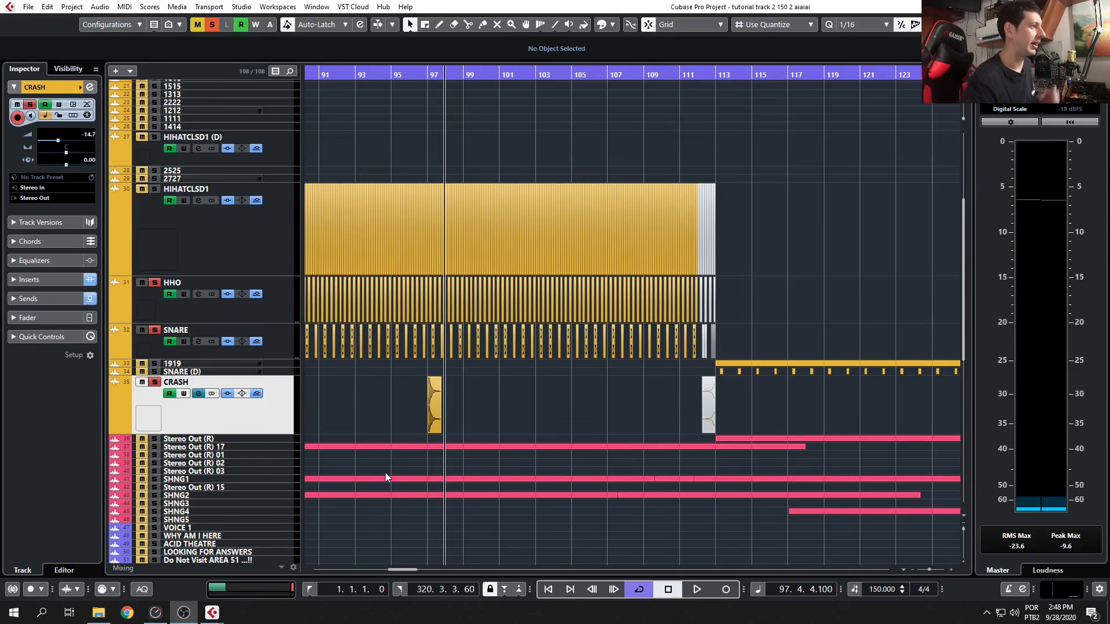
scroll(487, 387, "down", 2)
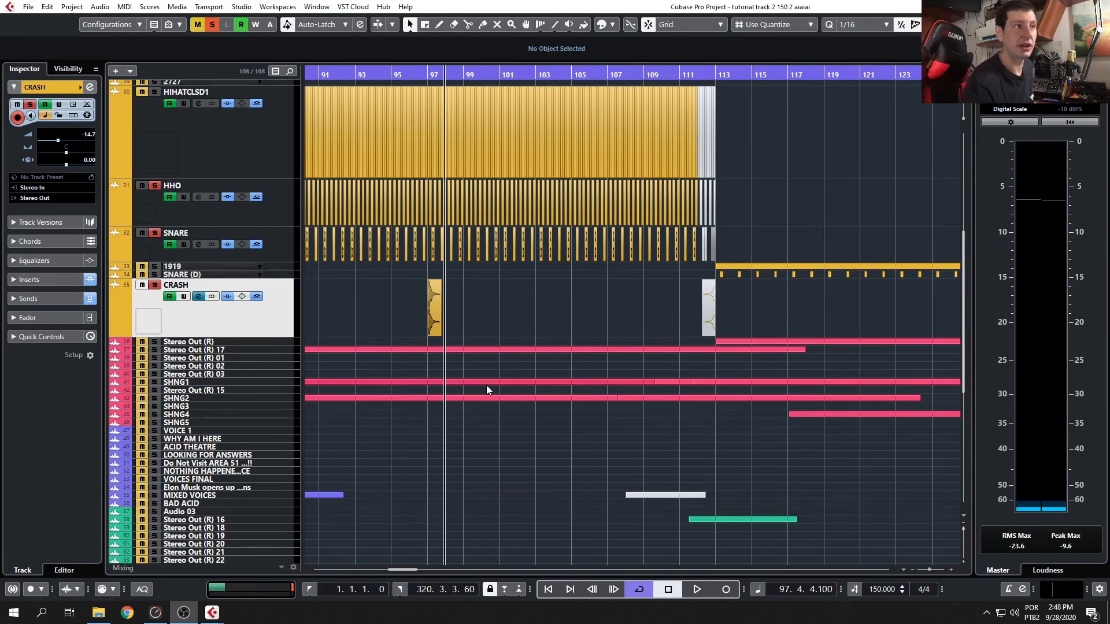
scroll(487, 386, "up", 2)
left_click(504, 407)
scroll(504, 407, "down", 3)
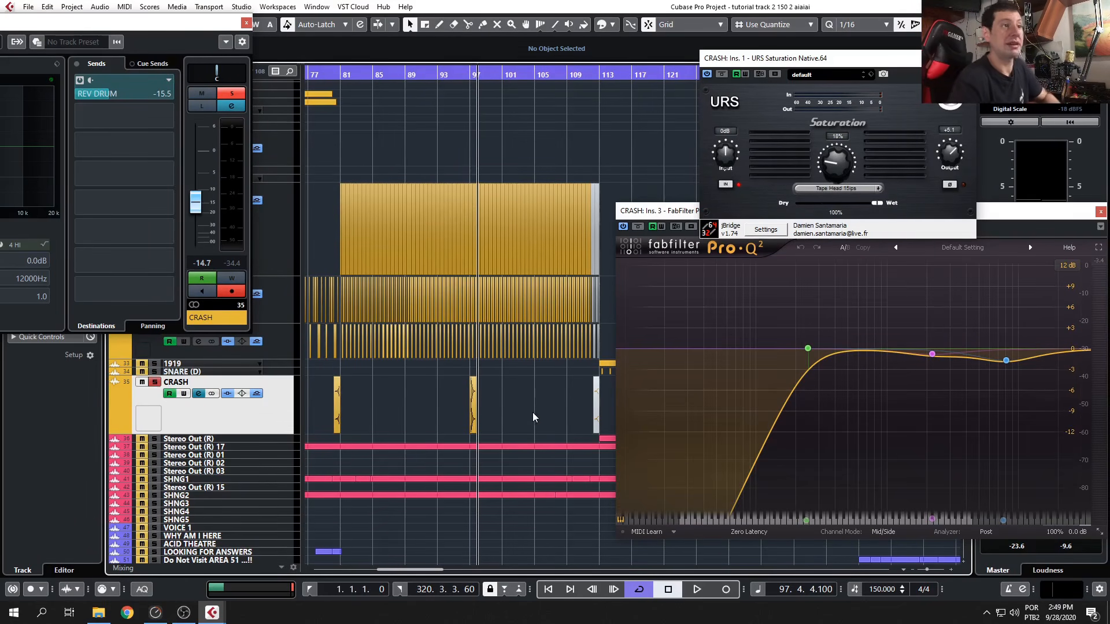
Close CRASH's URS Saturation, Pro-Q 2 and channel settings windows.
left_click(969, 58)
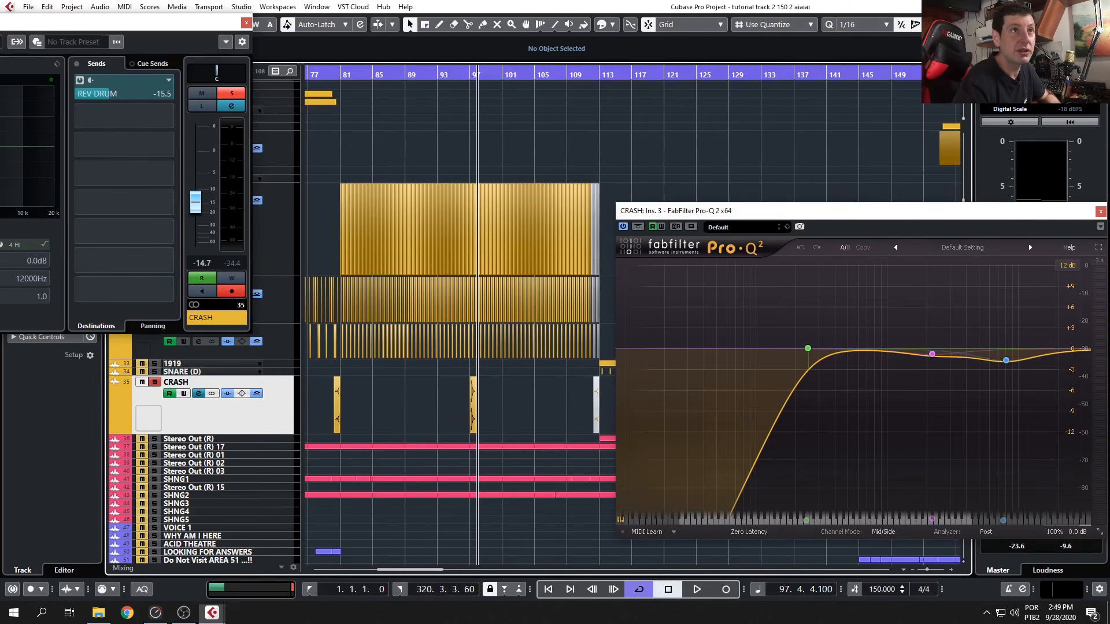
left_click_drag(1035, 212, 818, 190)
left_click(884, 190)
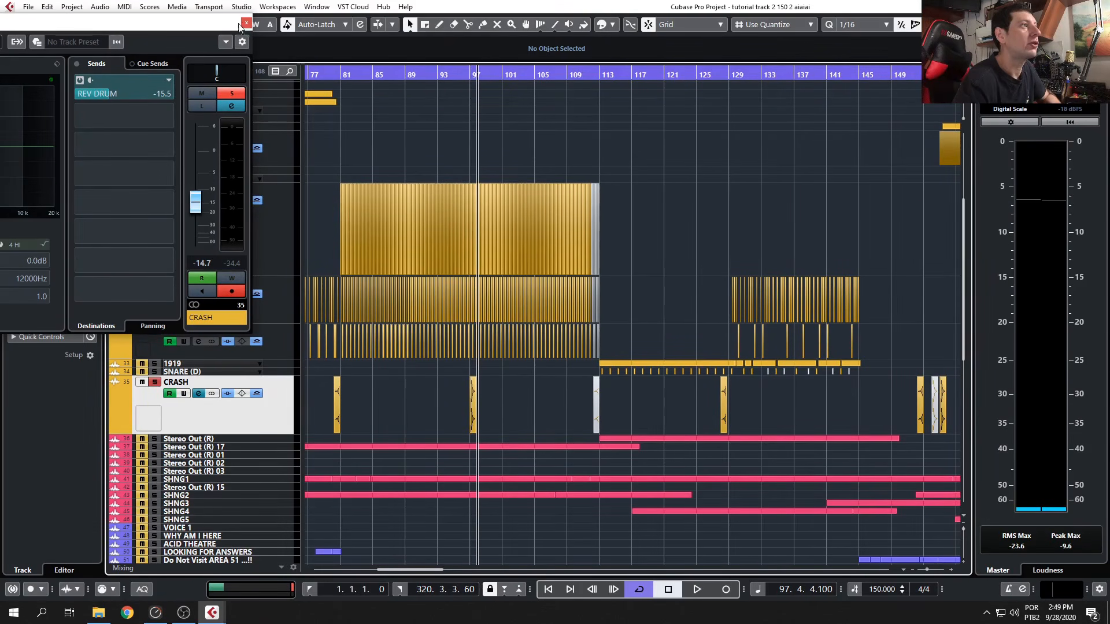
scroll(391, 246, "down", 10)
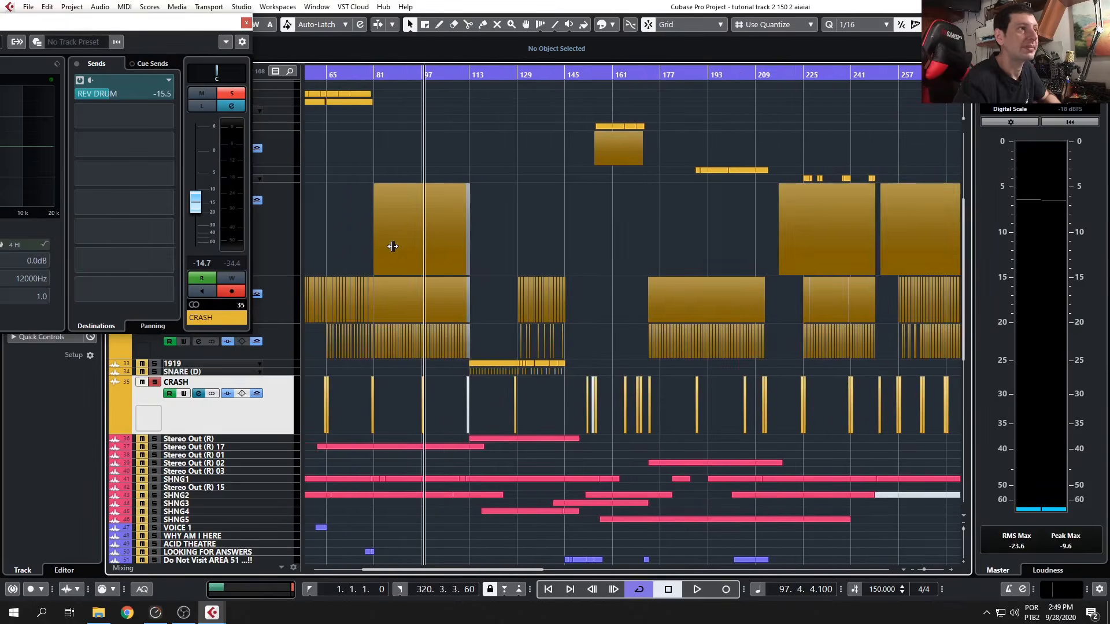
left_click(246, 23)
Solo and select the SNARE (D) track, and open its channel settings.
left_click(155, 372)
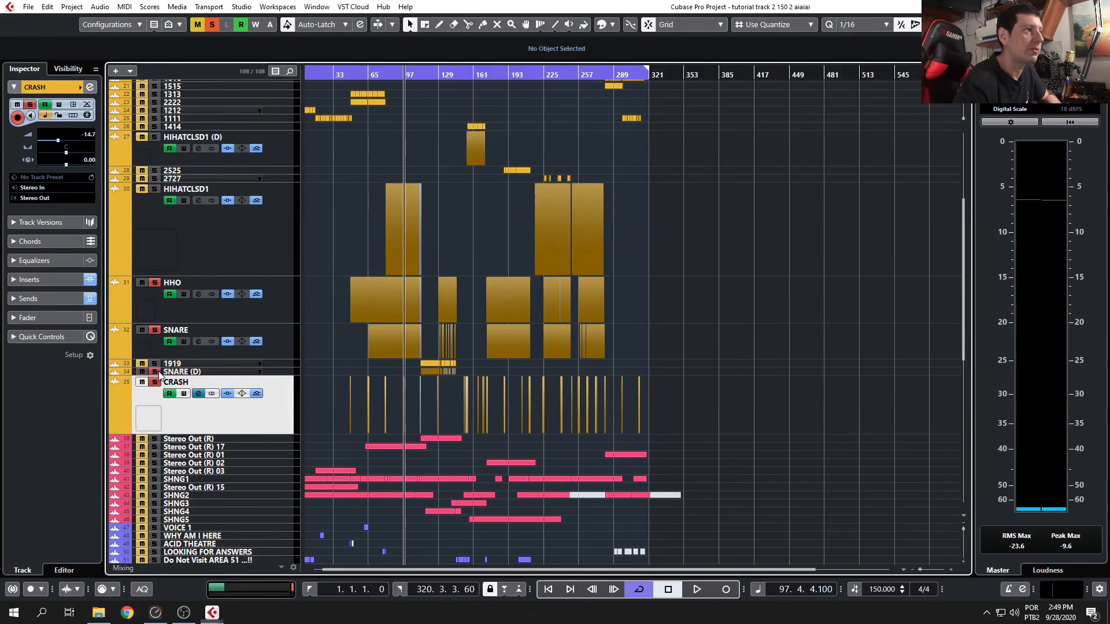
left_click(291, 372)
scroll(377, 394, "up", 10)
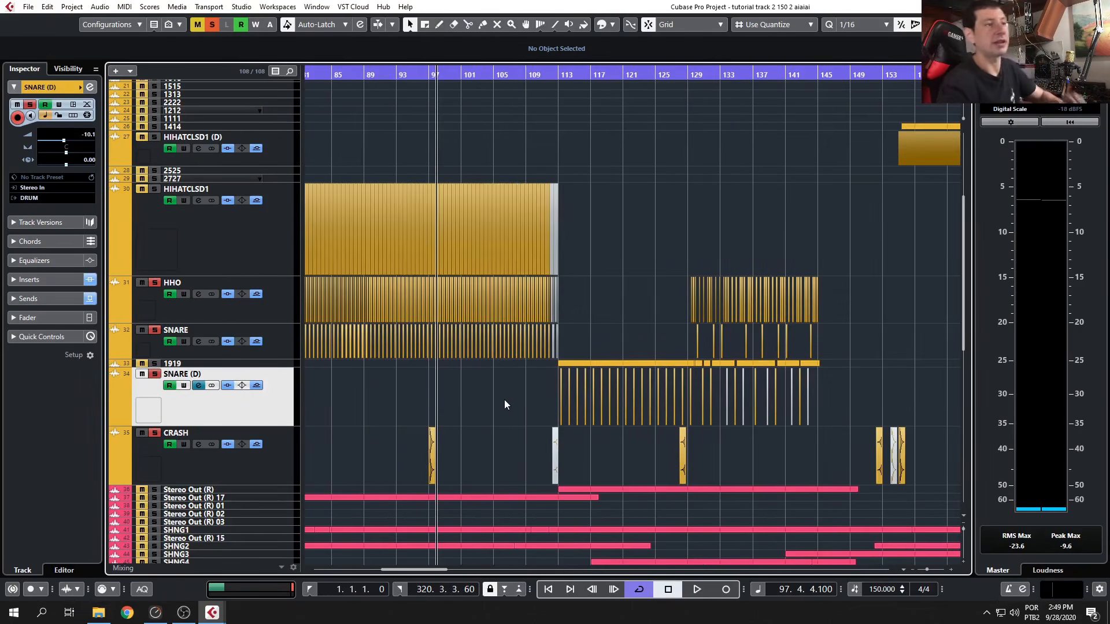
scroll(501, 400, "down", 5)
left_click(198, 386)
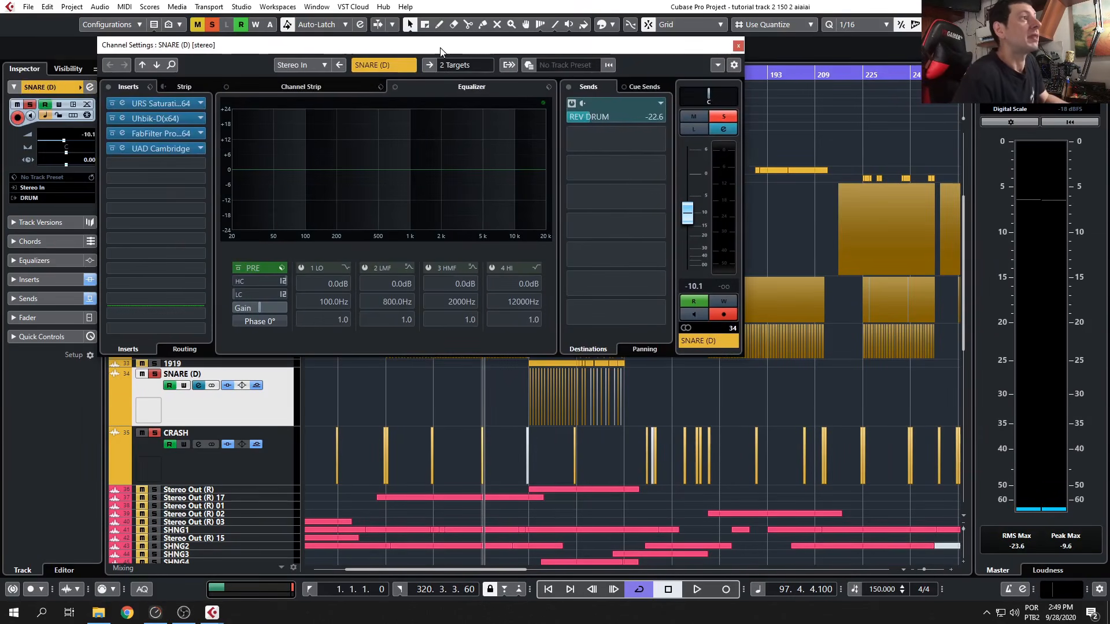
left_click_drag(440, 49, 427, 40)
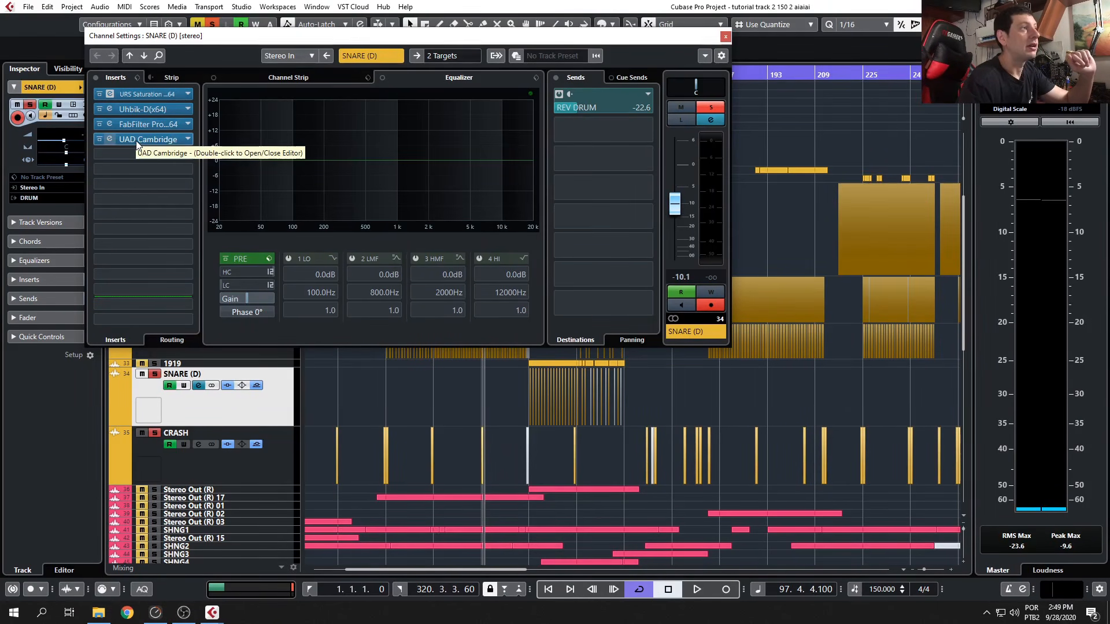
Look at SNARE (D)'s URS Saturation and Uhbik-D inserts, leaving only the Uhbik-D delay window open.
double_click(142, 93)
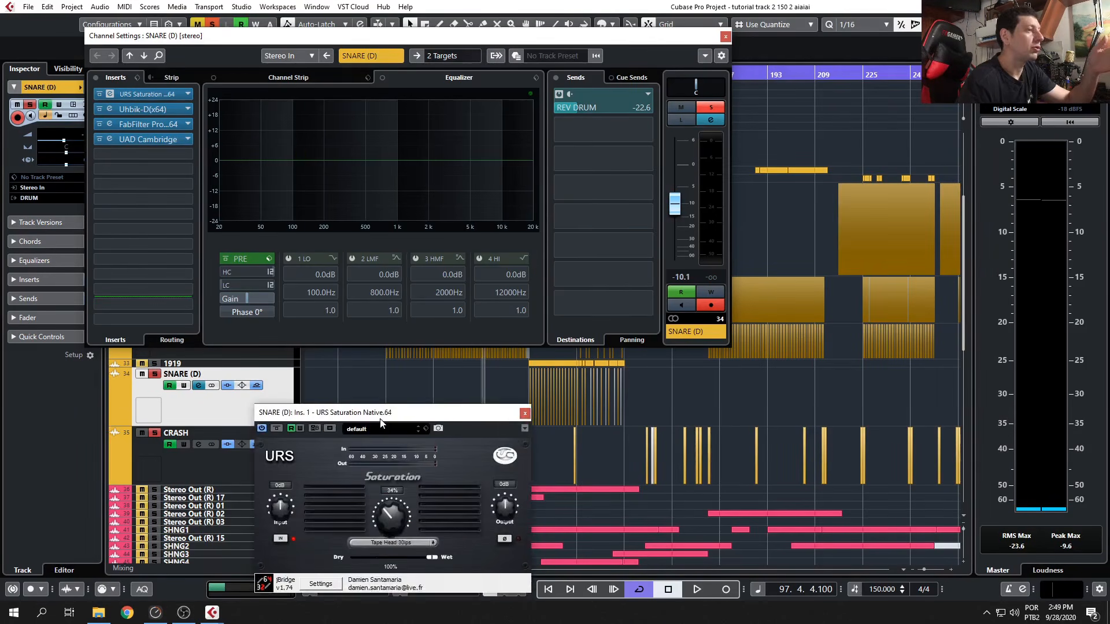
left_click_drag(243, 379, 235, 380)
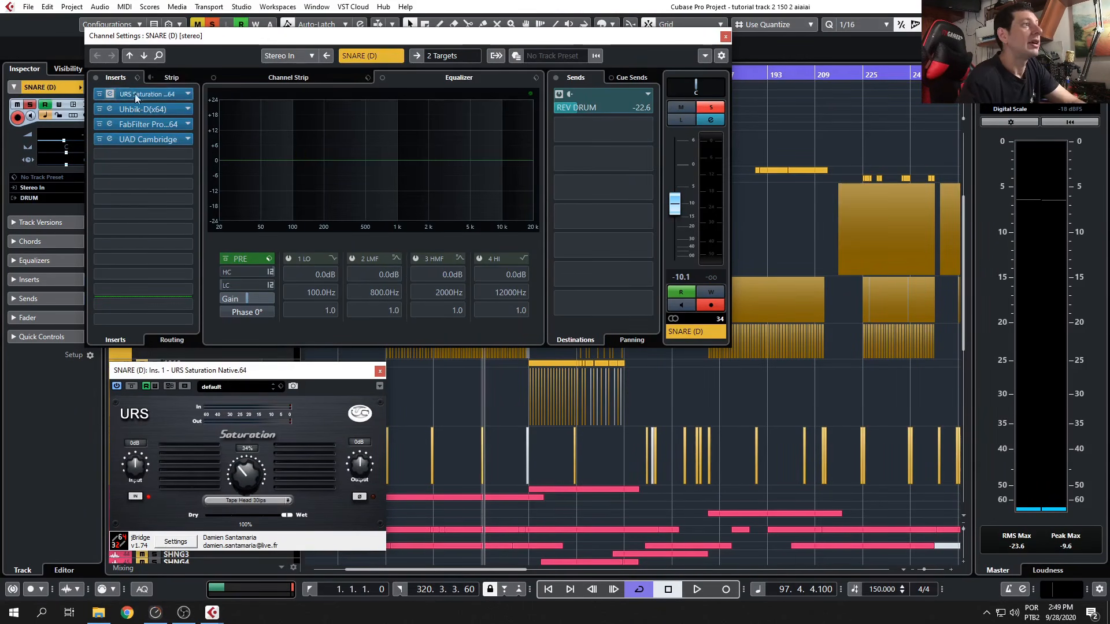
left_click(152, 109)
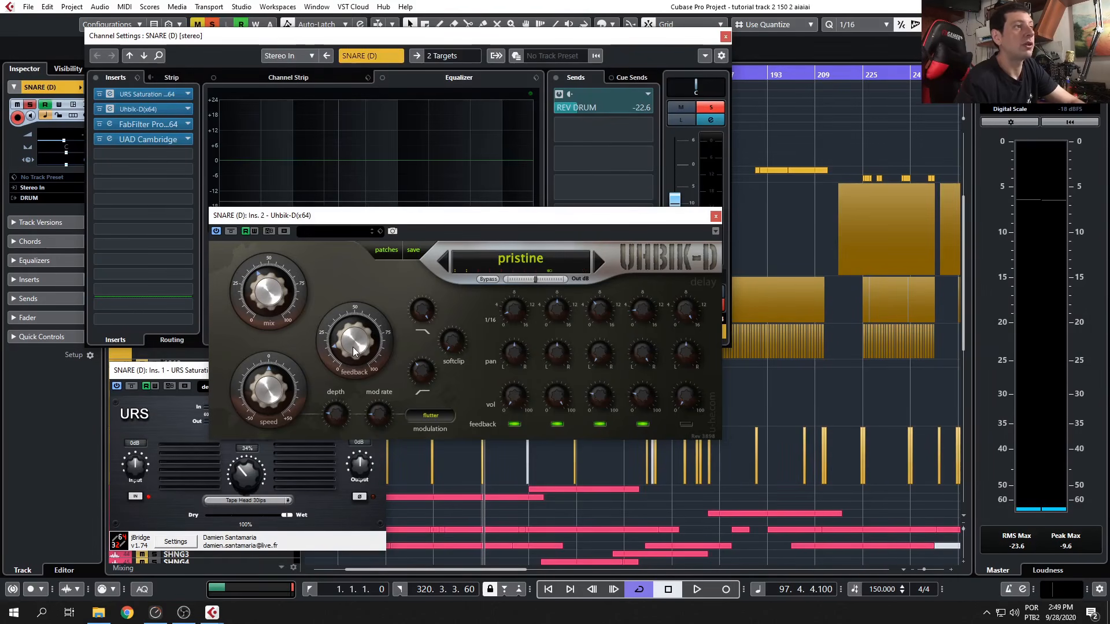
left_click(725, 36)
left_click_drag(383, 222, 600, 144)
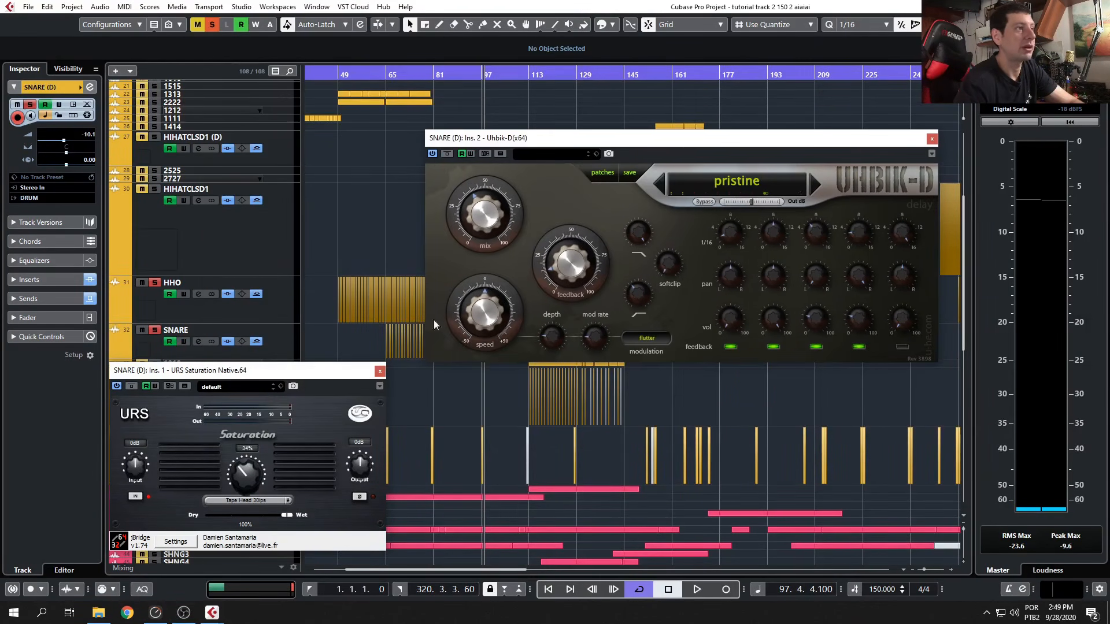
left_click(380, 371)
Place the Uhbik-D window clear of the SNARE (D) events and play the track from bar 113.
left_click_drag(690, 137, 458, 64)
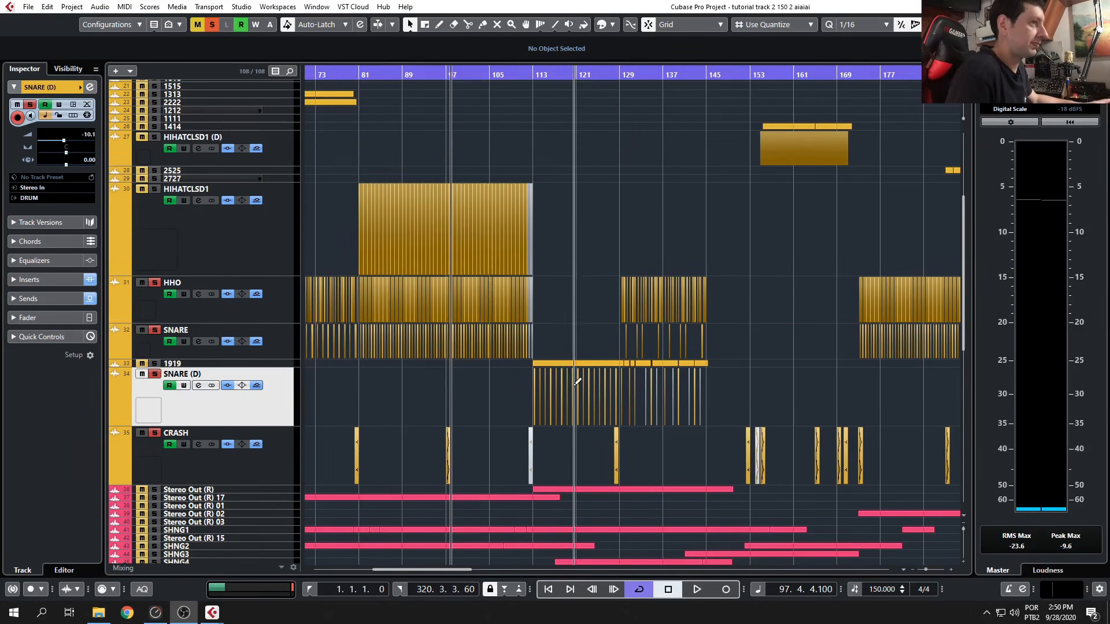
left_click(569, 88)
left_click_drag(557, 66, 435, 59)
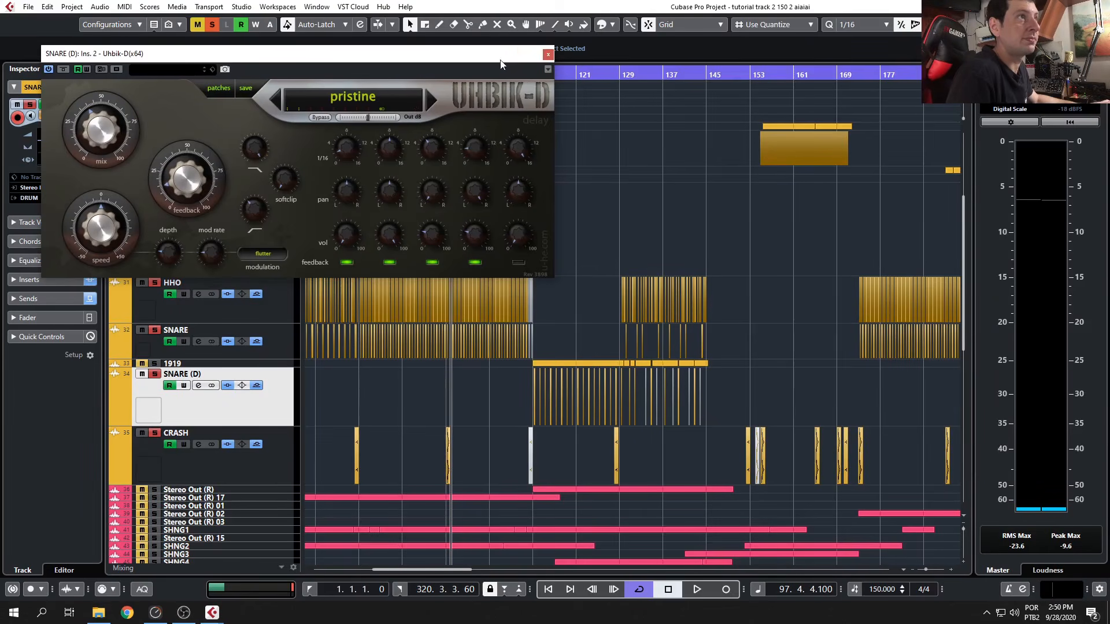
left_click_drag(502, 65, 454, 58)
double_click(529, 75)
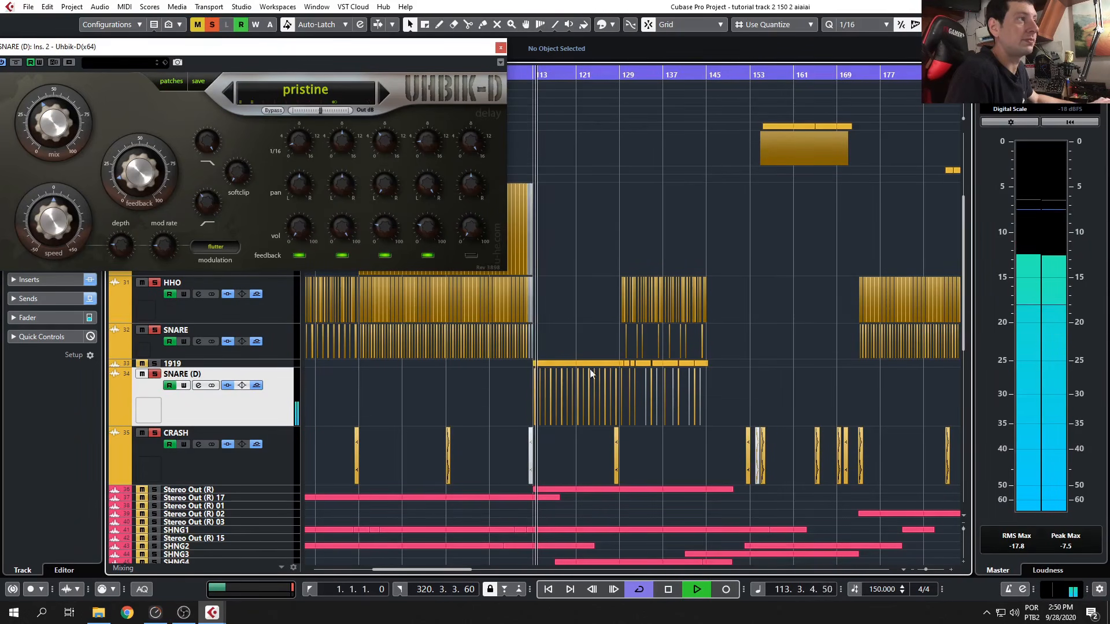
left_click_drag(148, 47, 190, 45)
Vary the Uhbik-D feedback while SNARE (D) plays, settle it at 10.00, and stop playback.
left_click_drag(190, 154, 193, 135)
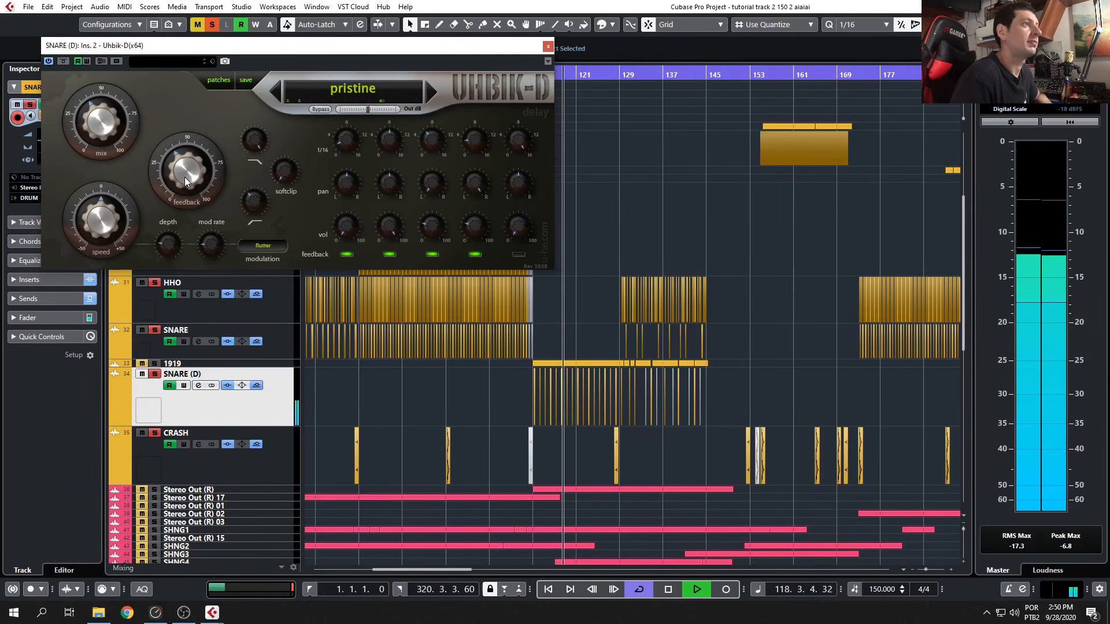
left_click_drag(185, 177, 185, 227)
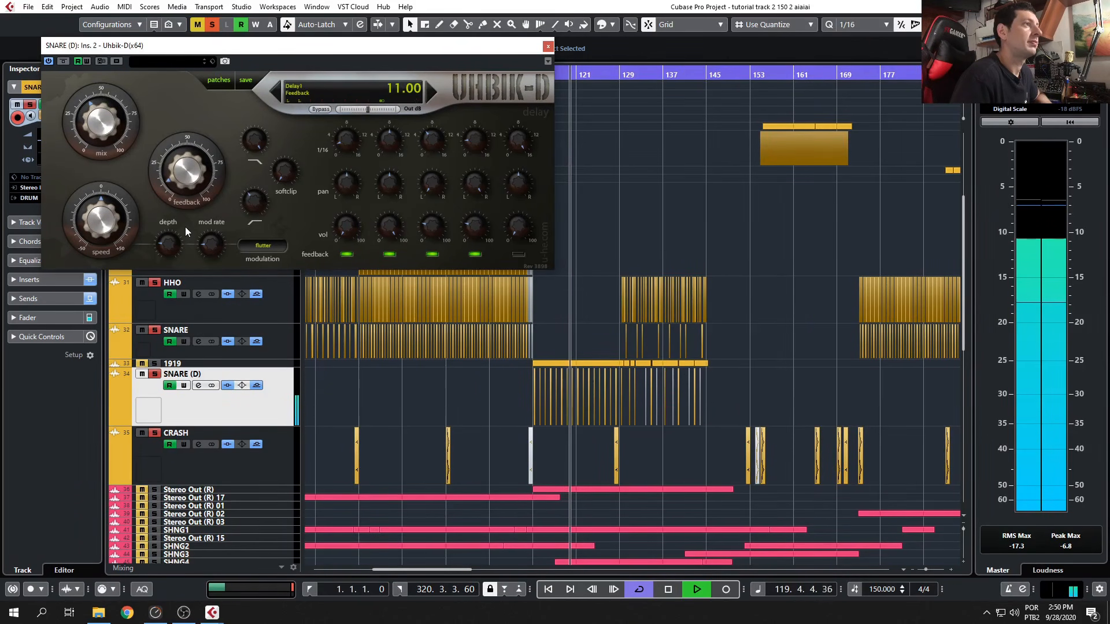
left_click_drag(175, 180, 177, 183)
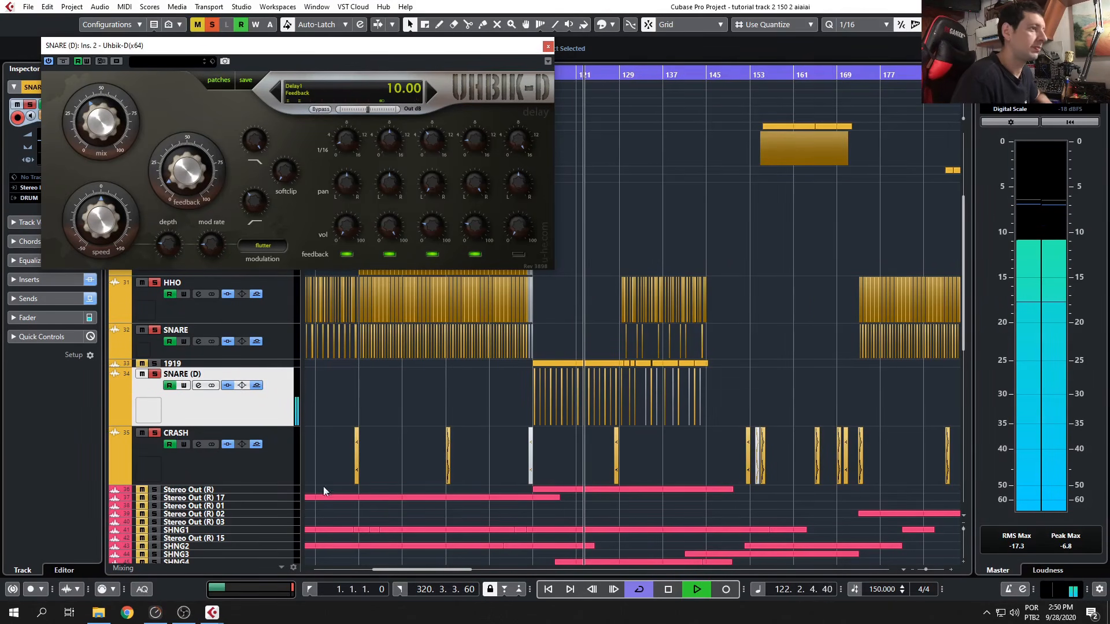
key("space")
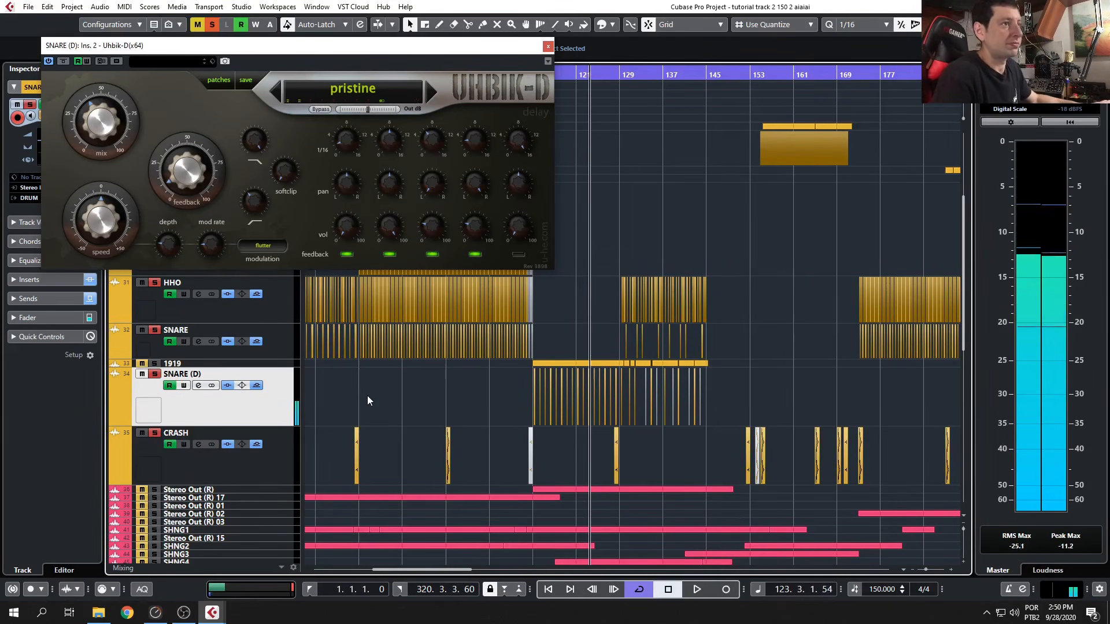
Inspect the Pro-Q 2 curve on SNARE (D), and close its EQ, channel settings and Uhbik-D windows.
key("alt+Tab")
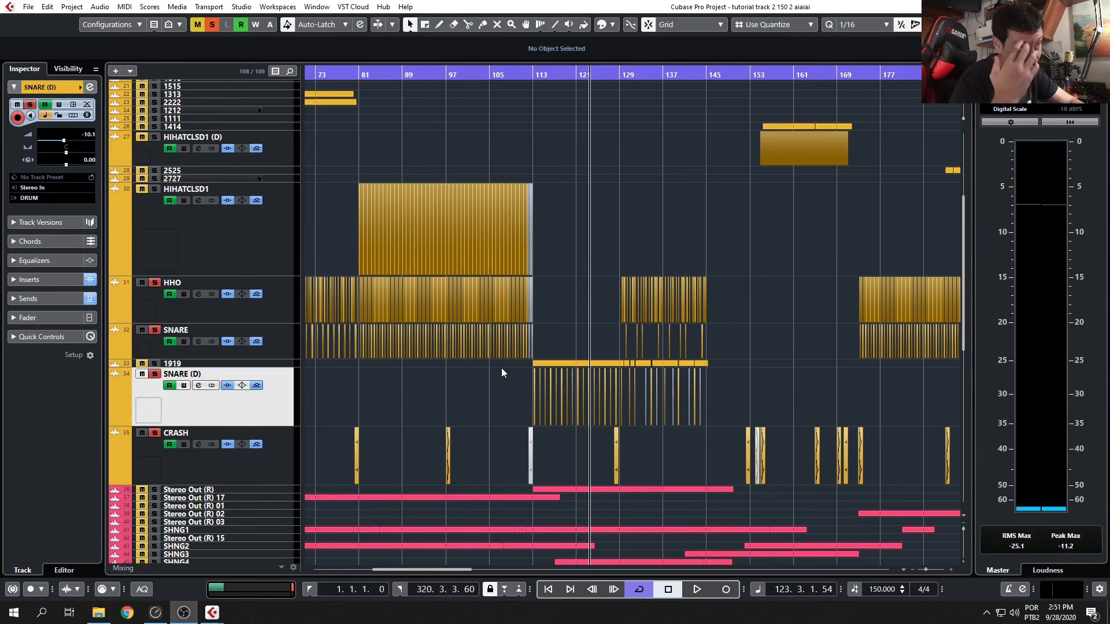
left_click(198, 385)
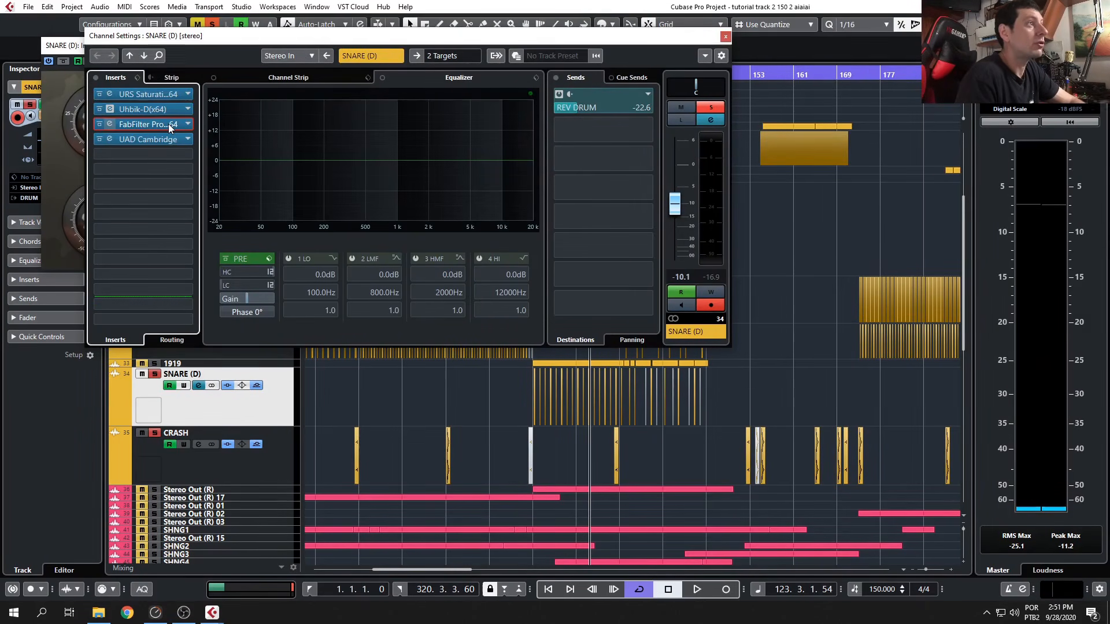
left_click(169, 126)
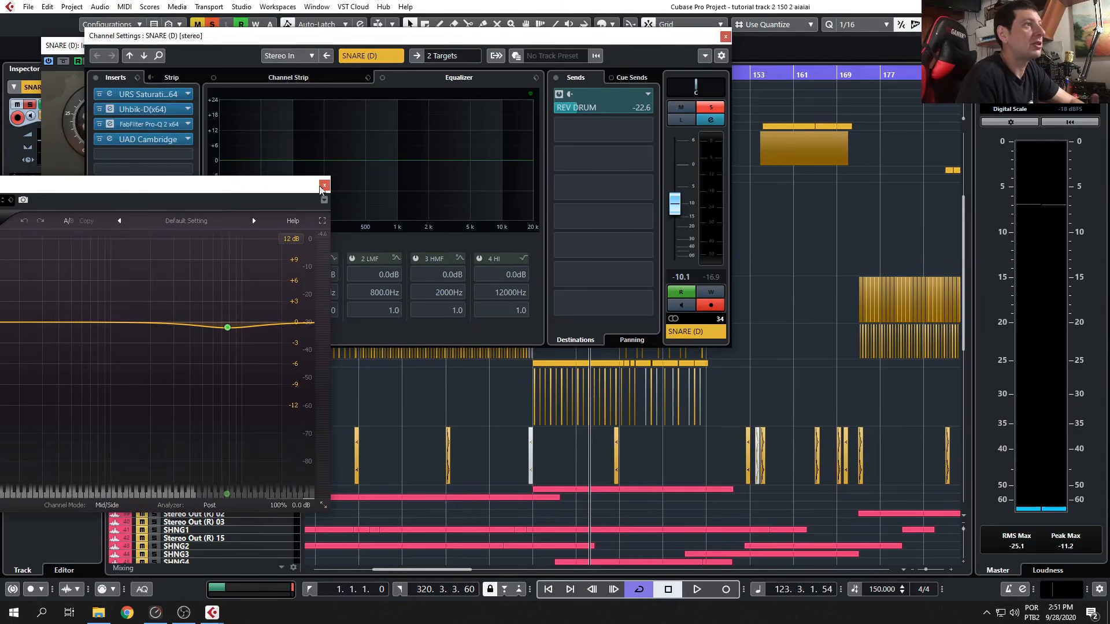
left_click(325, 183)
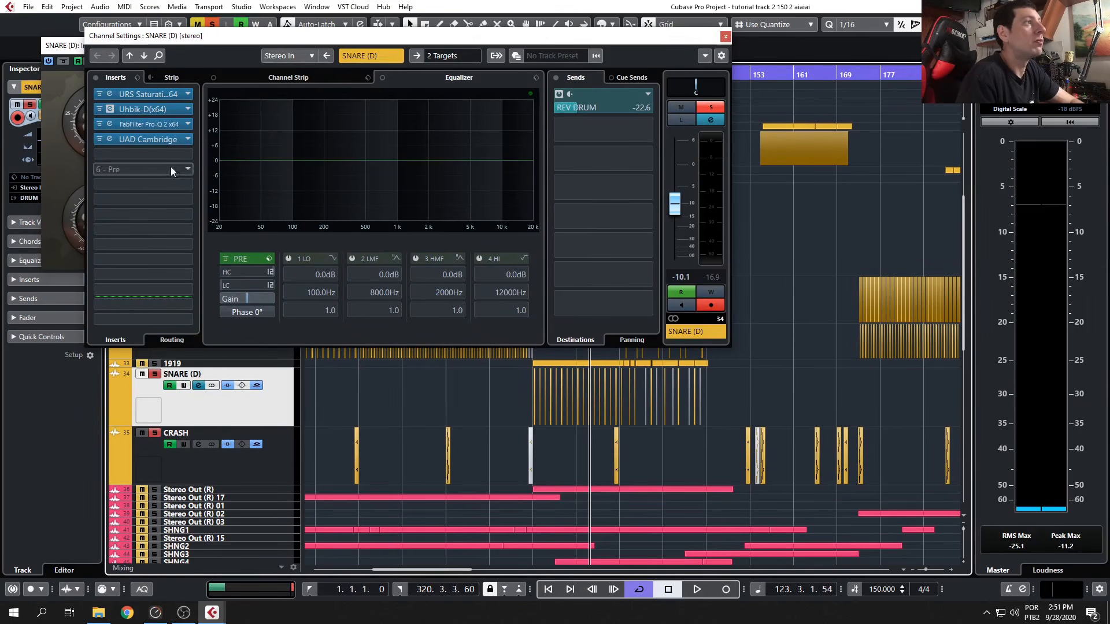
left_click(725, 37)
left_click(547, 46)
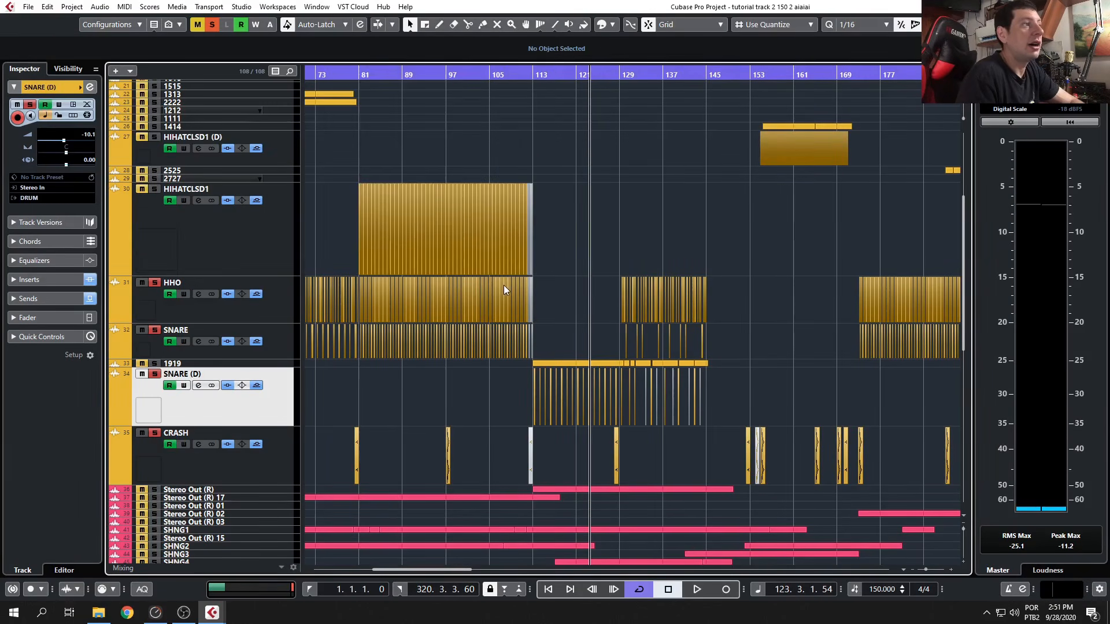
scroll(504, 286, "down", 2)
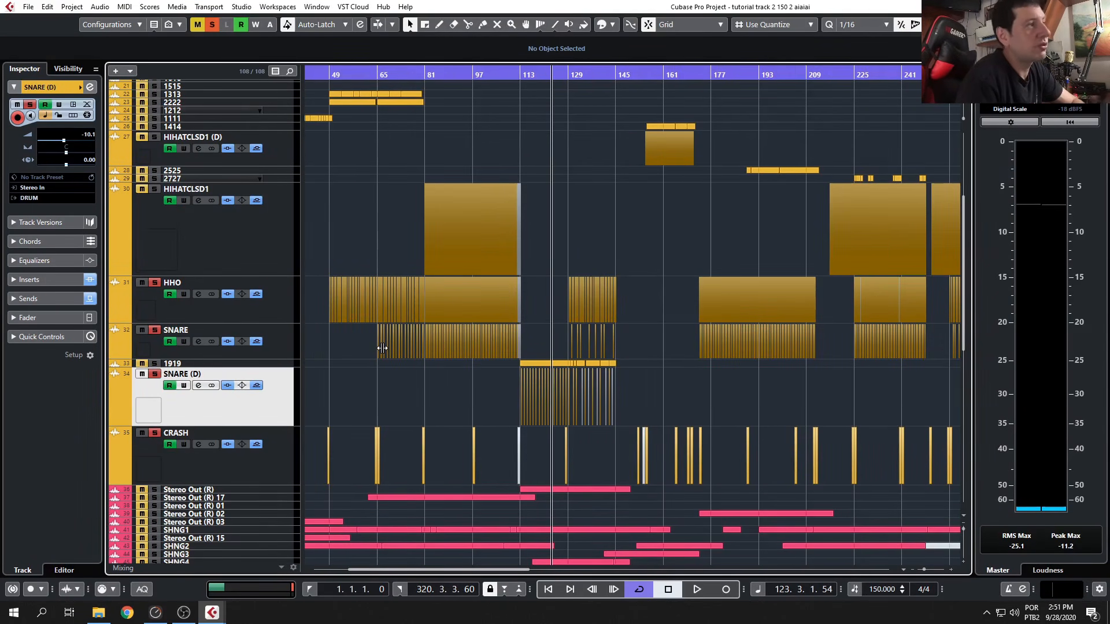
Move the HIHATCLSD1 (D) track in the track list so it sits directly above HIHATCLSD1.
scroll(379, 327, "up", 3)
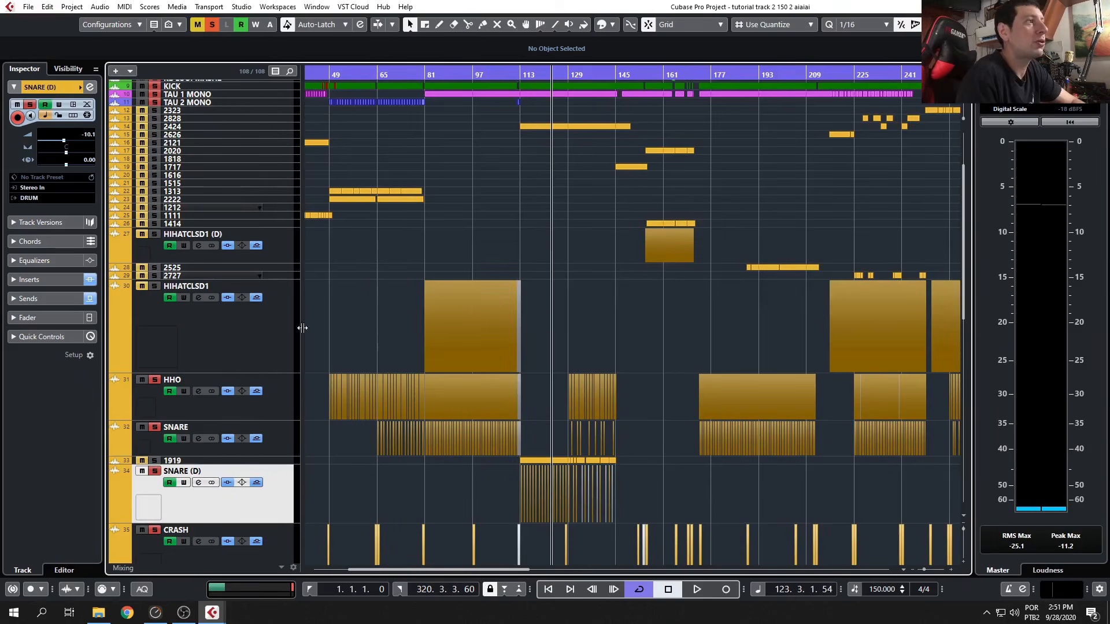
left_click(204, 359)
scroll(440, 394, "down", 1)
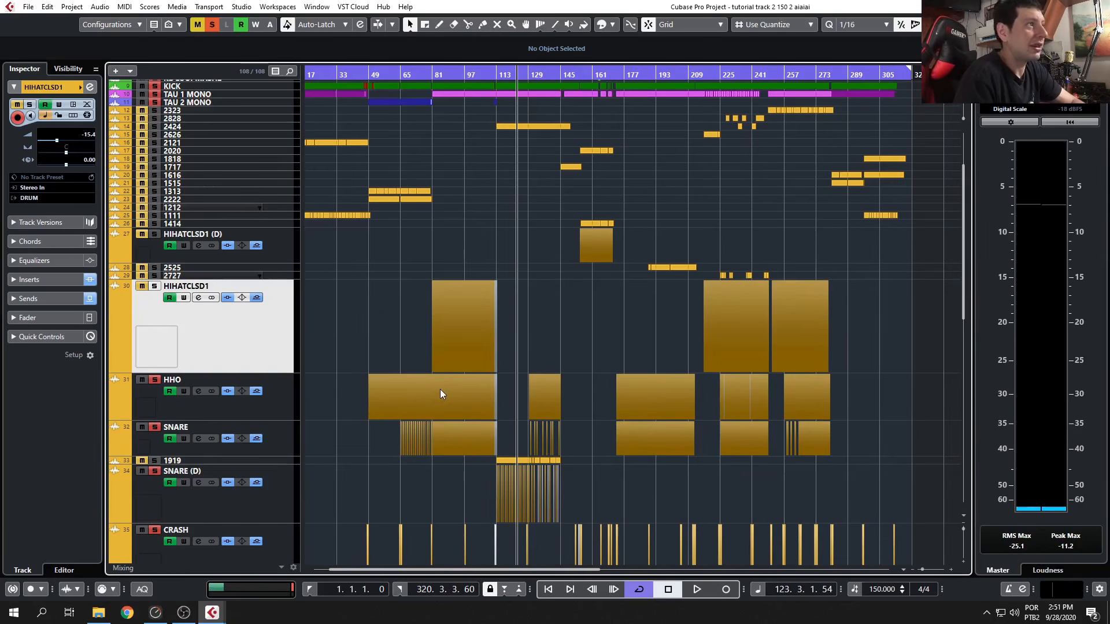
left_click_drag(260, 231, 287, 279)
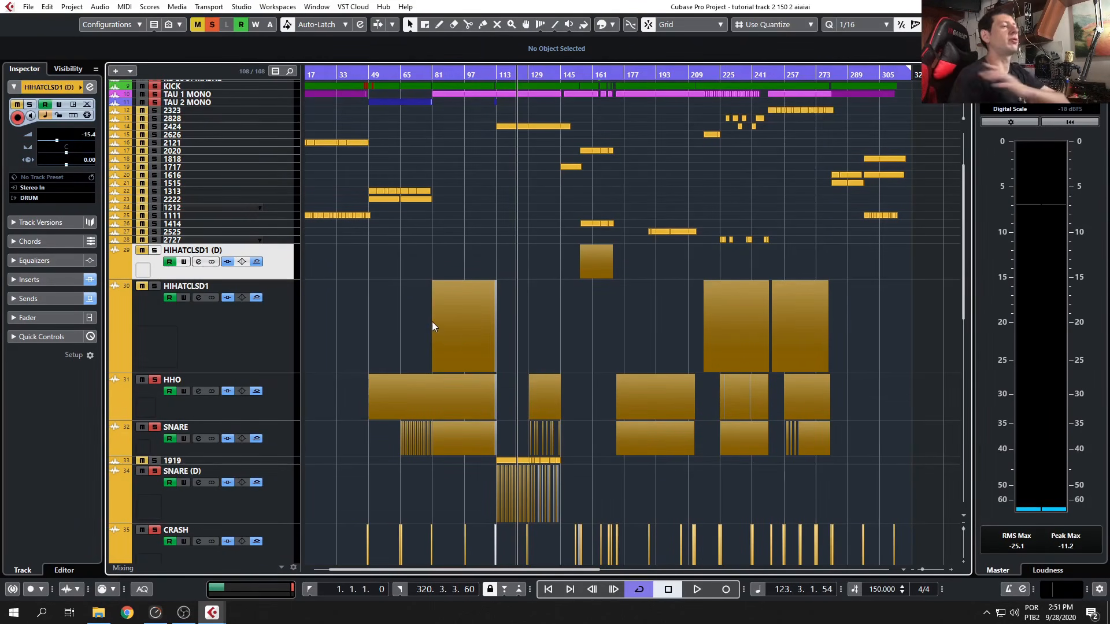
Solo HIHATCLSD1, take HHO, both snare tracks and CRASH out of solo, and play from about bar 83.
scroll(430, 322, "up", 2)
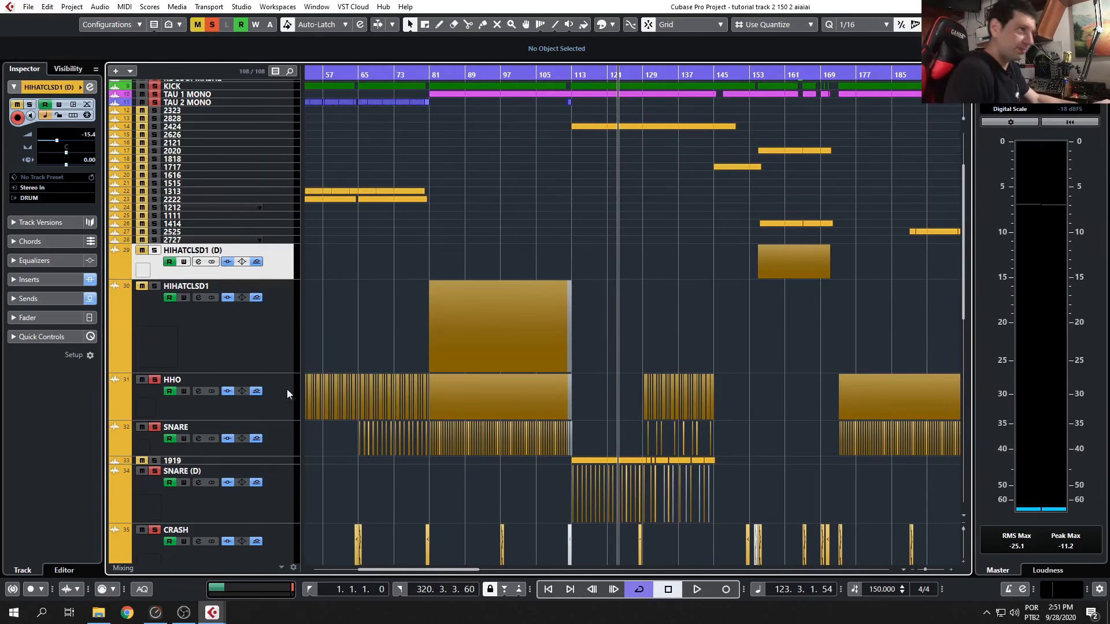
scroll(470, 363, "down", 3)
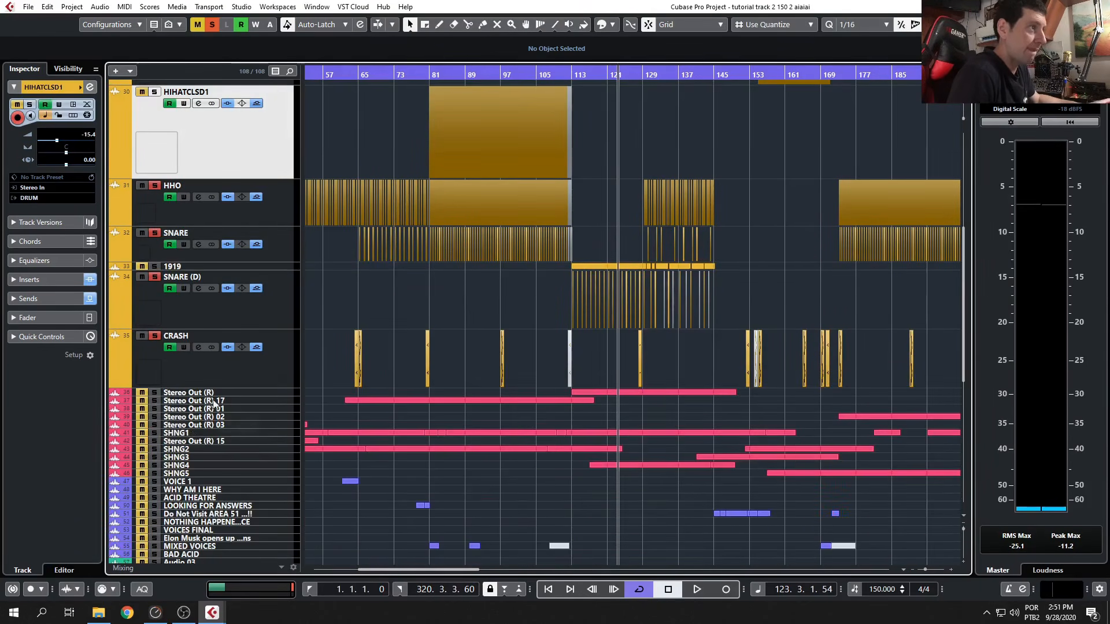
scroll(405, 313, "up", 9)
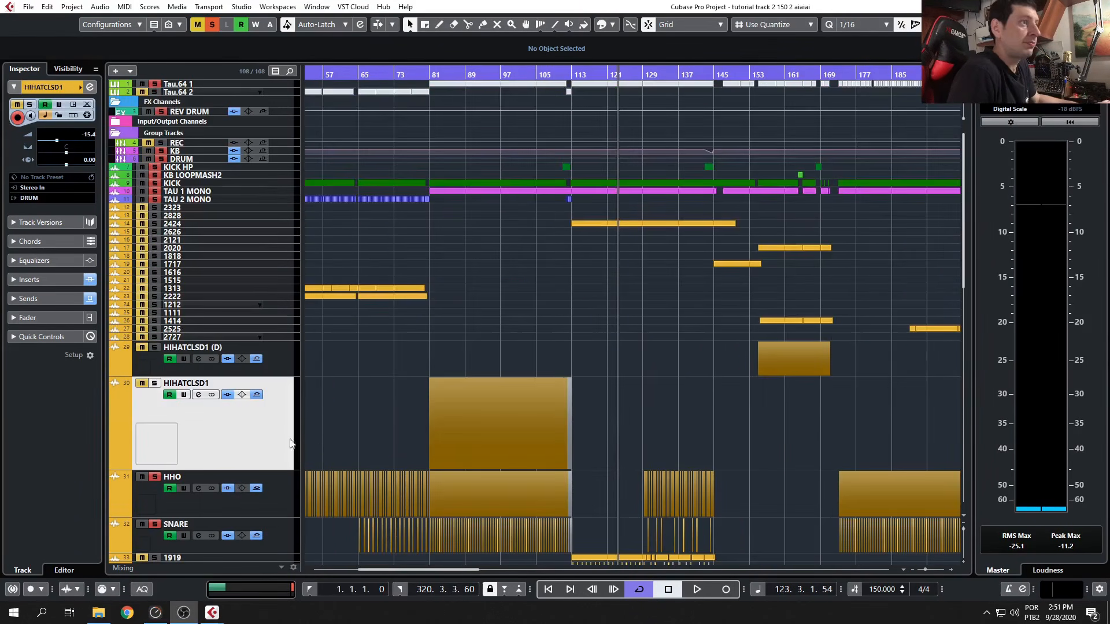
scroll(161, 454, "down", 3)
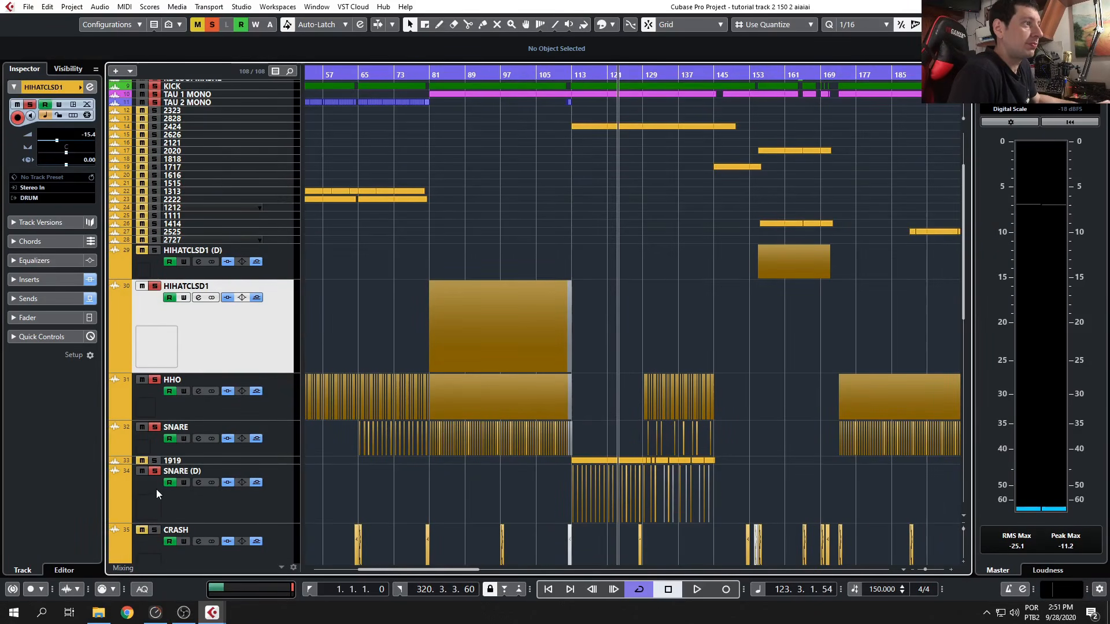
left_click(154, 429)
left_click(440, 69)
left_click(444, 76)
key("space")
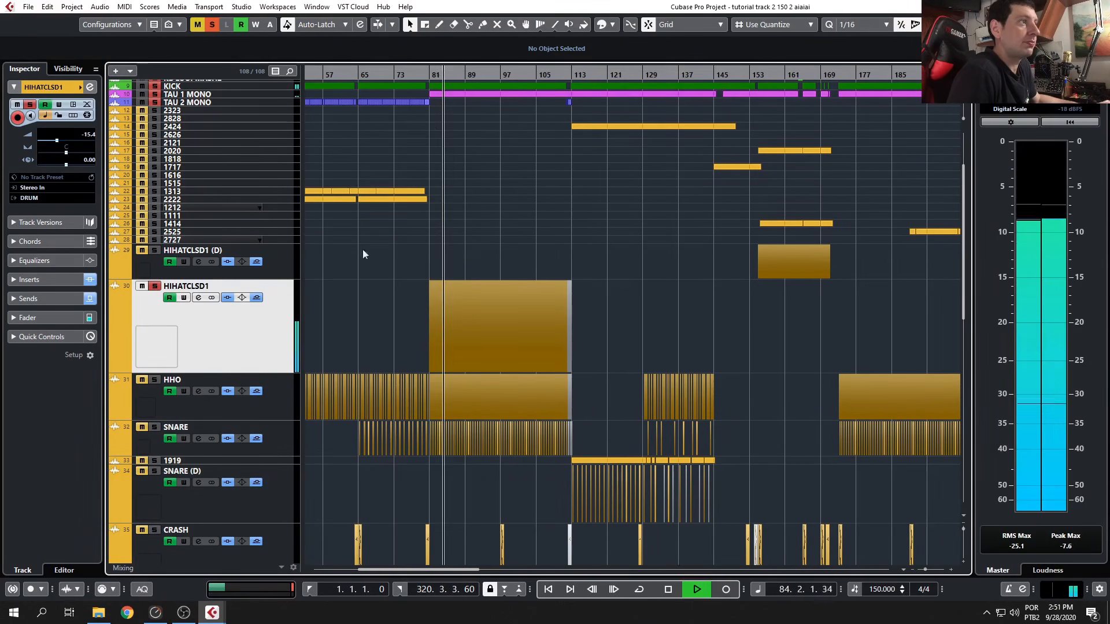
Open HIHATCLSD1's channel settings, stop playback, and inspect its UAD Cambridge EQ with the plug-in window placed below the settings.
left_click(197, 297)
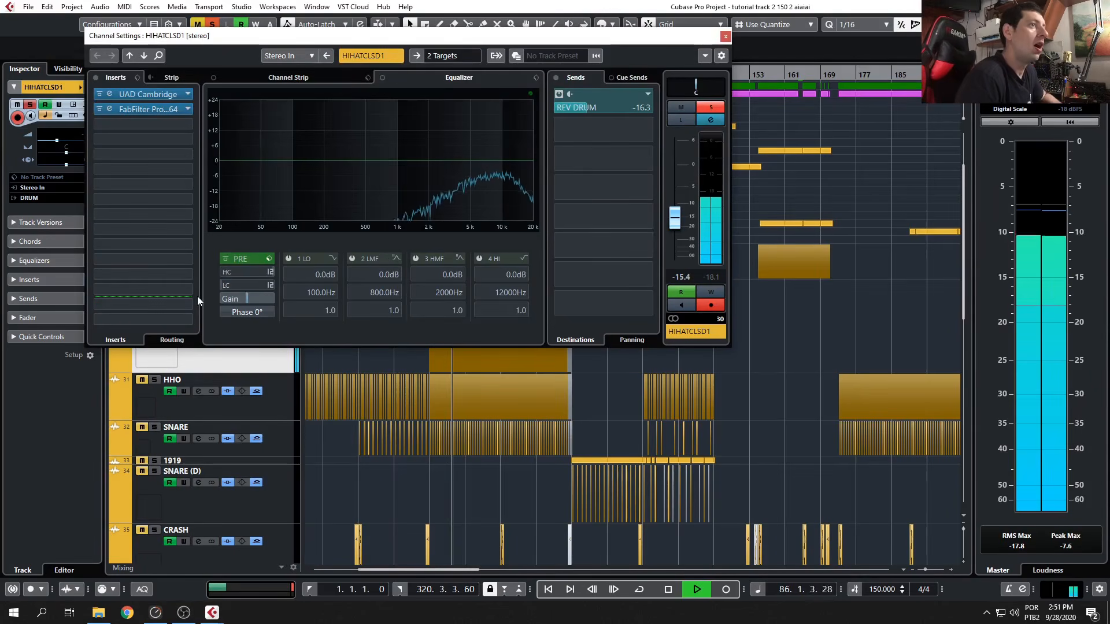
left_click_drag(375, 37, 324, 29)
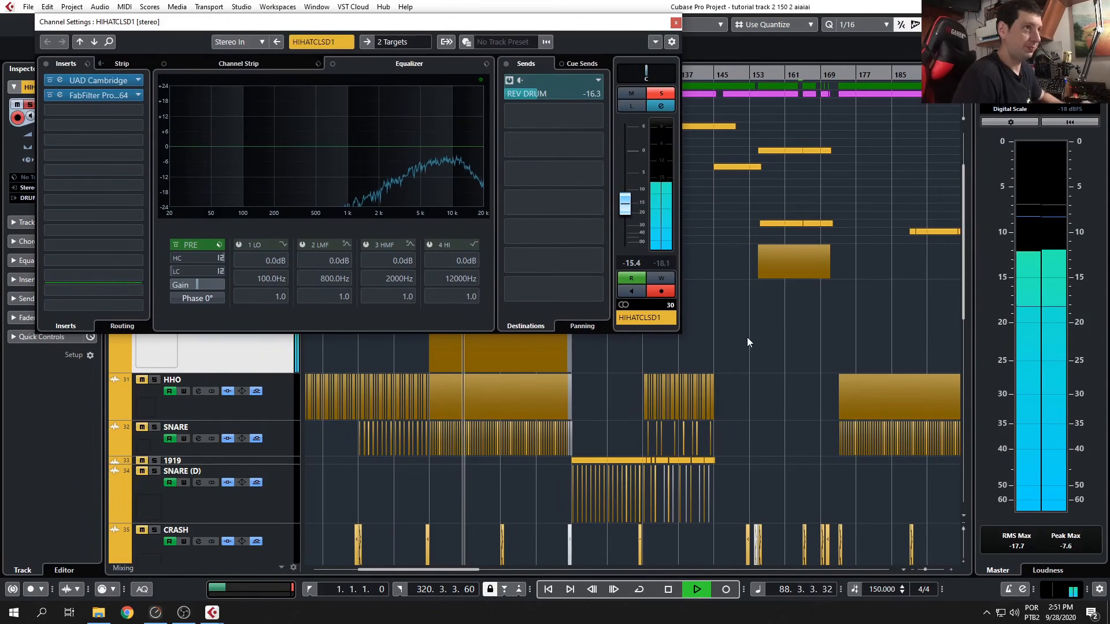
key("space")
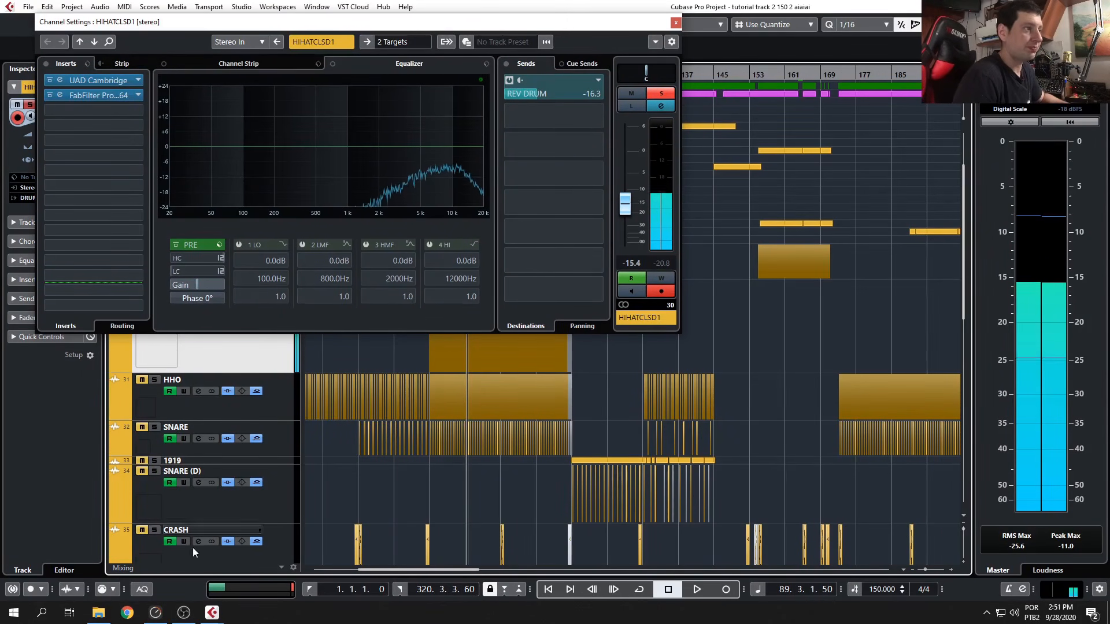
left_click(184, 621)
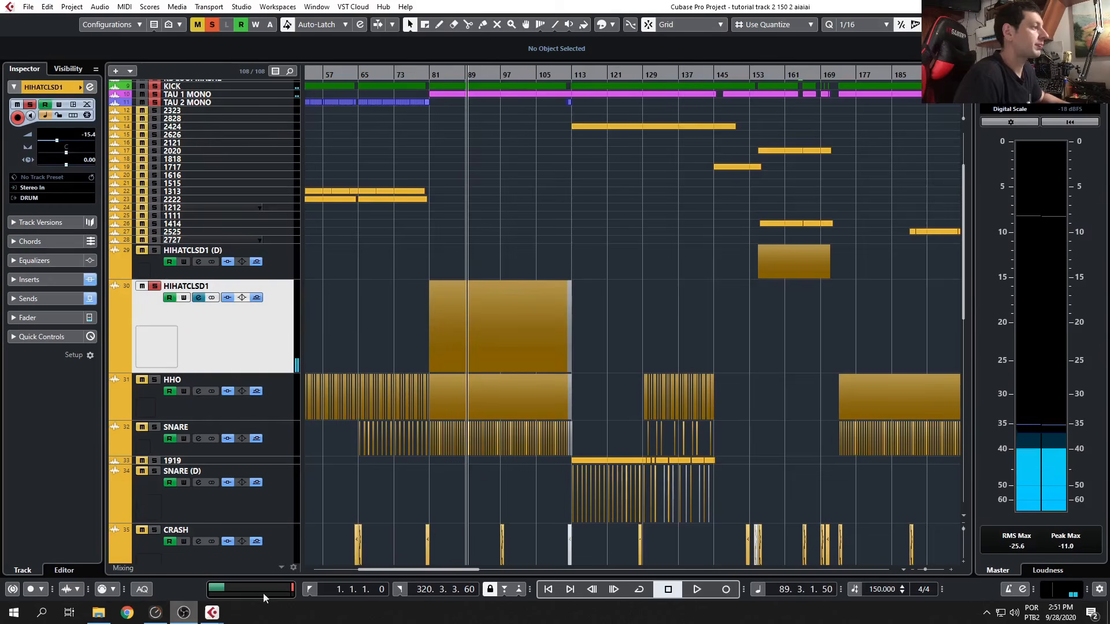
left_click(469, 520)
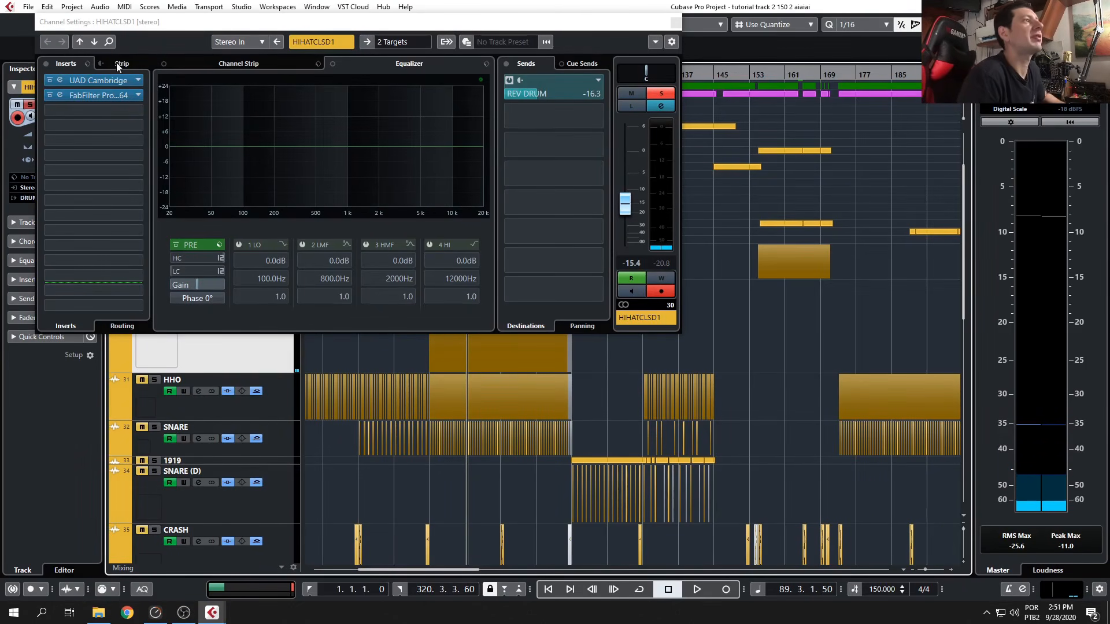
left_click(112, 82)
left_click_drag(902, 353, 540, 357)
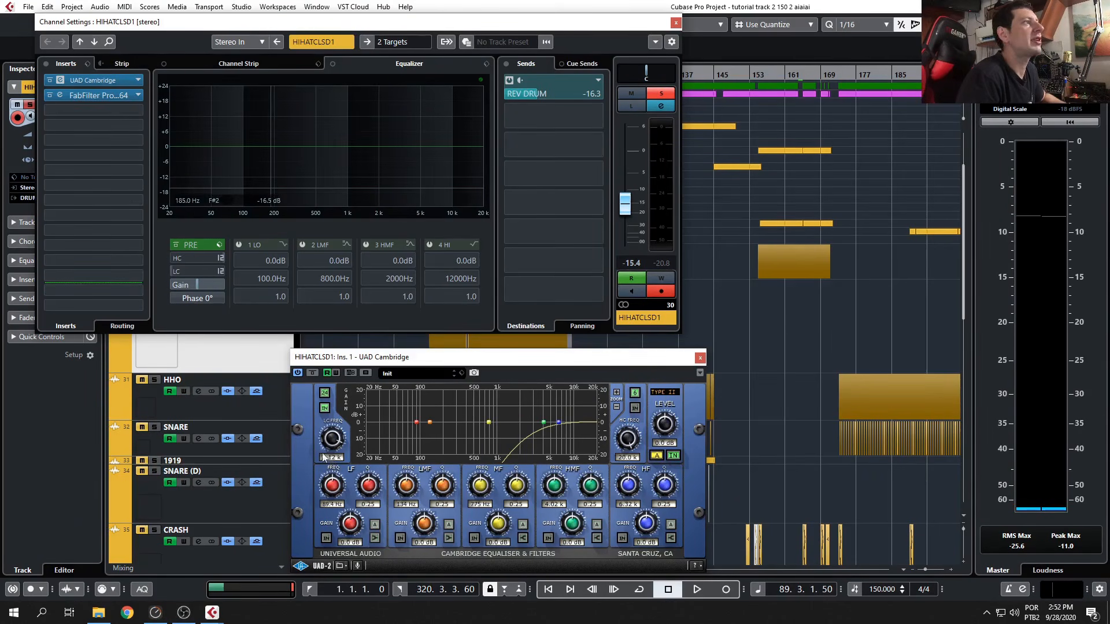
Check the FabFilter Pro-Q 2 on HIHATCLSD1, remove it from the second insert slot, and close the open plug-in and channel windows.
left_click(100, 96)
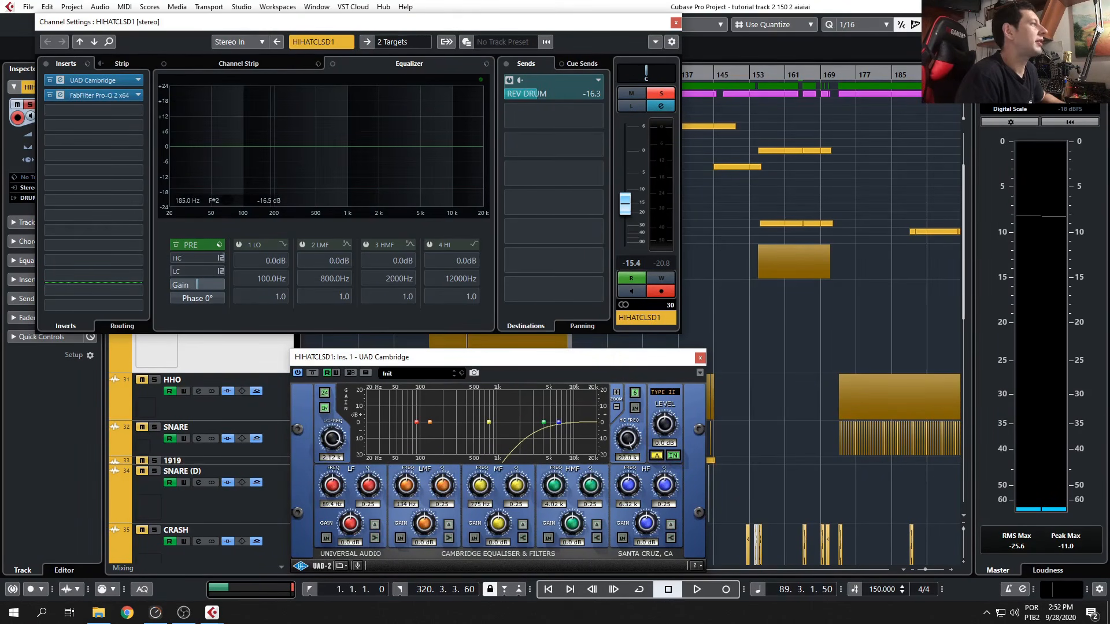
left_click_drag(813, 76, 642, 44)
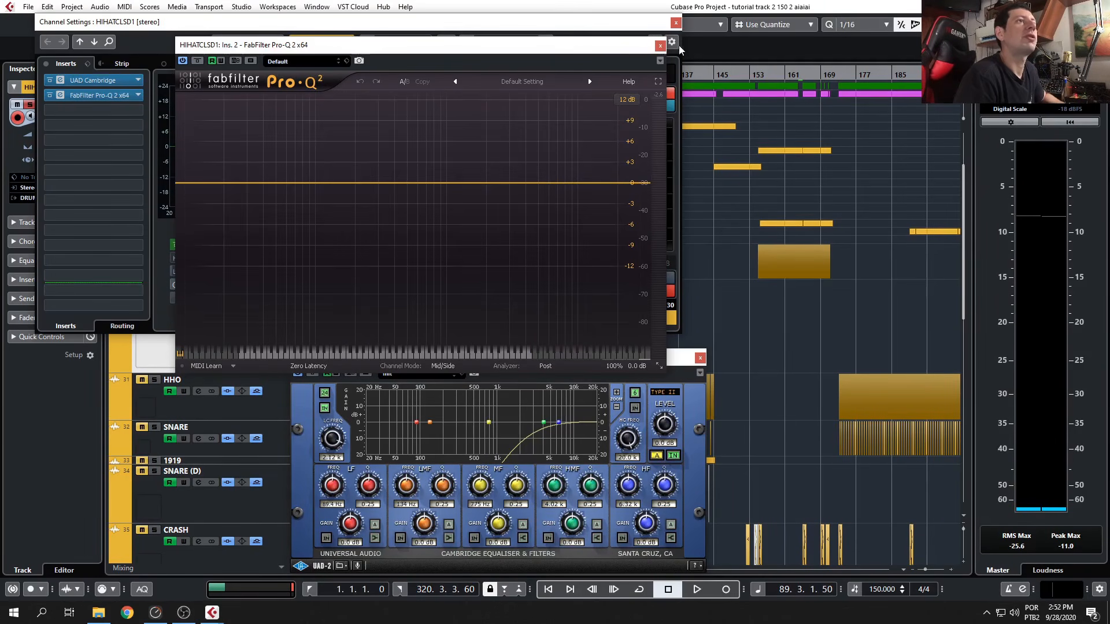
left_click(661, 46)
left_click(89, 96)
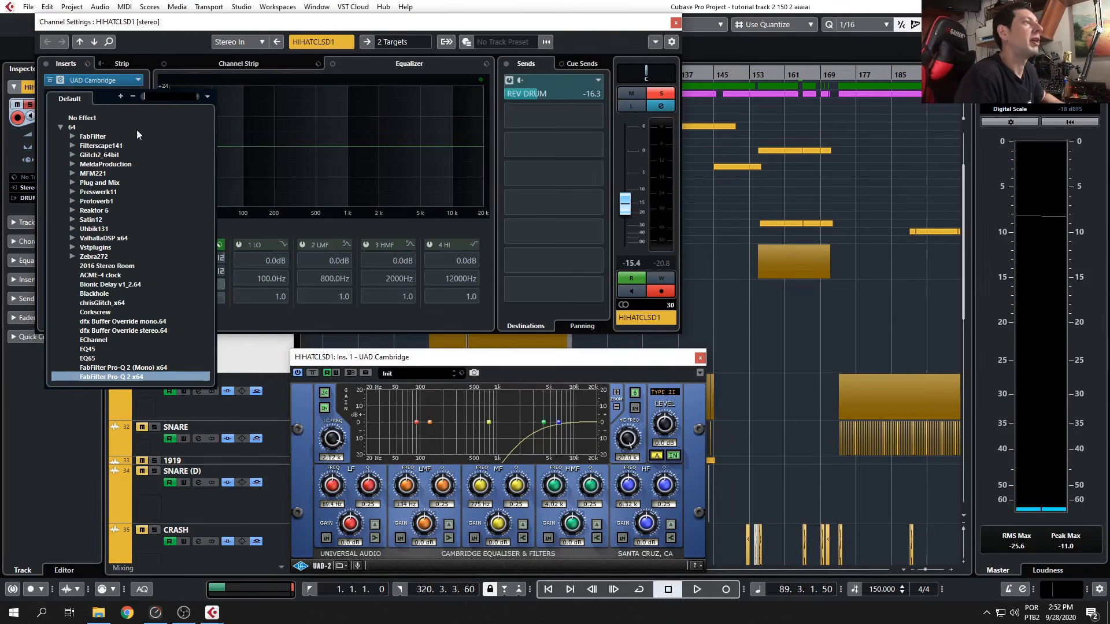
left_click(87, 118)
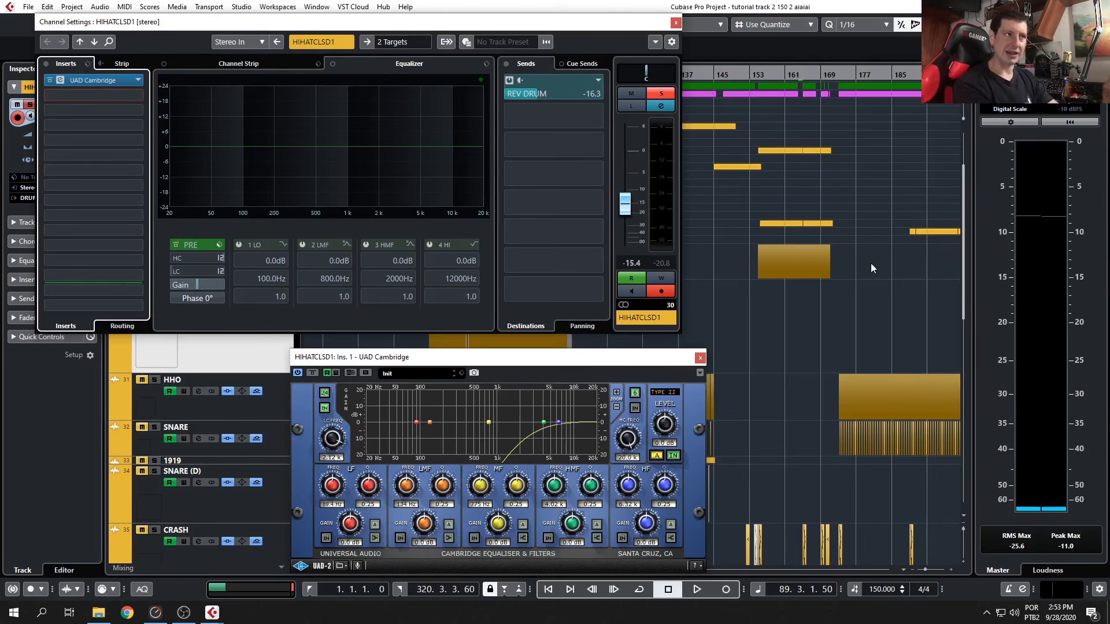
left_click(699, 357)
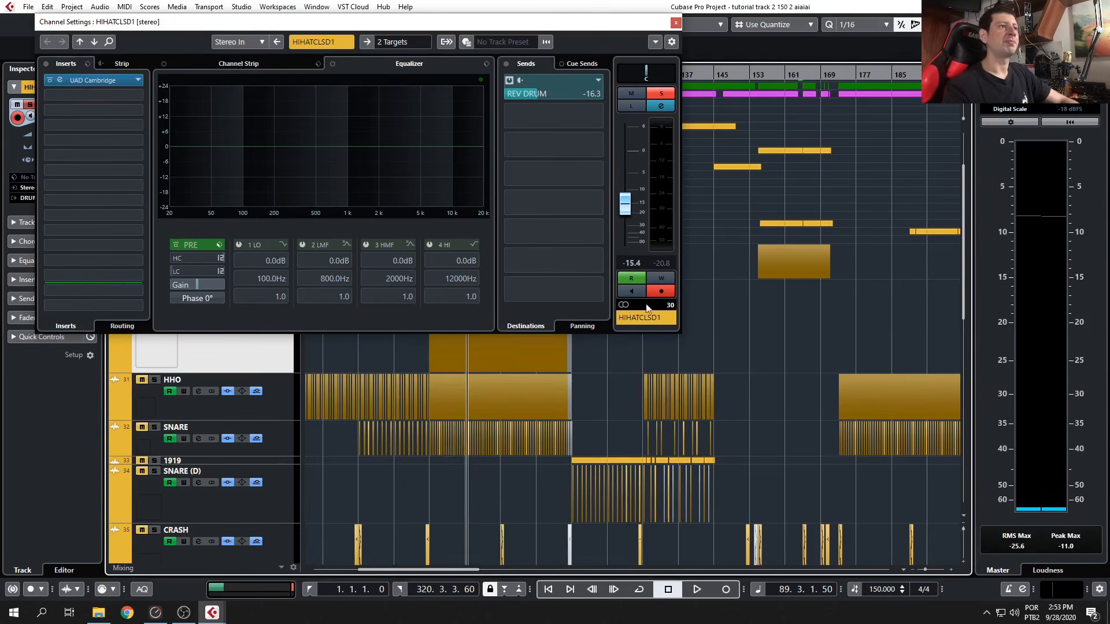
left_click(675, 22)
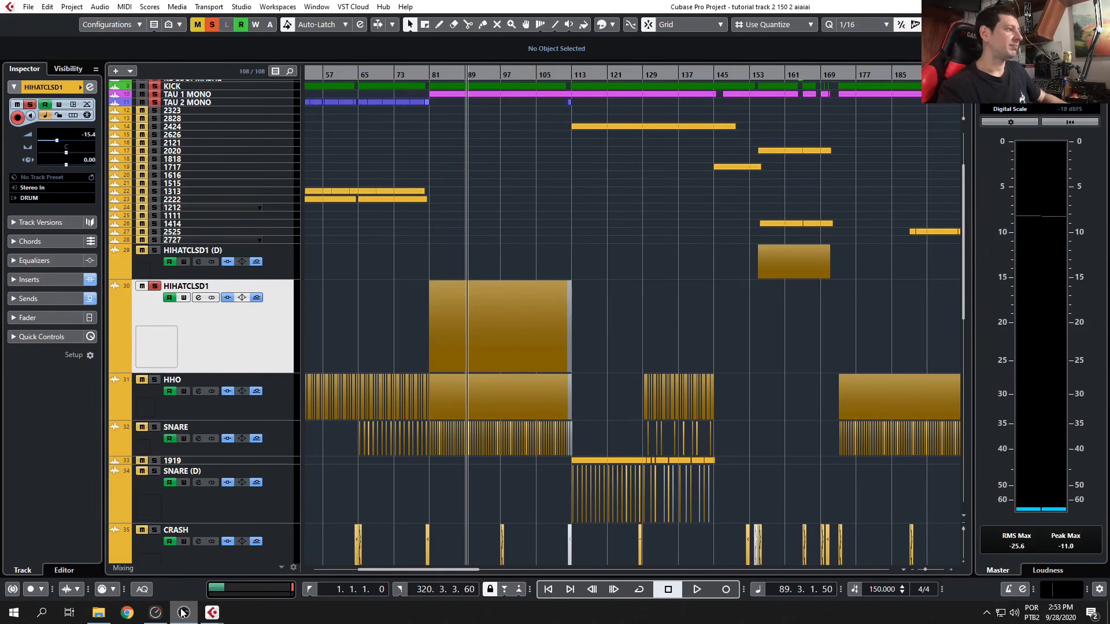
Play HIHATCLSD1 from about bar 83, add HHO and SNARE to the solo during playback, and stop.
double_click(440, 75)
left_click(155, 380)
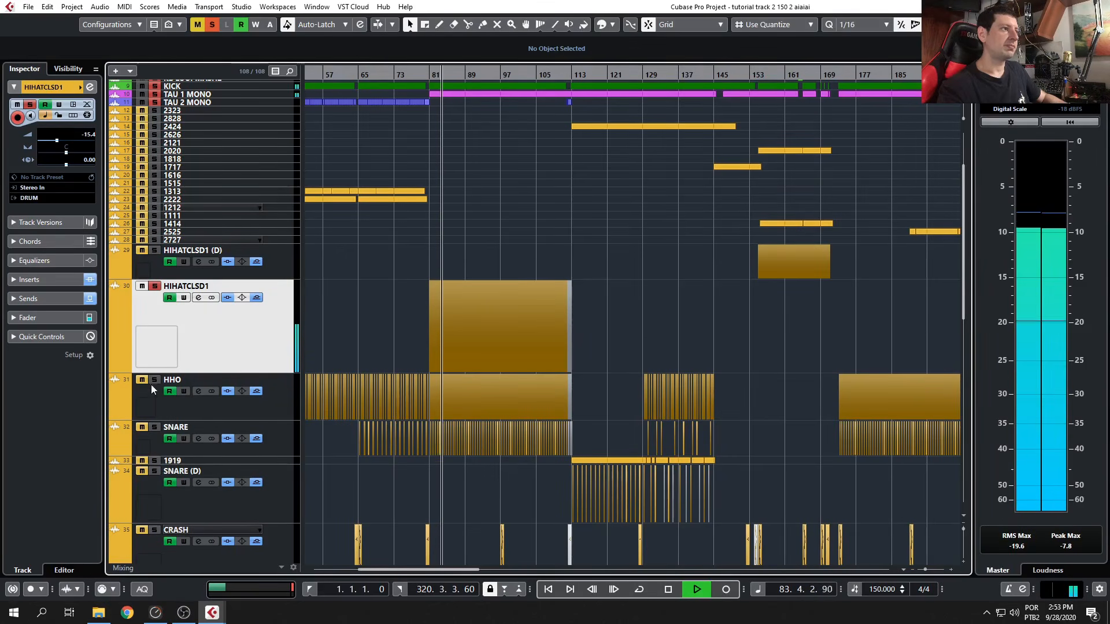
left_click(155, 427)
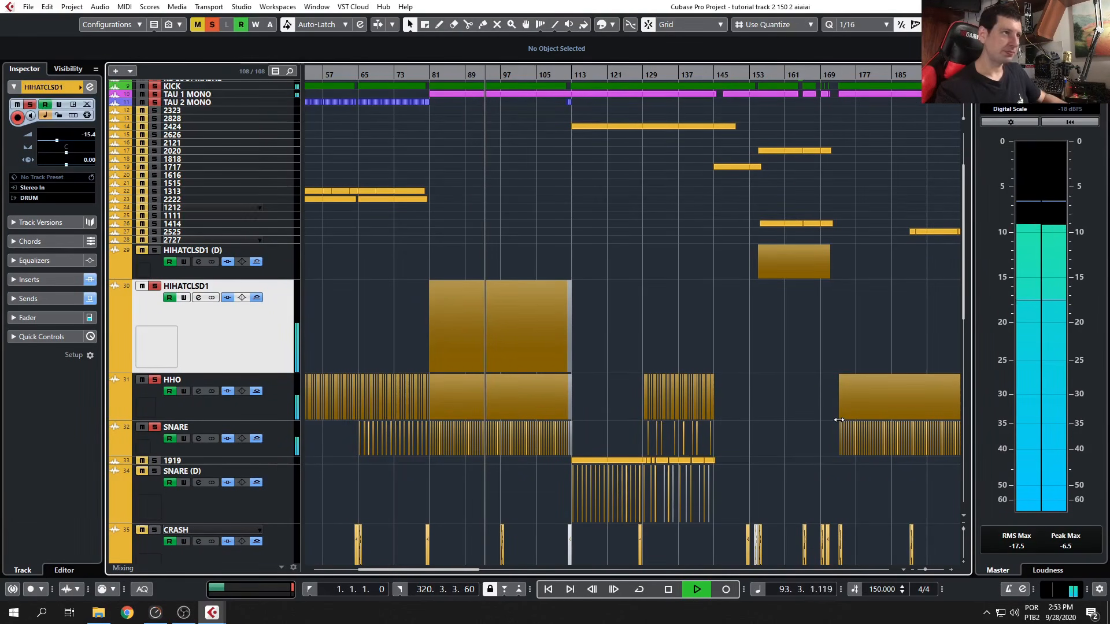
key("space")
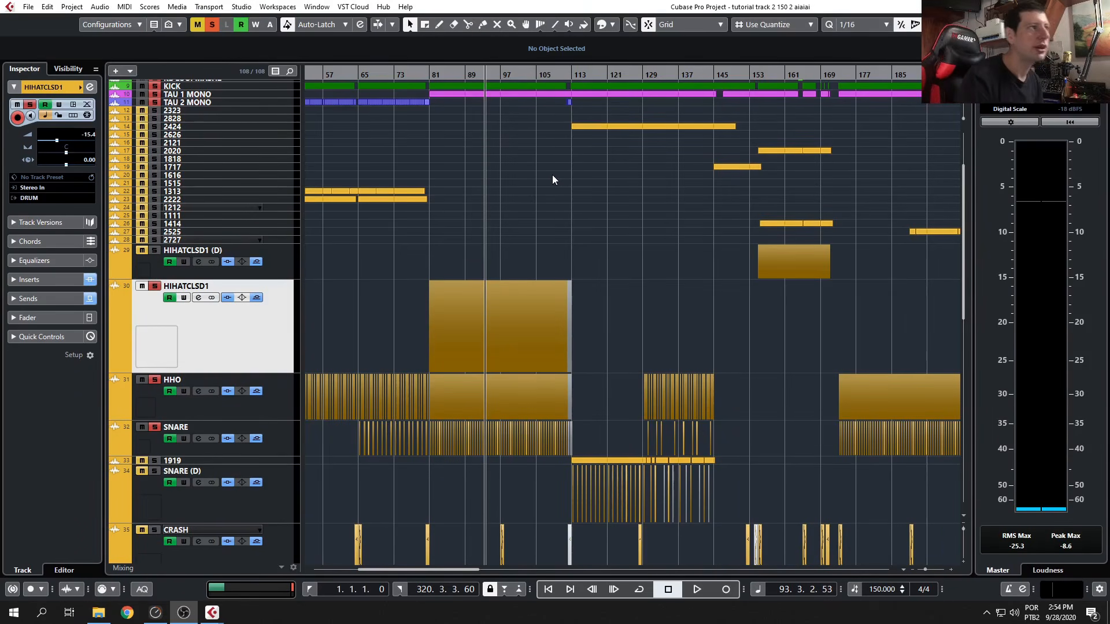
Examine the pattern and gaps of the HIHATCLSD1 events between about bars 217 and 249 against HHO and SNARE.
scroll(620, 275, "down", 5)
scroll(617, 276, "up", 7)
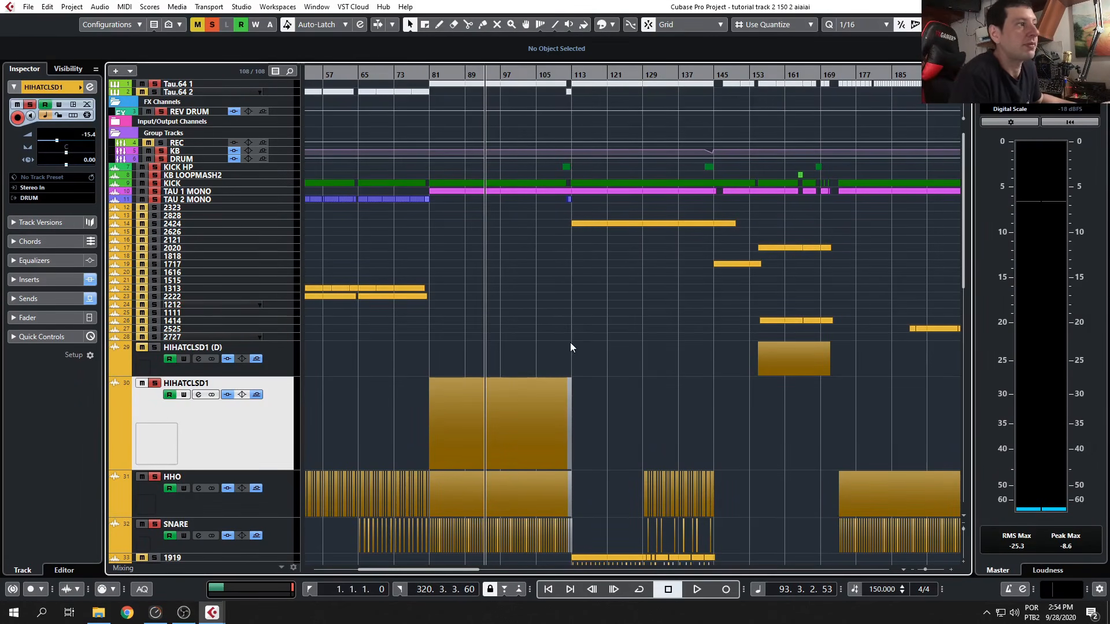
scroll(561, 370, "down", 2)
scroll(671, 387, "up", 6)
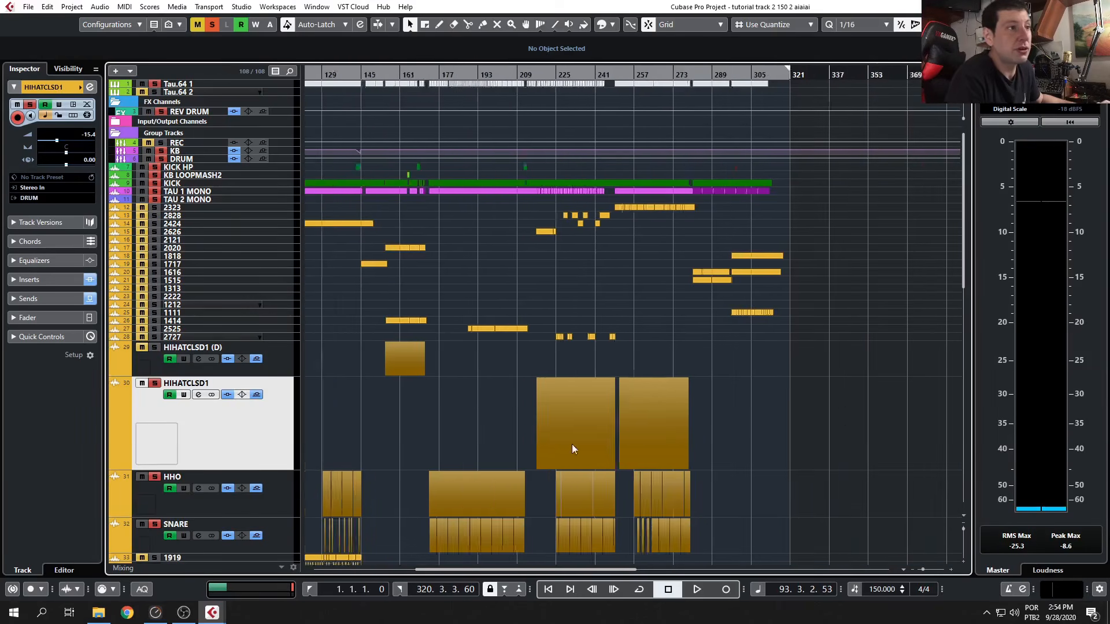
scroll(529, 425, "up", 7)
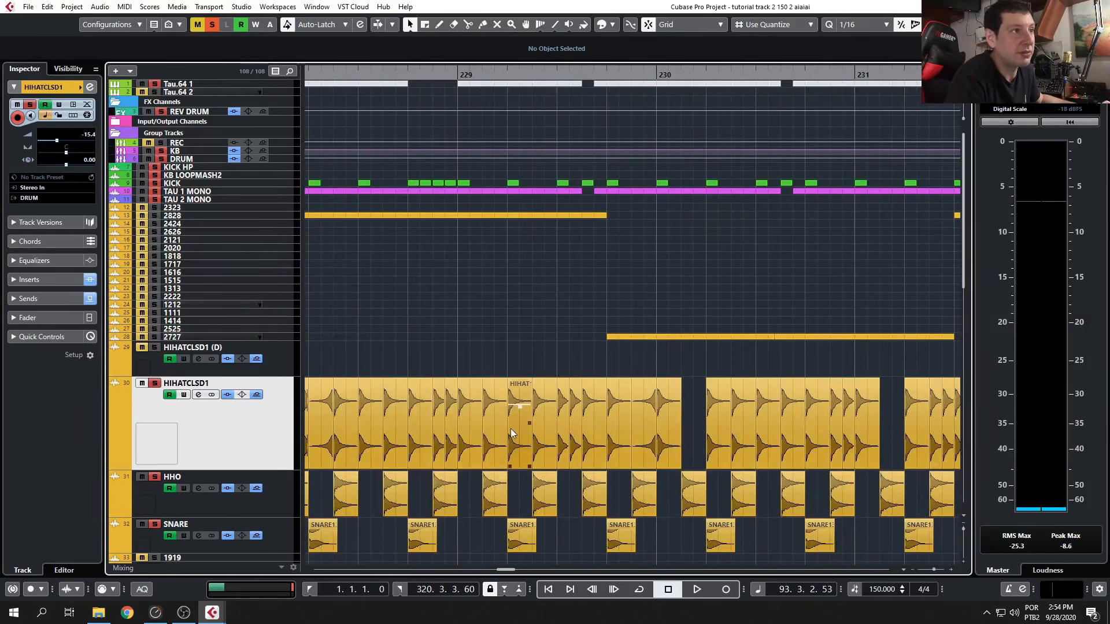
scroll(479, 455, "left", 7)
scroll(405, 422, "left", 6)
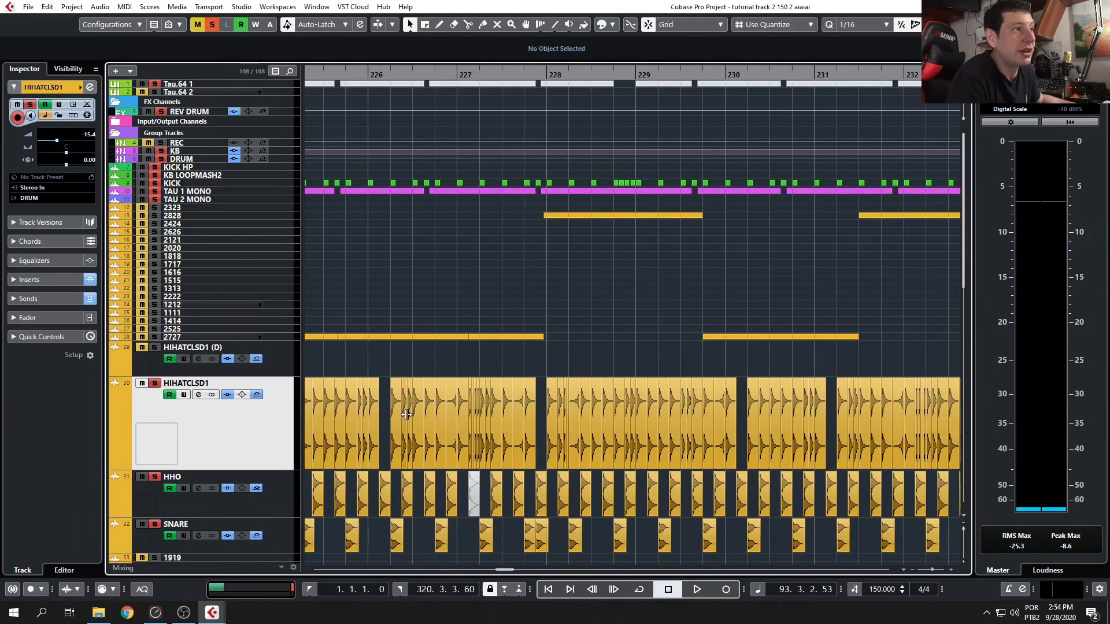
scroll(427, 414, "down", 8)
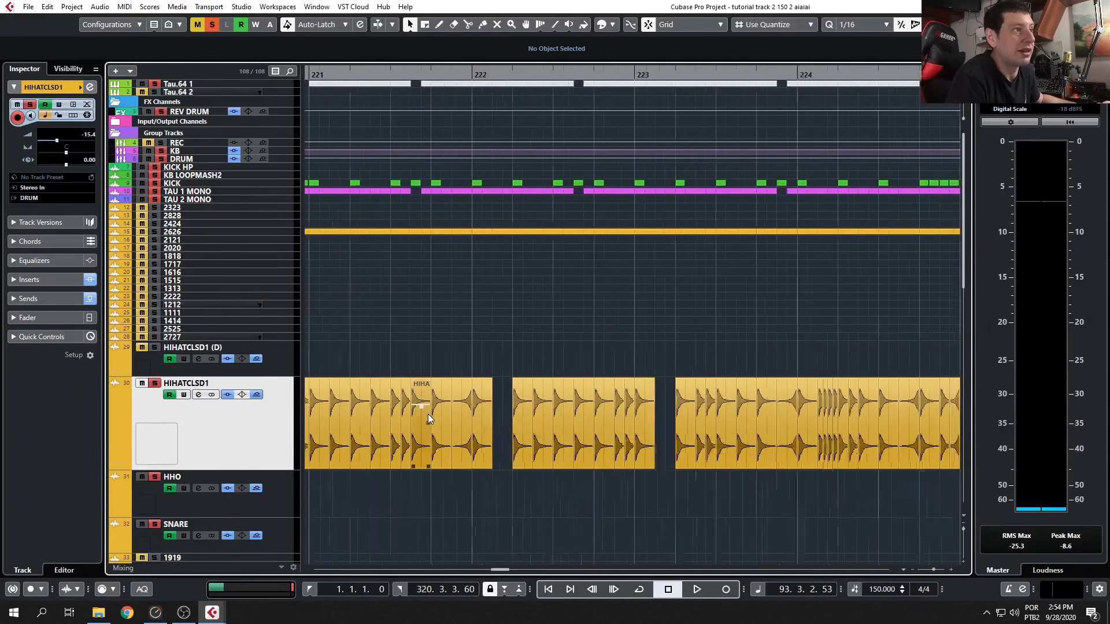
scroll(539, 436, "right", 4)
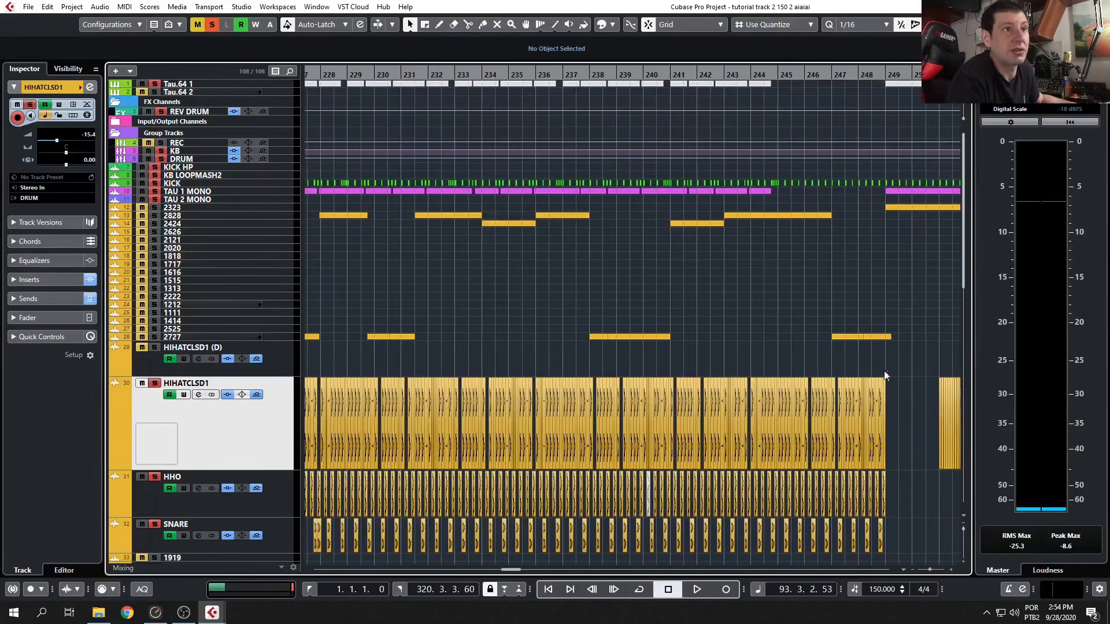
scroll(833, 399, "down", 3)
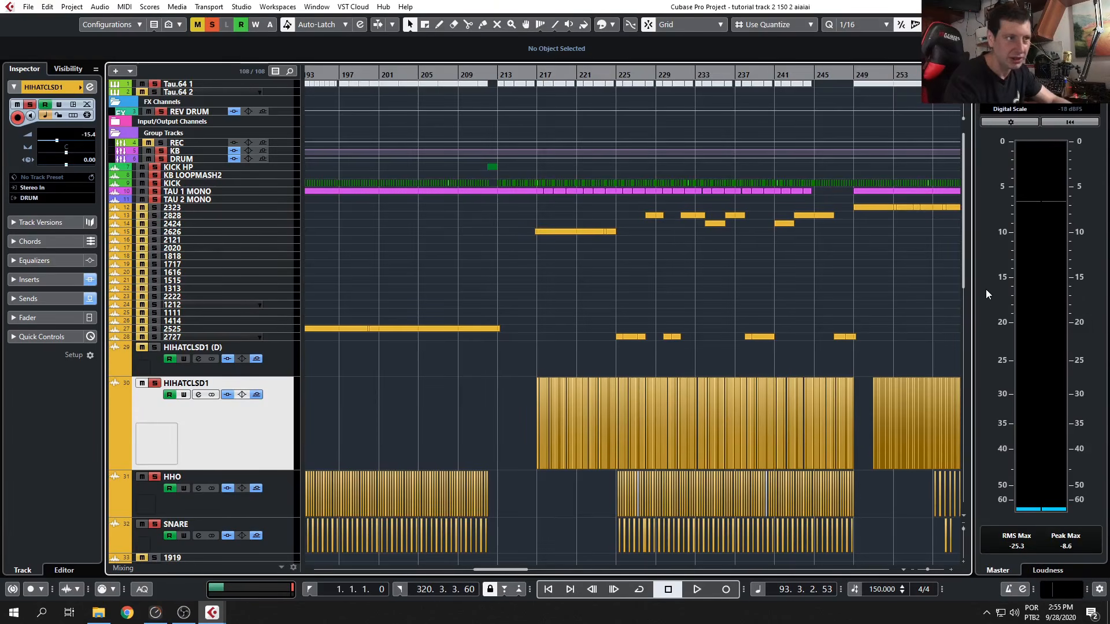
Solo the HIHATCLSD1 (D) track and select it, with its events around bar 155 in view.
key("g")
key("g")
key("g")
key("g")
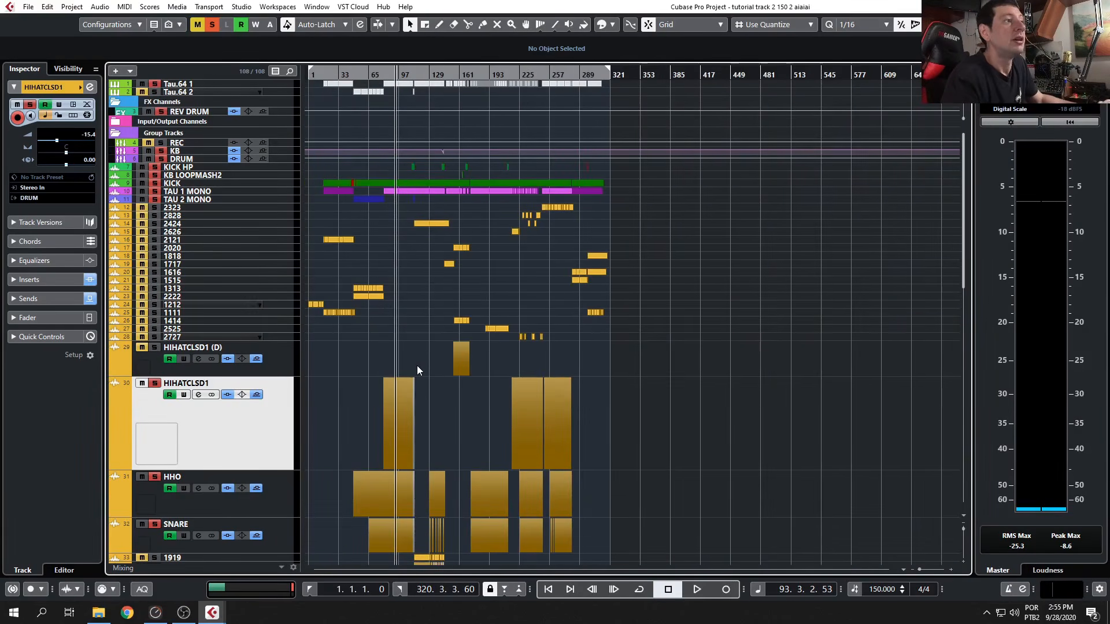
scroll(417, 367, "down", 3)
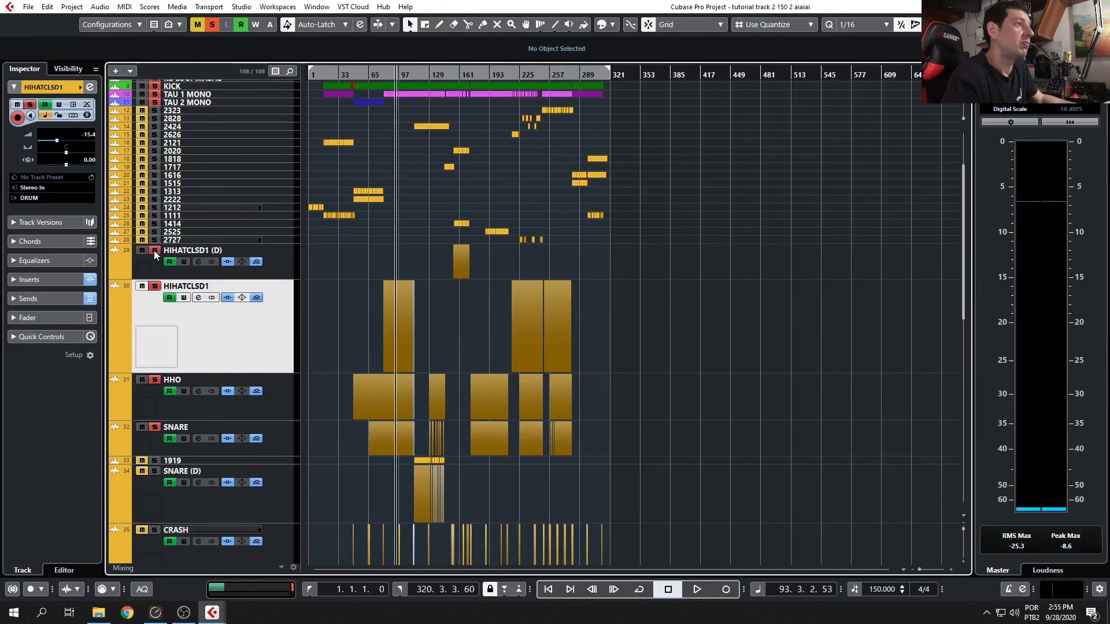
scroll(467, 339, "up", 8)
scroll(467, 338, "left", 4)
left_click(273, 270)
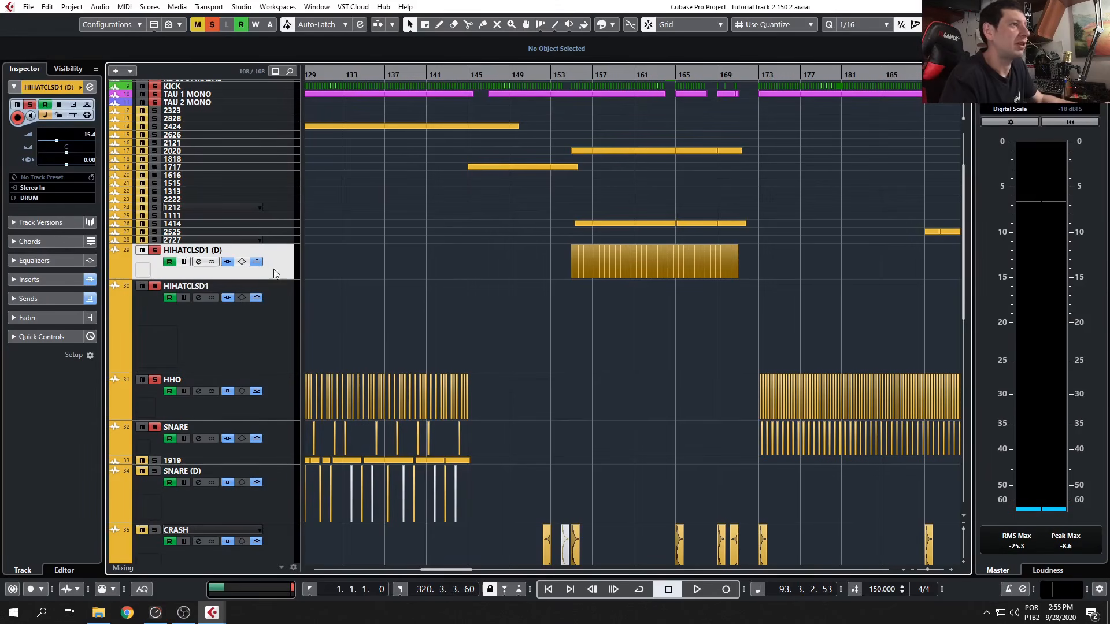
Open HIHATCLSD1 (D)'s channel settings clear of its events and place the playback position at bar 155.
left_click(198, 262)
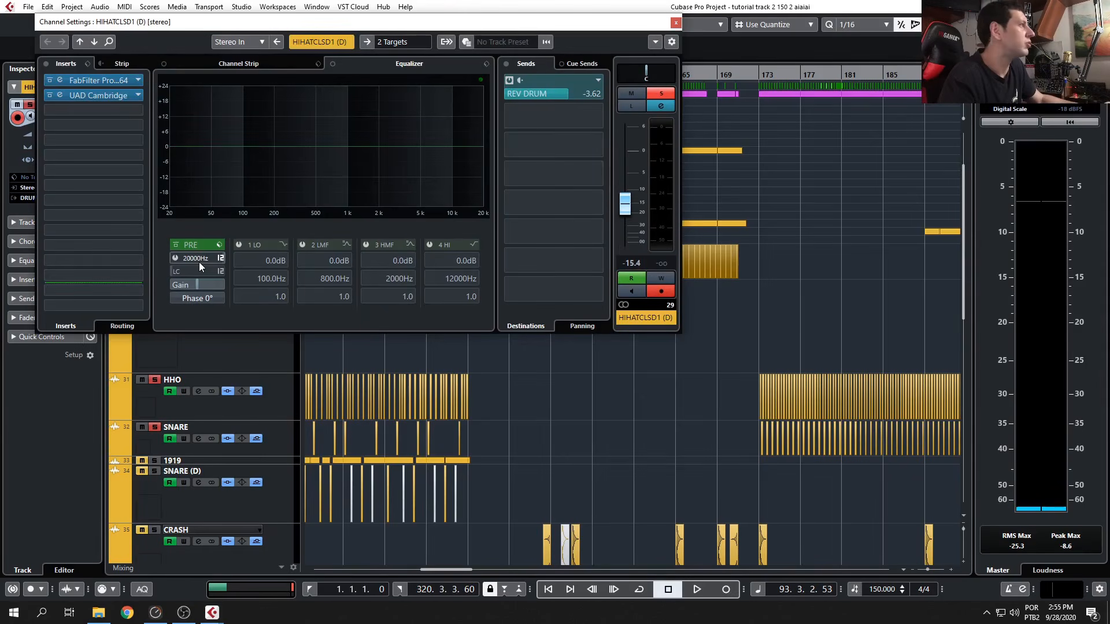
left_click_drag(320, 31, 198, 88)
scroll(733, 168, "left", 3)
left_click(710, 77)
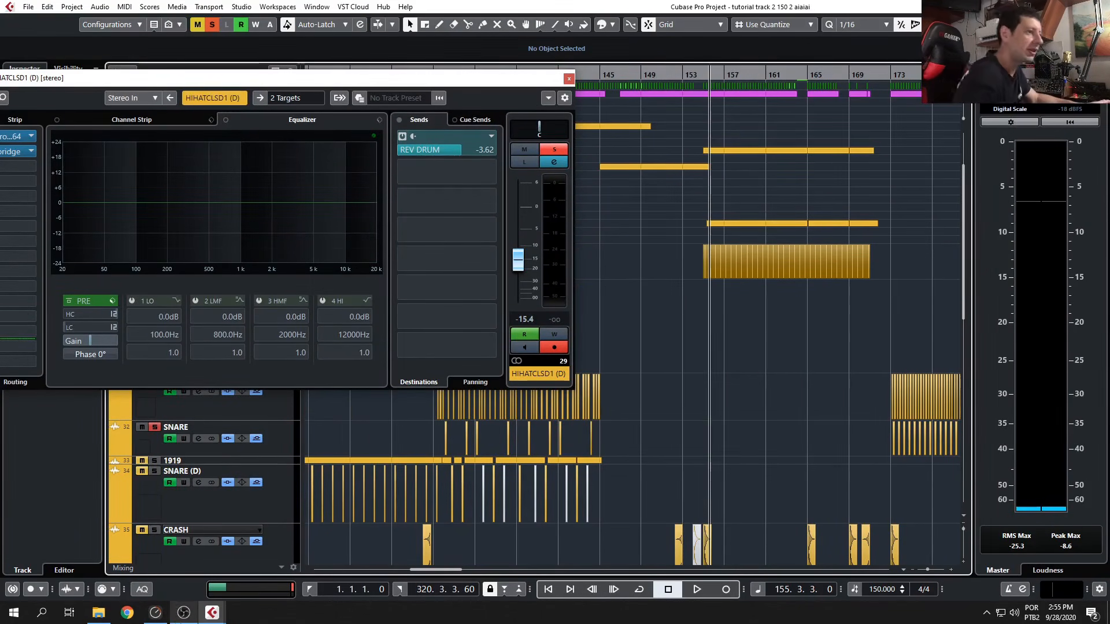
Play HIHATCLSD1 (D) from about bar 155, lower its channel volume to -15.9 dB, and stop.
left_click(184, 613)
left_click(700, 75)
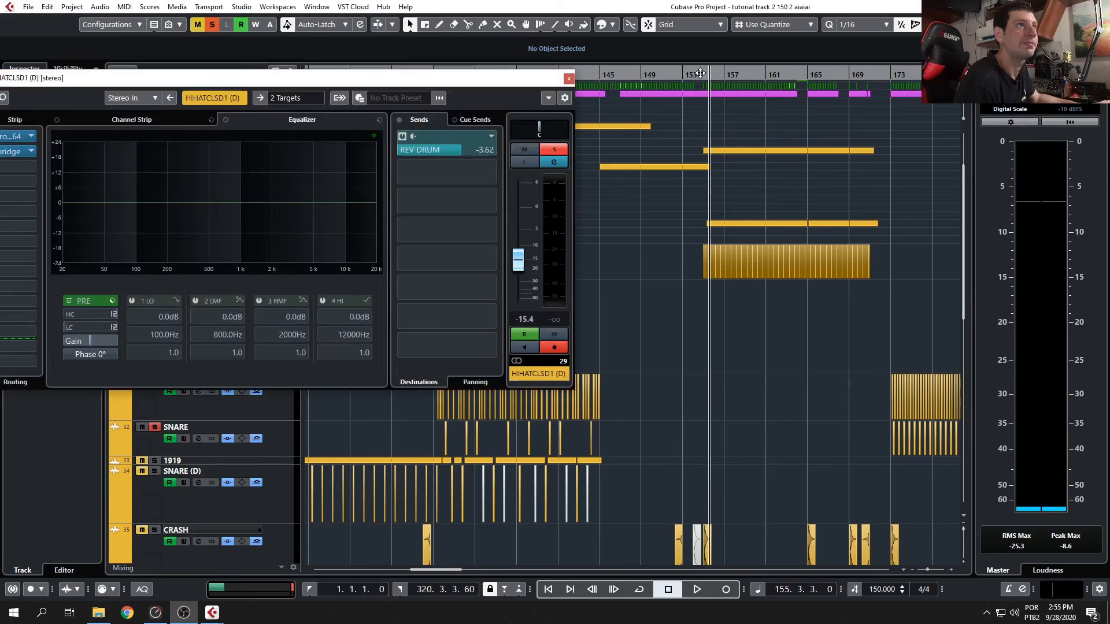
key("space")
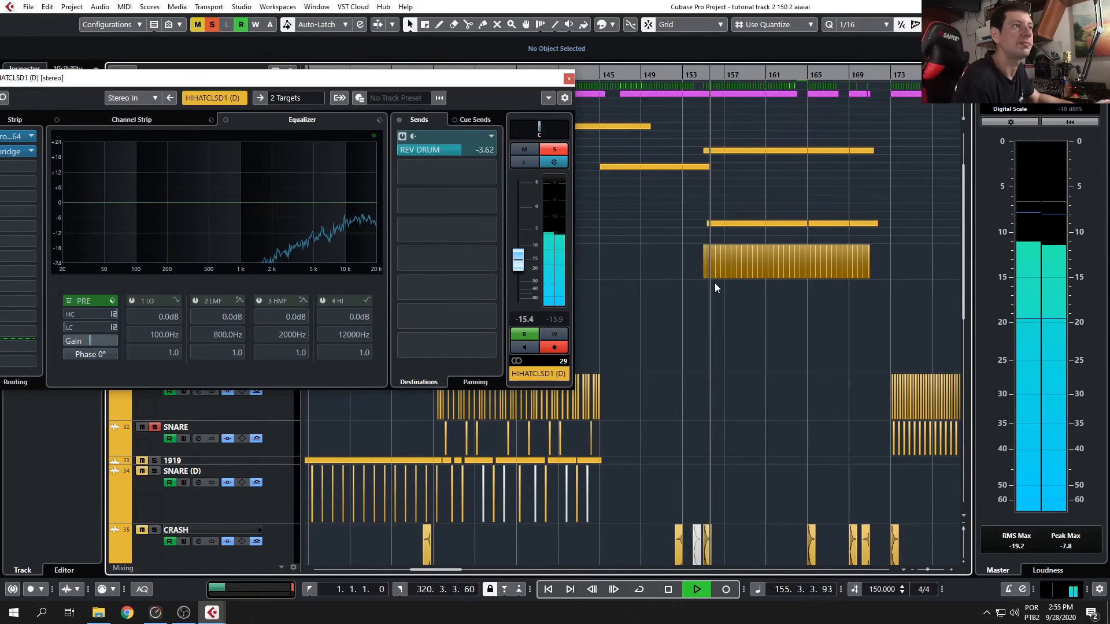
left_click(569, 318)
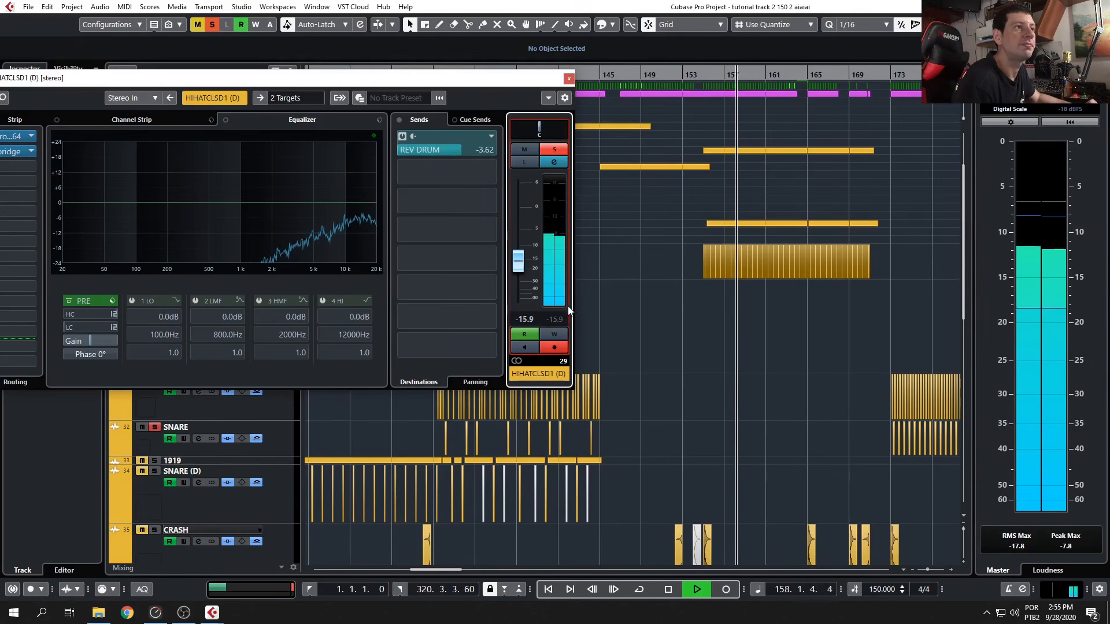
left_click_drag(432, 80, 519, 59)
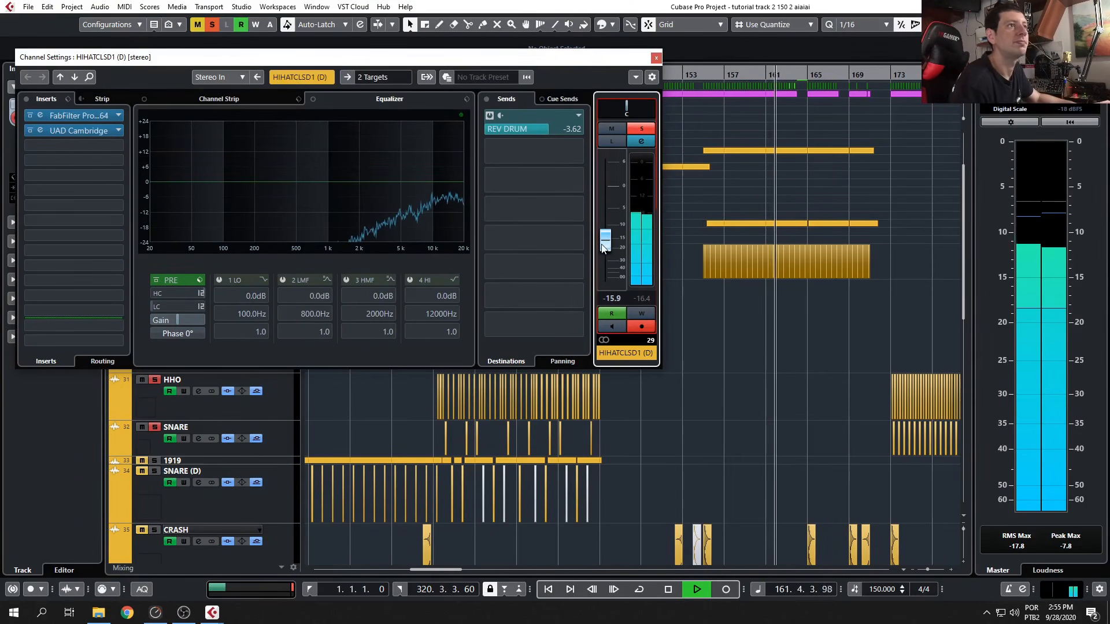
key("space")
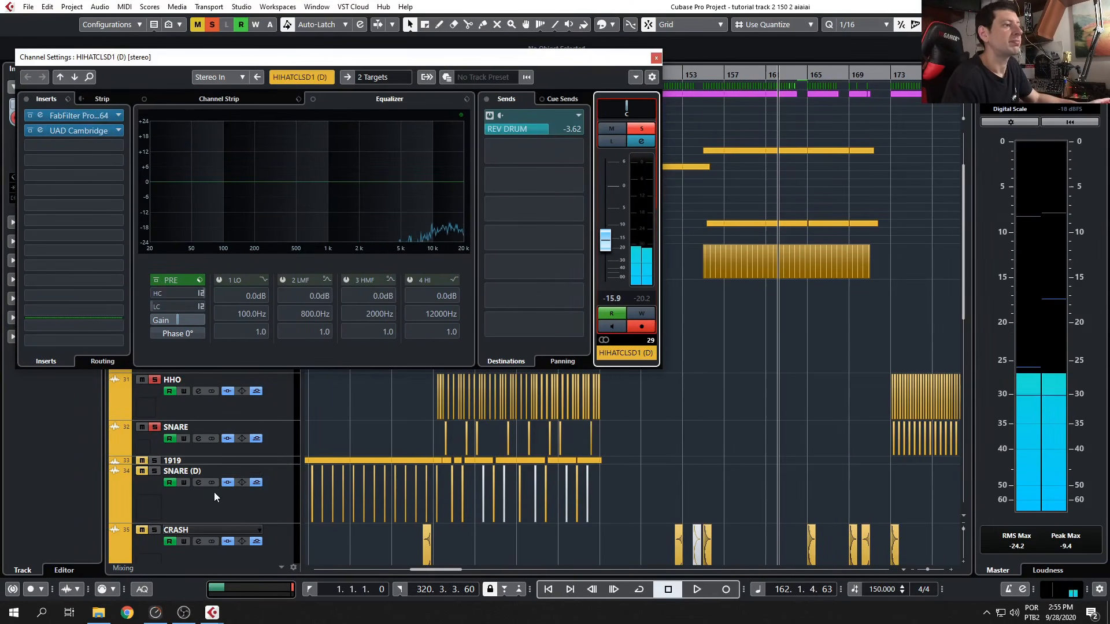
Open the UAD Cambridge equalizer insert from HIHATCLSD1 (D)'s channel settings to inspect its filter curve.
left_click(234, 526)
left_click(192, 610)
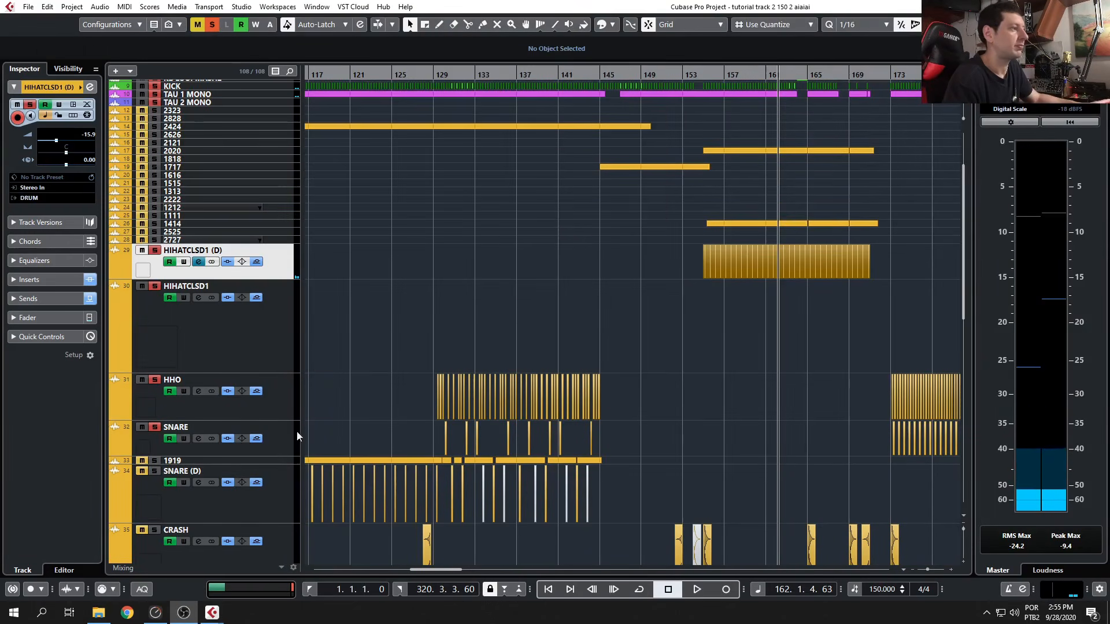
left_click(394, 357)
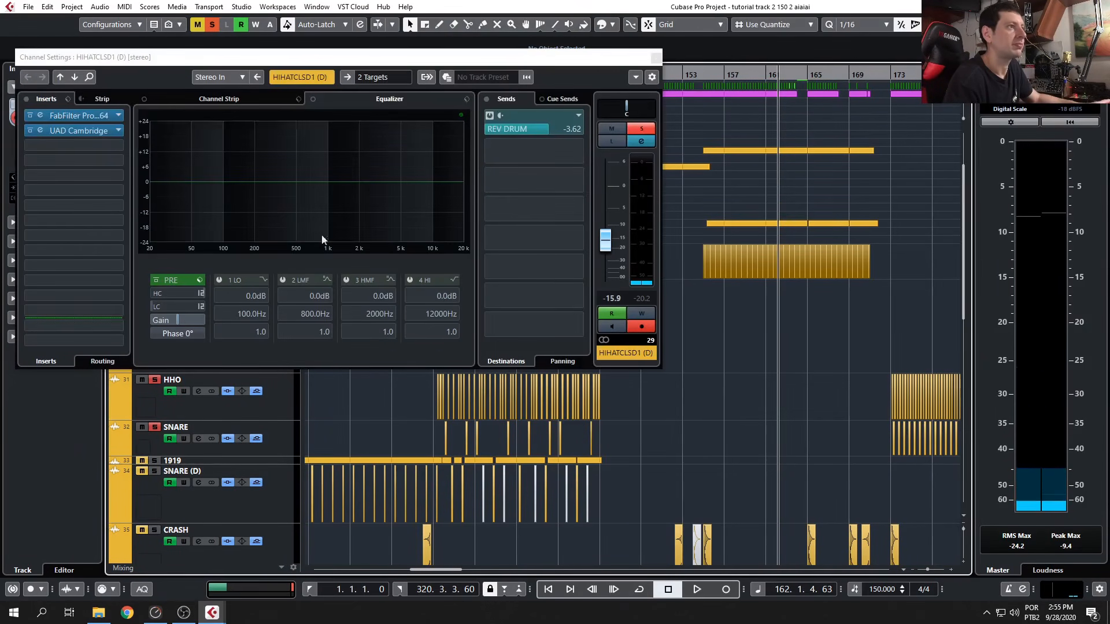
left_click(89, 128)
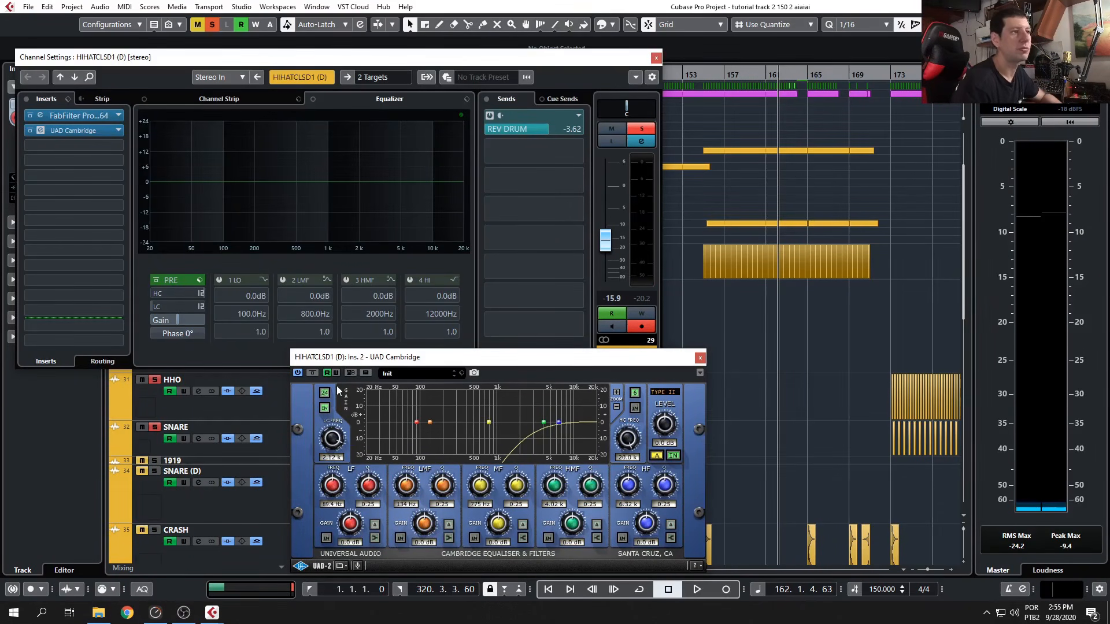
Inspect HIHATCLSD1 (D)'s FabFilter Pro-Q 2 insert and close the plug-in and channel windows.
left_click(76, 119)
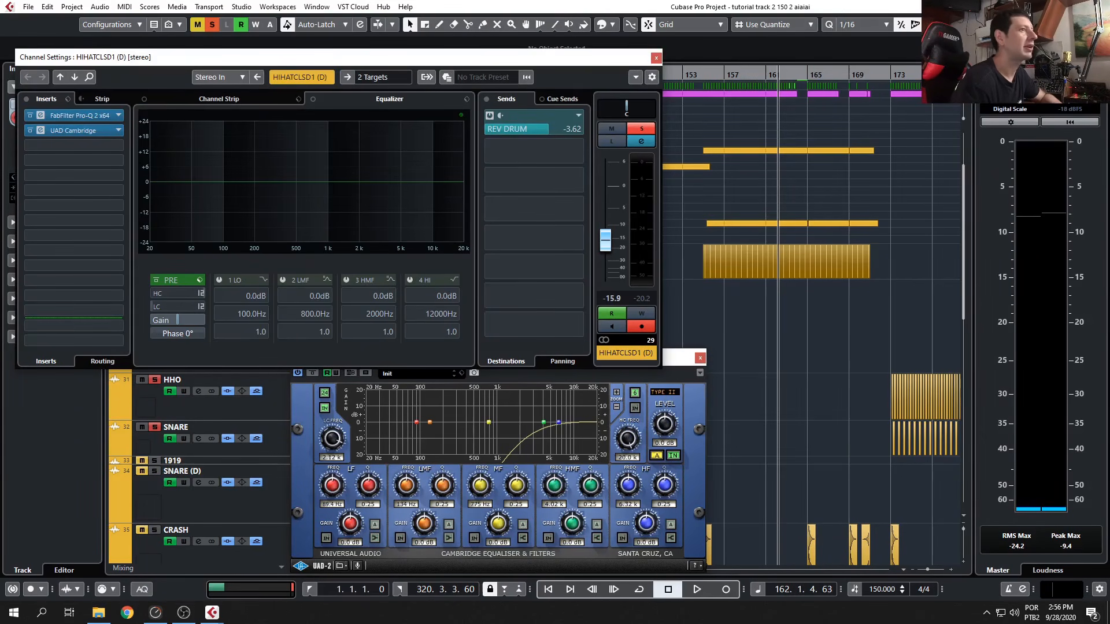
left_click_drag(501, 62, 484, 104)
left_click_drag(585, 99, 688, 296)
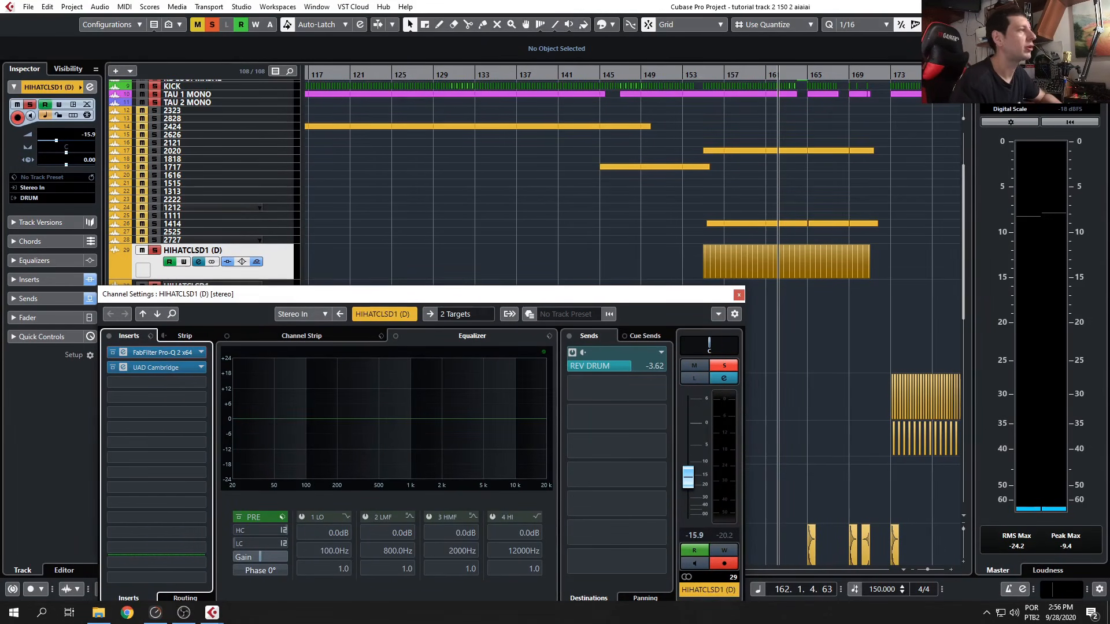
left_click(159, 353)
left_click_drag(659, 100, 505, 47)
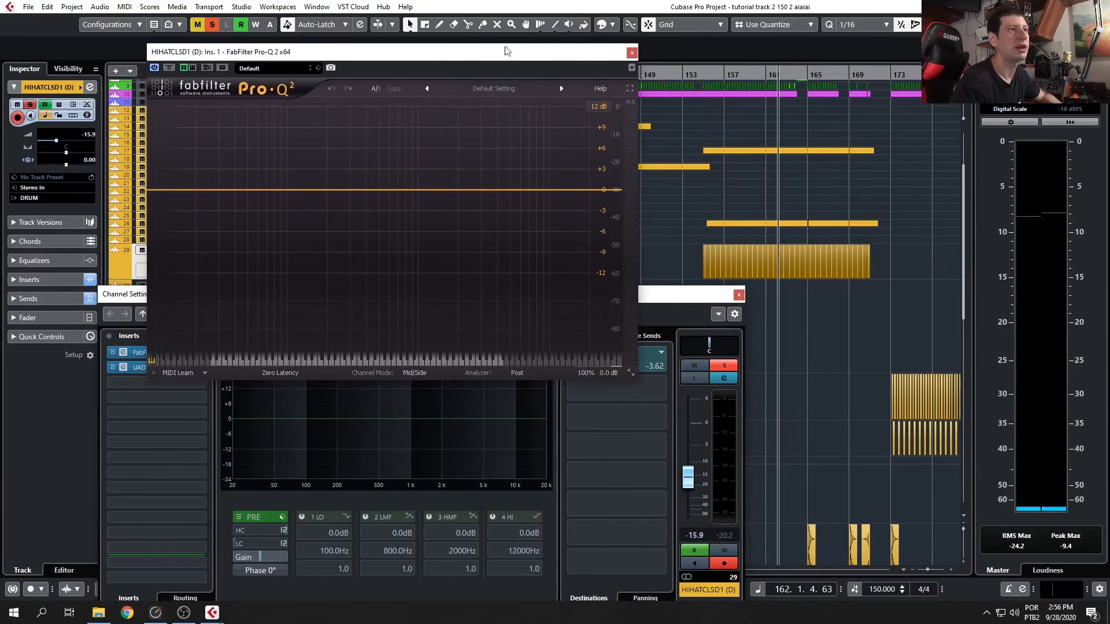
left_click(632, 52)
left_click_drag(646, 294, 646, 152)
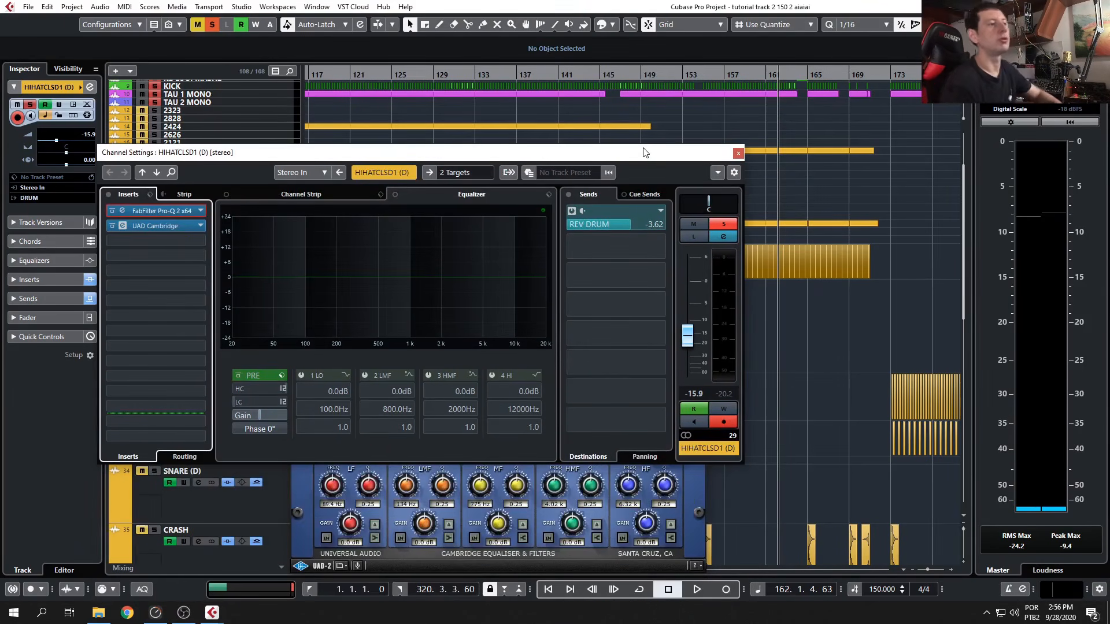
left_click(738, 153)
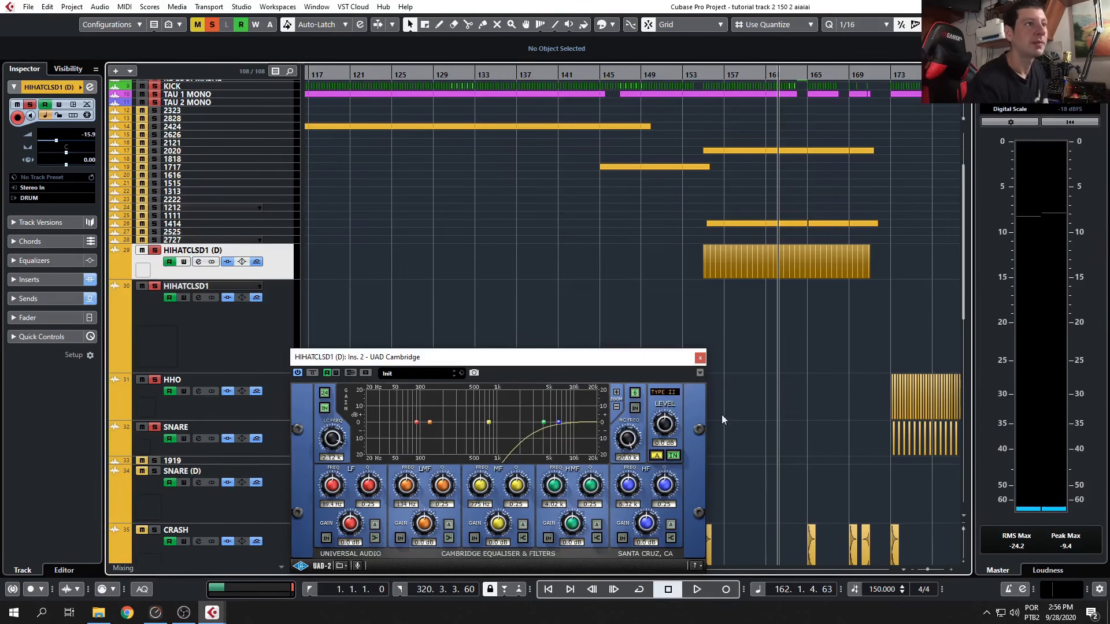
left_click(700, 360)
Select the 1414 track and increase its height so the waveforms around bar 155 are readable.
key("g")
key("g")
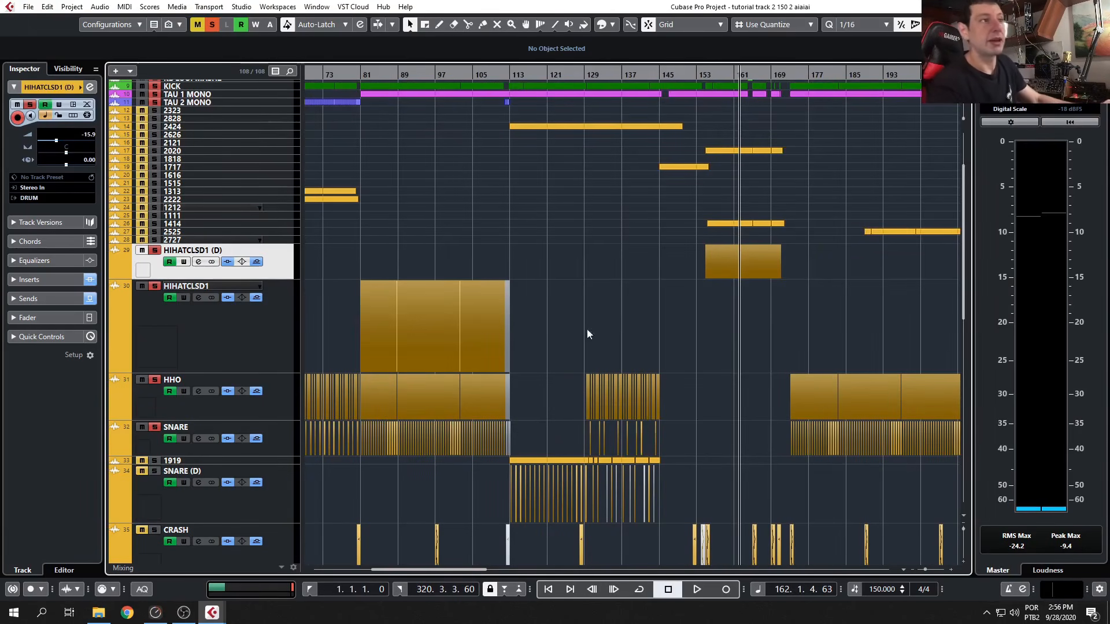
key("h")
key("h")
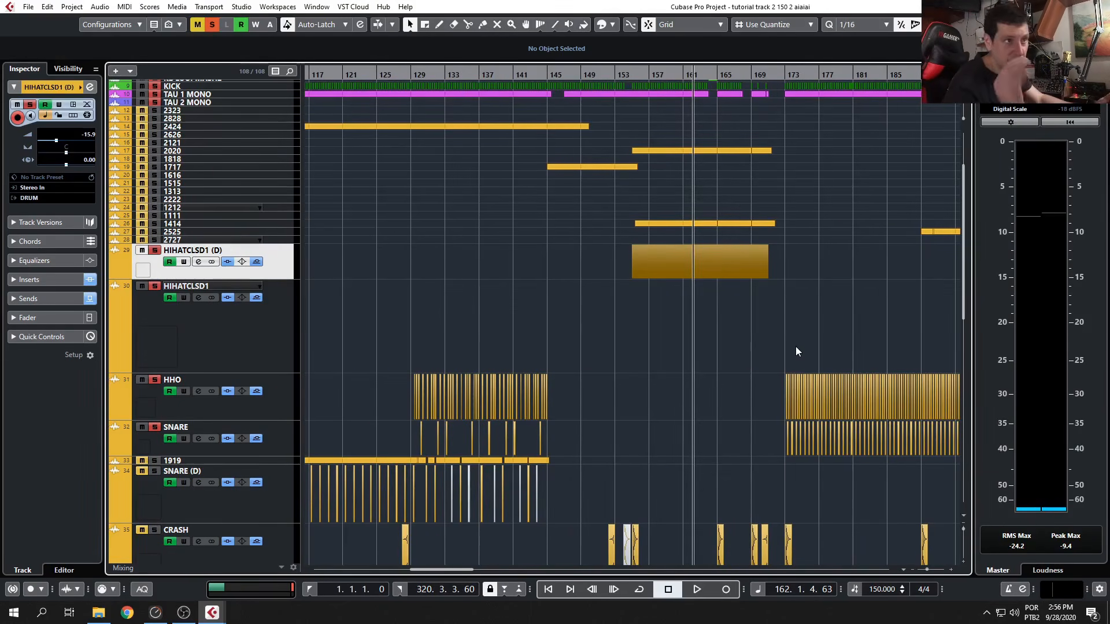
scroll(796, 347, "down", 4)
scroll(768, 342, "up", 2)
scroll(636, 271, "up", 4)
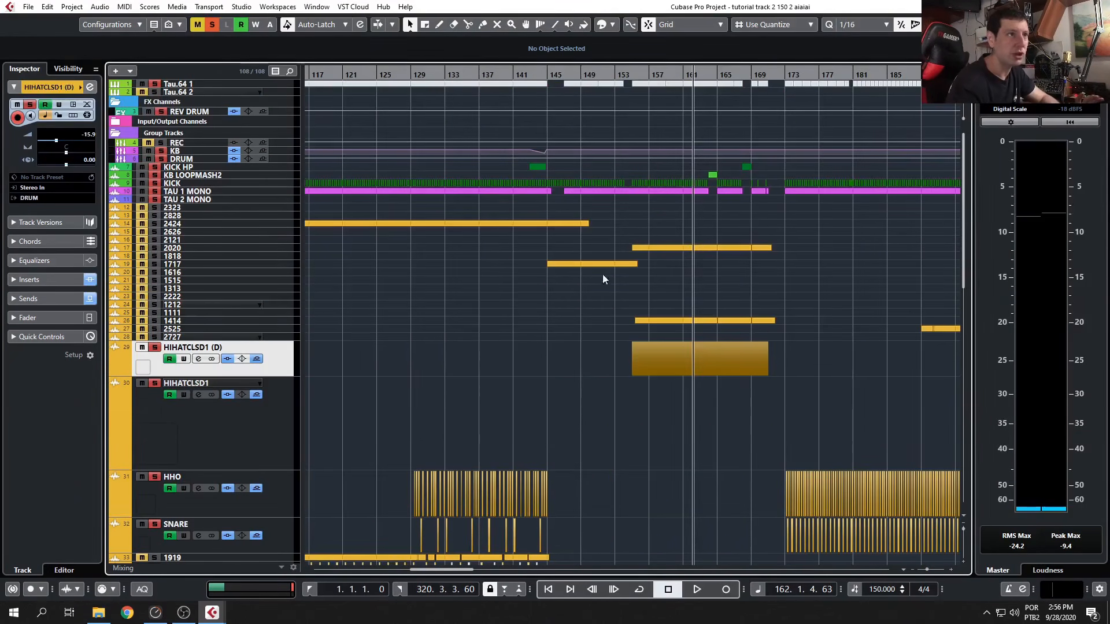
left_click_drag(292, 324, 298, 386)
Audition HIHATCLSD1 (D) from about bar 155 while looking over the neighbouring drum tracks, and stop playback.
scroll(732, 392, "down", 3)
key("g")
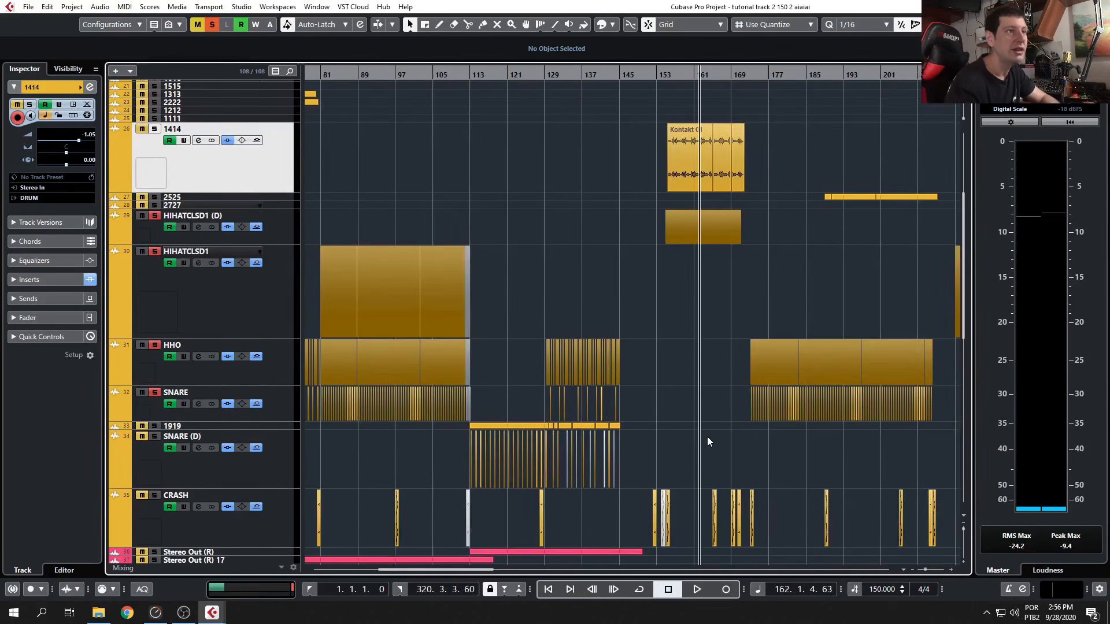
scroll(706, 436, "down", 3)
scroll(654, 441, "up", 5)
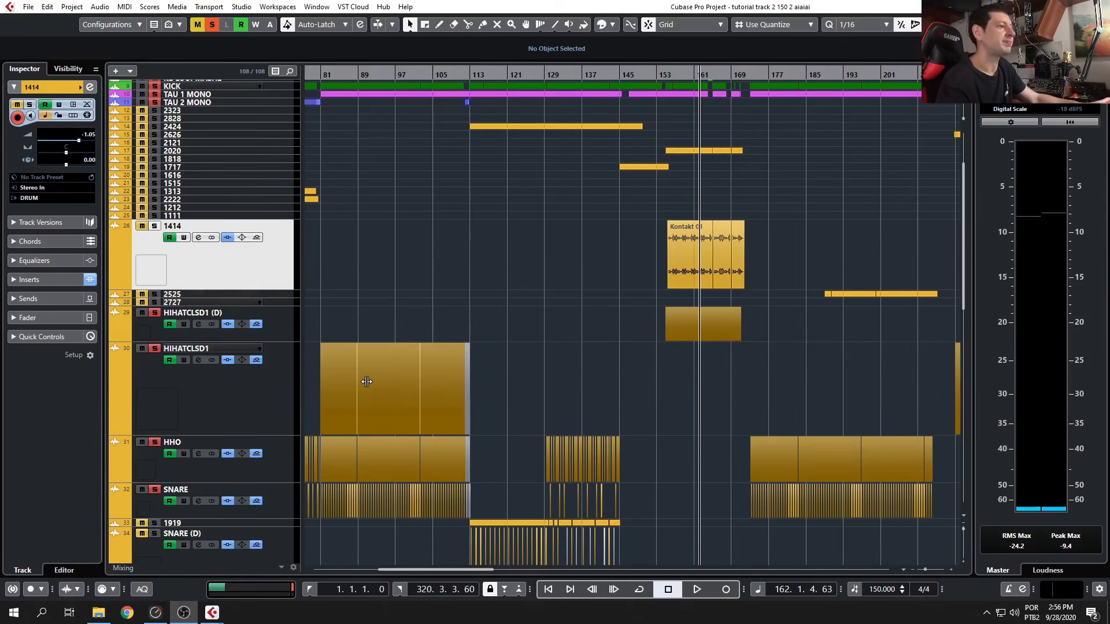
key("alt+Tab")
key("space")
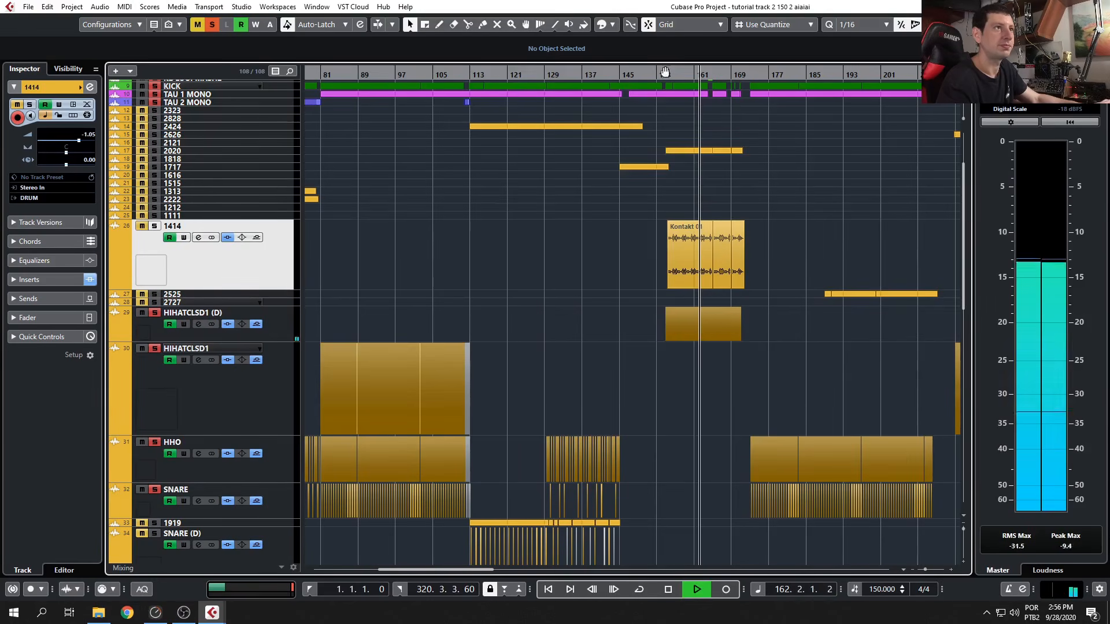
left_click(667, 73)
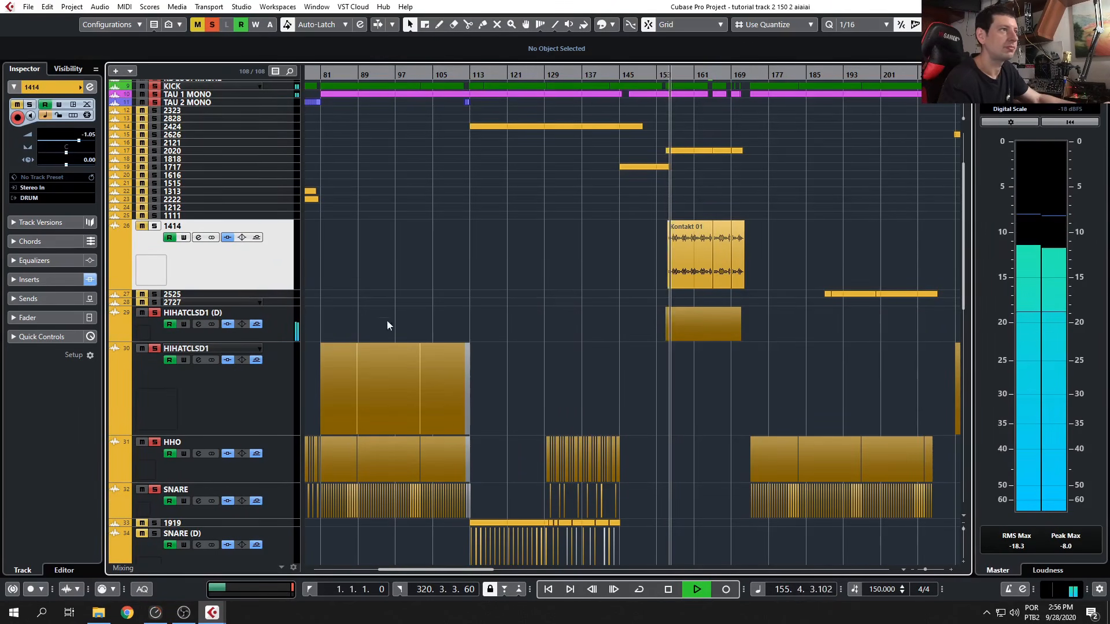
scroll(570, 398, "down", 6)
scroll(570, 397, "up", 4)
scroll(767, 414, "up", 3, "ctrl")
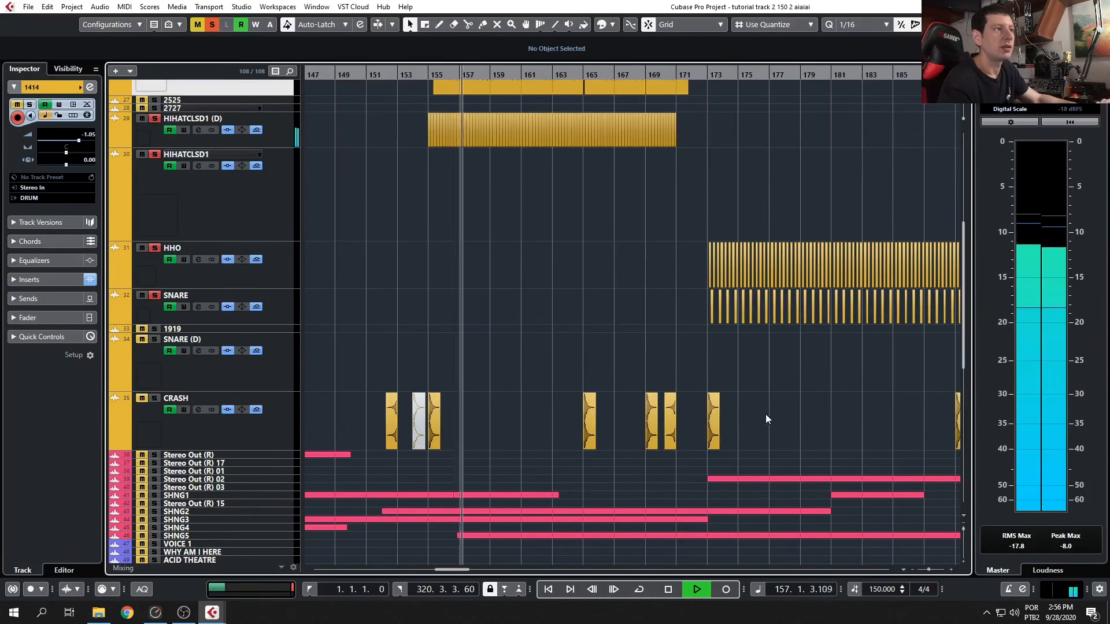
scroll(353, 385, "down", 3, "ctrl")
key("space")
Add the 1414 track to the solo and play it with HIHATCLSD1 (D) from around bar 153.
scroll(370, 382, "down", 3, "ctrl")
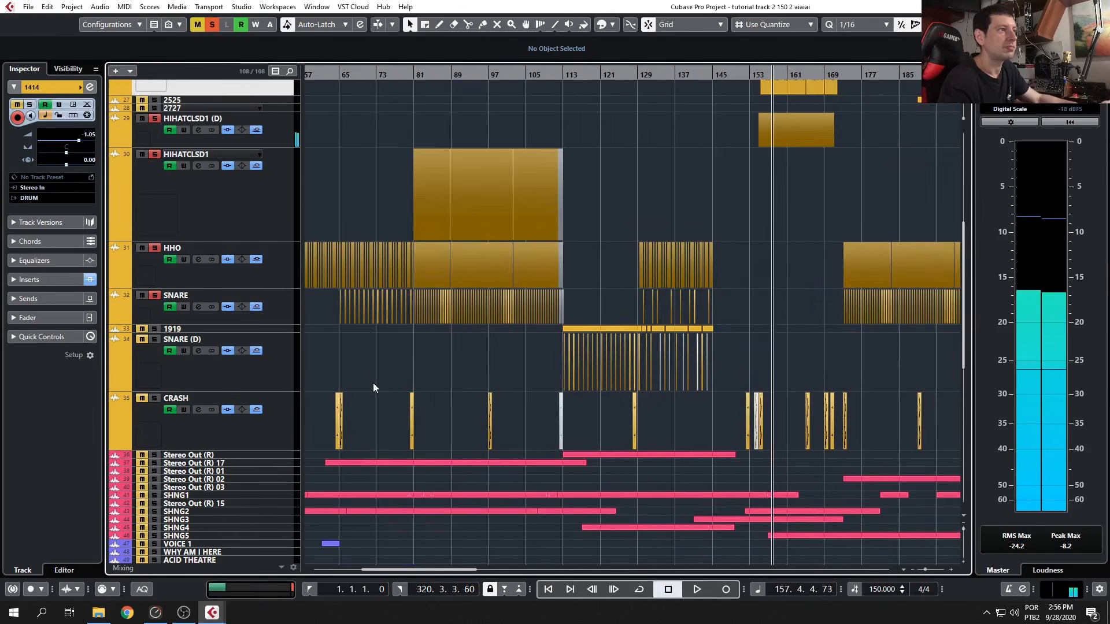
scroll(555, 387, "up", 5)
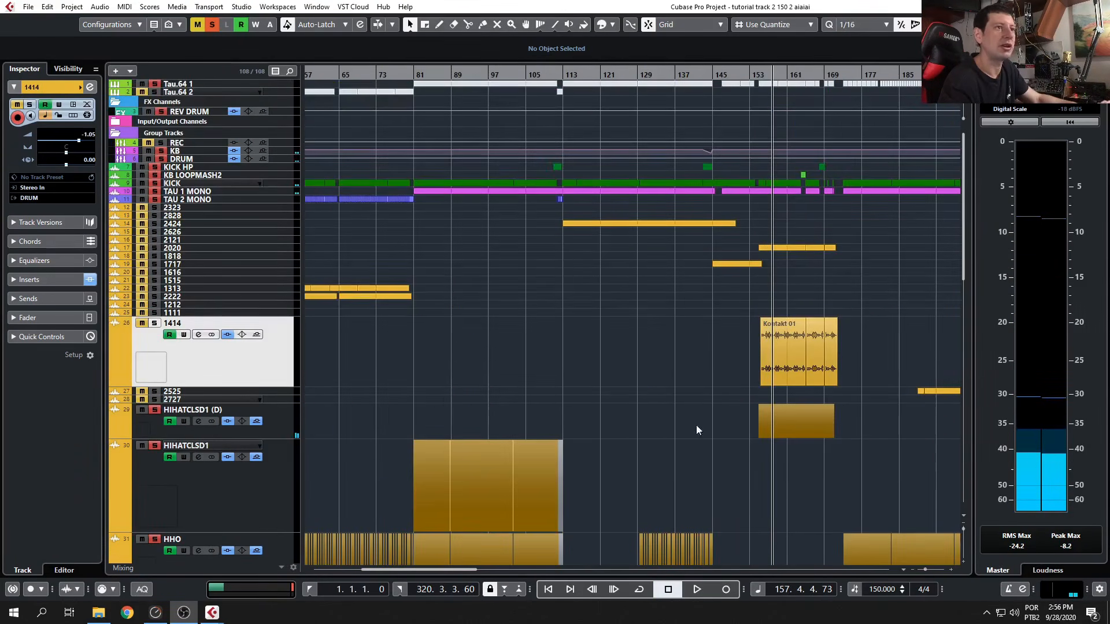
left_click(259, 362)
left_click(155, 324)
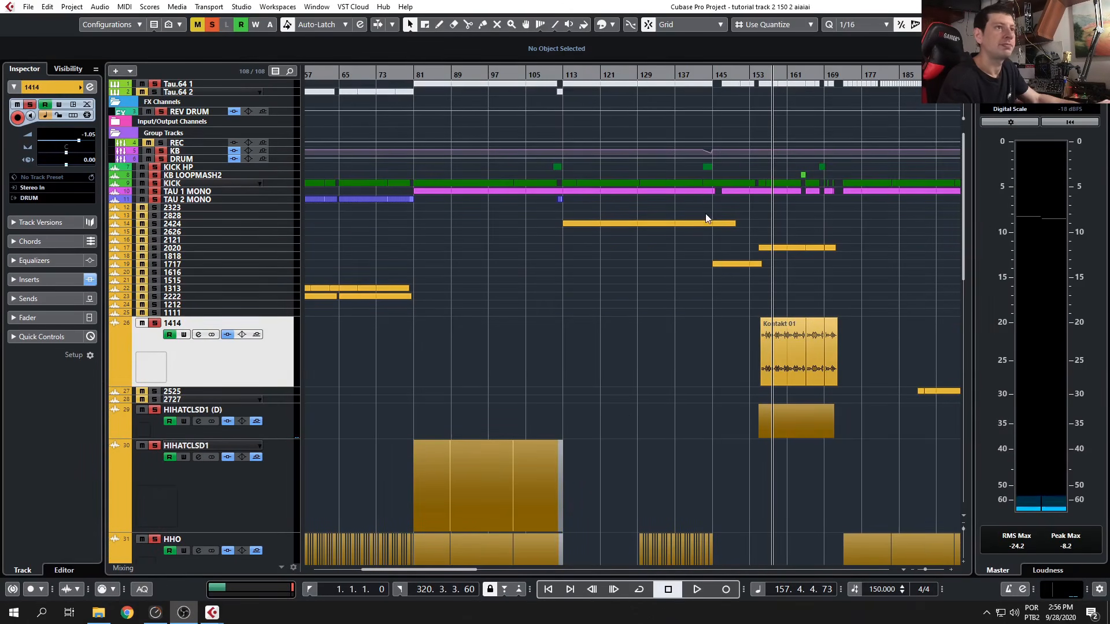
key("space")
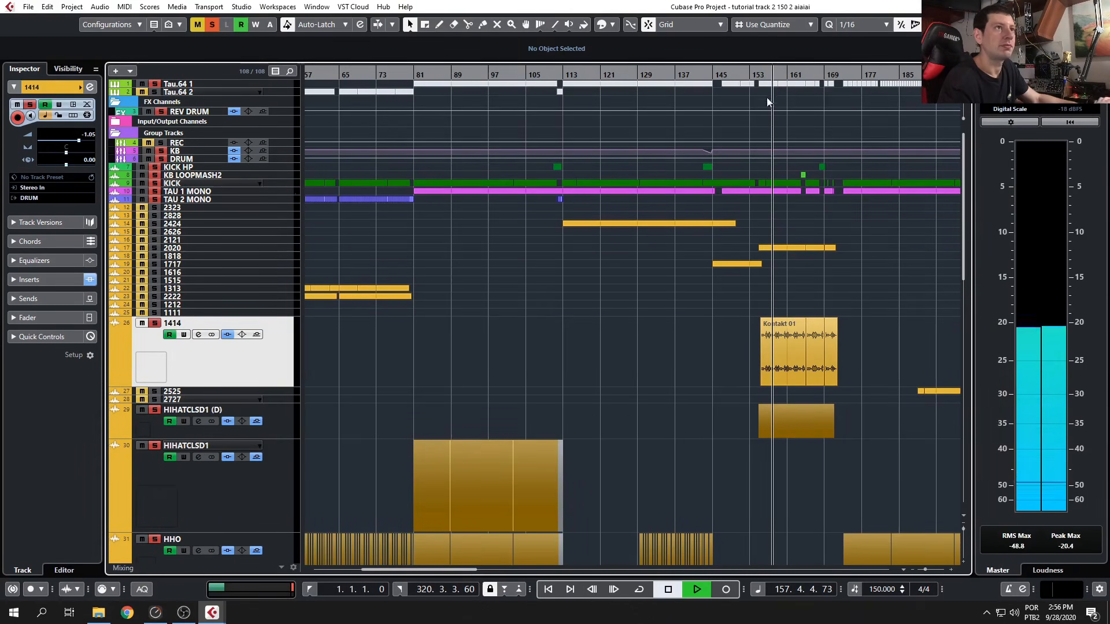
scroll(775, 236, "up", 4)
scroll(740, 320, "right", 3)
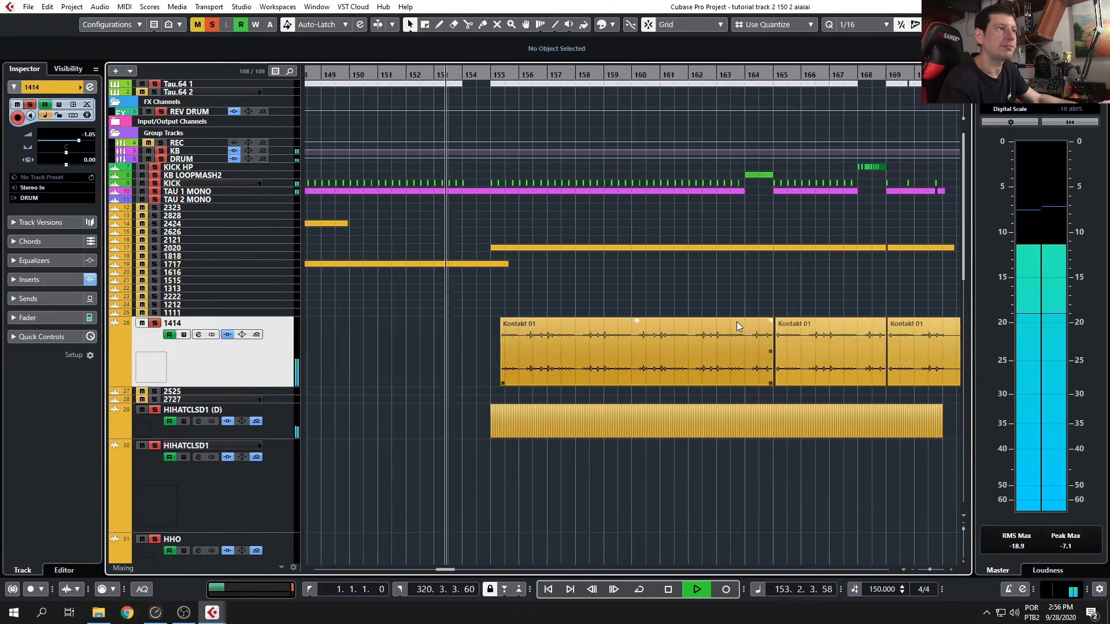
Move the 1414 track directly below HIHATCLSD1 (D) in the track list during playback.
scroll(722, 333, "down", 2)
scroll(685, 360, "right", 1)
left_click_drag(231, 370, 237, 428)
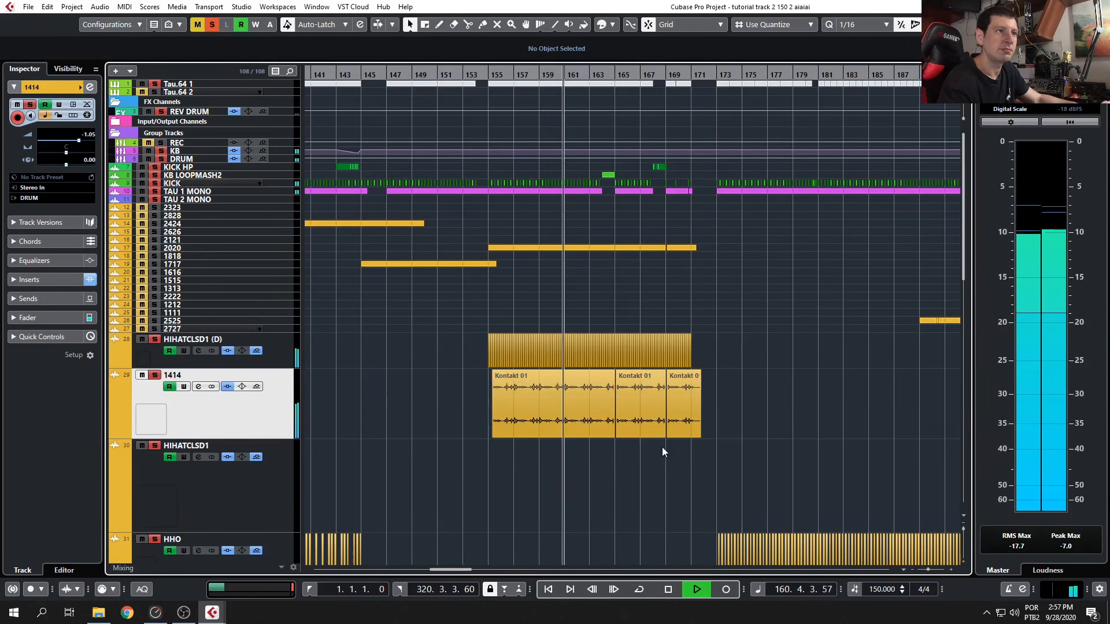
Examine the 1414 and HIHATCLSD1 (D) waveforms and the crash events between about bars 155 and 168 during playback.
scroll(601, 435, "up", 5, "ctrl")
scroll(628, 440, "down", 3)
scroll(476, 441, "left", 3)
scroll(730, 476, "right", 3)
scroll(605, 453, "down", 10)
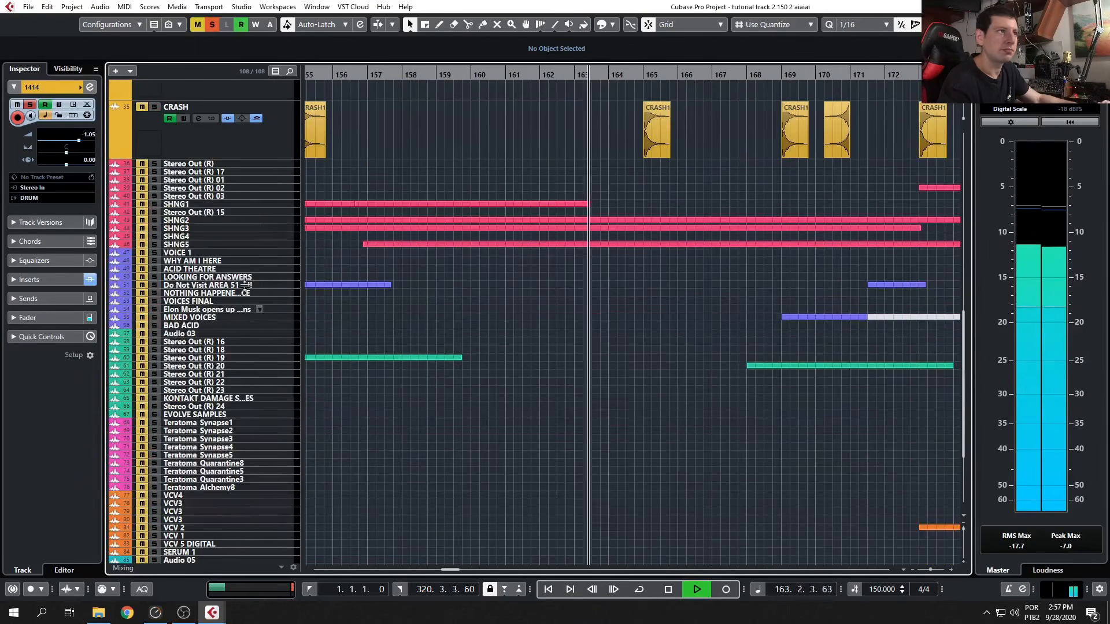
scroll(431, 186, "up", 10)
scroll(697, 332, "up", 4)
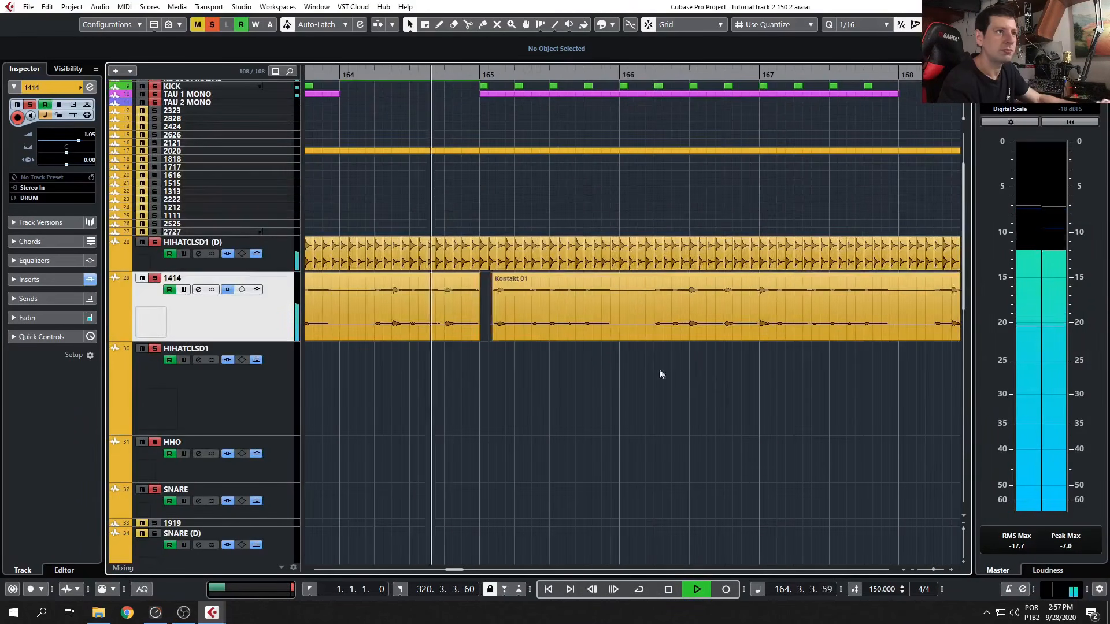
Add the CRASH track to the solo and stop playback around bar 165.
scroll(507, 341, "down", 6)
scroll(503, 341, "up", 6)
scroll(498, 341, "down", 6)
key("space")
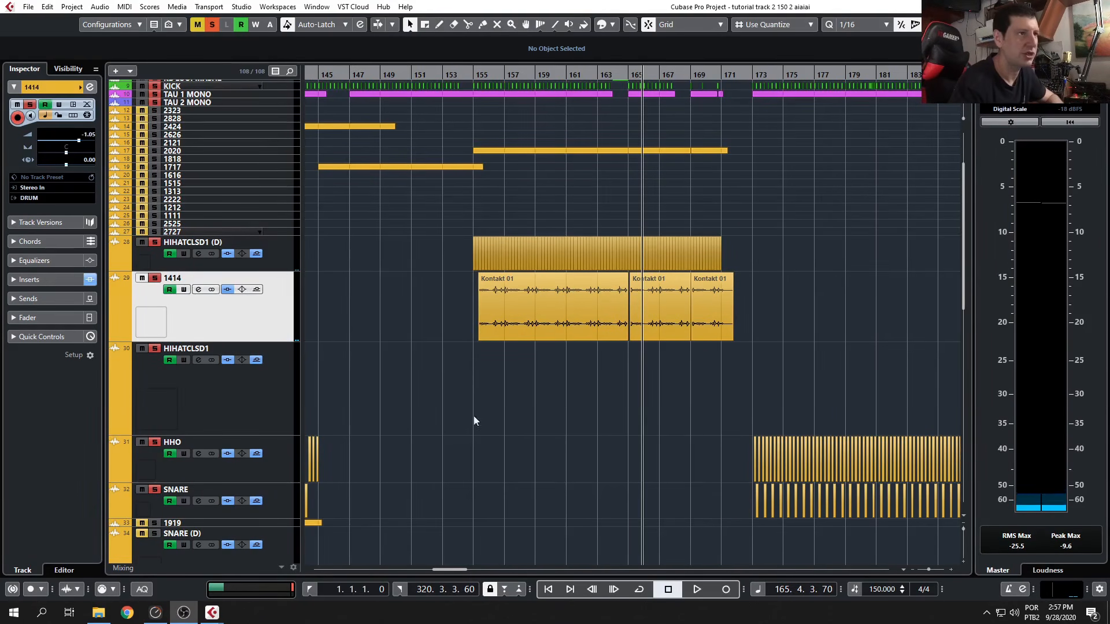
Extend the start of the second Kontakt 01 event on the 1414 track back to bar 165, closing the gap.
scroll(613, 431, "up", 2)
scroll(636, 433, "up", 2)
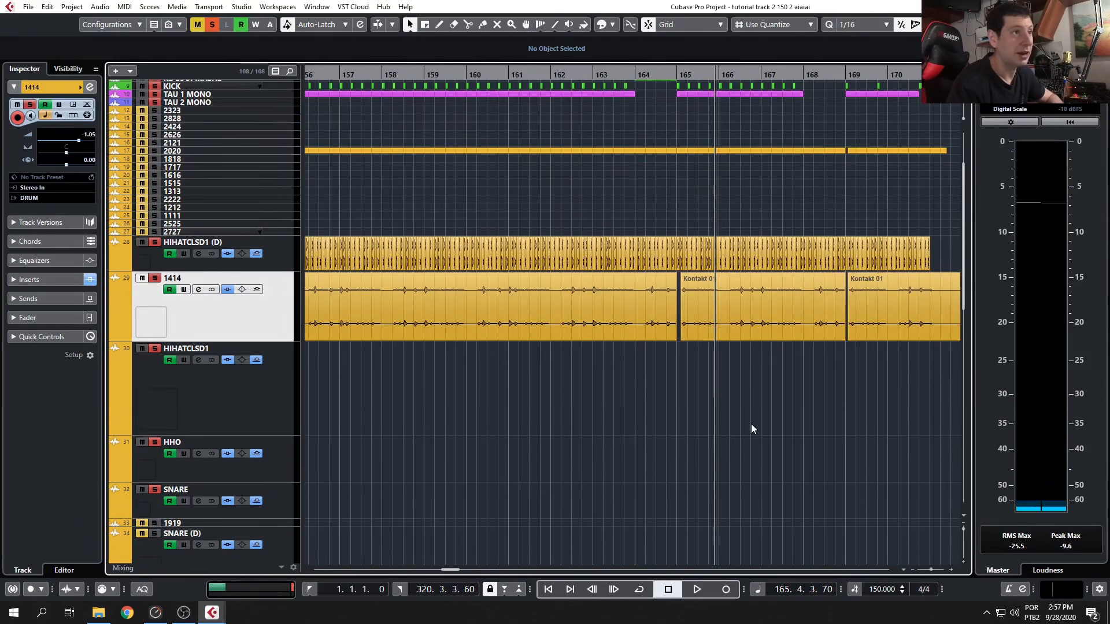
scroll(751, 425, "up", 3)
scroll(574, 322, "down", 5)
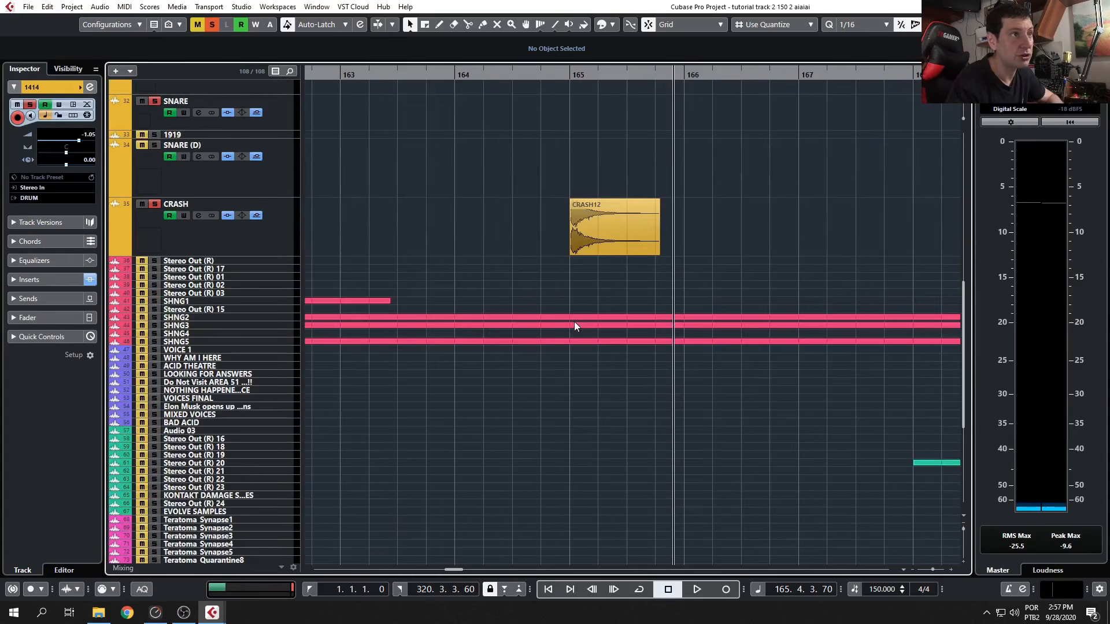
scroll(574, 322, "up", 8)
scroll(616, 386, "down", 5)
scroll(695, 418, "up", 5)
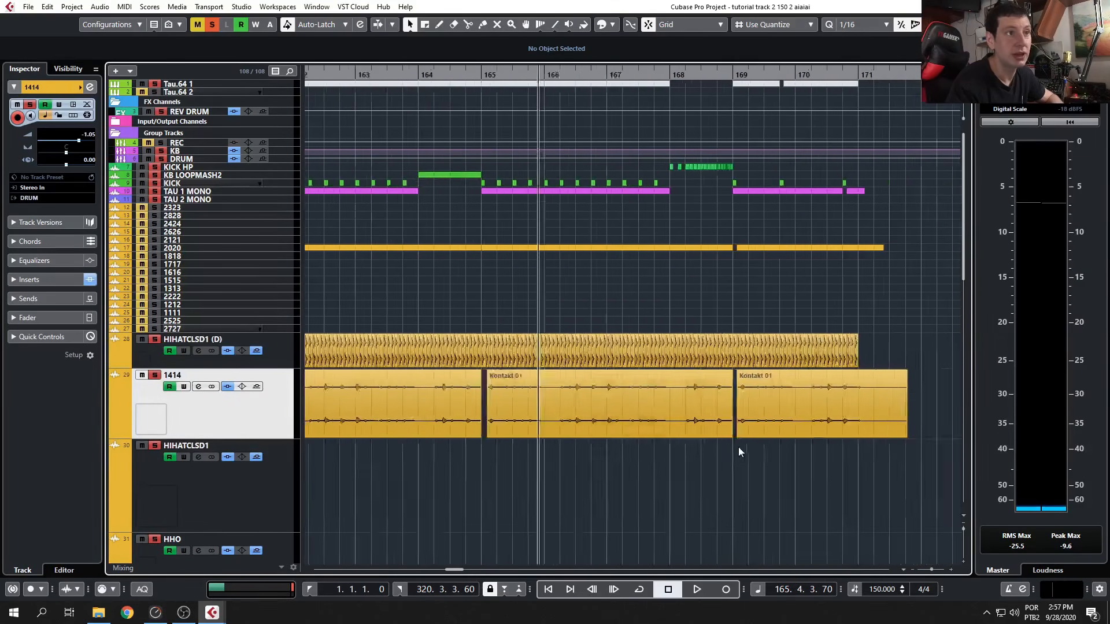
scroll(578, 431, "up", 3)
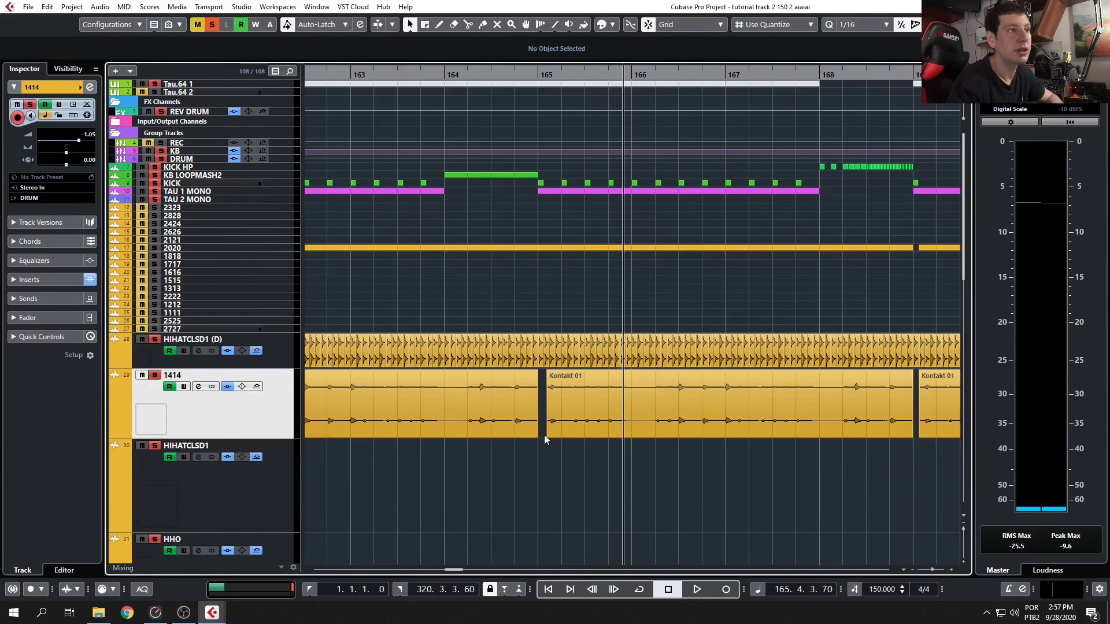
scroll(543, 438, "up", 3)
left_click_drag(533, 437, 514, 438)
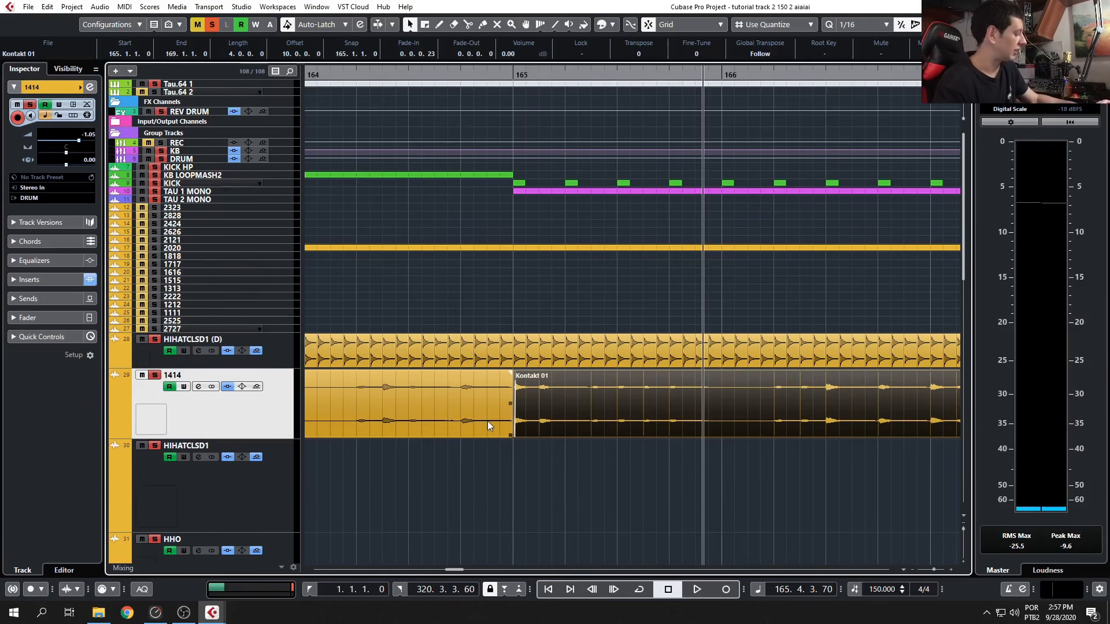
Undo the last start extension of the second Kontakt 01 event on the 1414 track.
key("ctrl+z")
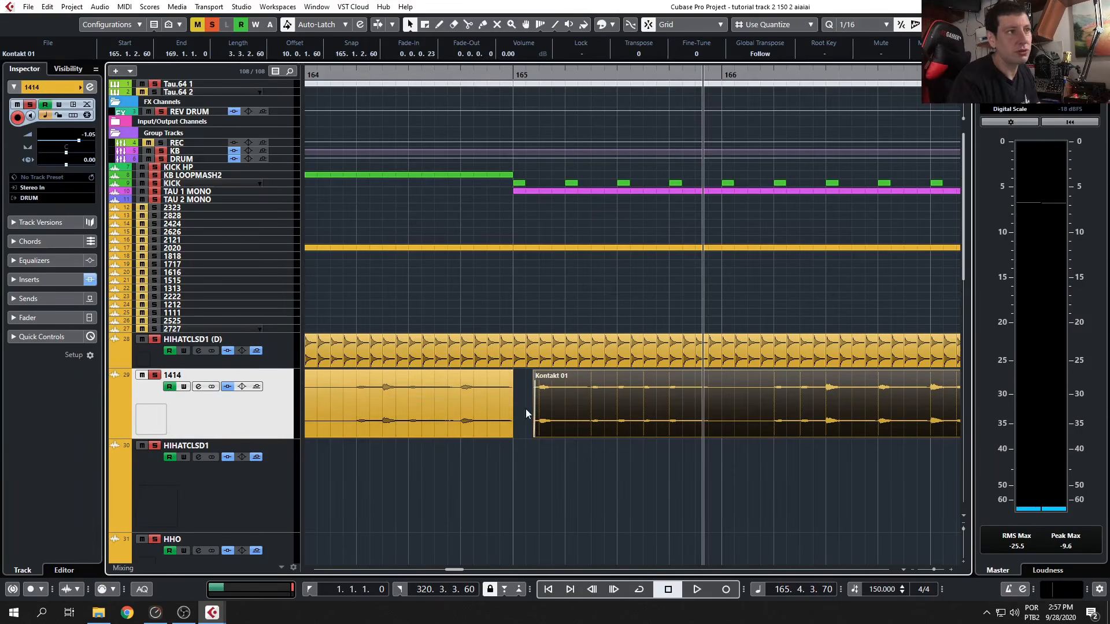
scroll(527, 445, "down", 5)
scroll(527, 445, "up", 5)
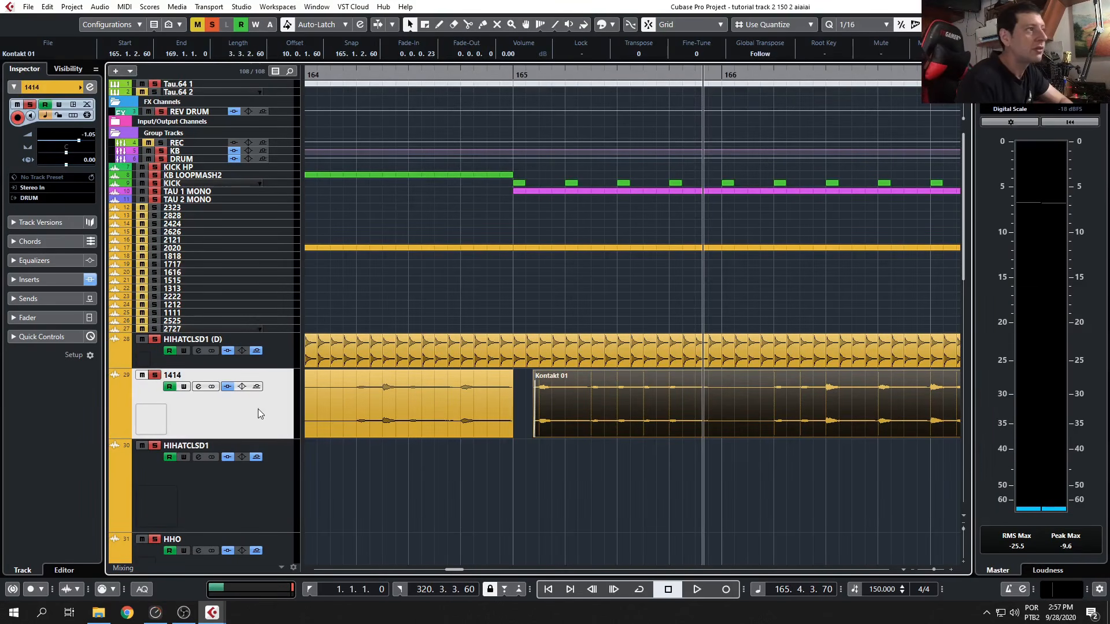
Examine the low-cut curve in the 1414 track's FabFilter Pro-Q 2 insert, closing the plug-in and channel settings windows when done.
left_click(199, 387)
left_click_drag(202, 394, 205, 322)
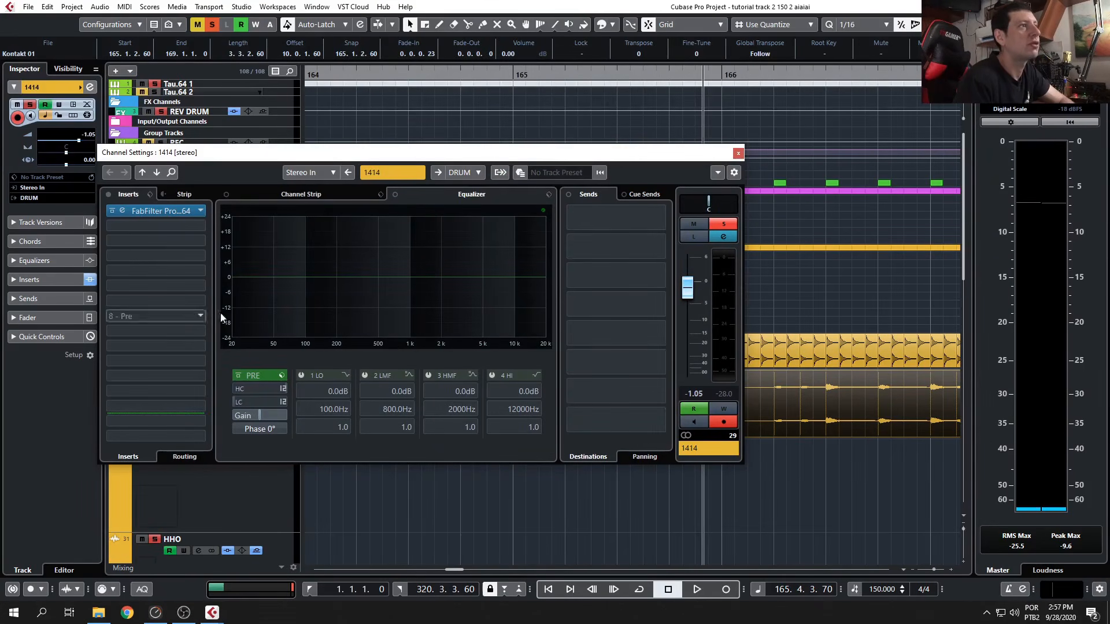
mouse_move(218, 156)
left_mouse_down()
mouse_move(238, 213)
mouse_move(221, 145)
mouse_move(121, 106)
mouse_move(225, 140)
left_mouse_up()
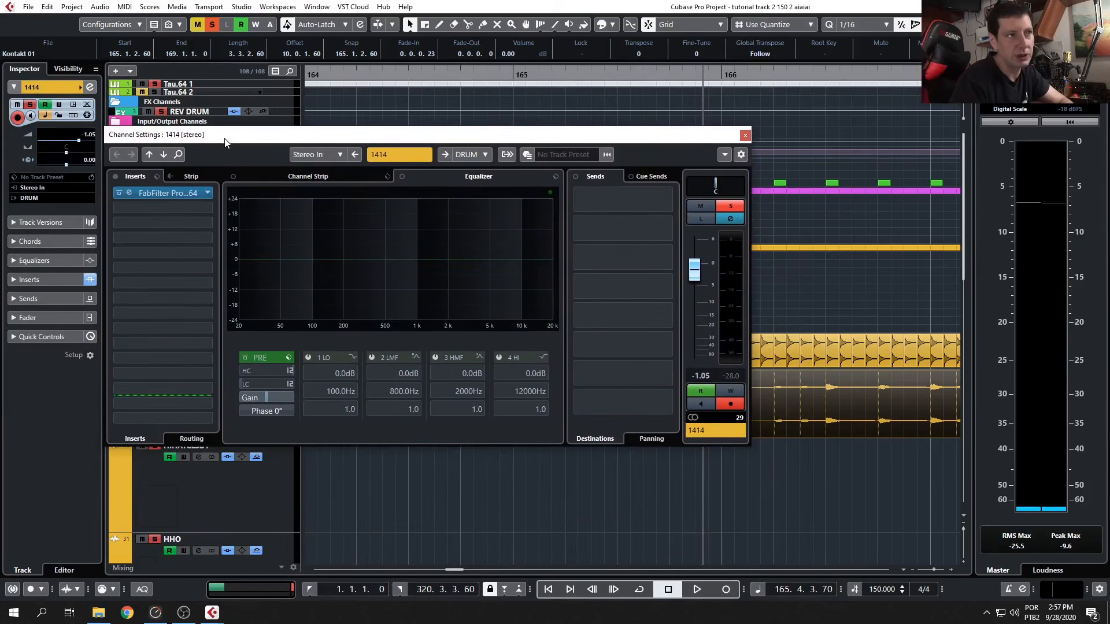
left_click(163, 192)
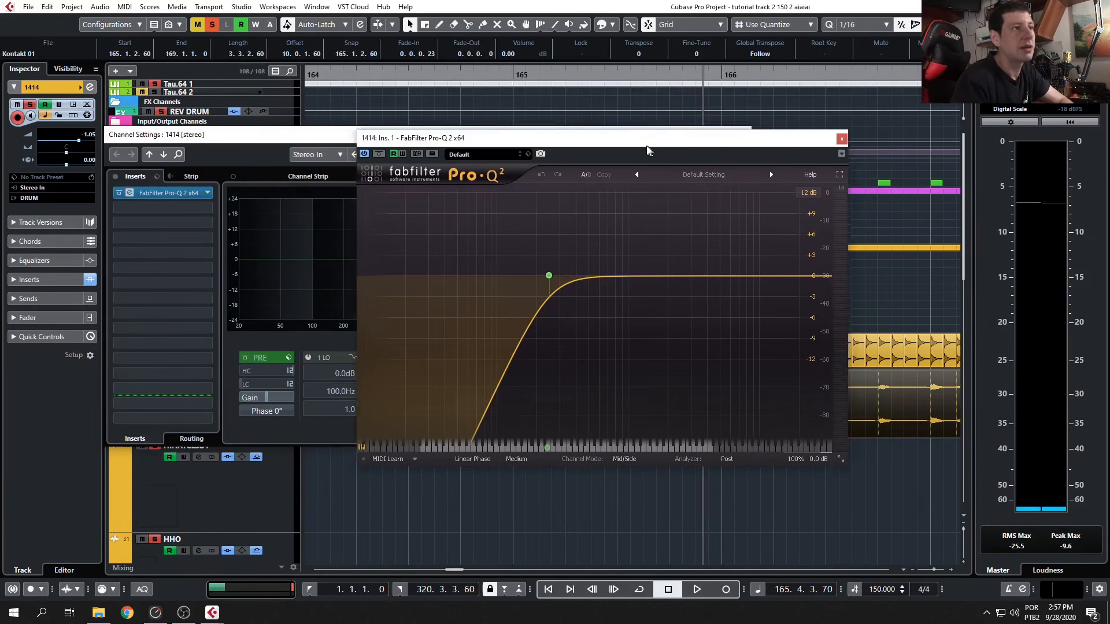
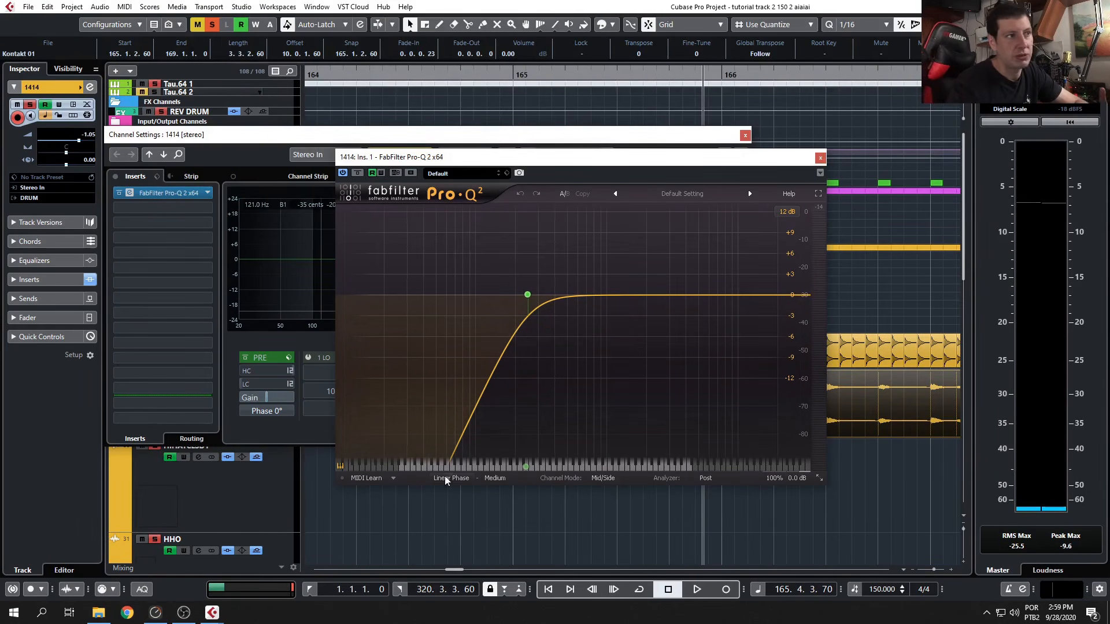
left_click(819, 159)
left_click(745, 136)
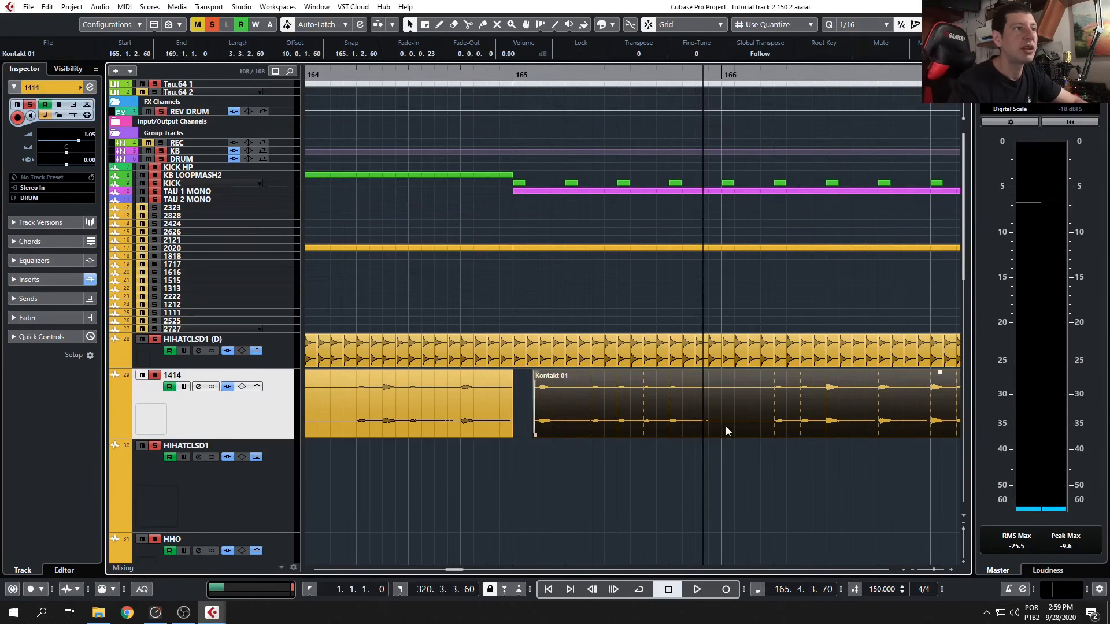
Examine how the 1414, HIHATCLSD1 (D) and CRASH events line up between about bars 151 and 172.
key("g")
key("g")
key("g")
key("g")
key("h")
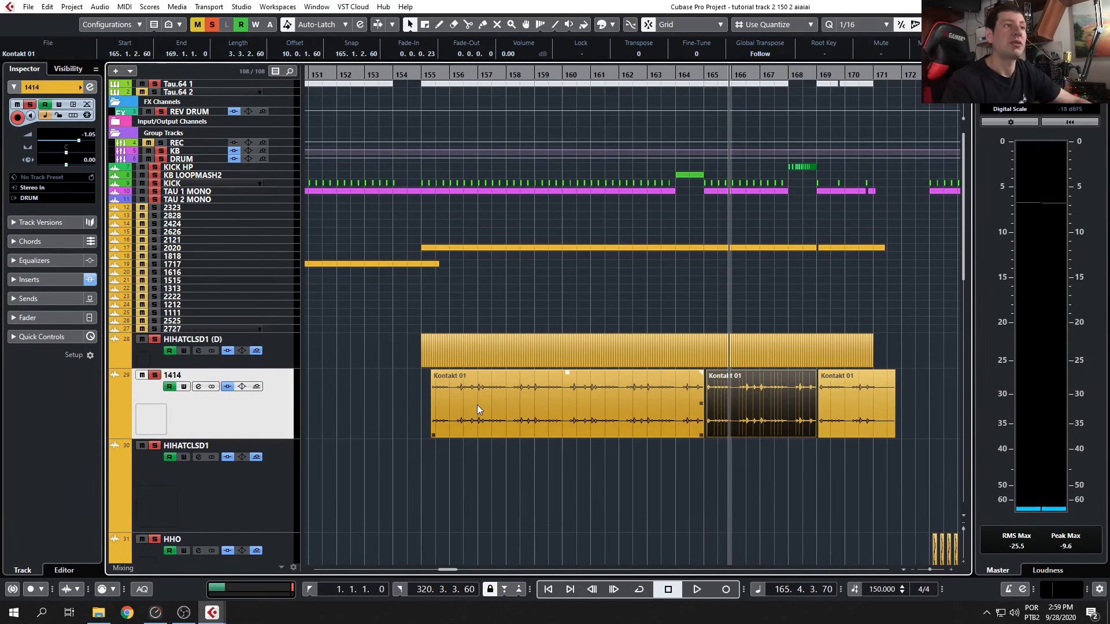
scroll(694, 399, "down", 6)
scroll(758, 408, "up", 3)
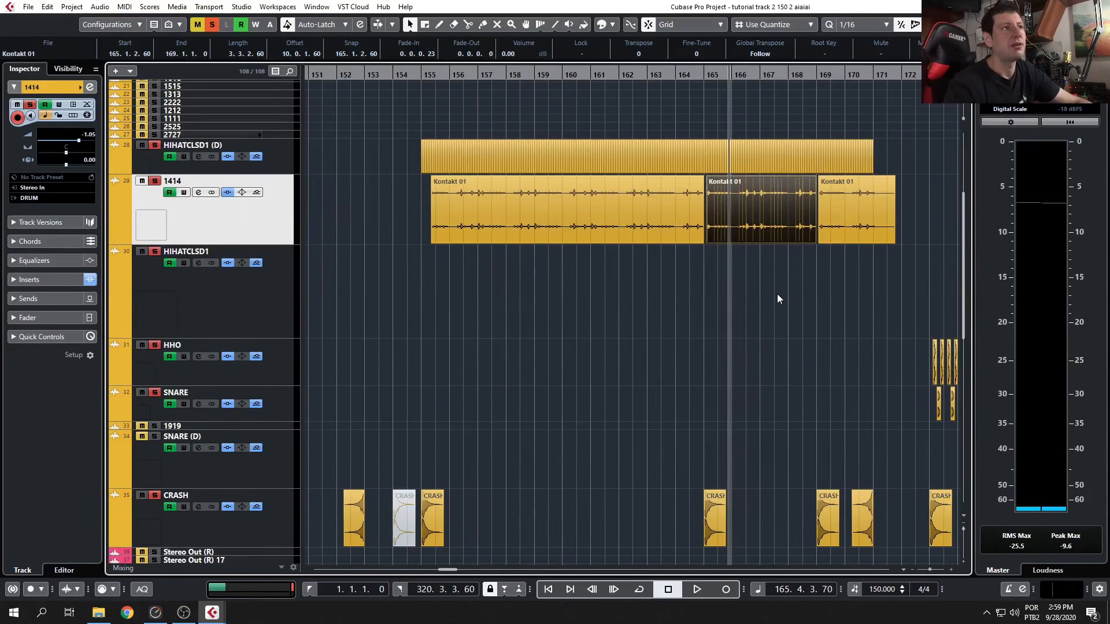
scroll(809, 311, "up", 3)
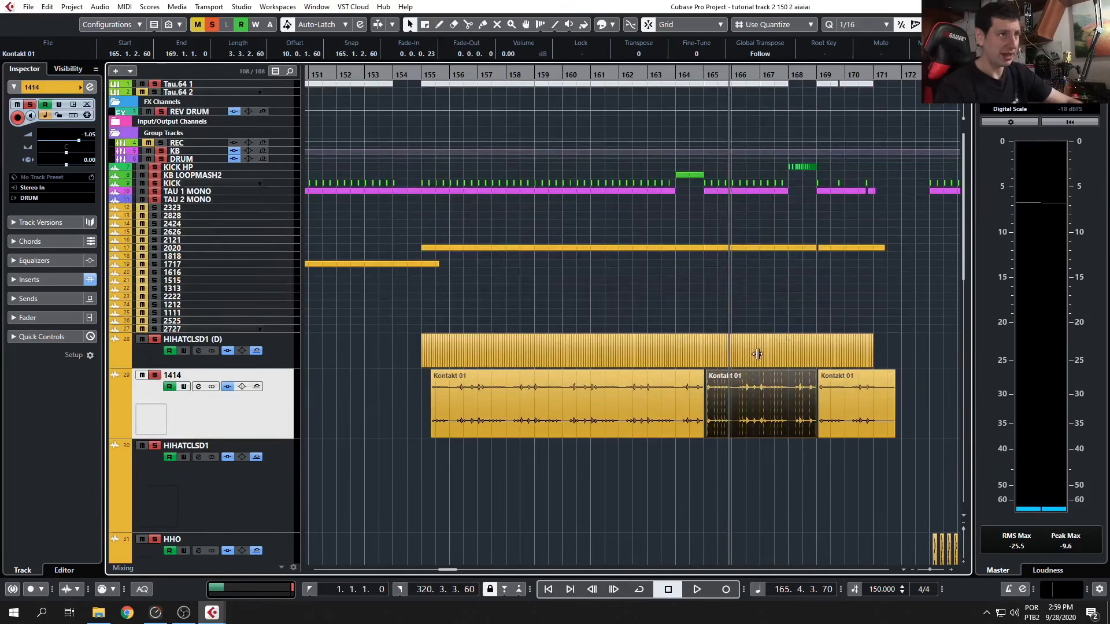
scroll(751, 324, "down", 3)
scroll(699, 326, "down", 3)
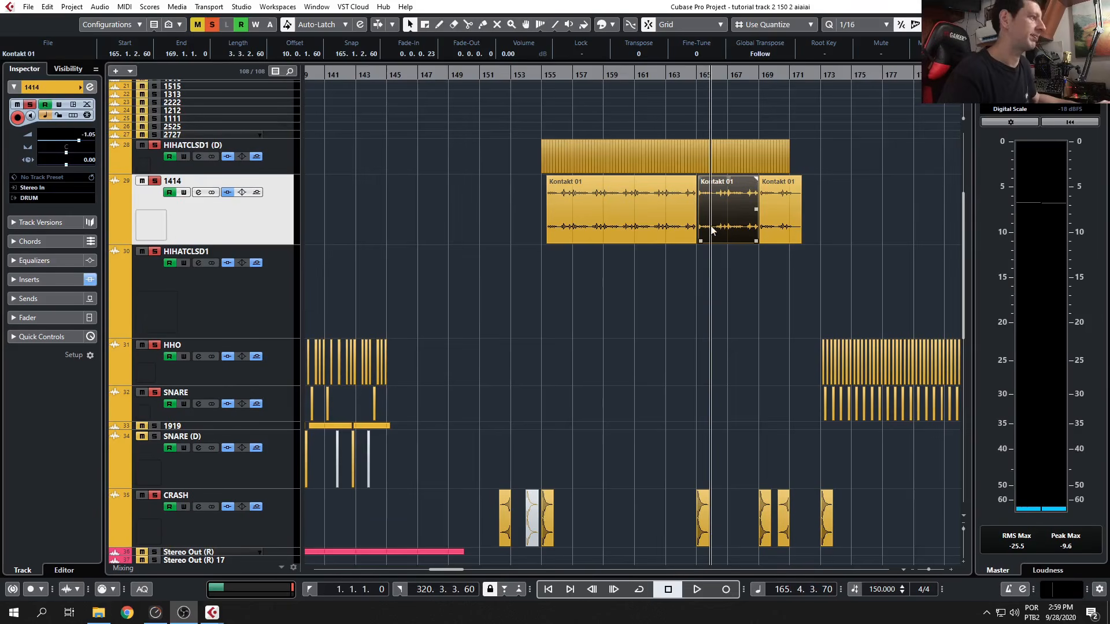
Play the soloed hi-hat, 1414 and crash tracks from about bar 155 and stop playback around bar 172.
left_click(534, 77)
key("space")
scroll(547, 227, "down", 3)
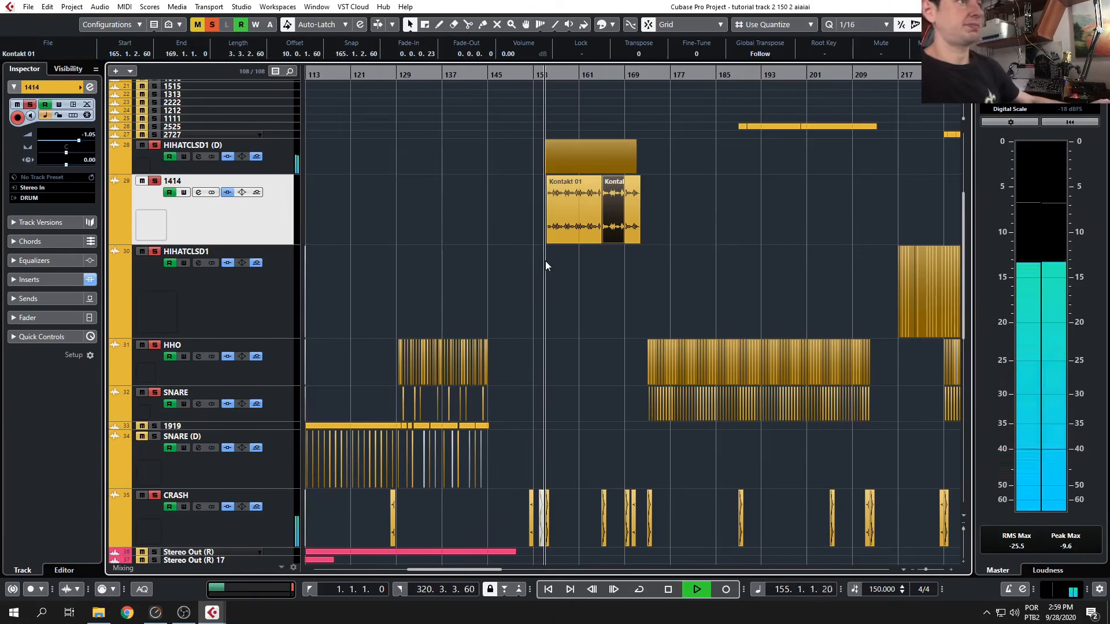
scroll(547, 249, "down", 1)
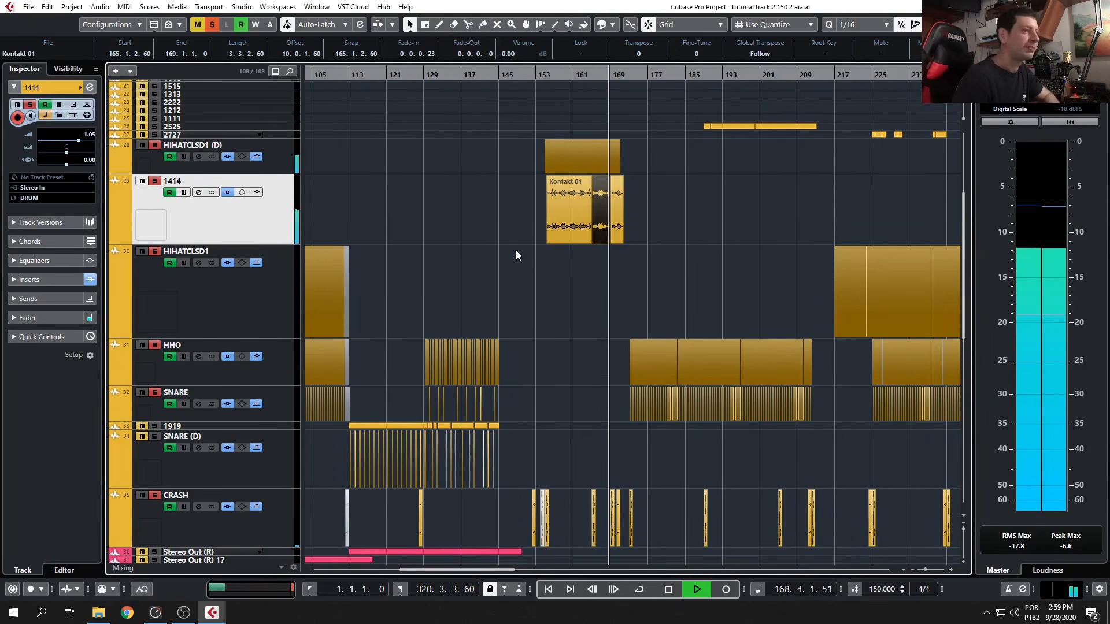
scroll(608, 287, "up", 3)
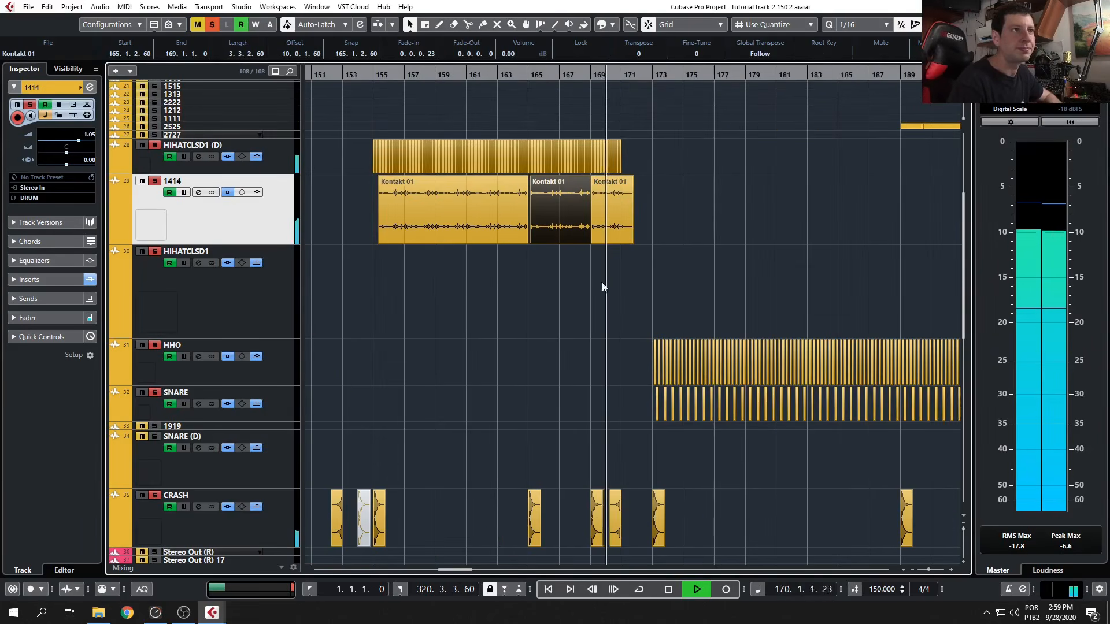
scroll(597, 282, "down", 2)
scroll(583, 293, "down", 4)
scroll(583, 293, "down", 2)
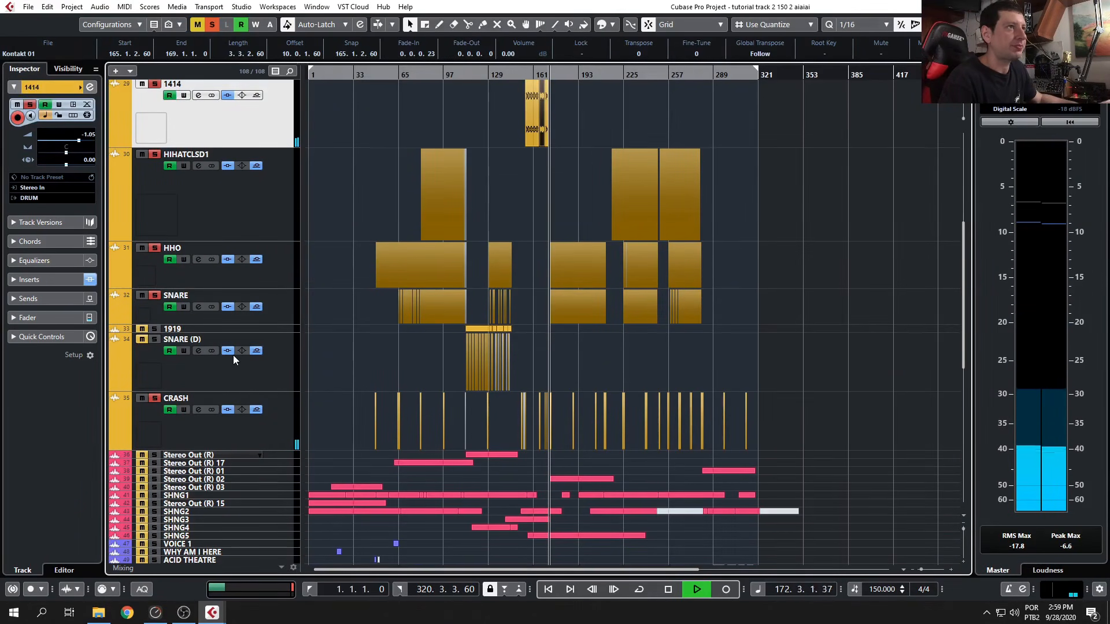
key("space")
Add the SNARE (D) and 1919 tracks to the solo and select the 1919 track.
left_click(154, 339)
left_click(155, 329)
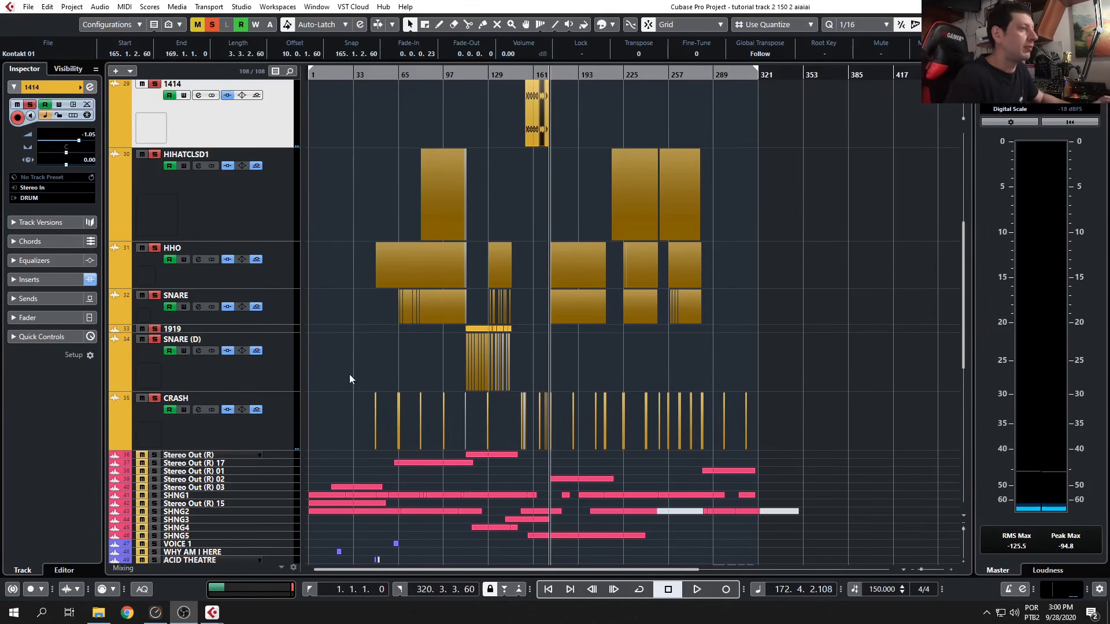
left_click(292, 329)
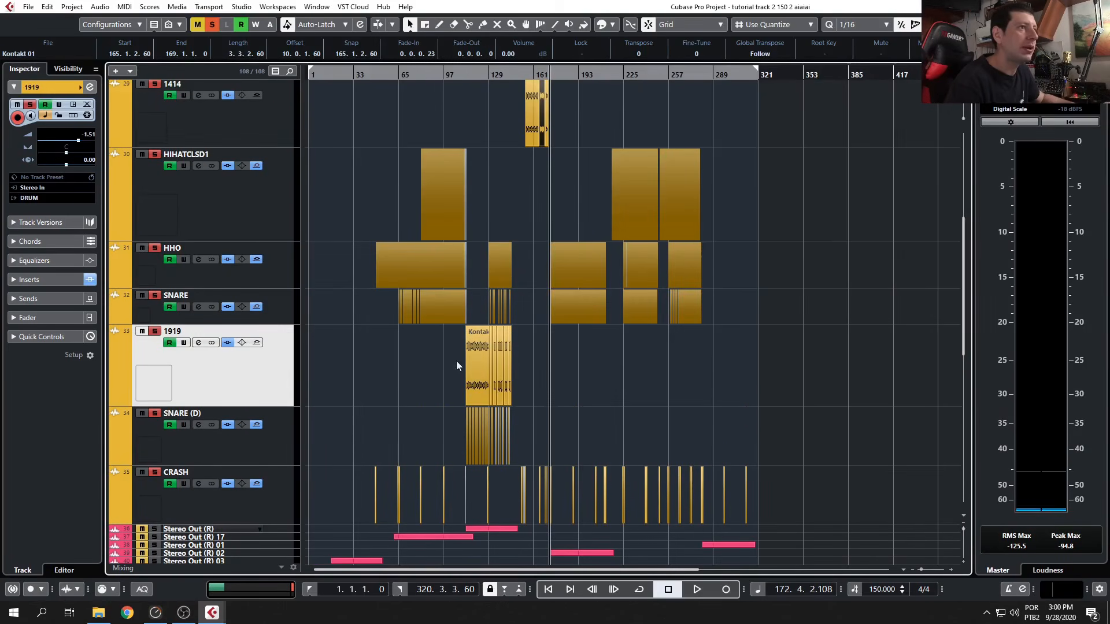
scroll(467, 374, "up", 4)
scroll(467, 374, "up", 5)
scroll(495, 370, "down", 4)
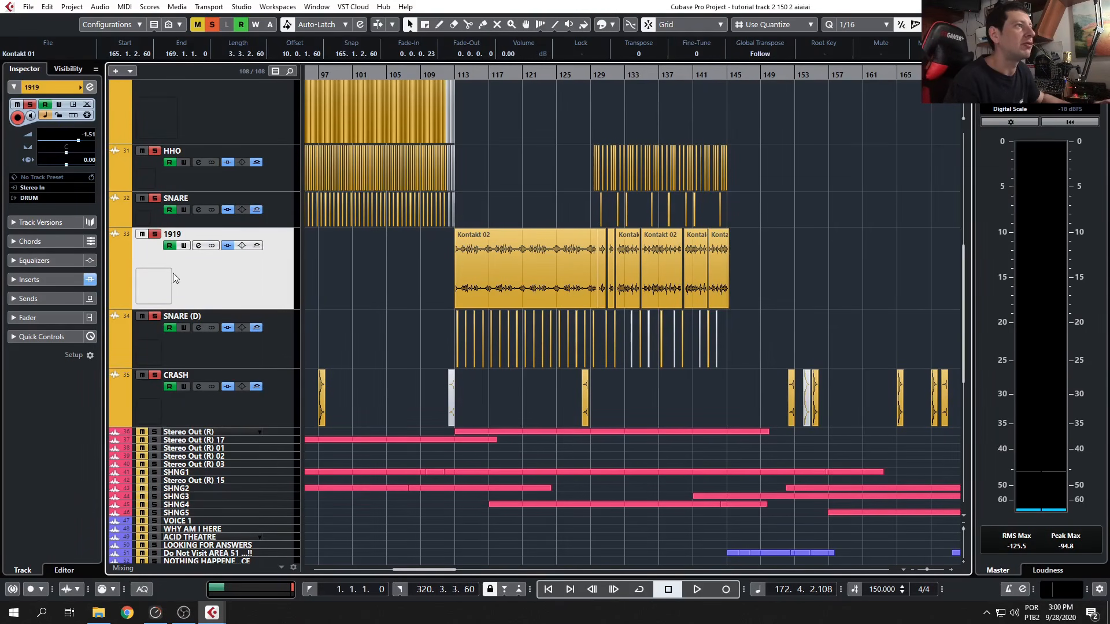
key("alt+Tab")
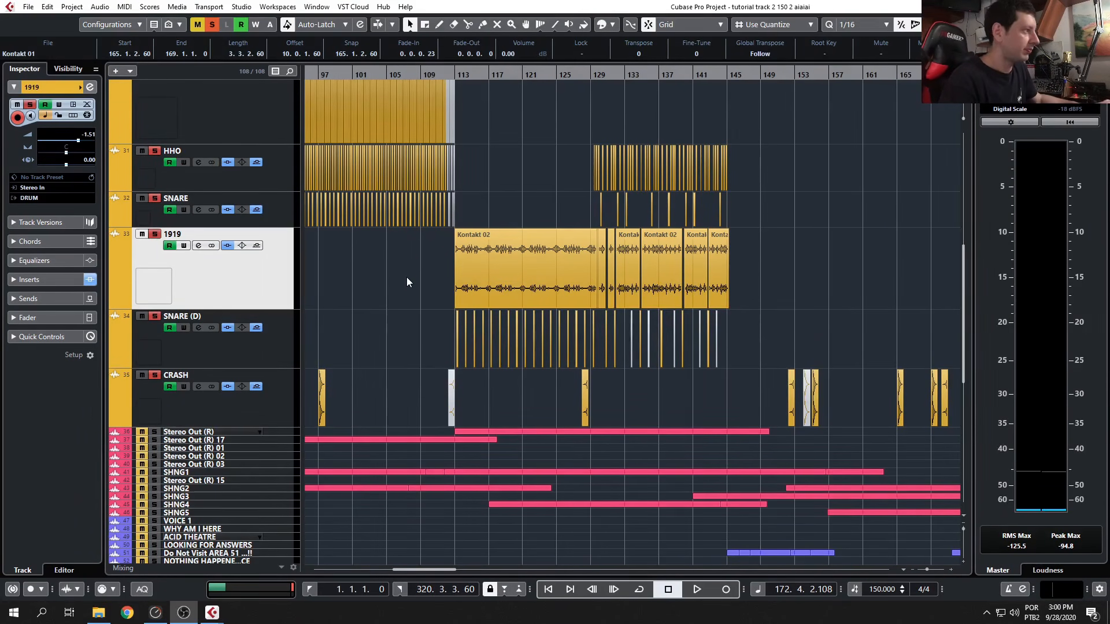
key("alt+Tab")
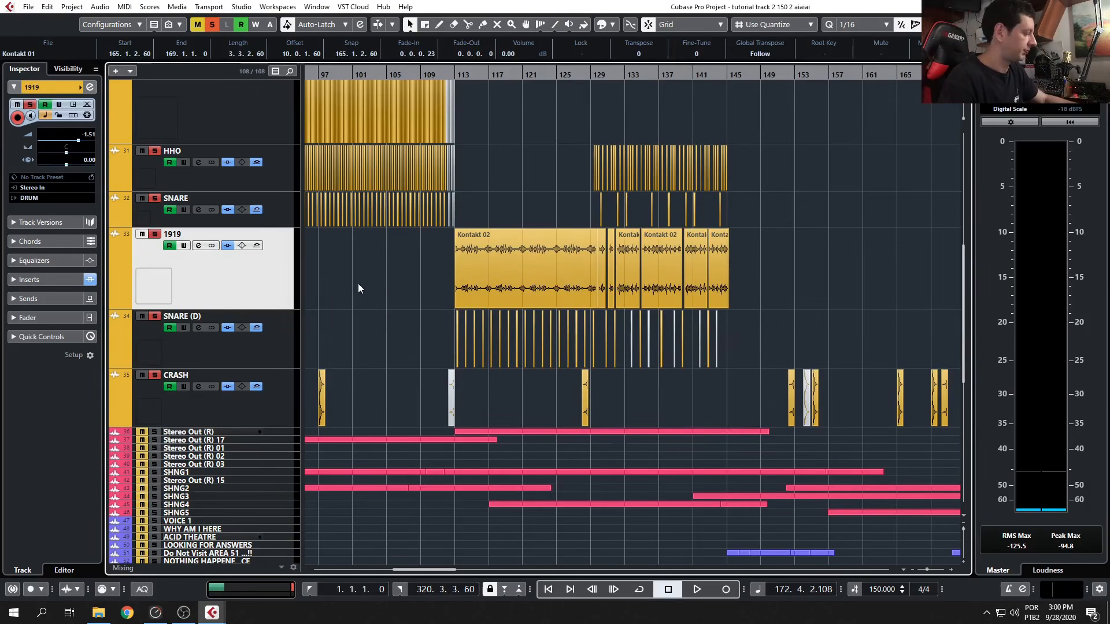
Audition the first Kontakt 02 event on the 1919 track from several positions using the Play tool.
key("9")
left_click(458, 270)
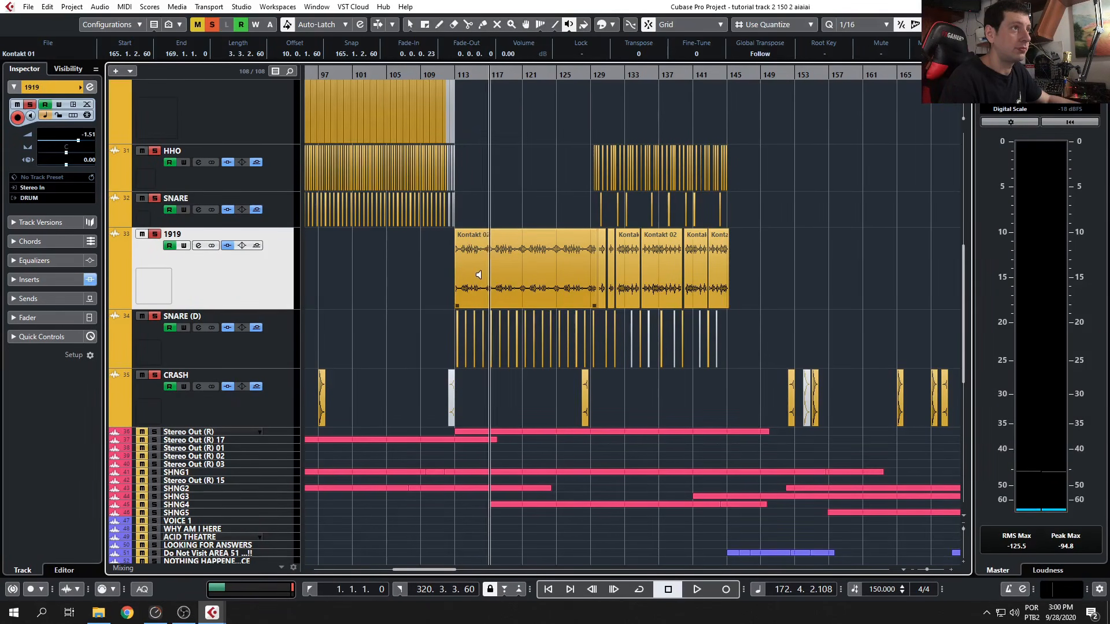
left_click(513, 263)
left_click(525, 264)
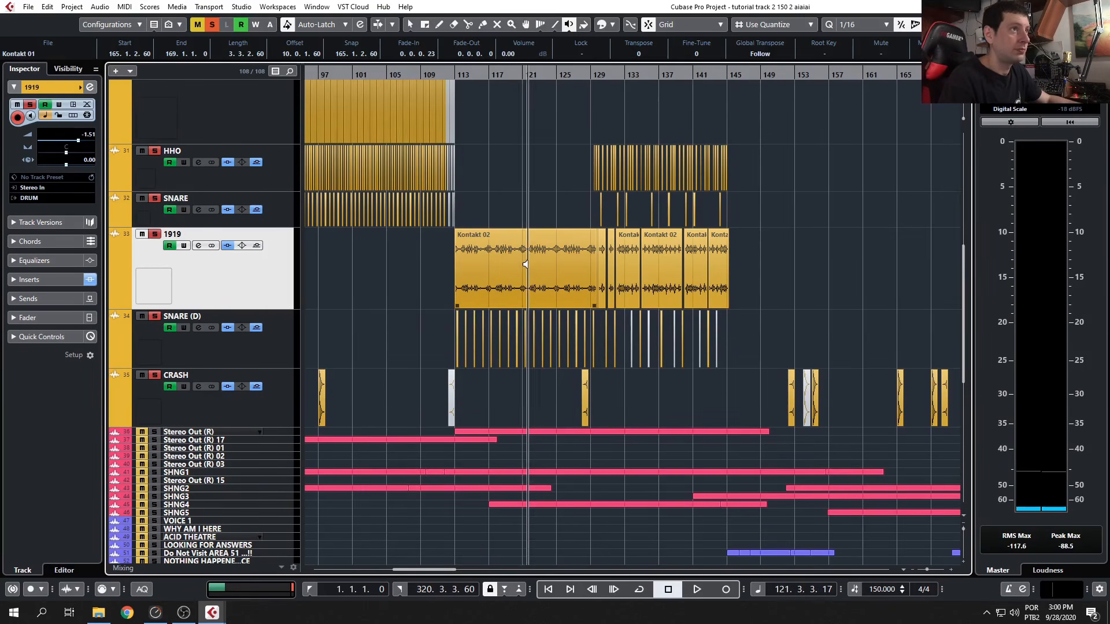
Open the FabFilter Pro-Q 2 insert from the 1919 track's channel settings, leaving only the plug-in window open to examine its curve.
left_click(198, 246)
left_click_drag(298, 137, 272, 111)
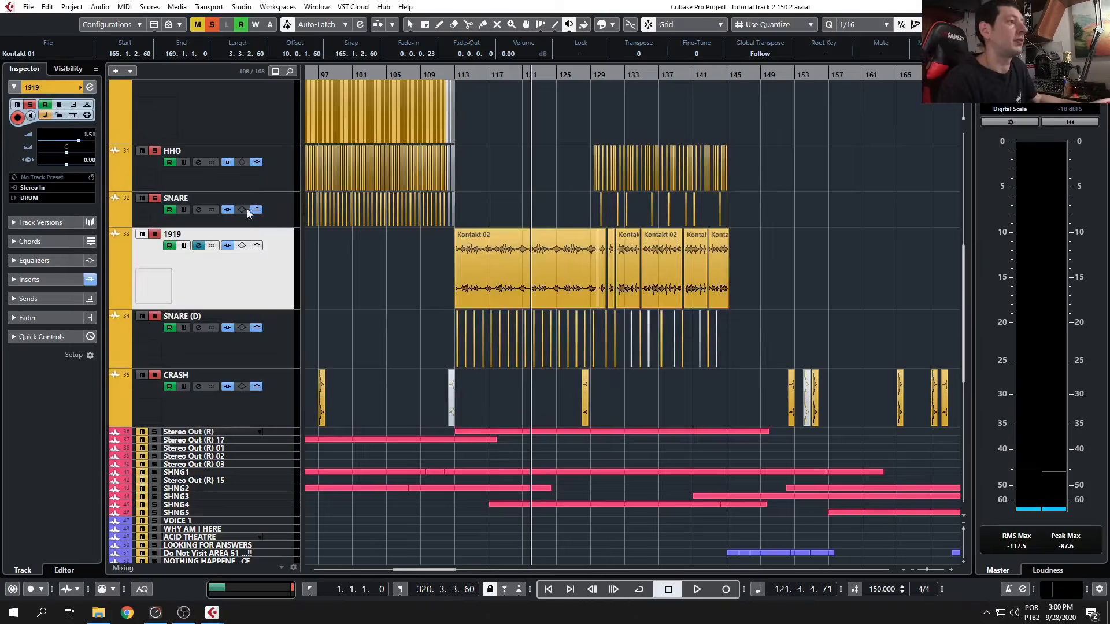
left_click(184, 613)
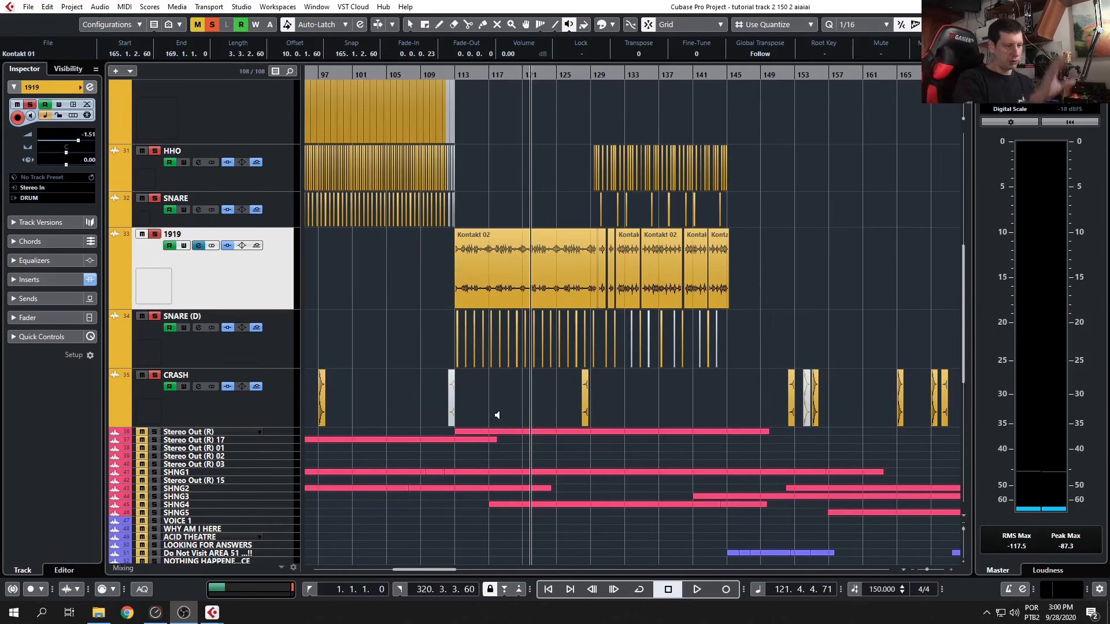
left_click(199, 246)
left_click(157, 171)
left_click(184, 172)
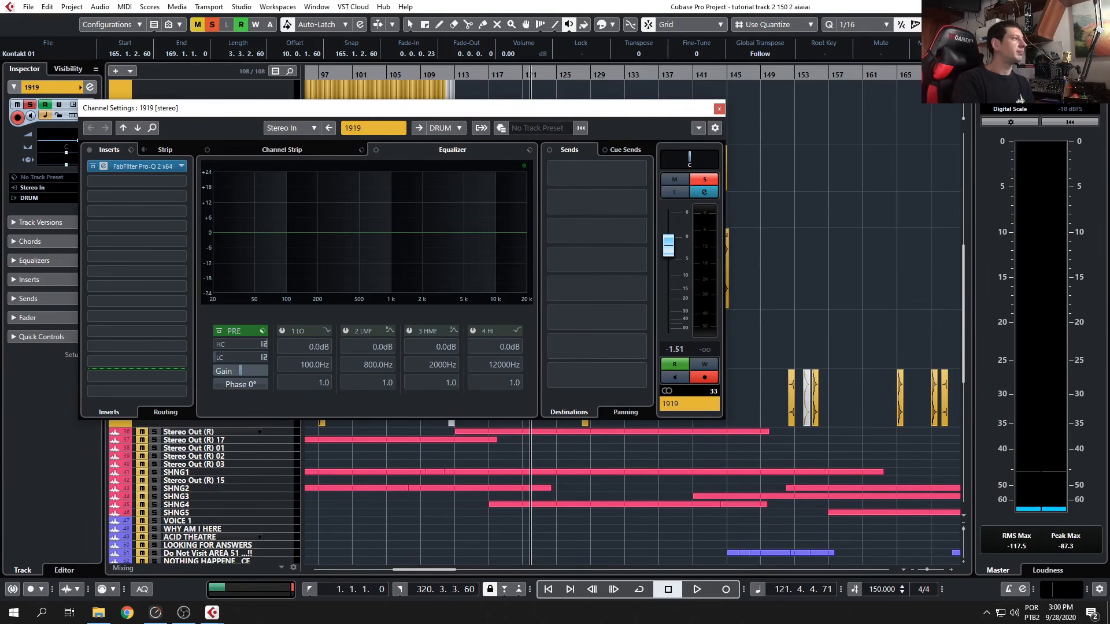
left_click(103, 166)
left_click_drag(367, 123, 790, 224)
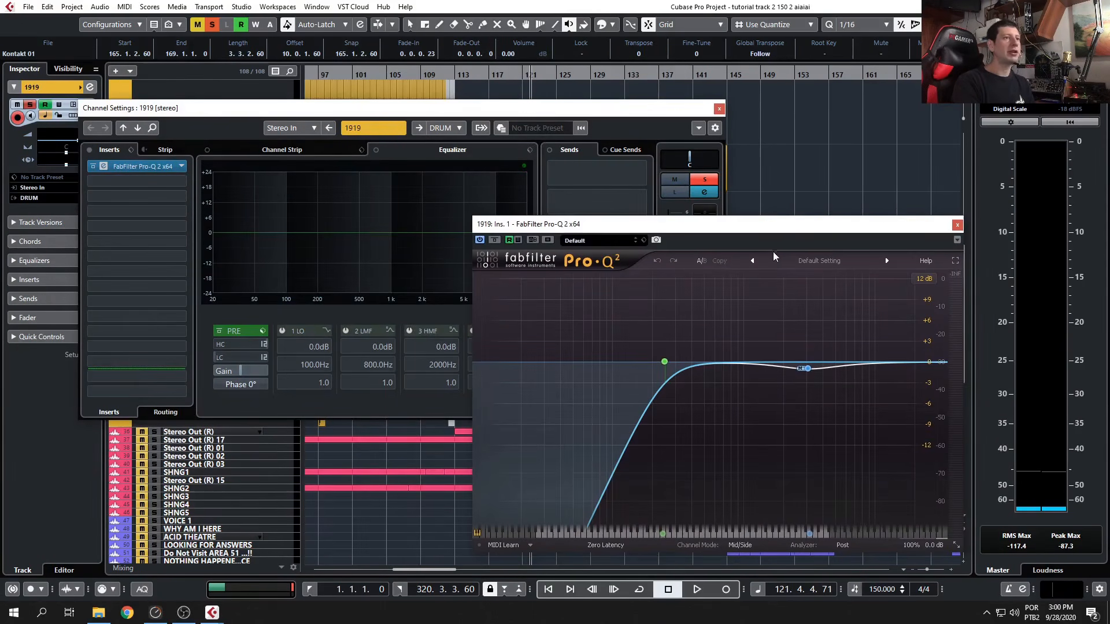
left_click(719, 109)
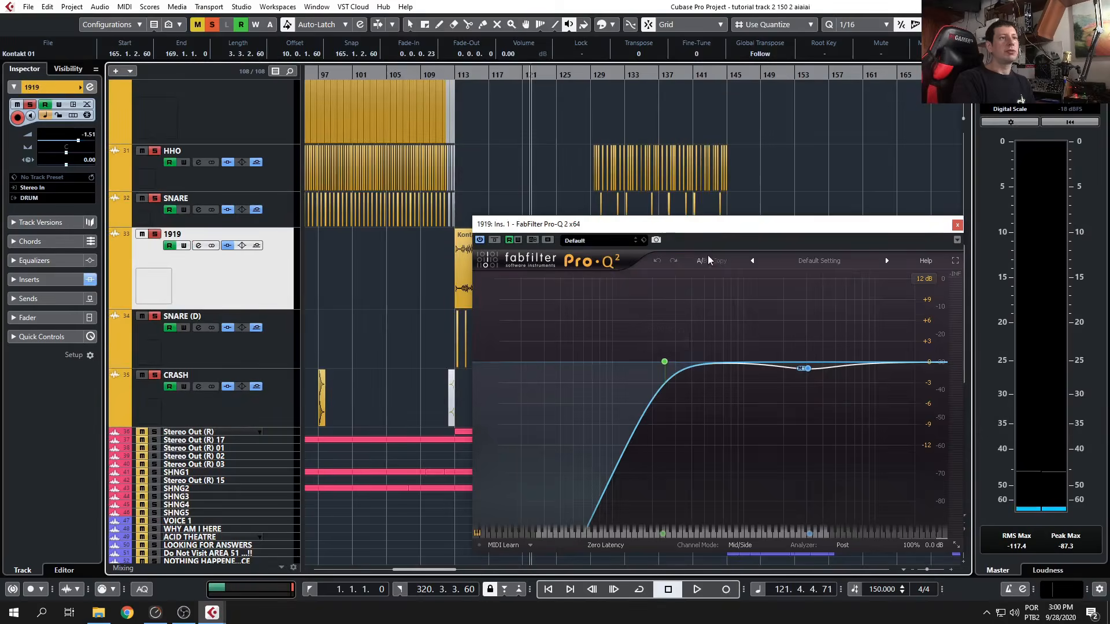
left_click_drag(708, 236, 565, 166)
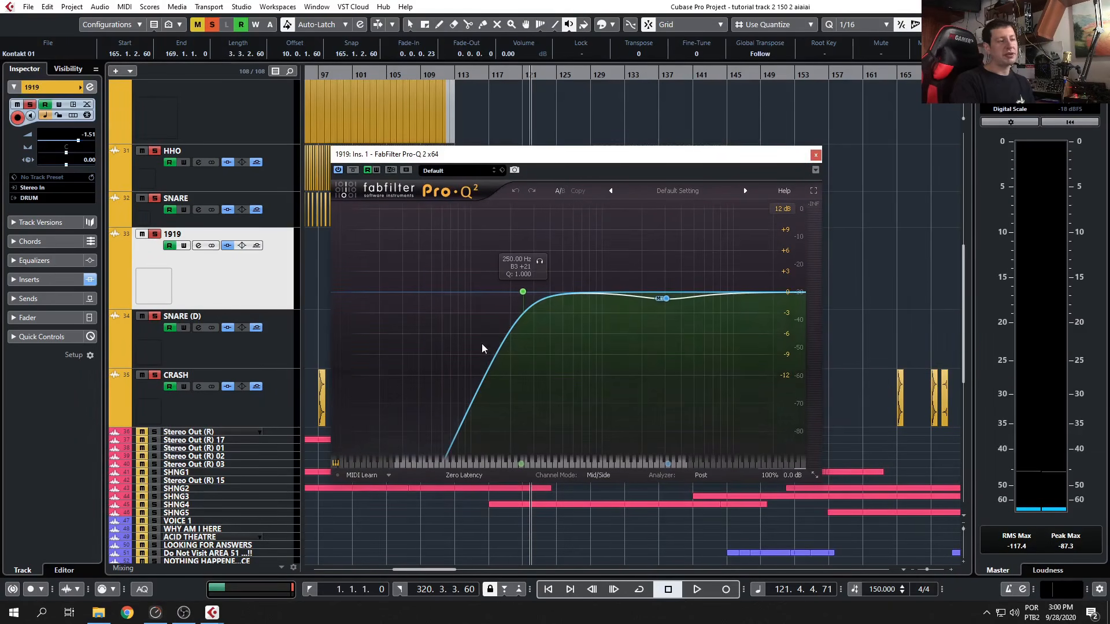
Move the Pro-Q 2 window clear of the arrangement and examine the 1919 events' gaps against the SNARE (D) hits between about bars 113 and 145.
left_click_drag(561, 159, 104, 12)
scroll(559, 287, "up", 6)
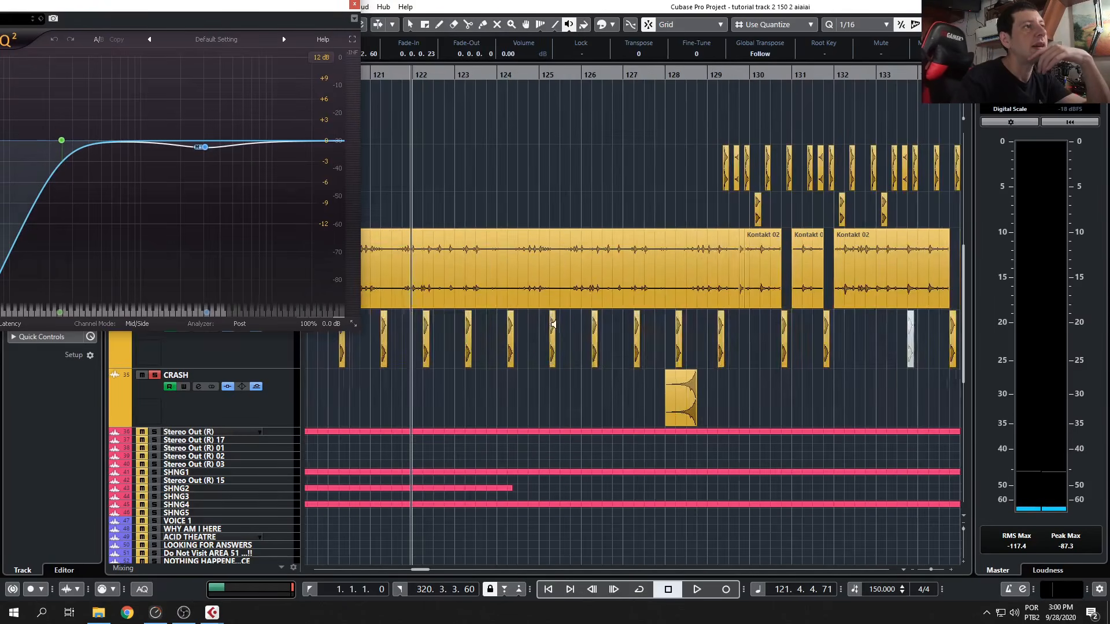
scroll(509, 332, "down", 5)
scroll(457, 341, "up", 8)
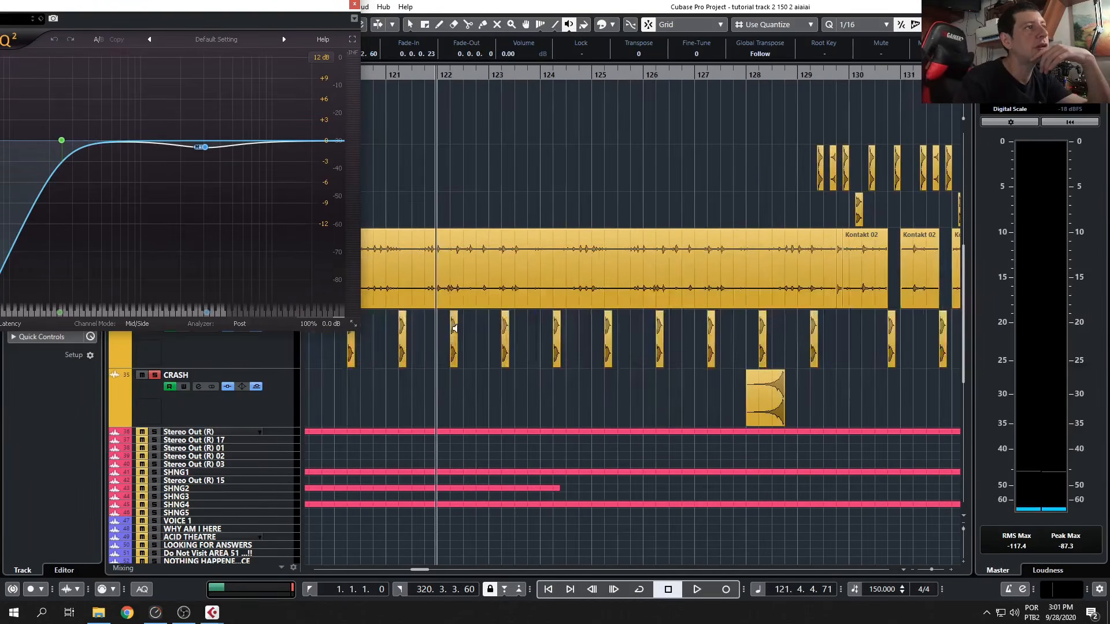
scroll(445, 357, "down", 6)
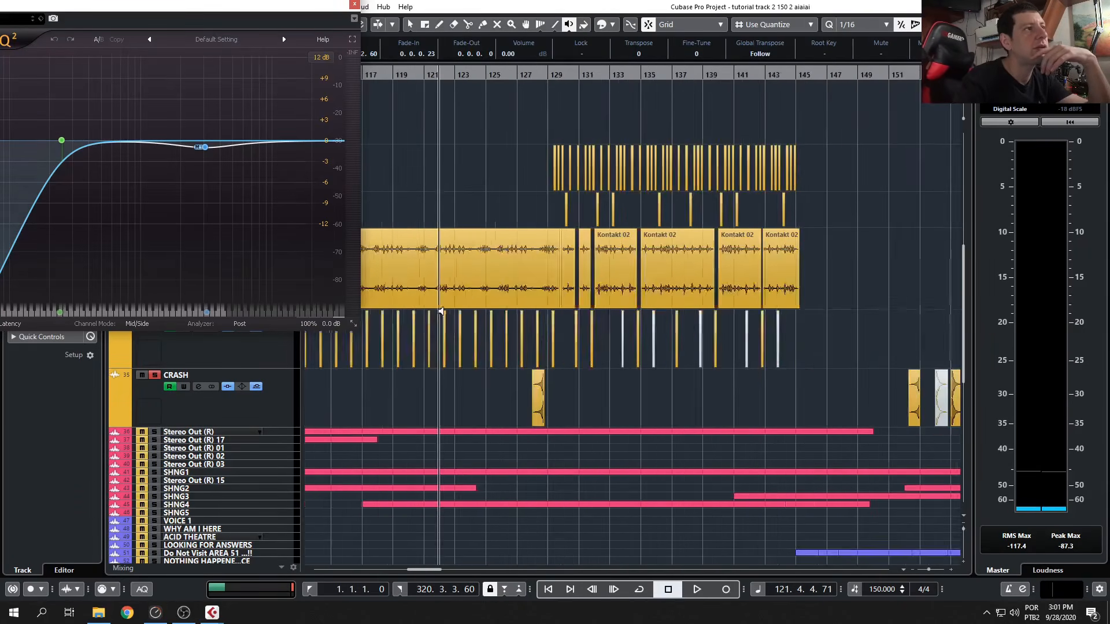
scroll(404, 324, "up", 6)
scroll(498, 317, "down", 14)
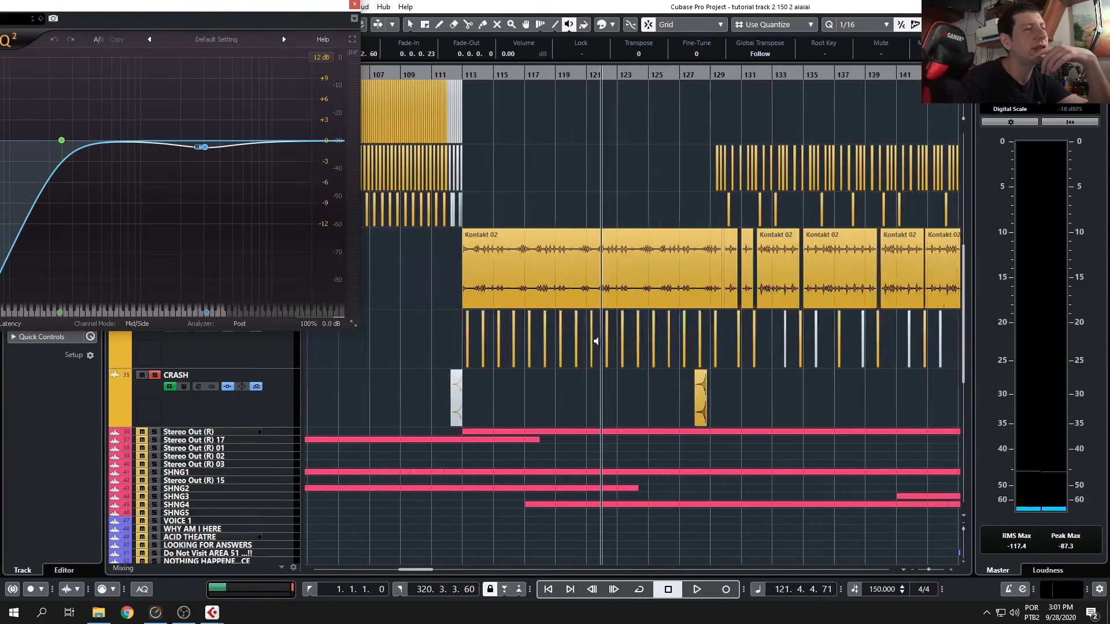
scroll(722, 359, "up", 10)
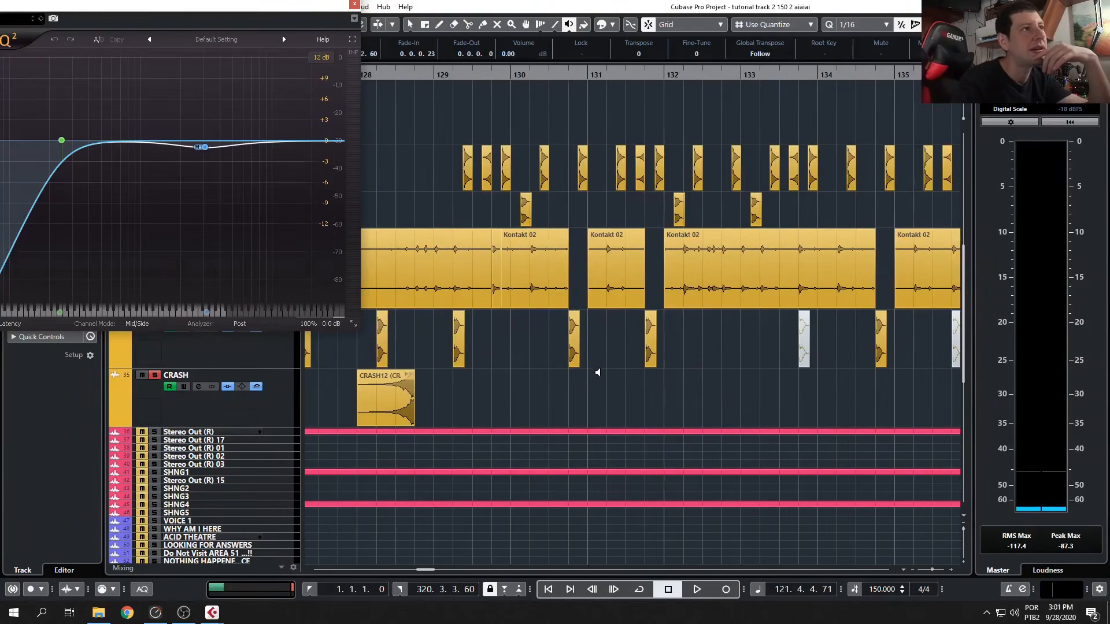
scroll(592, 369, "down", 4)
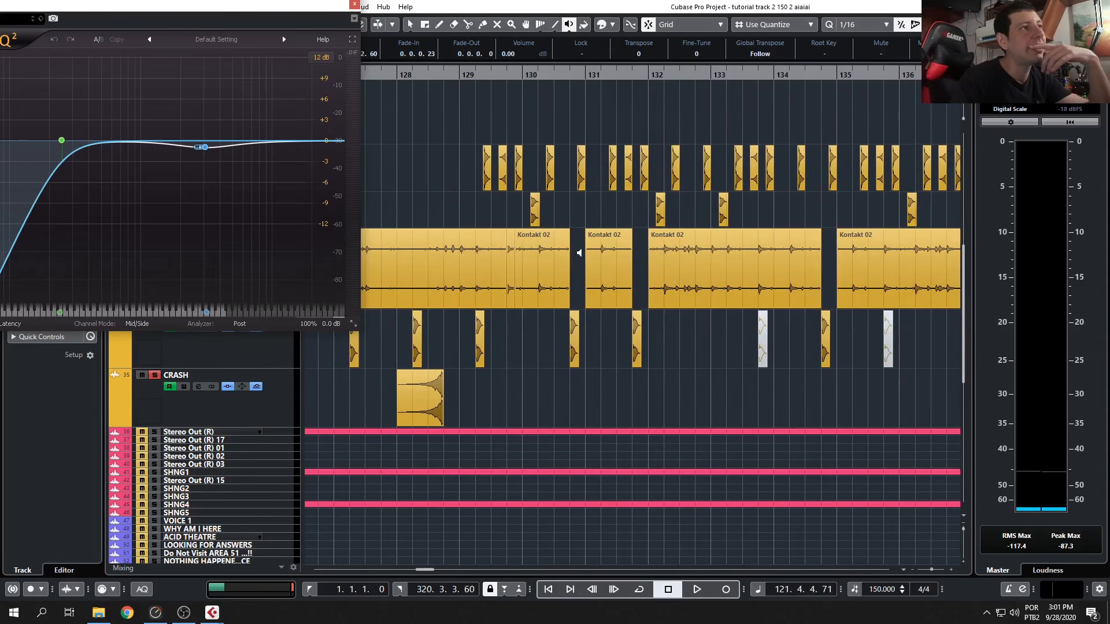
scroll(419, 283, "down", 7)
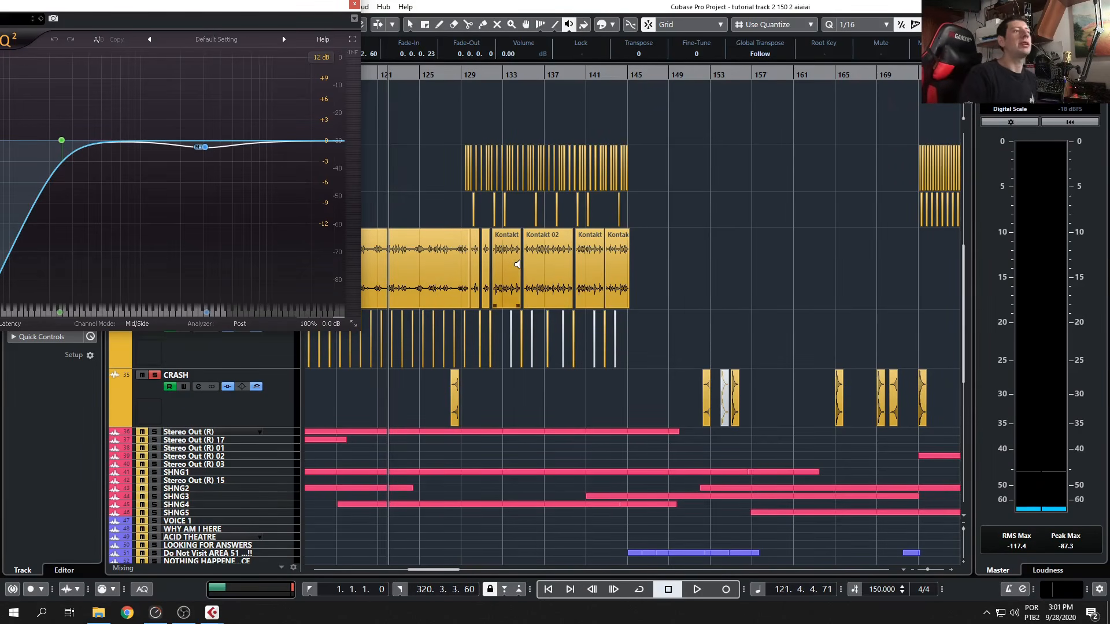
Try extending the start of the Kontakt 02 event at bar 135 back over the SNARE (D) hit, and undo it.
scroll(517, 265, "up", 6)
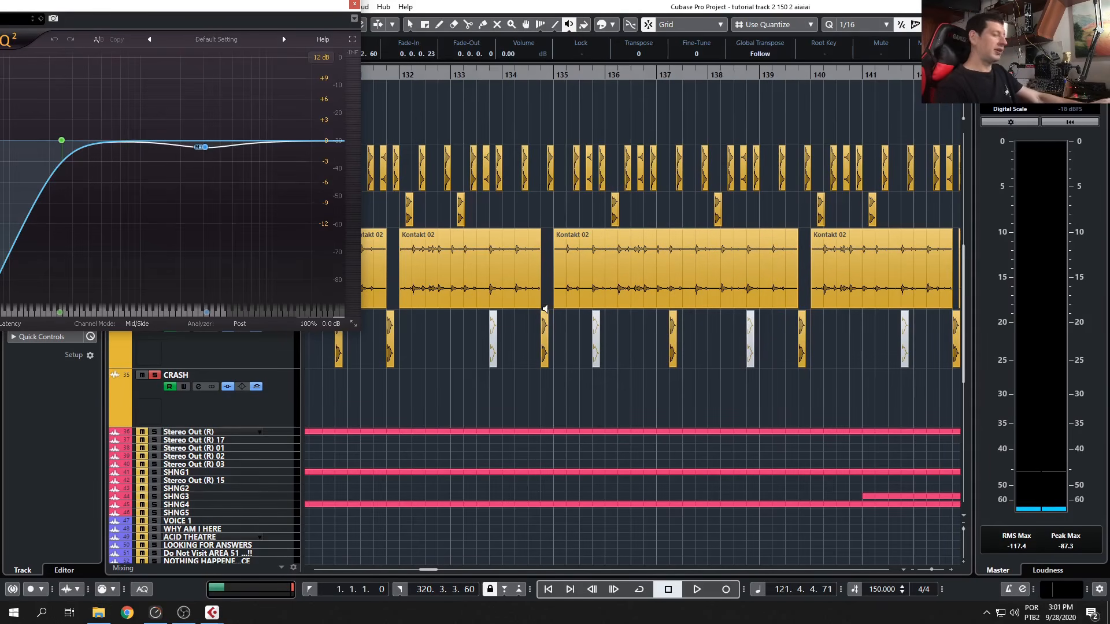
key("1")
left_click_drag(554, 305, 541, 305)
scroll(545, 229, "up", 8)
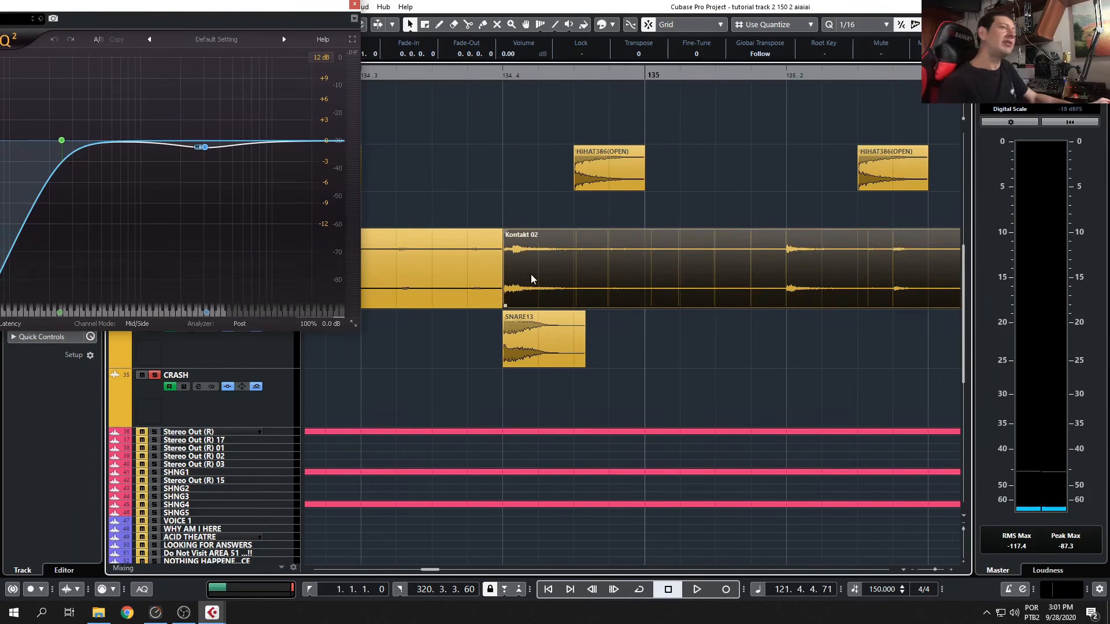
key("ctrl+z")
scroll(531, 278, "down", 8)
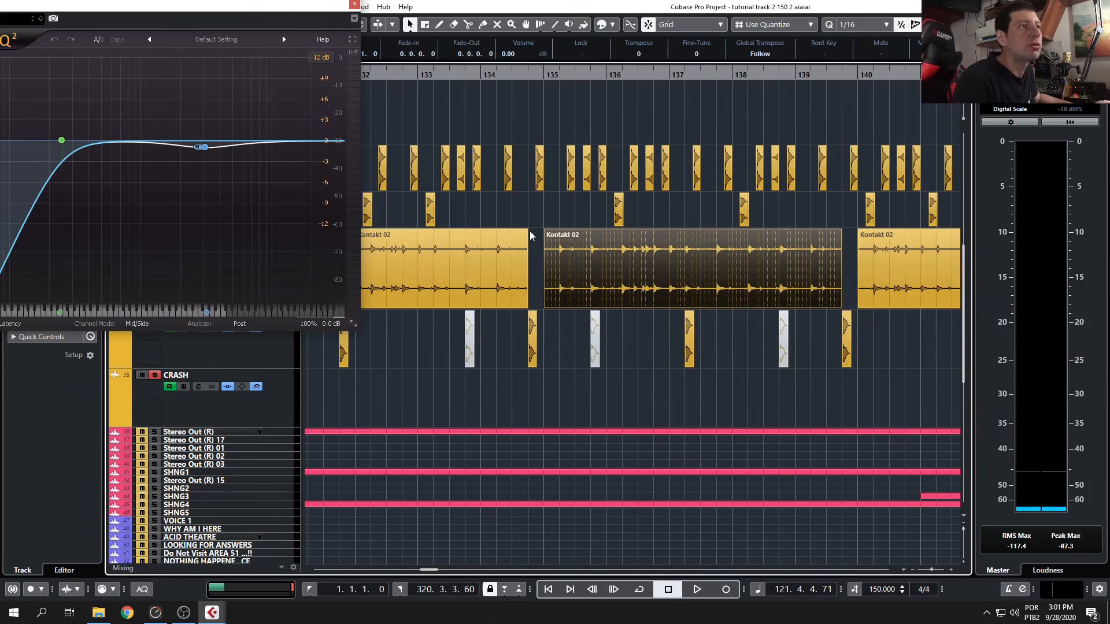
Give the 1919 track's Kontakt 02 event between bars 132 and 134.4 a 0.0.0.8 fade-out and review the neighbouring gaps.
left_click_drag(527, 231, 525, 232)
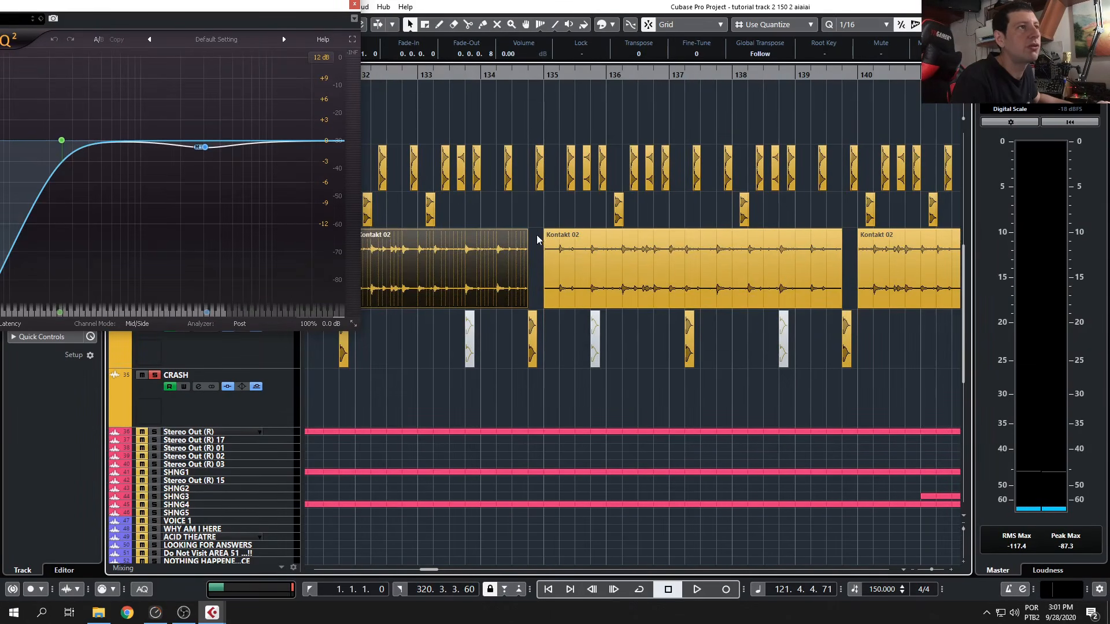
scroll(537, 236, "down", 3)
scroll(539, 274, "left", 2)
scroll(555, 310, "right", 1)
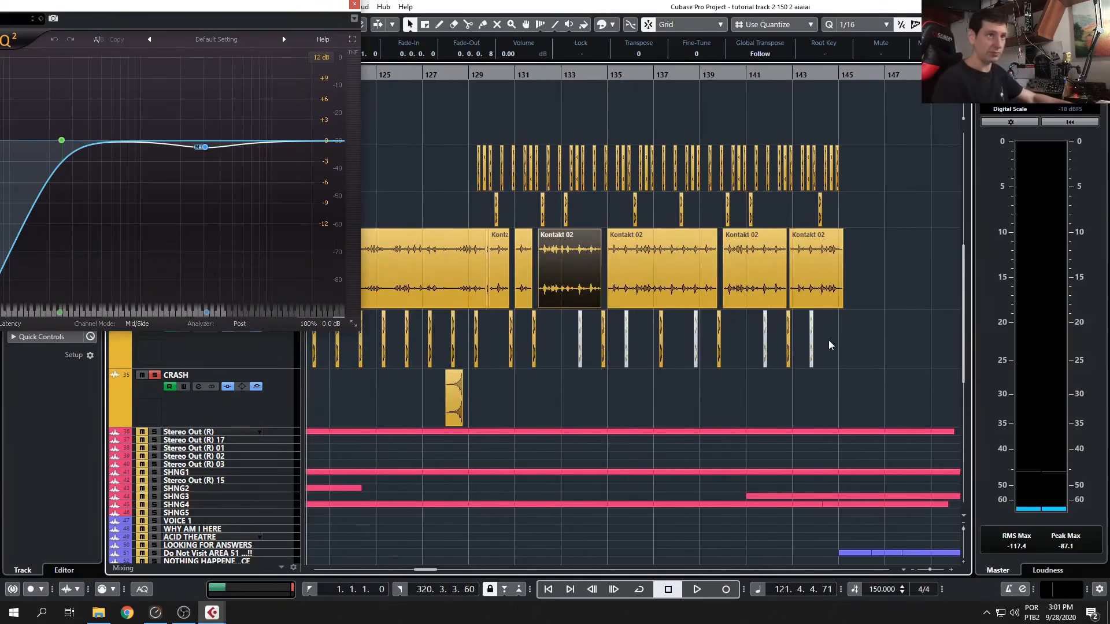
scroll(675, 345, "down", 2)
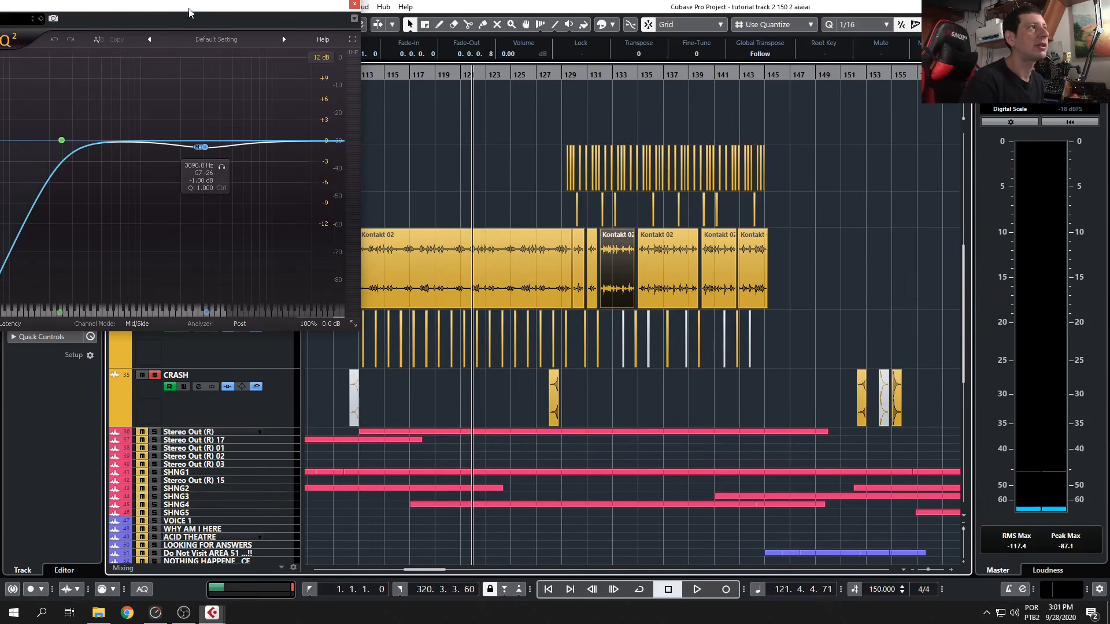
Reposition the Pro-Q 2 window and play the soloed percussion from about bar 121 to examine the 1919 spectrum.
left_click_drag(187, 7, 244, 38)
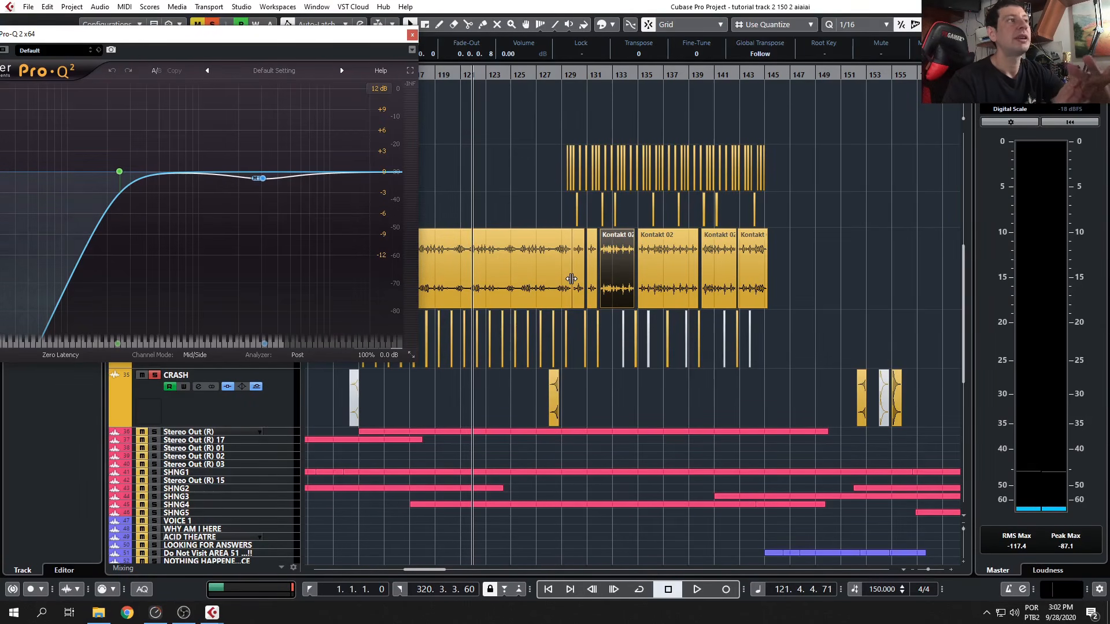
left_click(169, 172)
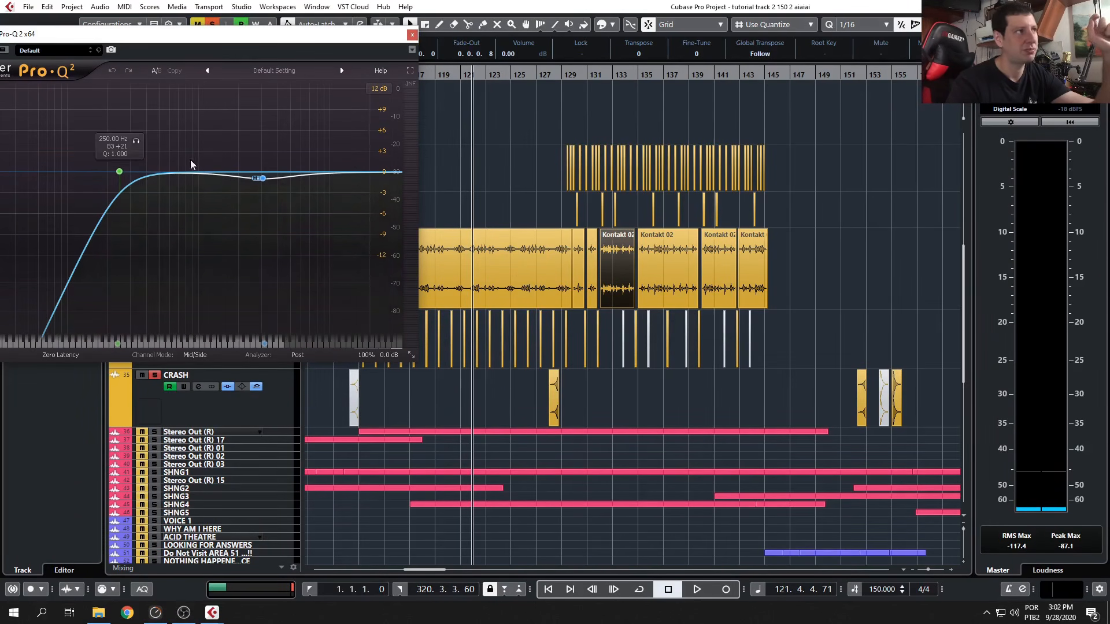
key("Delete")
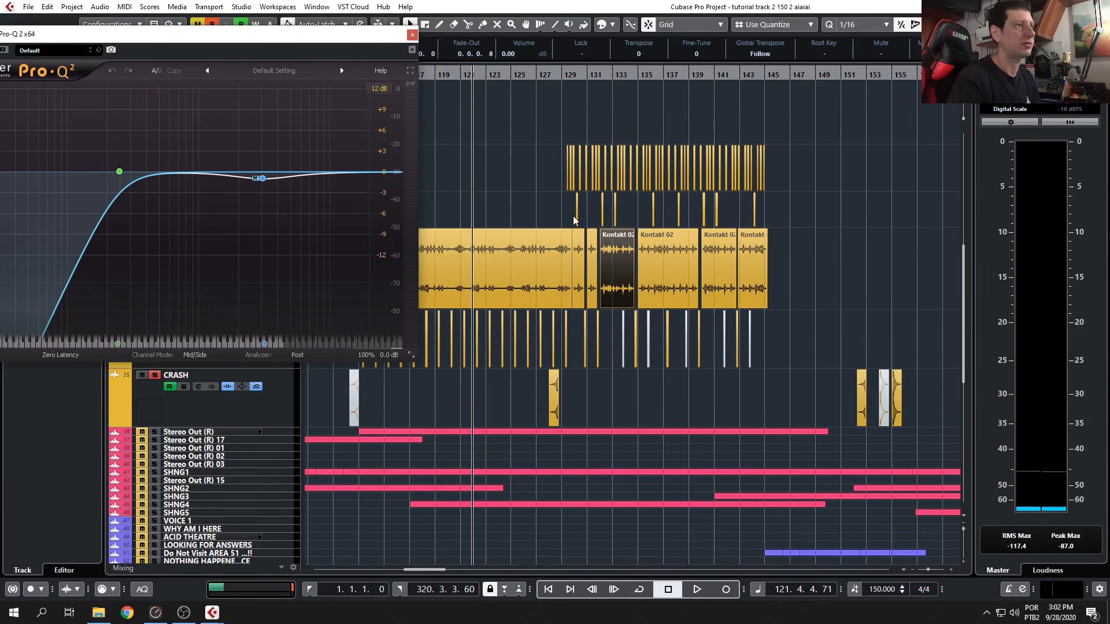
left_click(184, 612)
left_click(402, 258)
key("space")
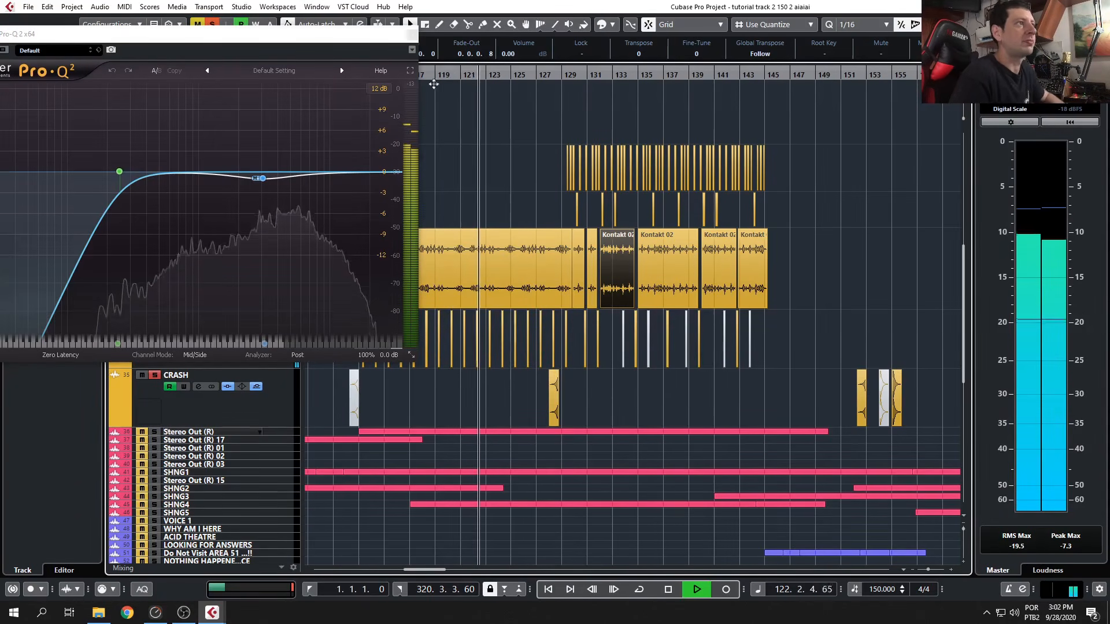
mouse_move(262, 181)
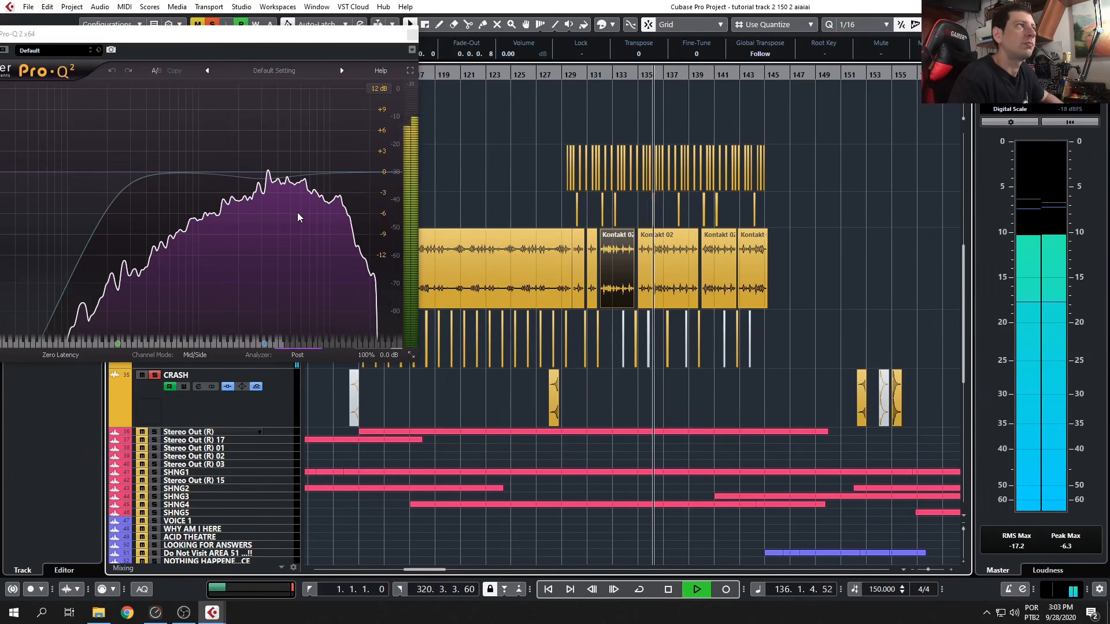
Compare the 1919 track with Pro-Q 2 bypassed and active during playback, and stop the transport.
left_click_drag(168, 36, 237, 28)
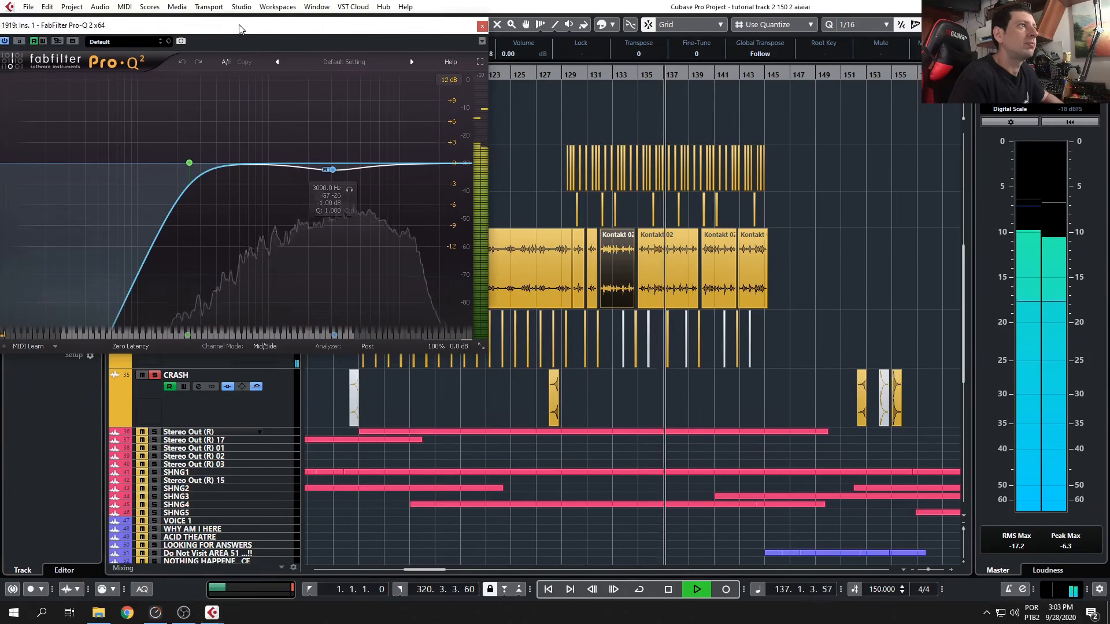
left_click(19, 41)
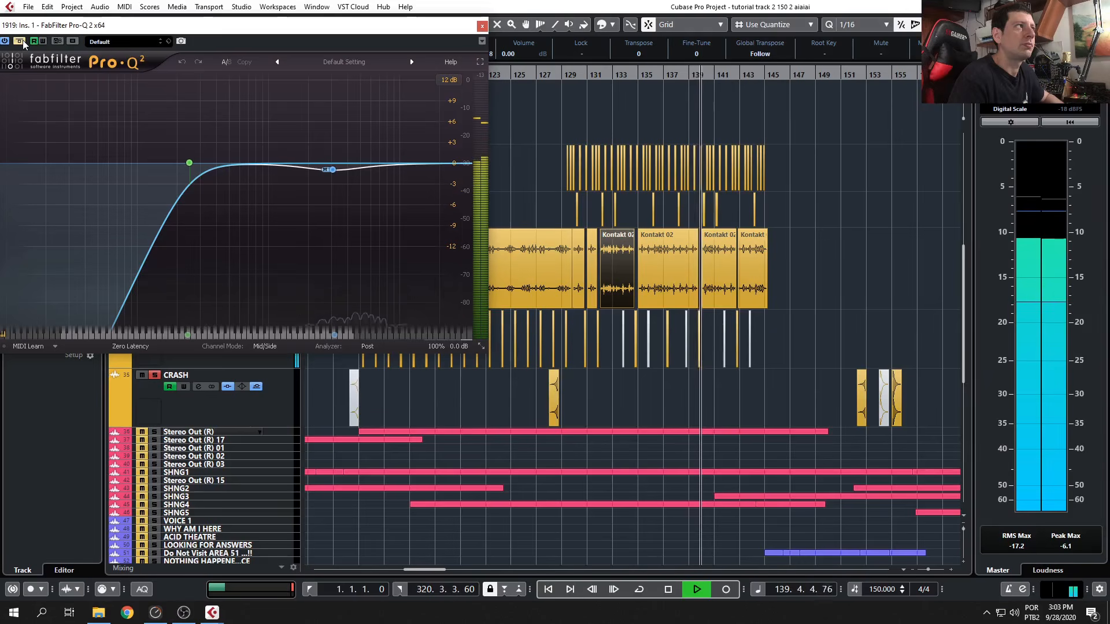
left_click(20, 41)
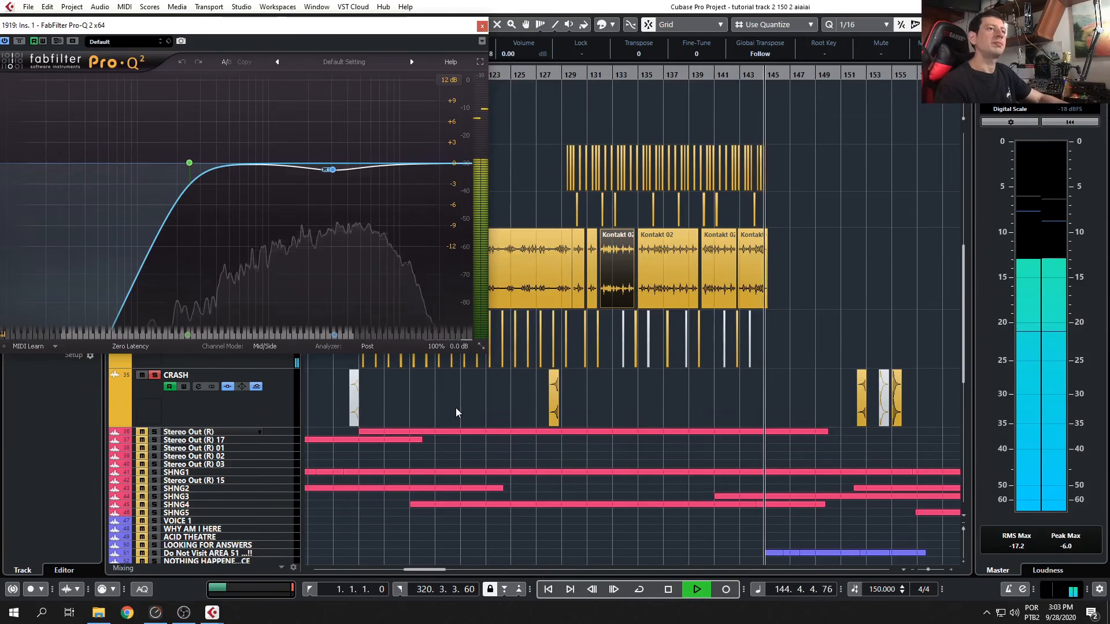
key("space")
left_click(184, 613)
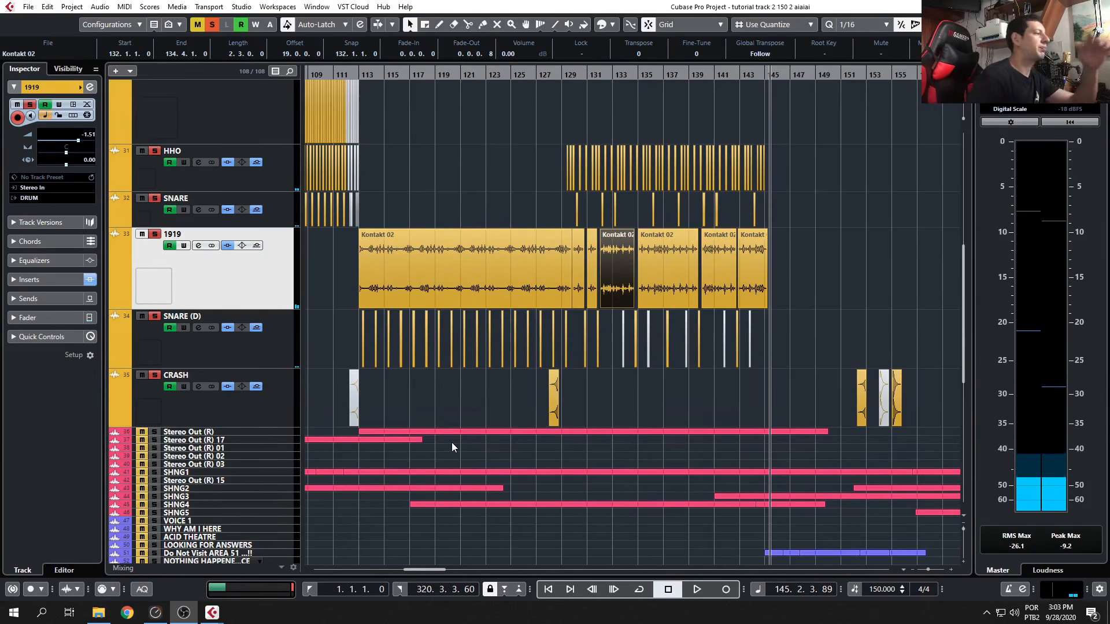
Deselect the Kontakt 02 event and close the 1919 track's Pro-Q 2 window.
left_click(442, 398)
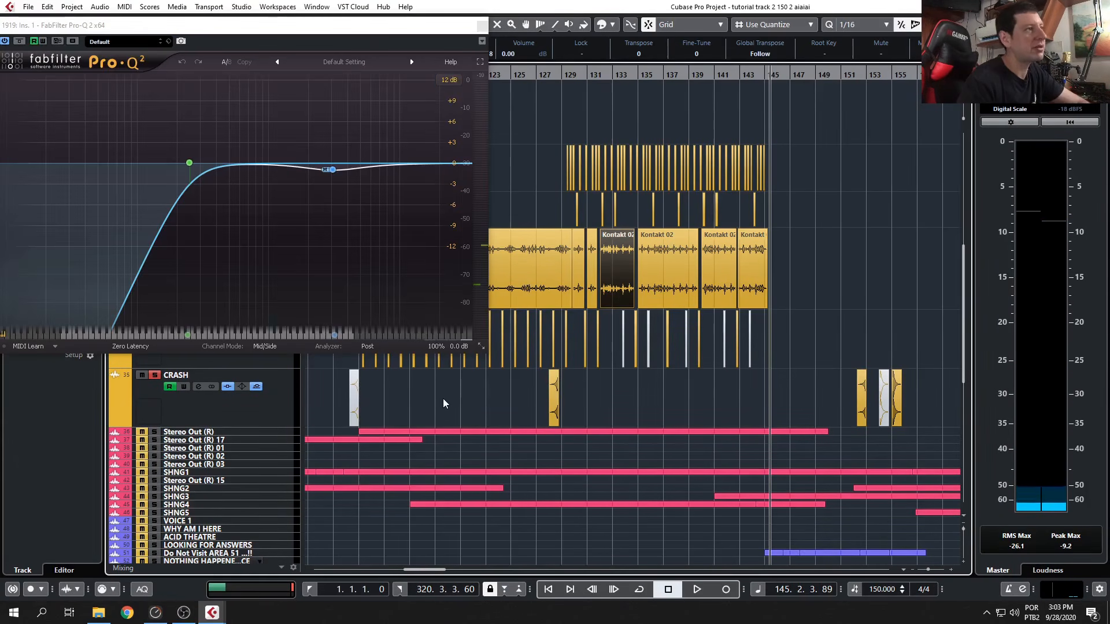
left_click(443, 397)
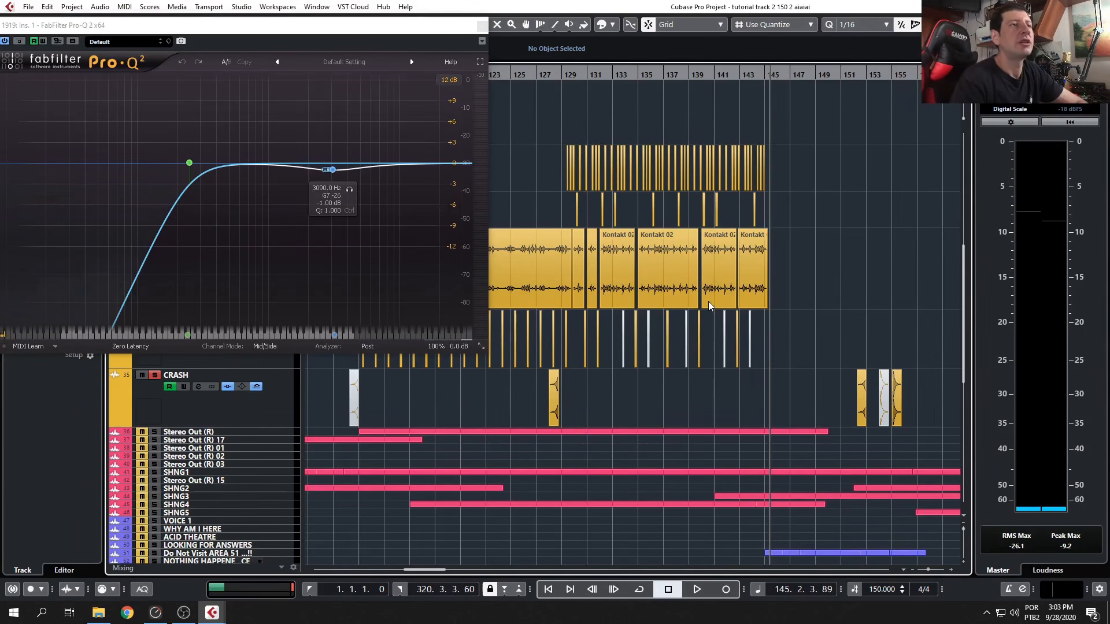
left_click(482, 26)
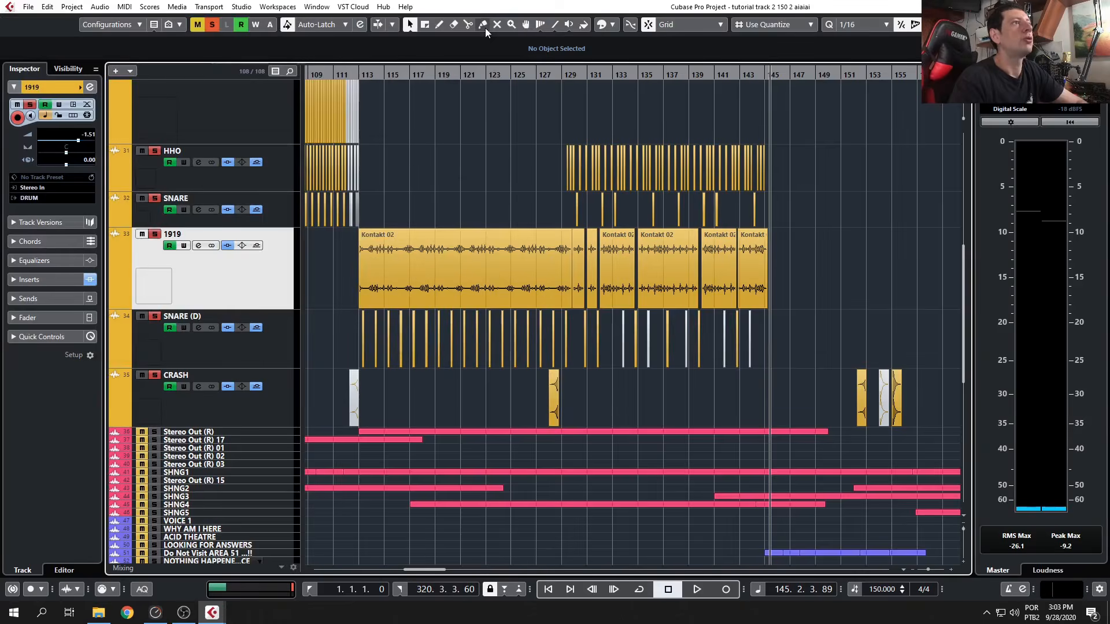
Enlarge the height of the 2727 track above HIHATCLSD1 (D).
scroll(665, 396, "down", 3)
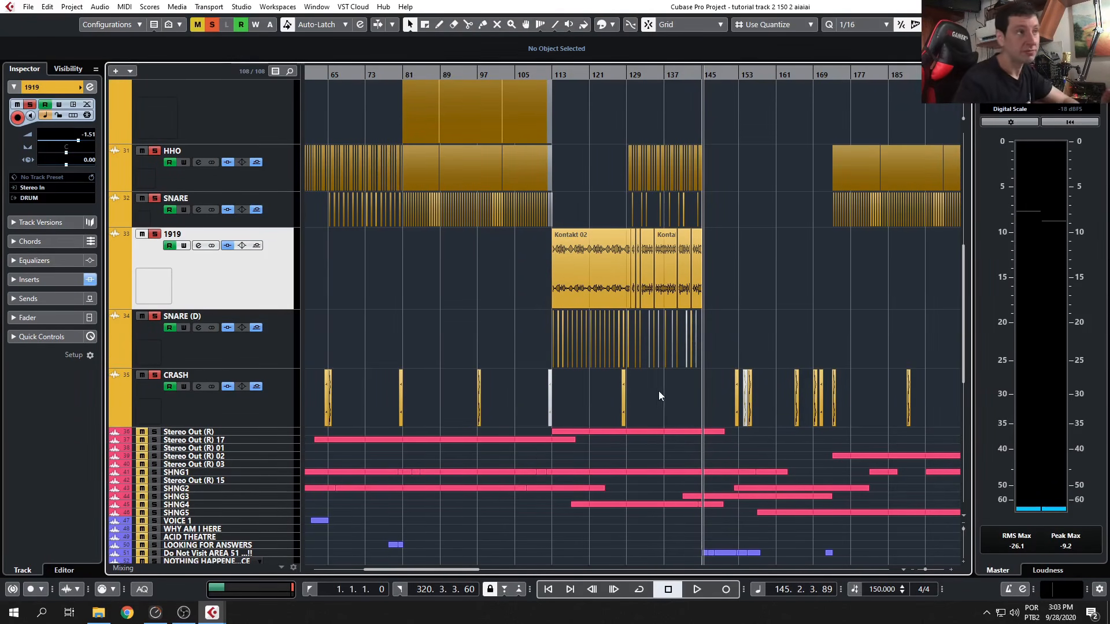
scroll(664, 394, "down", 1)
scroll(685, 464, "down", 2)
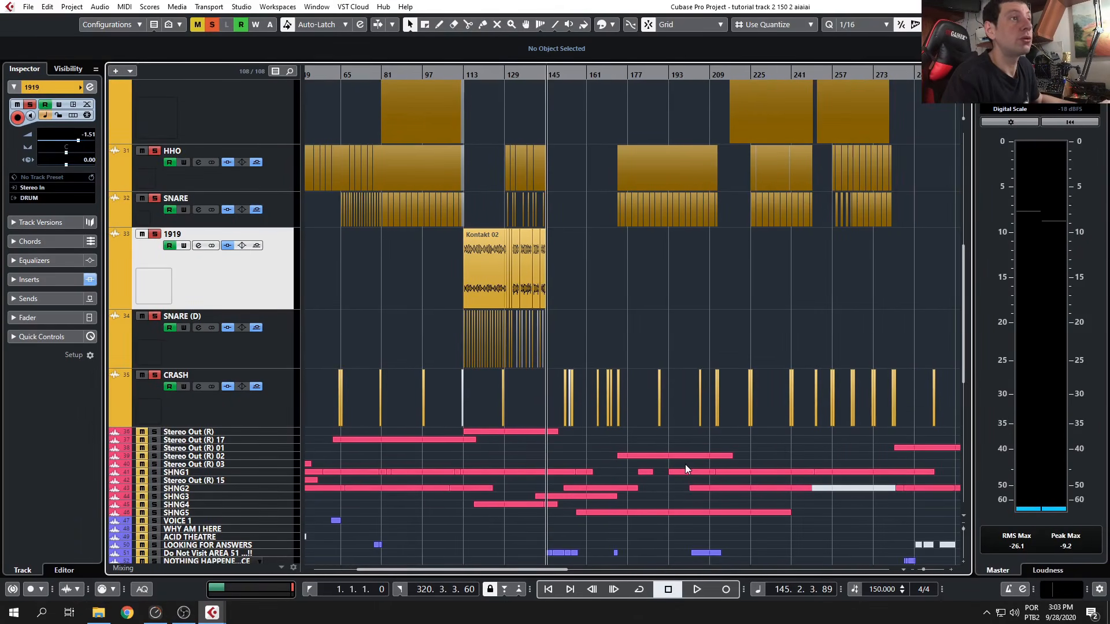
scroll(685, 464, "down", 2)
scroll(685, 464, "up", 5)
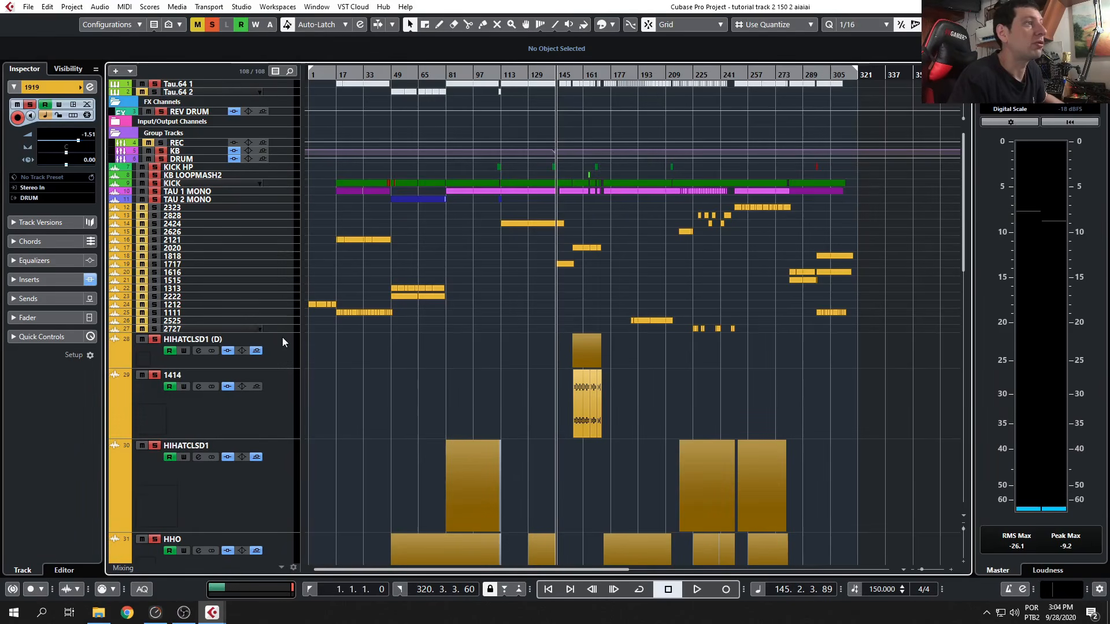
left_click_drag(289, 333, 282, 373)
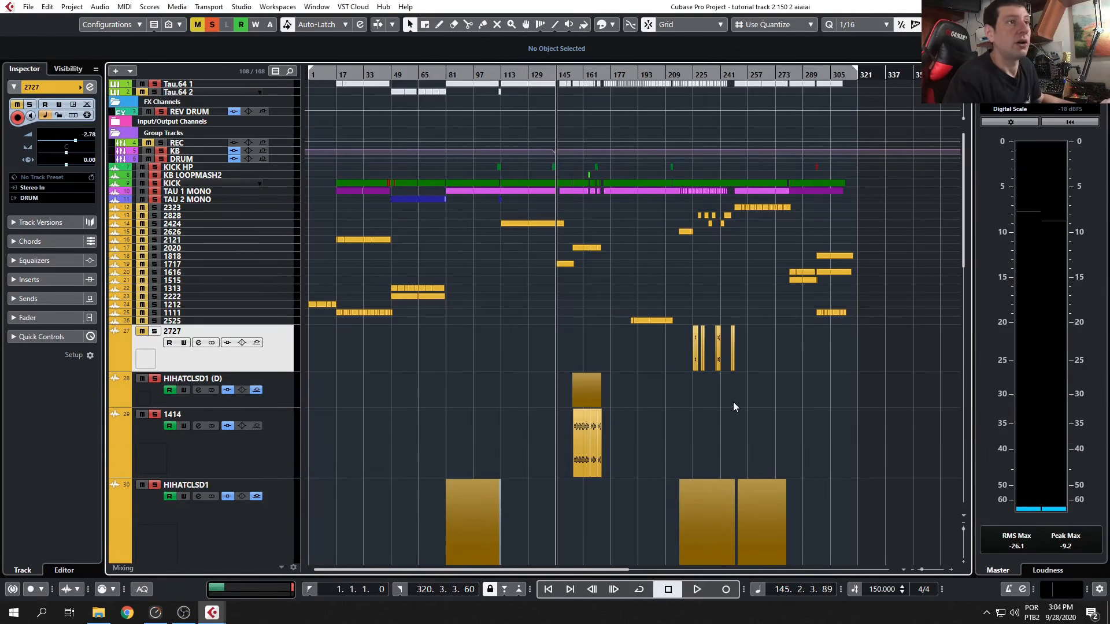
Locate the 2727 track's events in the arrangement and add the track to the solo.
scroll(733, 402, "up", 4)
scroll(566, 416, "down", 5)
scroll(565, 414, "down", 2)
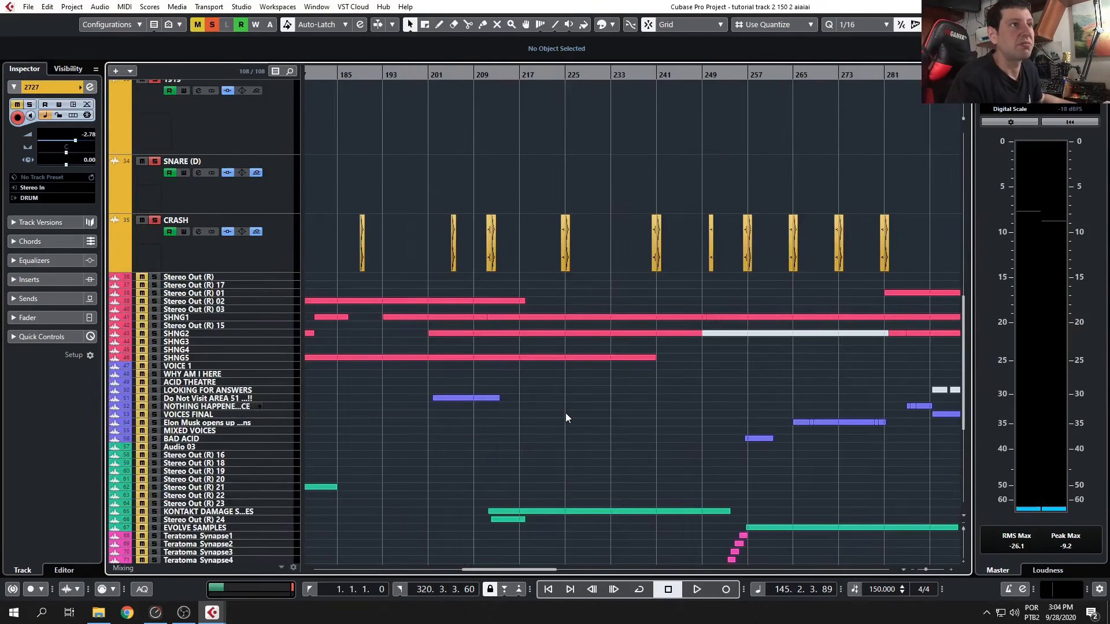
scroll(565, 414, "up", 6)
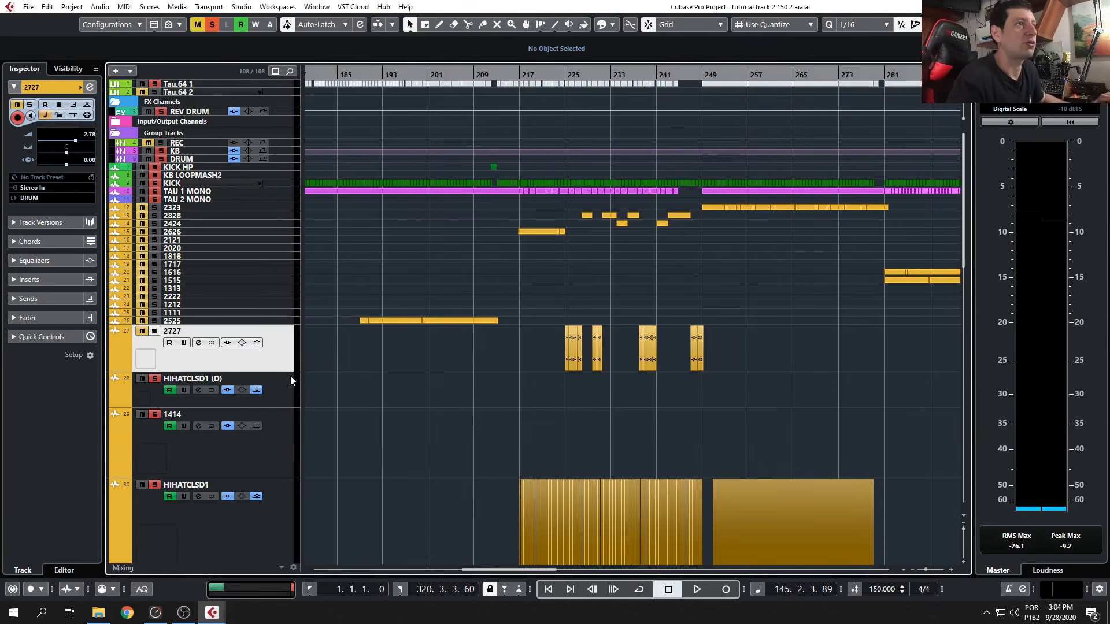
scroll(729, 245, "up", 2)
scroll(595, 254, "down", 2)
scroll(584, 260, "down", 3)
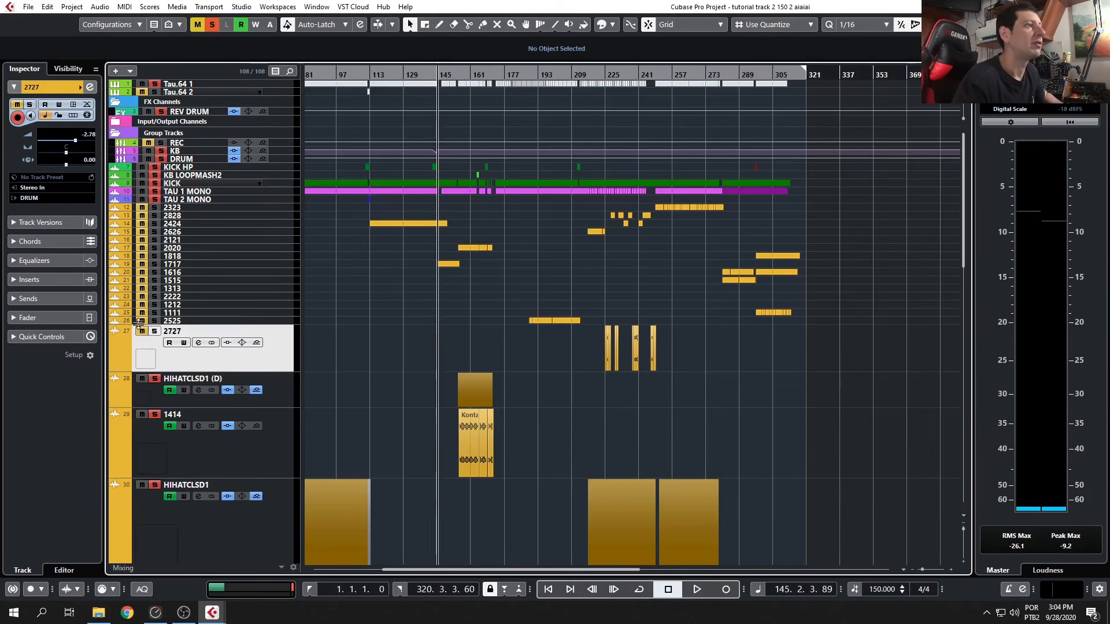
left_click(155, 332)
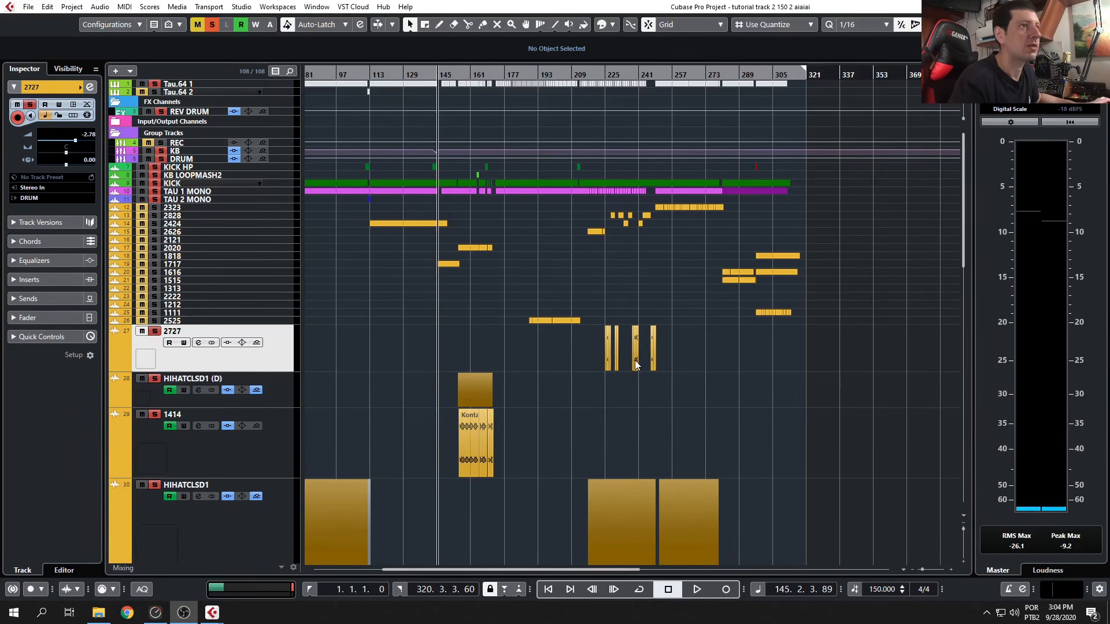
Audition the first 2727 events with the soloed drums, playing from about bar 224, and stop playback.
scroll(646, 445, "up", 6)
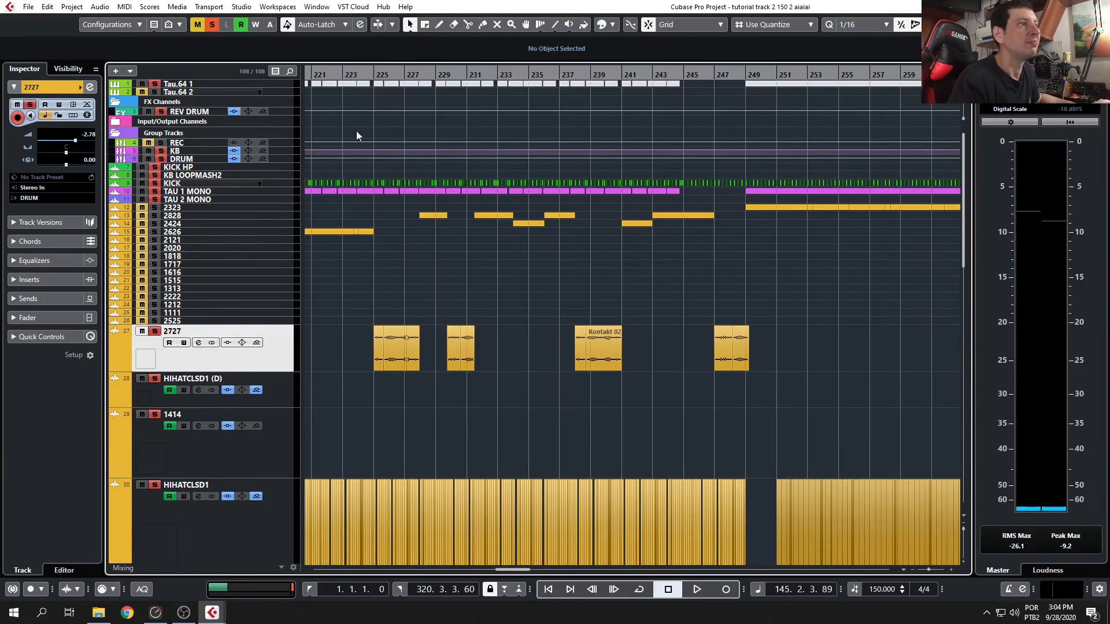
left_click(367, 76)
key("space")
scroll(383, 357, "up", 4)
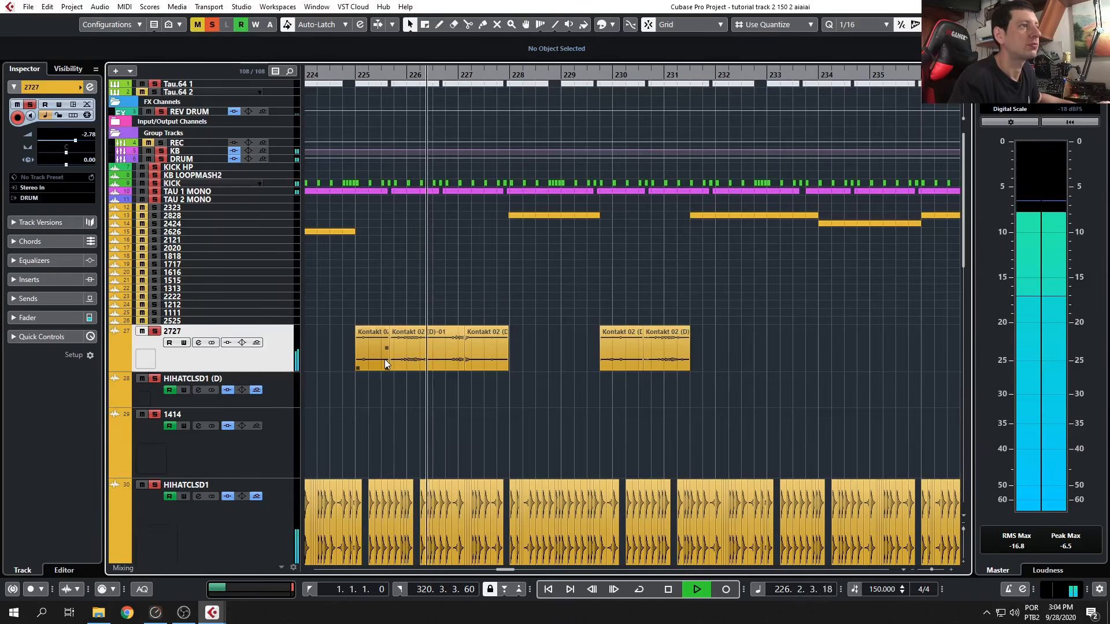
key("space")
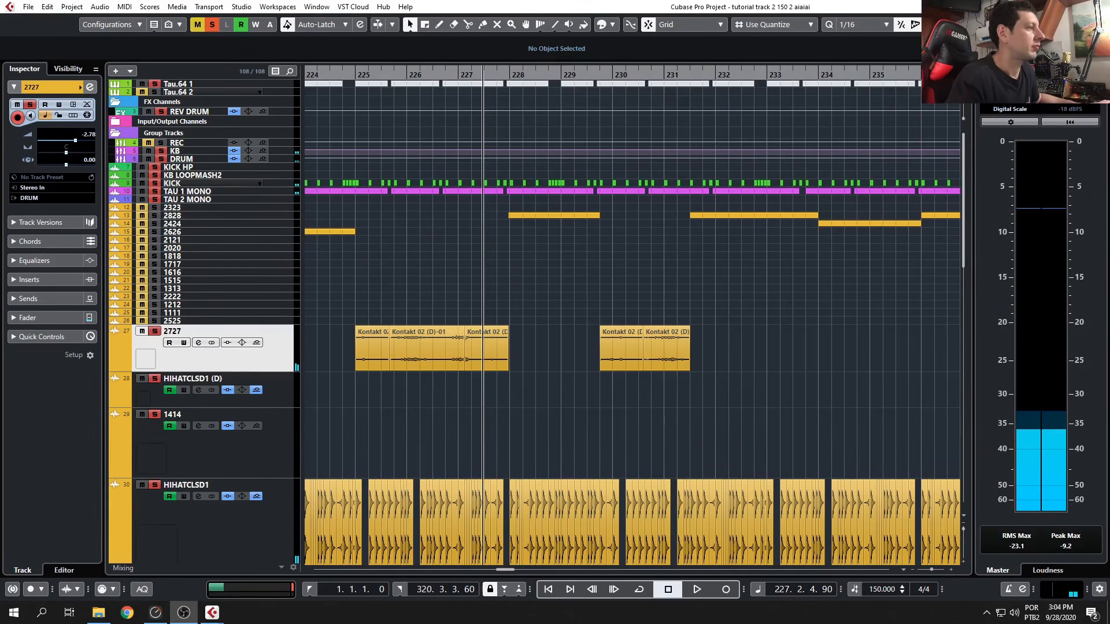
Open the 2727 track's channel settings, examine its inserts, equalizer and sends, and close the window.
left_click(198, 342)
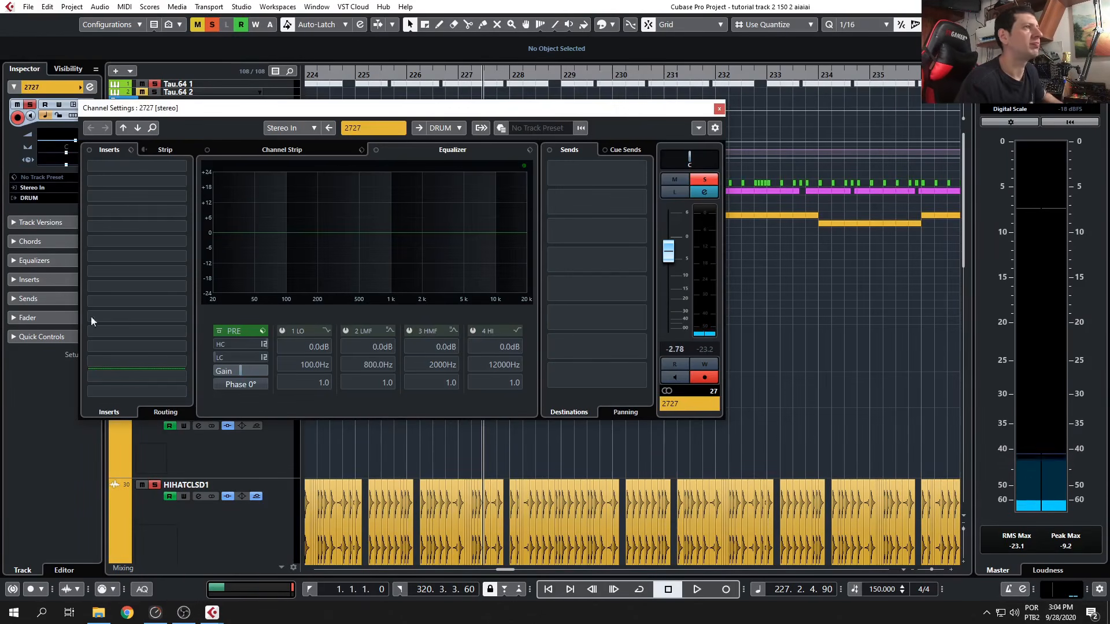
left_click_drag(286, 107, 434, 122)
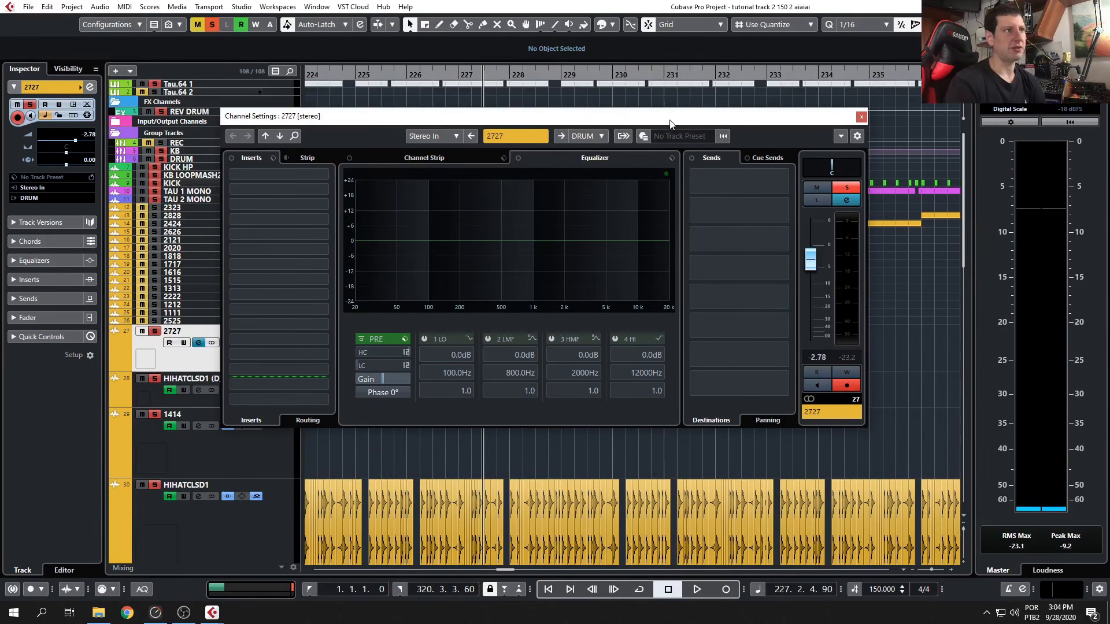
left_click_drag(670, 122, 490, 118)
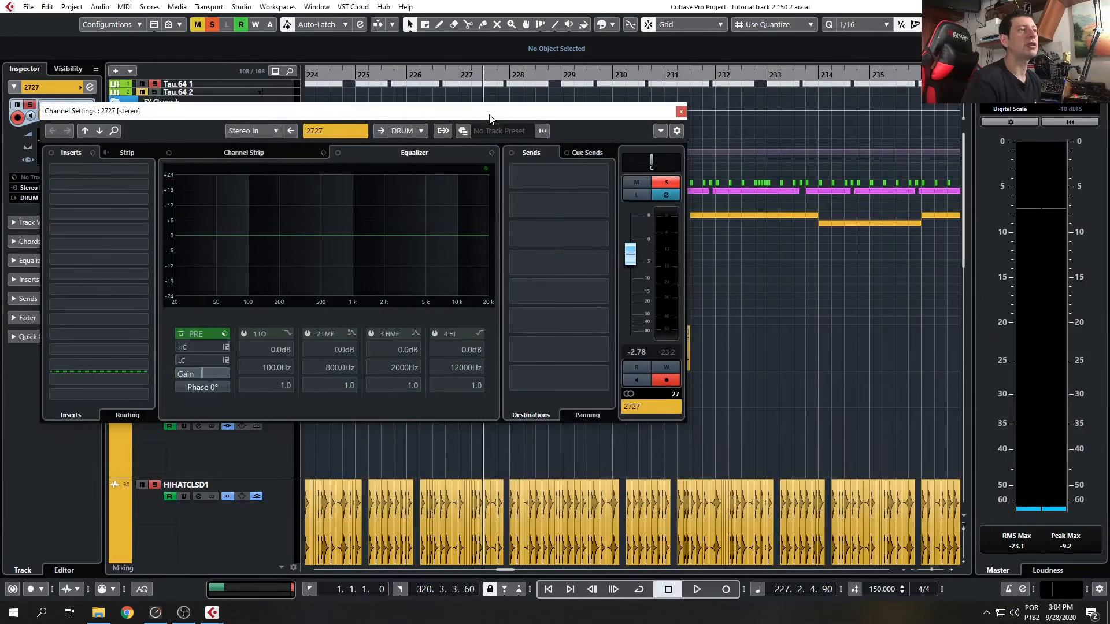
left_click(681, 112)
scroll(551, 300, "down", 1)
scroll(383, 336, "down", 7)
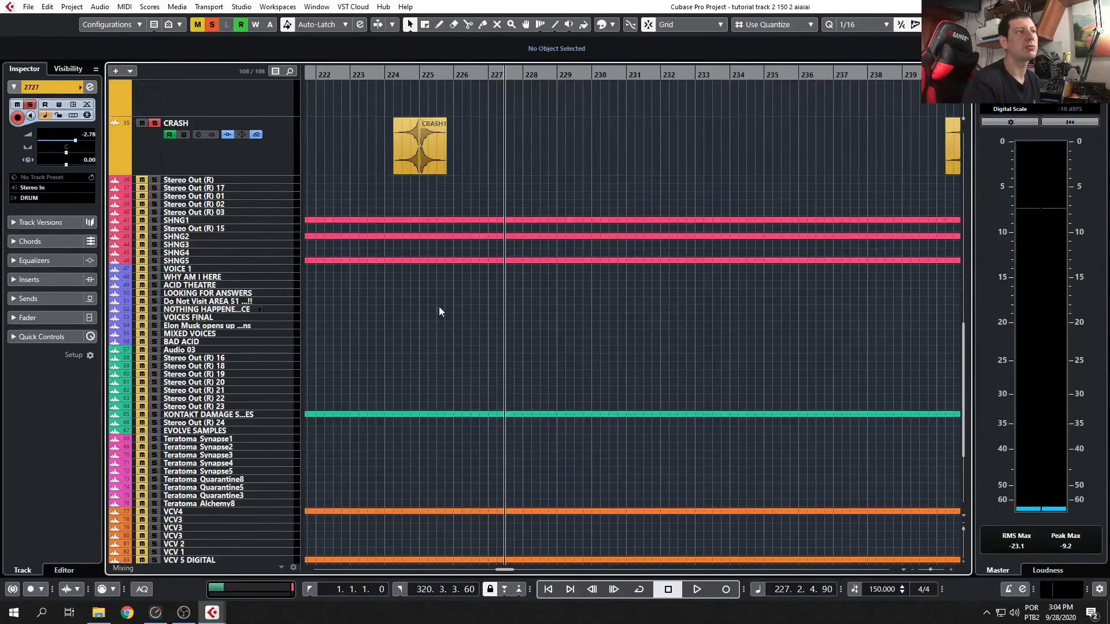
scroll(439, 306, "up", 5)
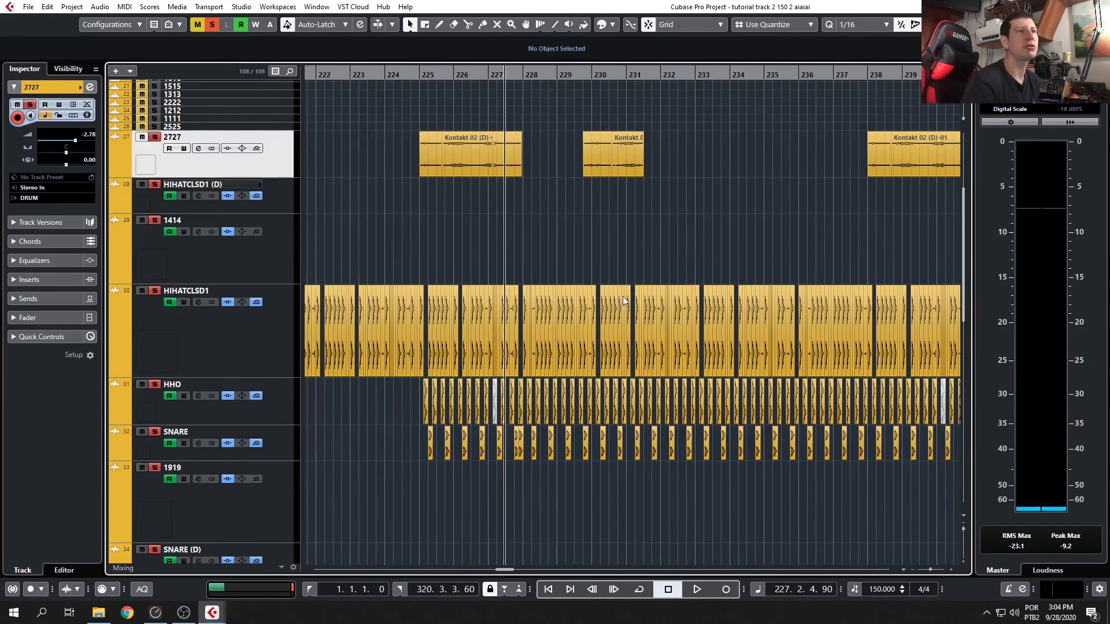
scroll(757, 261, "down", 3)
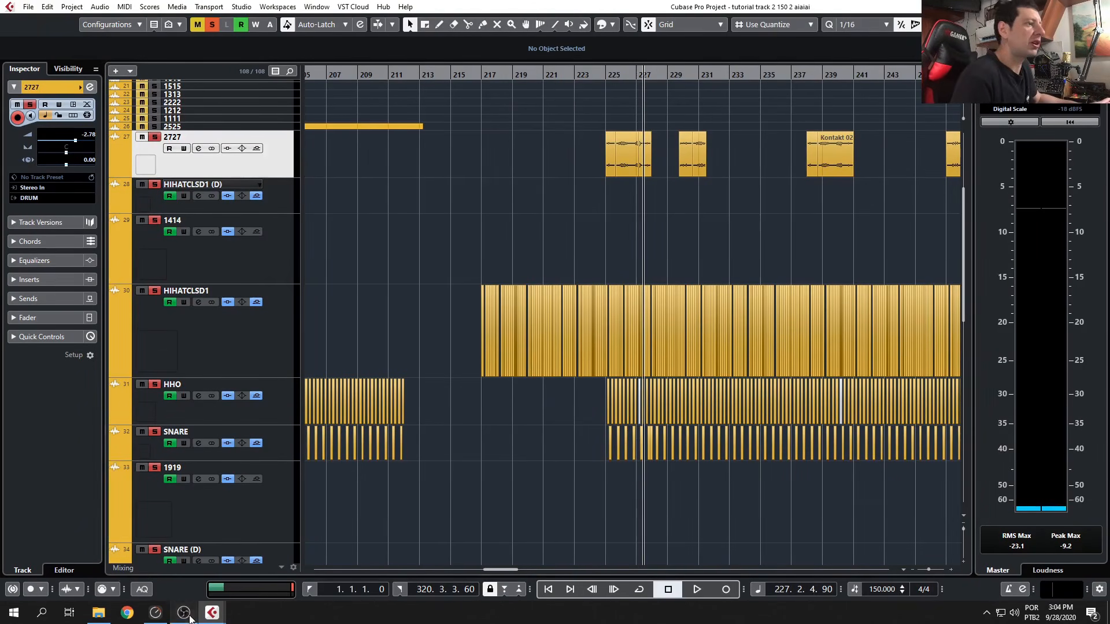
Audition the first 2727 events from about bar 224 with the track's channel settings open to watch its equalizer spectrum.
left_click(595, 75)
key("space")
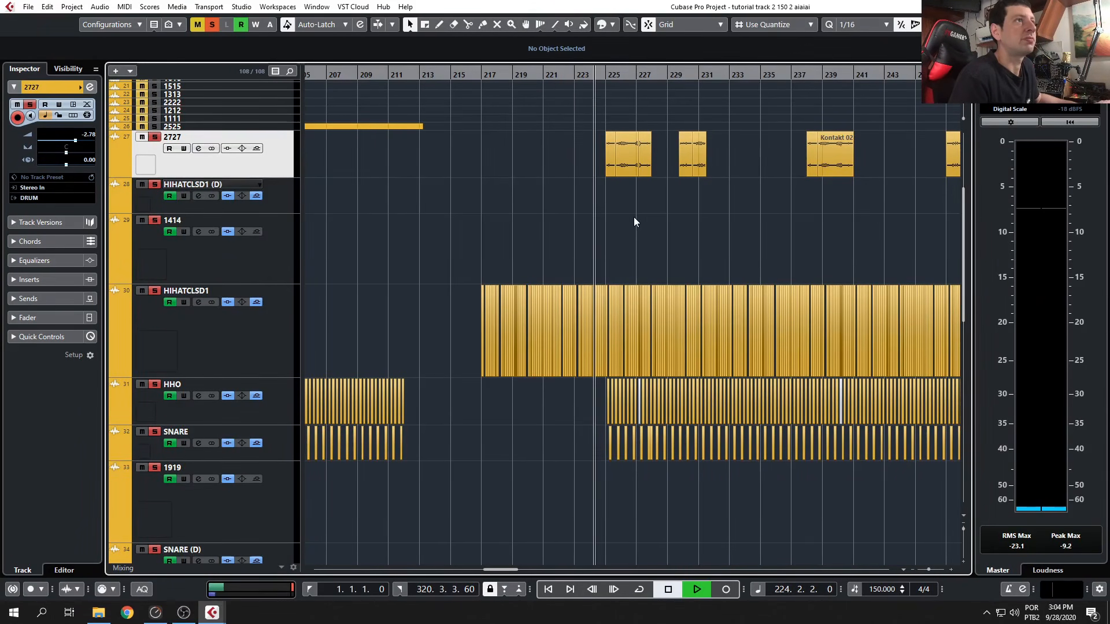
scroll(634, 217, "down", 3)
scroll(613, 220, "up", 4)
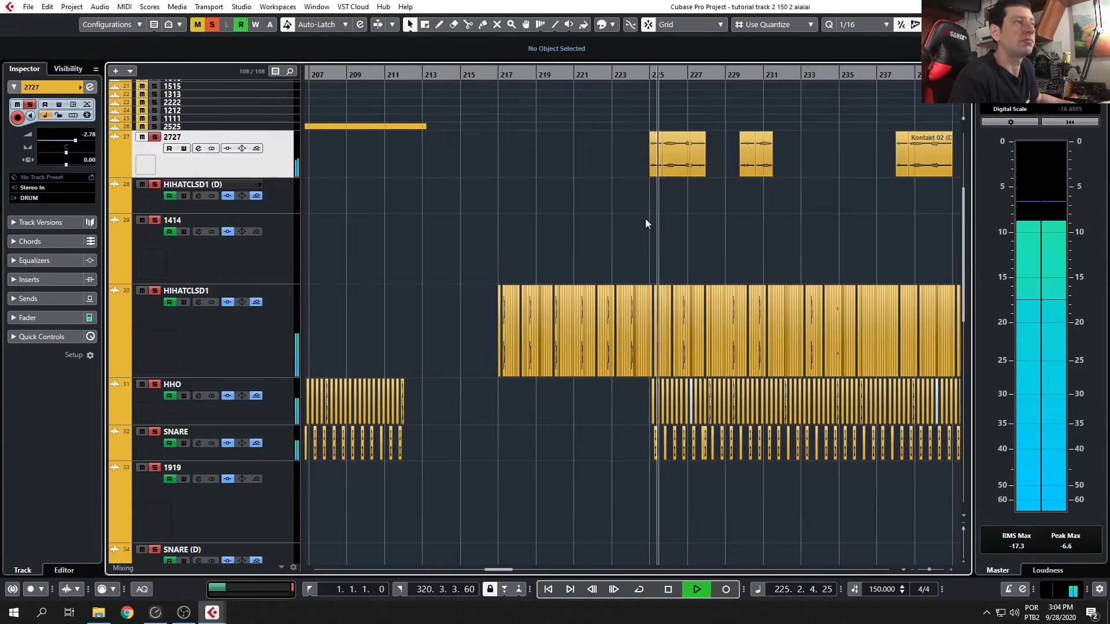
scroll(645, 219, "right", 2)
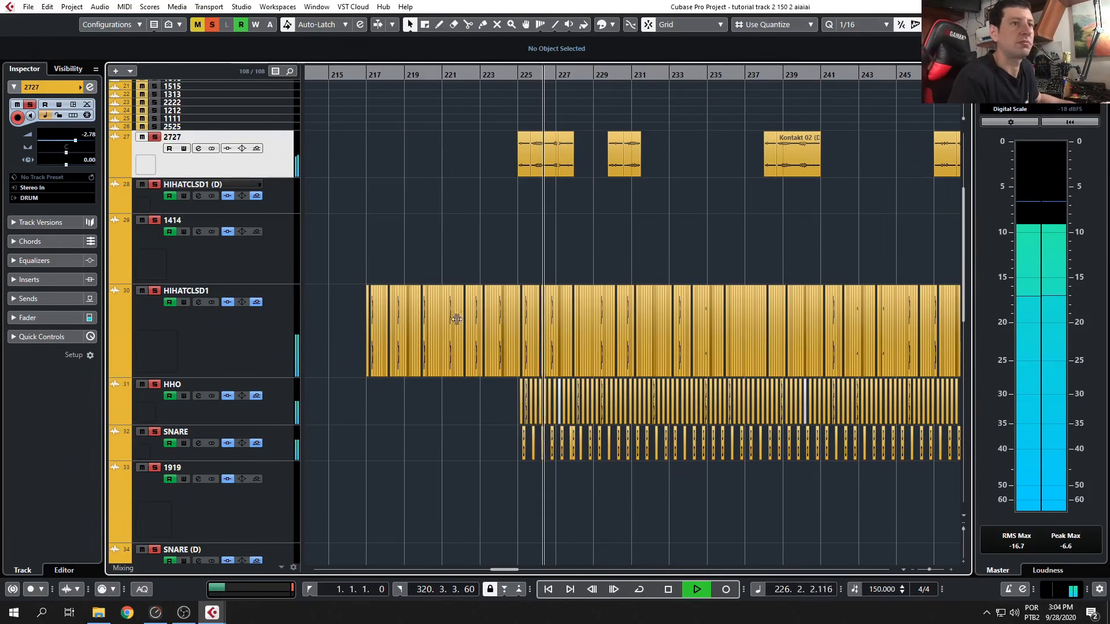
left_click(198, 148)
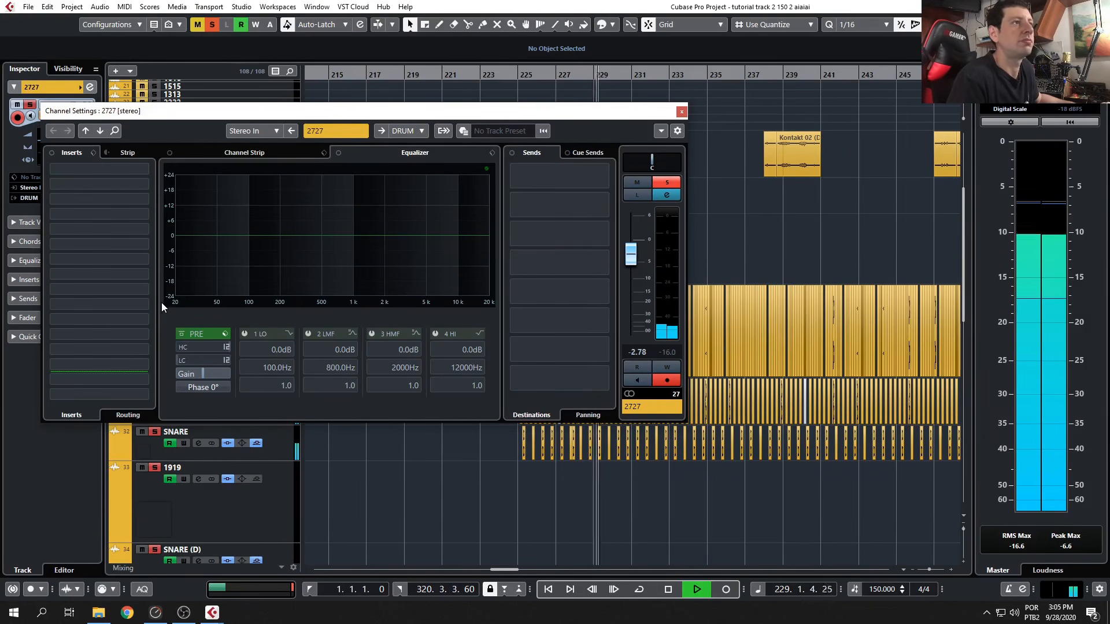
left_click_drag(538, 115, 555, 184)
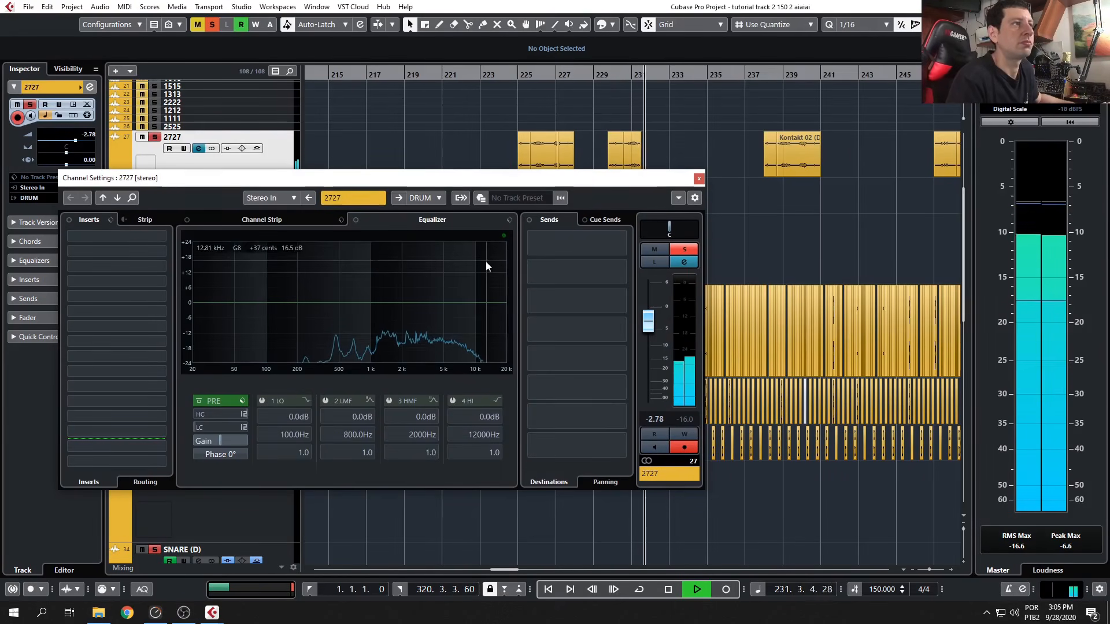
Audition the following 2727 events from about bars 238 and 247, stop playback, and close the track's channel settings.
left_click(779, 76)
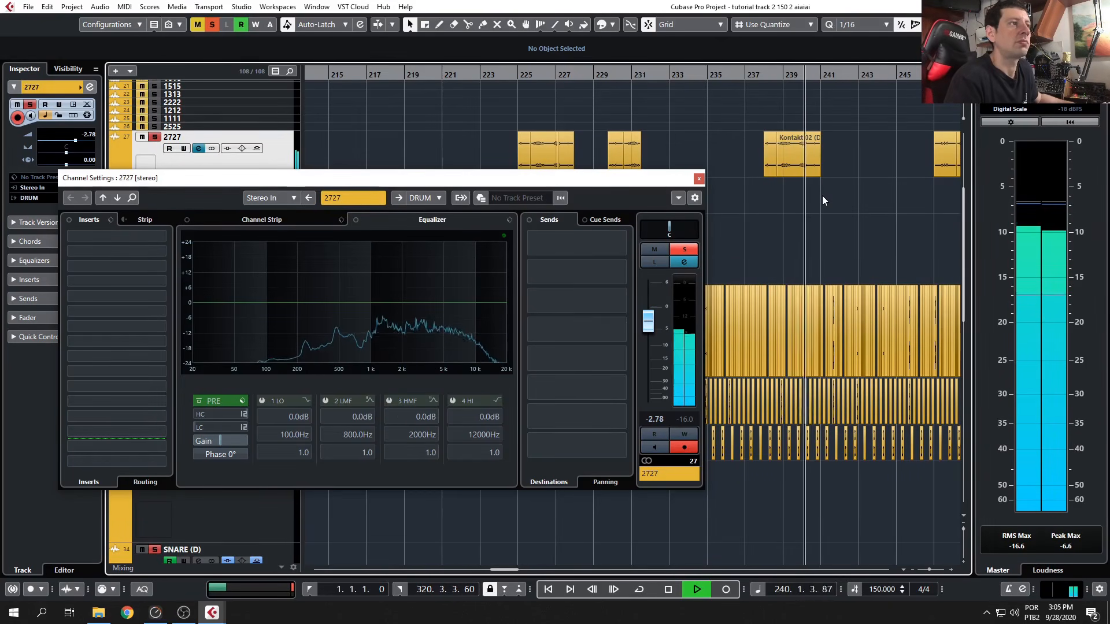
scroll(816, 190, "right", 3)
left_click(740, 76)
scroll(750, 183, "right", 1)
scroll(749, 184, "down", 2)
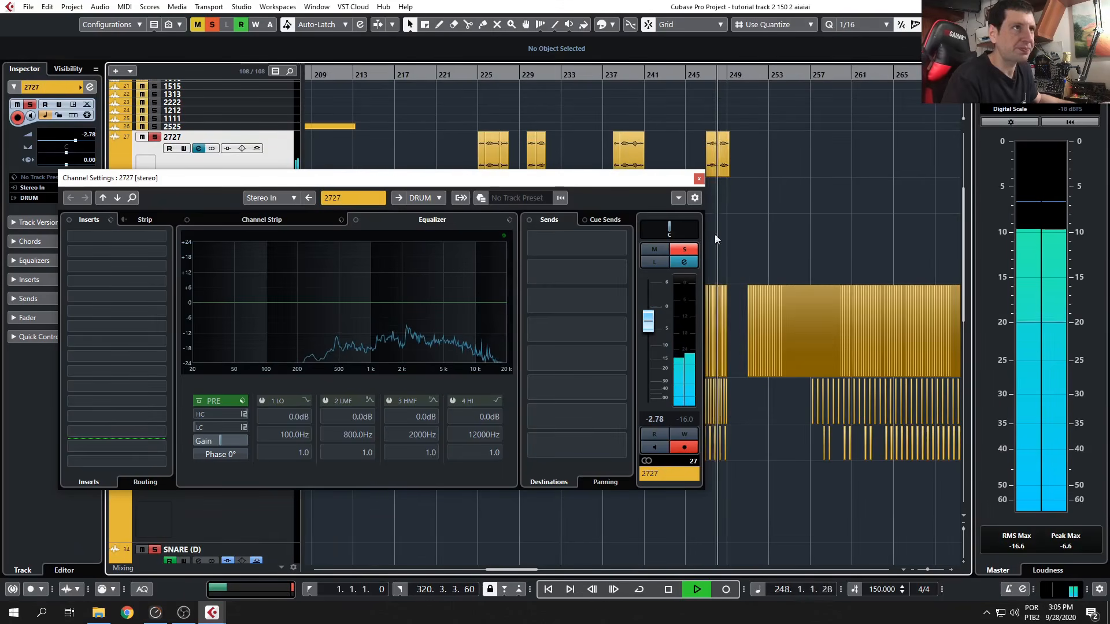
scroll(716, 241, "left", 2)
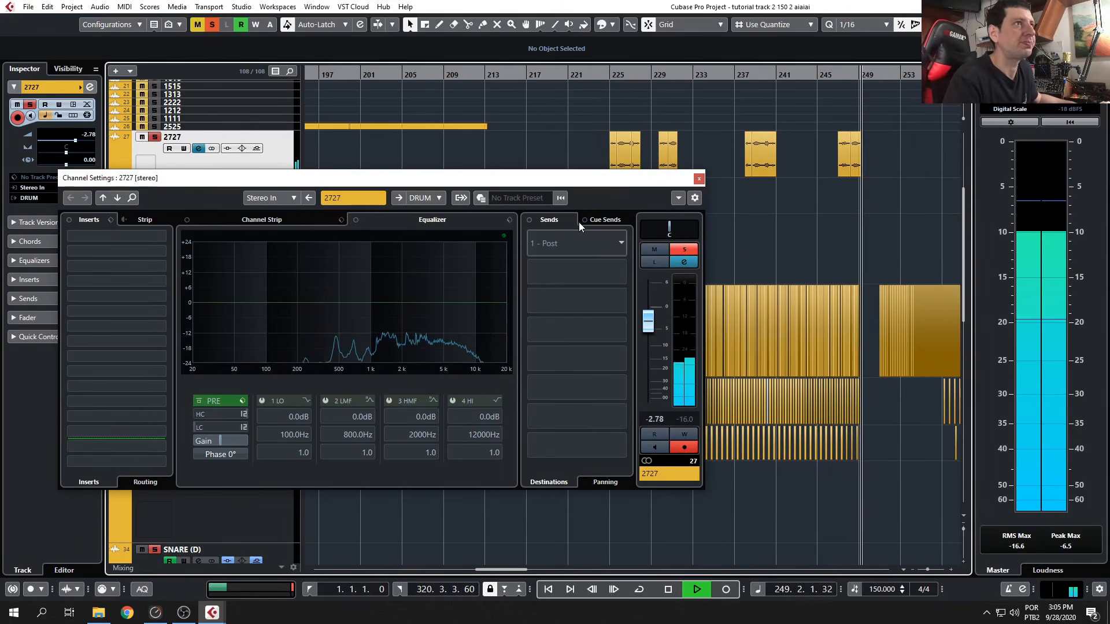
key("space")
left_click(183, 613)
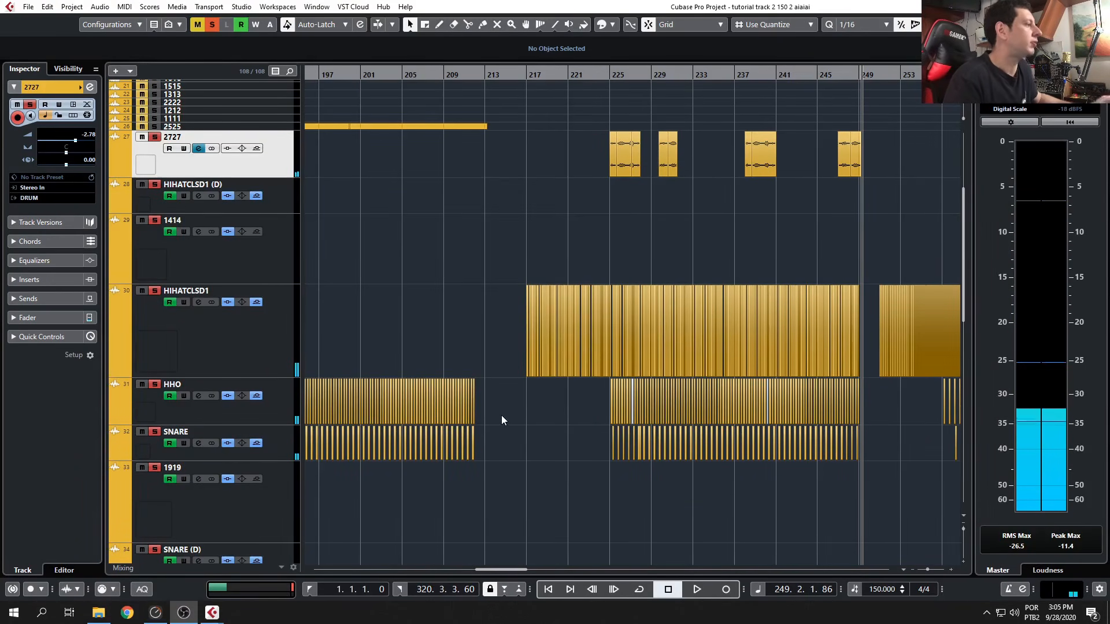
scroll(655, 225, "down", 2)
scroll(655, 224, "up", 2)
left_click(647, 232)
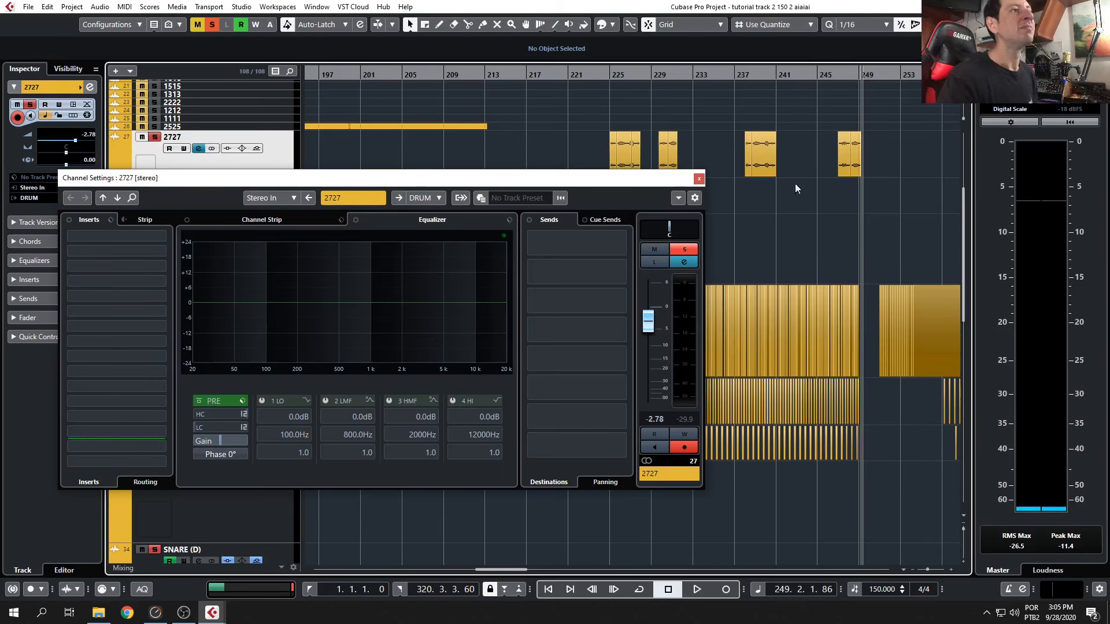
left_click(699, 180)
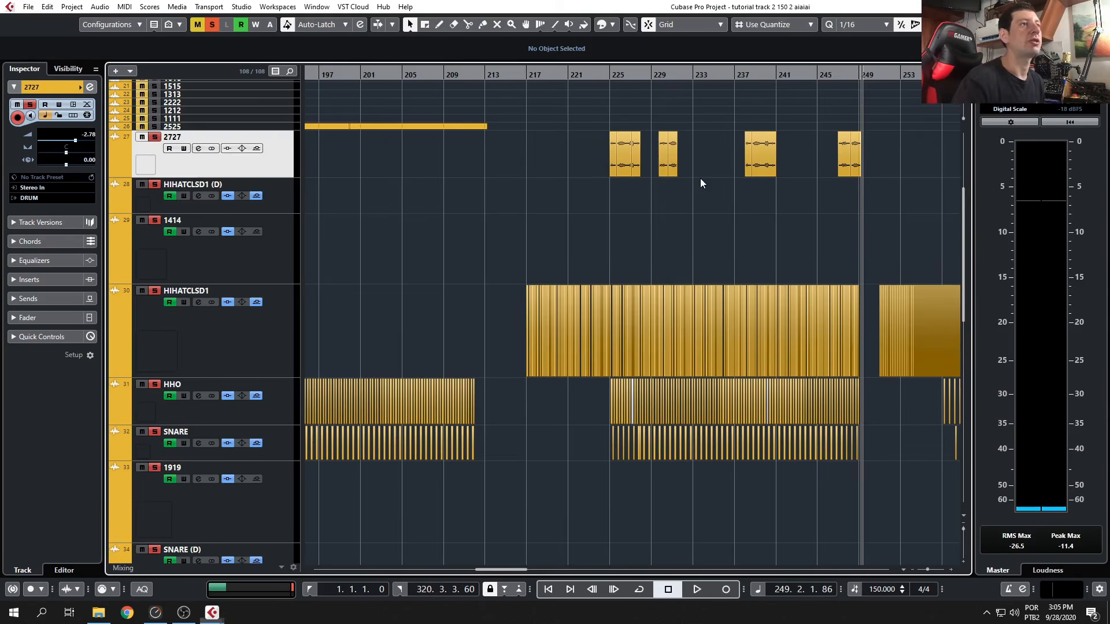
Enlarge the height of the 2525 track above 2727.
scroll(706, 385, "down", 8)
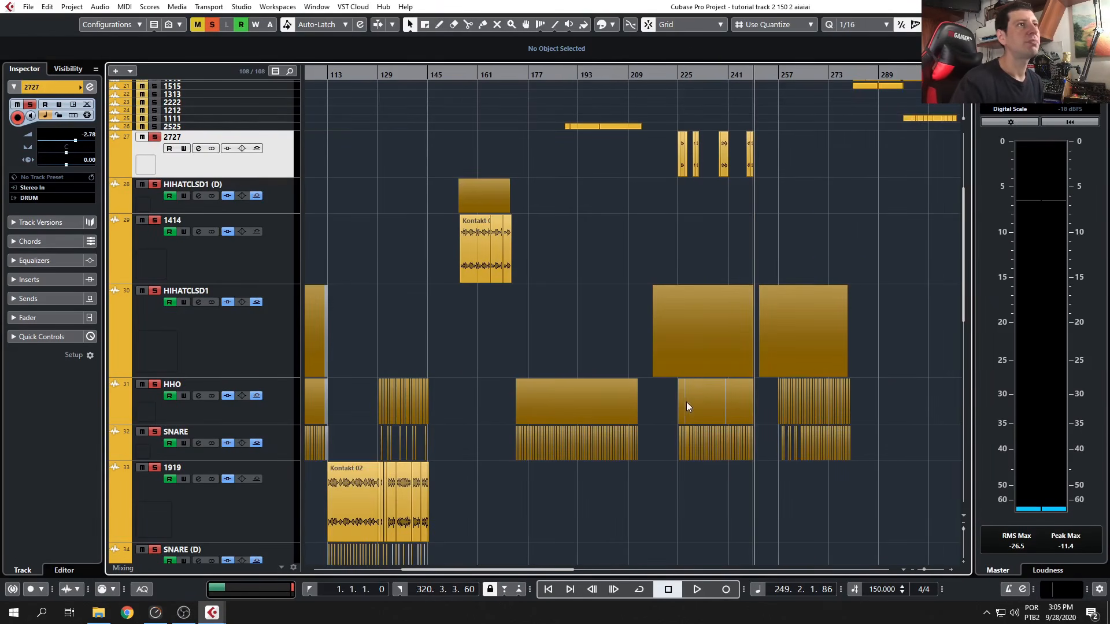
scroll(686, 401, "up", 5)
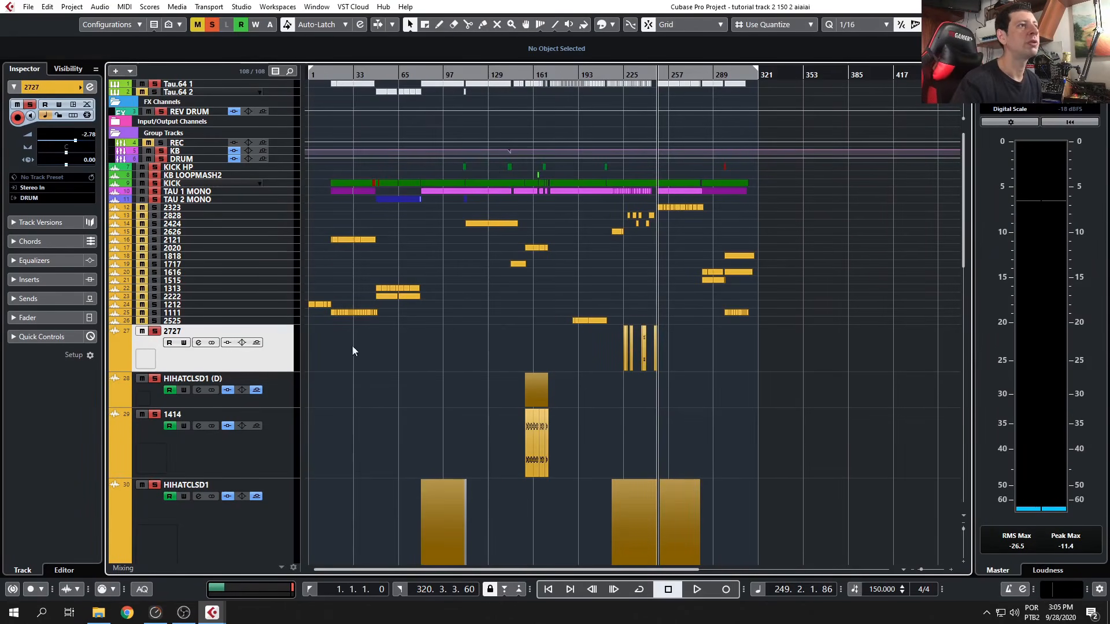
left_click_drag(289, 325, 302, 394)
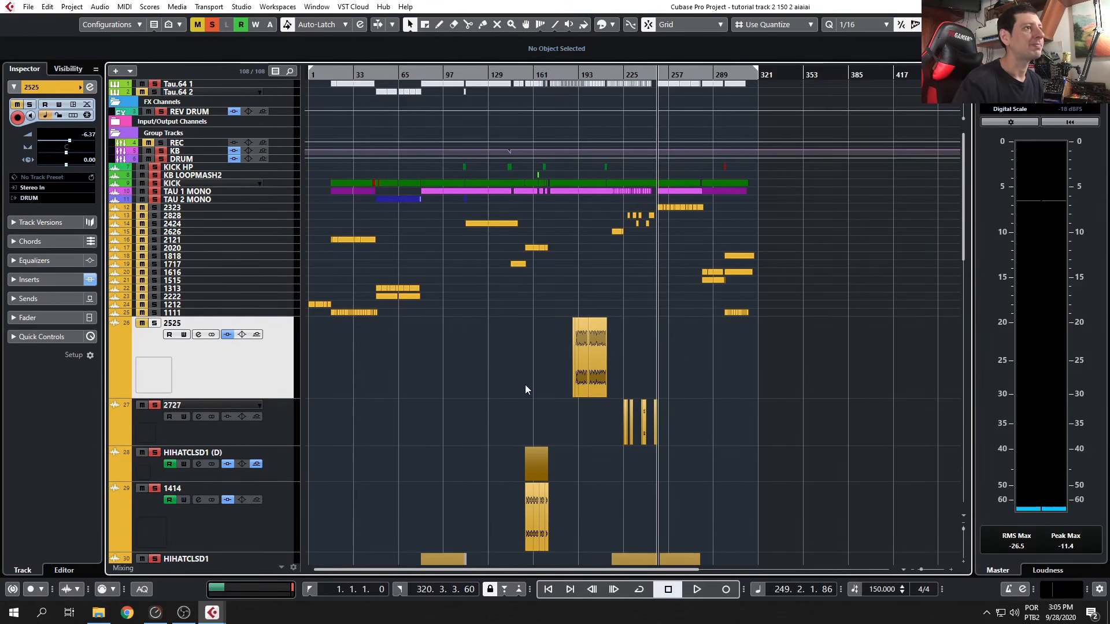
Audition the 2525 events with the soloed drums, starting playback just before bar 189.
scroll(634, 370, "up", 6)
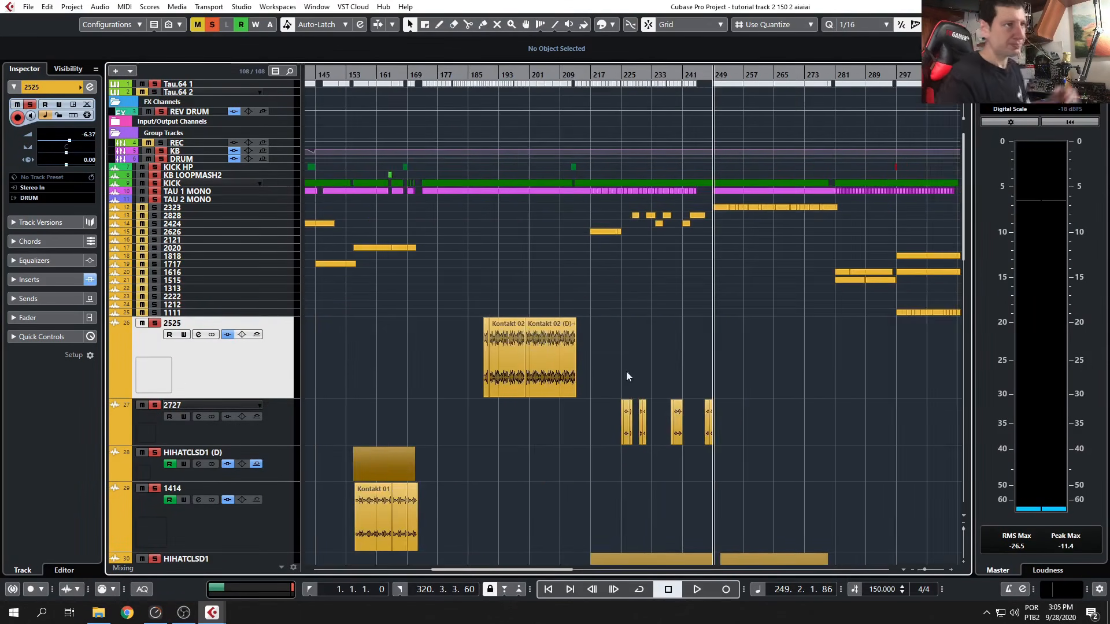
scroll(339, 324, "left", 3)
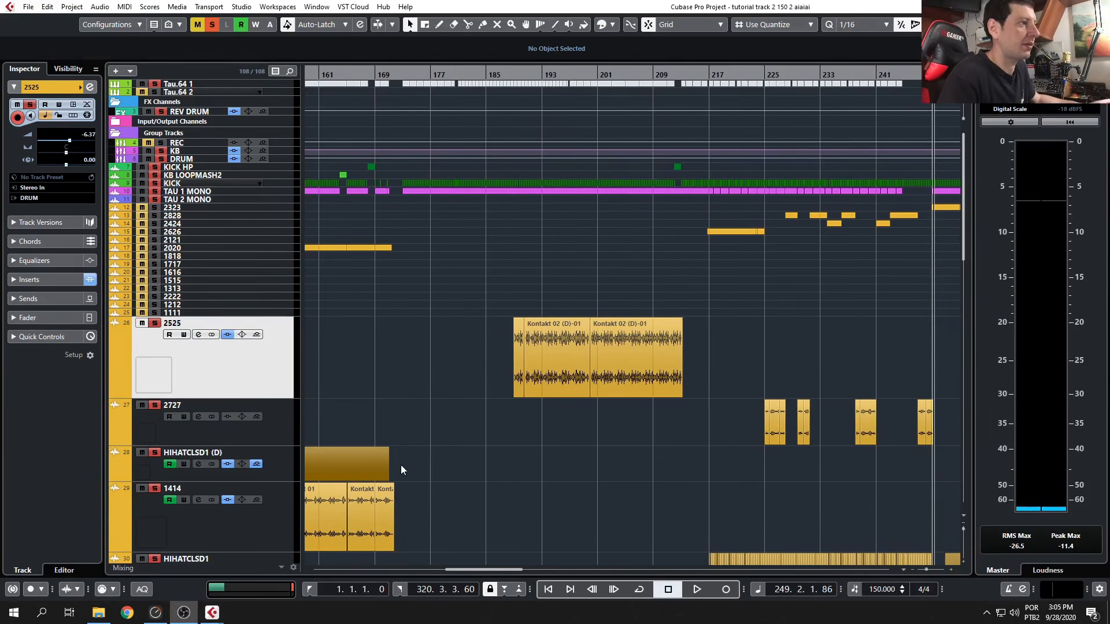
left_click(509, 77)
key("space")
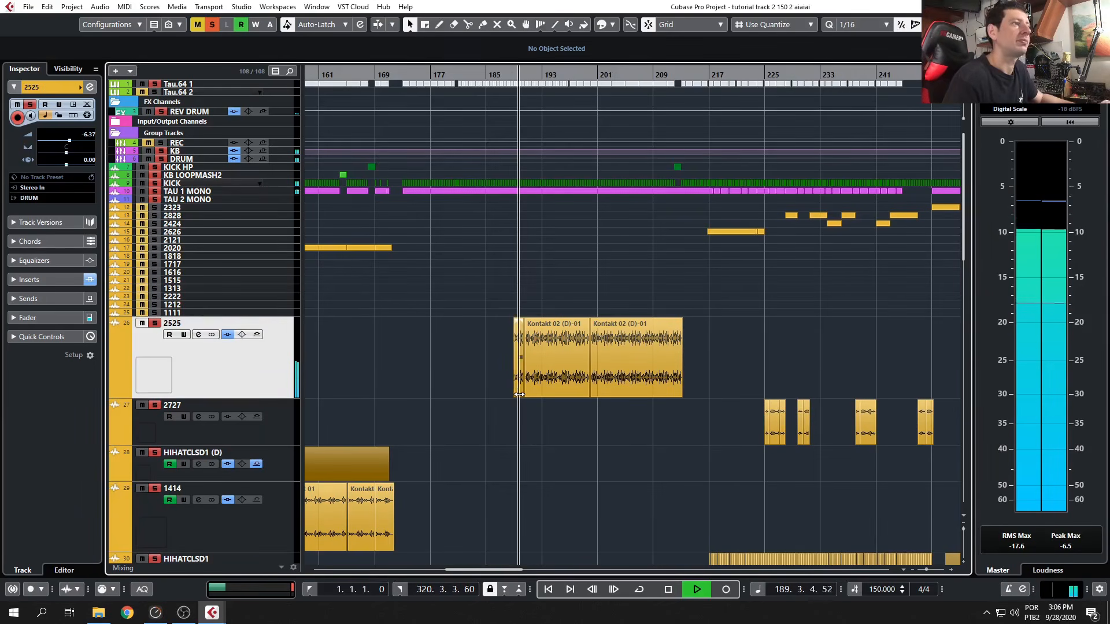
scroll(537, 375, "down", 10)
scroll(550, 376, "up", 10)
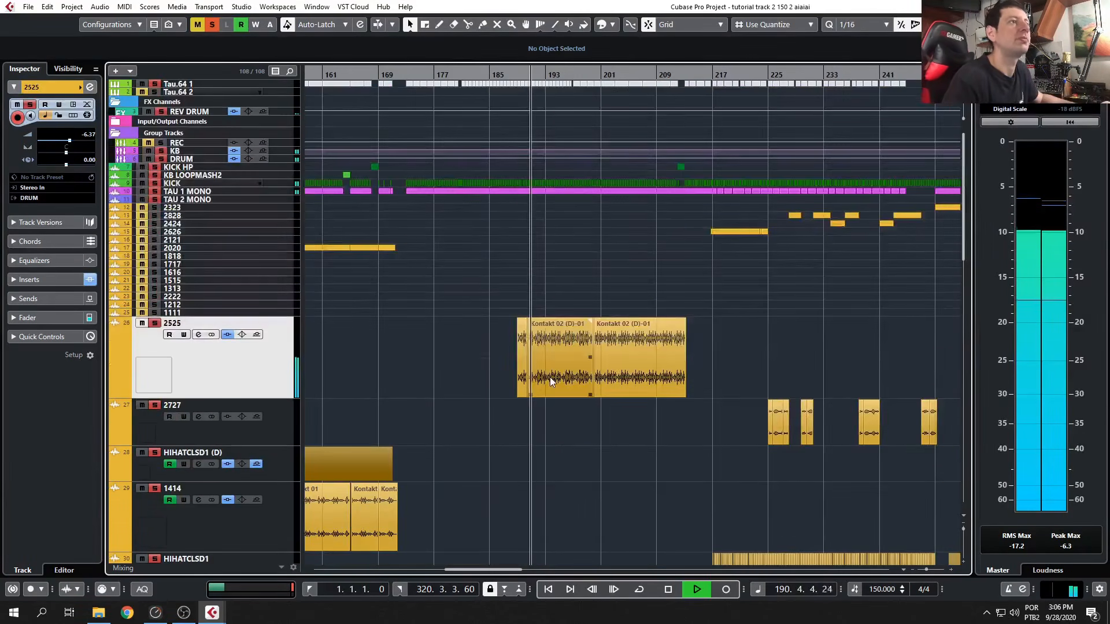
Check the inserts and equalizer in the 2525 track's channel settings, close the window, and stop playback.
left_click(199, 334)
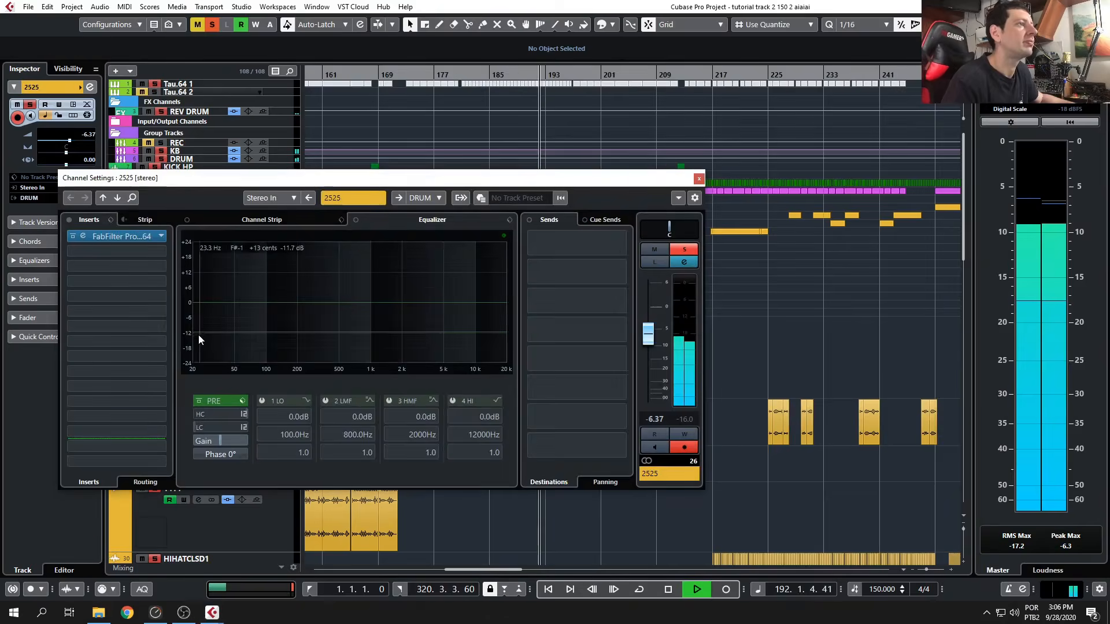
left_click(698, 179)
key("space")
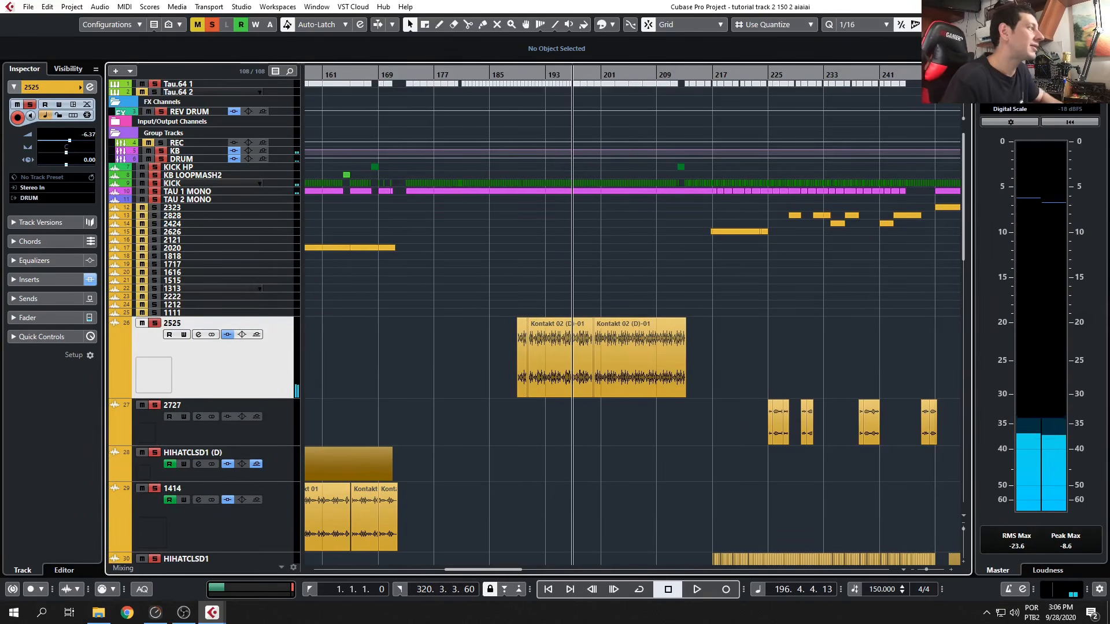
Open the 2525 track's FabFilter Pro-Q 2 insert and examine its low cut and its dips in the upper mids.
left_click_drag(0, 104, 438, 43)
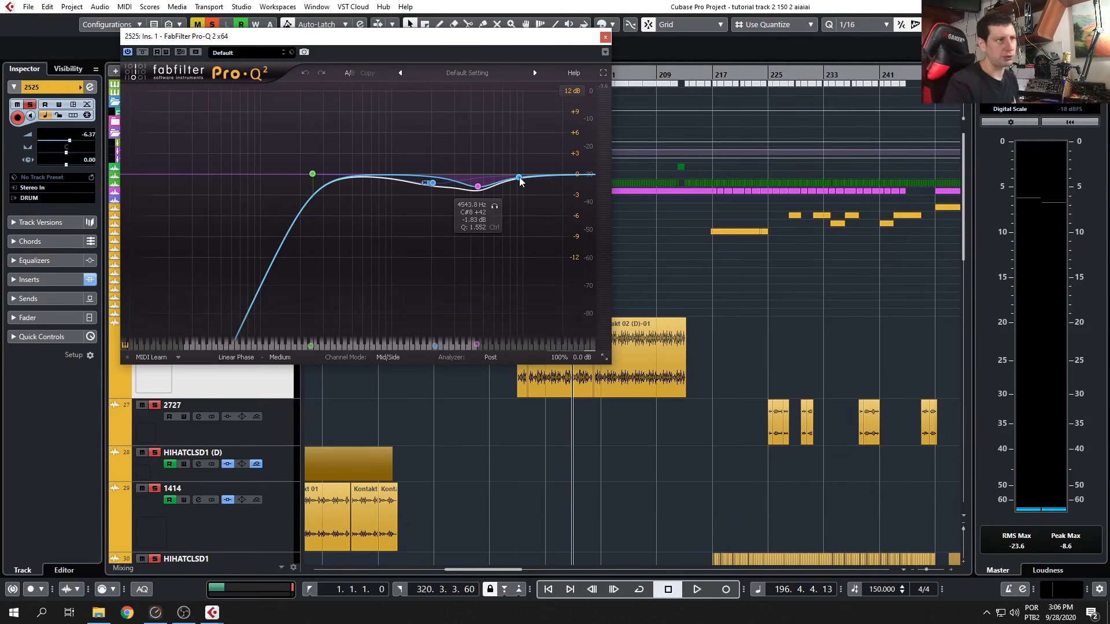
scroll(630, 381, "down", 4)
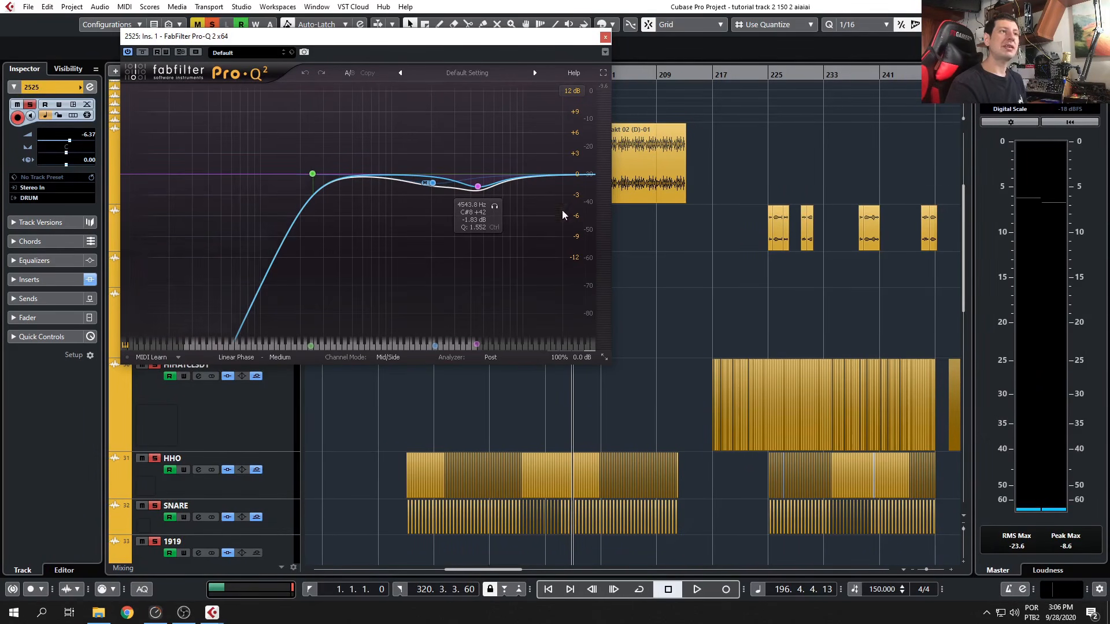
scroll(647, 296, "up", 2)
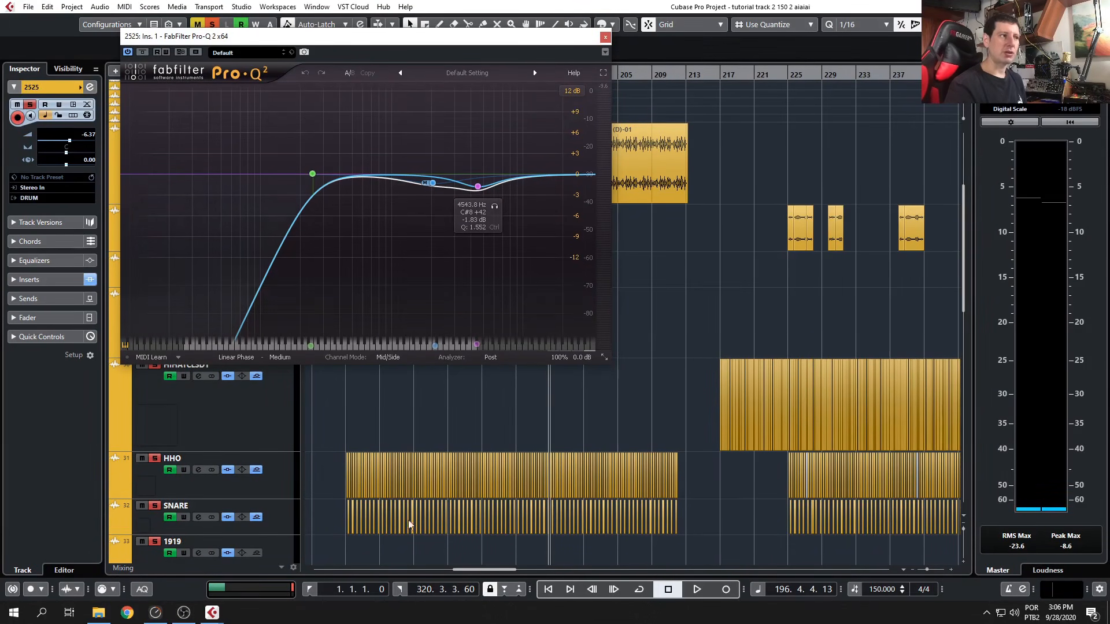
Open the HHO track's channel settings and place the 2525 Pro-Q 2 window beside them to compare their spectra.
left_click(276, 489)
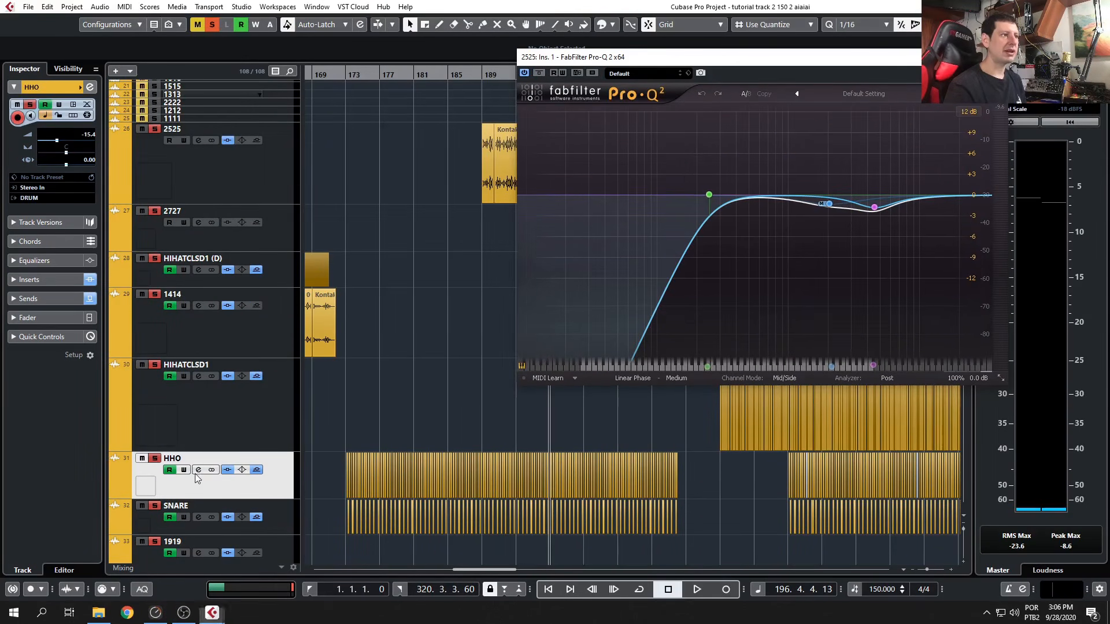
left_click(198, 470)
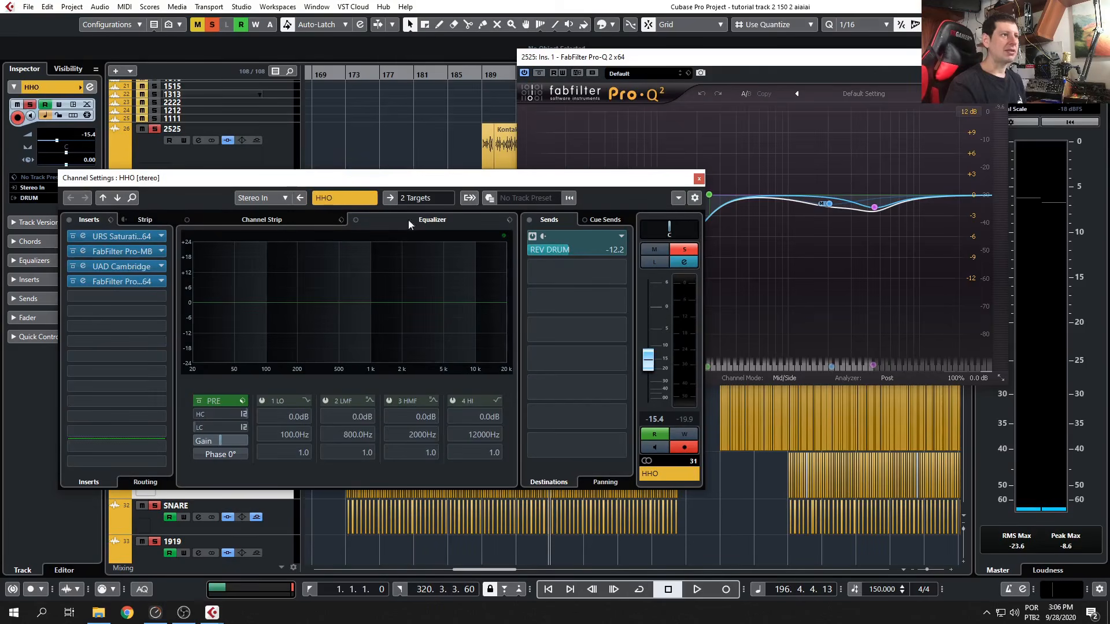
left_click_drag(662, 58, 700, 59)
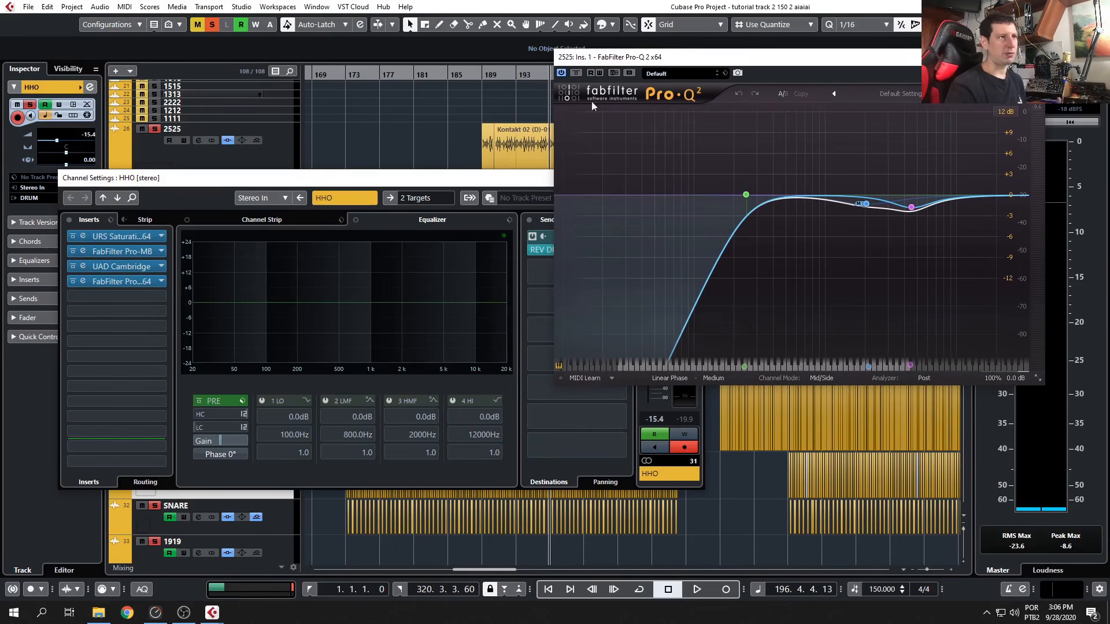
left_click(397, 183)
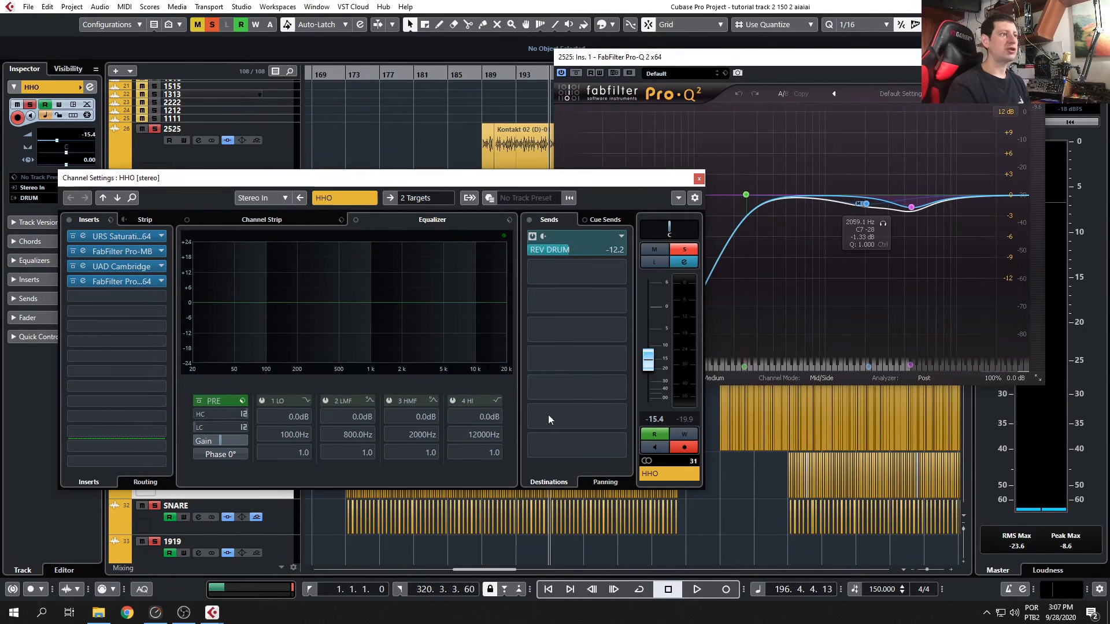
left_click(183, 614)
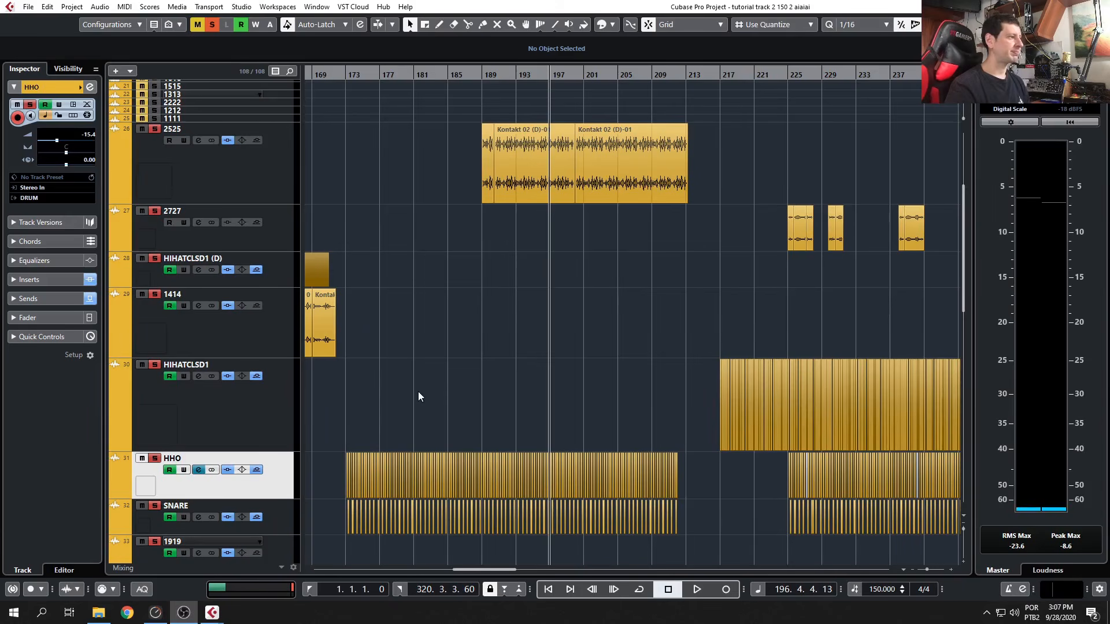
Compare 2525 with the 4543.8 Hz bell band in Pro-Q 2 bypassed and active during playback, and close the plug-in and HHO windows.
left_click(510, 324)
key("space")
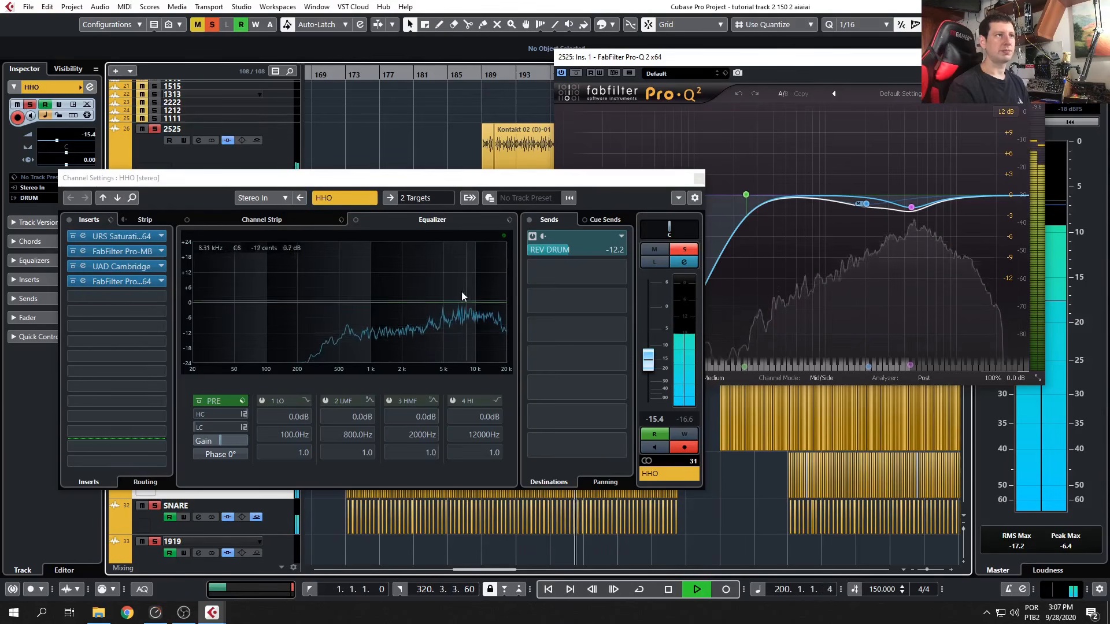
left_click(911, 207)
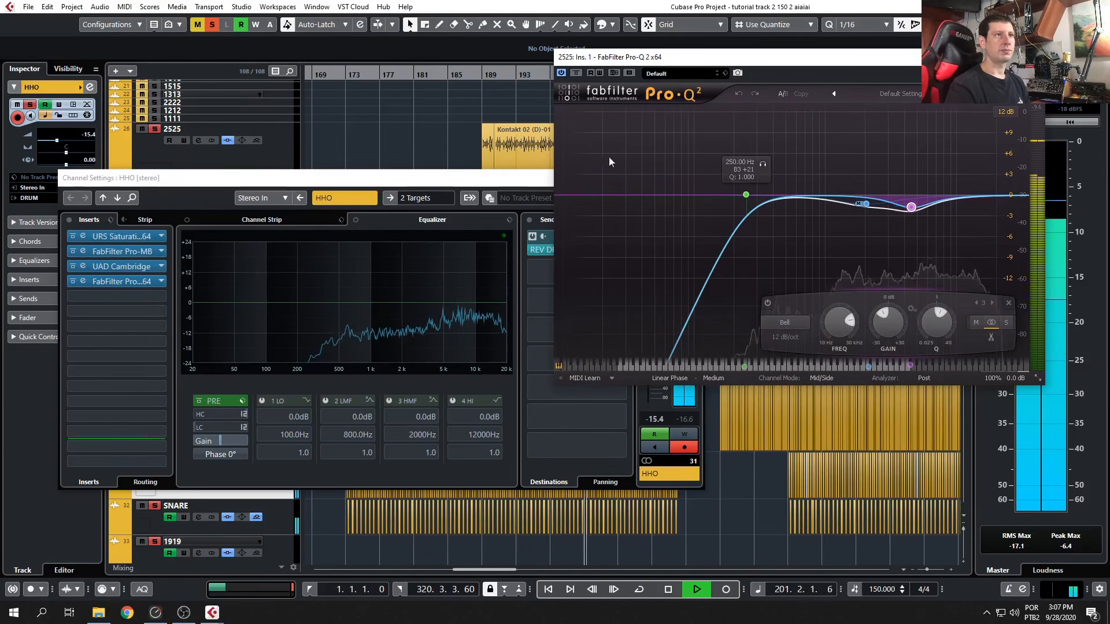
left_click(768, 302)
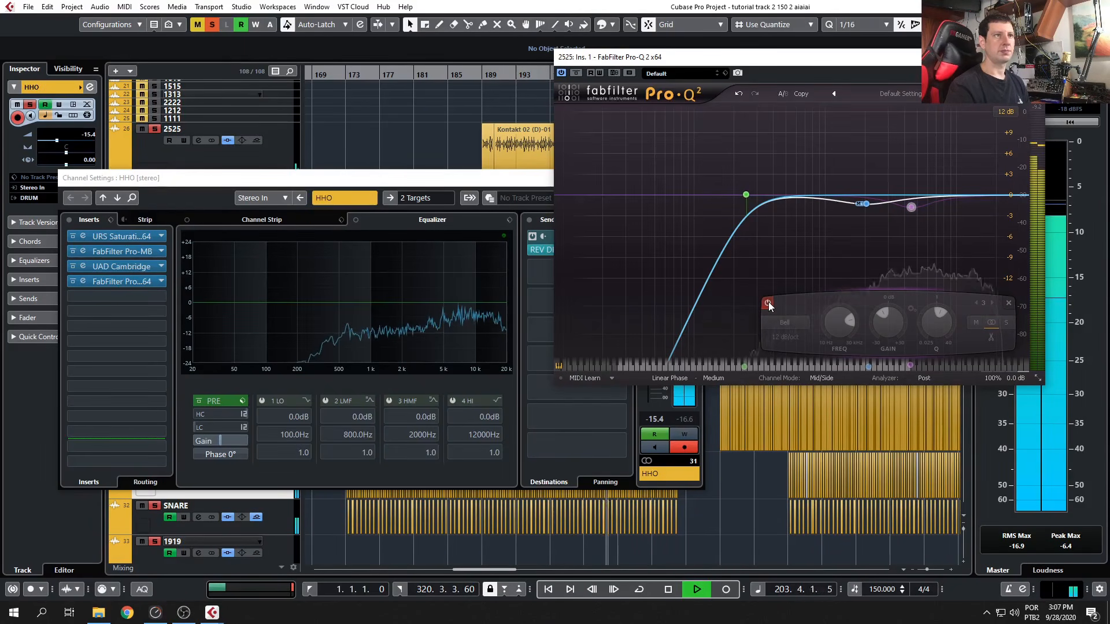
left_click(769, 301)
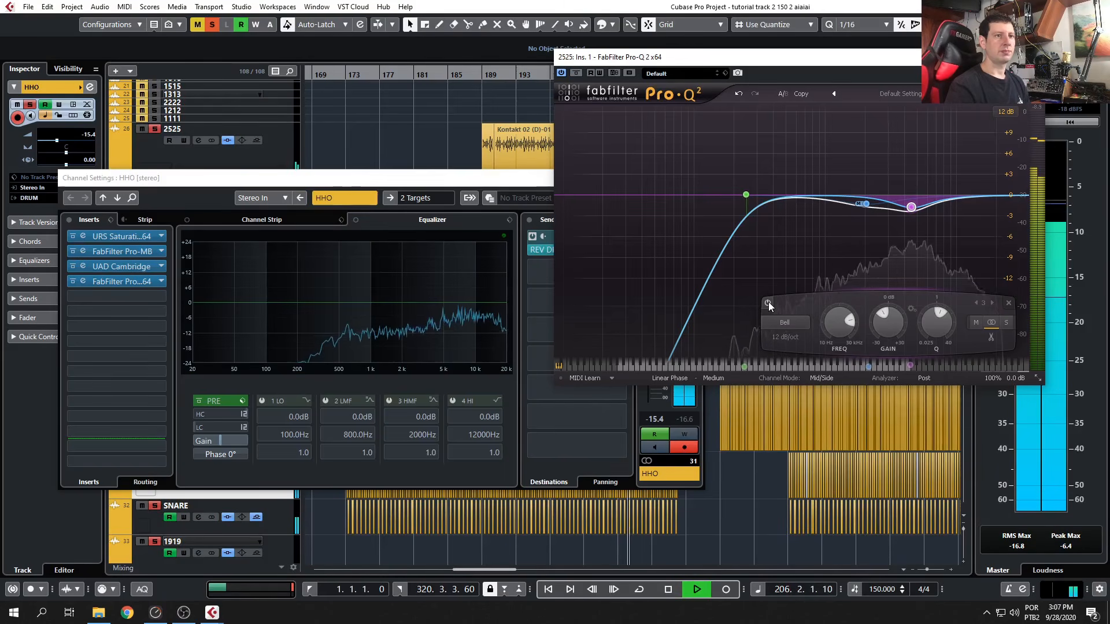
left_click(768, 302)
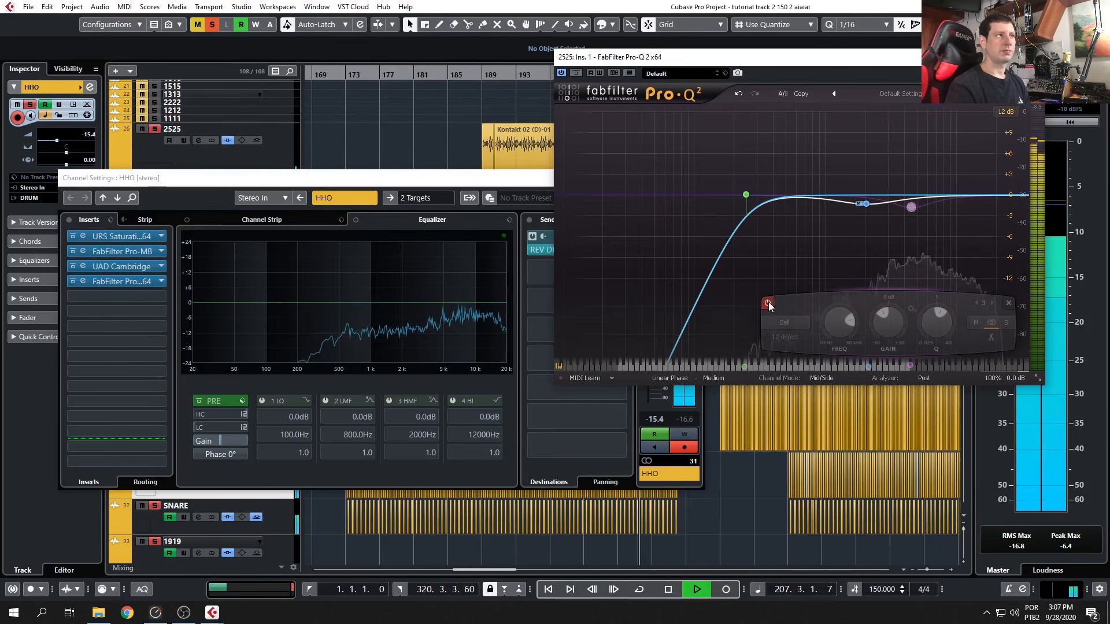
left_click(768, 302)
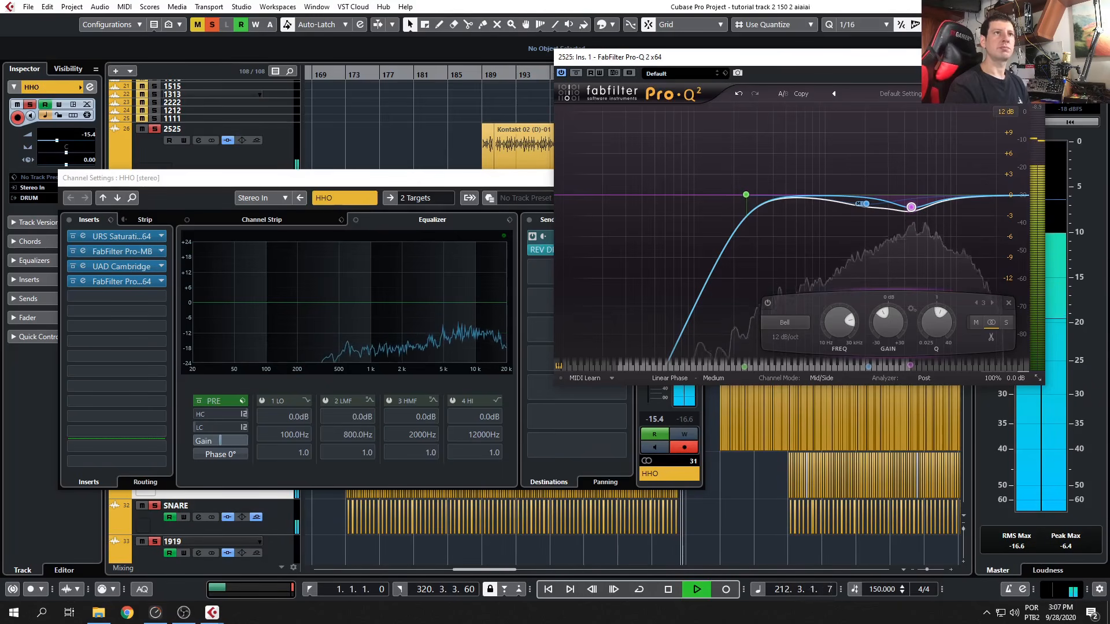
left_click(1035, 57)
left_click(696, 177)
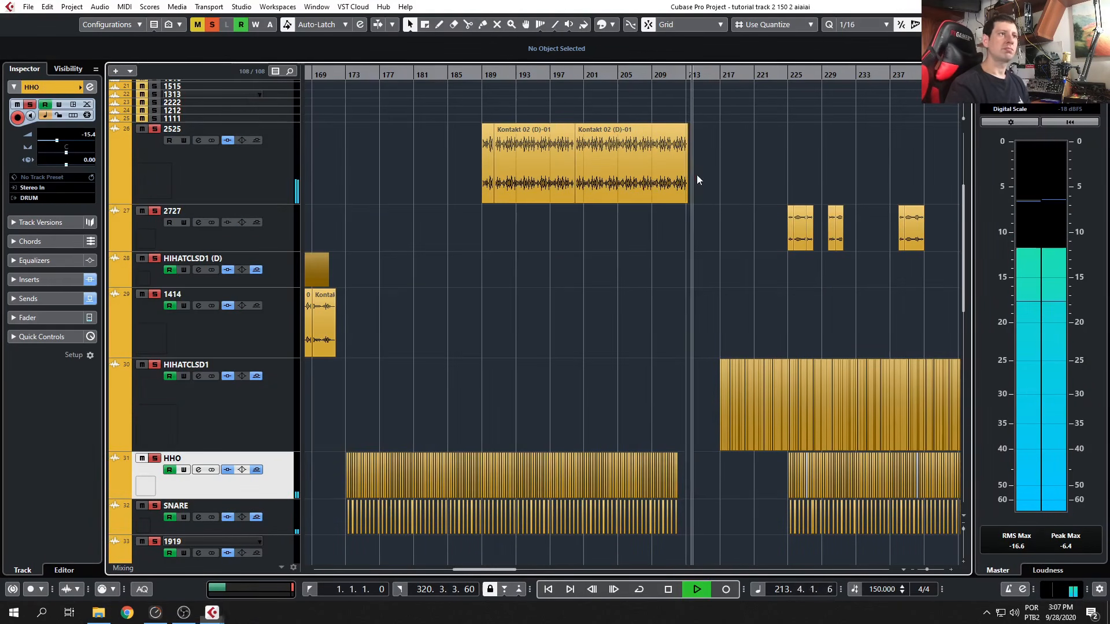
Stop playback, review the 2525 track's FabFilter Pro-Q 2 curve once more, and close the plug-in and channel settings windows.
key("space")
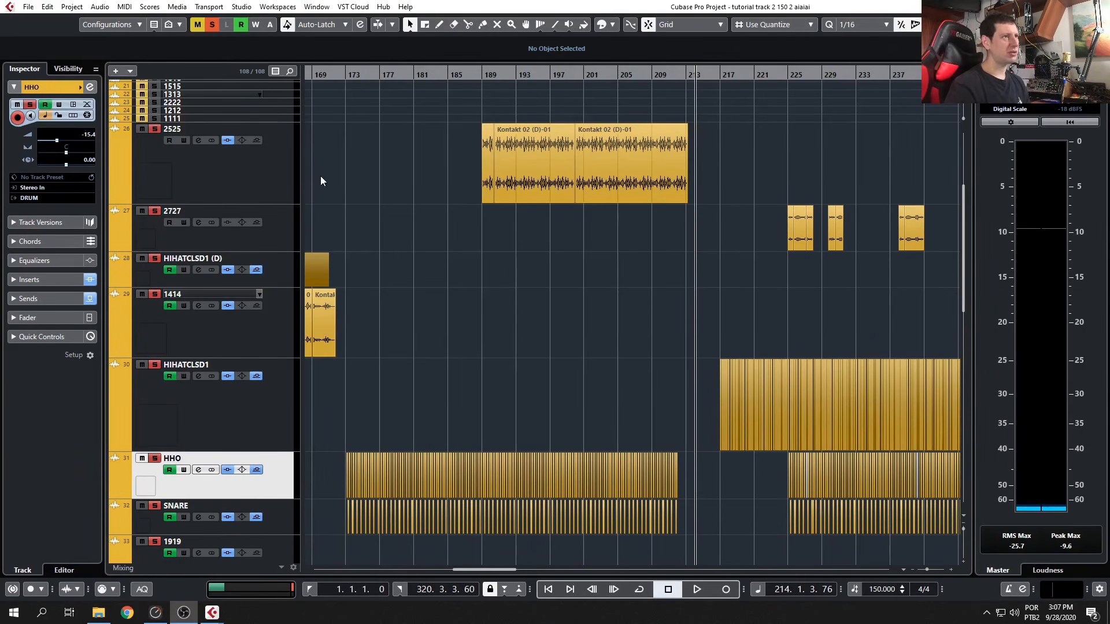
left_click(273, 185)
left_click(197, 141)
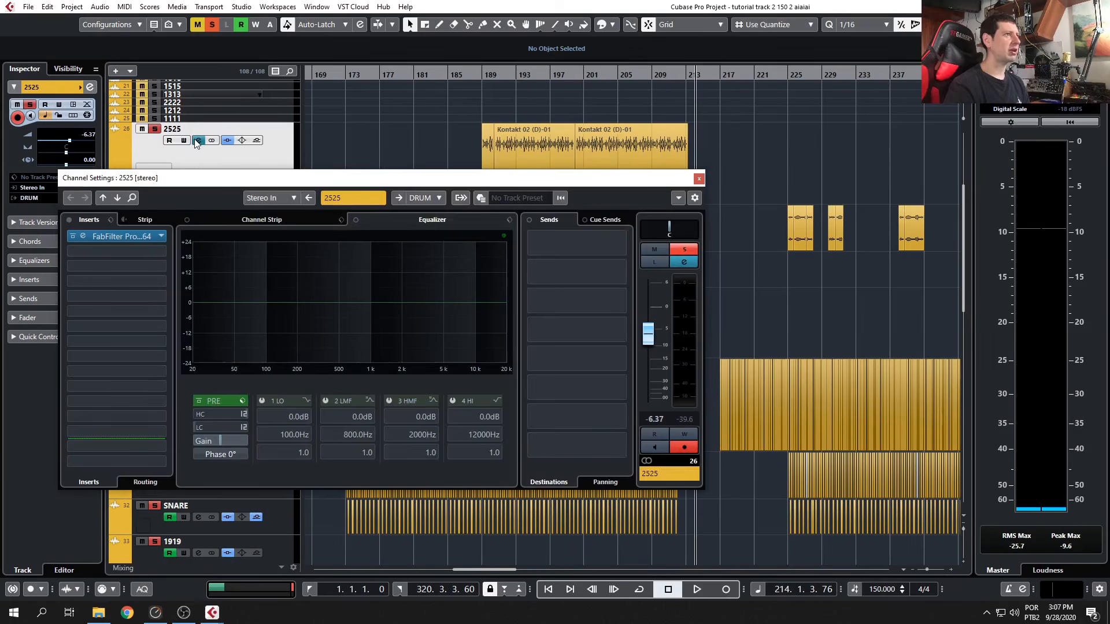
left_click(132, 236)
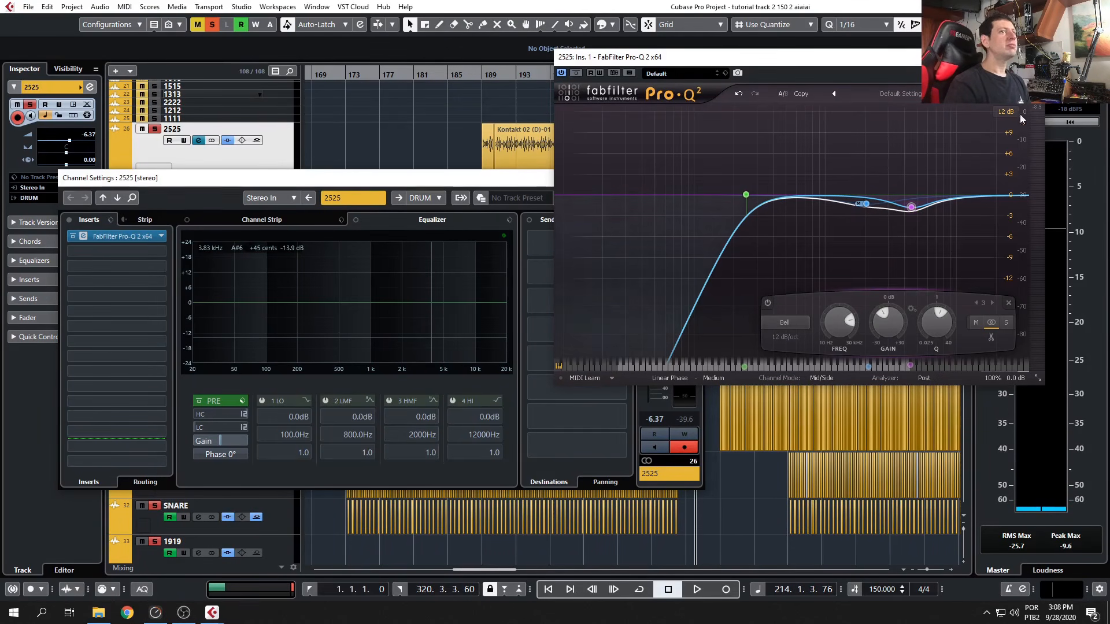
left_click(1039, 58)
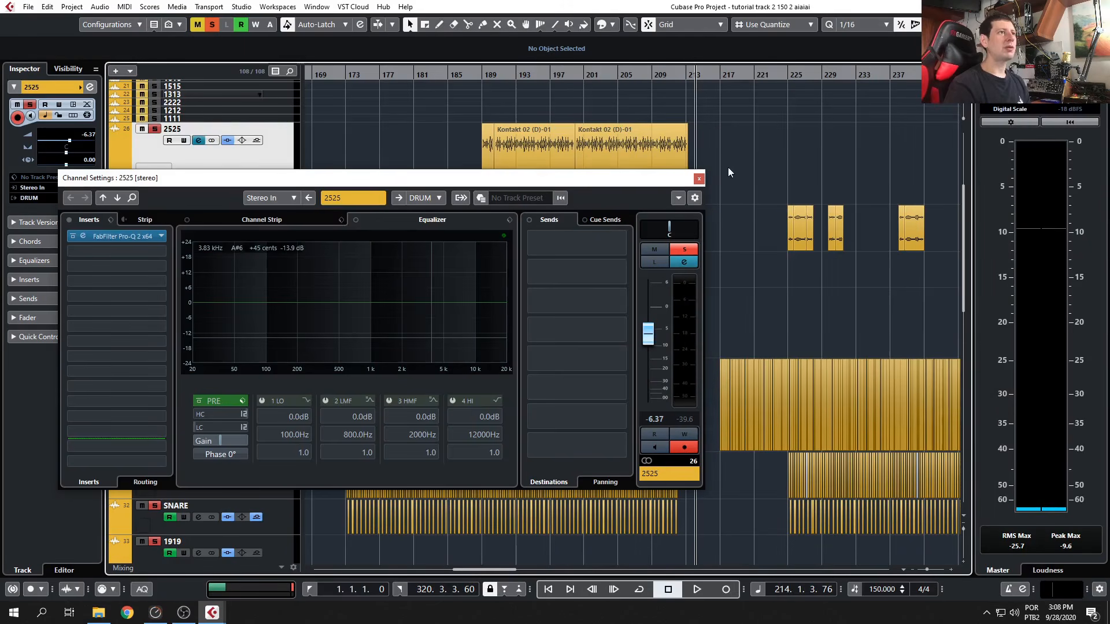
left_click(698, 179)
Enlarge the 1212 track's row in the track list so its audio events can be seen.
scroll(615, 374, "down", 8)
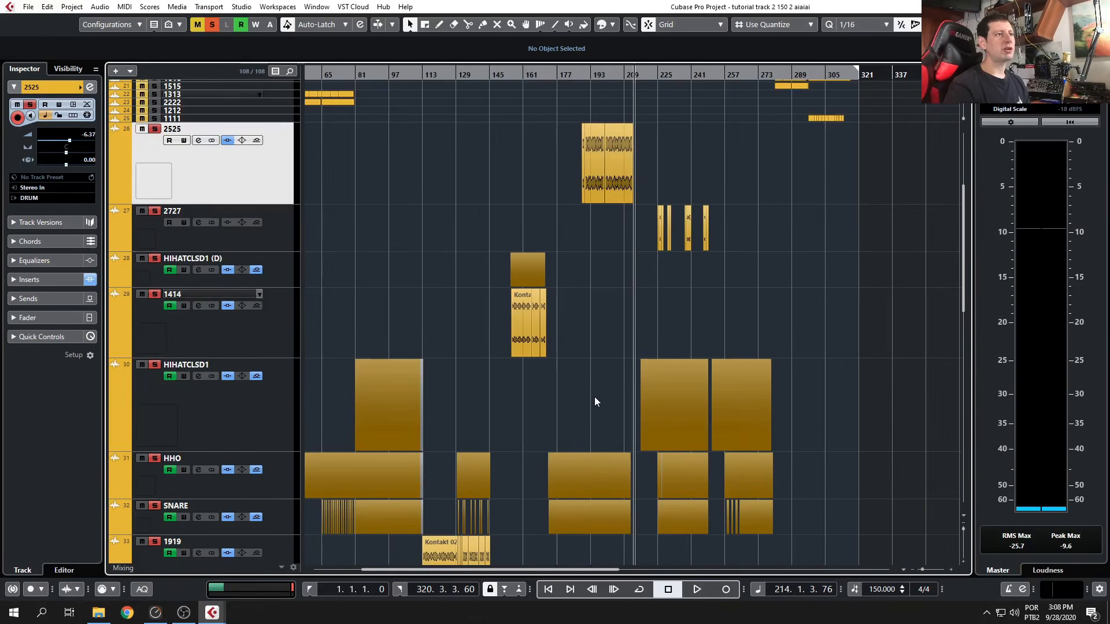
scroll(591, 403, "down", 5)
scroll(583, 407, "up", 10)
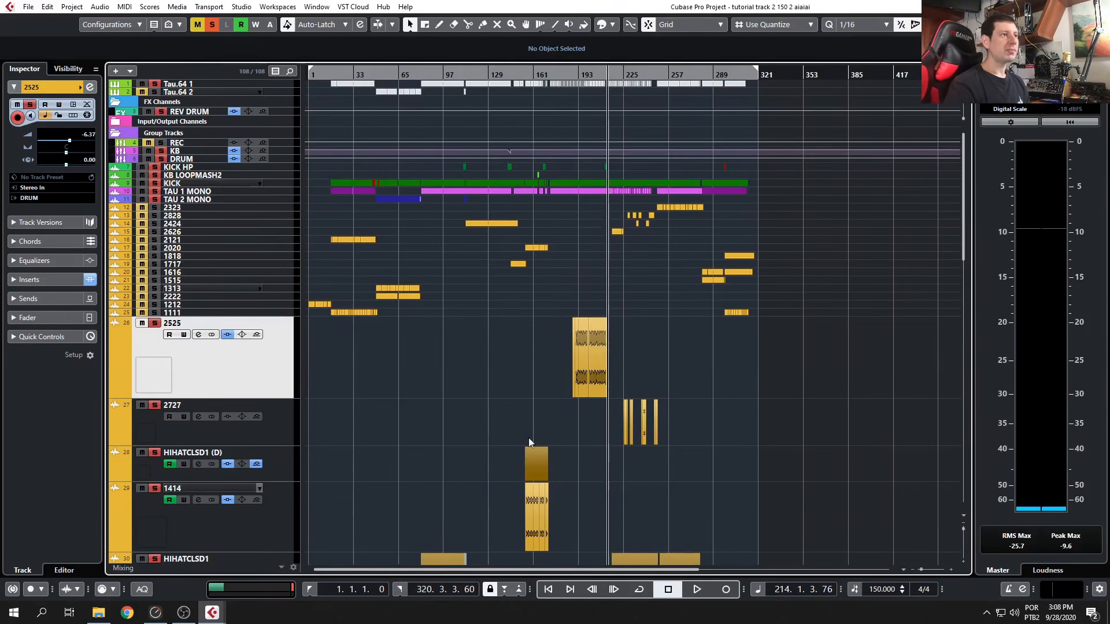
left_click_drag(291, 307, 292, 336)
scroll(425, 415, "up", 3)
Return the project cursor to the start and move the 1212 track directly below 1111.
key("Home")
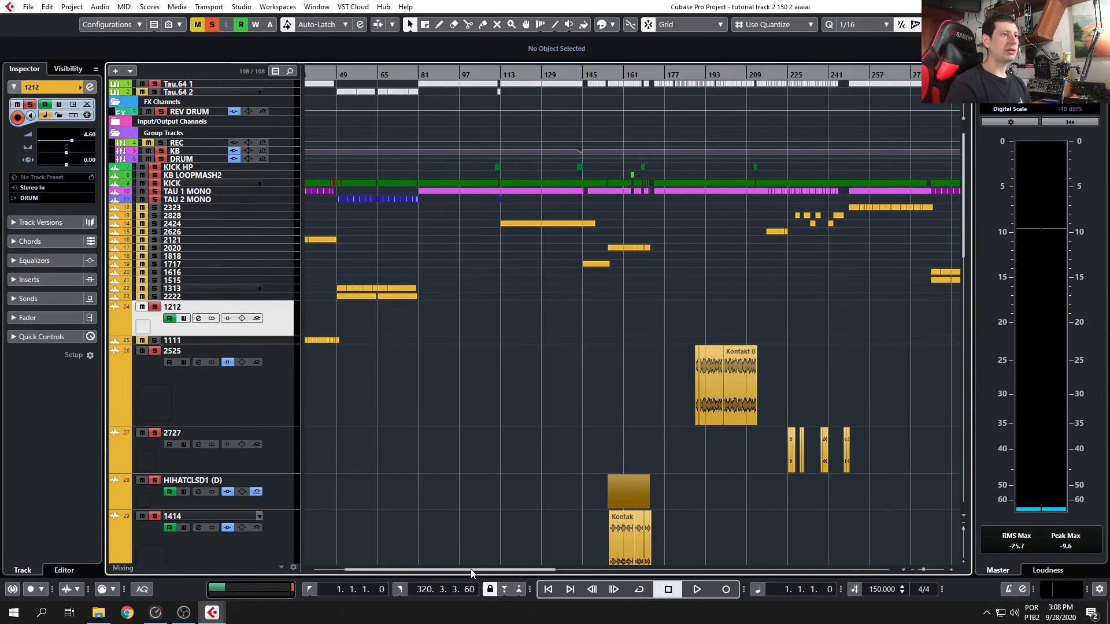
left_click_drag(471, 571, 349, 567)
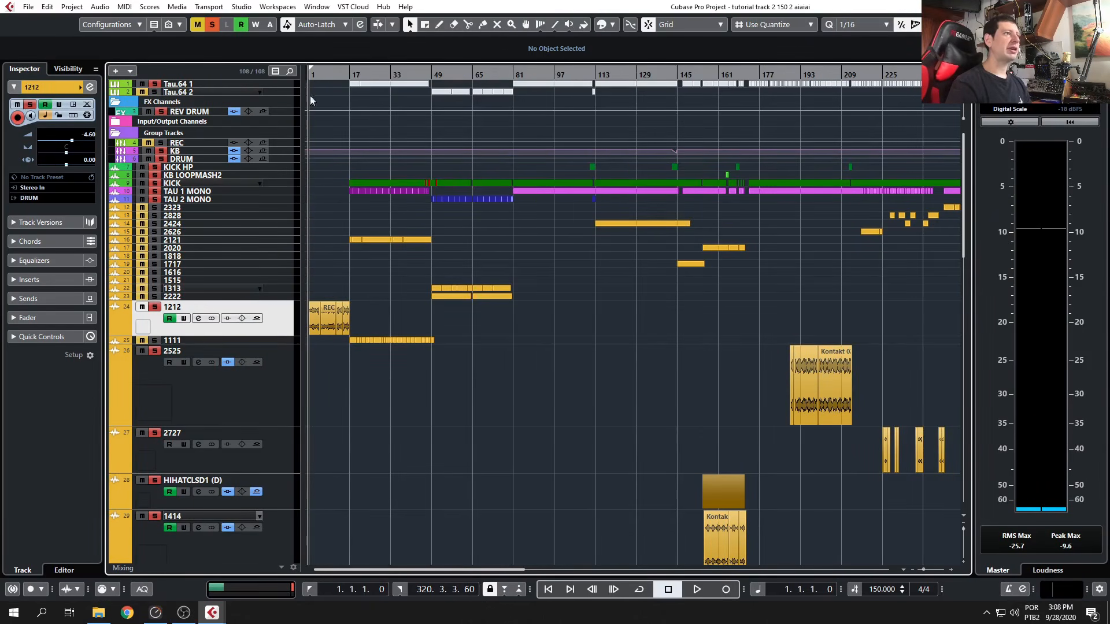
left_click_drag(265, 324, 273, 341)
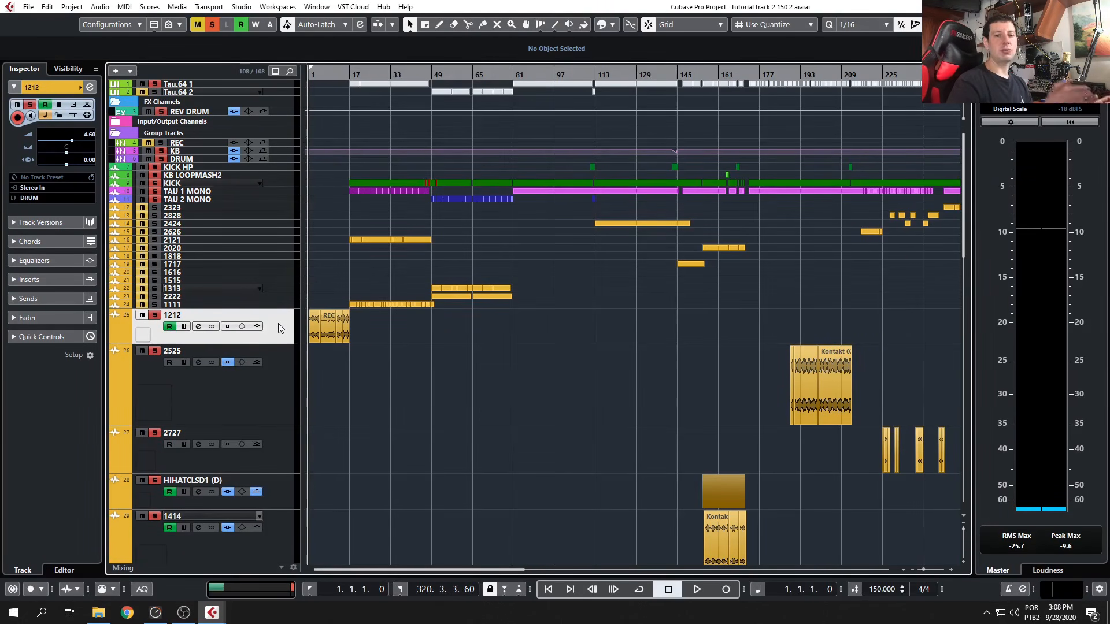
Check the inserts and equalizer in the 1212 track's channel settings against its opening events, and close the window.
scroll(348, 386, "up", 8)
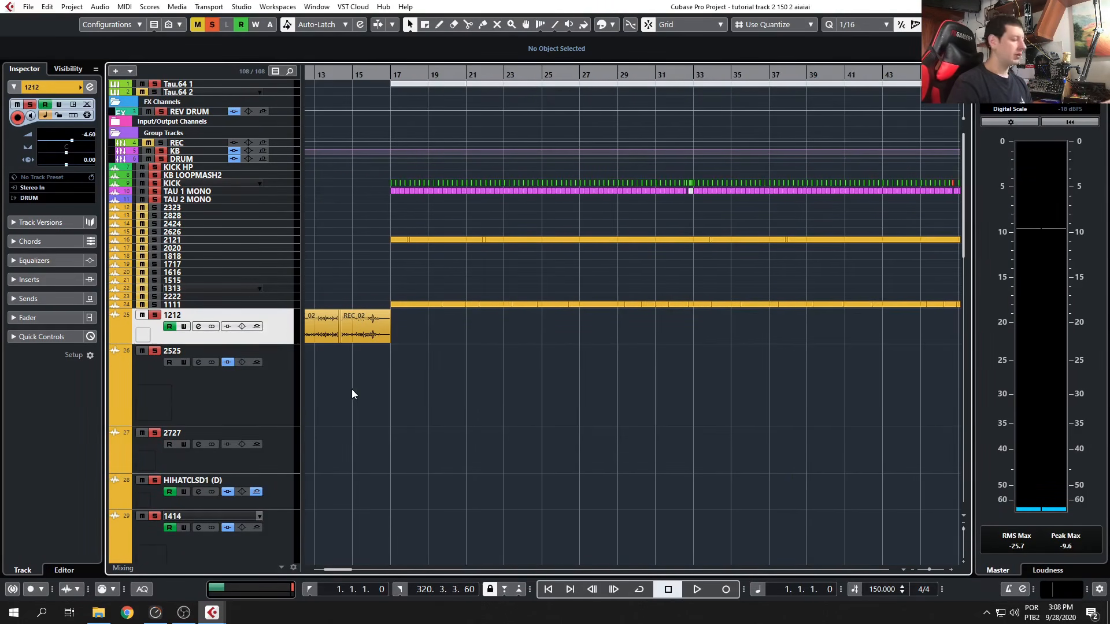
scroll(352, 390, "up", 2)
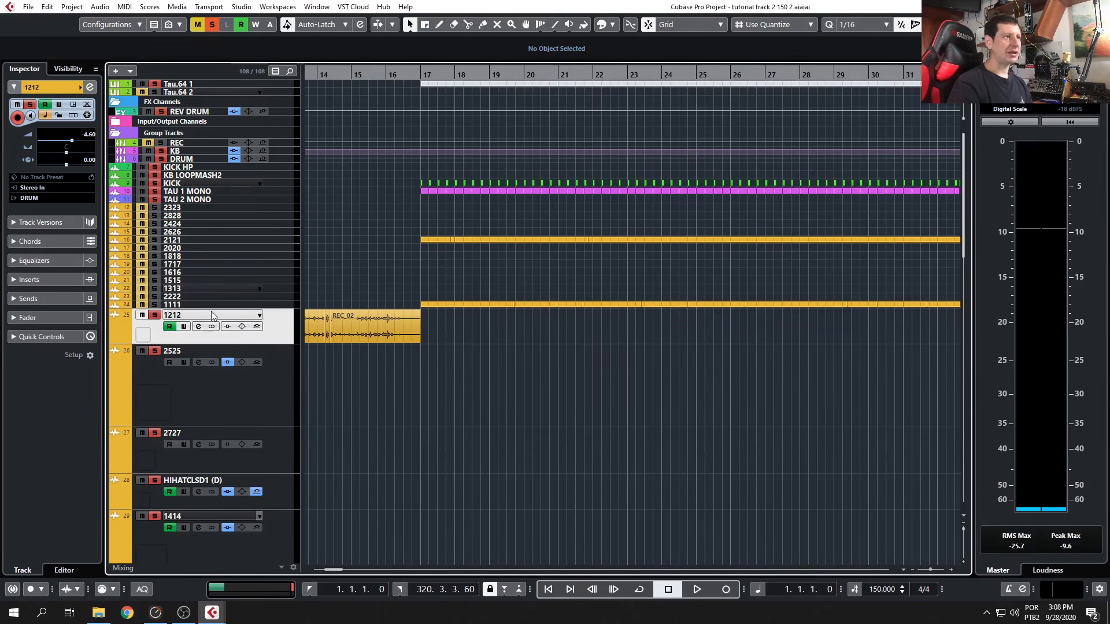
left_click(198, 326)
left_click_drag(257, 217, 603, 254)
left_click_drag(336, 570, 322, 565)
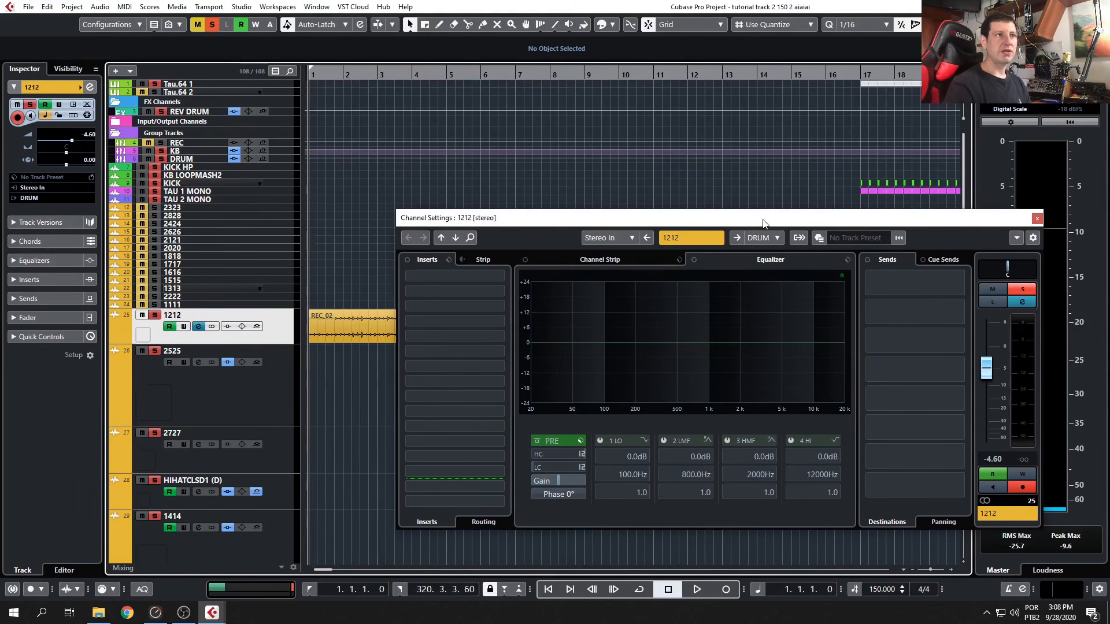
left_click(1037, 218)
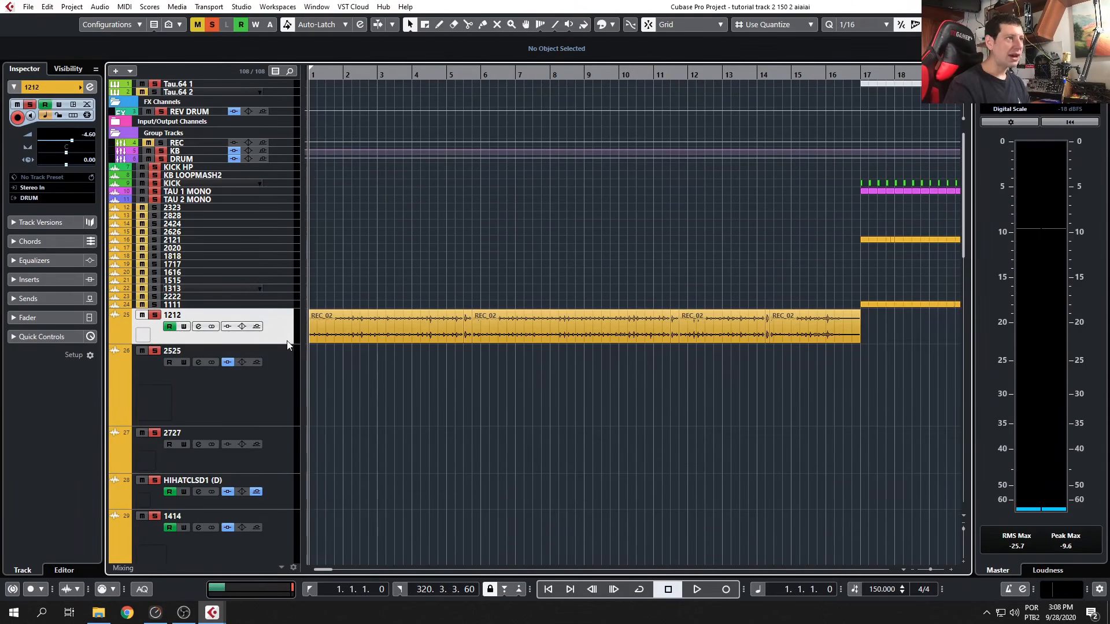
Make the 1212 track taller and review its selected REC_02 events together with its channel settings.
left_click_drag(287, 344, 289, 367)
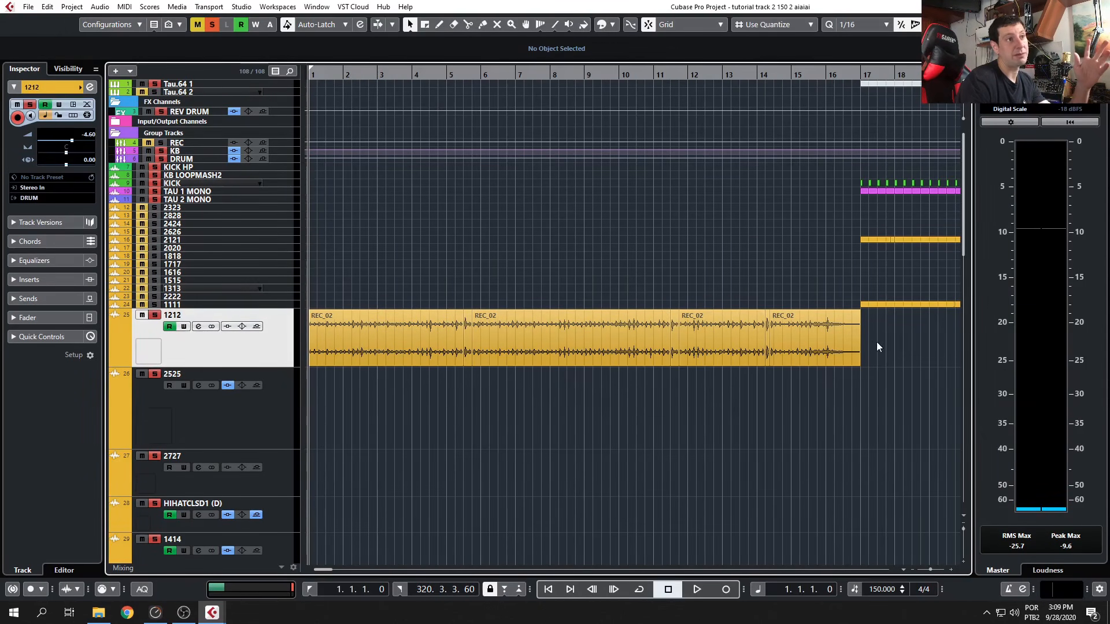
left_click(342, 339)
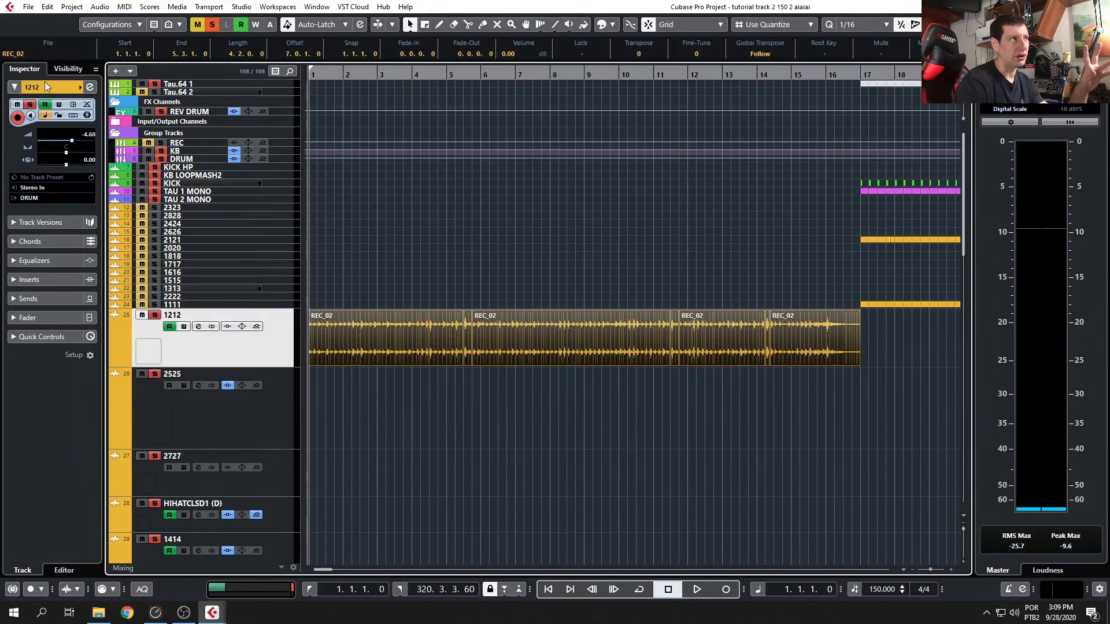
left_click(91, 89)
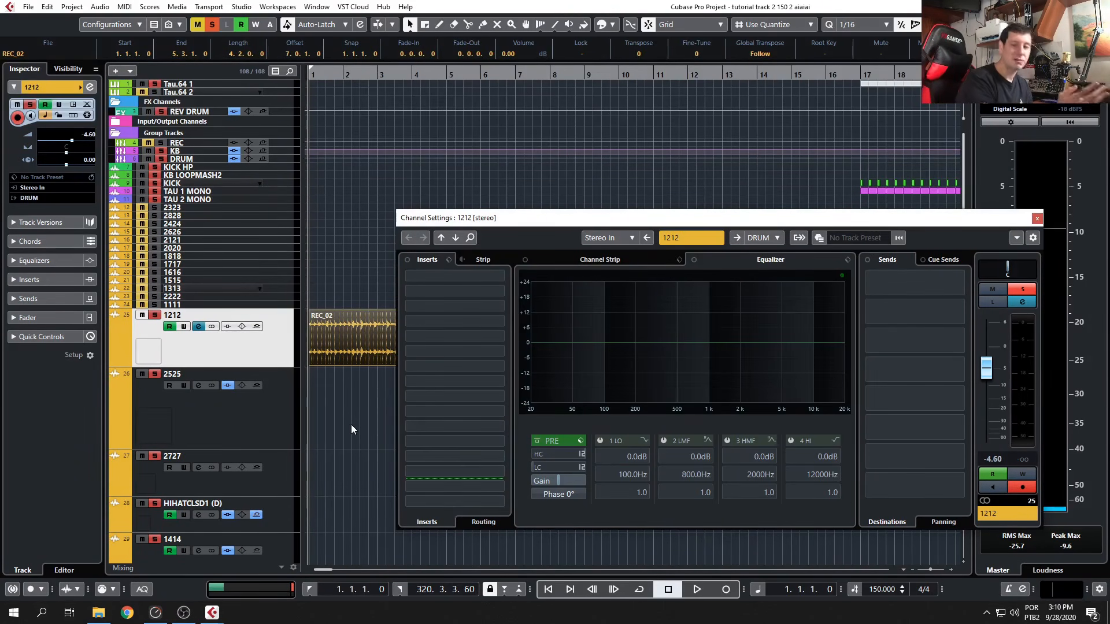
left_click(1037, 220)
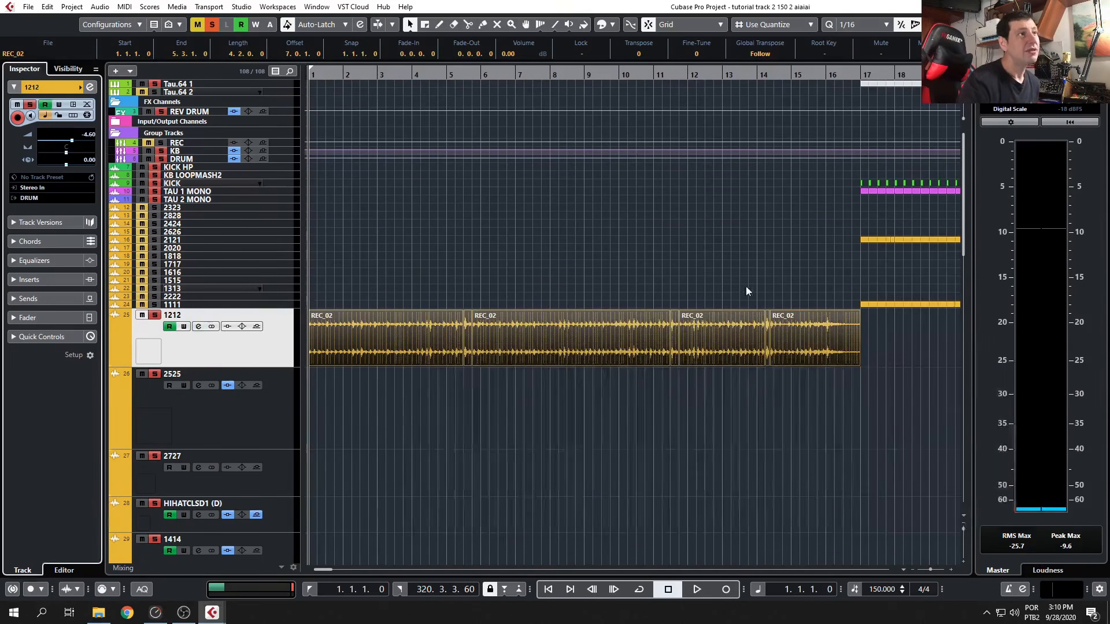
left_click(514, 420)
Inspect the volume of the individual REC_02 slices on track 1212 at bars 11, 14 and 5.
scroll(478, 411, "up", 2)
scroll(456, 399, "up", 4)
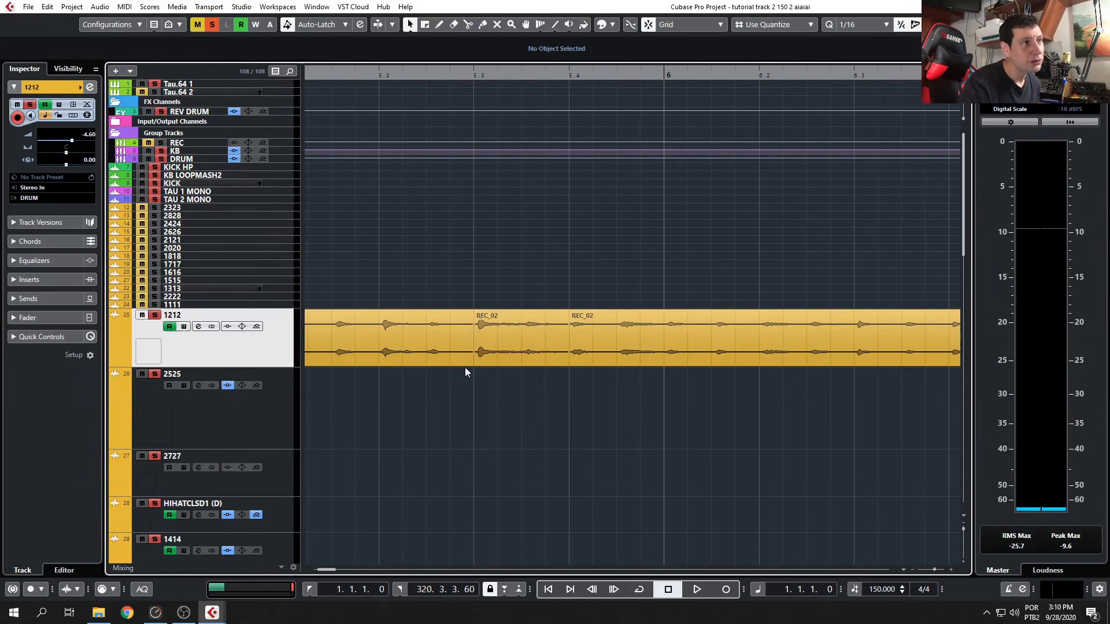
scroll(680, 369, "down", 4)
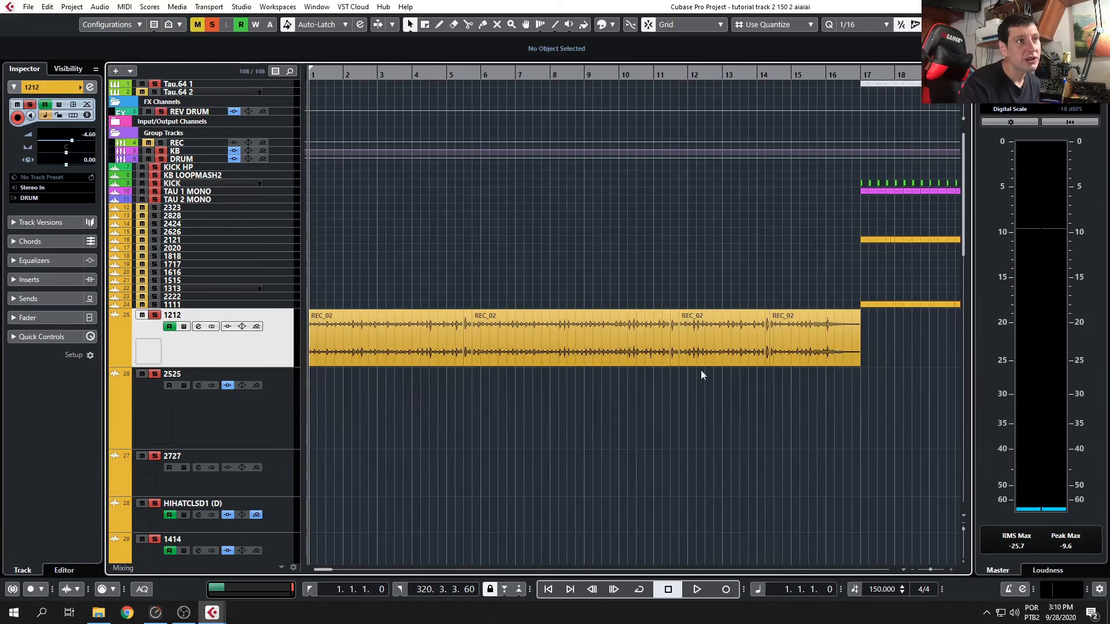
left_click(600, 341)
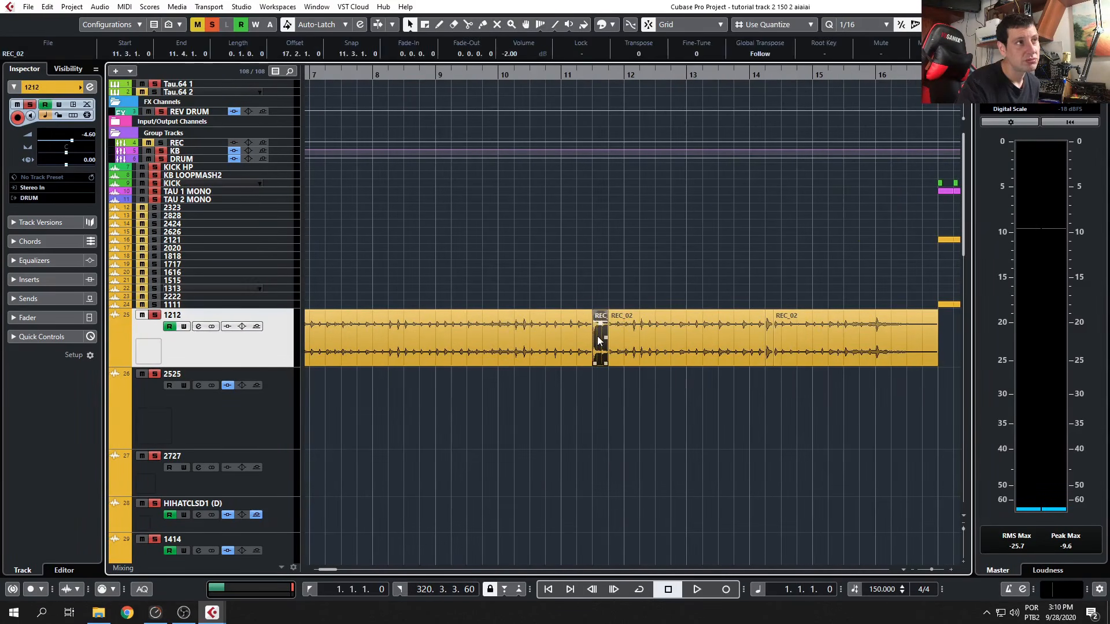
left_click(765, 335)
scroll(460, 467, "down", 5)
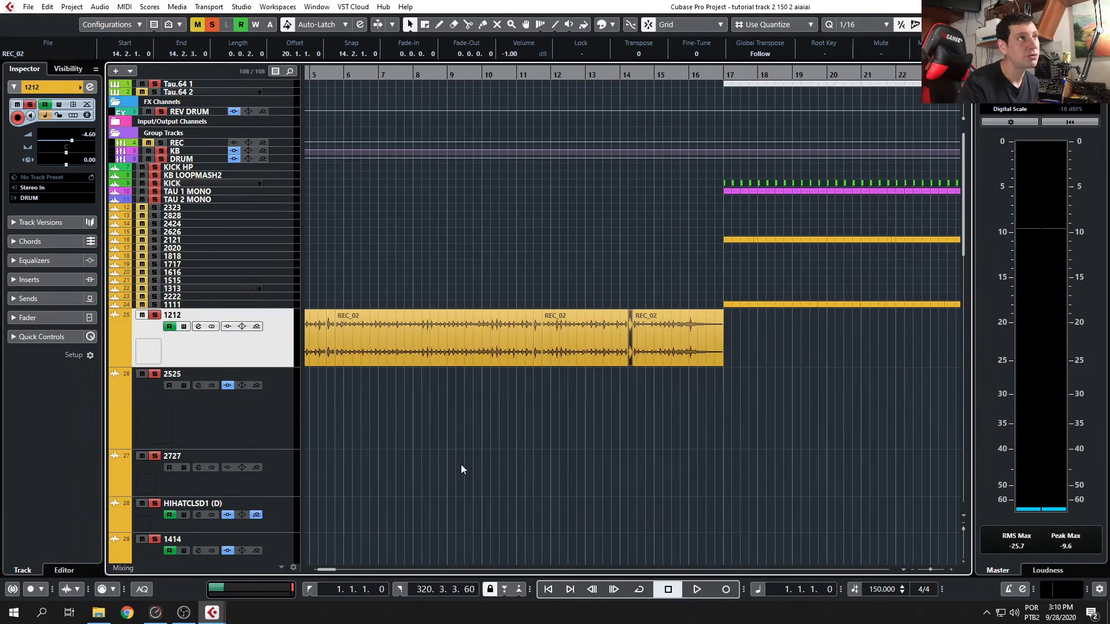
left_click(367, 342)
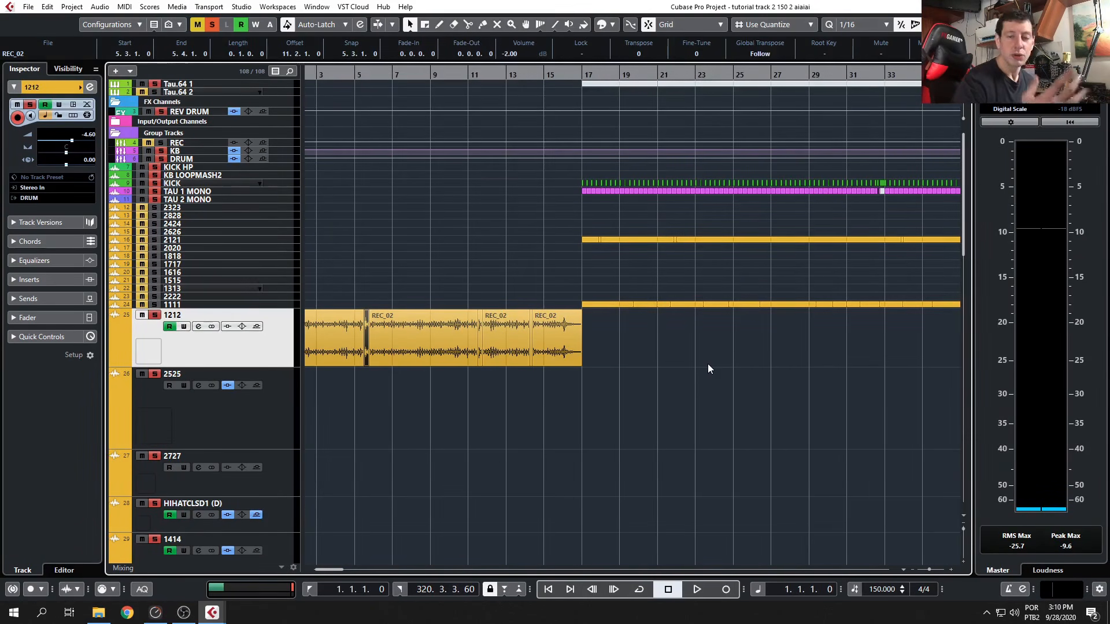
scroll(717, 370, "down", 4)
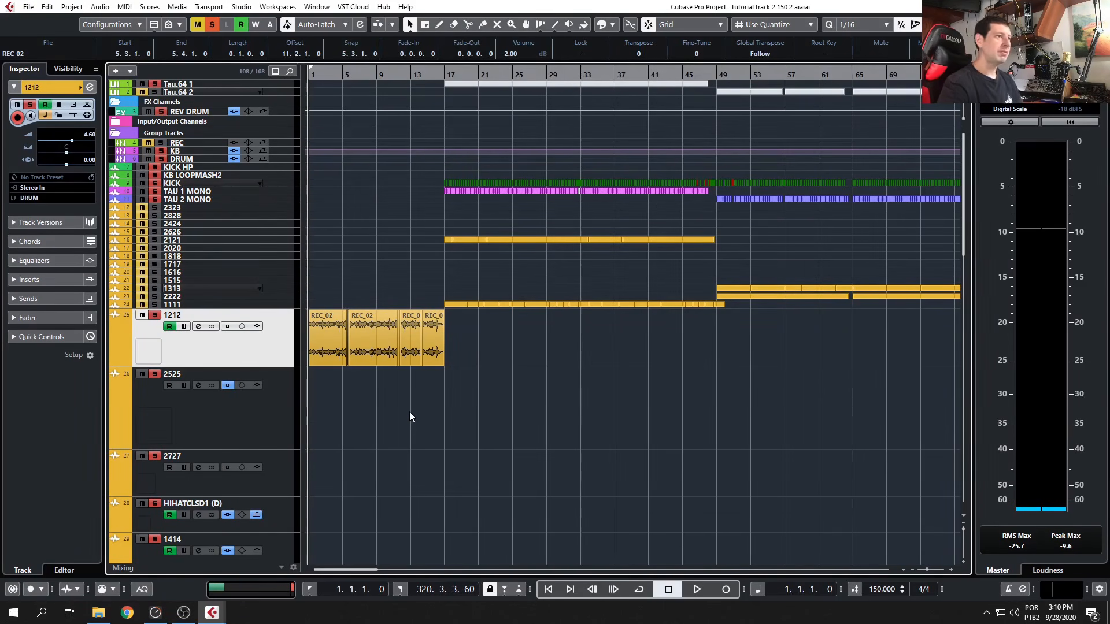
Look at the 1212 track's channel settings again, close them, and deselect the REC_02 event.
left_click(199, 328)
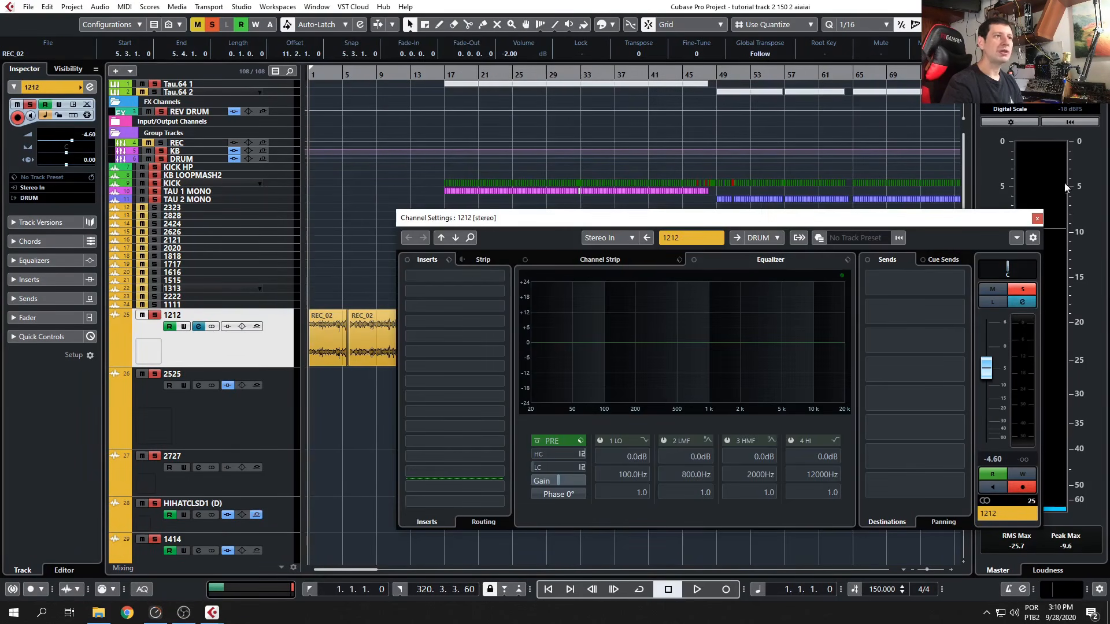
left_click(1037, 219)
left_click(187, 614)
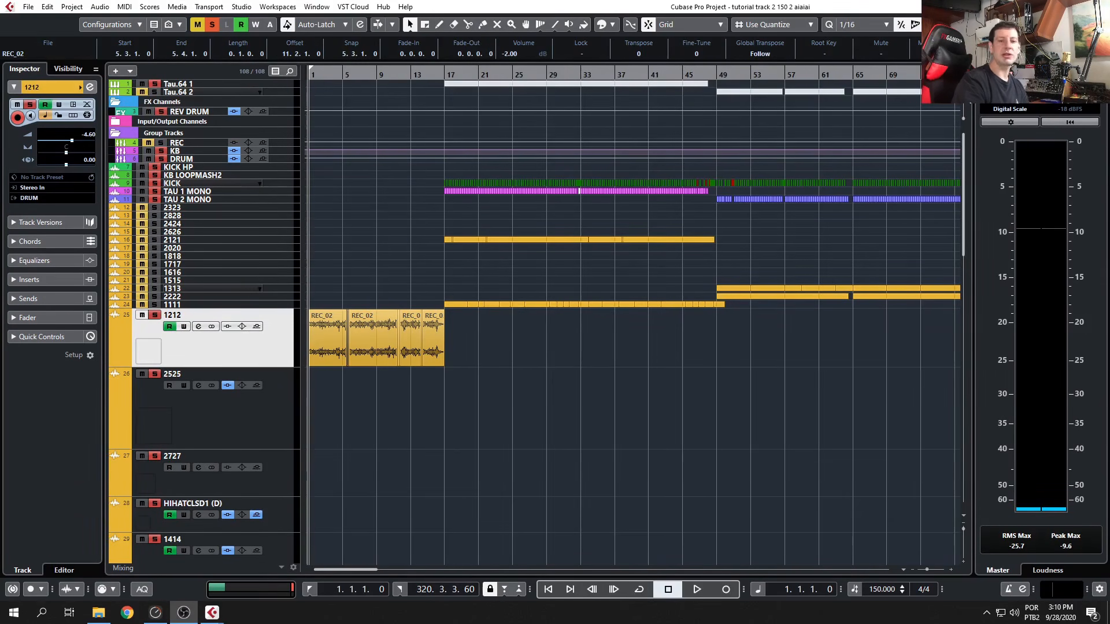
left_click(586, 488)
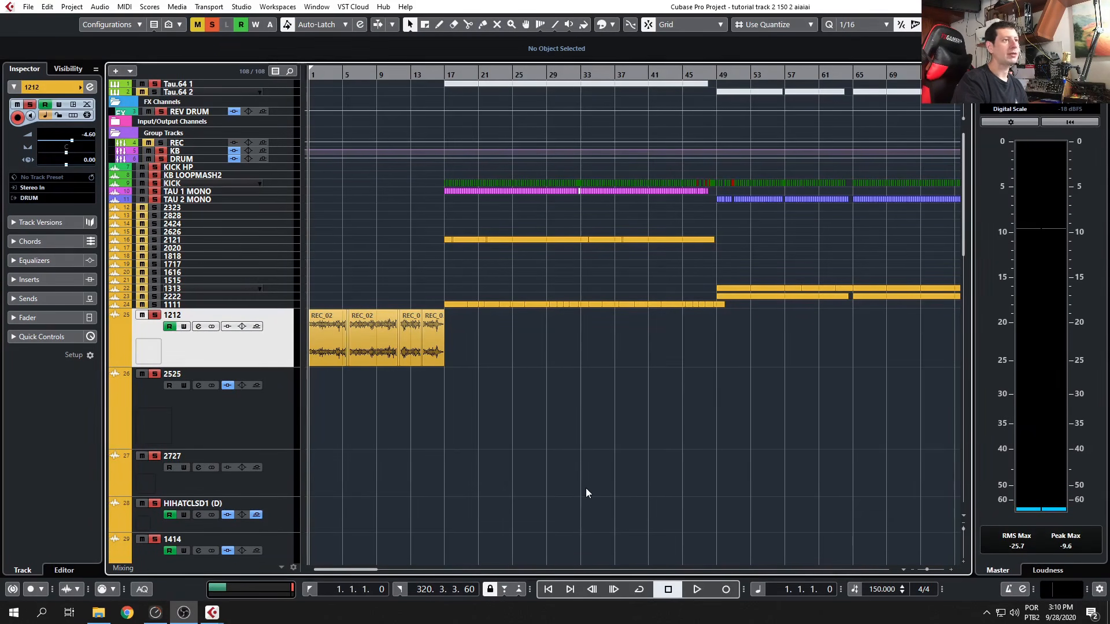
Play the 1212 track from the project start, view its spectrum in the channel settings, close the window, and stop playback.
key("space")
key("g")
key("g")
key("g")
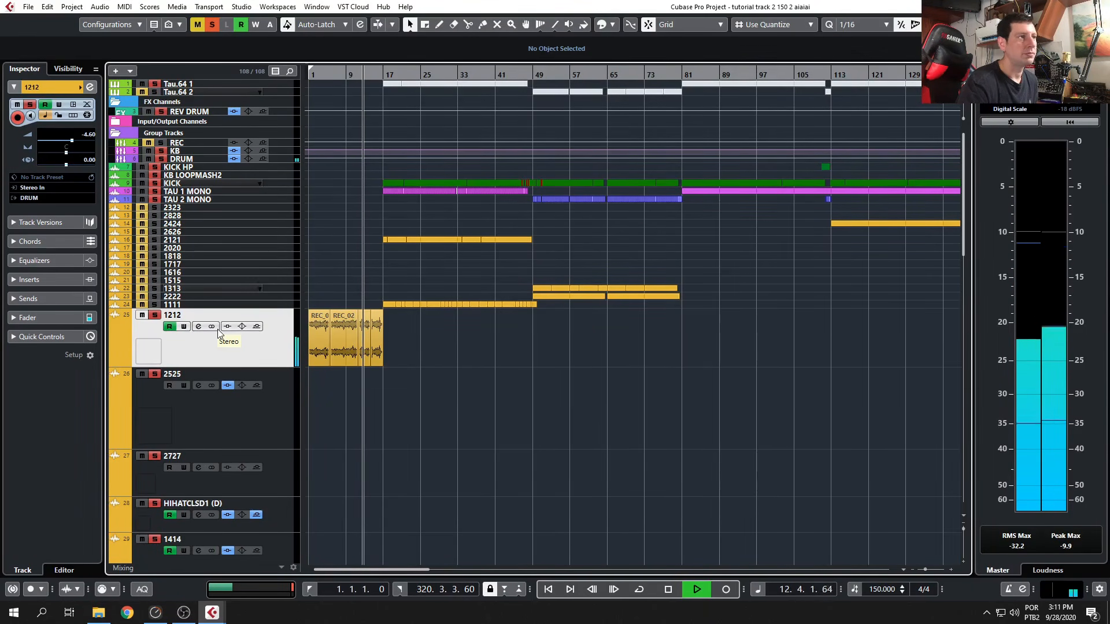
left_click(199, 327)
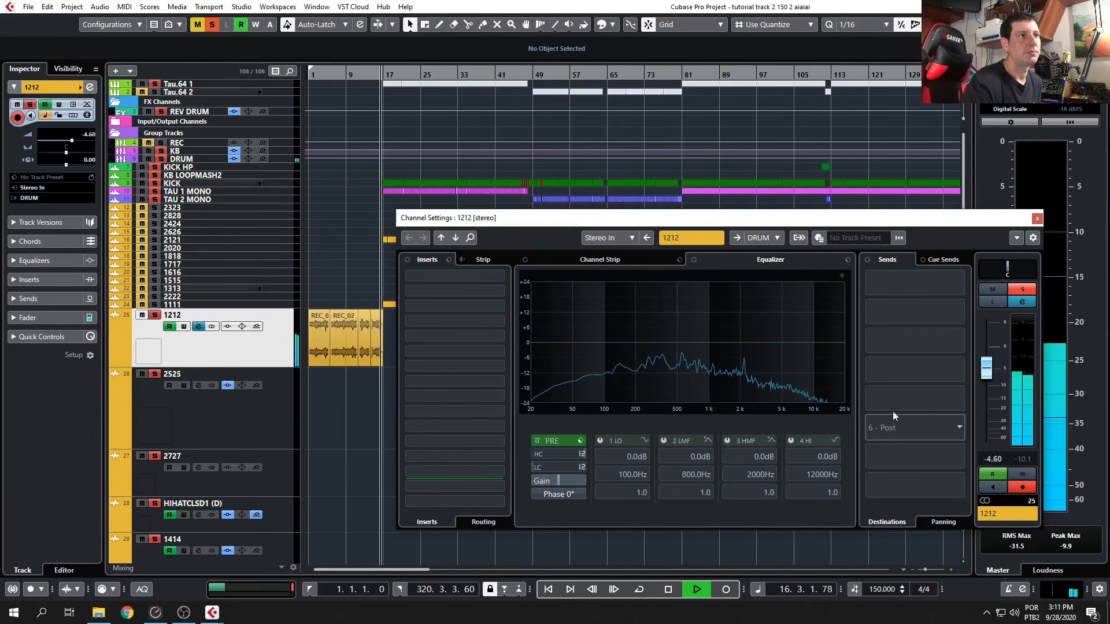
left_click(1037, 218)
key("space")
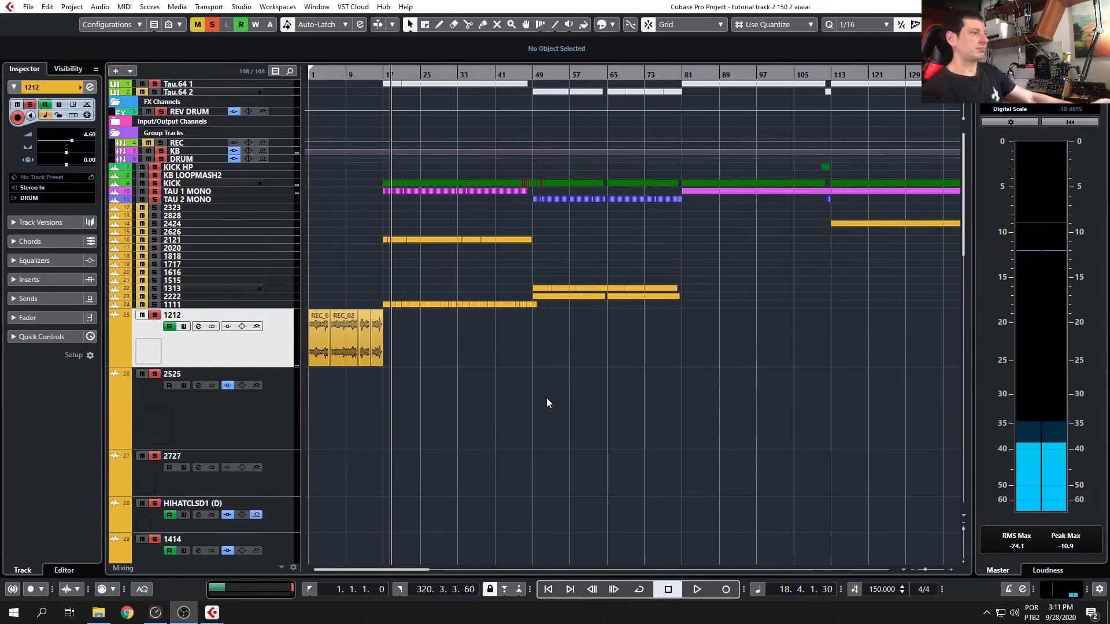
Enlarge the 1111 track's row above 1212 to show its audio events.
scroll(514, 376, "down", 5)
scroll(522, 370, "up", 5)
left_click(523, 370)
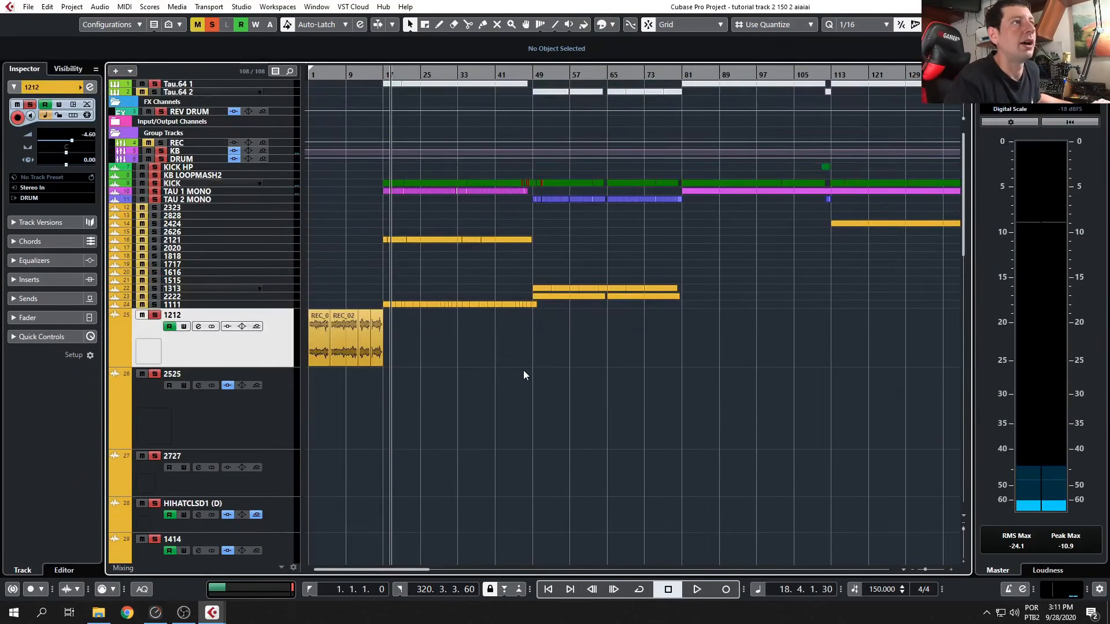
key("g")
key("g")
left_click_drag(256, 308, 262, 370)
Look over the 1111 track's Engine 2 01 events between bars 17 and 49 and the percussion events along the timeline.
key("h")
key("h")
key("h")
key("g")
key("g")
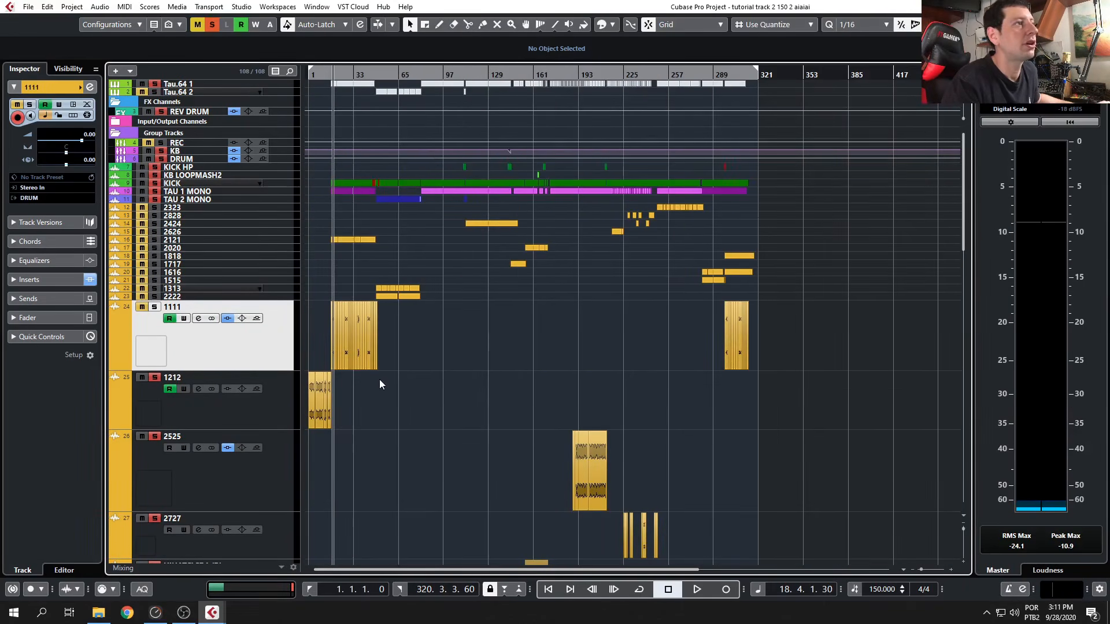
key("h")
key("h")
key("h")
key("h")
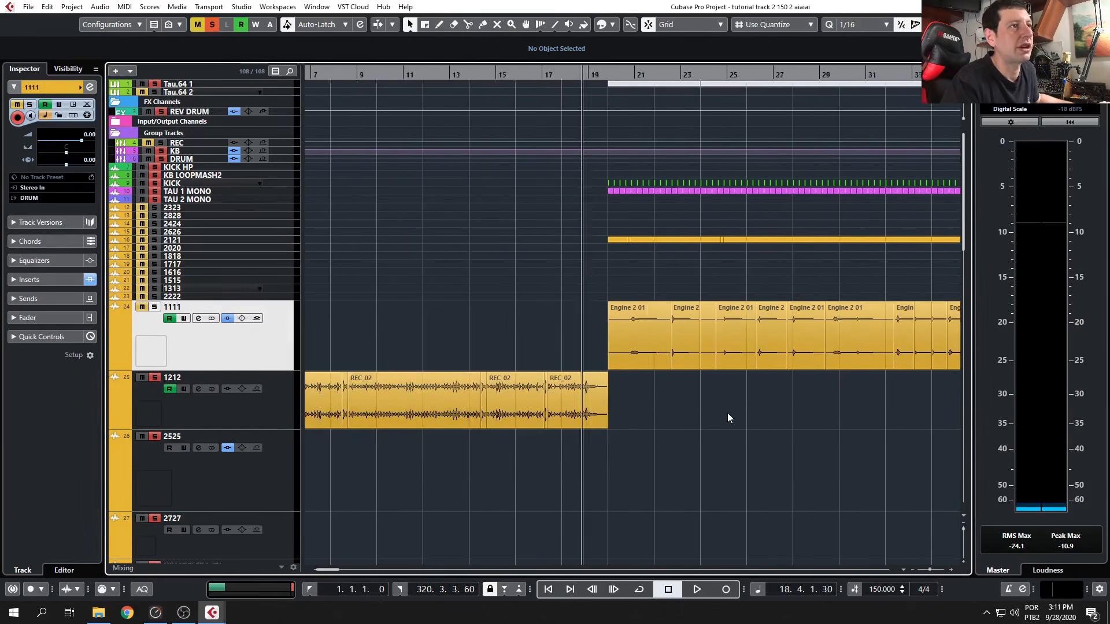
scroll(717, 408, "right", 5)
scroll(659, 379, "up", 3)
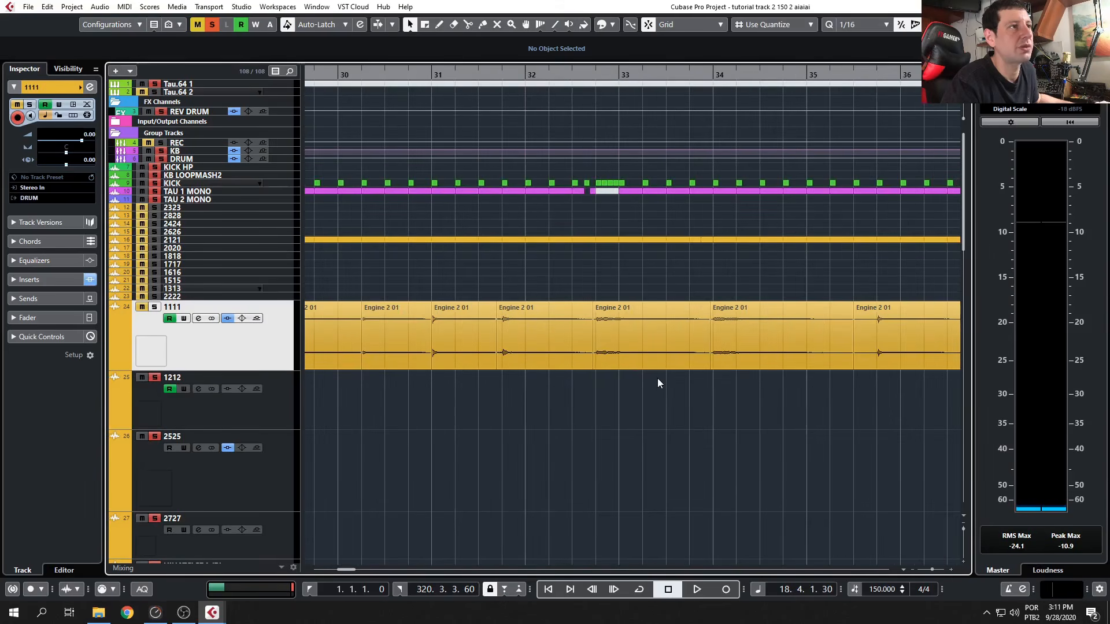
scroll(657, 383, "down", 4)
scroll(657, 381, "down", 2)
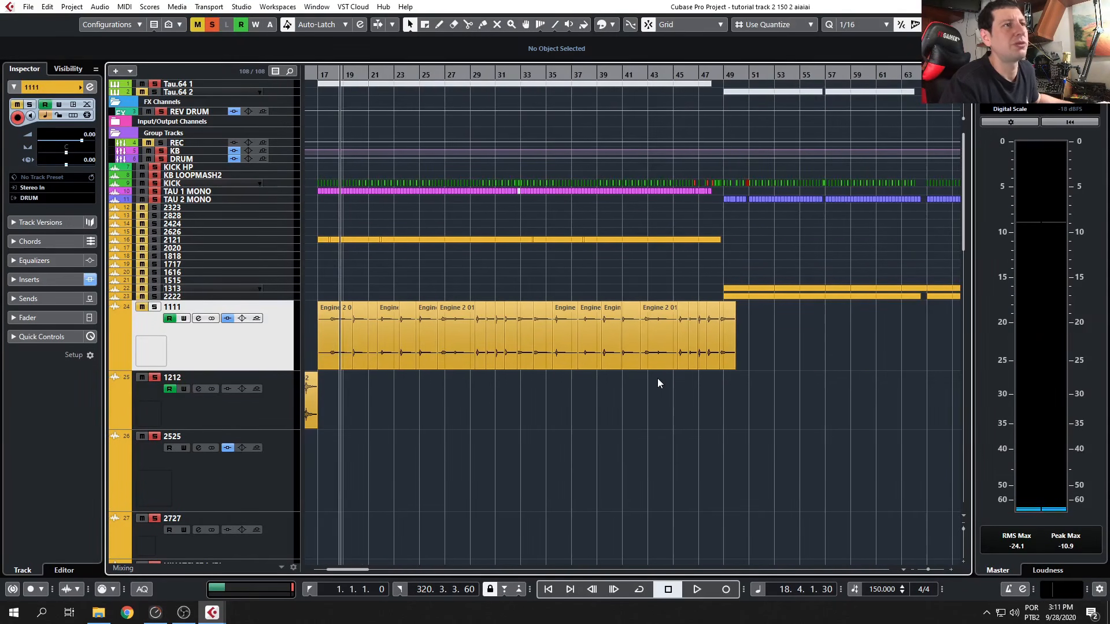
scroll(657, 380, "down", 2)
scroll(697, 409, "right", 8)
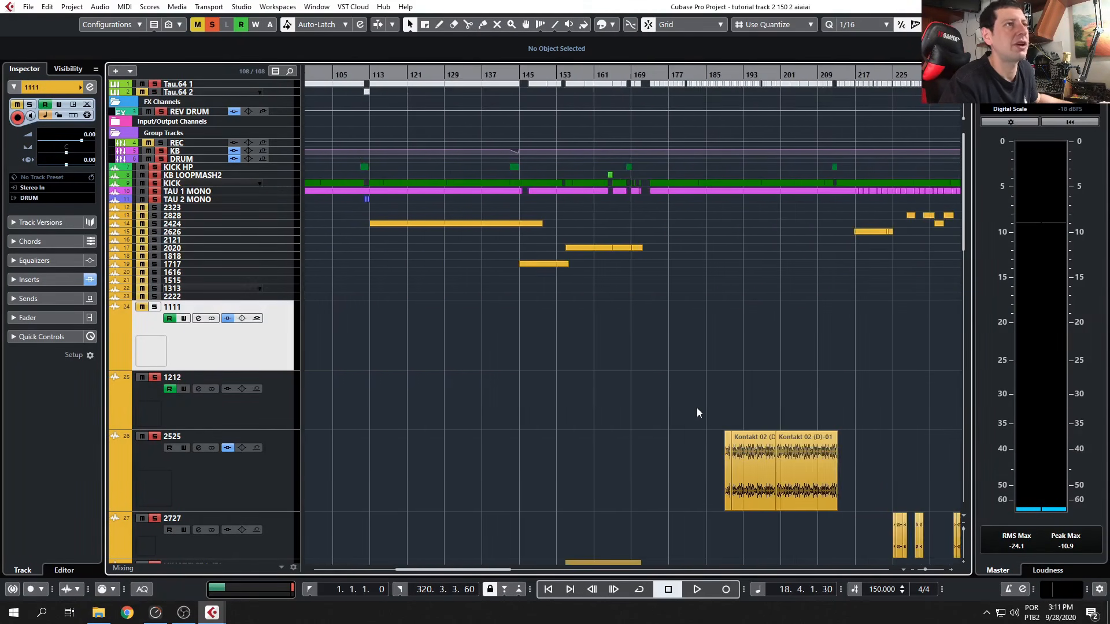
scroll(697, 412, "left", 5)
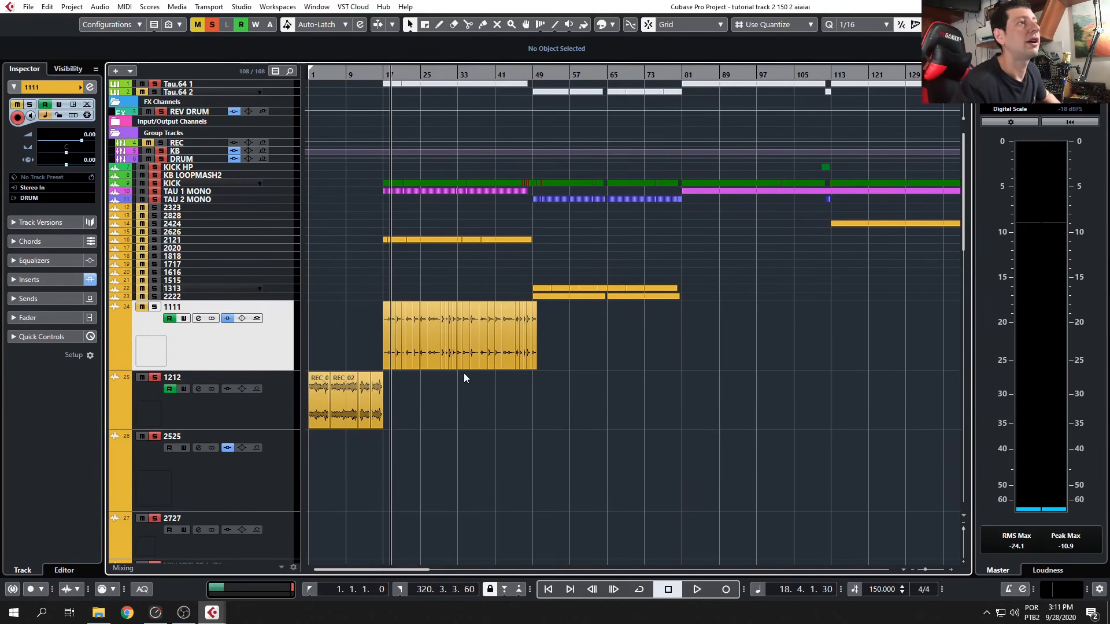
Inspect the volumes of individual Engine 2 01 slices on the 1111 track around bars 24, 30 and 31, and deselect the last one.
key("g")
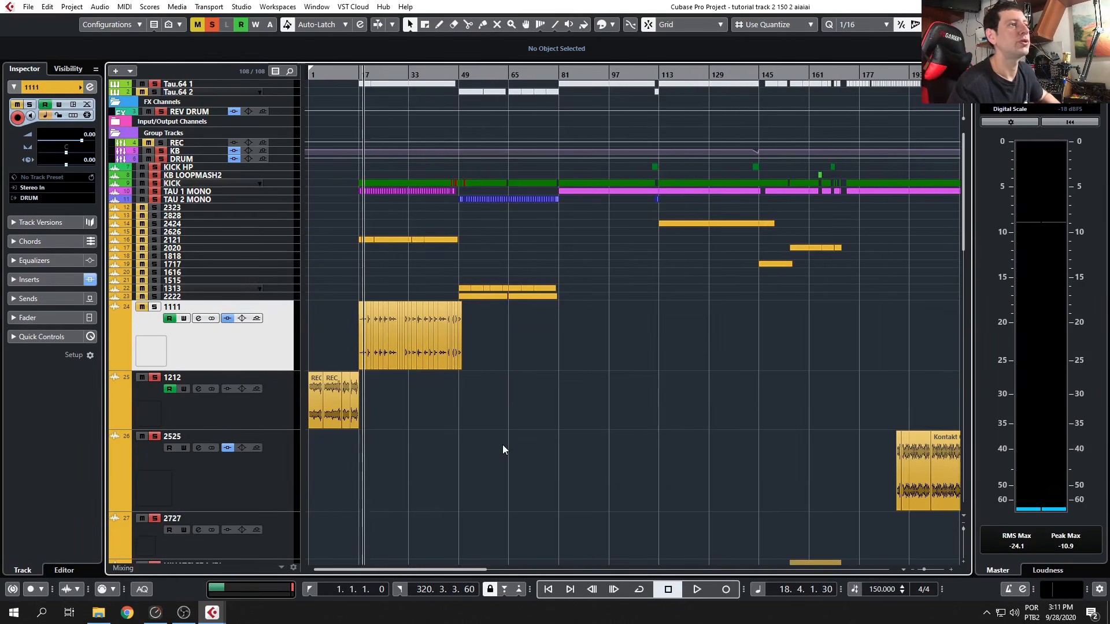
scroll(374, 400, "up", 5)
left_click(356, 341)
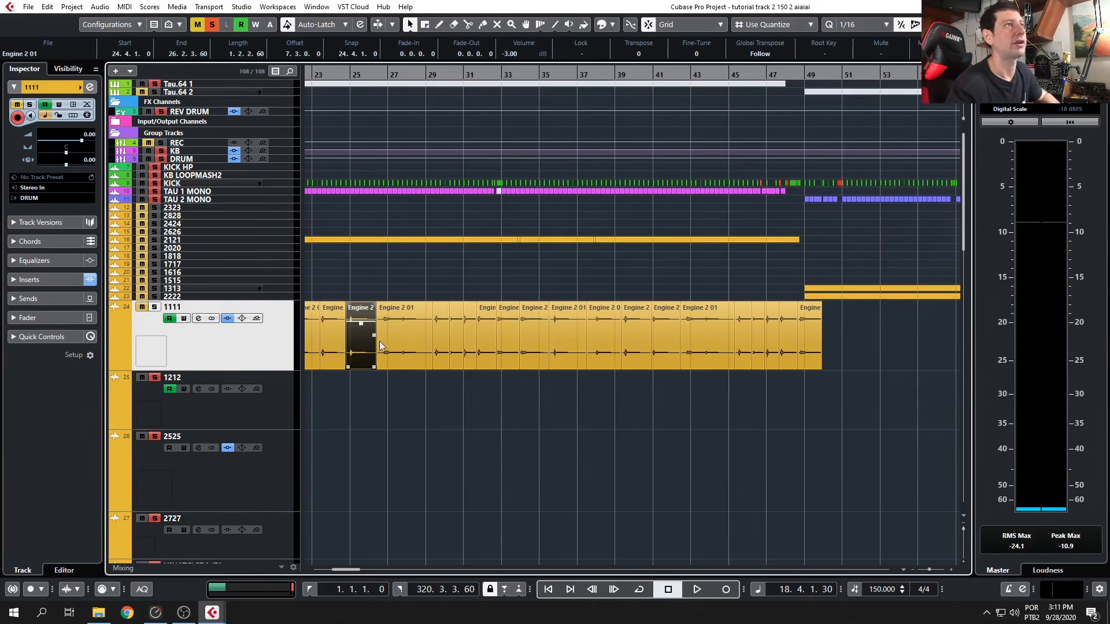
left_click(456, 344)
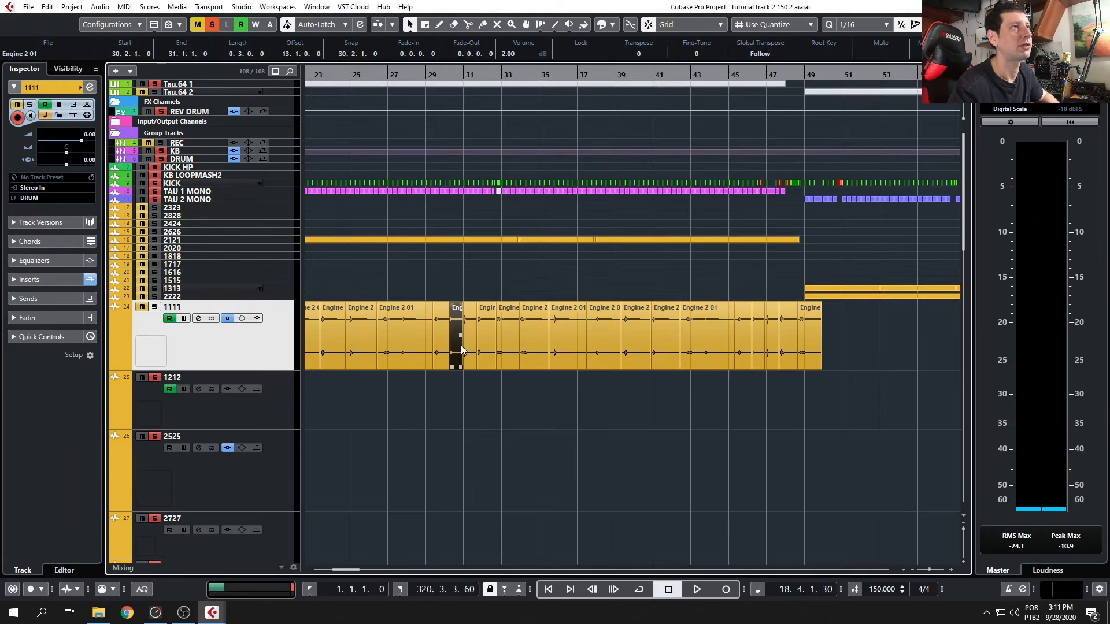
left_click(470, 345)
left_click(485, 345)
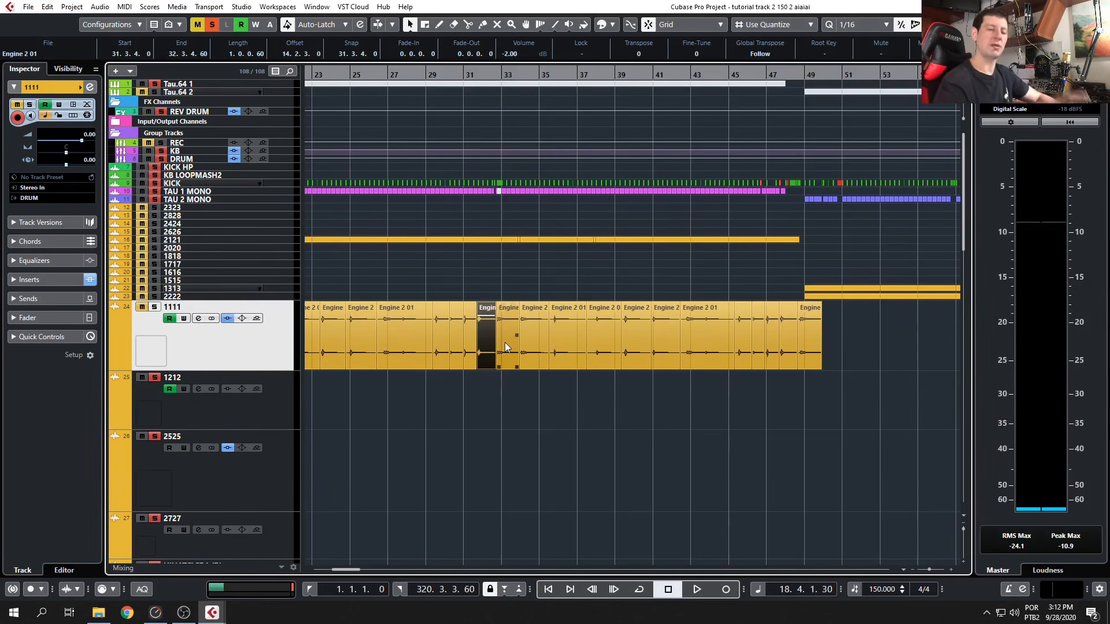
scroll(481, 400, "down", 3)
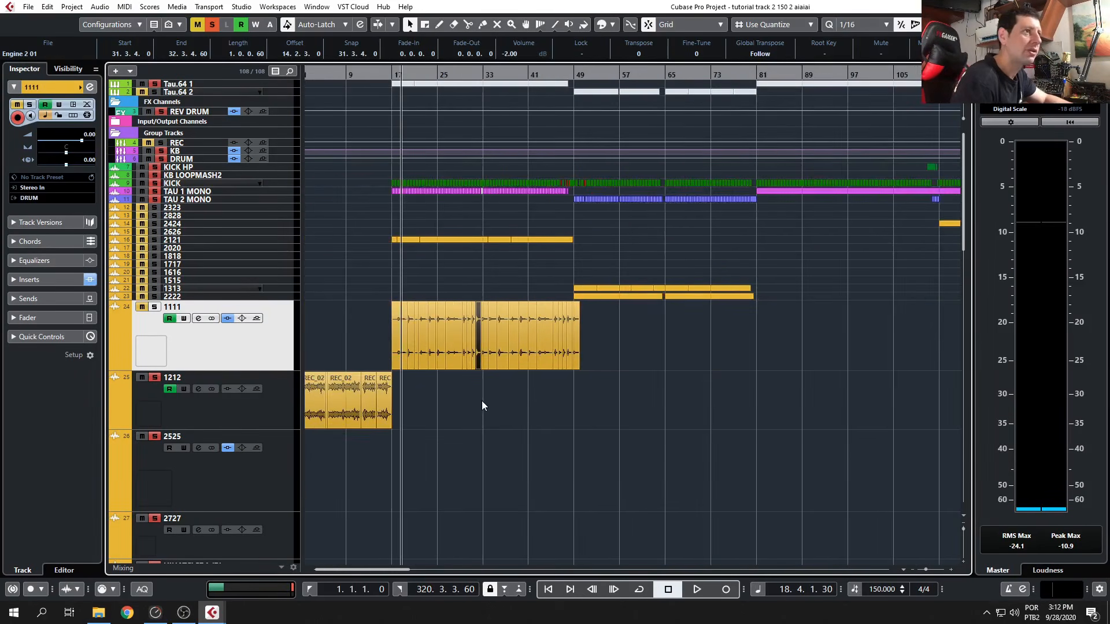
scroll(481, 401, "down", 2)
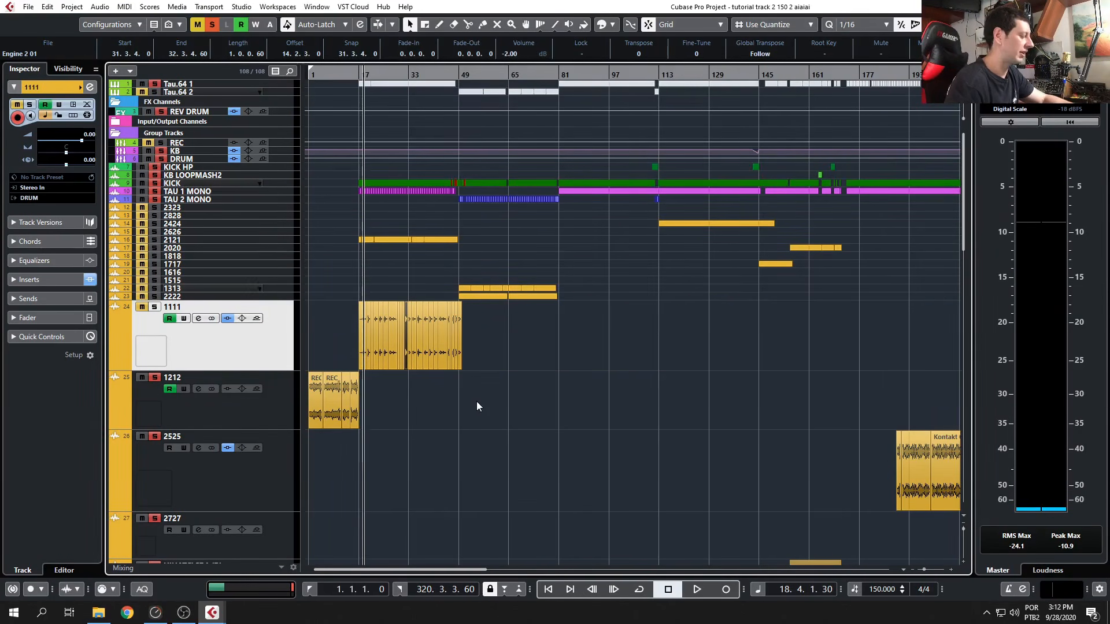
left_click(481, 413)
Open the 1111 track's channel settings and view the curve of its FabFilter Pro-Q 2 insert.
left_click(200, 319)
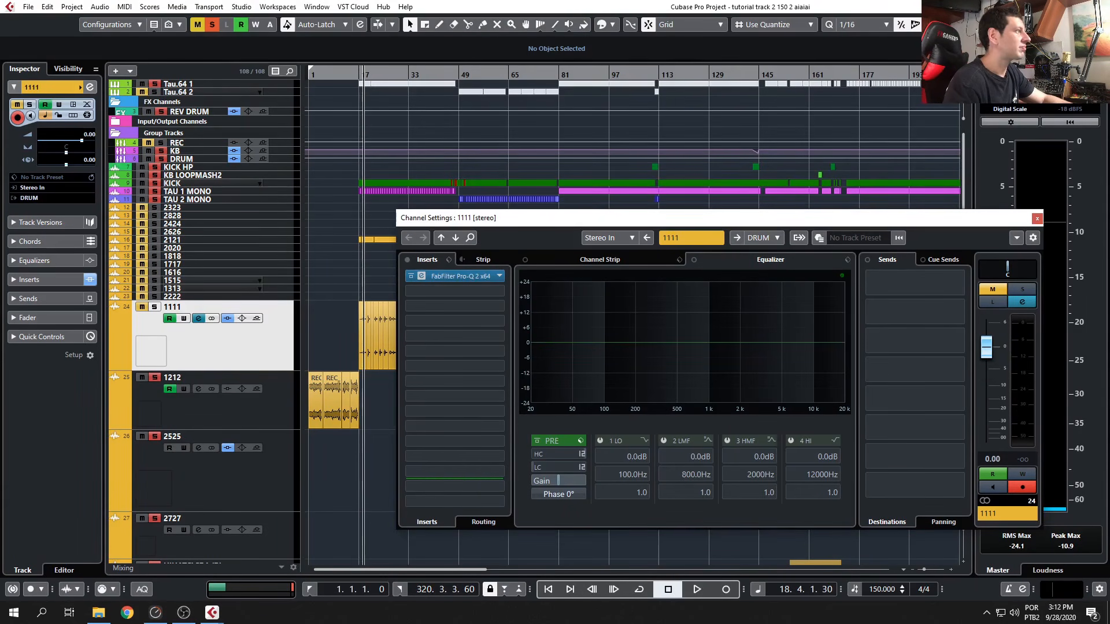
left_click(421, 277)
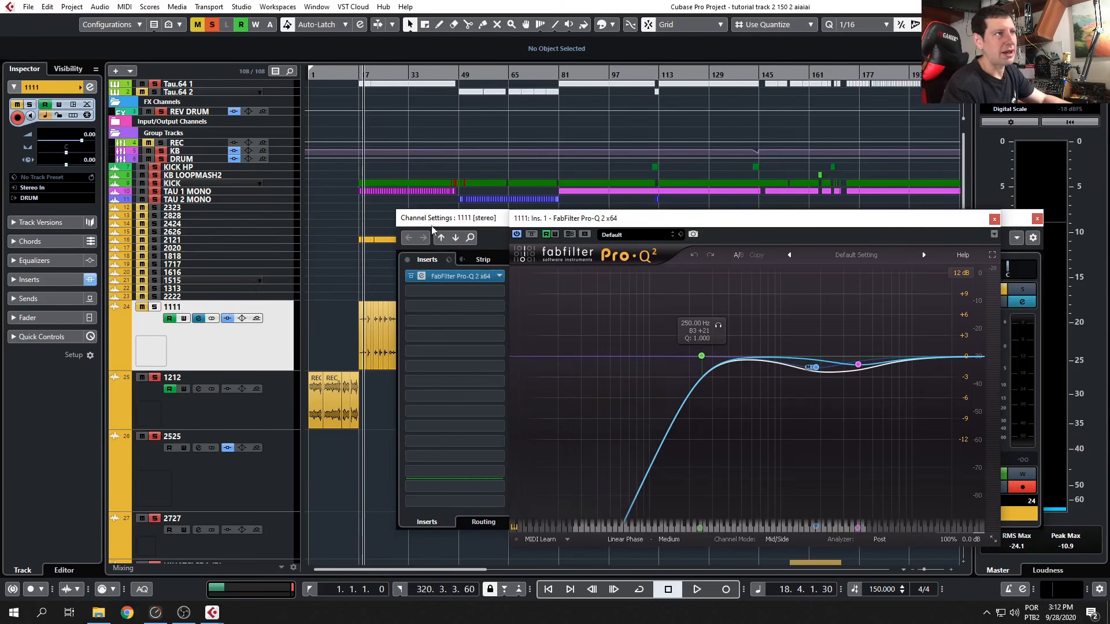
scroll(351, 344, "down", 10)
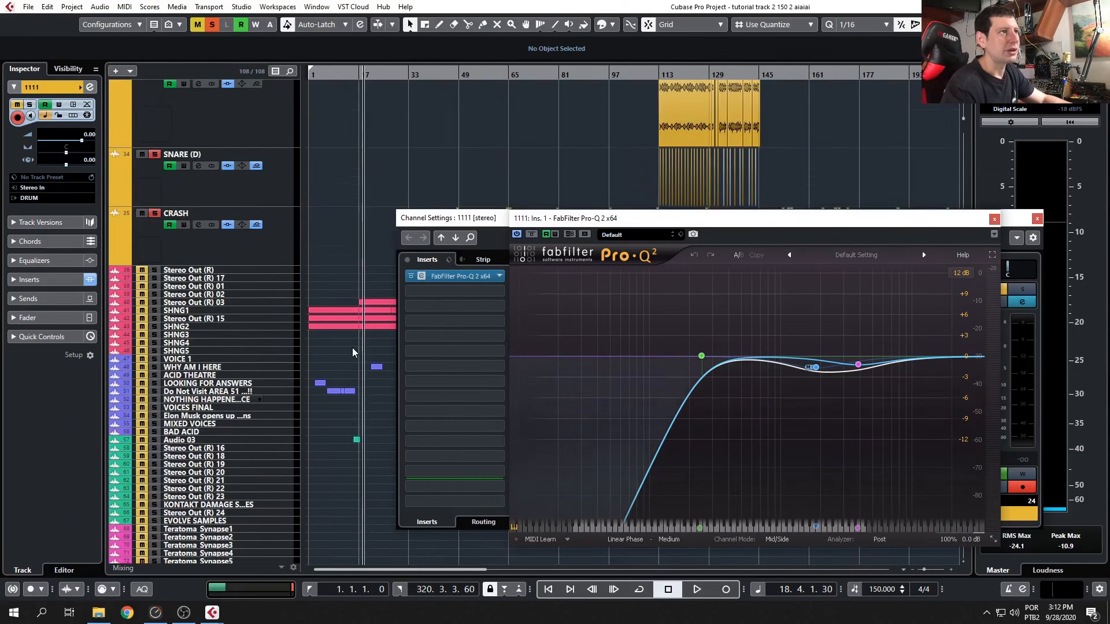
scroll(352, 349, "up", 10)
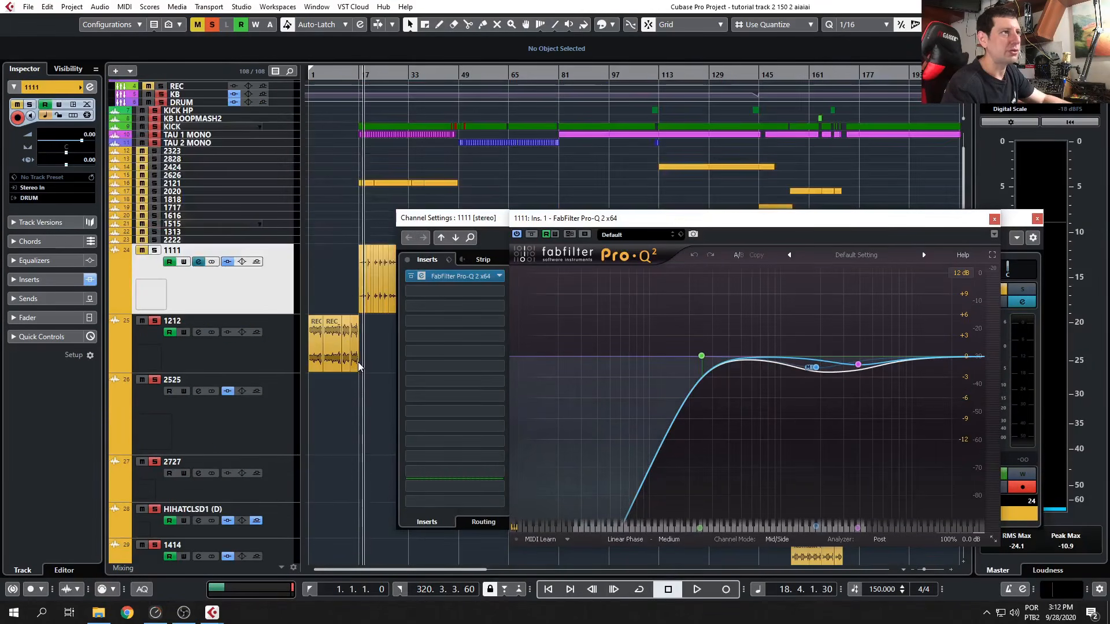
Select the 2121 track with its row enlarged, and close the equalizer plug-in and channel settings windows.
left_click(292, 186)
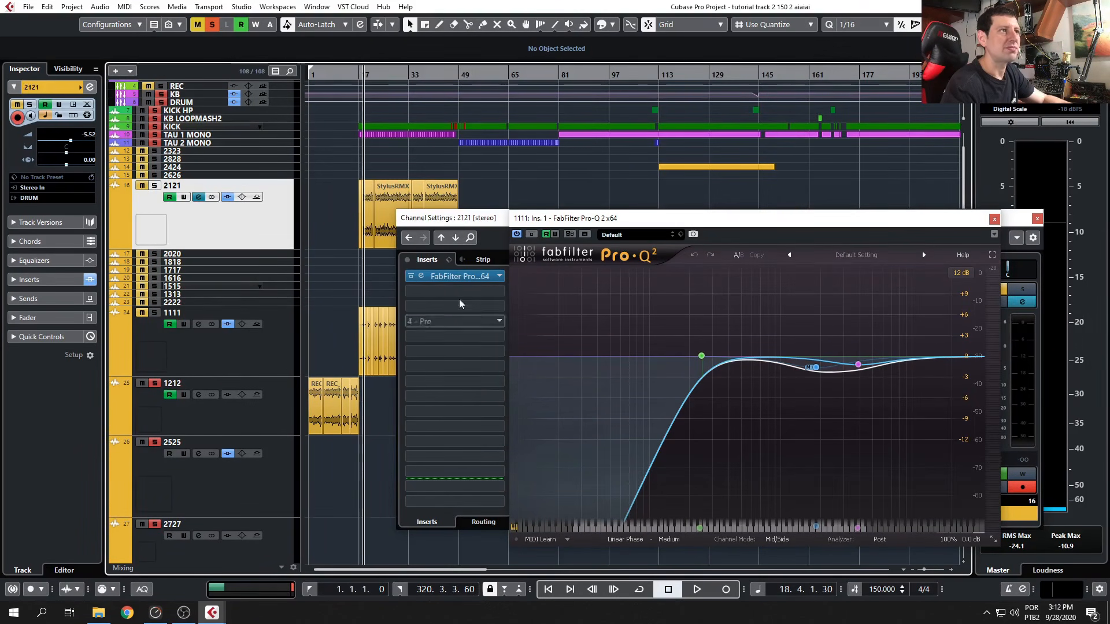
left_click(994, 219)
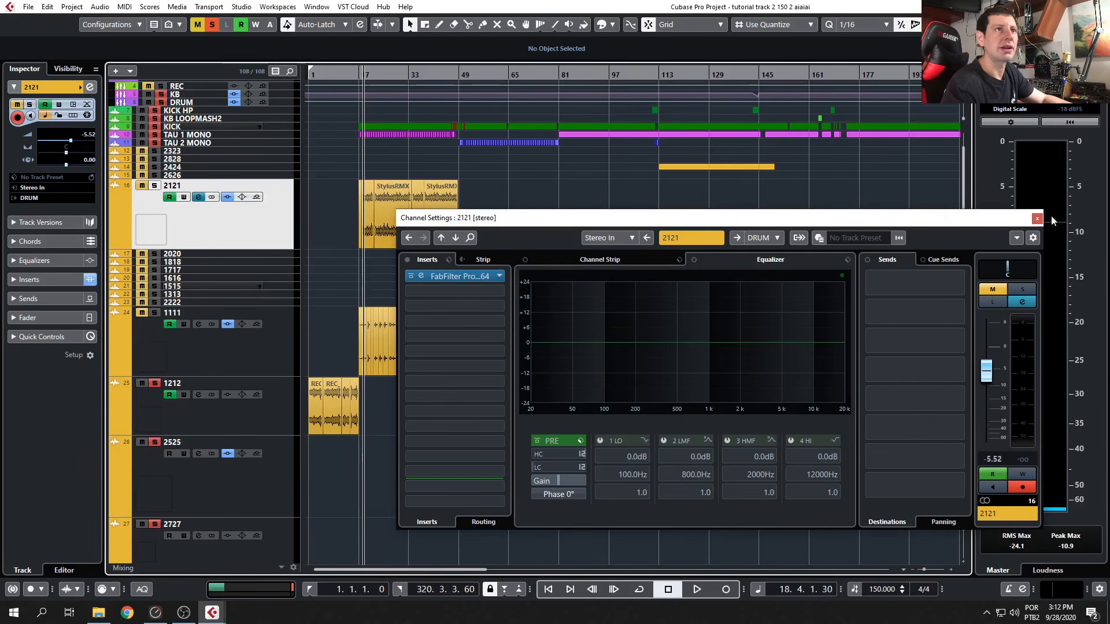
left_click(1037, 219)
Solo the 1111 track, start playback from just before bar 17, and select the track.
left_click(155, 315)
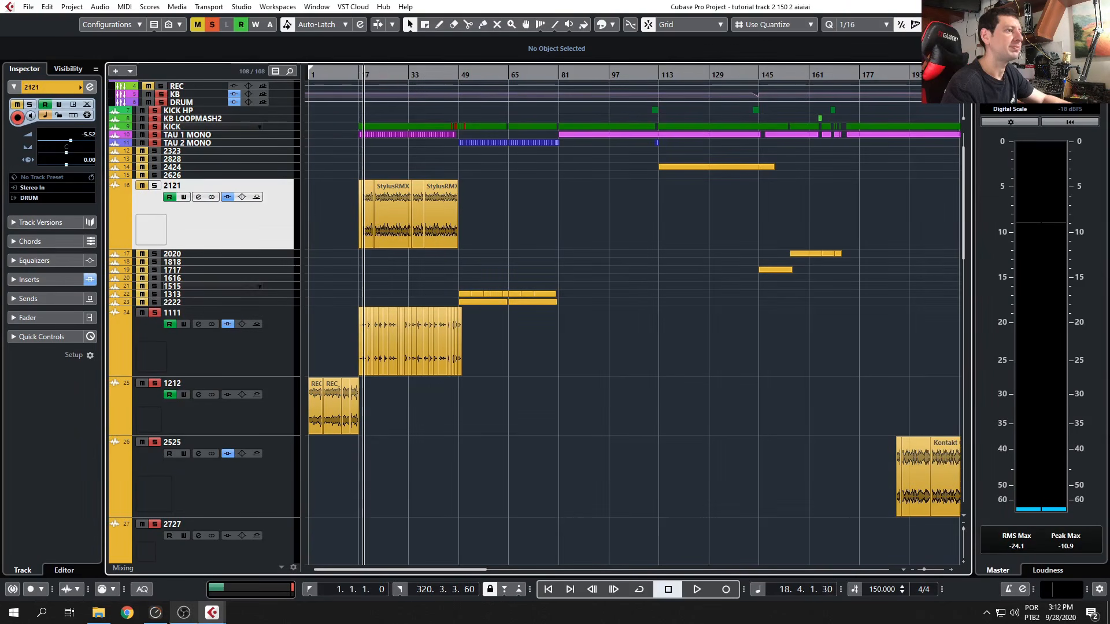
double_click(354, 73)
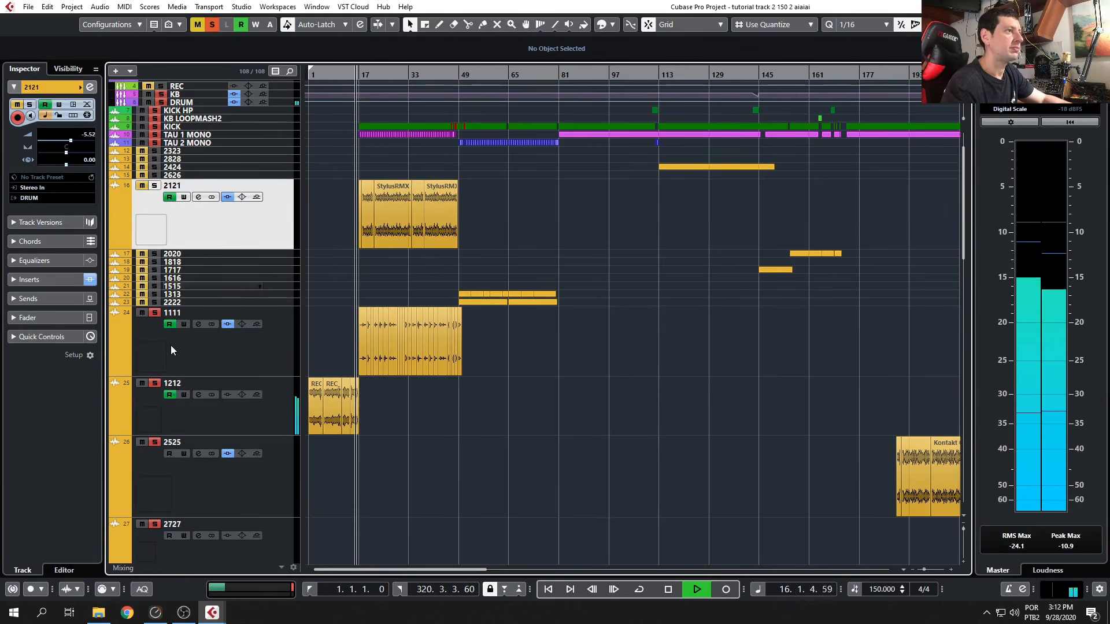
scroll(363, 384, "up", 5)
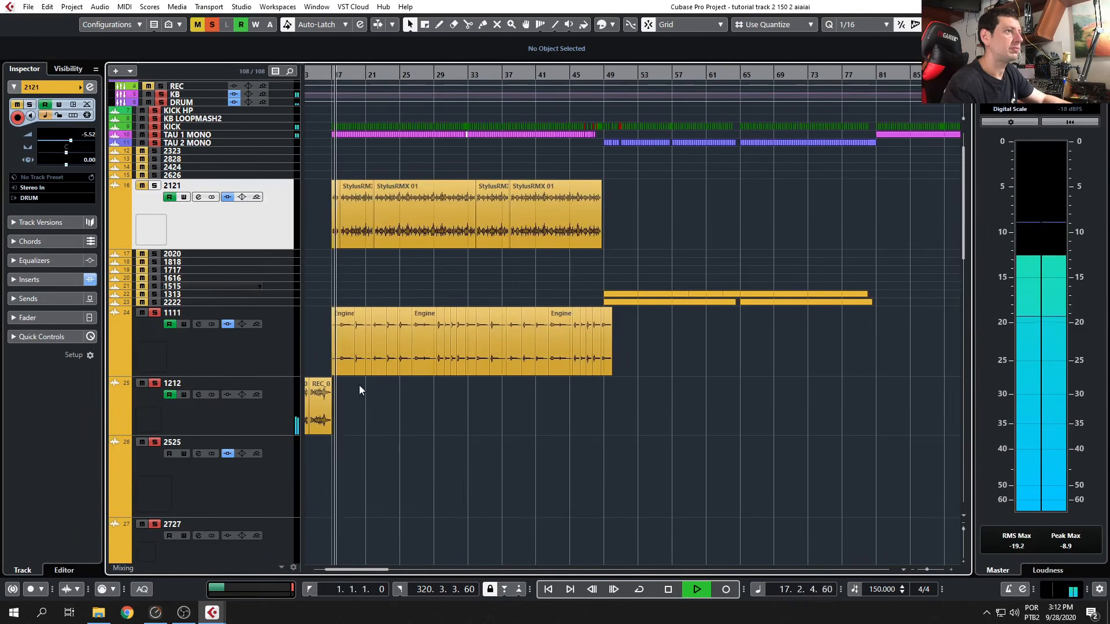
left_click(234, 354)
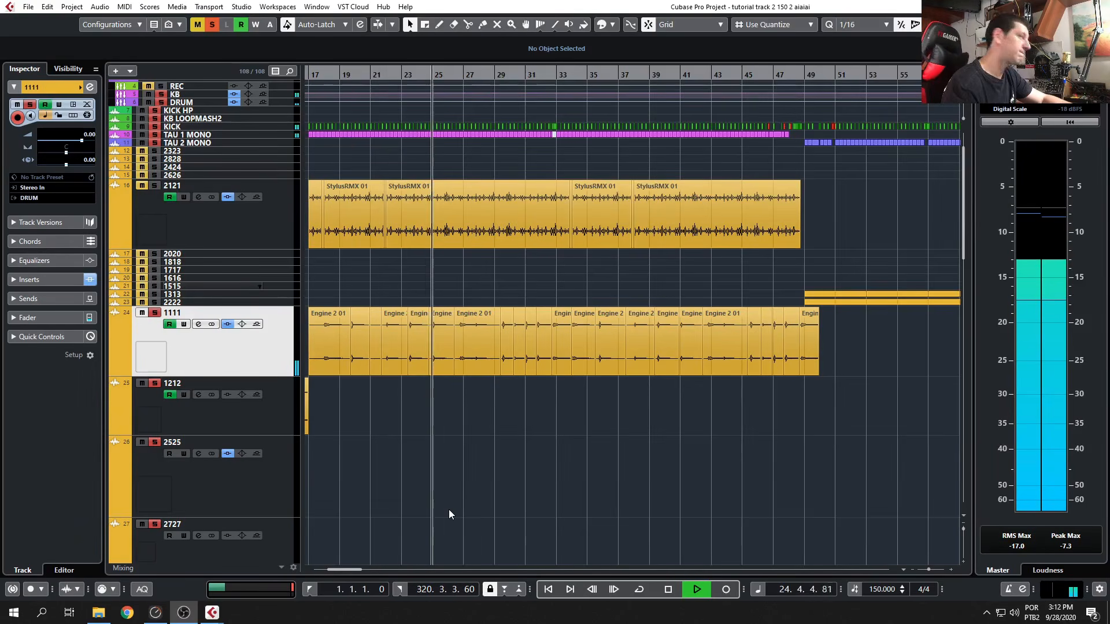
Listen to the 1111 track's percussion section through to bar 49 and stop playback.
scroll(473, 467, "down", 5)
scroll(473, 468, "up", 5)
left_click(513, 478)
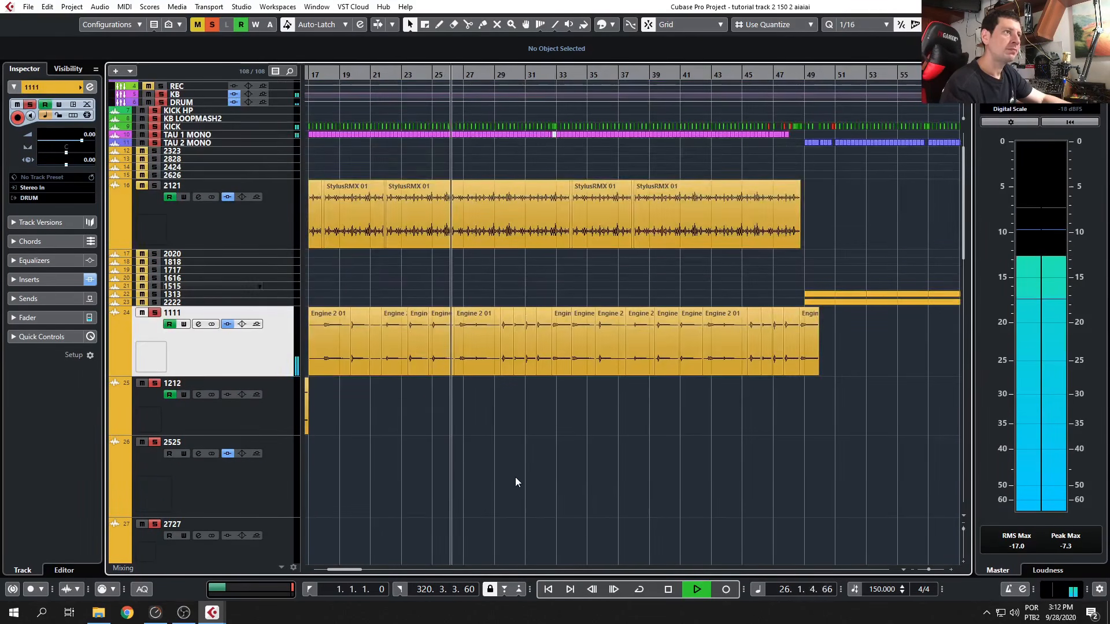
key("g")
key("g")
key("g")
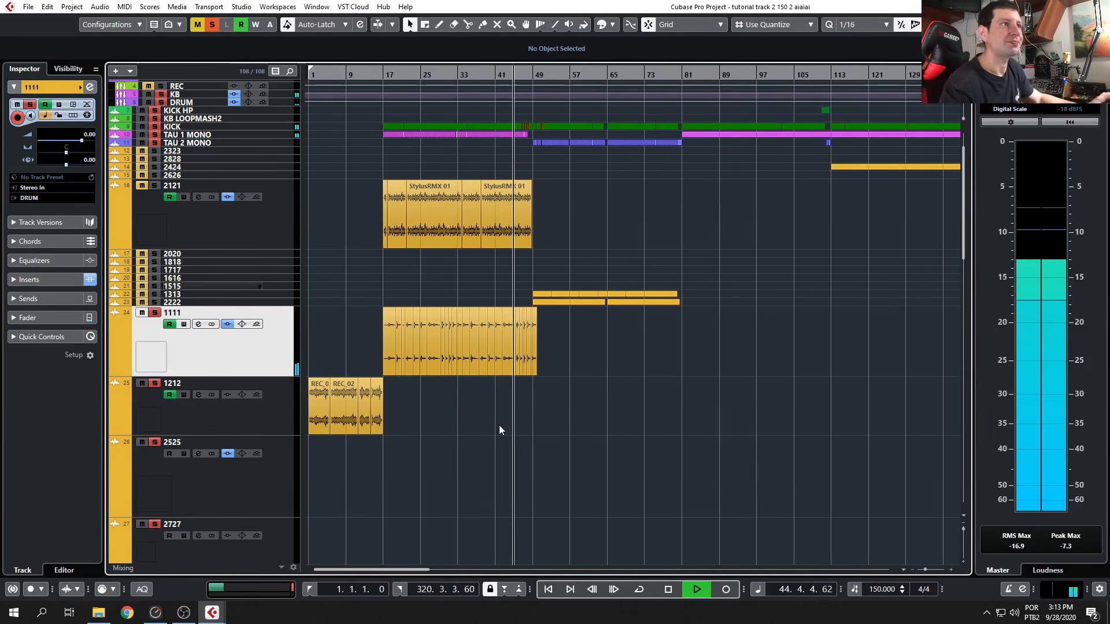
key("g")
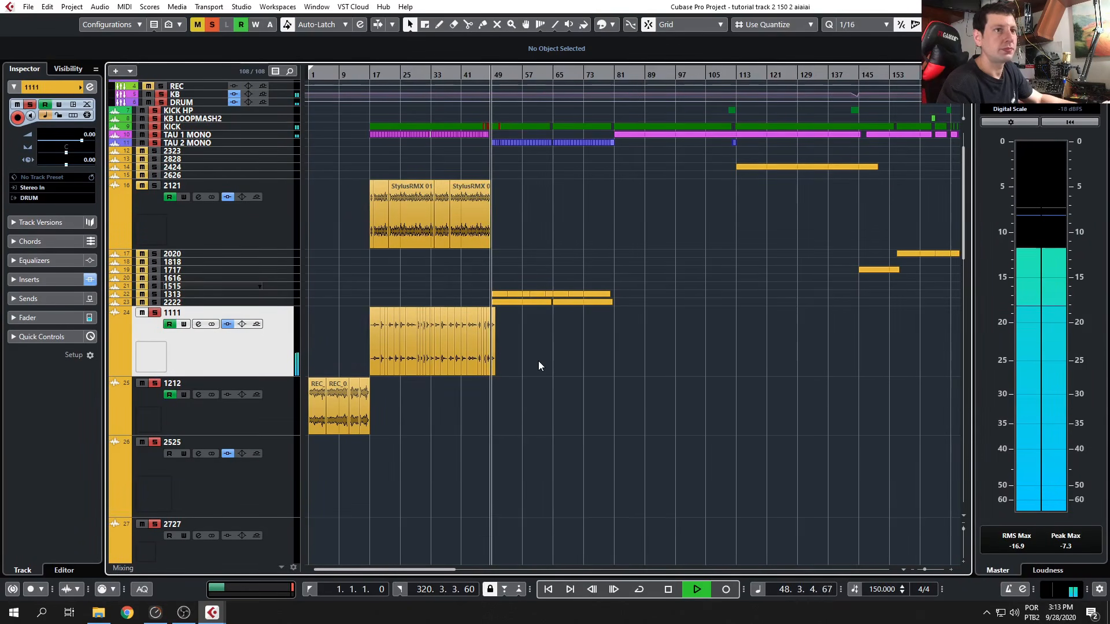
key("space")
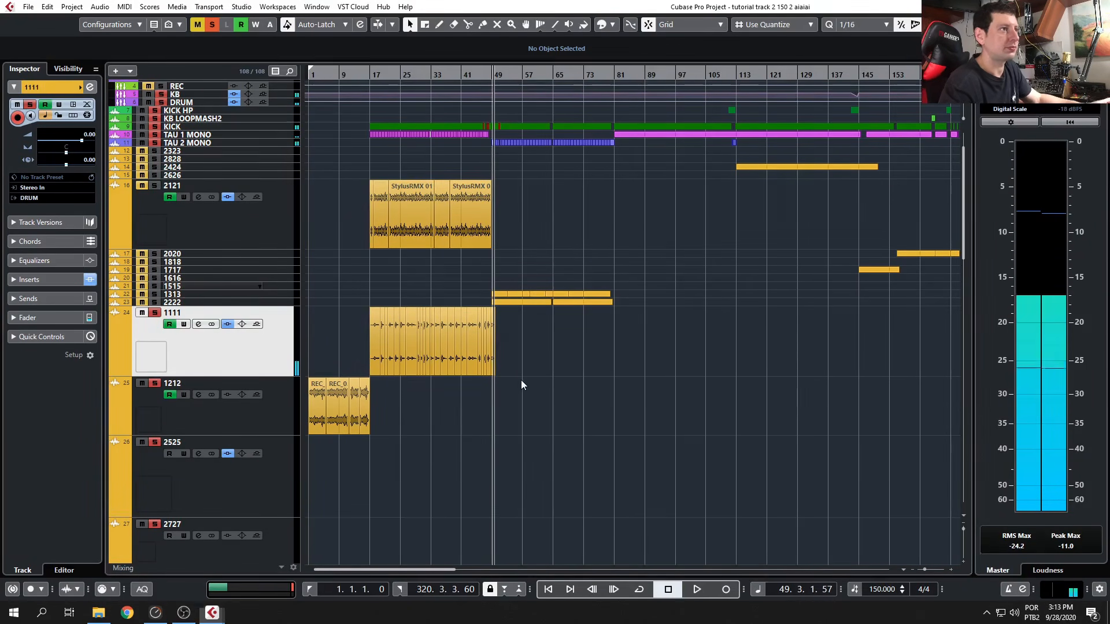
left_click(521, 384)
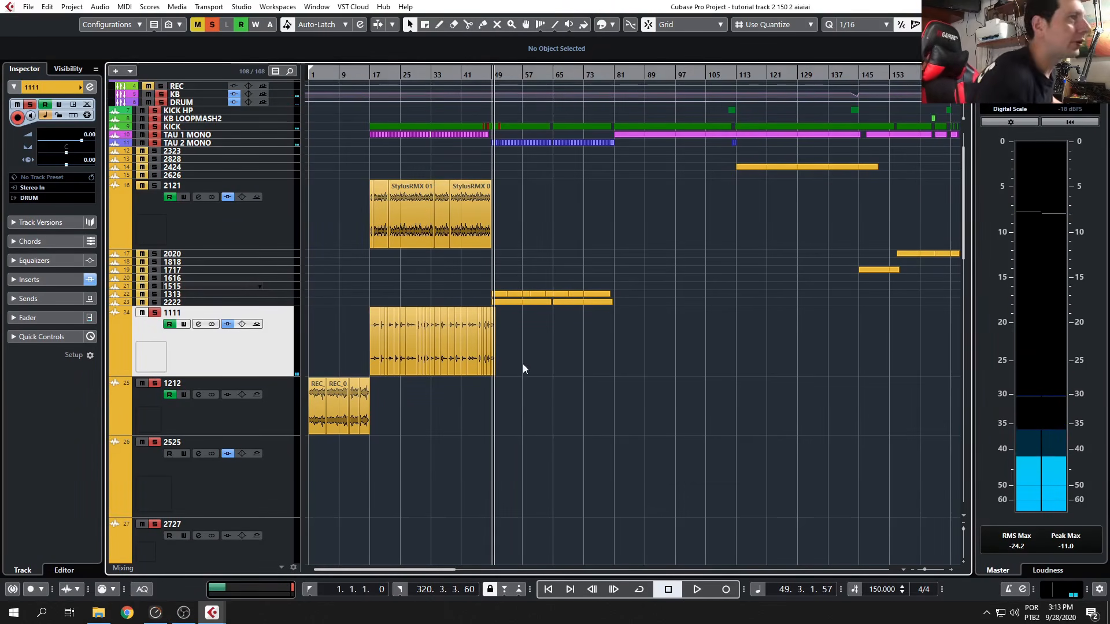
Move the 2121 track down in the track list so it sits directly above the 1111 track.
scroll(543, 382, "down", 3)
scroll(348, 363, "up", 1)
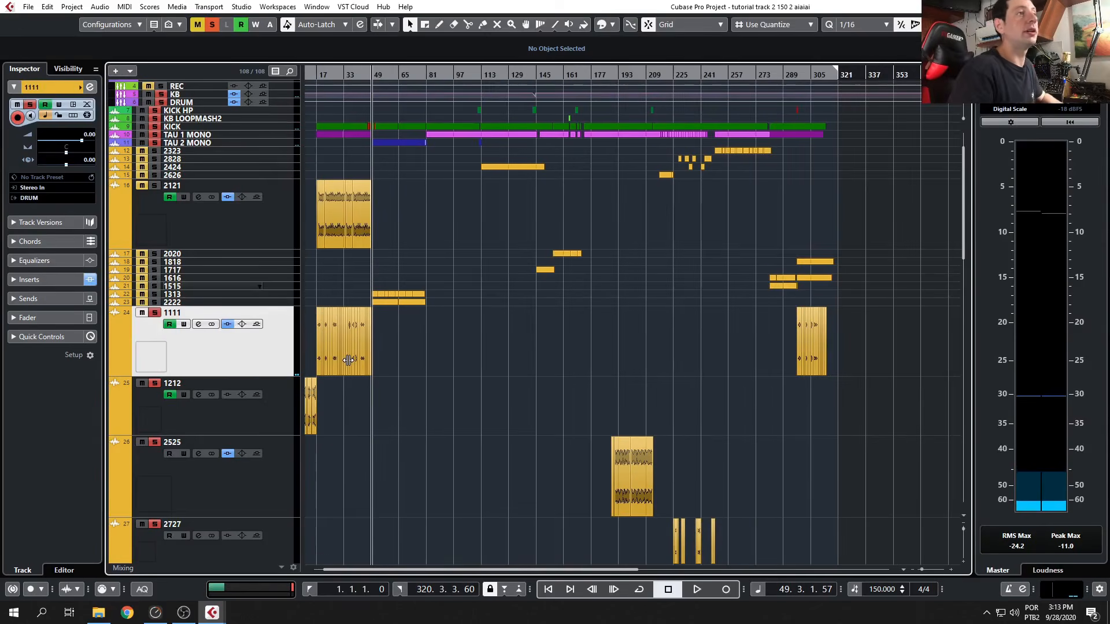
scroll(347, 362, "down", 2)
scroll(346, 363, "down", 1)
scroll(339, 365, "up", 4)
left_click_drag(250, 296, 272, 369)
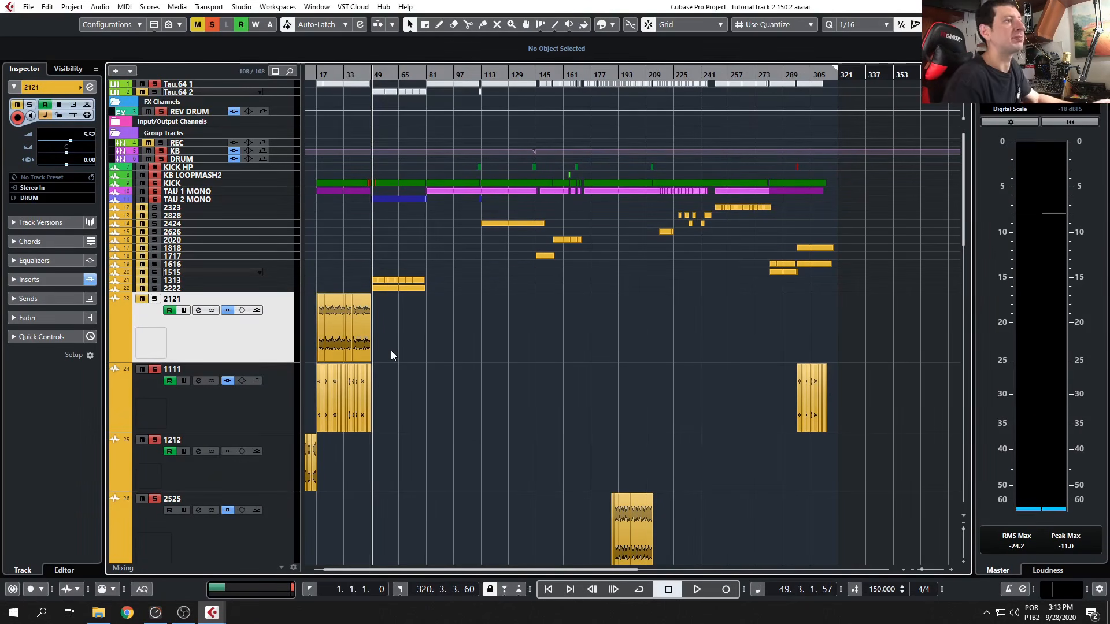
Solo the 2121 track as well and start playback from bar 16.
key("h")
key("h")
key("h")
left_click(142, 299)
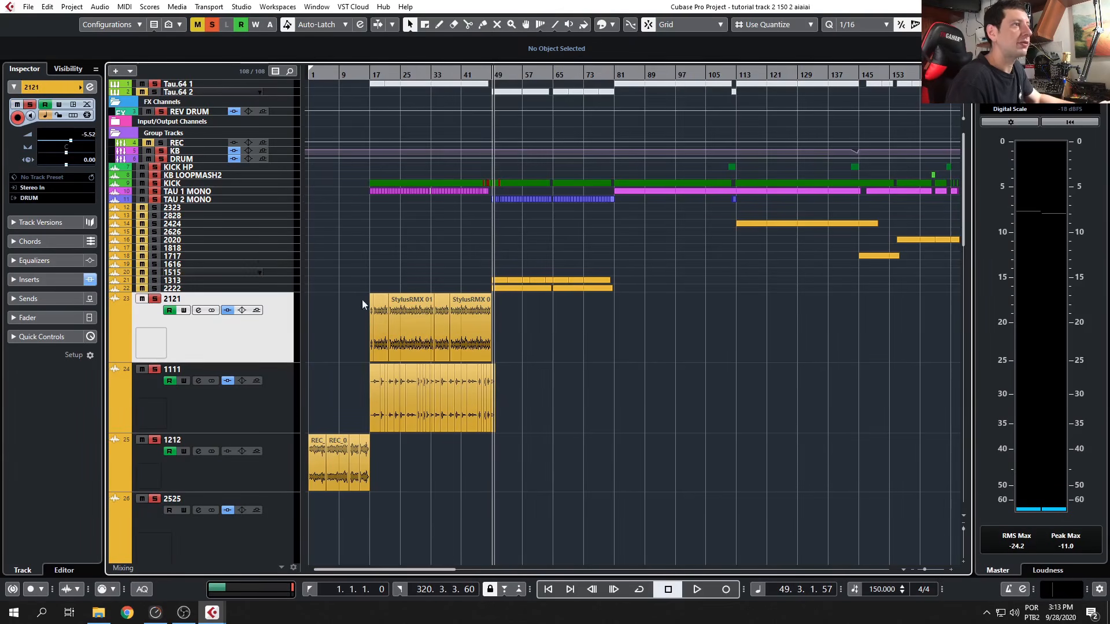
left_click(366, 74)
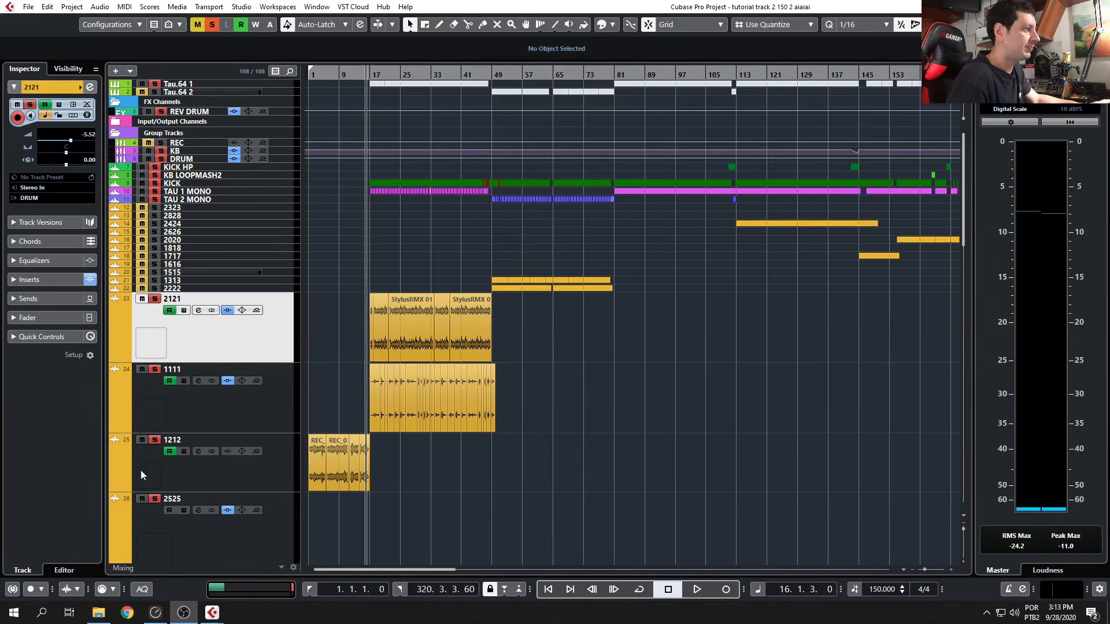
key("space")
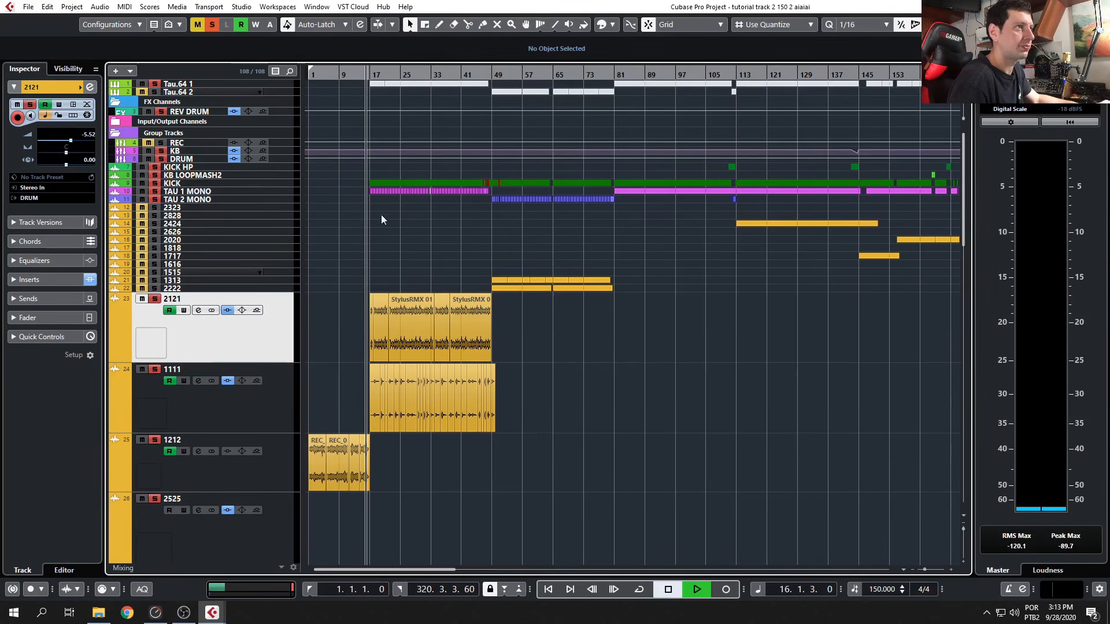
Take the 1111 track out of solo during playback and look closely at the StylusRMX 01 events on 2121.
scroll(376, 272, "up", 5)
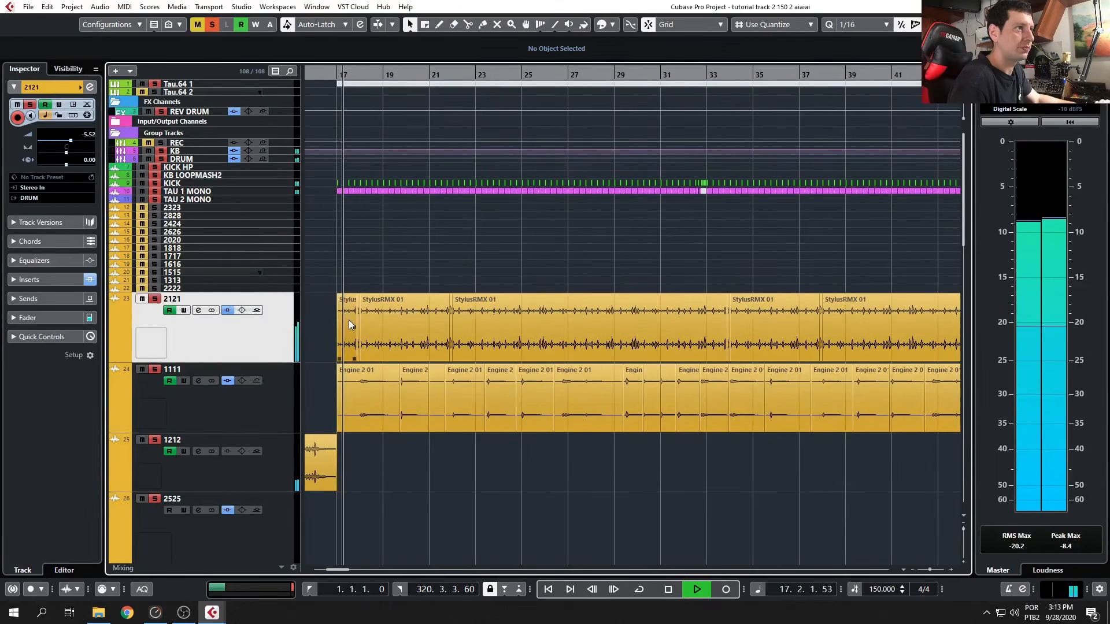
left_click(155, 369)
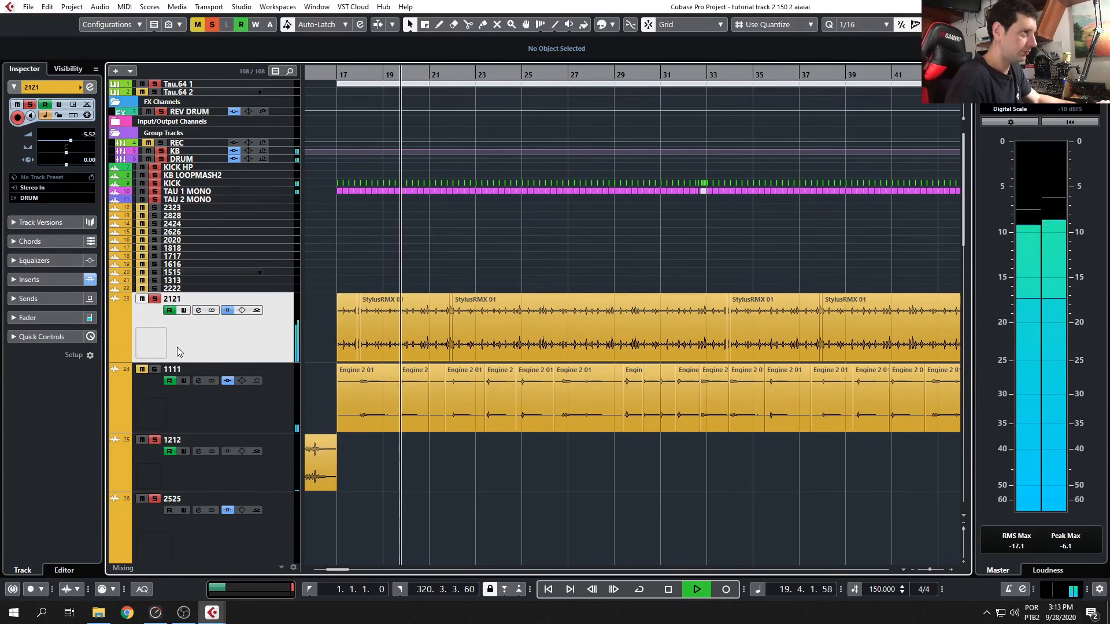
scroll(478, 364, "up", 3)
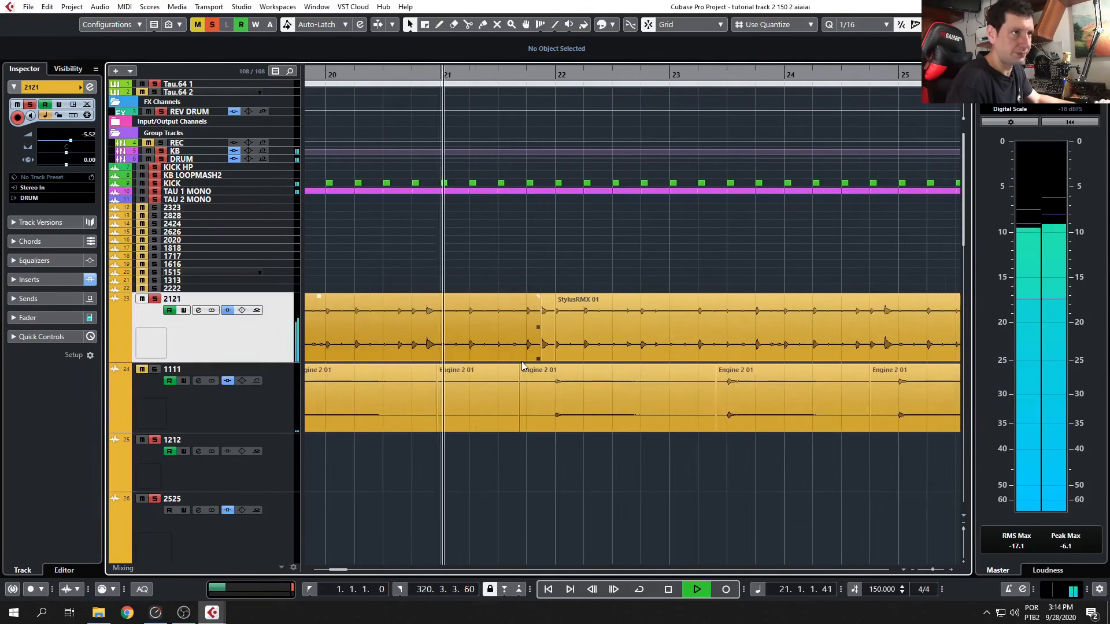
Stop the playback at bar 22 and look over the 2121 track's StylusRMX 01 events from bar 17 onward.
scroll(546, 357, "down", 4)
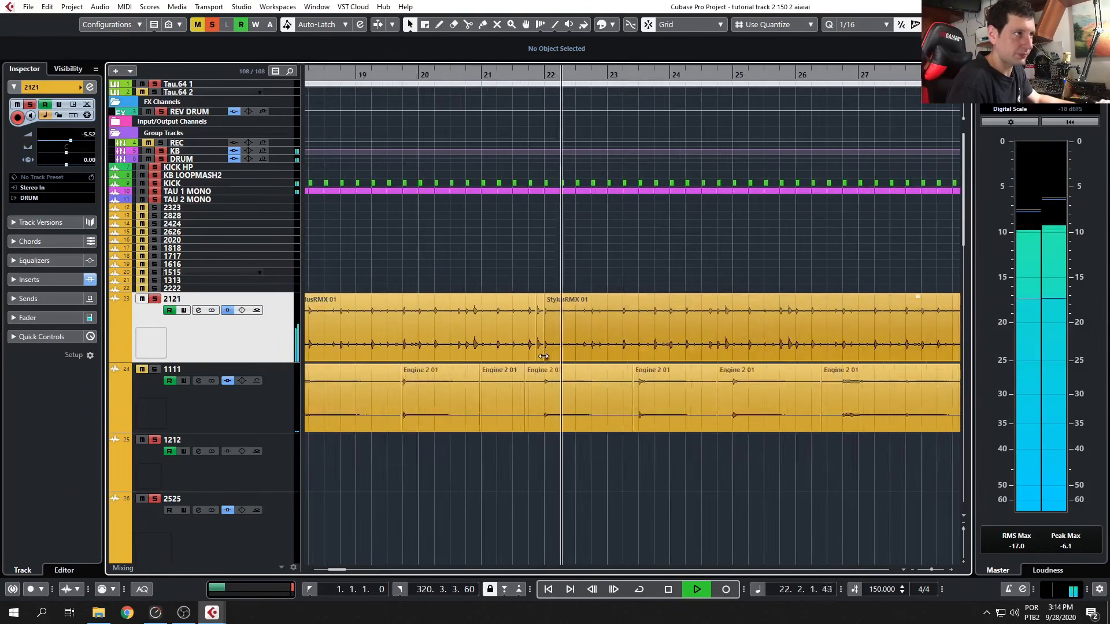
key("space")
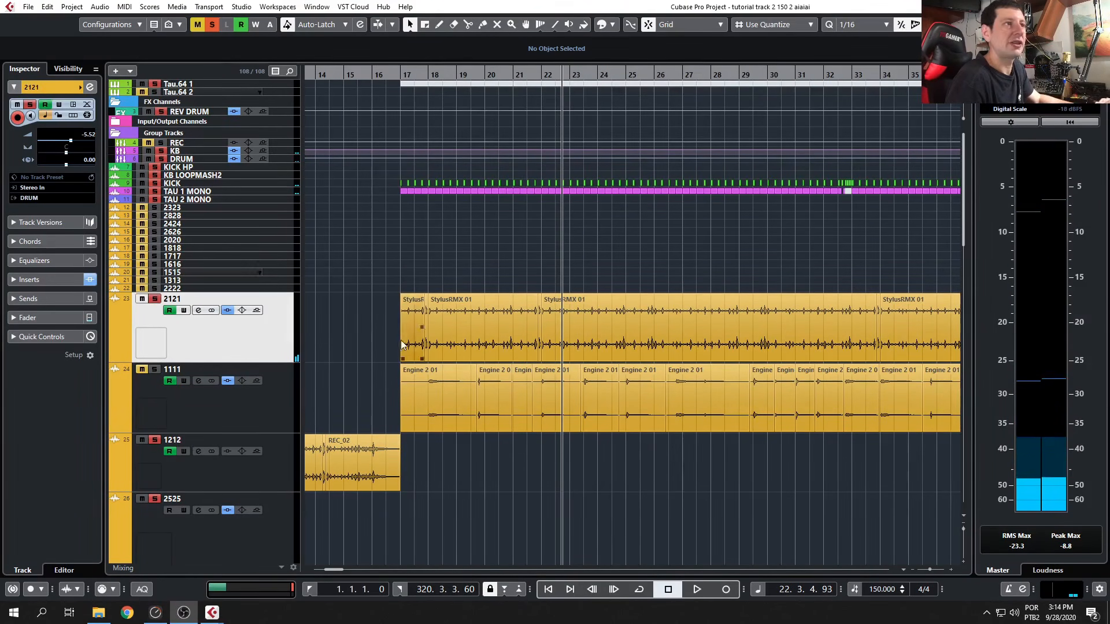
scroll(423, 346, "down", 5)
scroll(521, 341, "up", 5)
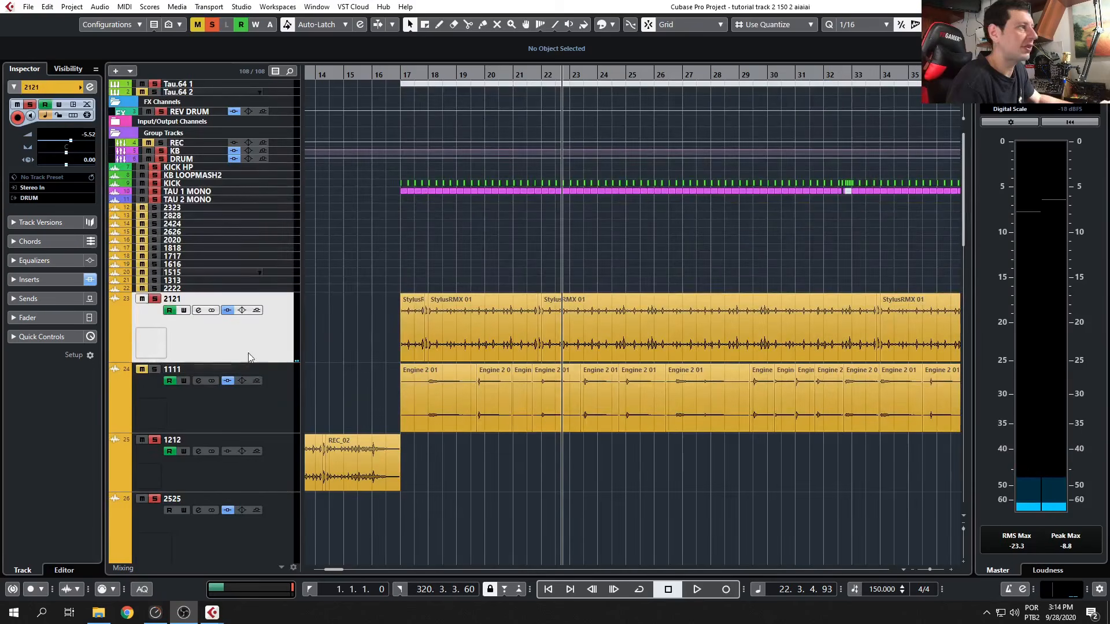
Open the 2121 track's channel settings and move the window down so the track's events are uncovered.
left_click(195, 310)
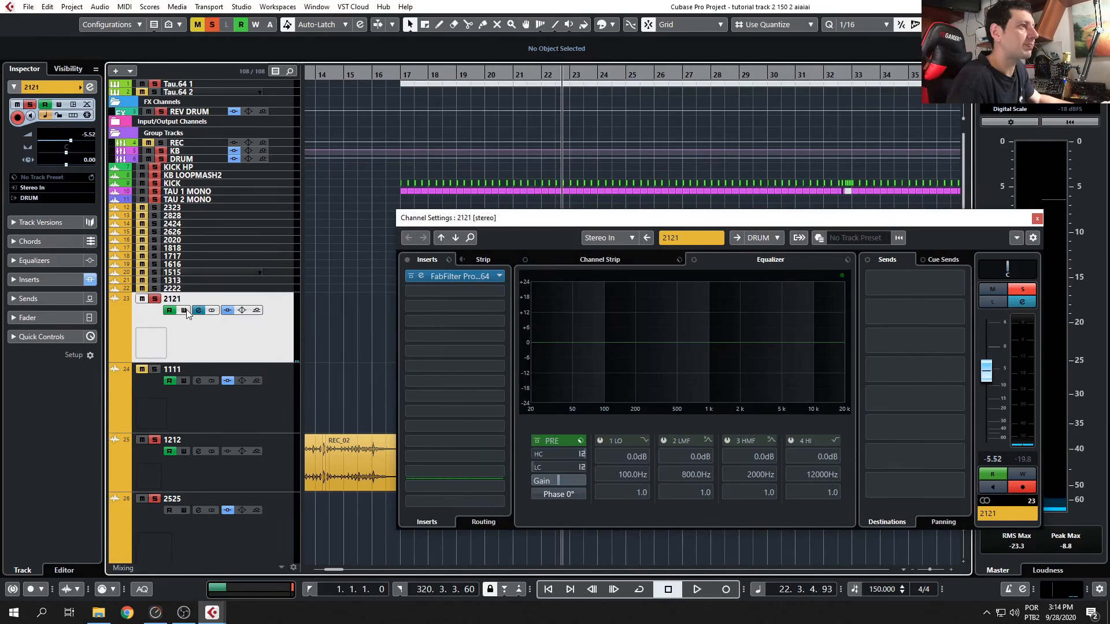
left_click_drag(611, 224, 352, 409)
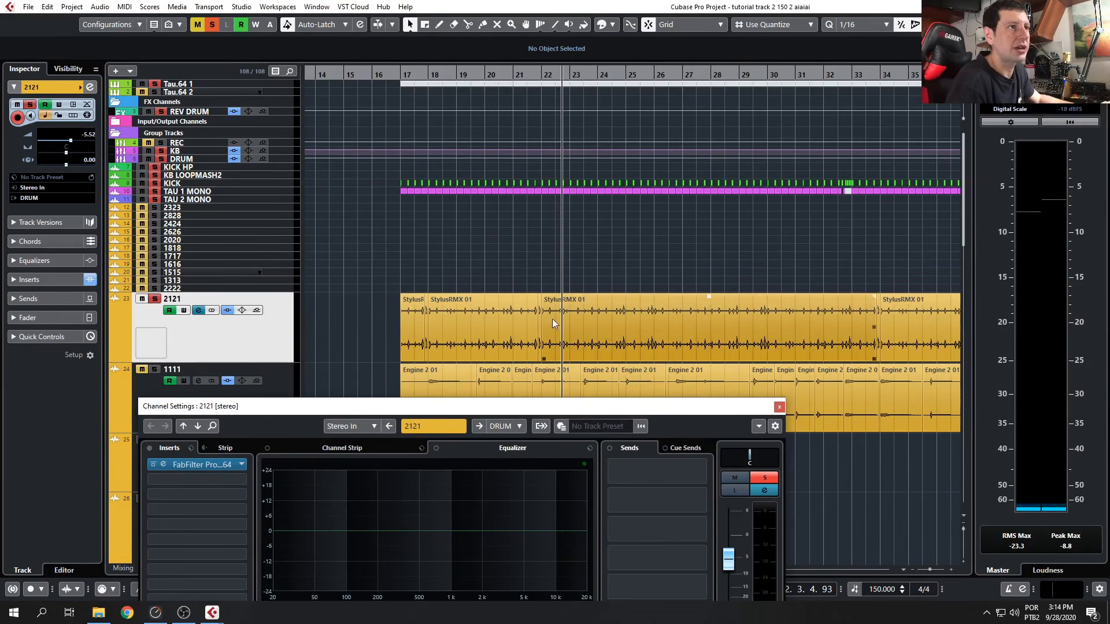
Examine the short StylusRMX 01 event just before bar 22 on the 2121 track up close.
left_click(545, 266)
scroll(528, 322, "up", 6)
scroll(607, 354, "up", 5)
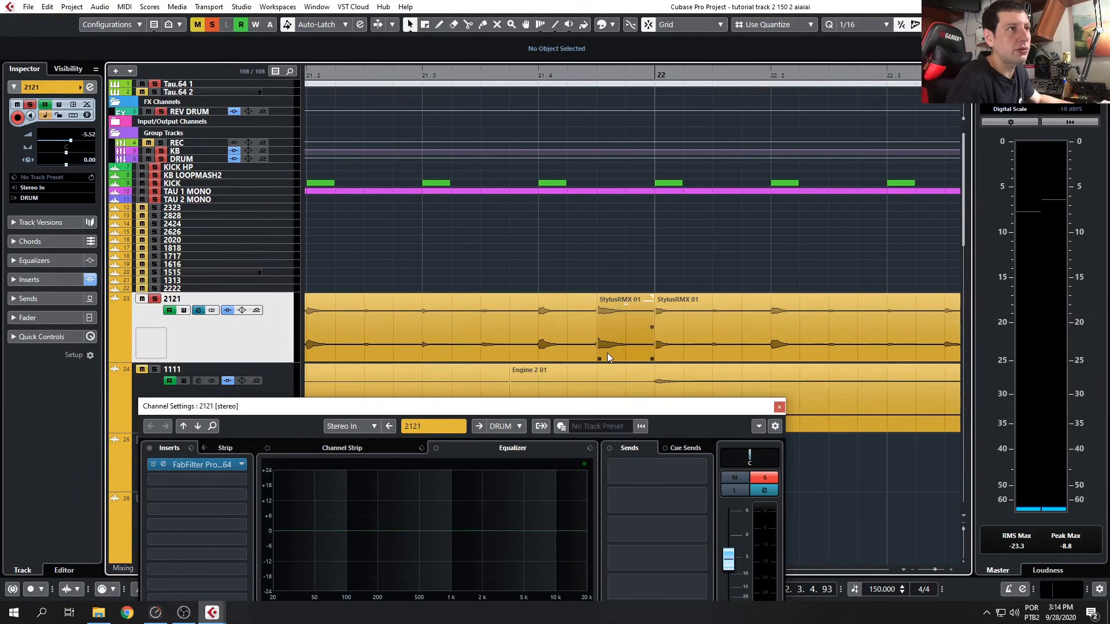
Examine the StylusRMX audio clips on track 2121 between about bars 21 and 38.
scroll(605, 354, "down", 7)
scroll(603, 357, "down", 3)
scroll(612, 347, "right", 11)
scroll(611, 344, "down", 5)
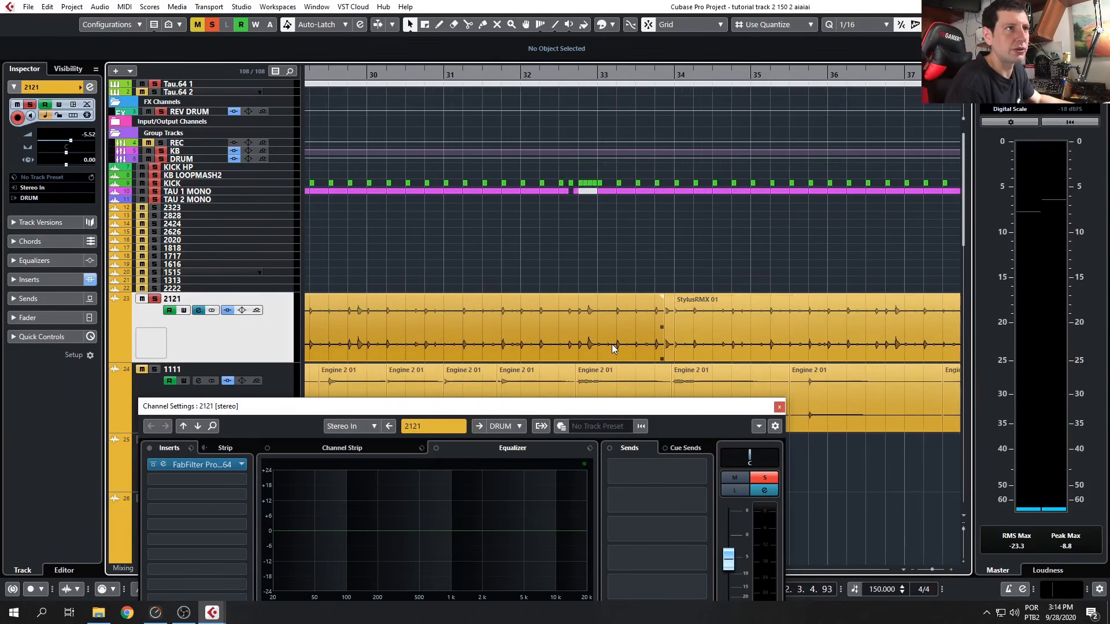
scroll(619, 346, "up", 6)
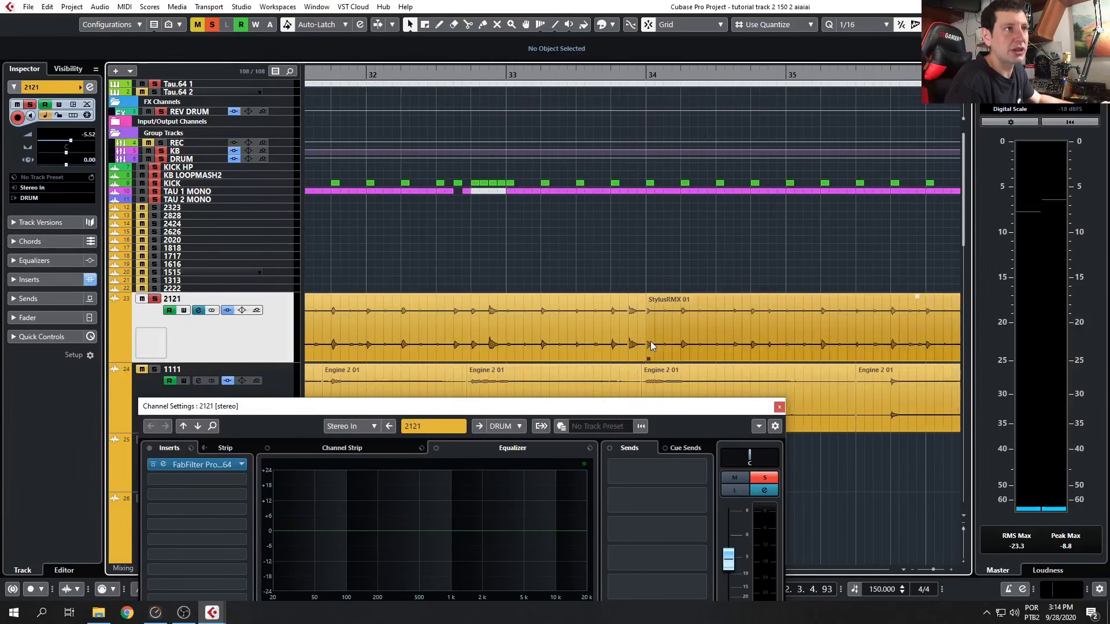
left_click(638, 342)
scroll(637, 342, "down", 3)
scroll(642, 343, "right", 2)
scroll(783, 340, "right", 1)
left_click(708, 341)
scroll(626, 327, "down", 5)
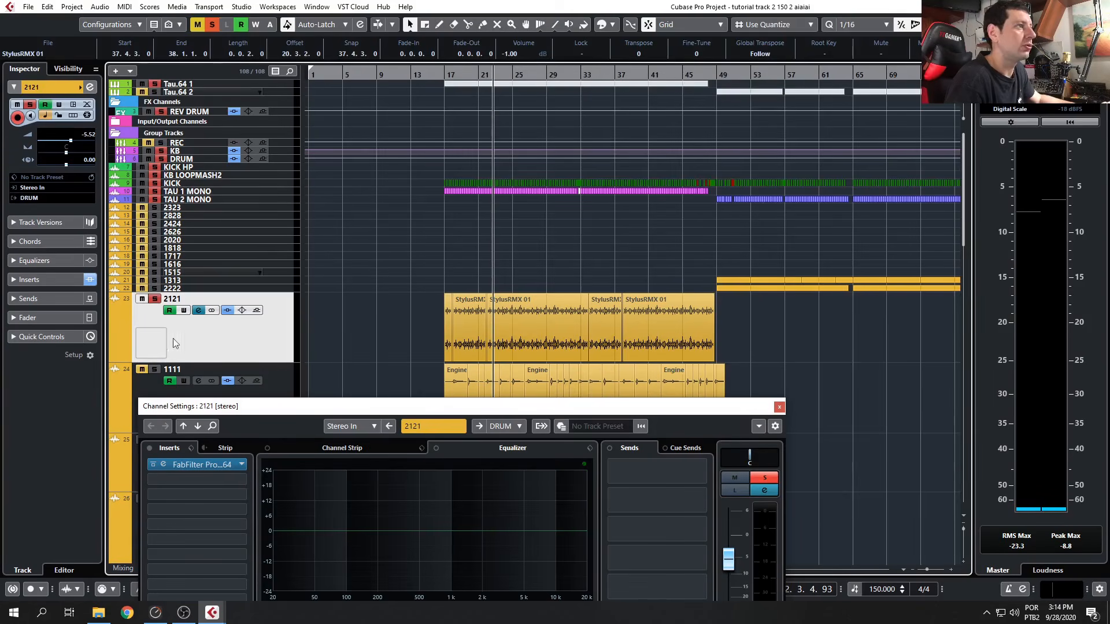
Play the arrangement from bar 17 and move the 2121 channel settings window clear of the waveforms.
left_click(421, 275)
key("alt+Tab")
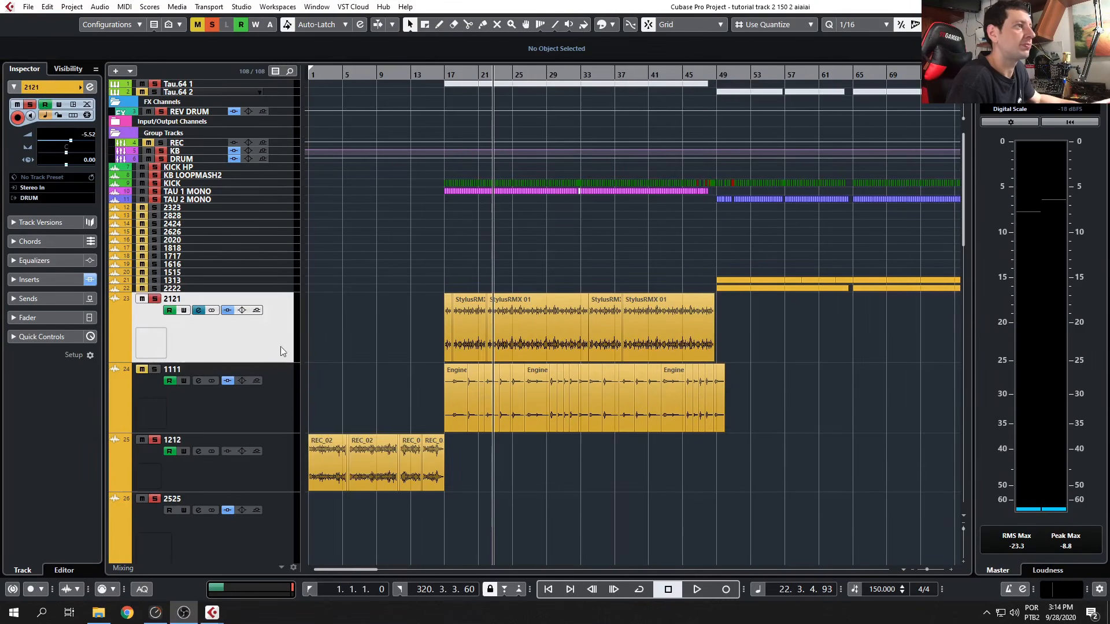
key("alt+Tab")
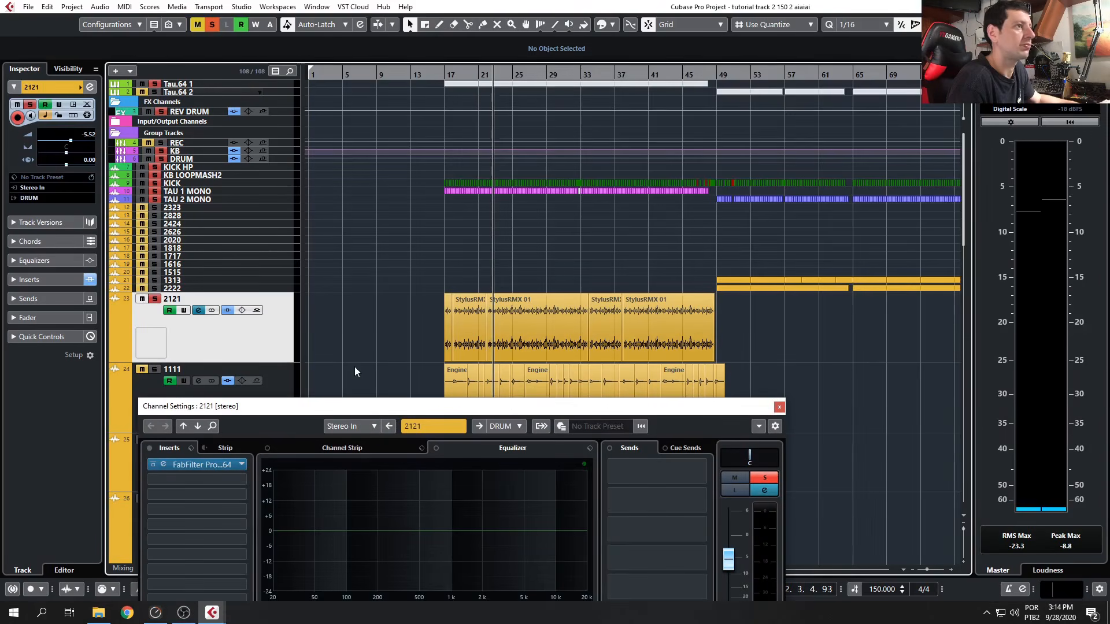
key("space")
left_click(445, 75)
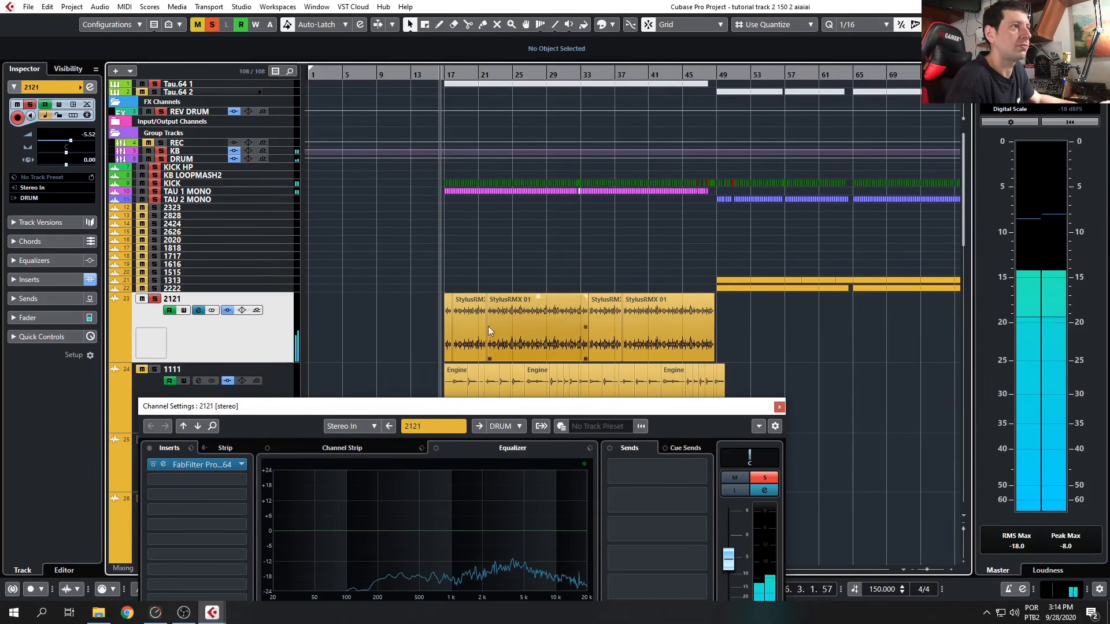
left_click_drag(518, 411, 161, 96)
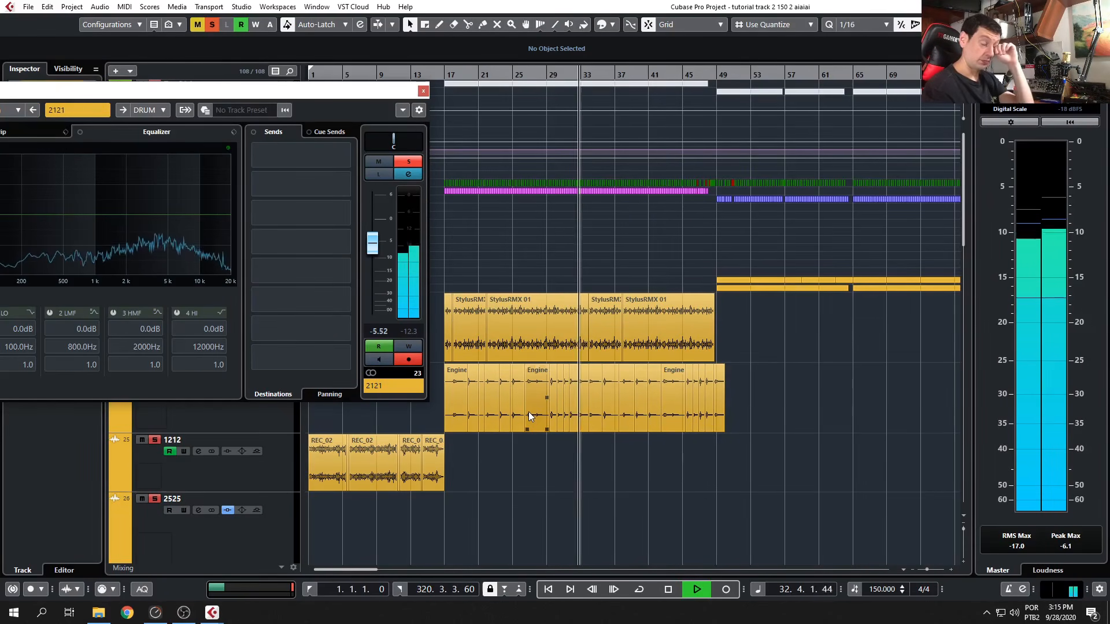
Close the 2121 channel settings window and stop playback.
scroll(543, 427, "down", 8)
scroll(555, 441, "down", 3)
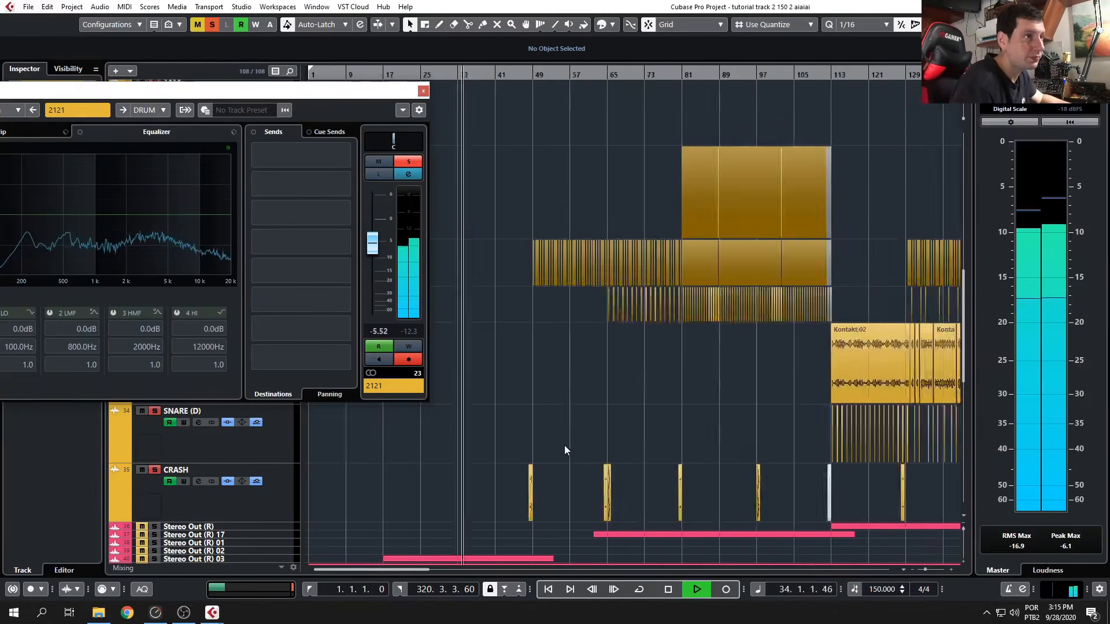
scroll(558, 444, "up", 4)
scroll(557, 448, "down", 3)
scroll(557, 453, "up", 5)
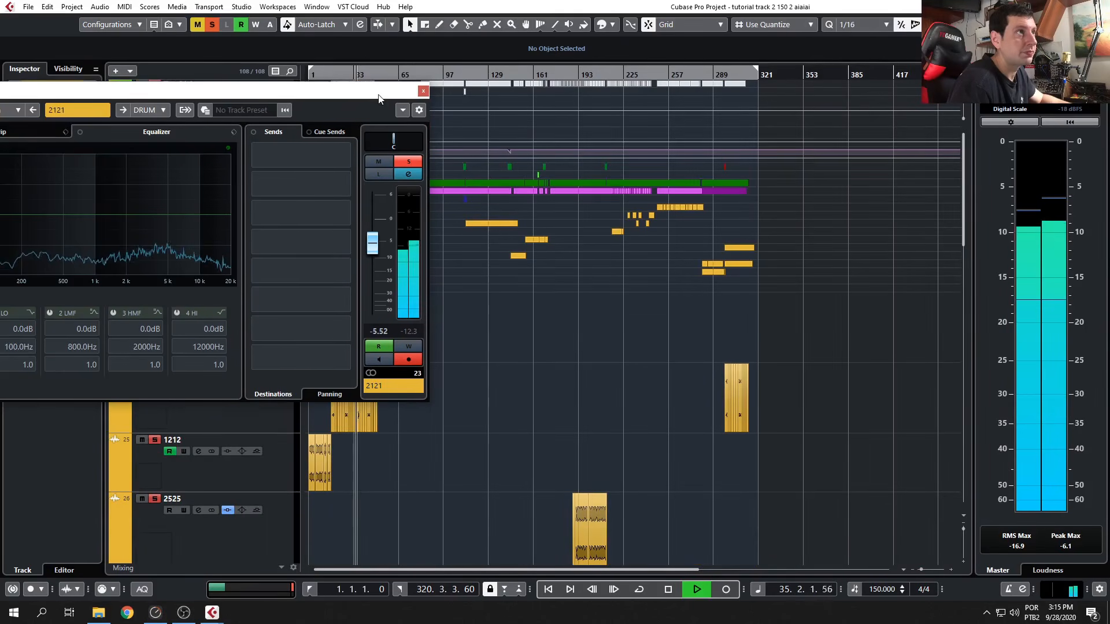
left_click_drag(425, 95, 288, 81)
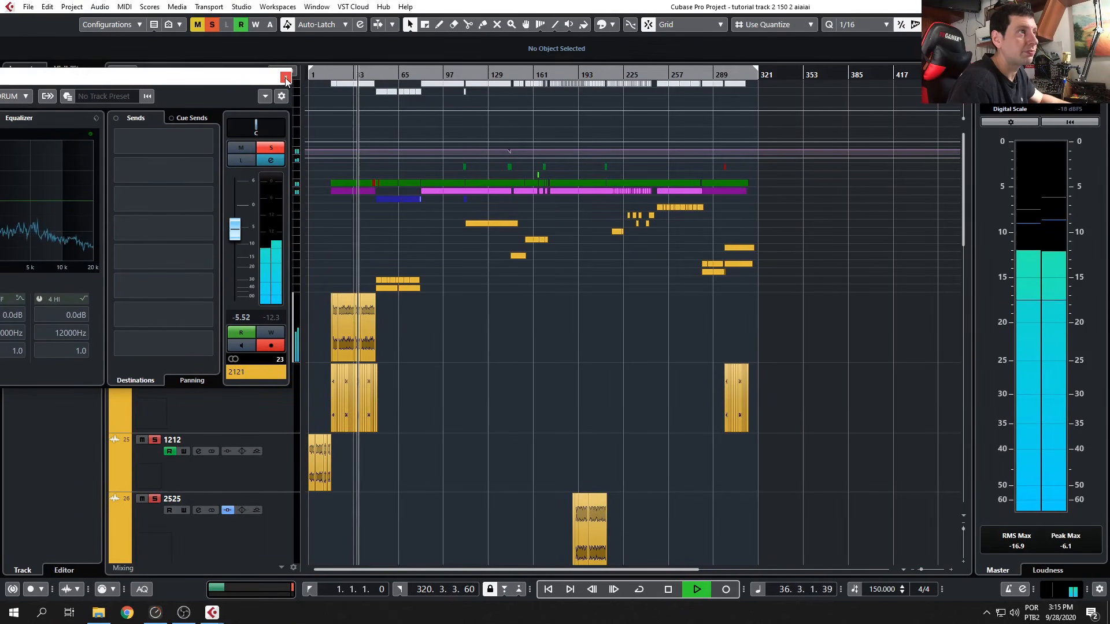
left_click(285, 77)
key("space")
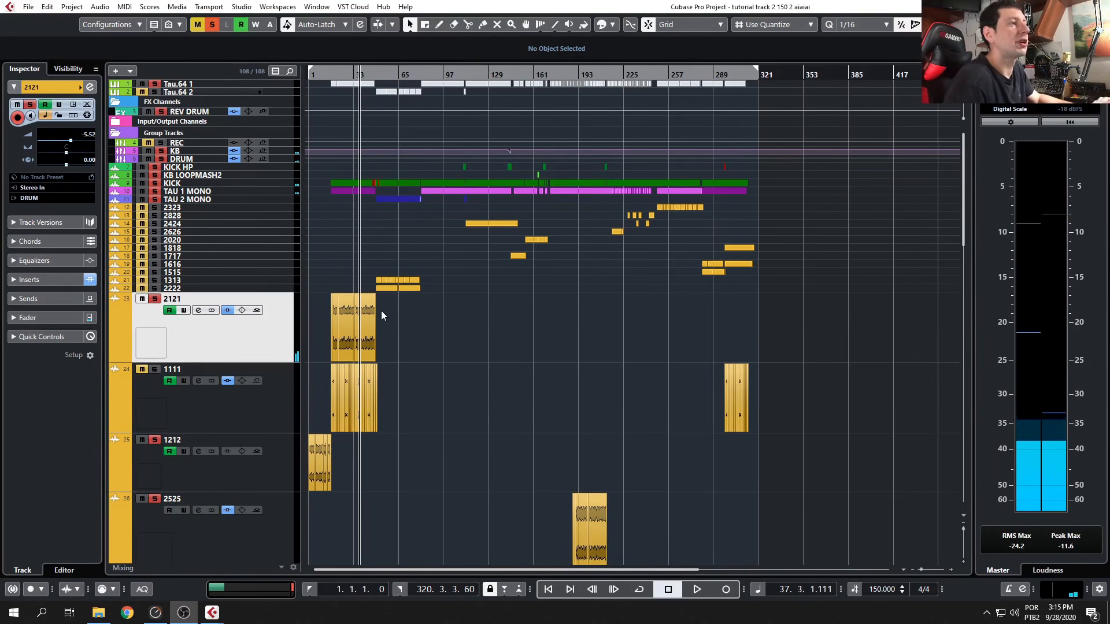
Increase the heights of tracks 1313 and 2222 to show their full waveforms, and select track 2222.
left_click(414, 321)
scroll(412, 321, "up", 3)
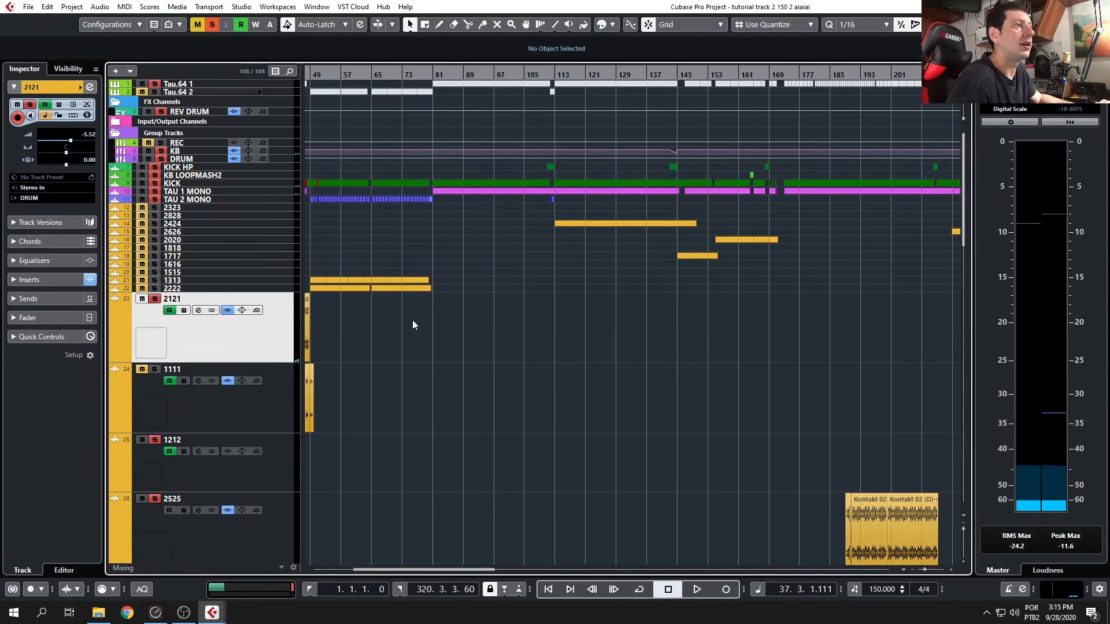
scroll(412, 321, "down", 3)
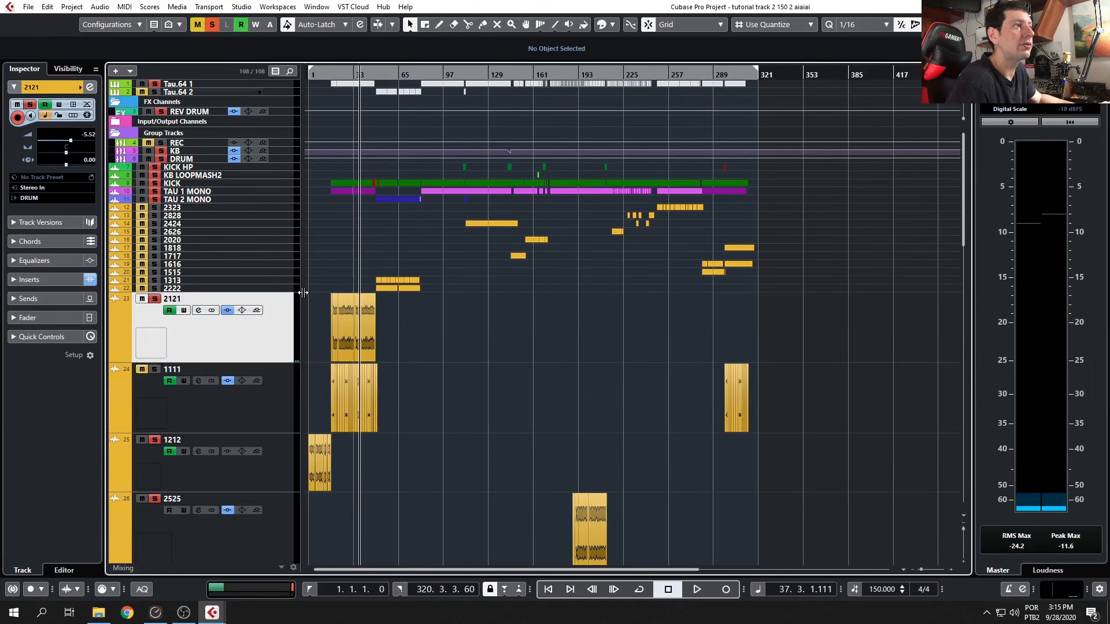
left_click_drag(294, 289, 349, 339)
scroll(347, 313, "up", 3)
left_click_drag(294, 283, 374, 355)
scroll(406, 372, "up", 4)
scroll(407, 373, "down", 10)
scroll(408, 374, "up", 2)
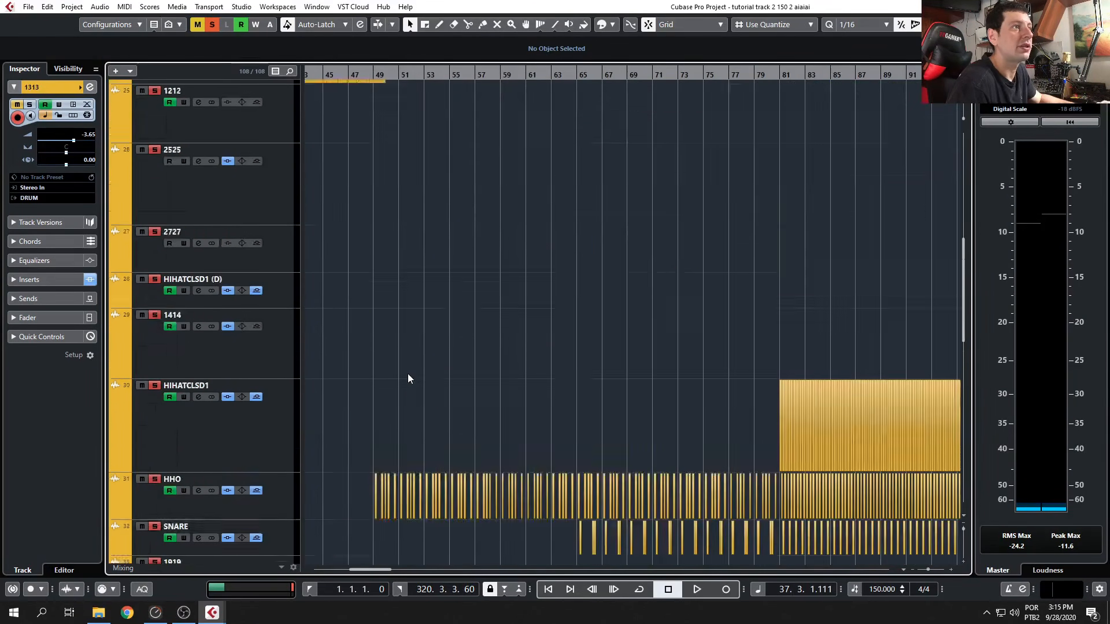
scroll(408, 373, "up", 6)
left_click(279, 399)
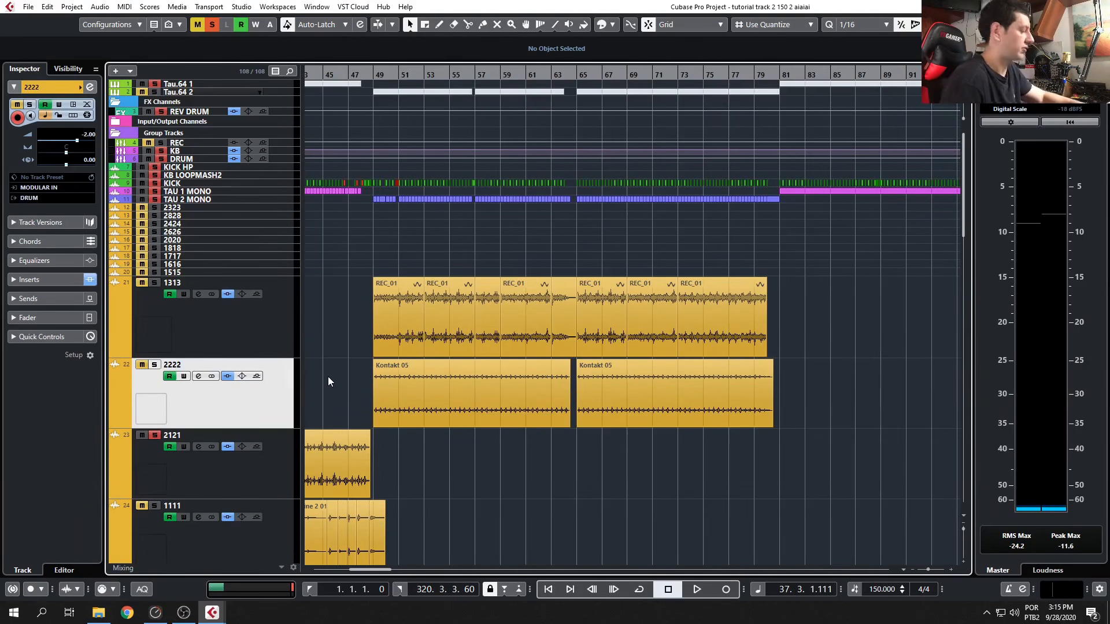
Solo track 2222 and audition the clips on tracks 2222 and 1313 around bar 49 with the Play tool.
key("7")
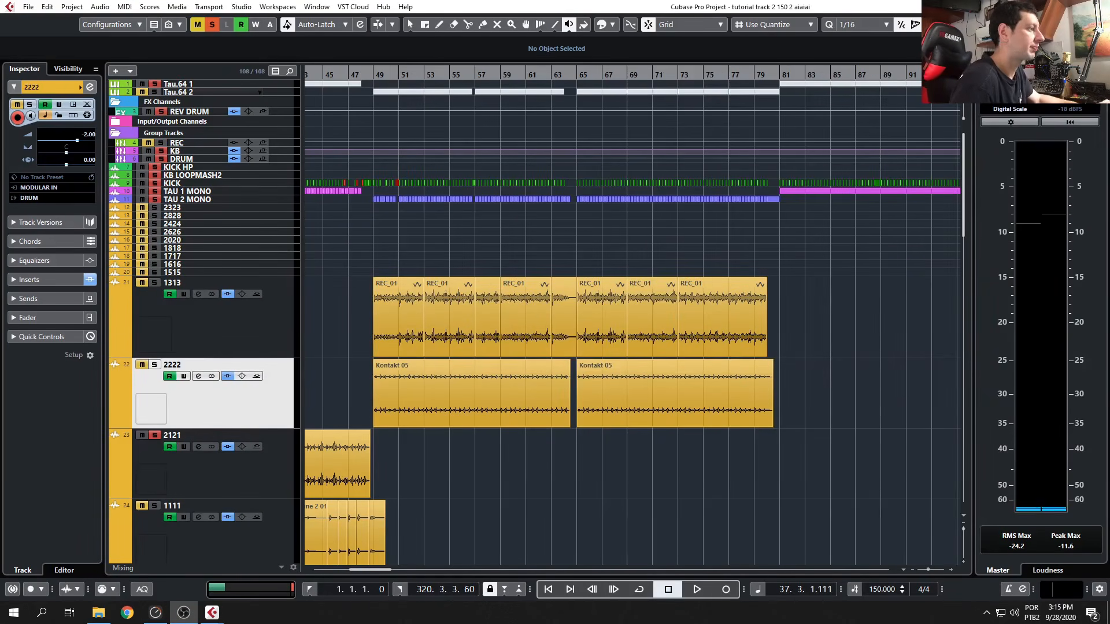
left_click(155, 366)
left_click(362, 396)
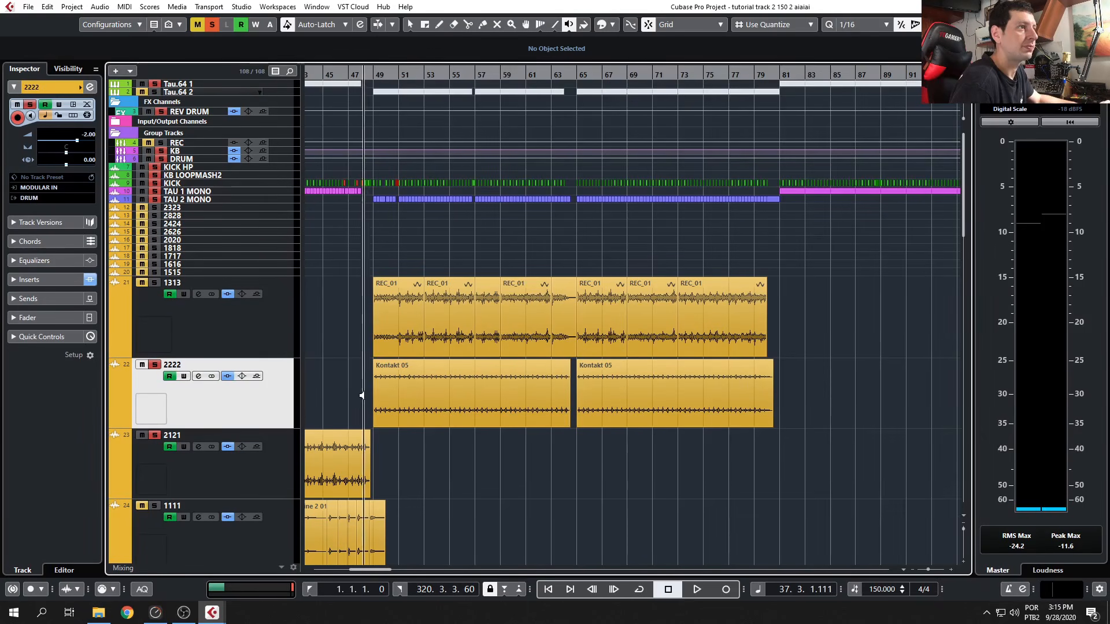
left_click(384, 396)
left_click(374, 329)
left_click(407, 327)
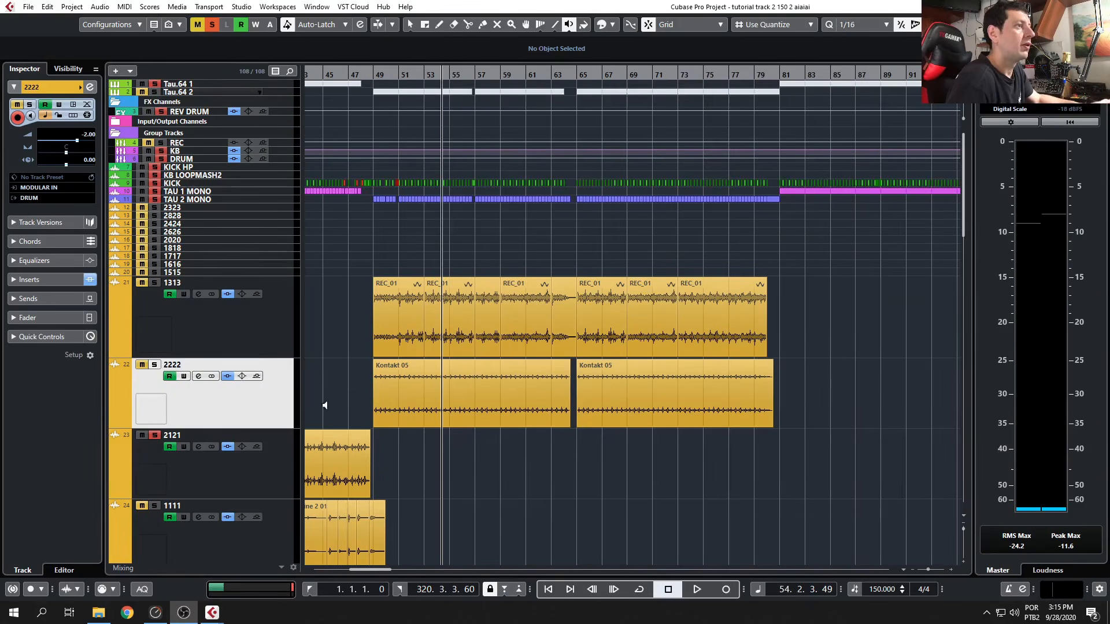
Move track 1313 down the track list to sit between HHO and SNARE.
left_click(206, 317)
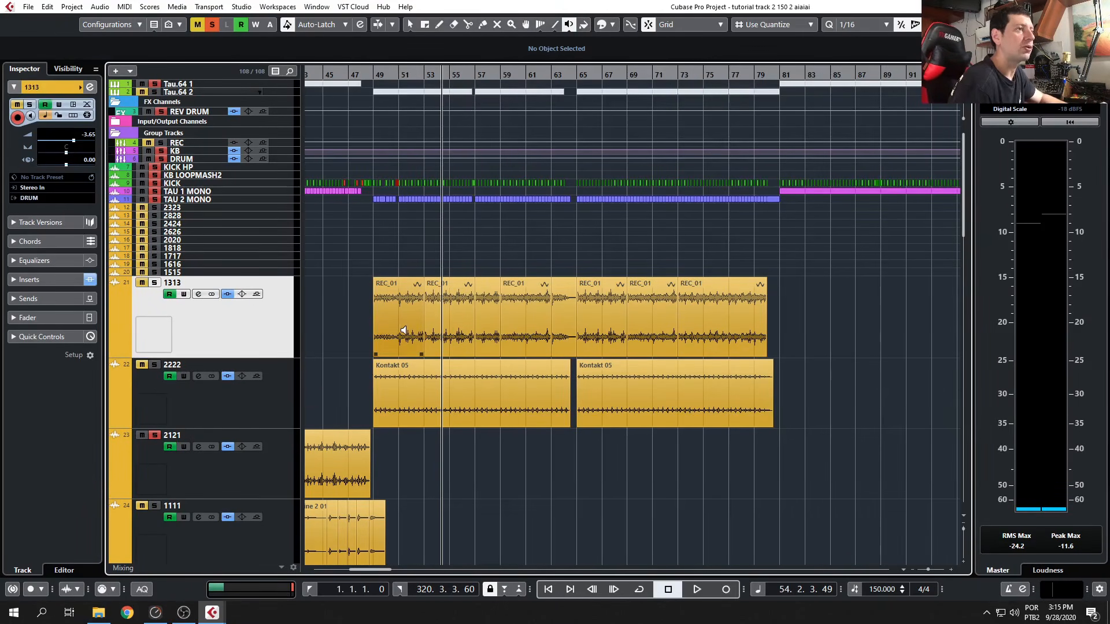
scroll(403, 330, "down", 8)
scroll(393, 326, "up", 8)
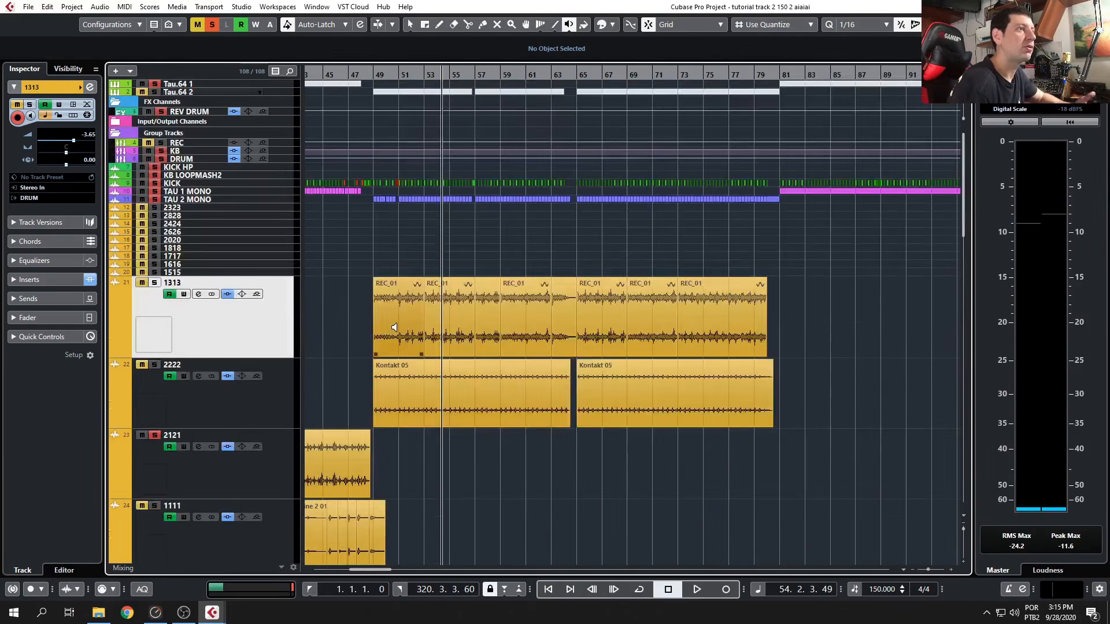
scroll(297, 305, "down", 3)
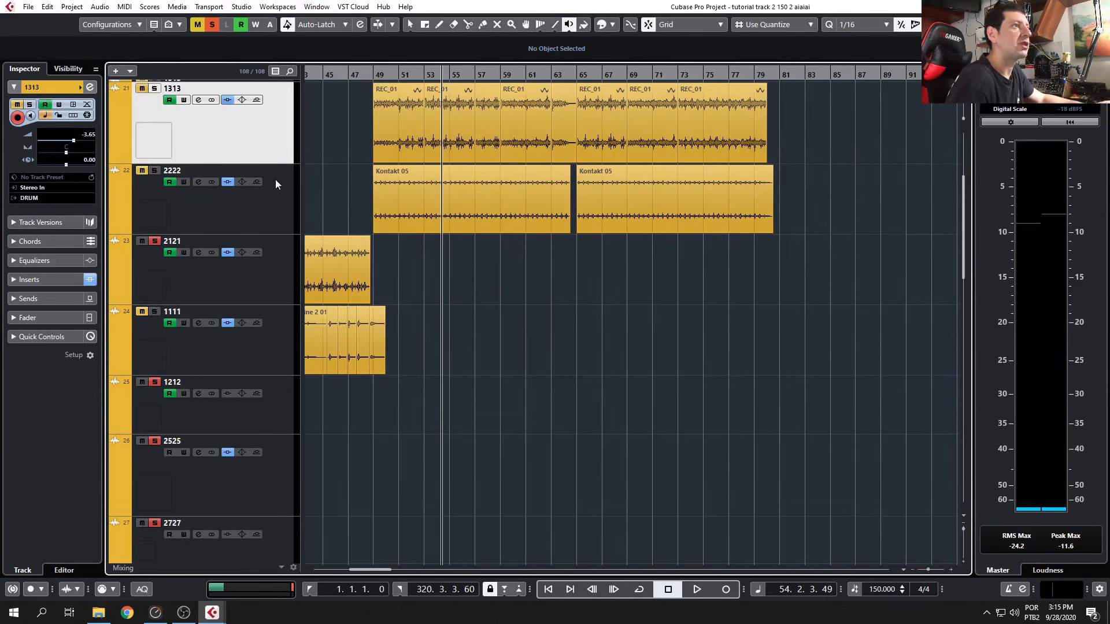
left_click_drag(264, 145, 260, 517)
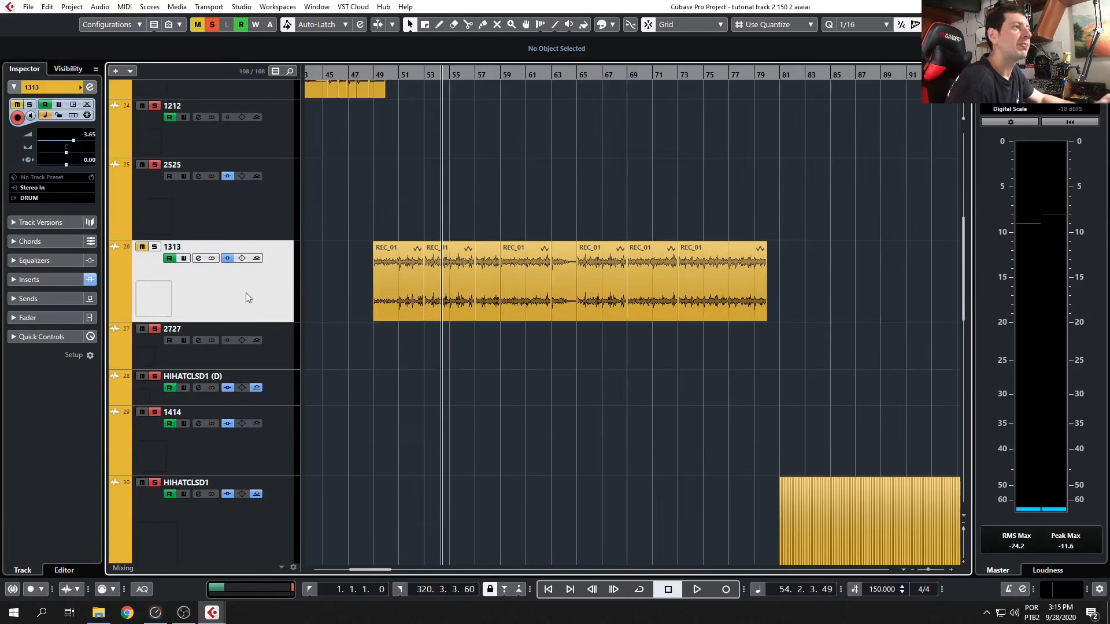
left_click_drag(245, 293, 268, 426)
scroll(238, 171, "down", 4)
scroll(249, 171, "up", 1)
left_click_drag(269, 175, 291, 294)
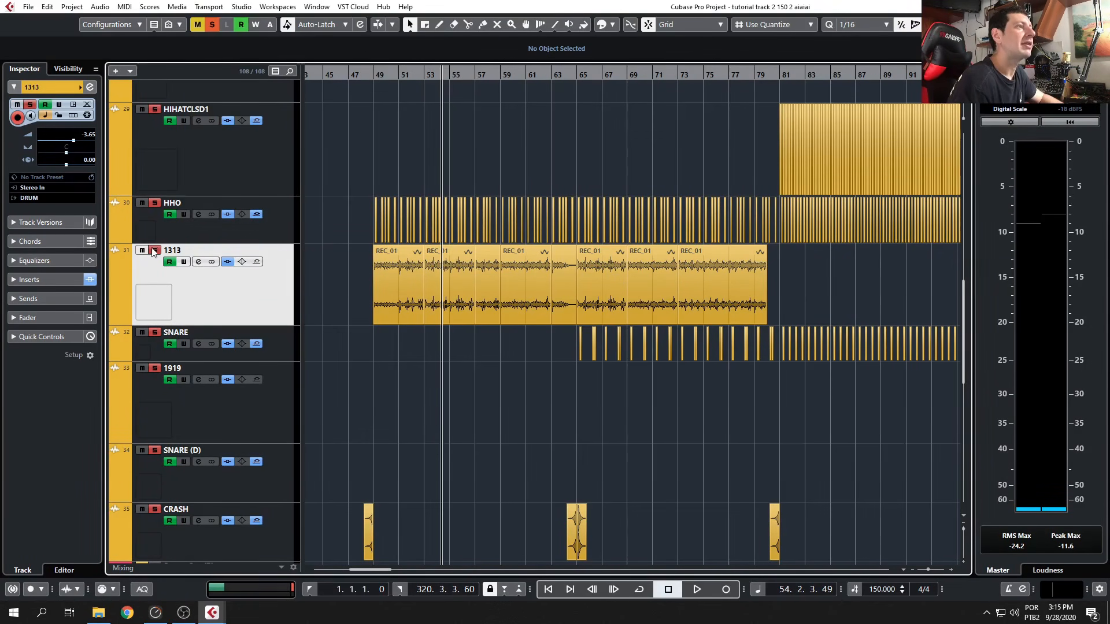
Inspect the FabFilter Pro-Q 2 equalizer curve on track 1313, and close the plug-in and channel settings.
left_click(199, 262)
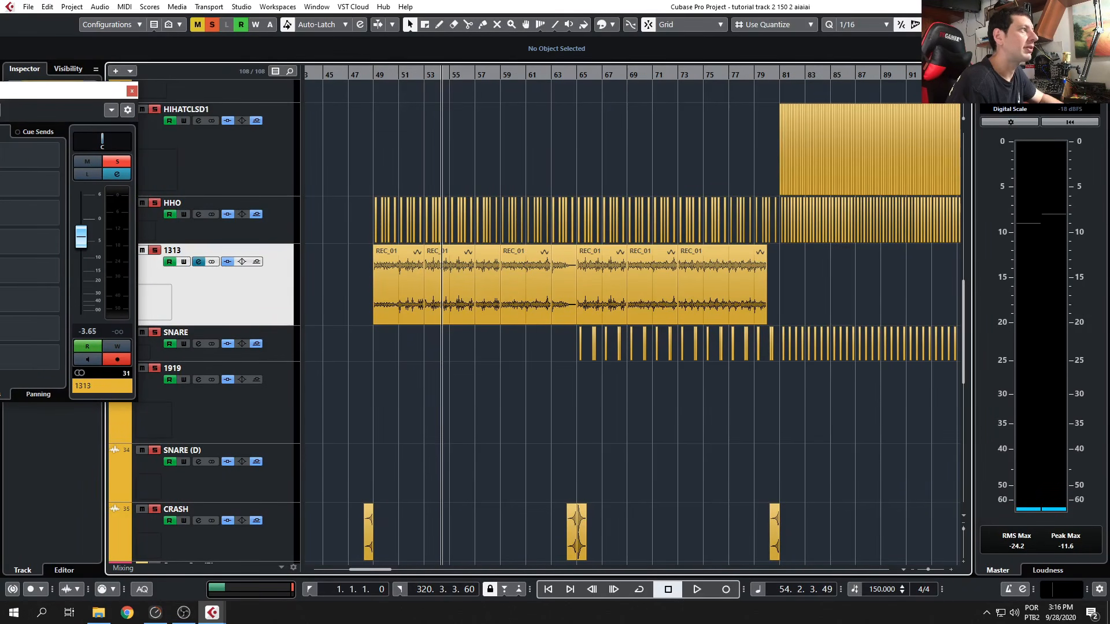
left_click_drag(372, 110, 383, 61)
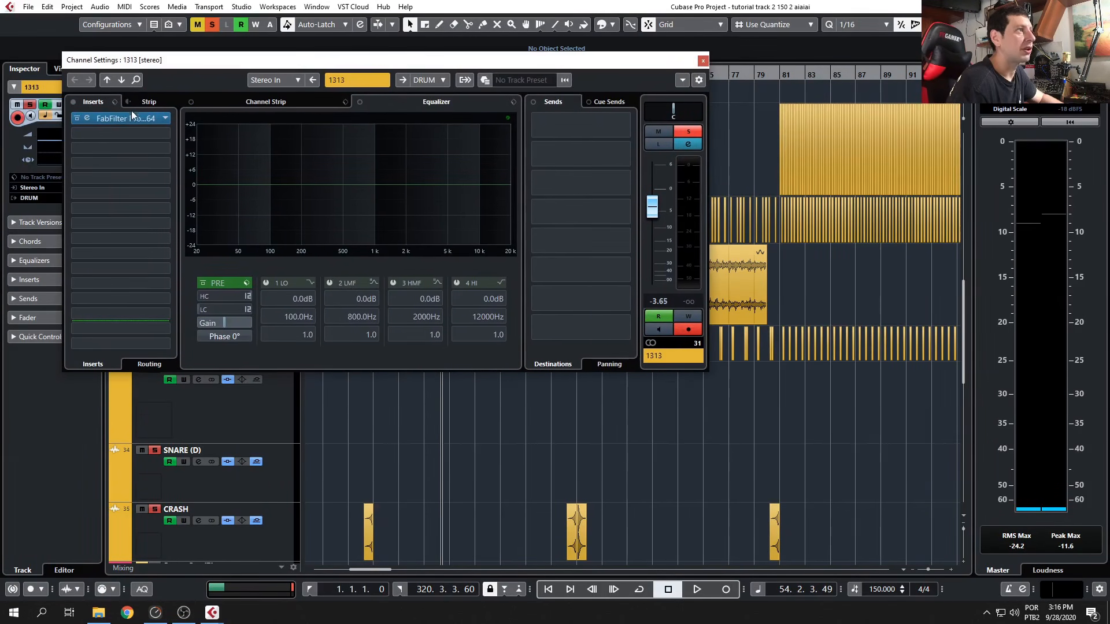
left_click(122, 118)
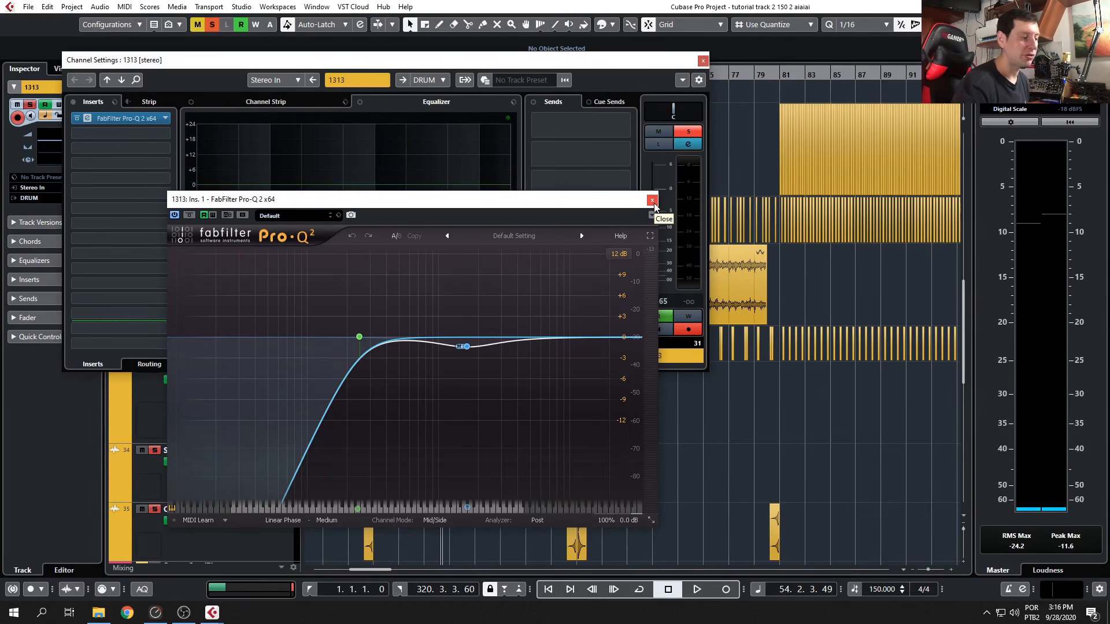
left_click(702, 58)
left_click(652, 200)
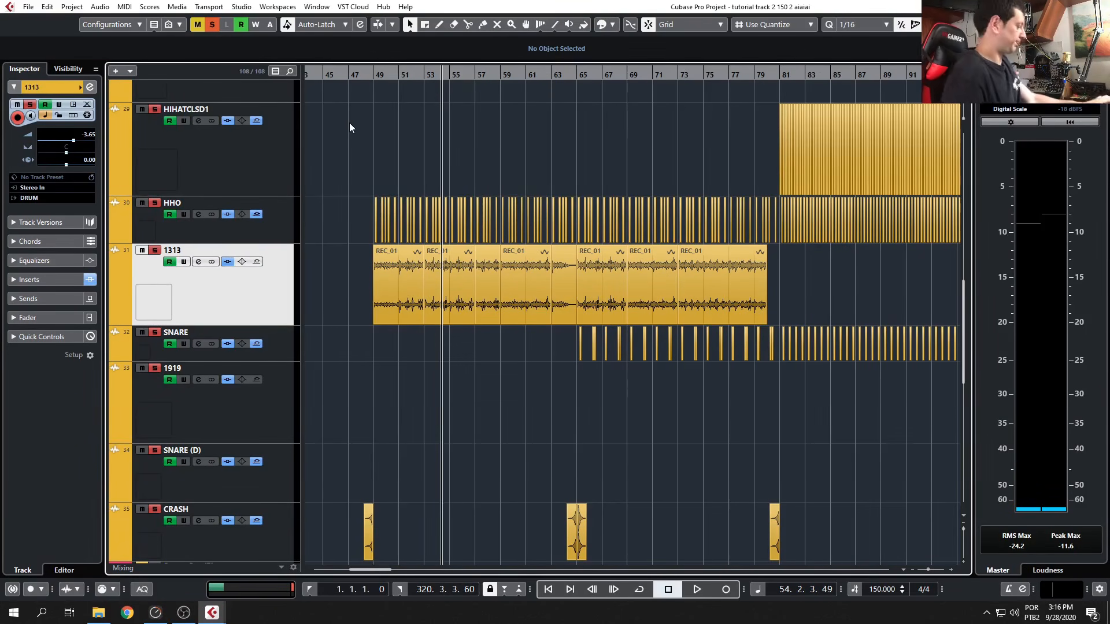
Play the arrangement from just before bar 49 with a wider stretch of the timeline in view.
key("alt+Tab")
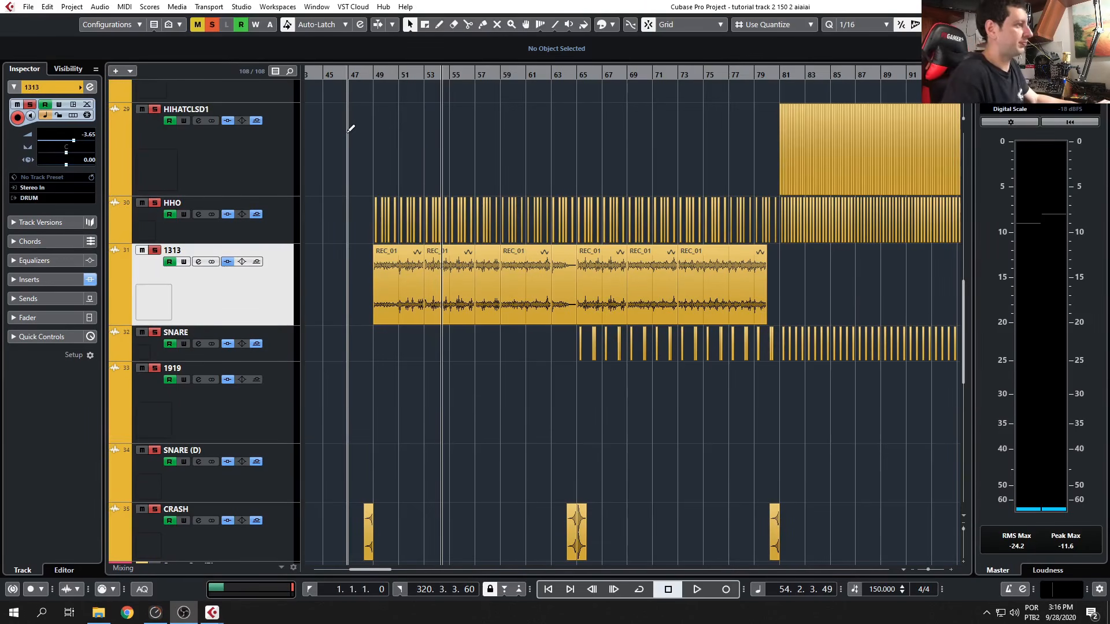
left_click(369, 71)
key("space")
scroll(427, 358, "down", 3)
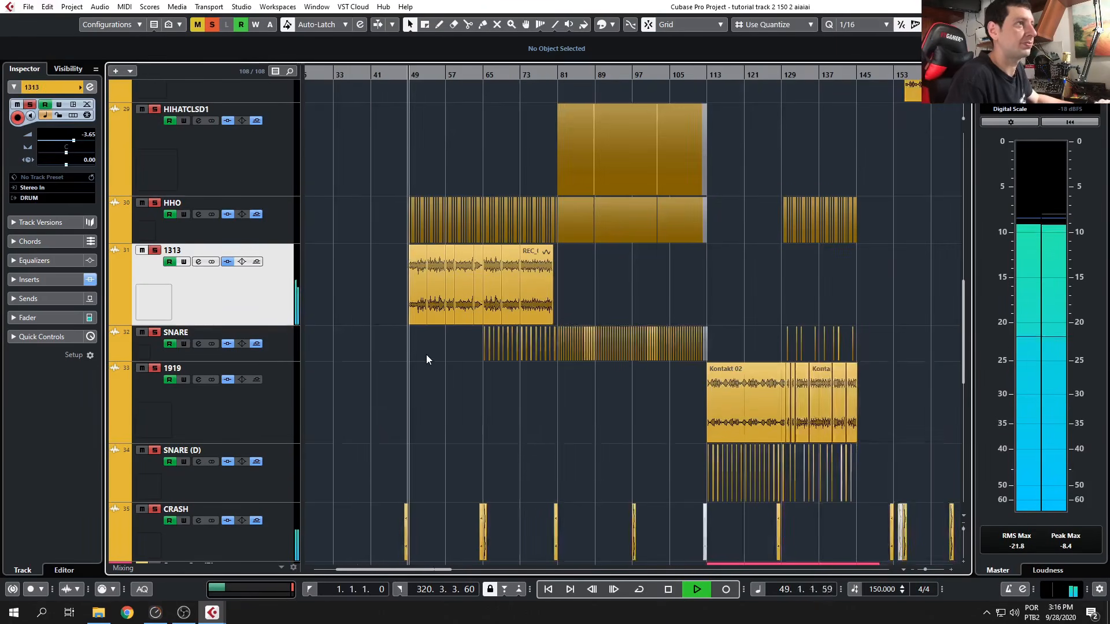
Check track 1313's spectrum in FabFilter Pro-Q 2 during playback, stop playback, and close the plug-in and channel settings.
left_click(198, 262)
left_click(149, 118)
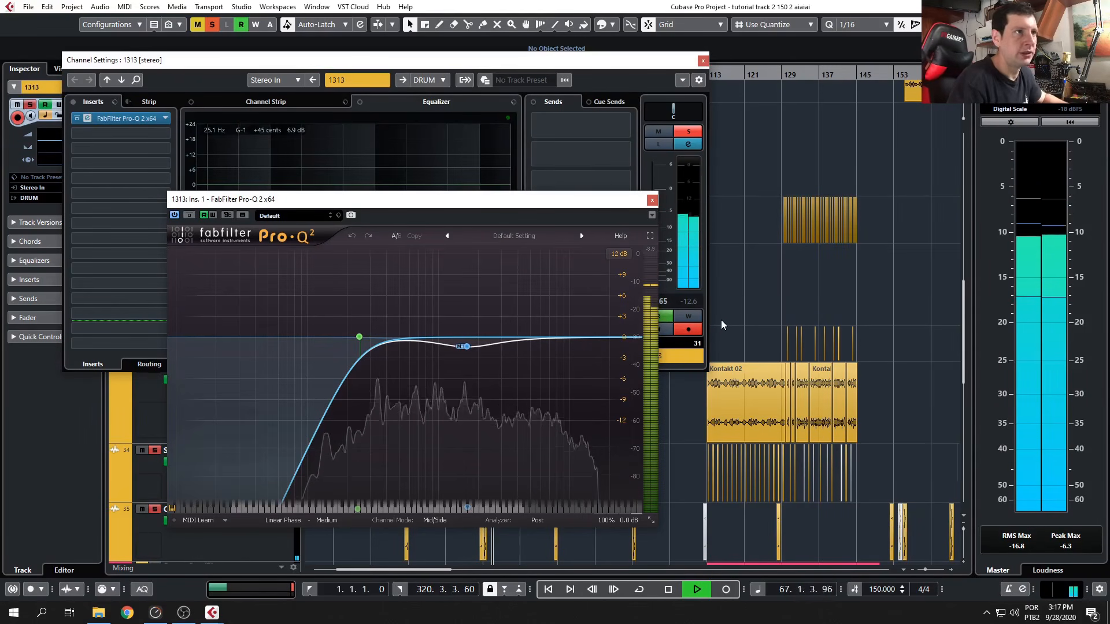
key("space")
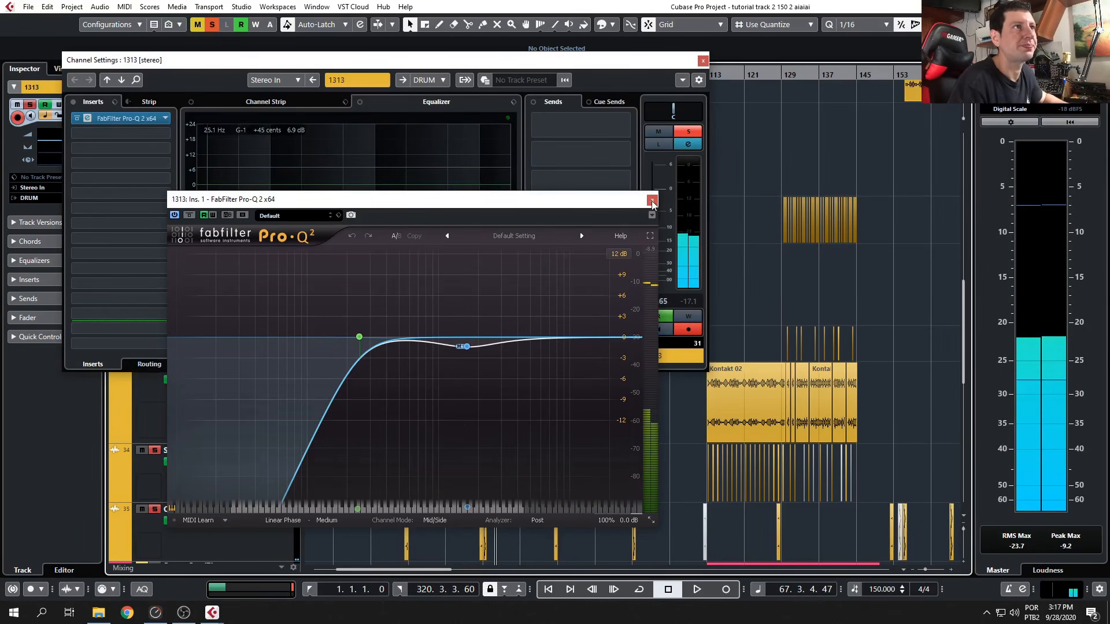
left_click(652, 199)
left_click(565, 252)
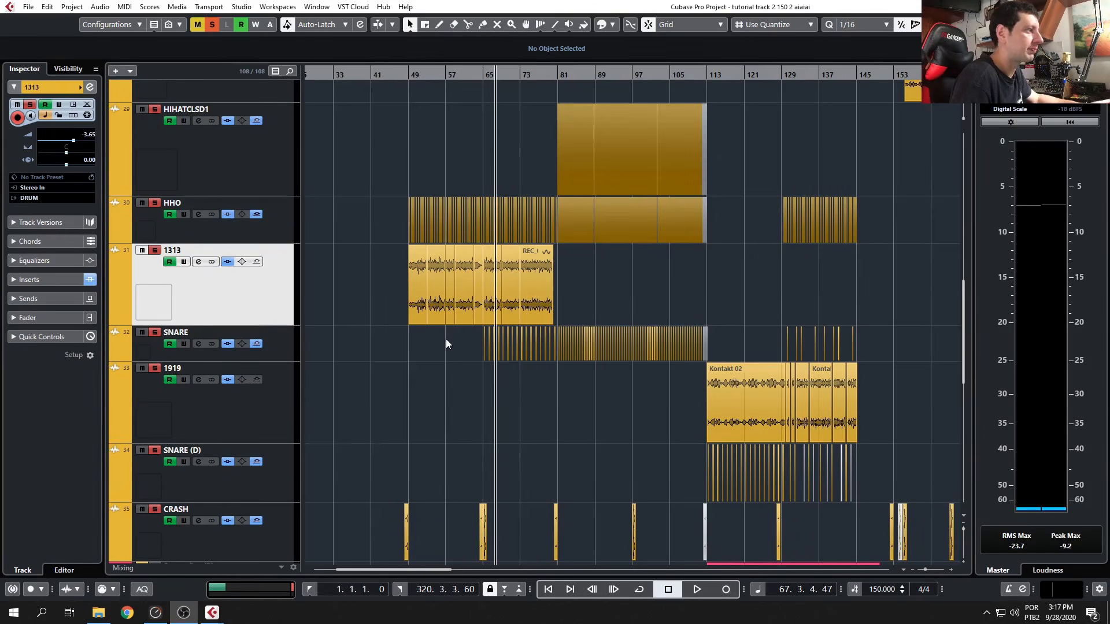
Resume playback from bar 67 to hear 1313 with the HHO and SNARE tracks, and stop at bar 80.
left_click(466, 335)
key("space")
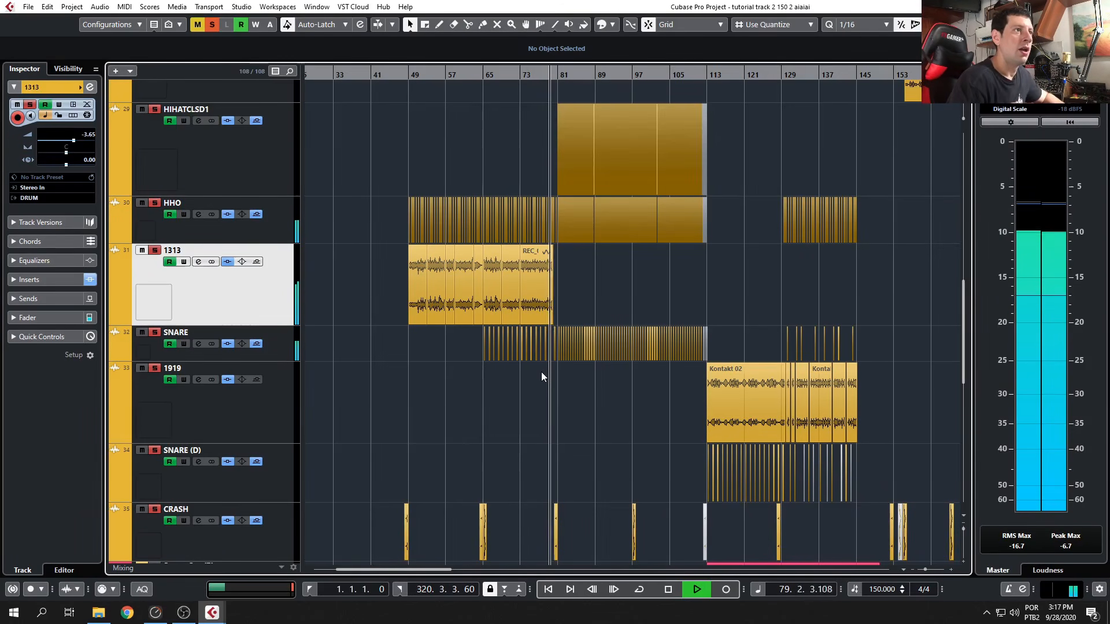
key("space")
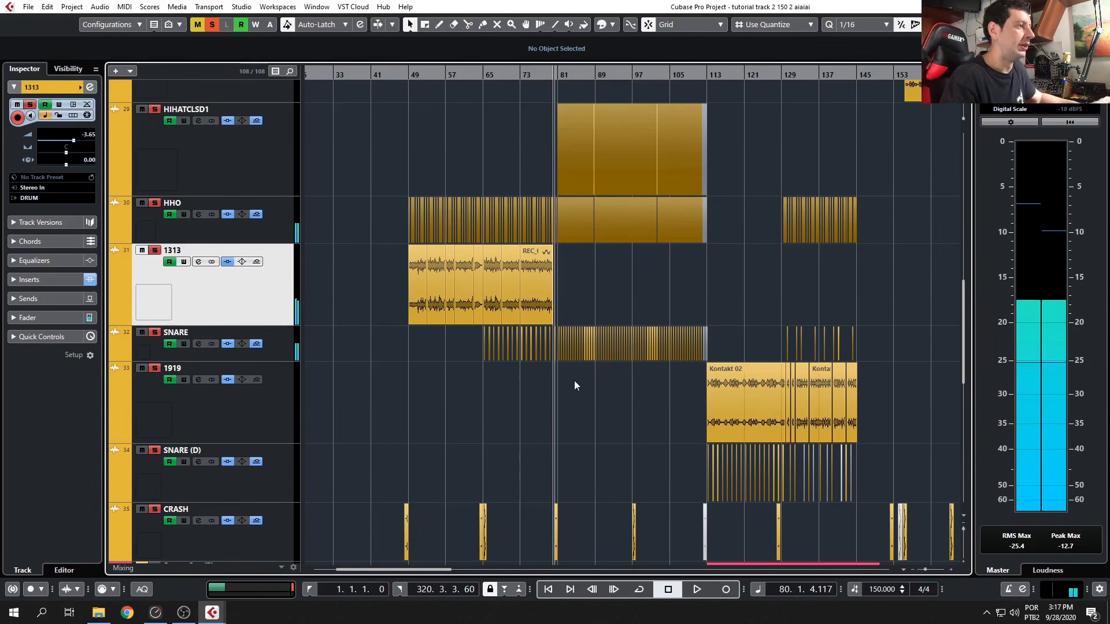
scroll(535, 418, "up", 3)
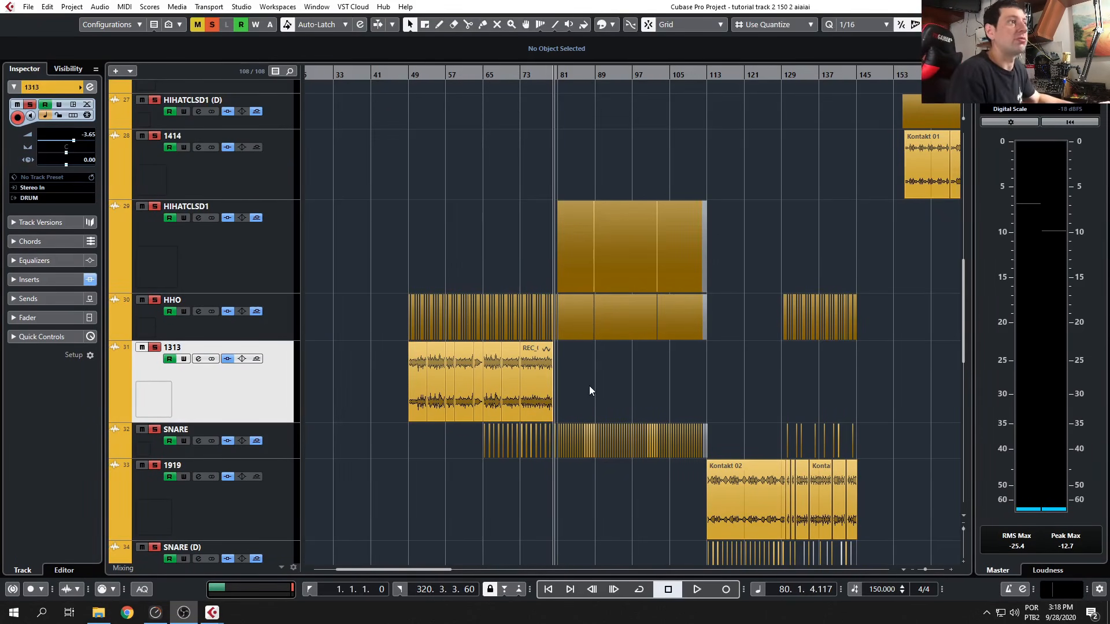
Move track 2222 down the track list to sit directly between the HIHATCLSD1 and HHO tracks.
scroll(579, 409, "up", 10)
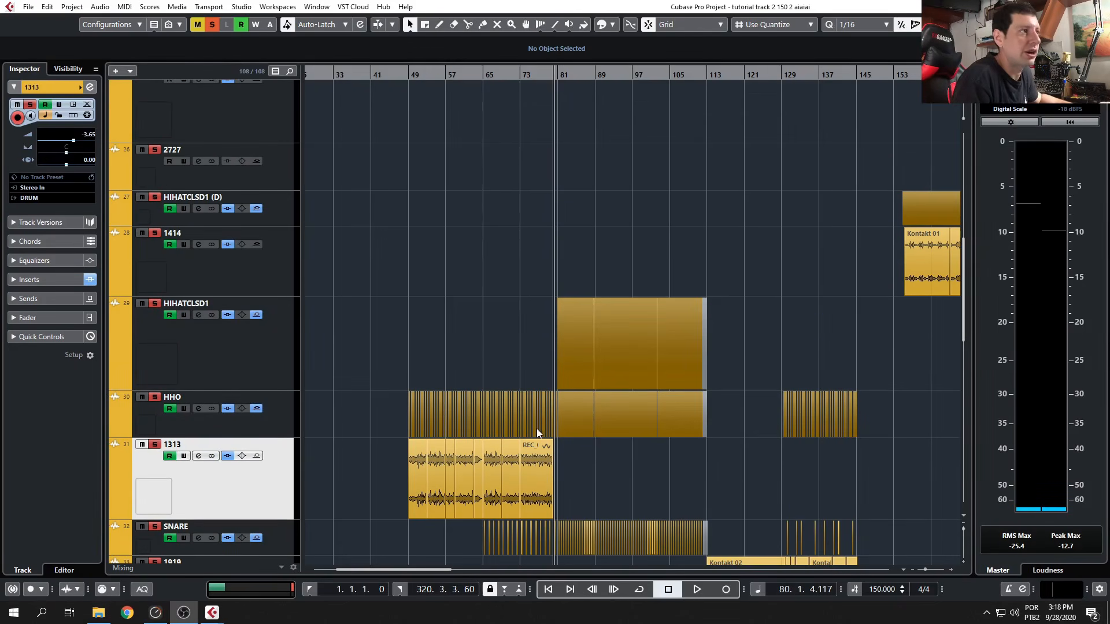
left_click_drag(198, 316, 257, 427)
scroll(257, 425, "down", 4)
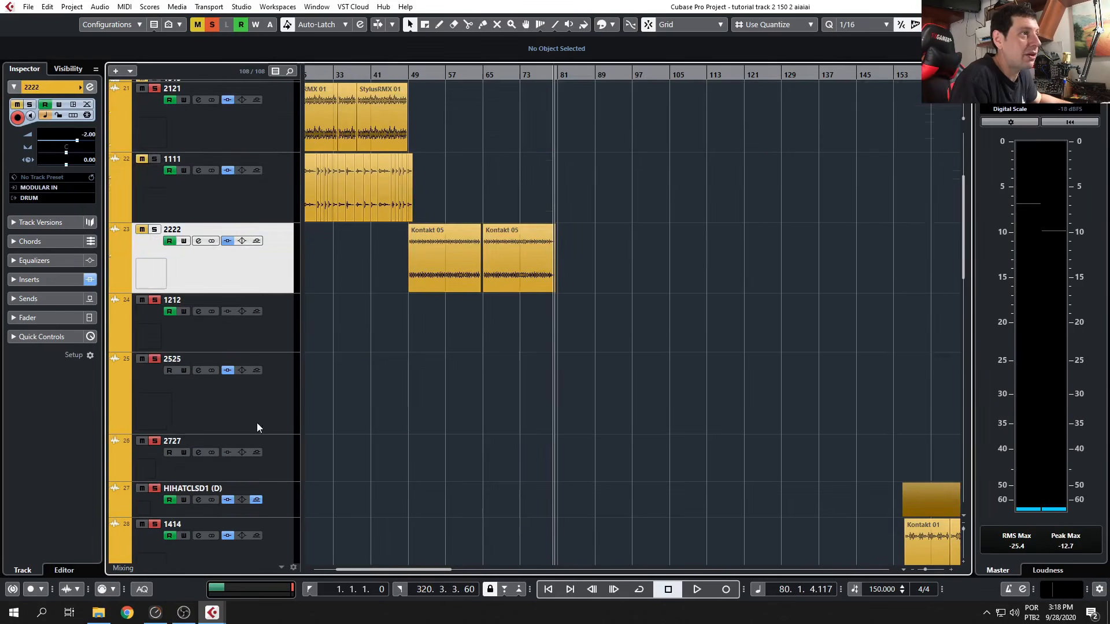
left_click_drag(244, 278, 250, 459)
scroll(249, 457, "down", 4)
left_click_drag(249, 169, 256, 376)
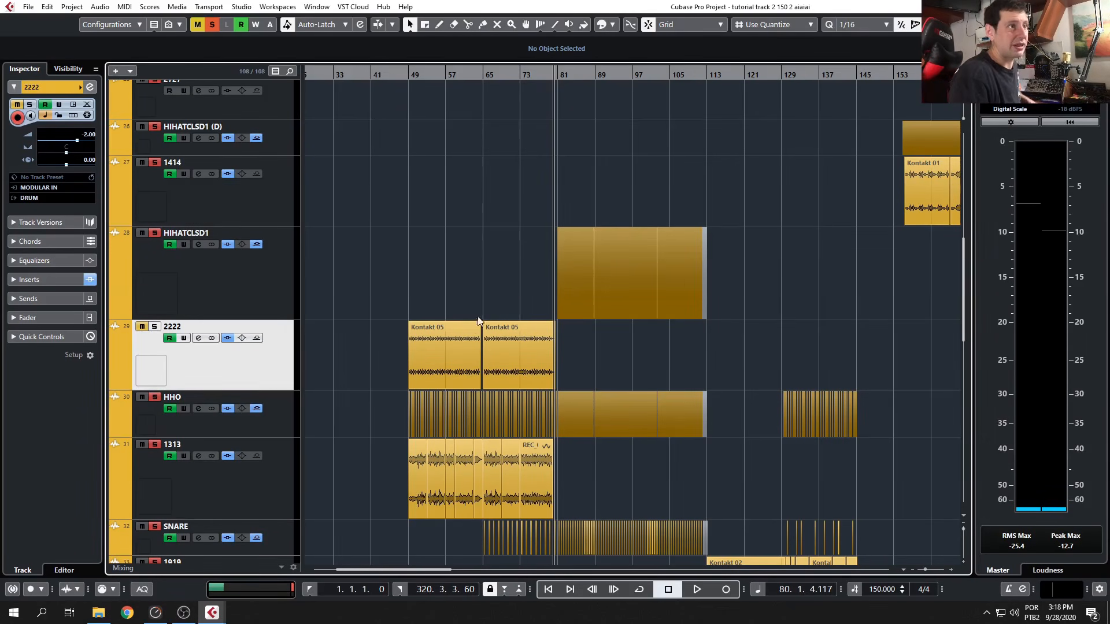
Inspect the PanCake2 panning curve and FabFilter Pro-Q 2 curve on track 2222, and close the plug-ins and channel settings.
left_click(199, 339)
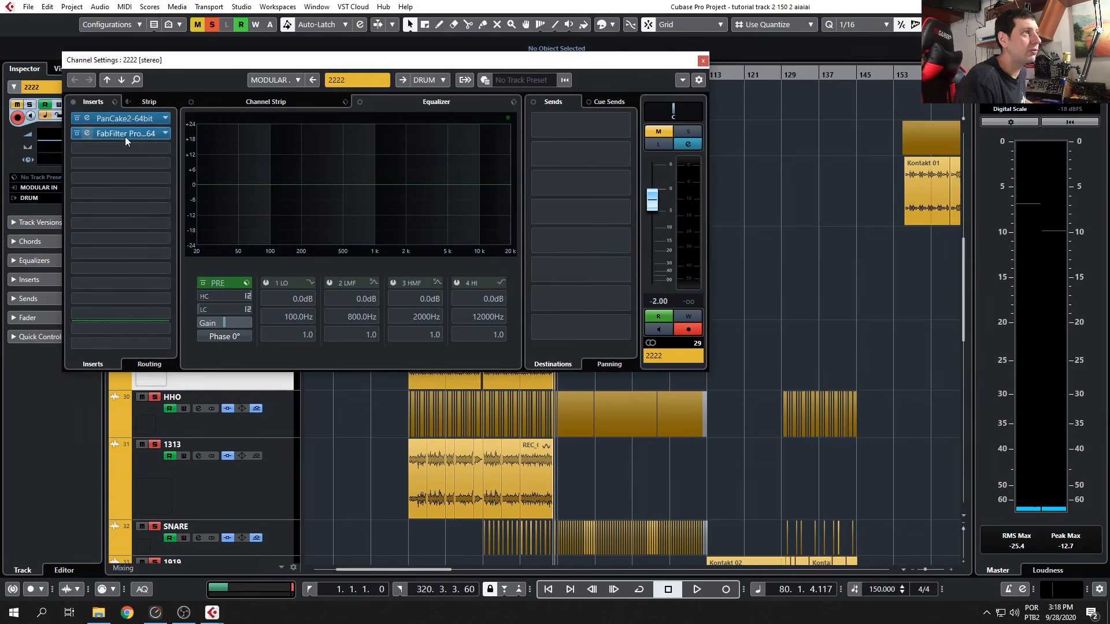
left_click(123, 120)
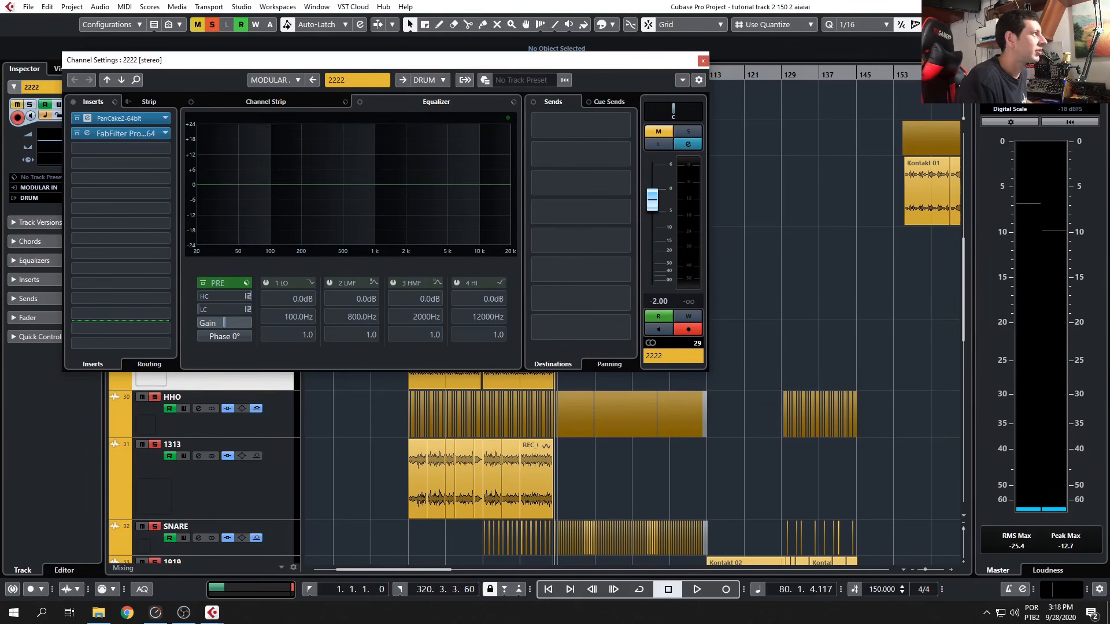
left_click_drag(160, 89, 182, 113)
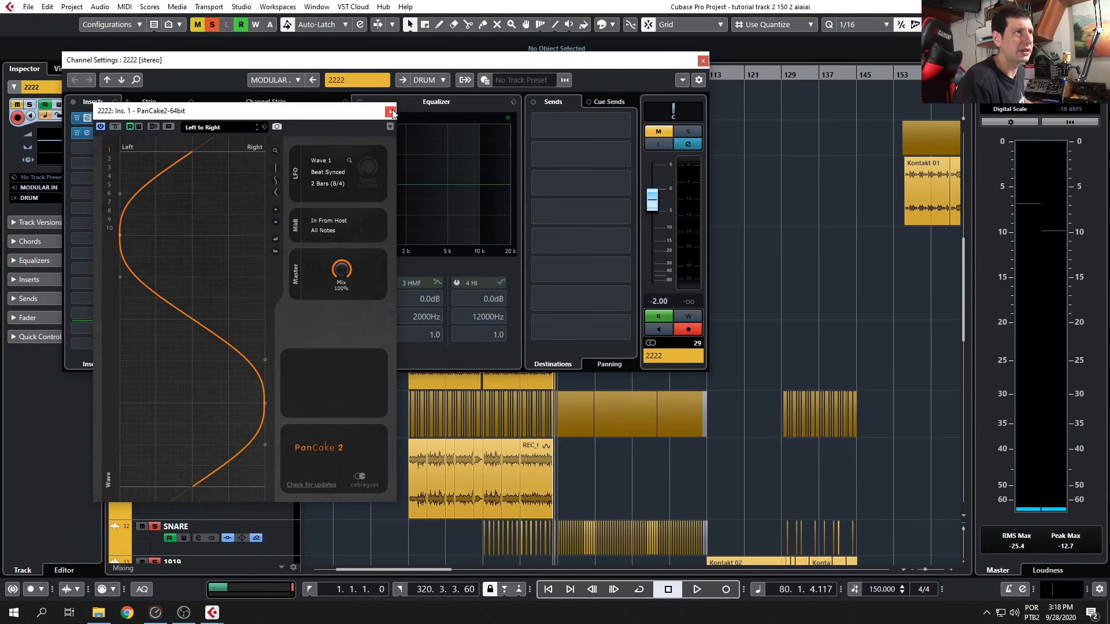
left_click_drag(331, 119, 950, 103)
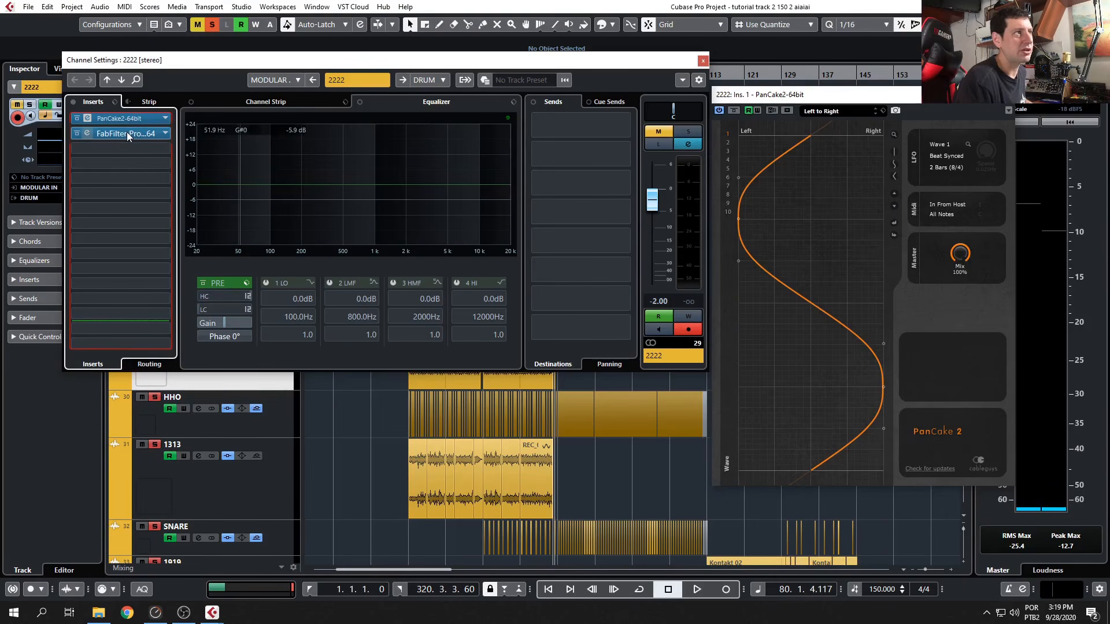
left_click_drag(0, 181, 379, 223)
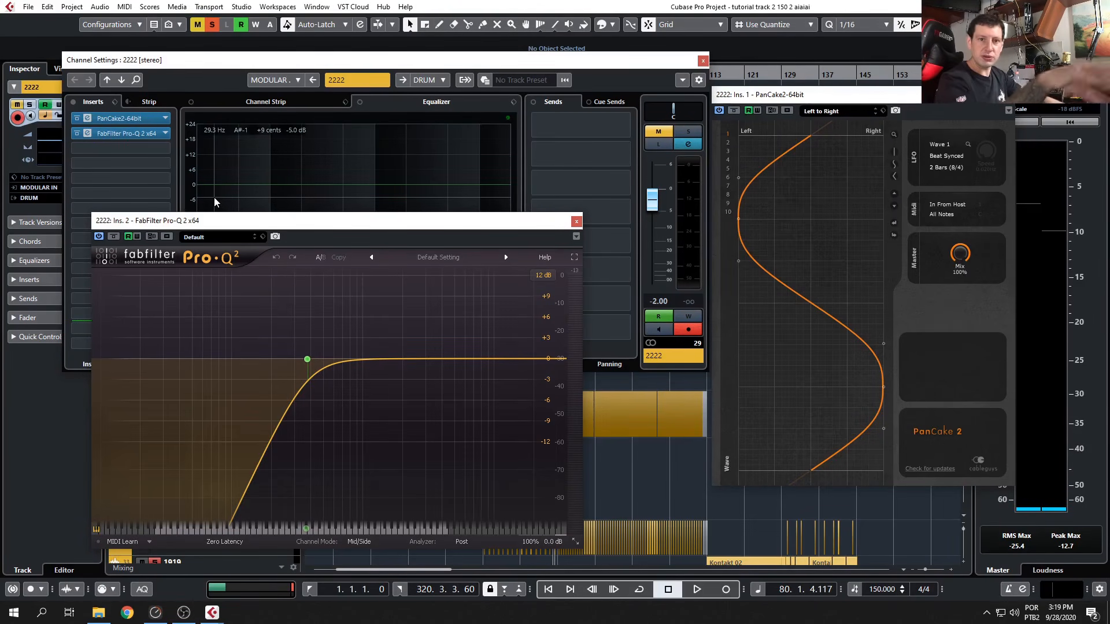
left_click(576, 221)
left_click(1009, 95)
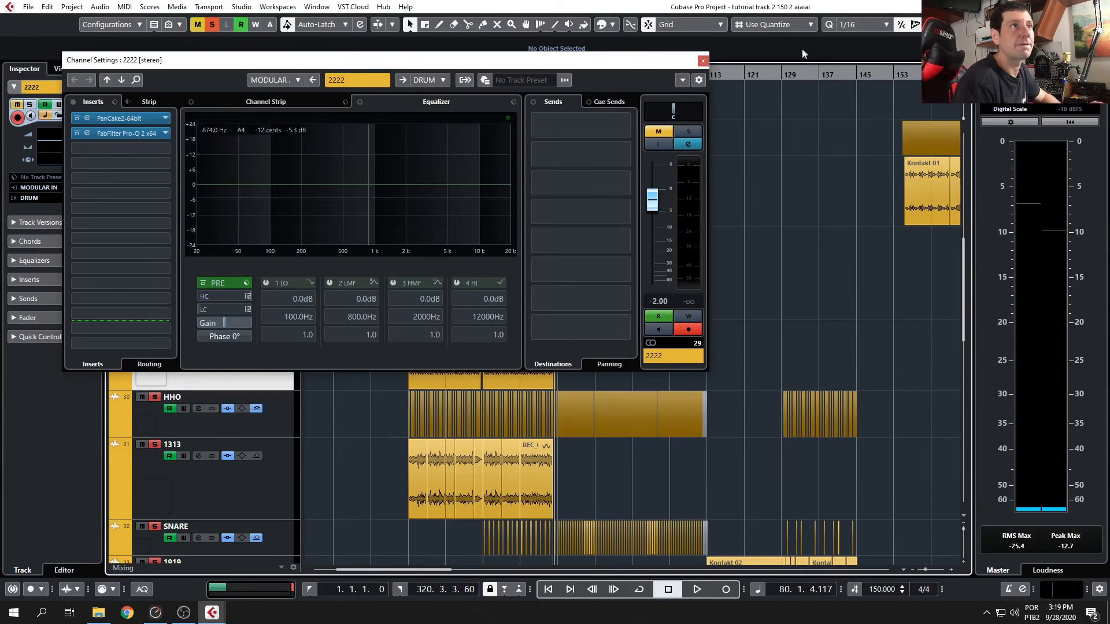
left_click(702, 60)
Solo track 2222 and play the arrangement from bar 49 together with HHO and 1313.
left_click(142, 326)
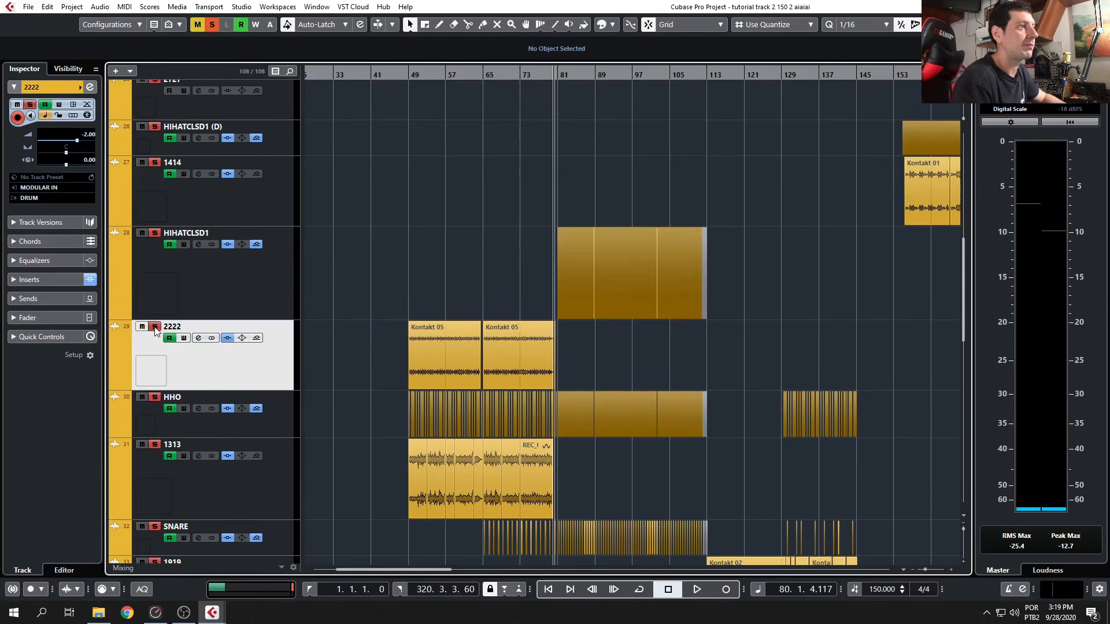
left_click(409, 74)
key("space")
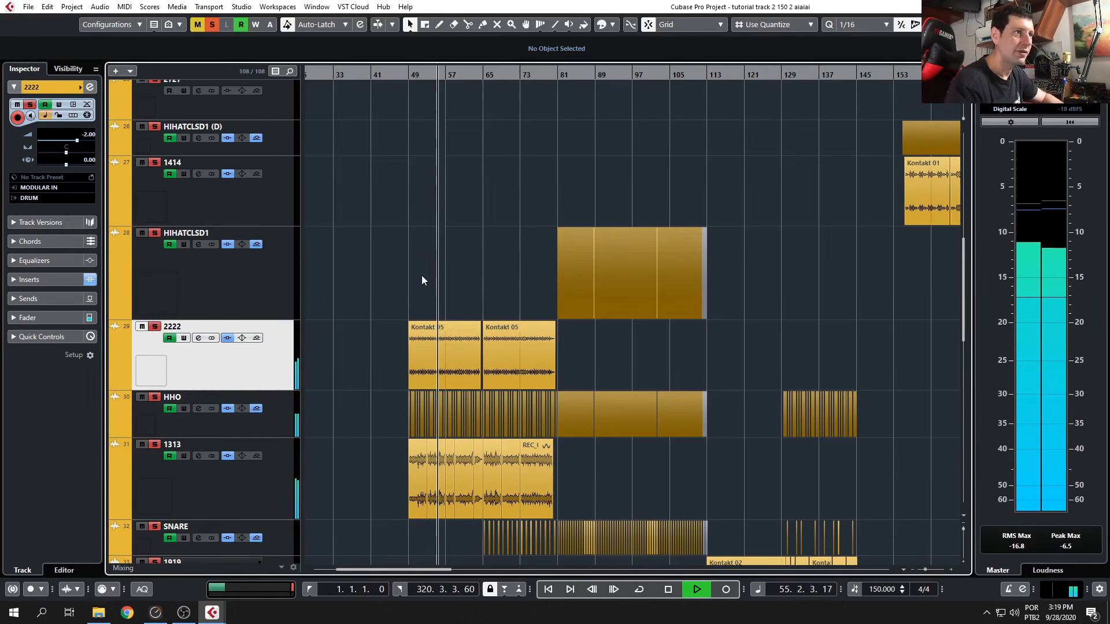
left_click(469, 323)
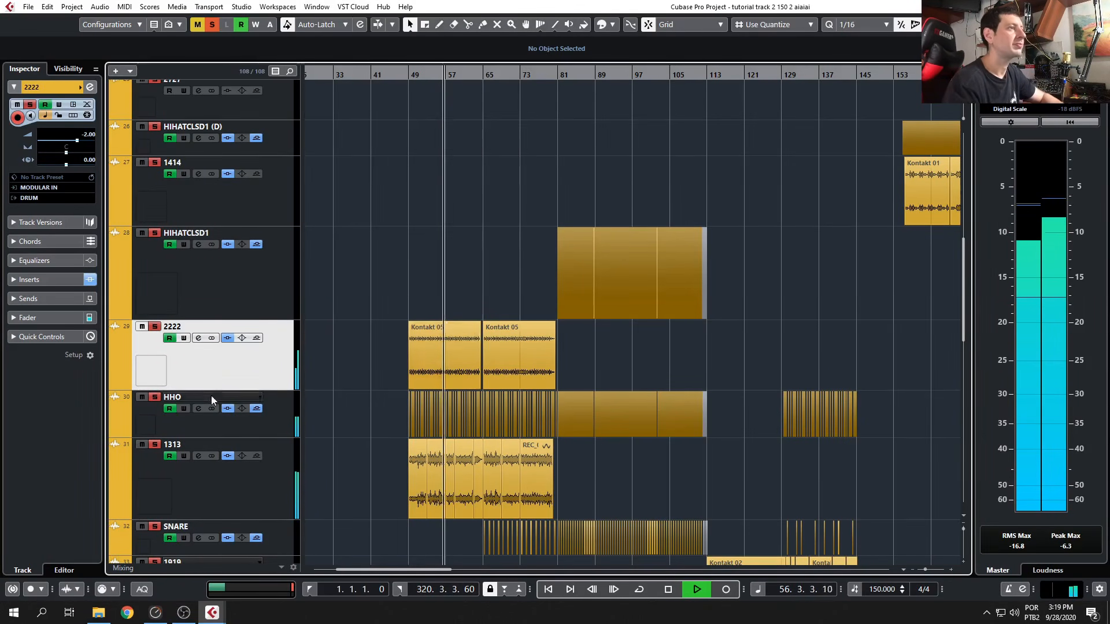
Watch track 2222's PanCake2 auto-panning during playback, and stop playback just before bar 81.
left_click(198, 338)
left_click(124, 118)
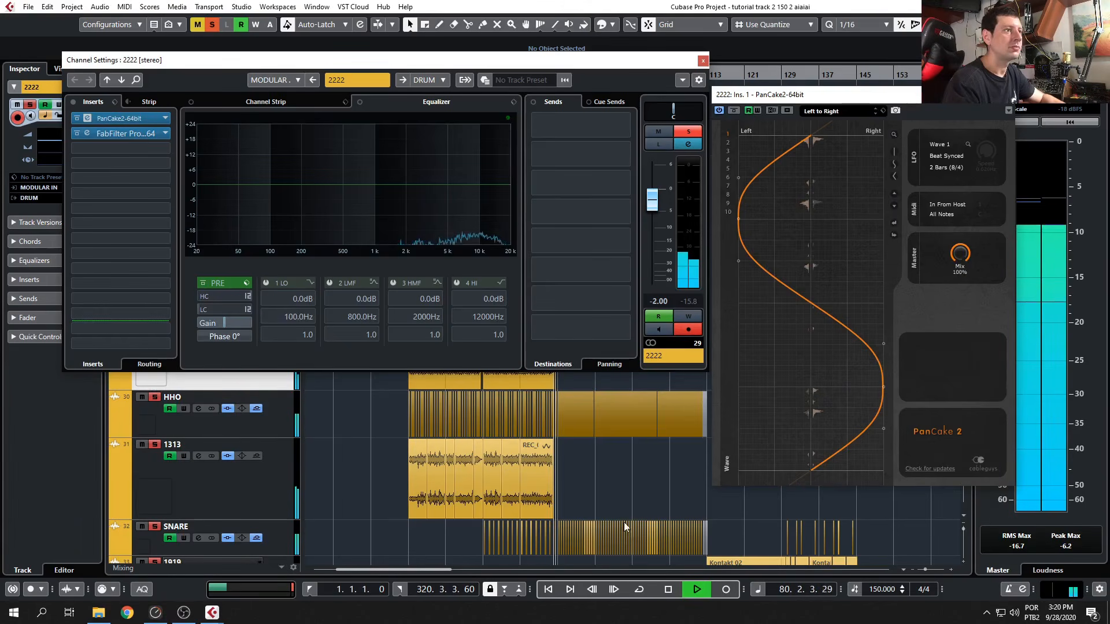
key("space")
left_click(161, 614)
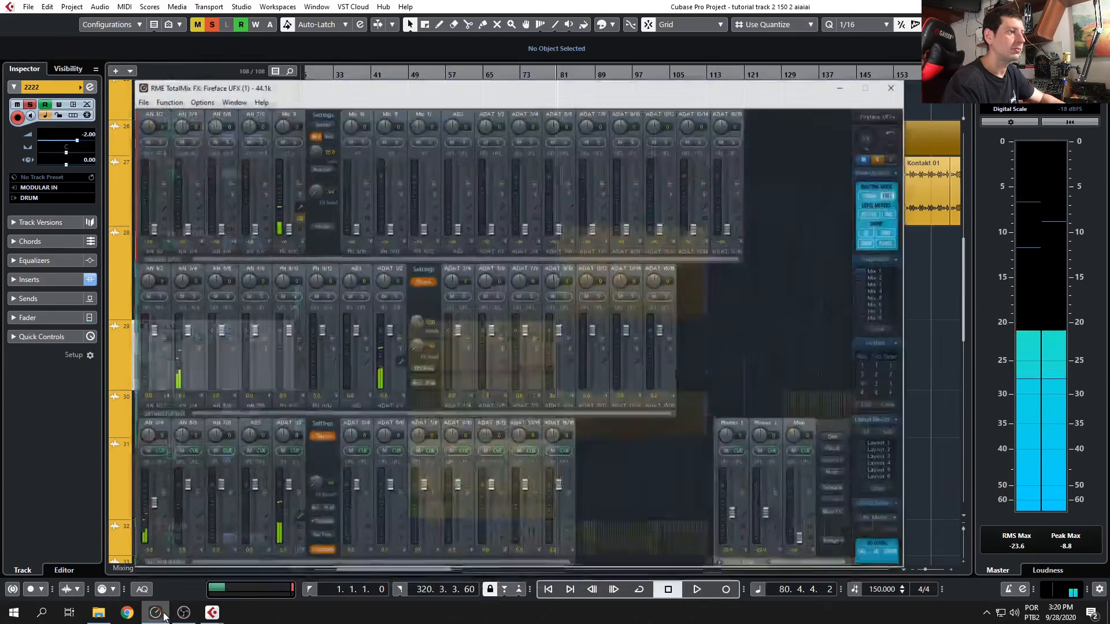
left_click(160, 613)
left_click(183, 614)
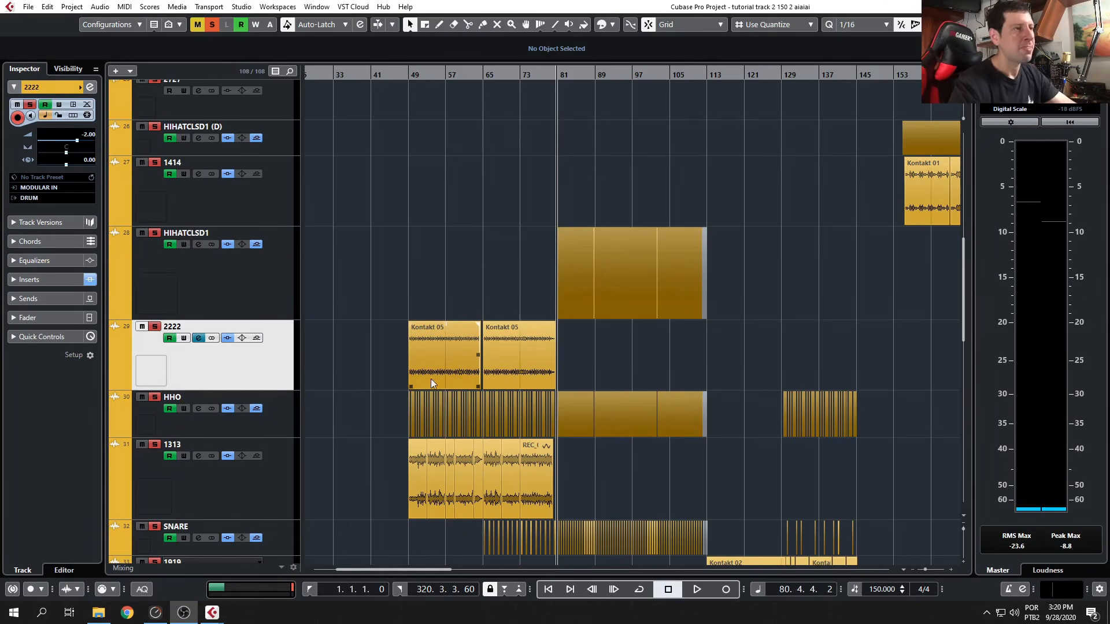
Look over the drum and percussion tracks, and close track 2222's PanCake2 plug-in and channel settings.
scroll(455, 405, "down", 6)
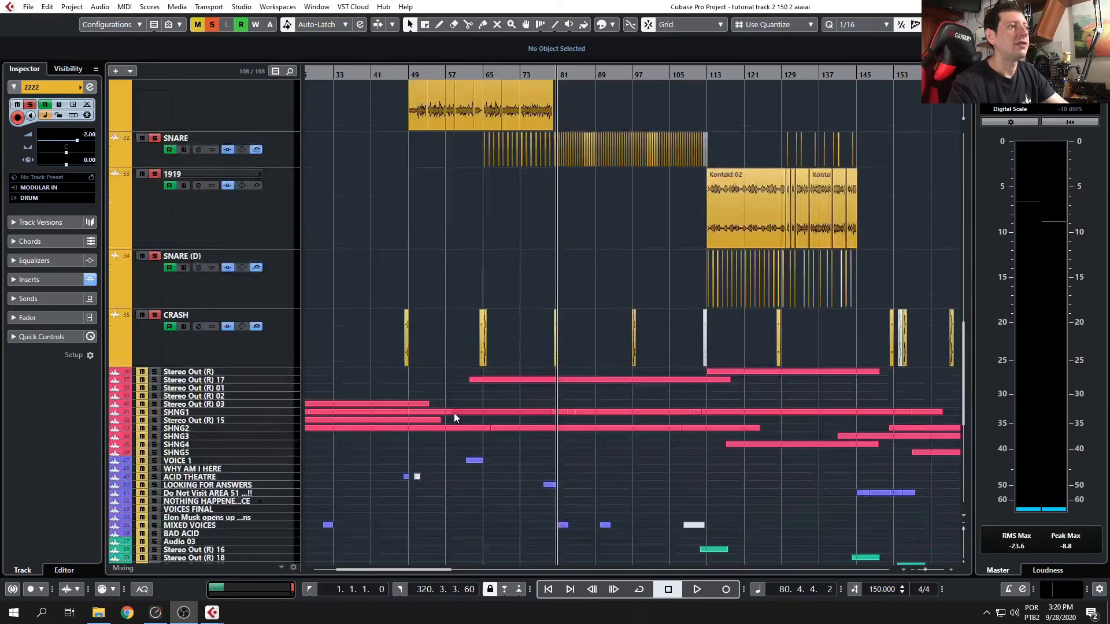
scroll(453, 412, "up", 5)
scroll(572, 484, "up", 3)
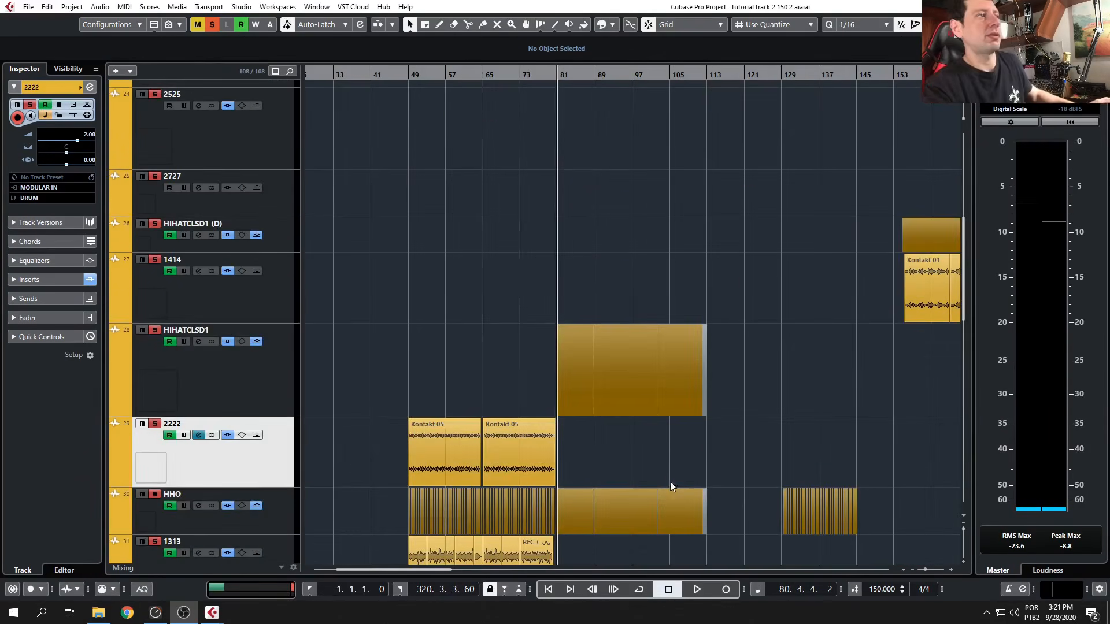
scroll(671, 484, "up", 4)
left_click(647, 381)
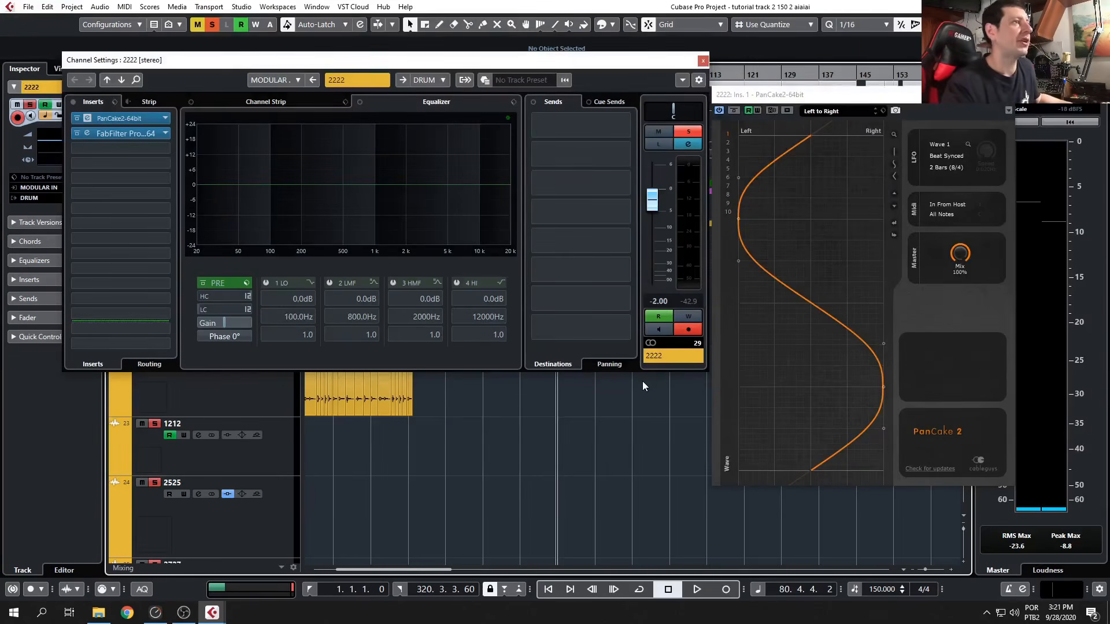
left_click(1010, 96)
left_click(703, 60)
Enlarge the height of track 1515 to show the waveforms of its drumloop04 events from bar 281.
key("g")
key("g")
key("g")
key("g")
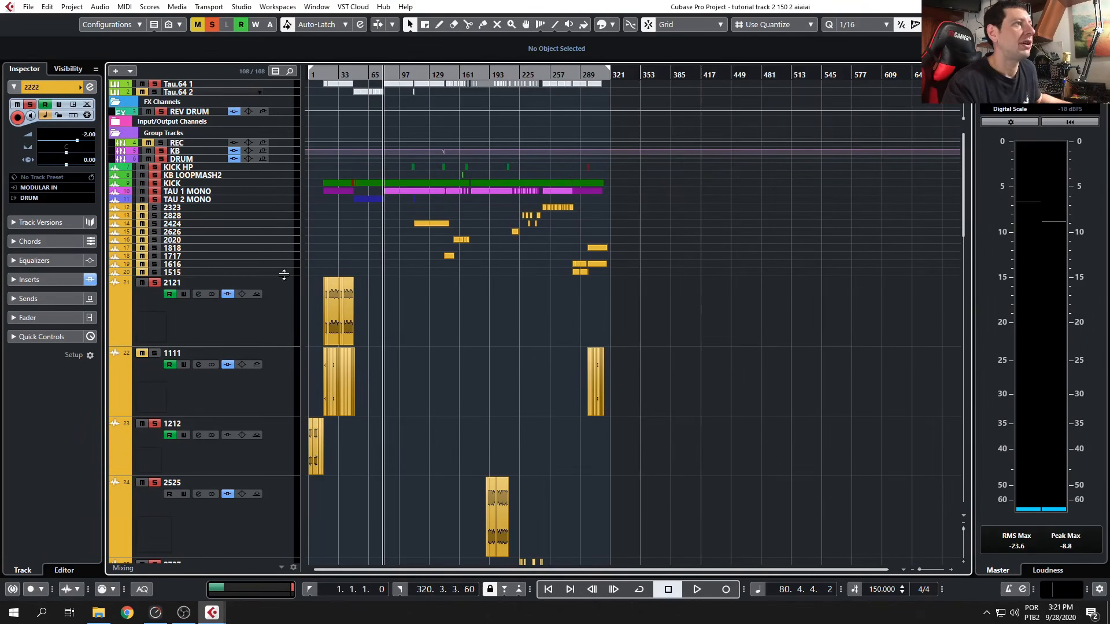
left_click_drag(284, 275, 284, 362)
scroll(596, 374, "up", 8)
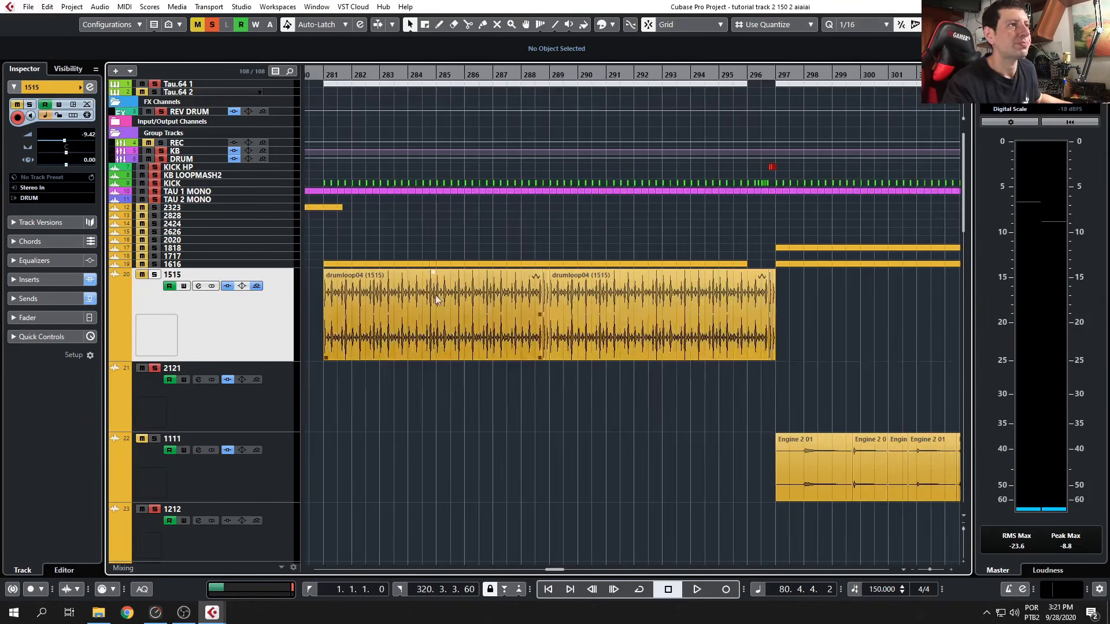
scroll(671, 315, "down", 4)
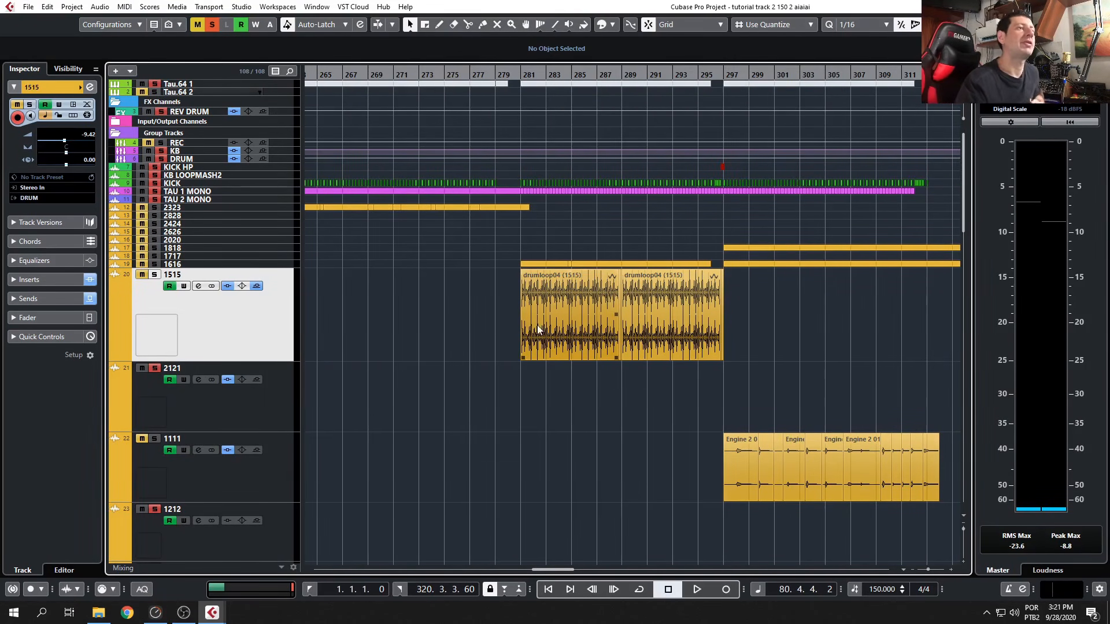
Examine the AudioWarp timing of the first drumloop04 event in the Sample Editor, close it, and compare the hits with the grid.
scroll(550, 404, "up", 10)
left_click(421, 347)
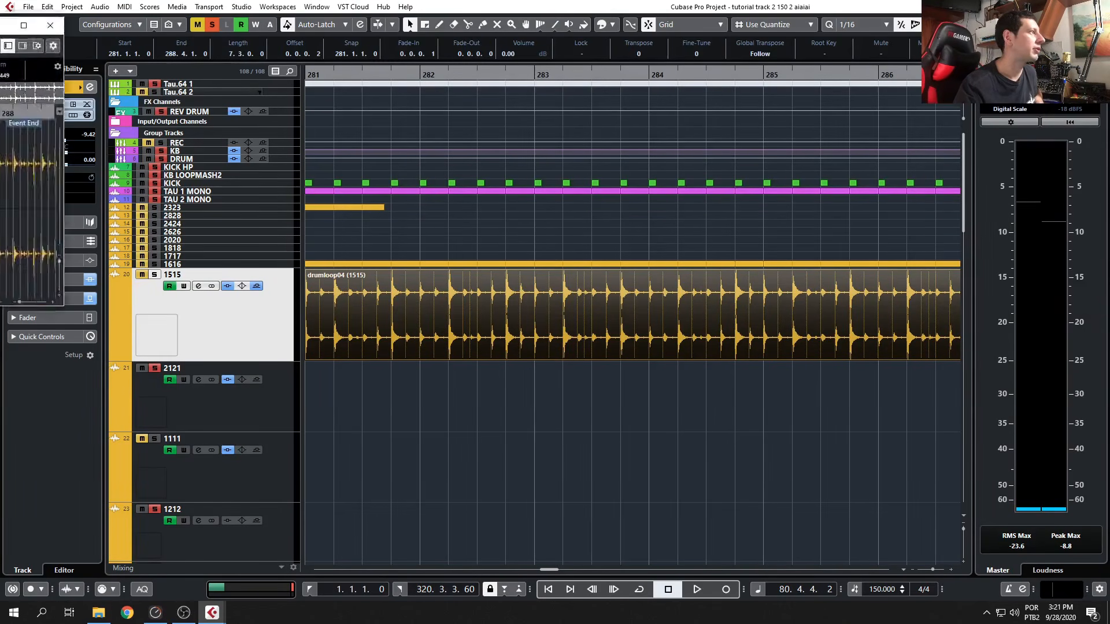
double_click(420, 347)
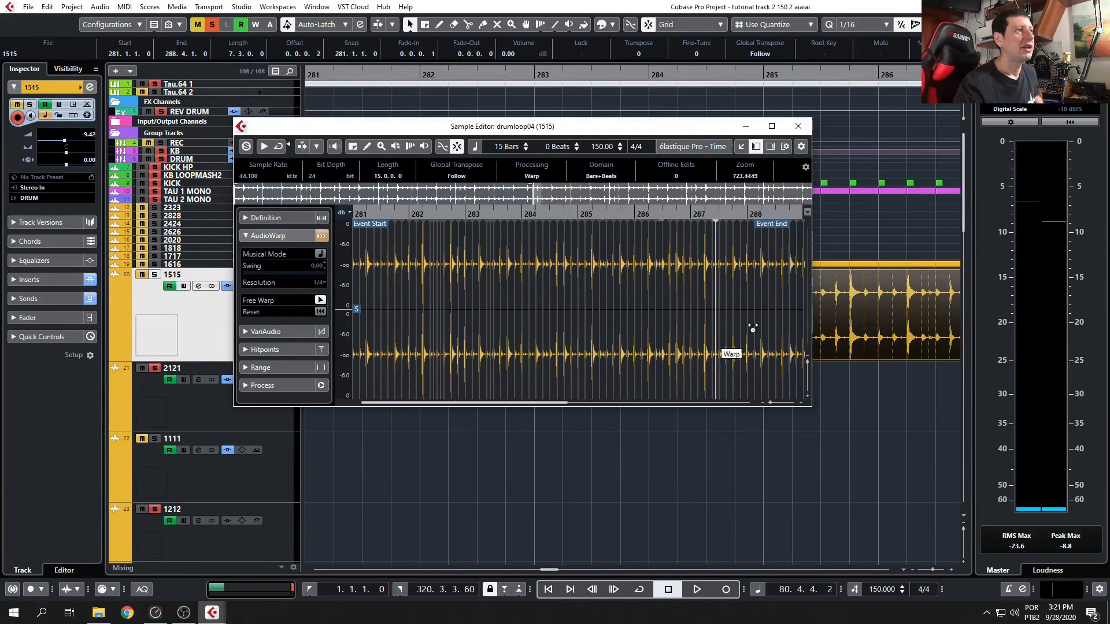
left_click(797, 127)
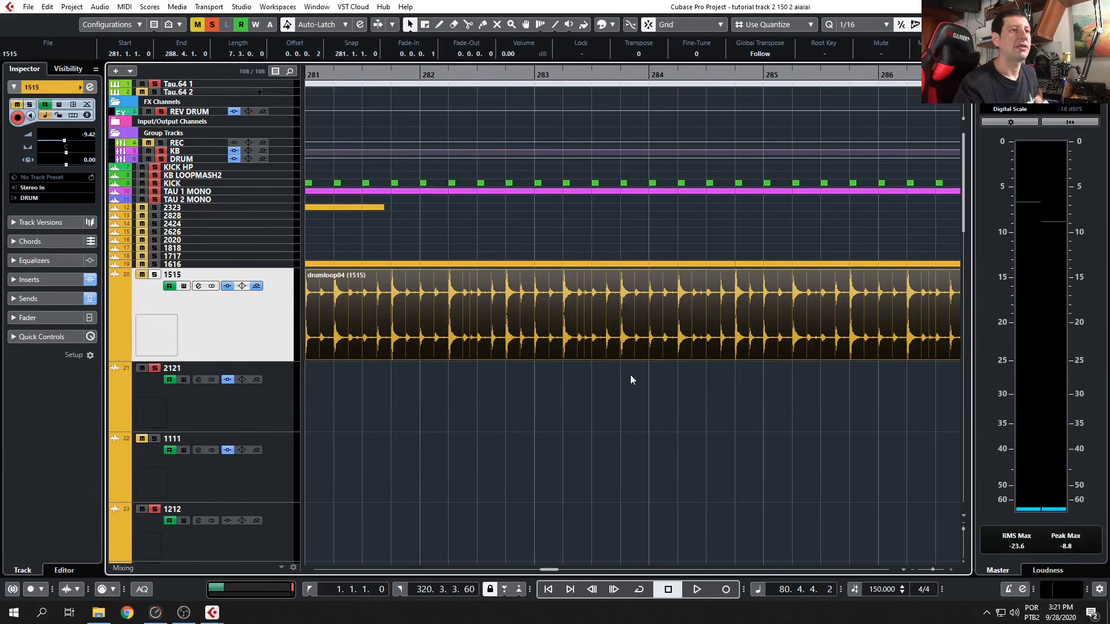
scroll(591, 383, "up", 3)
scroll(591, 383, "down", 6)
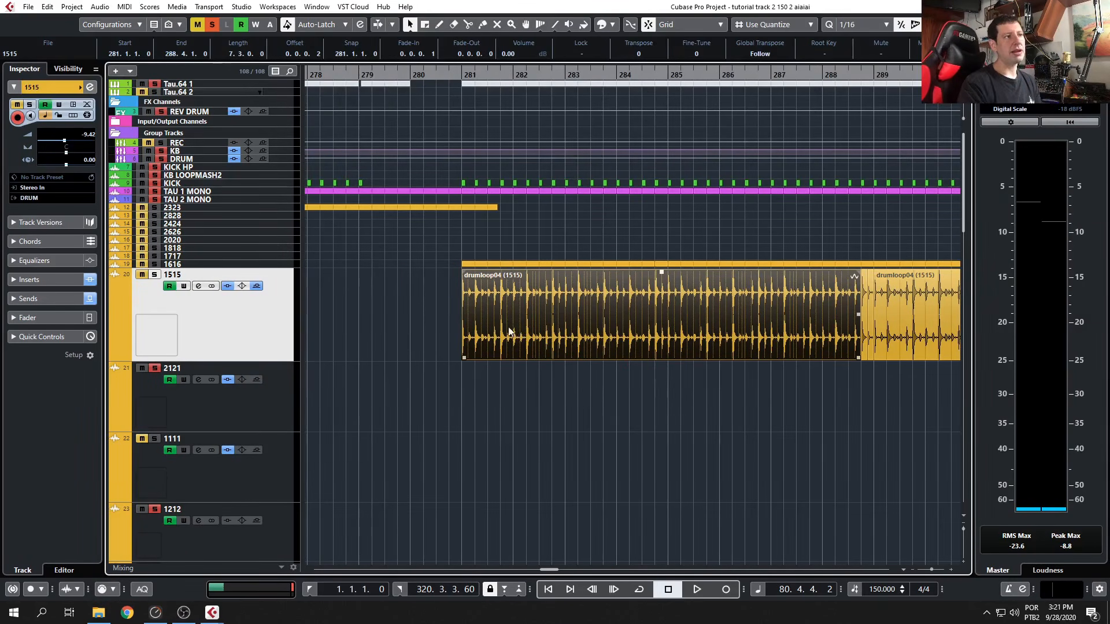
scroll(456, 347, "up", 8)
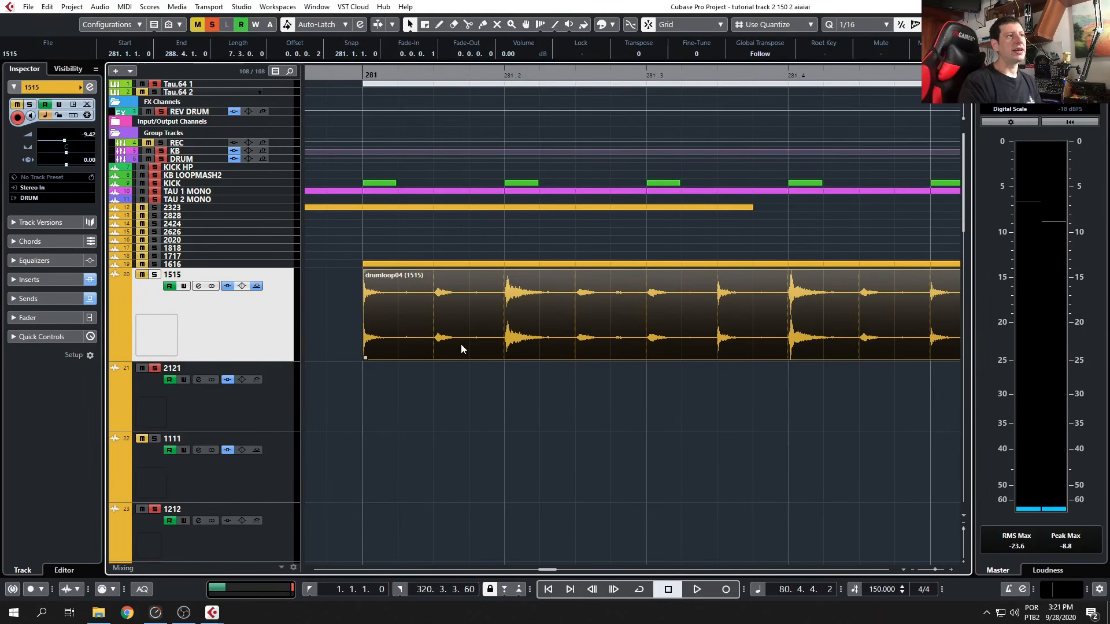
scroll(460, 345, "down", 10)
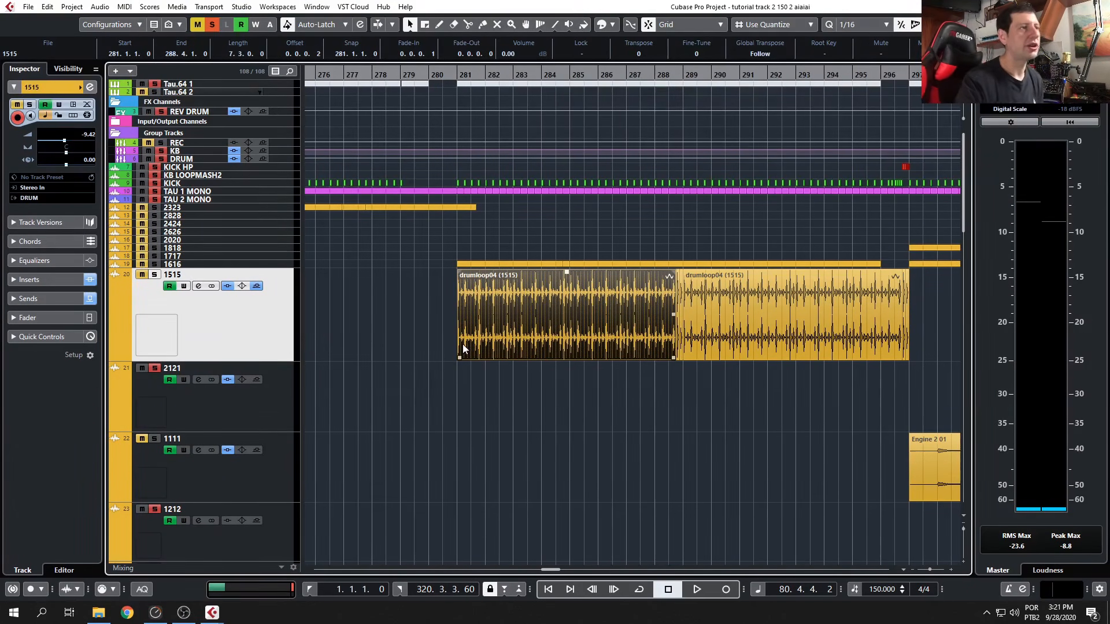
scroll(505, 355, "down", 2)
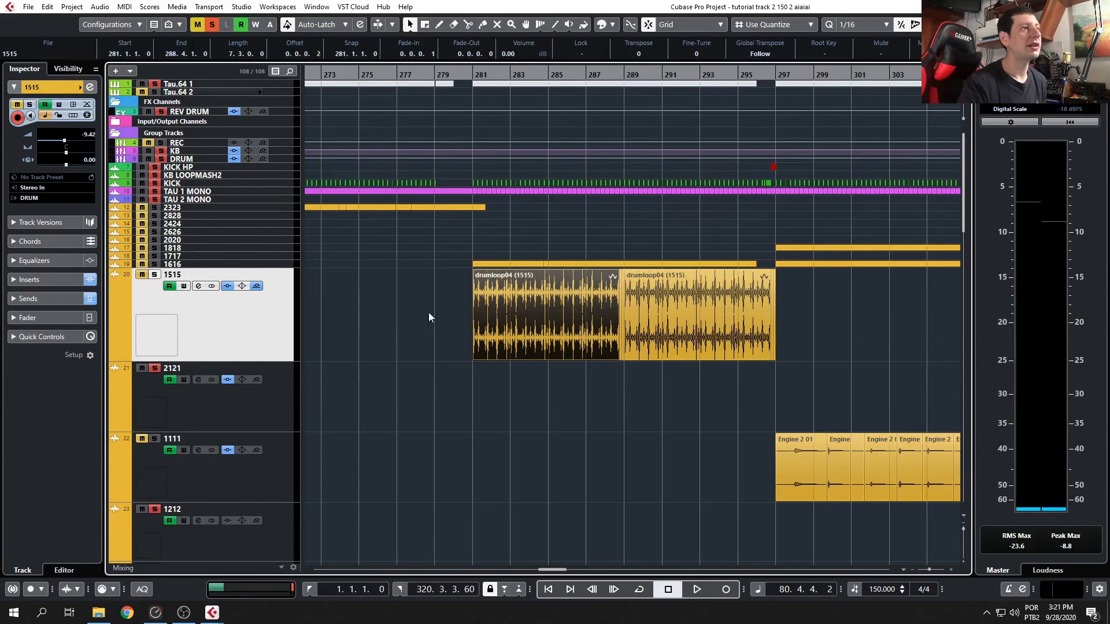
Inspect the FabFilter Pro-Q 2 equalizer curve on track 1515, and close the plug-in and channel settings.
left_click(197, 286)
double_click(127, 119)
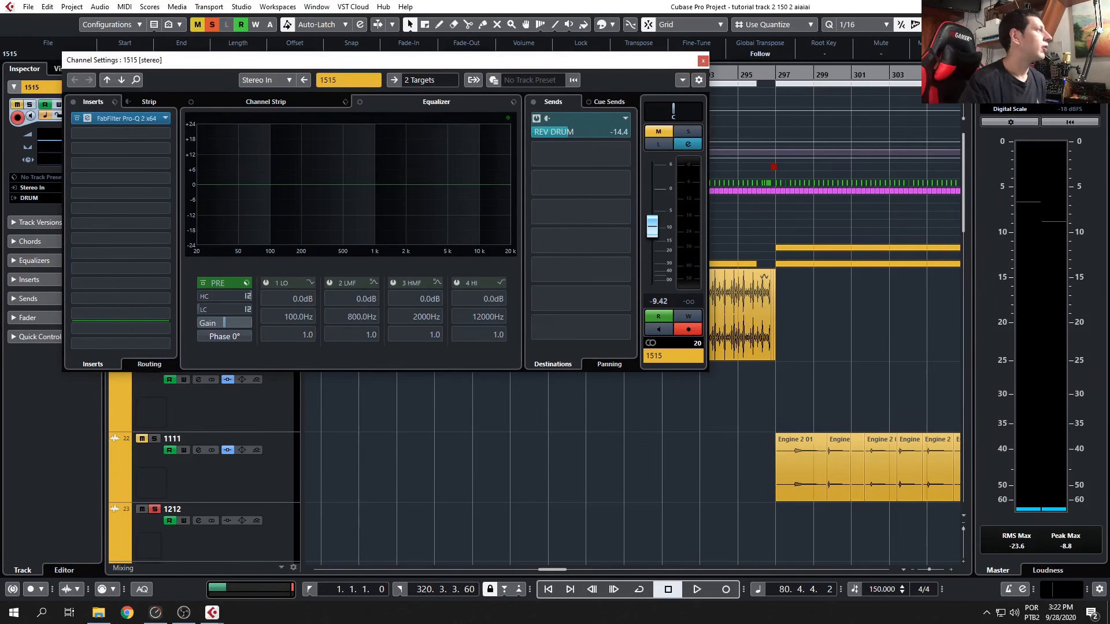
left_click(88, 118)
left_click_drag(268, 166, 382, 173)
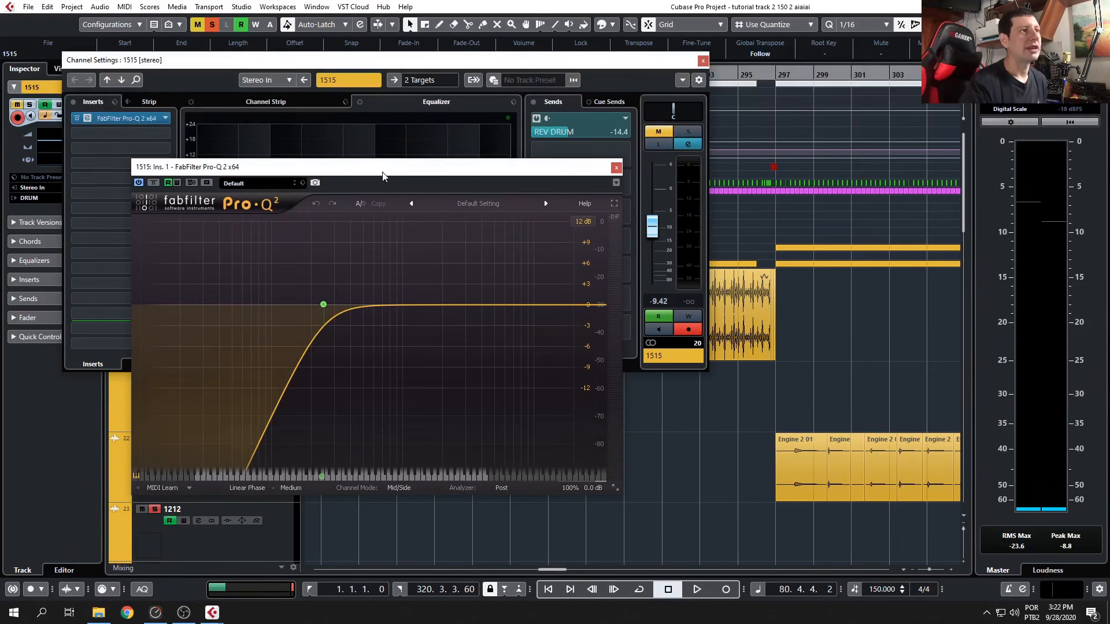
left_click(616, 168)
left_click(703, 60)
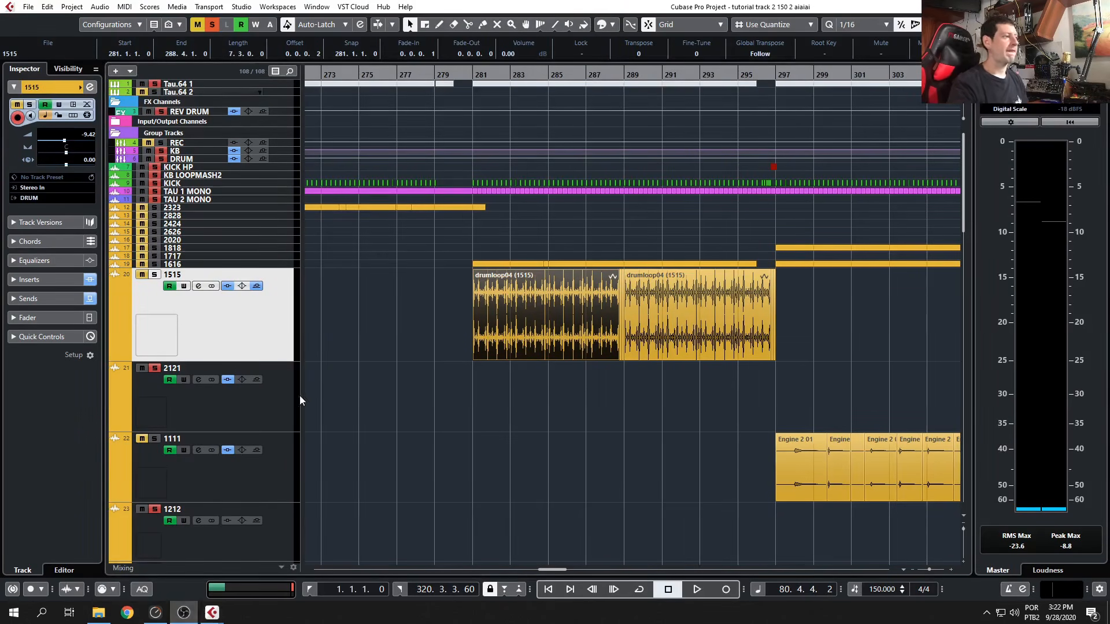
Solo track 1515 and play the arrangement from just before bar 281.
left_click(155, 276)
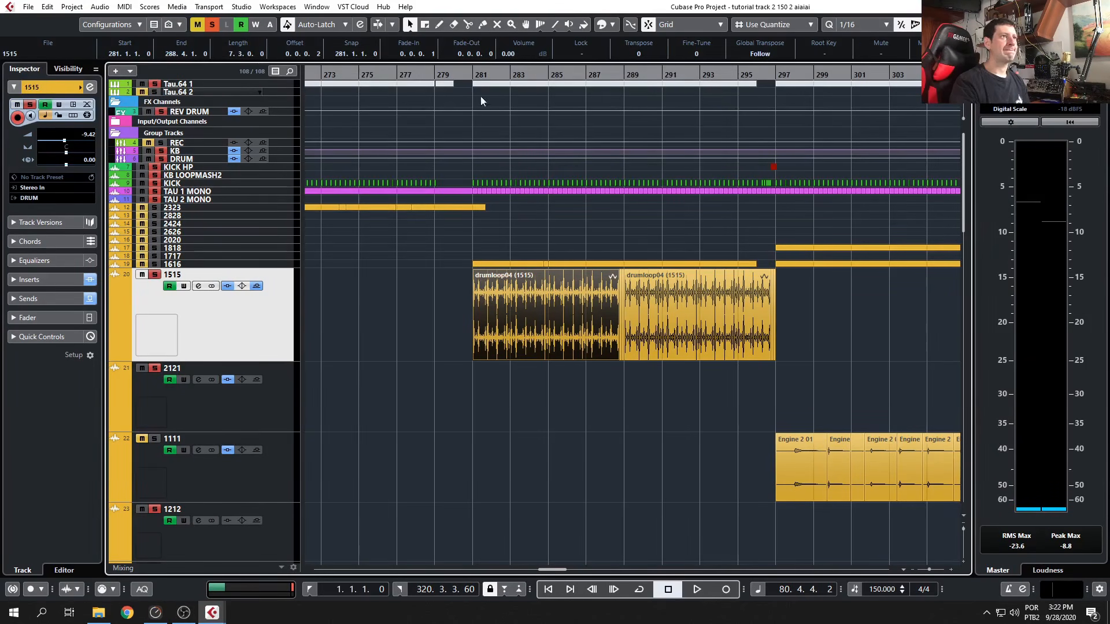
left_click(467, 71)
key("space")
Bring the whole arrangement into view during playback and solo track 1111 ahead of its events at bar 297.
key("g")
key("g")
key("g")
key("g")
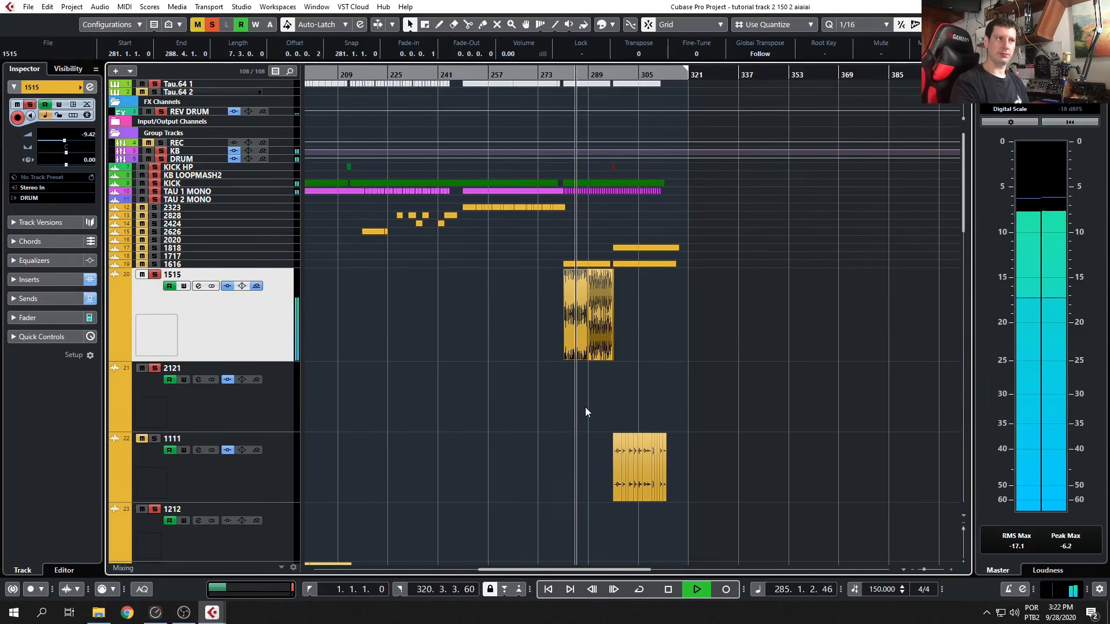
key("g")
key("g")
key("g")
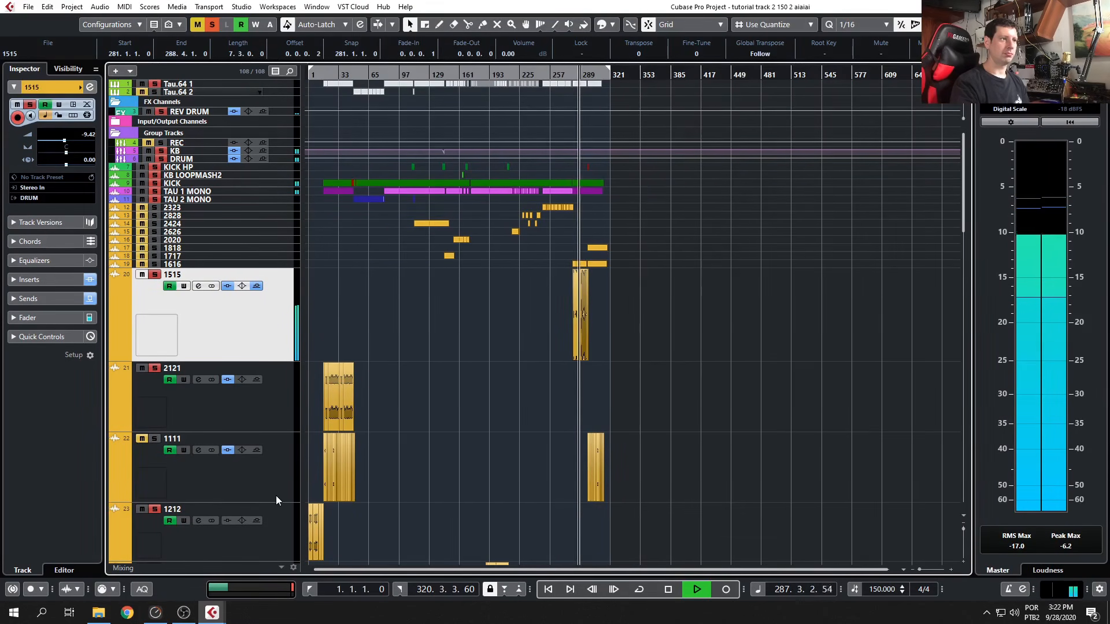
left_click(155, 438)
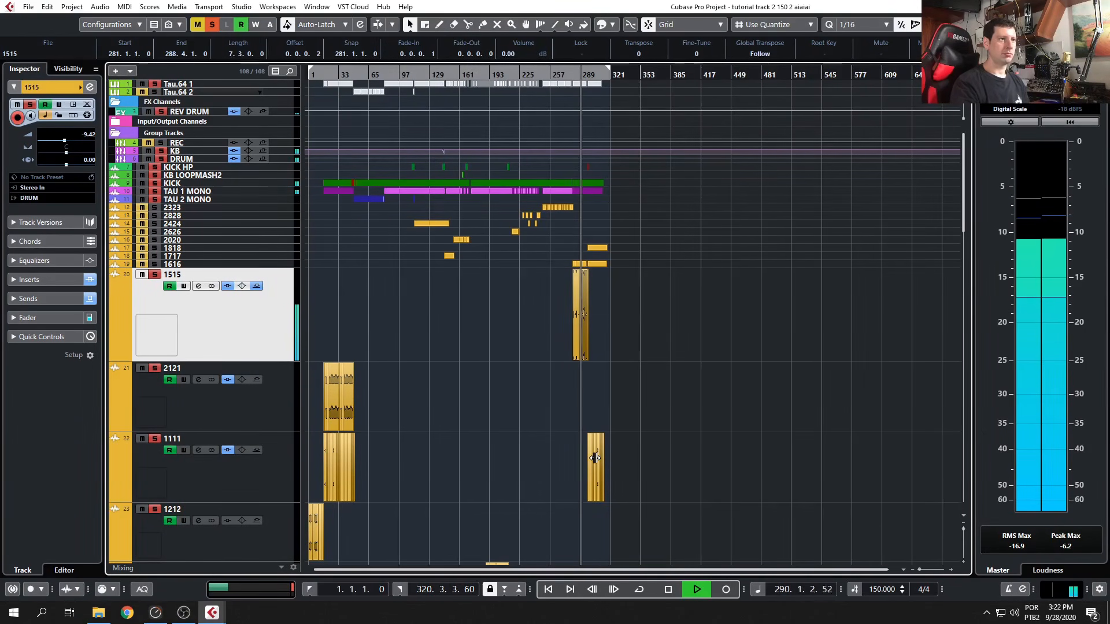
Follow the playback of track 1515's drumloop04 events up close until just before bar 297, and stop it there.
scroll(587, 459, "down", 5)
scroll(587, 459, "up", 5)
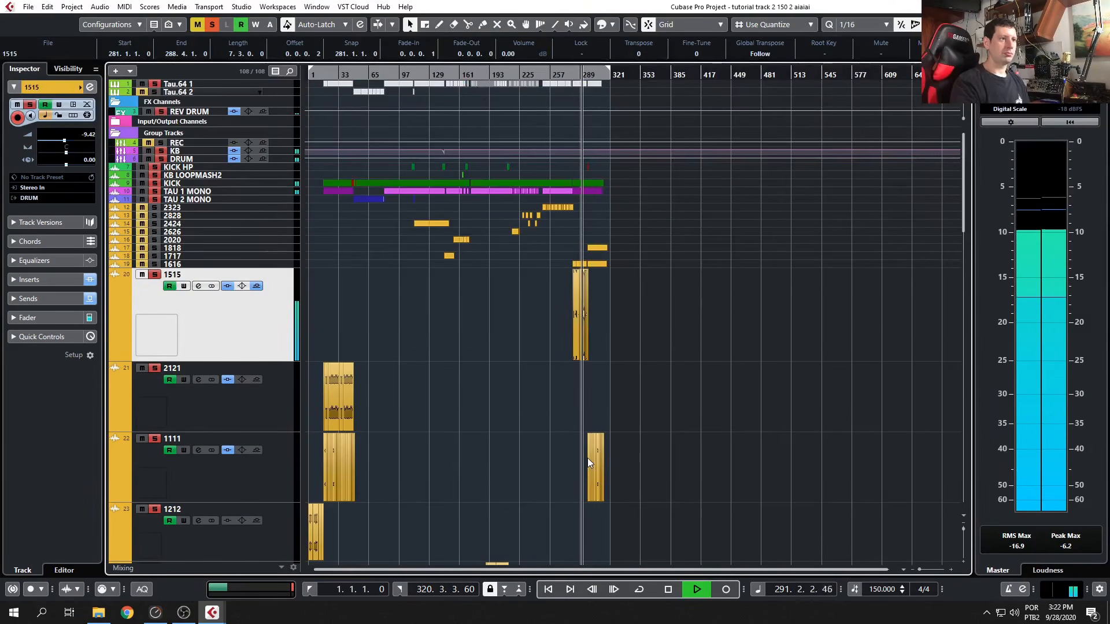
scroll(595, 459, "up", 5)
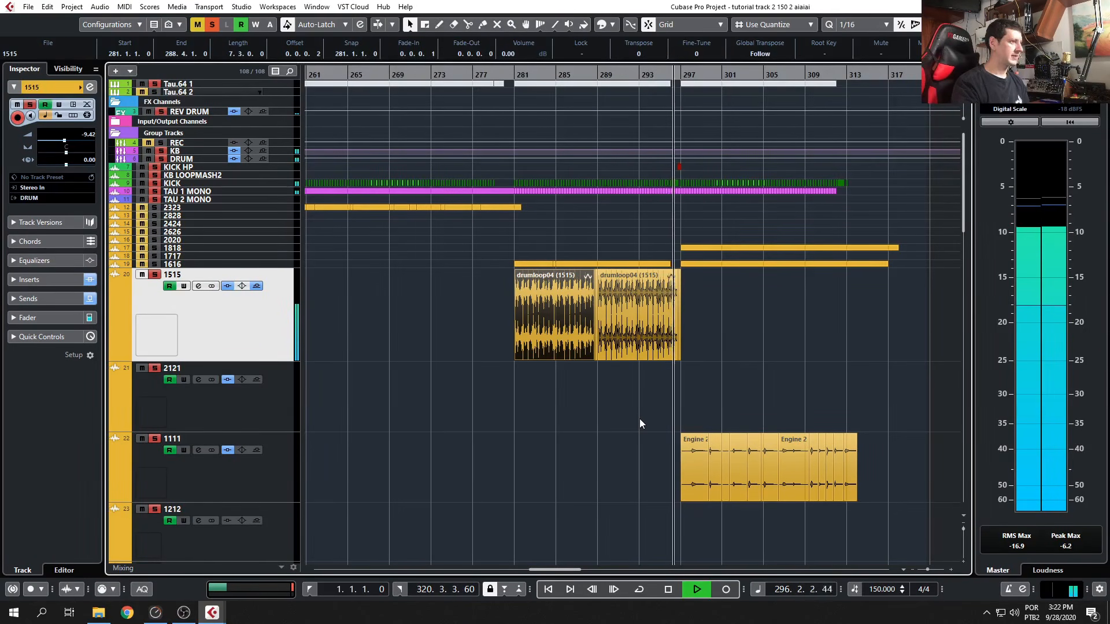
key("space")
Select and solo track 1616, and play the arrangement from bar 281, where its Kontakt 04-01 events begin.
key("g")
key("g")
key("g")
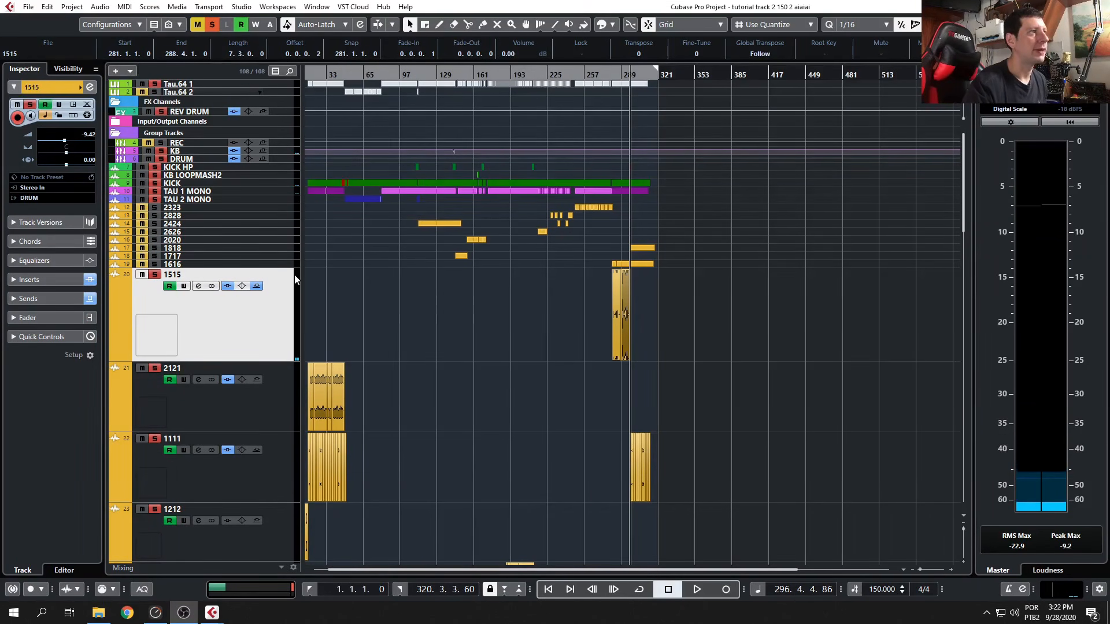
left_click_drag(277, 268, 293, 399)
scroll(625, 386, "up", 5)
scroll(620, 386, "down", 2)
scroll(618, 386, "down", 3)
scroll(622, 384, "up", 6)
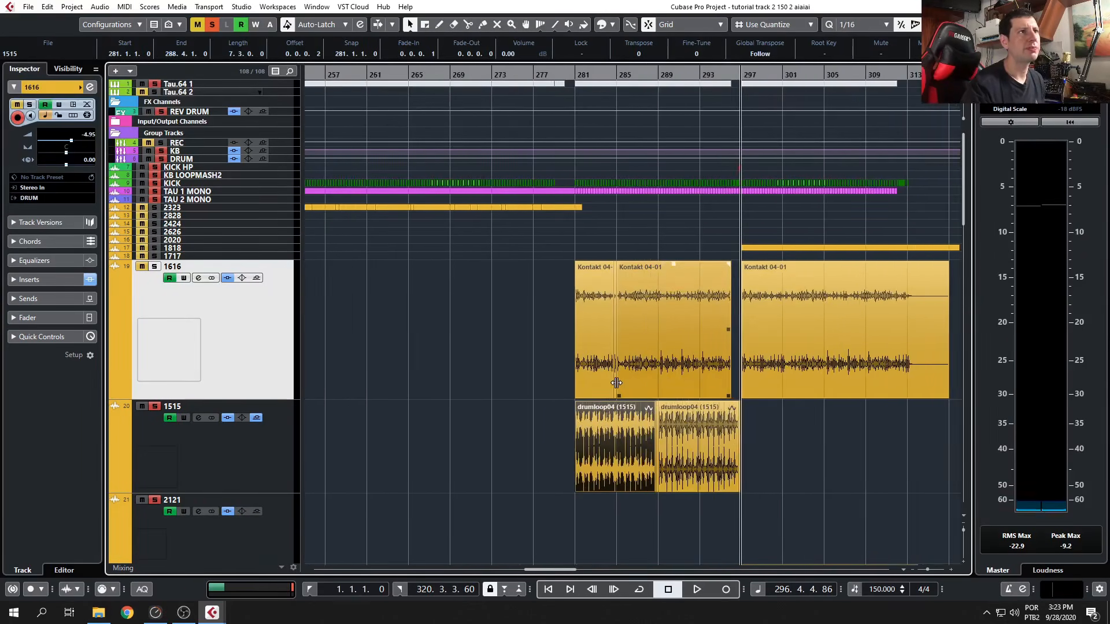
scroll(625, 383, "down", 3)
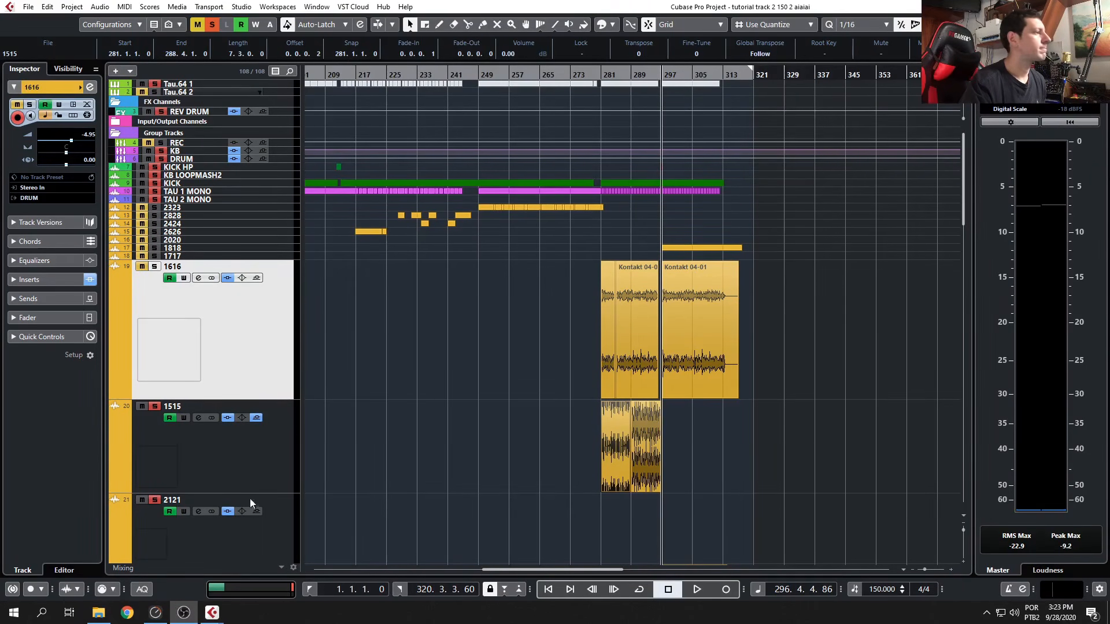
left_click(154, 266)
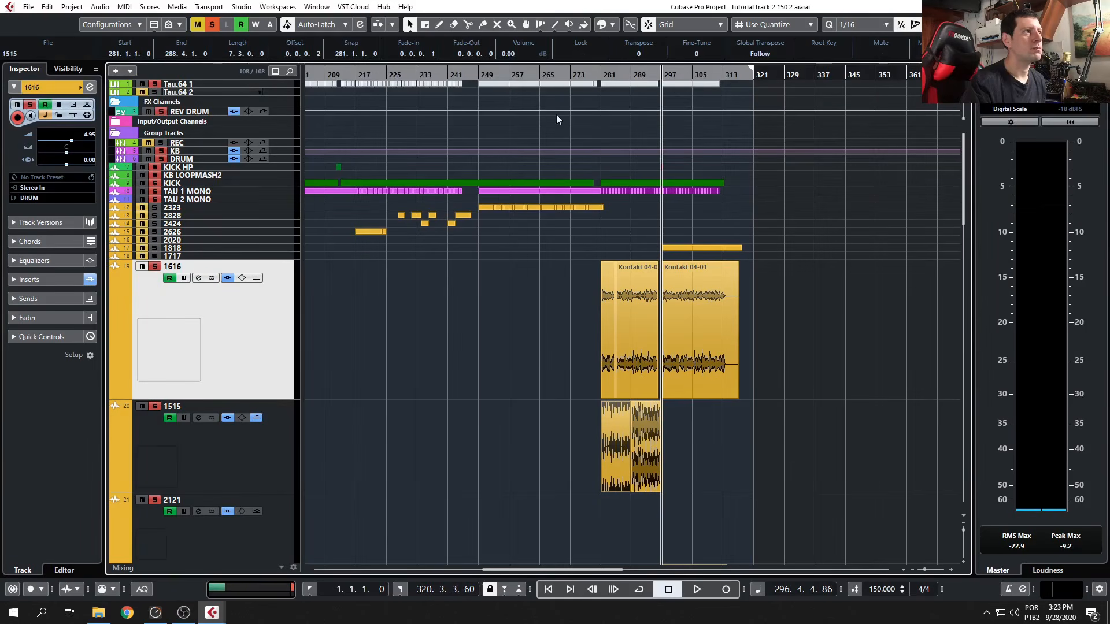
left_click(607, 71)
key("space")
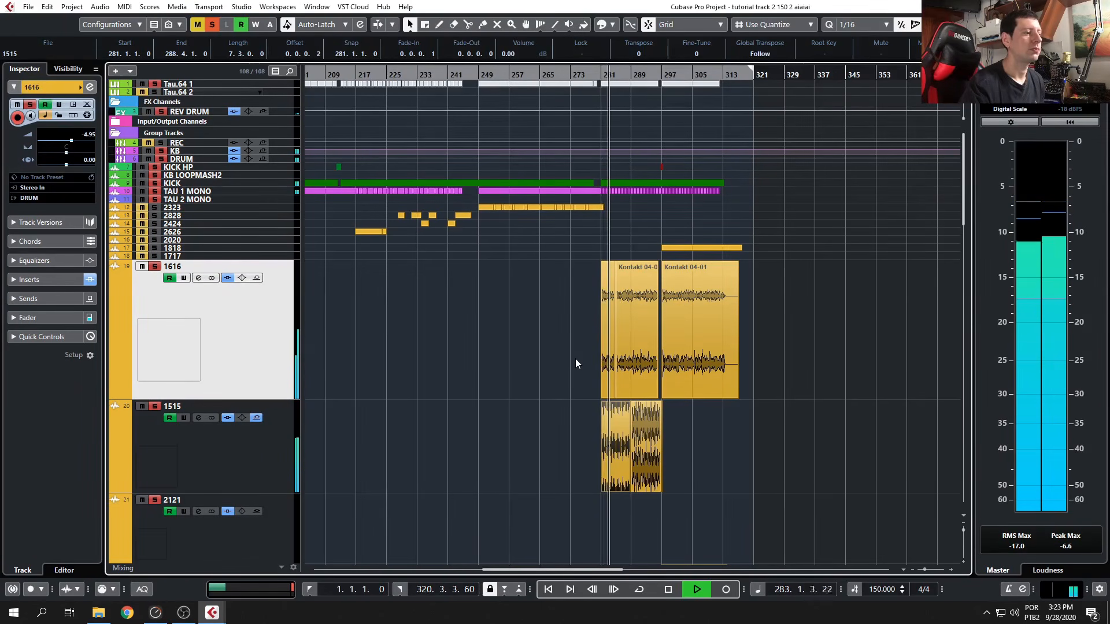
Inspect the FabFilter Pro-Q 2 equalizer curve on track 1616 during playback, stop playback, and close the plug-in and channel settings.
left_click(199, 278)
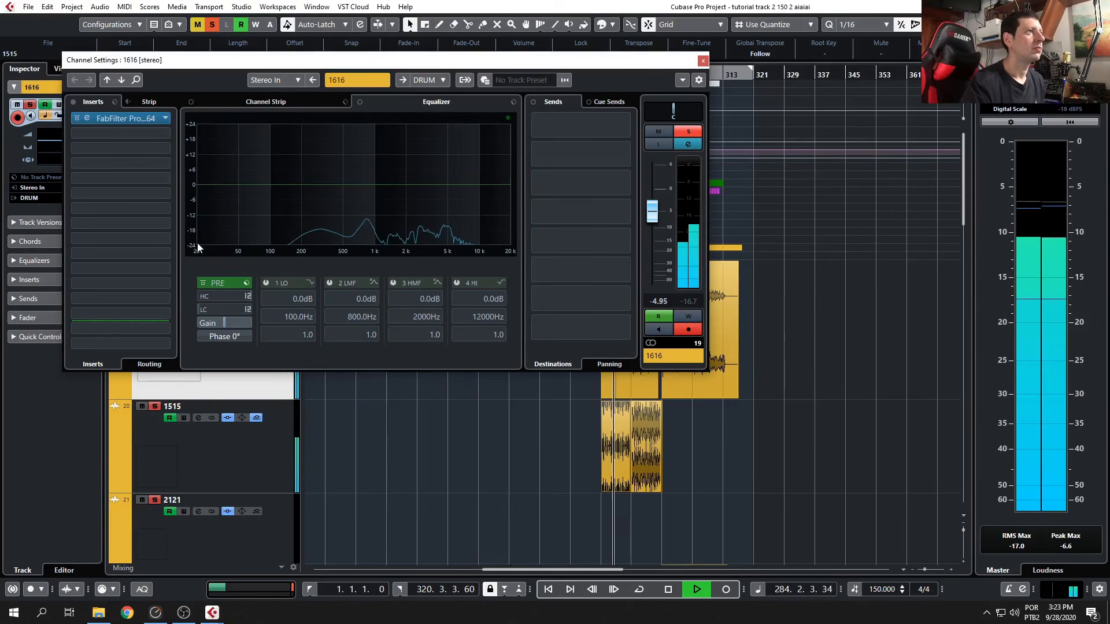
left_click(106, 103)
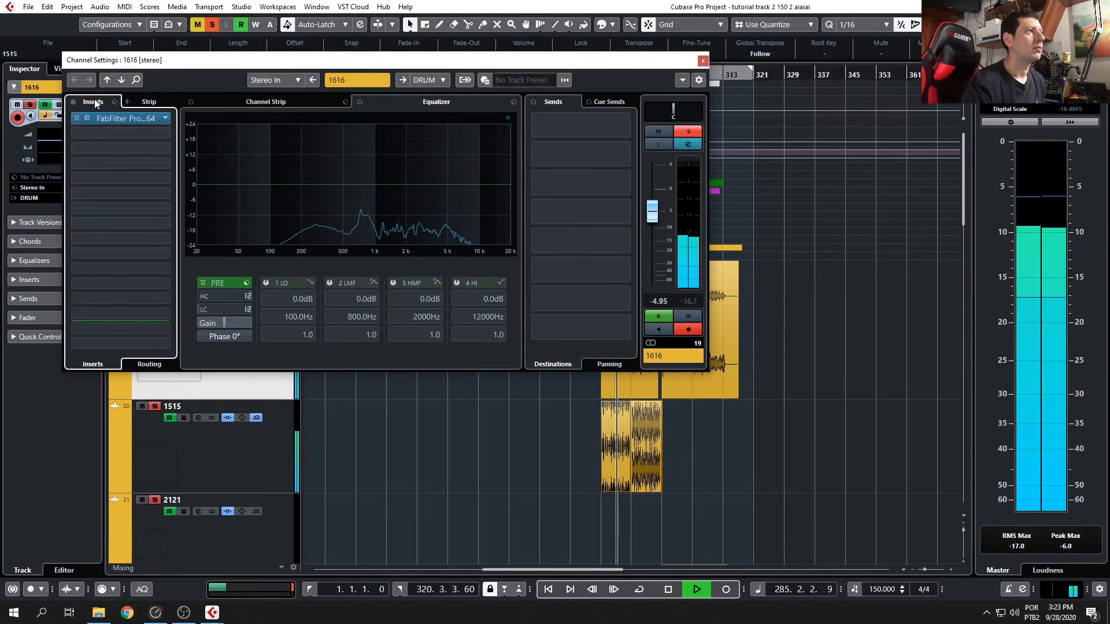
left_click(119, 116)
left_click_drag(628, 142, 412, 123)
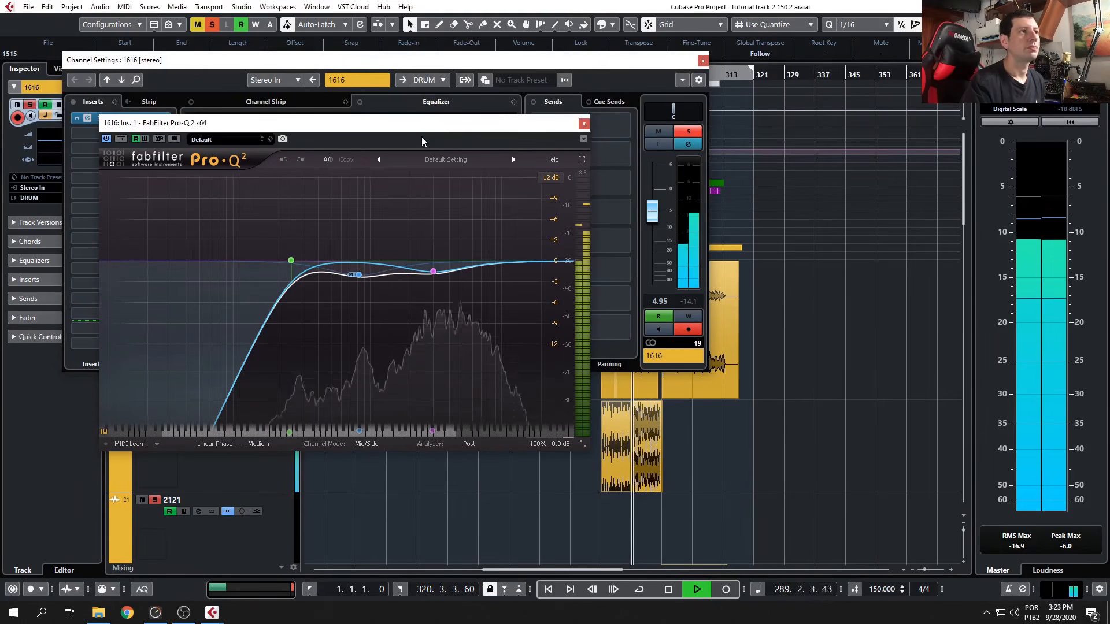
left_click(701, 449)
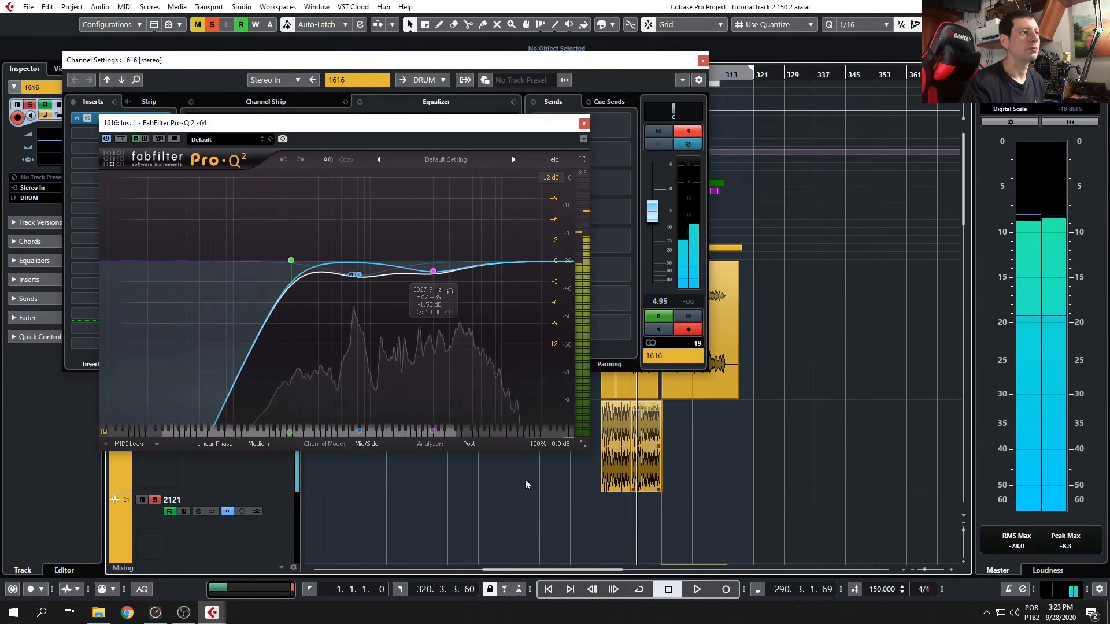
key("space")
left_click(183, 613)
left_click(424, 467)
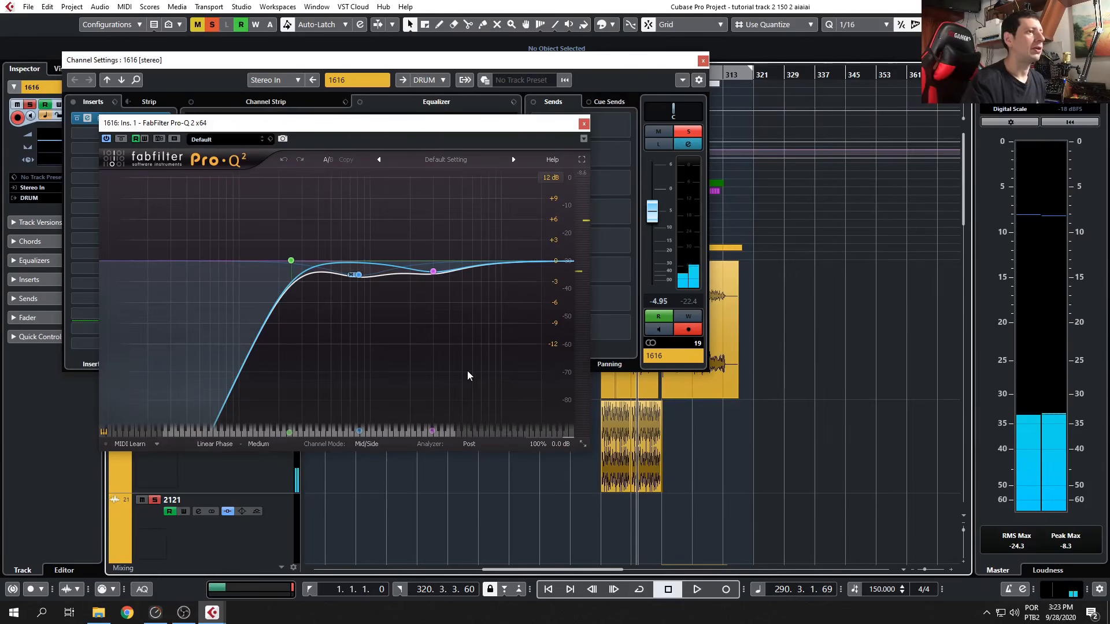
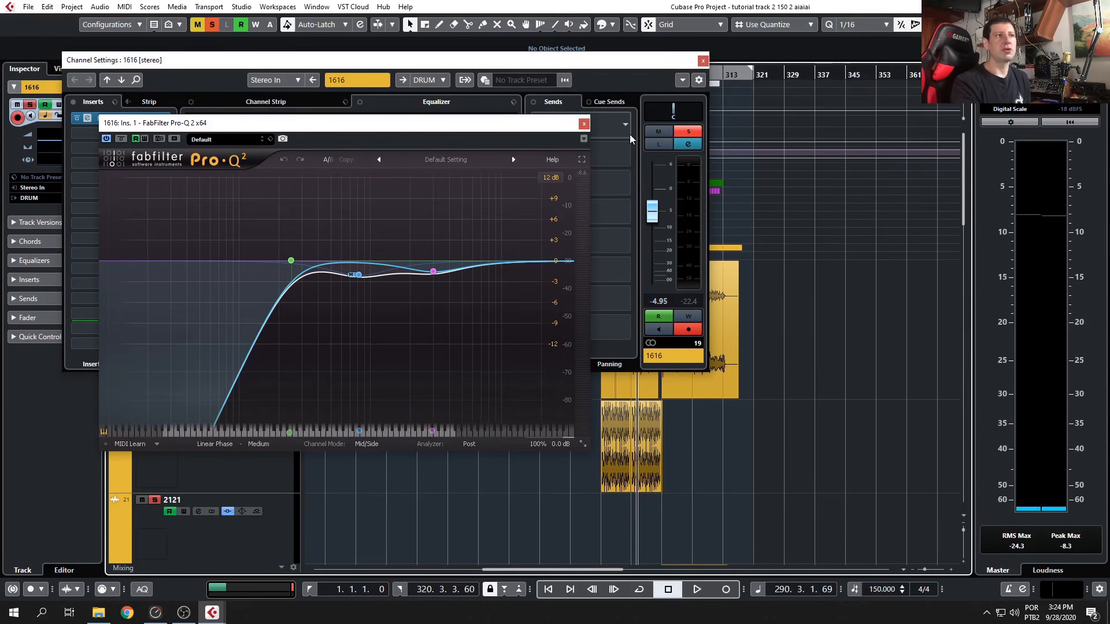
left_click(583, 125)
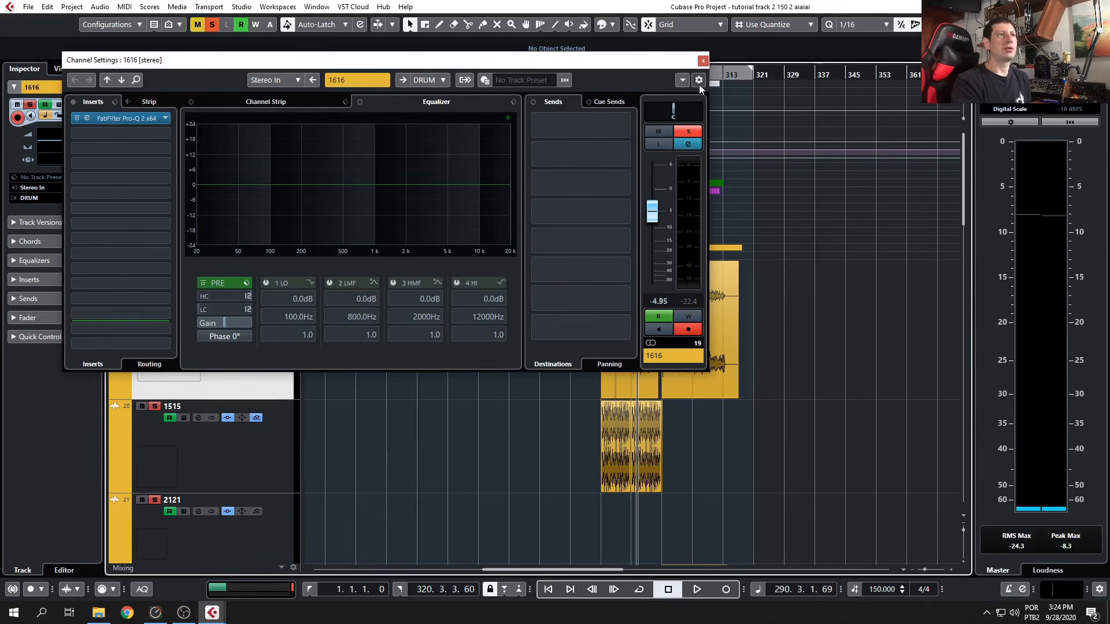
left_click(702, 61)
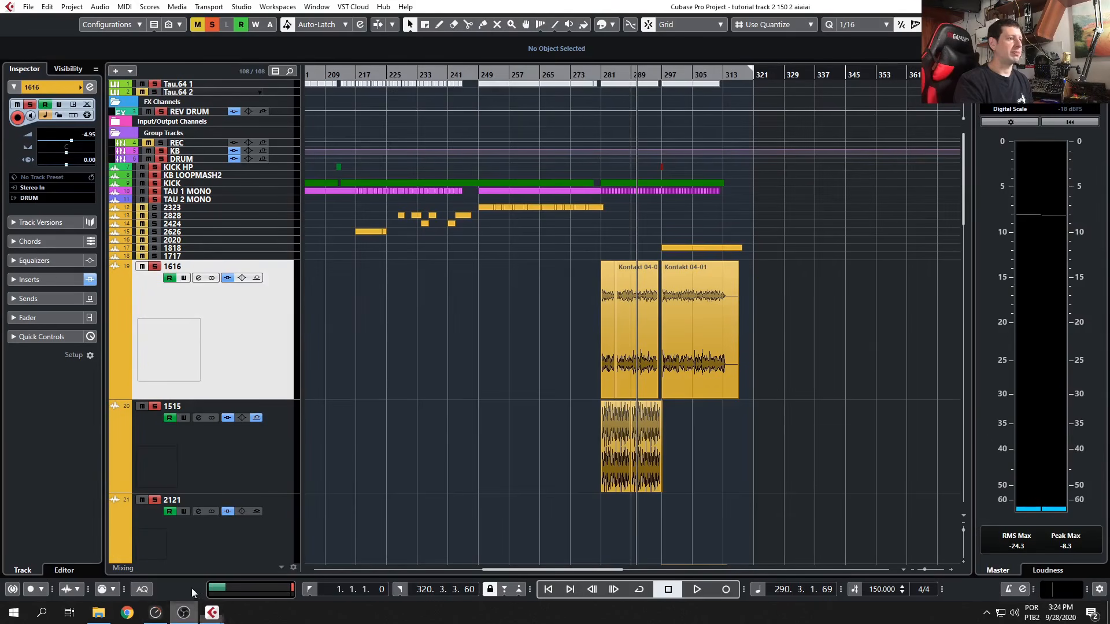
Listen to track 1616 with the soloed tracks from near bar 281, and stop playback around bar 294.
left_click(610, 73)
key("space")
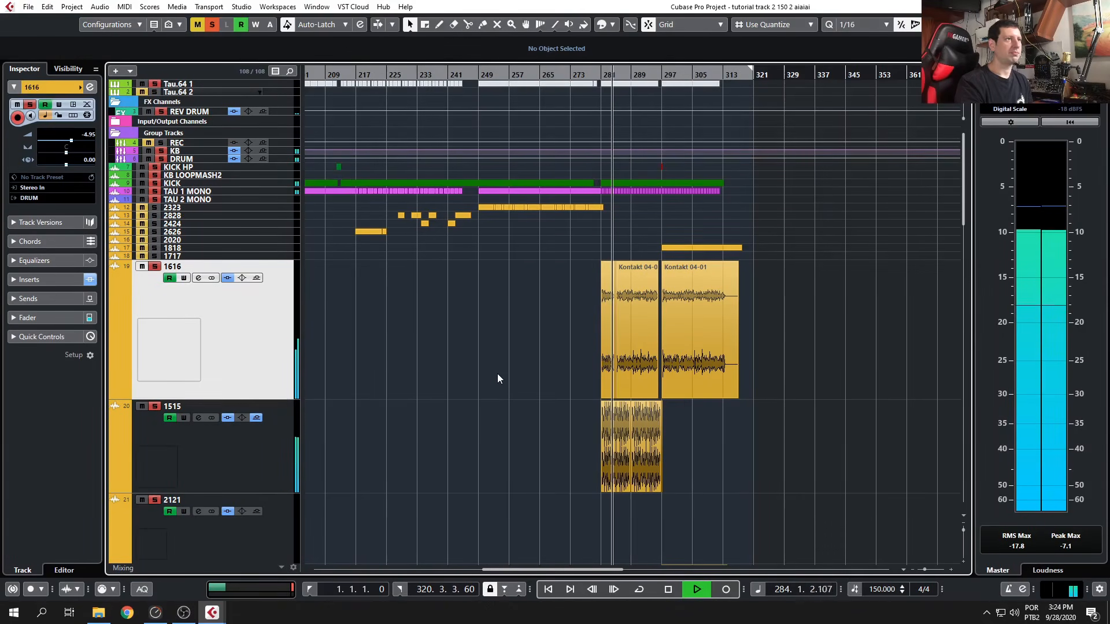
scroll(451, 386, "down", 4)
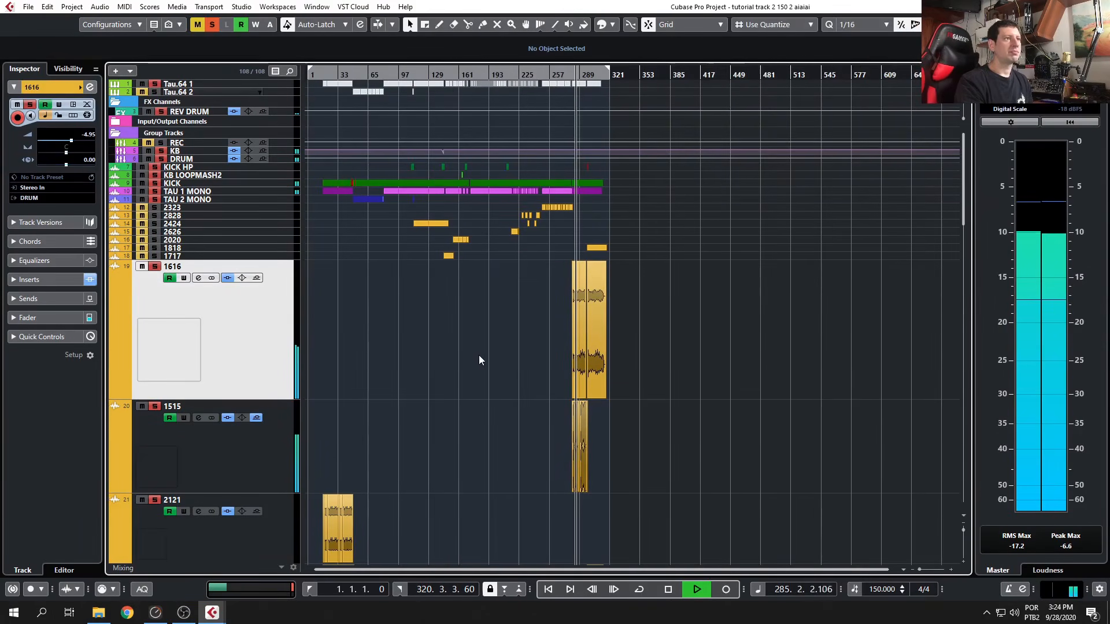
scroll(484, 359, "up", 2)
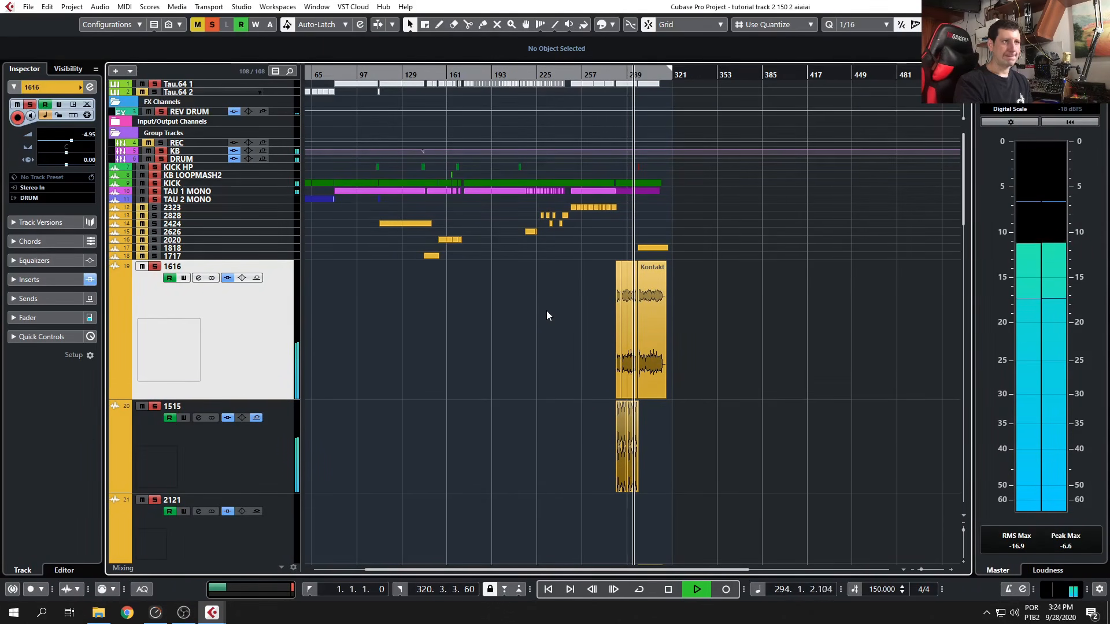
key("space")
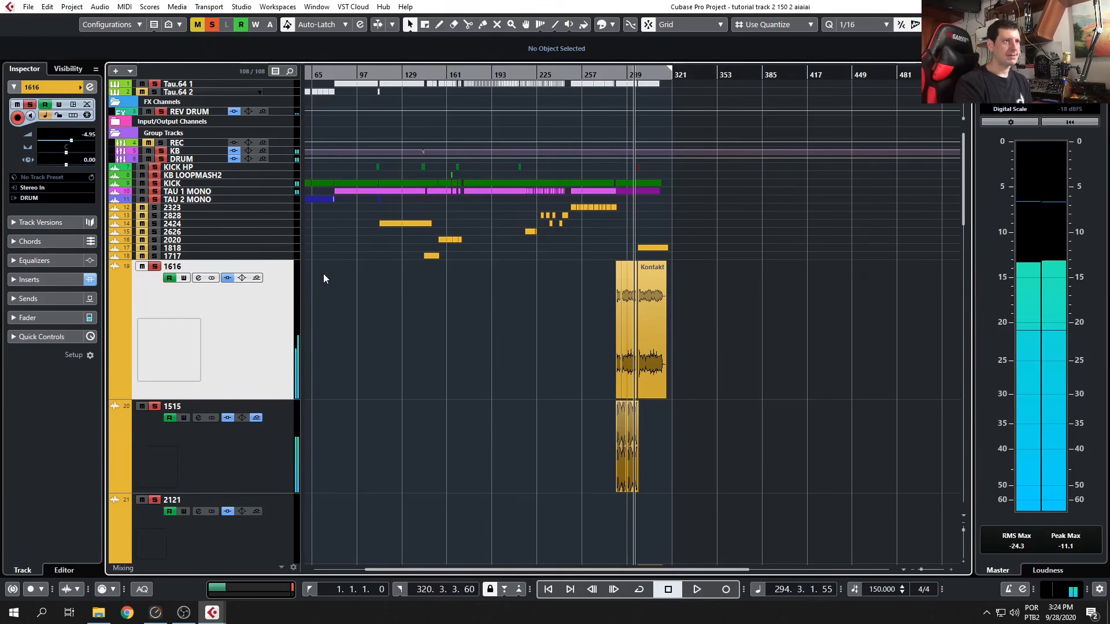
Select and solo track 1717, whose StylusRMX 01 (D) event starts at bar 145.
left_click(227, 256)
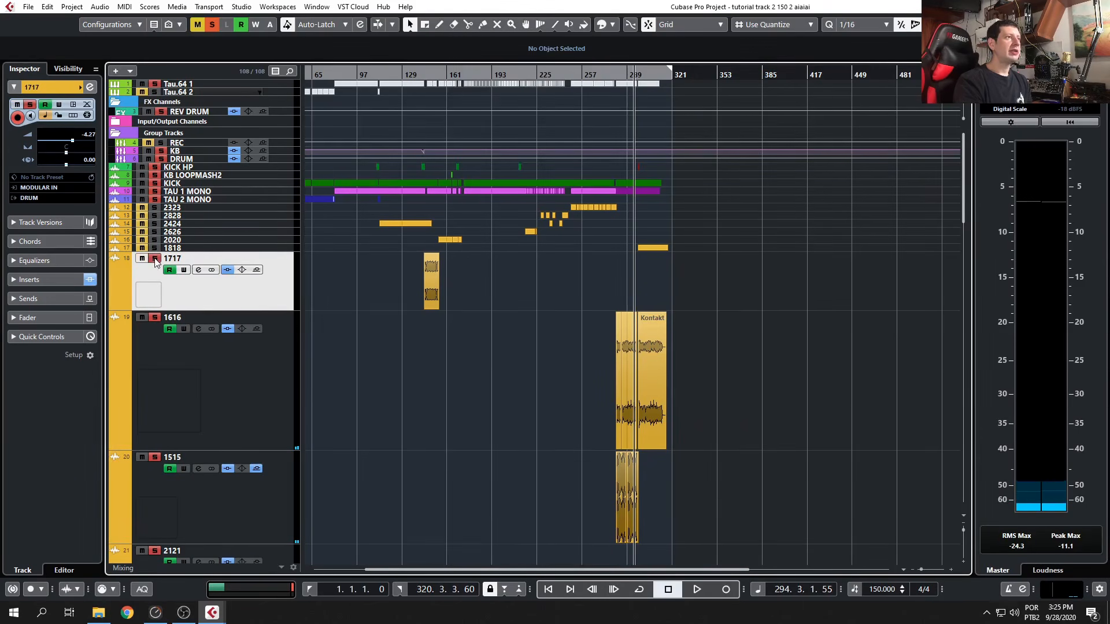
scroll(371, 349, "up", 5)
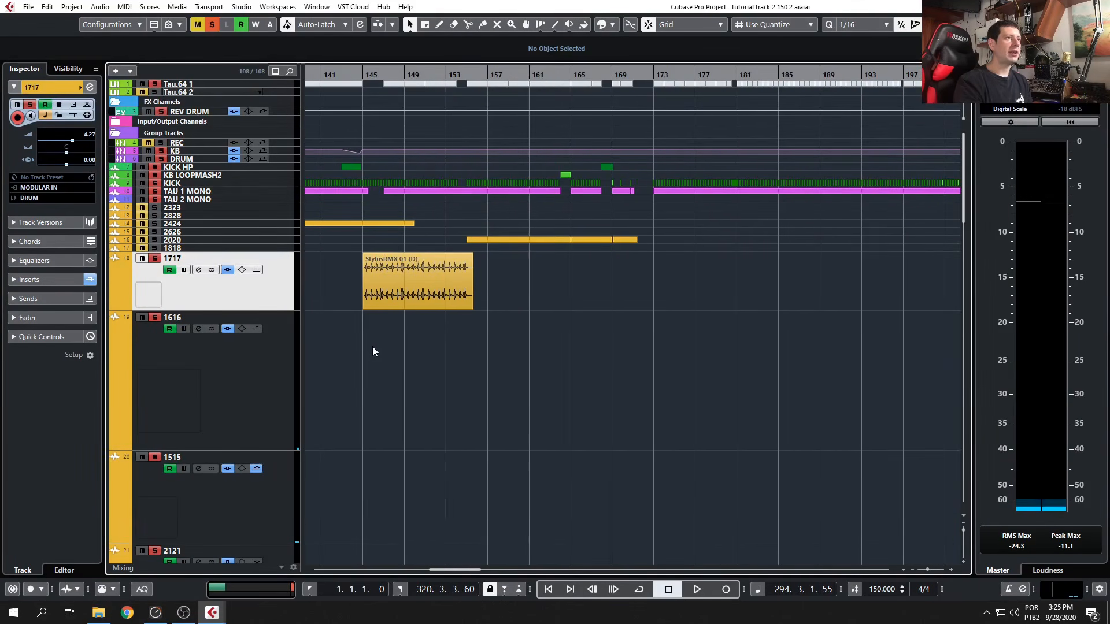
Examine which of the drum and loop tracks below 1717 have events around bar 145.
scroll(324, 343, "down", 15)
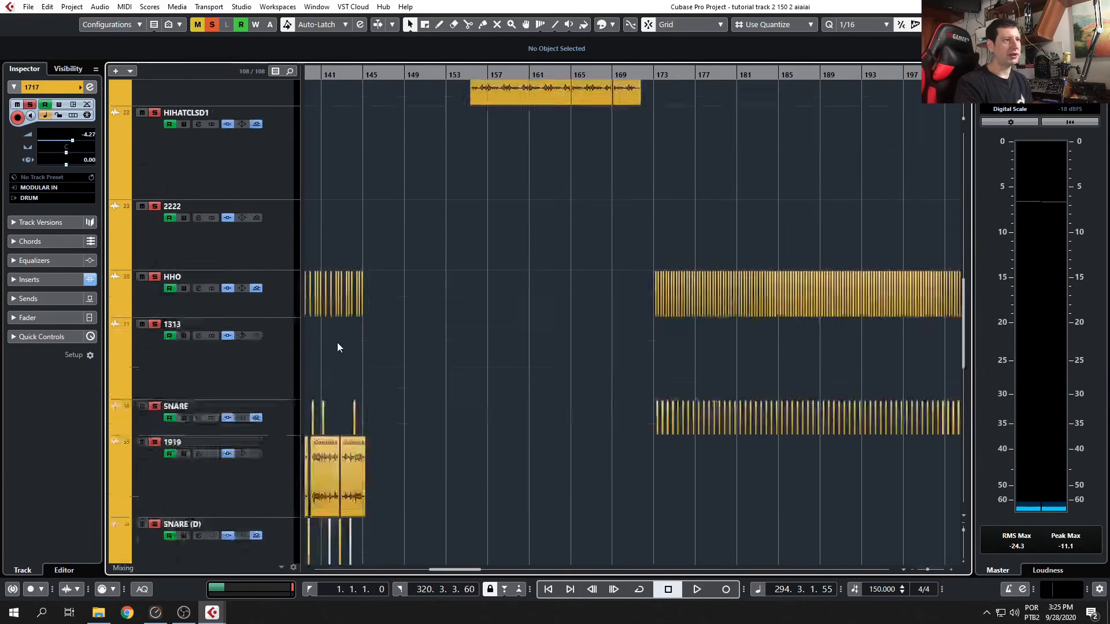
scroll(358, 339, "up", 8)
scroll(376, 332, "up", 7)
scroll(384, 328, "down", 15)
scroll(387, 326, "up", 9)
scroll(456, 280, "up", 8)
scroll(449, 295, "down", 12)
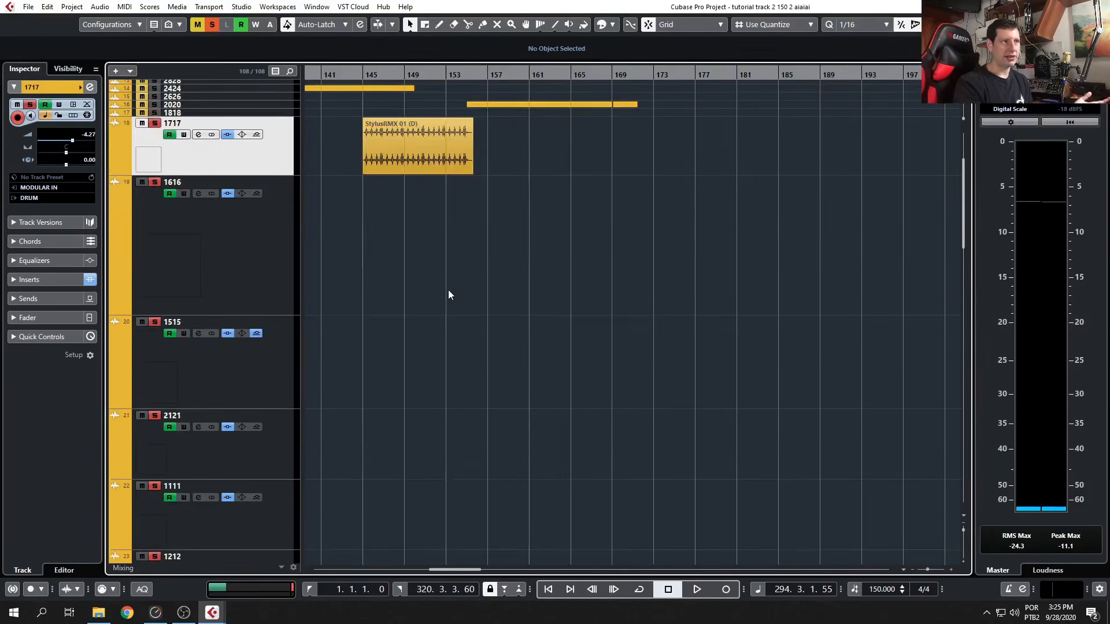
scroll(446, 293, "down", 4)
scroll(446, 293, "up", 12)
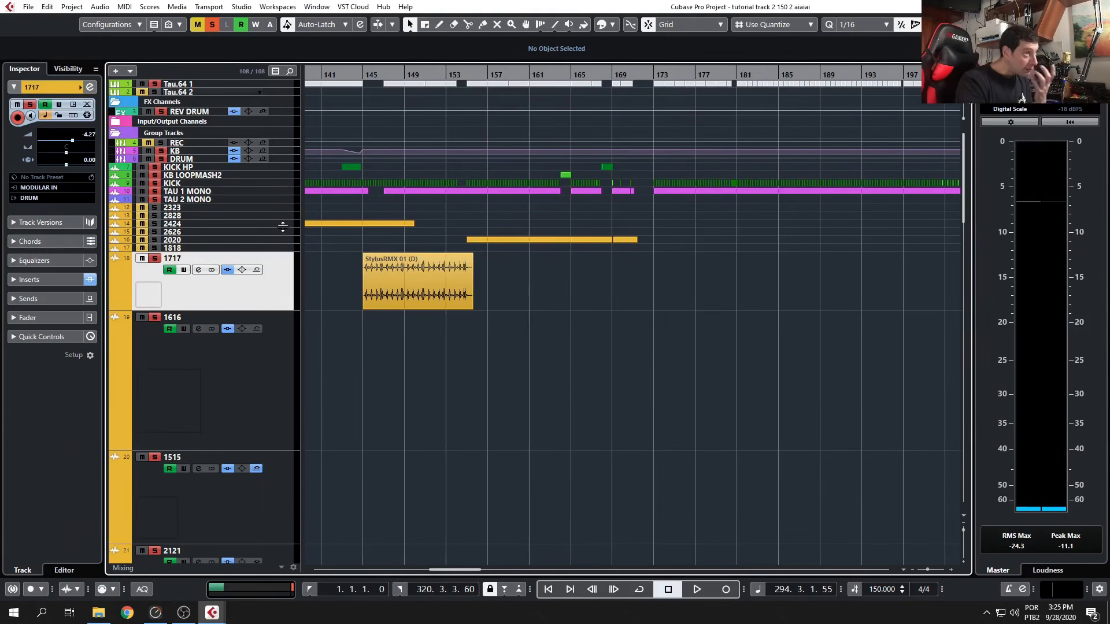
Check the event on track 2424, then inspect the FabFilter Pro-Q 2 curve on track 1717 and close its plug-in and channel settings.
left_click(287, 226)
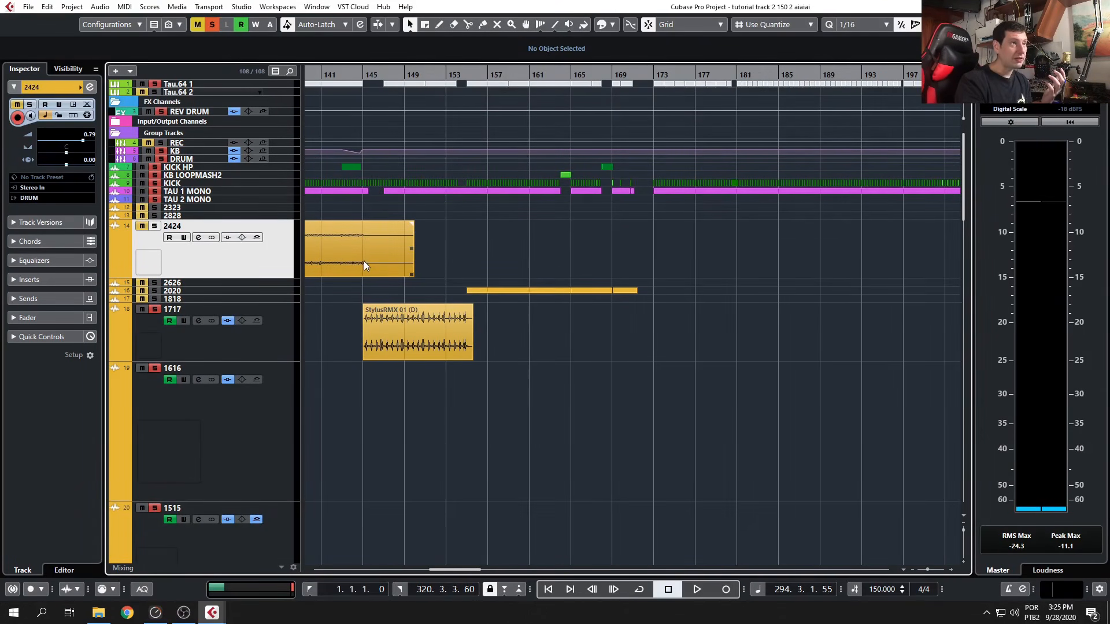
left_click(266, 354)
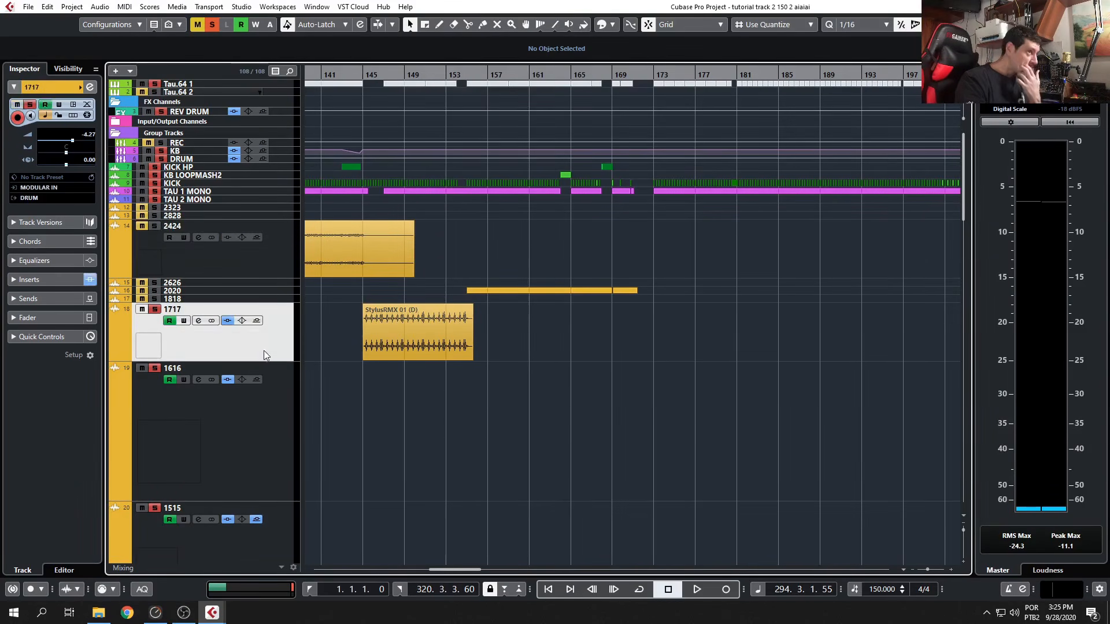
left_click(199, 321)
left_click(132, 125)
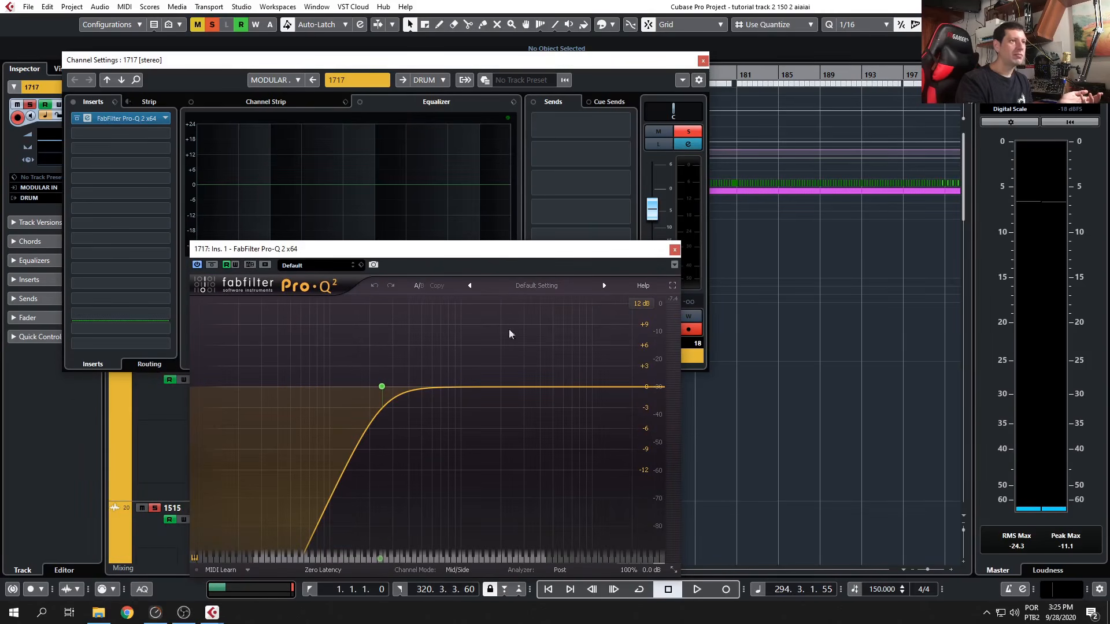
left_click(674, 250)
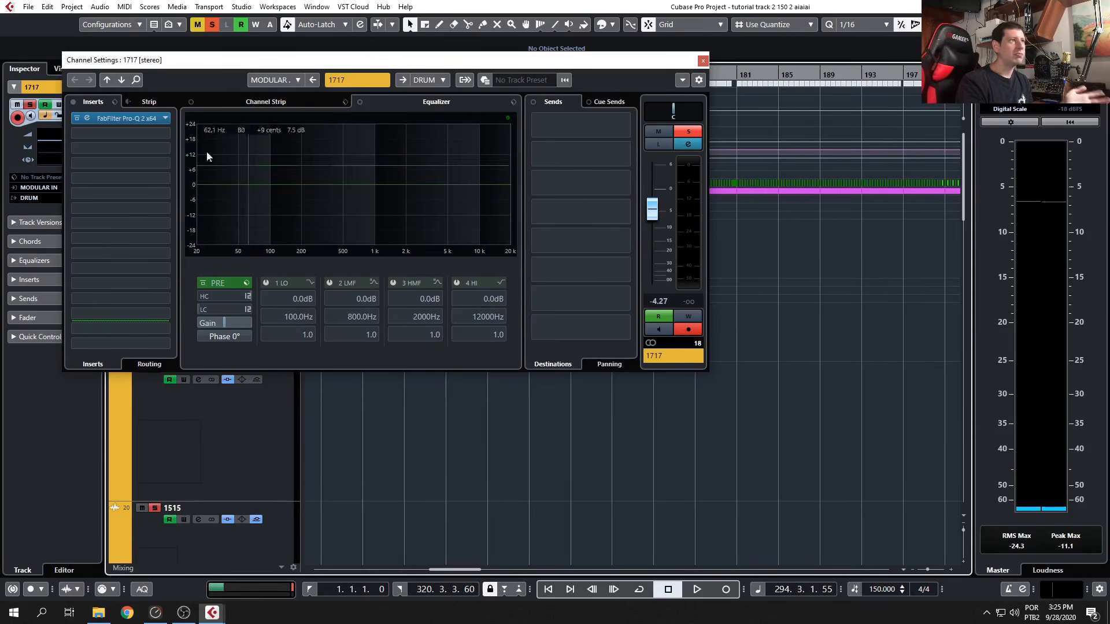
left_click(702, 61)
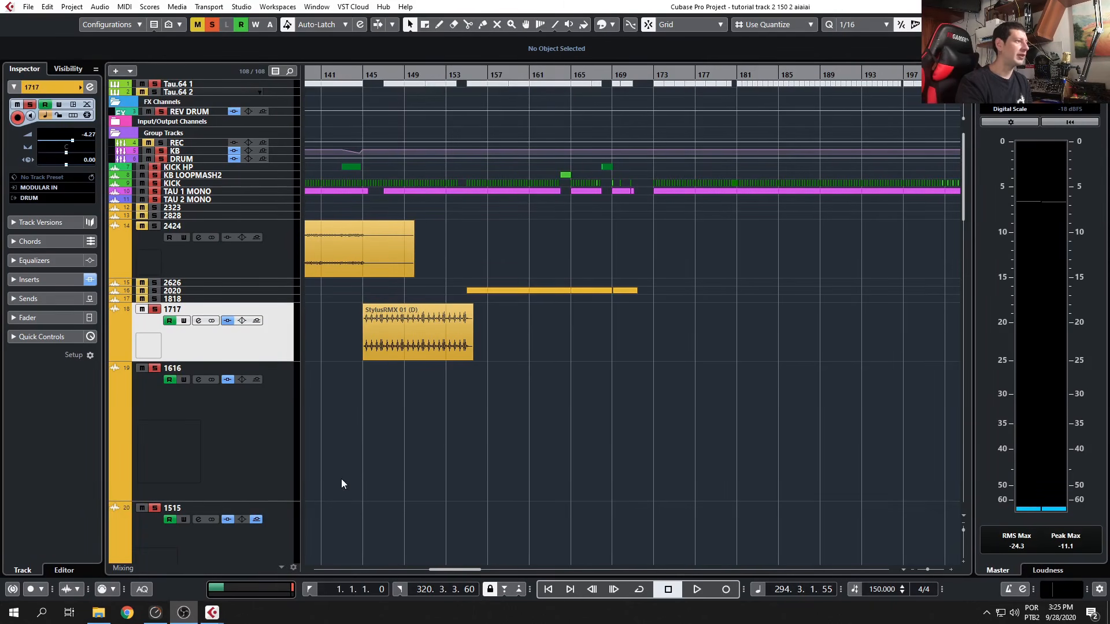
Play the arrangement from bar 143 to hear track 1717, view its channel settings, and stop playback around bar 155.
left_click(343, 75)
key("space")
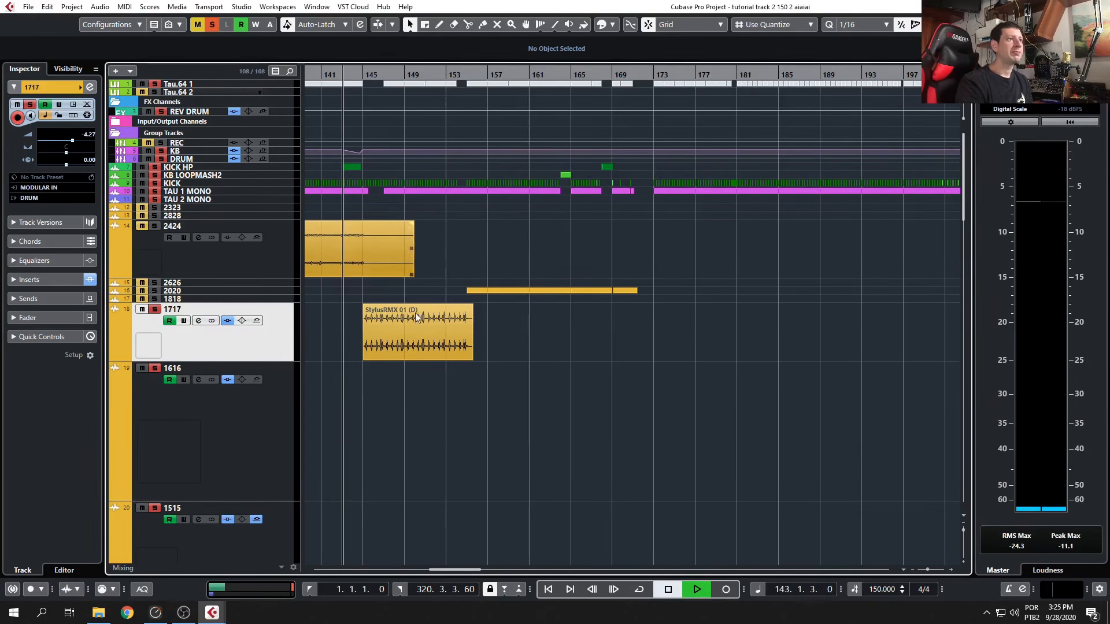
scroll(415, 434, "down", 3)
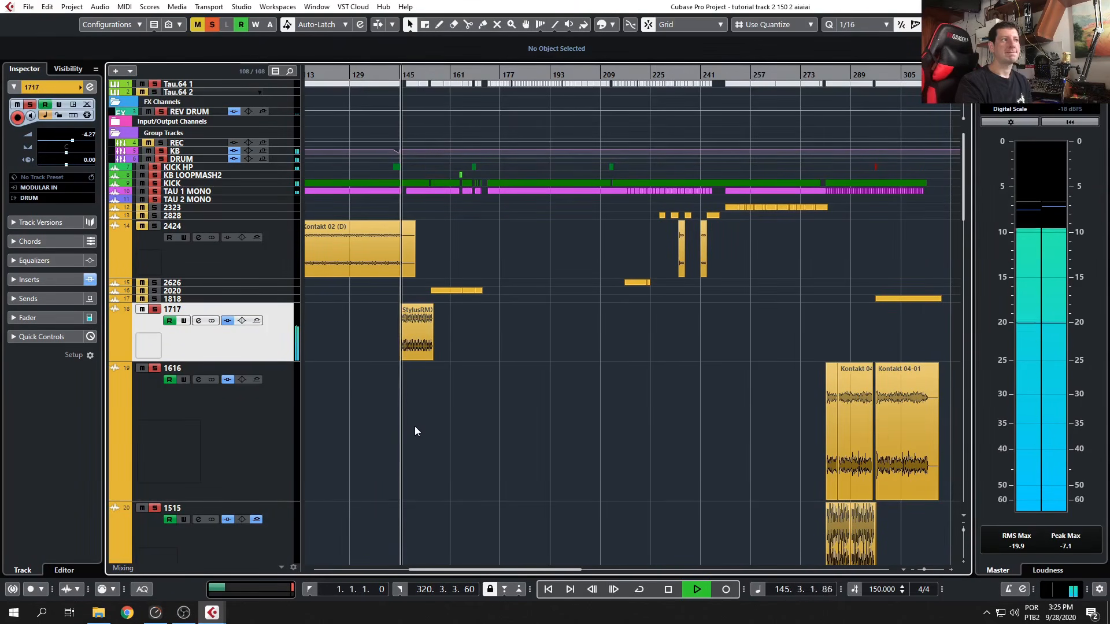
left_click(199, 321)
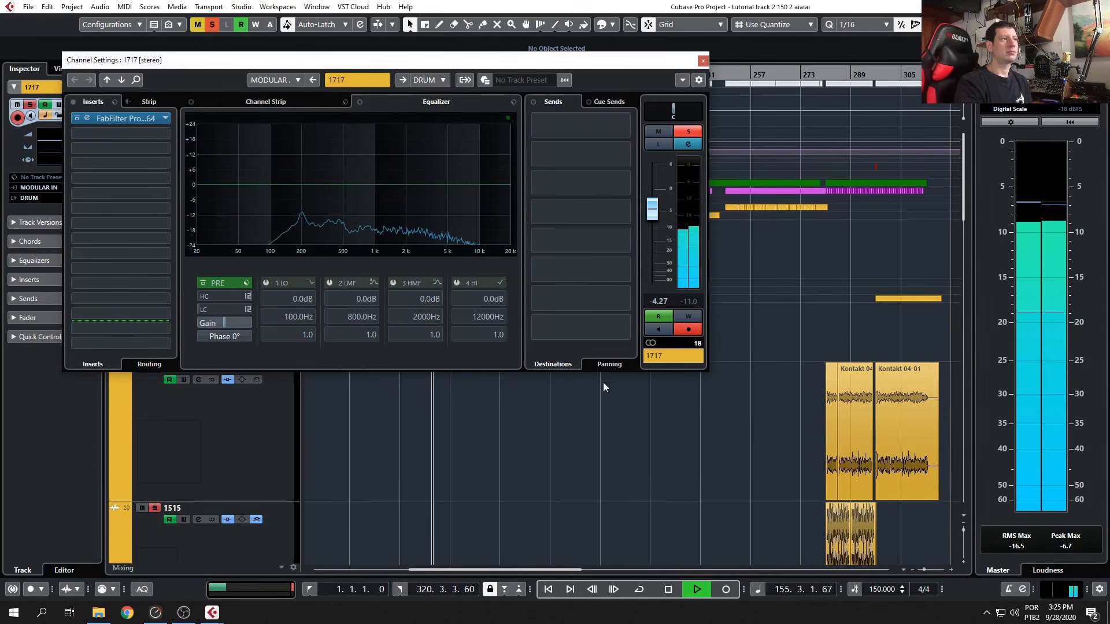
key("space")
left_click(185, 611)
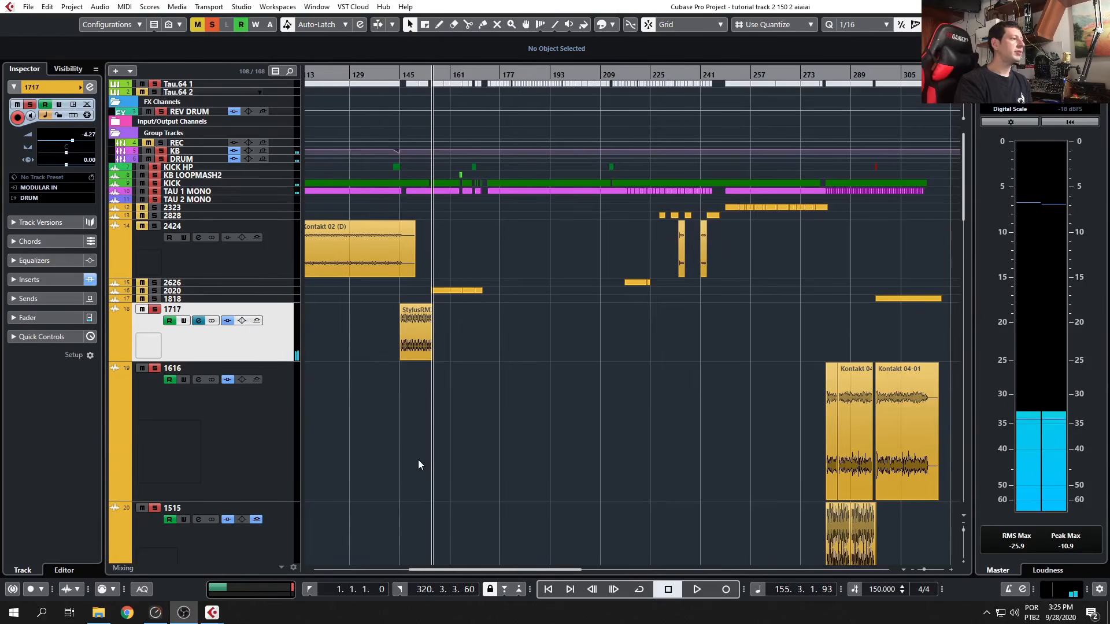
Insert URS Saturation Native ahead of the FabFilter Pro-Q 2 on track 1717.
mouse_move(212, 613)
left_click(272, 581)
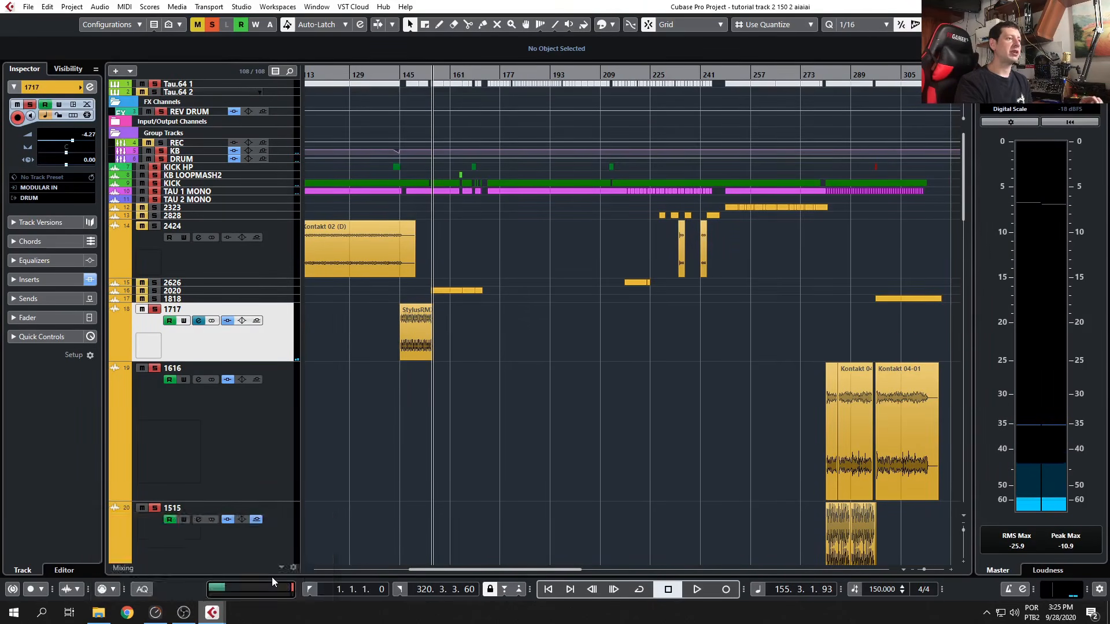
left_click_drag(127, 123, 130, 138)
left_click(130, 123)
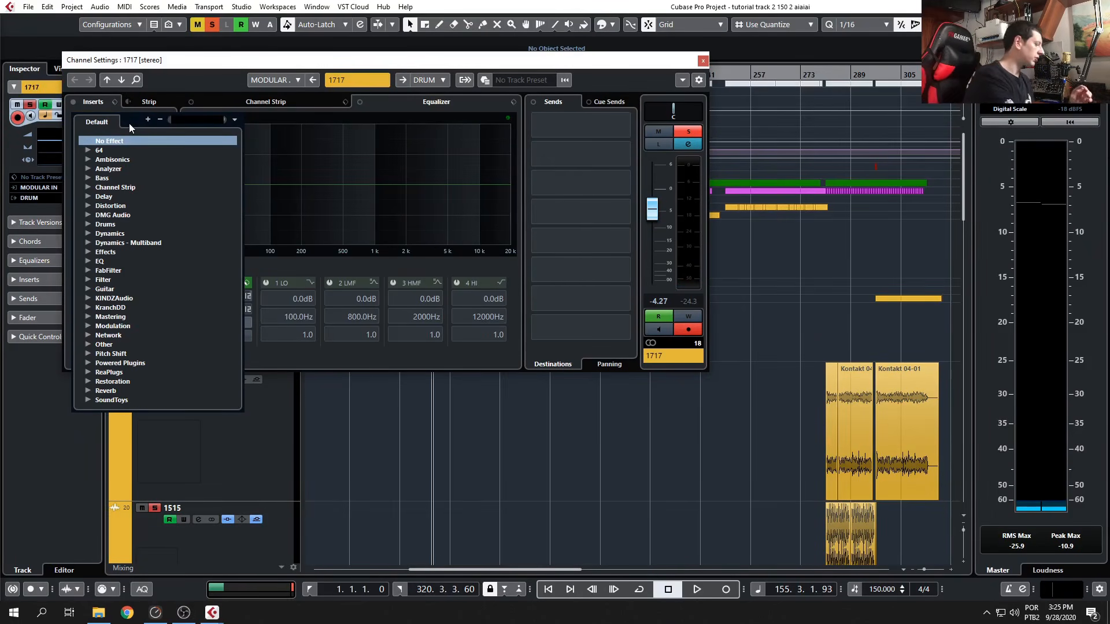
type("urs")
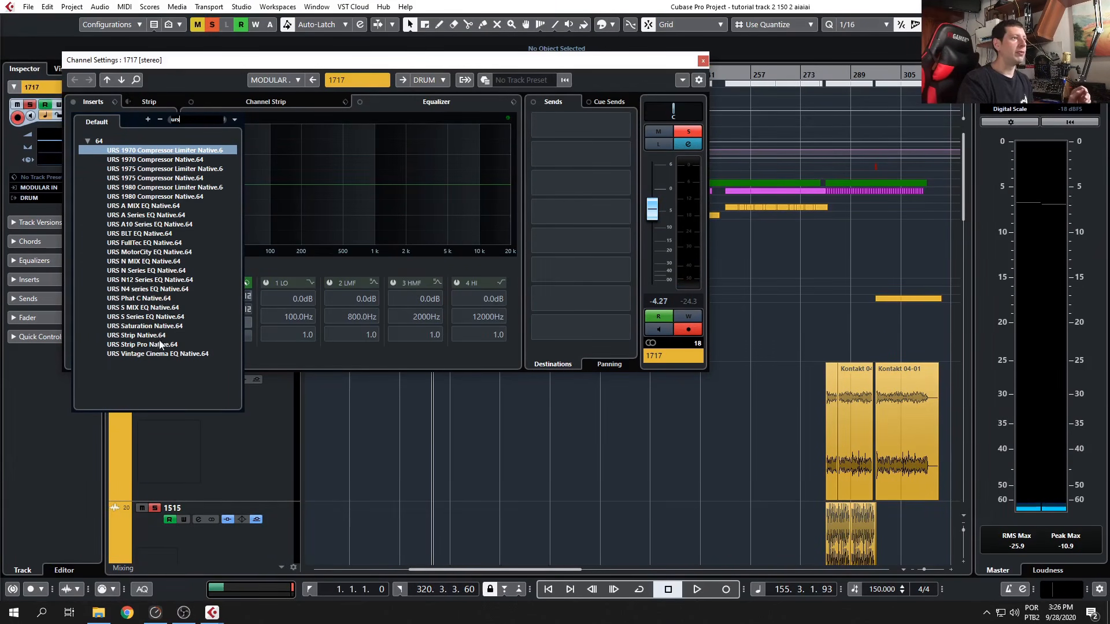
left_click(165, 327)
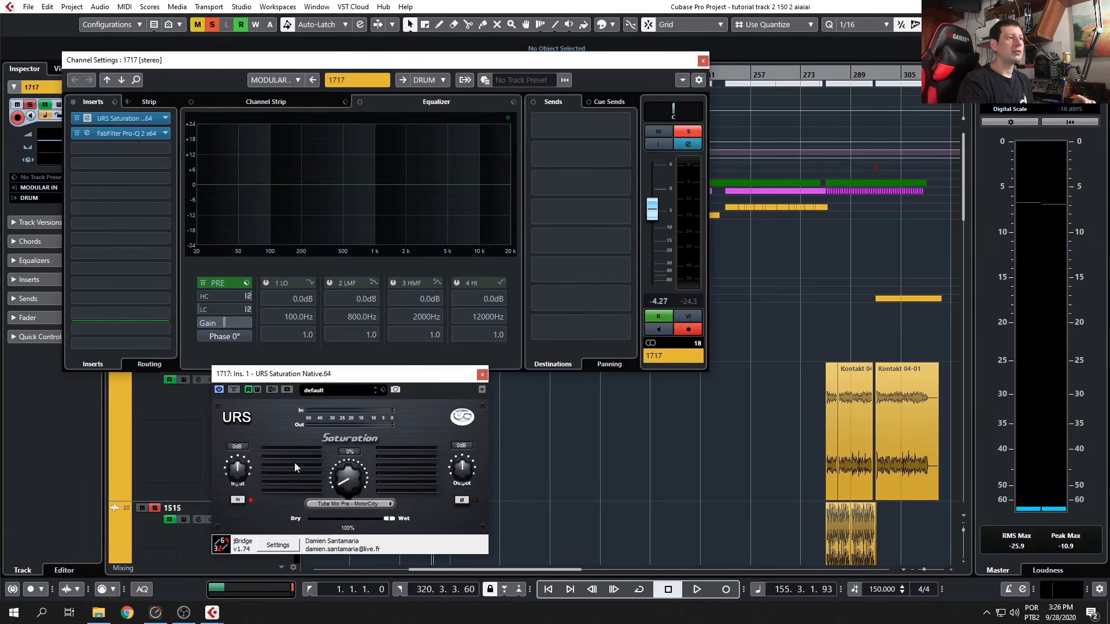
Set the URS Saturation model to Tape Head 15ips with about 51% saturation.
left_click(370, 505)
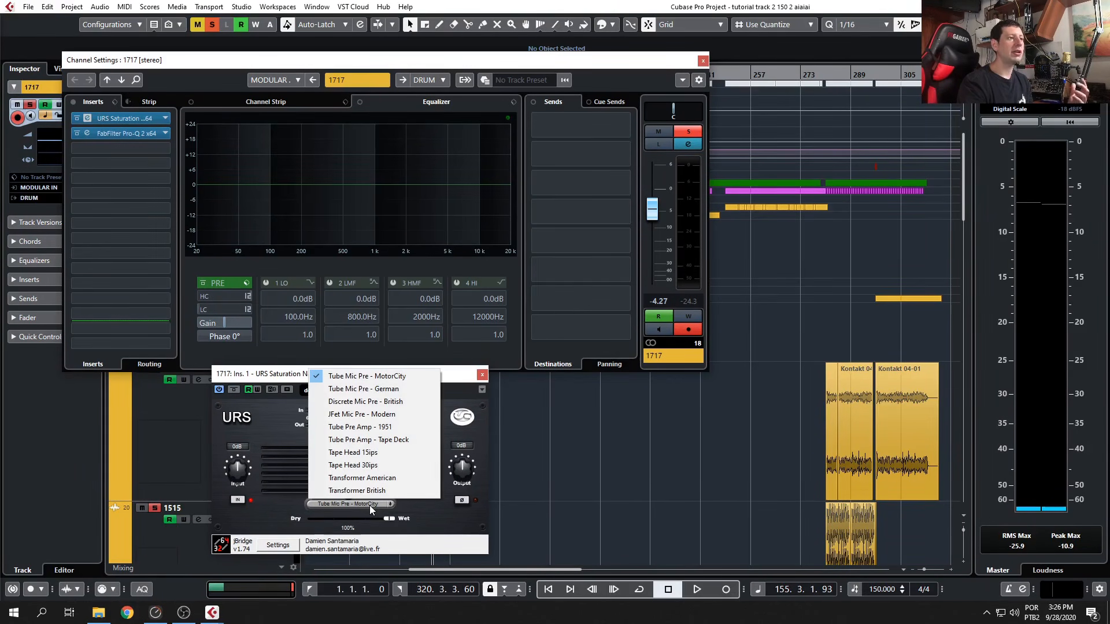
left_click(364, 452)
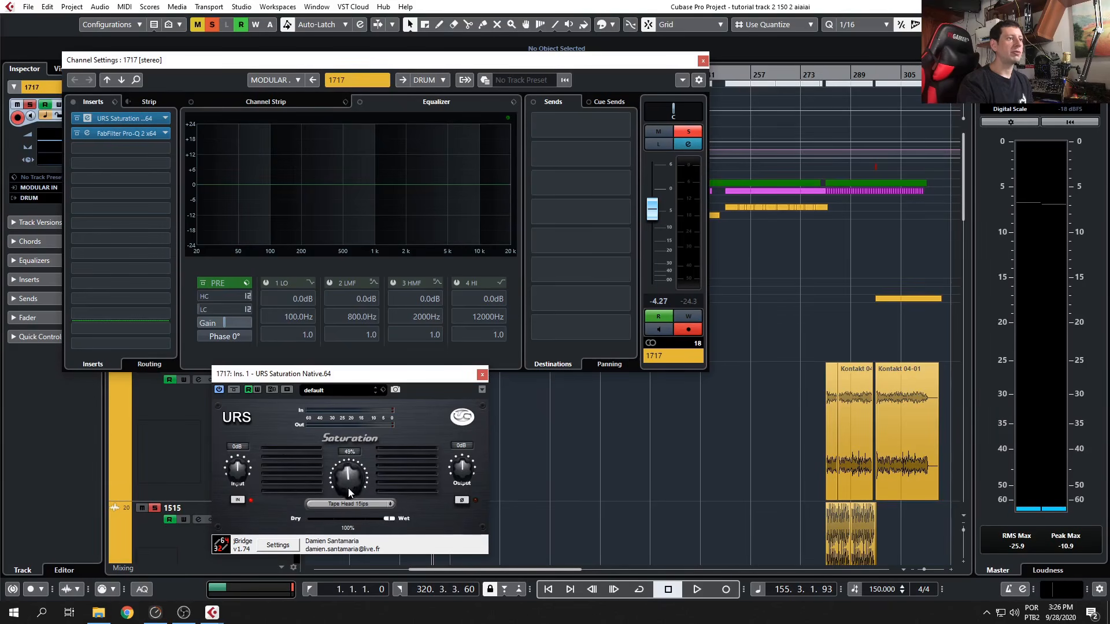
left_click(209, 609)
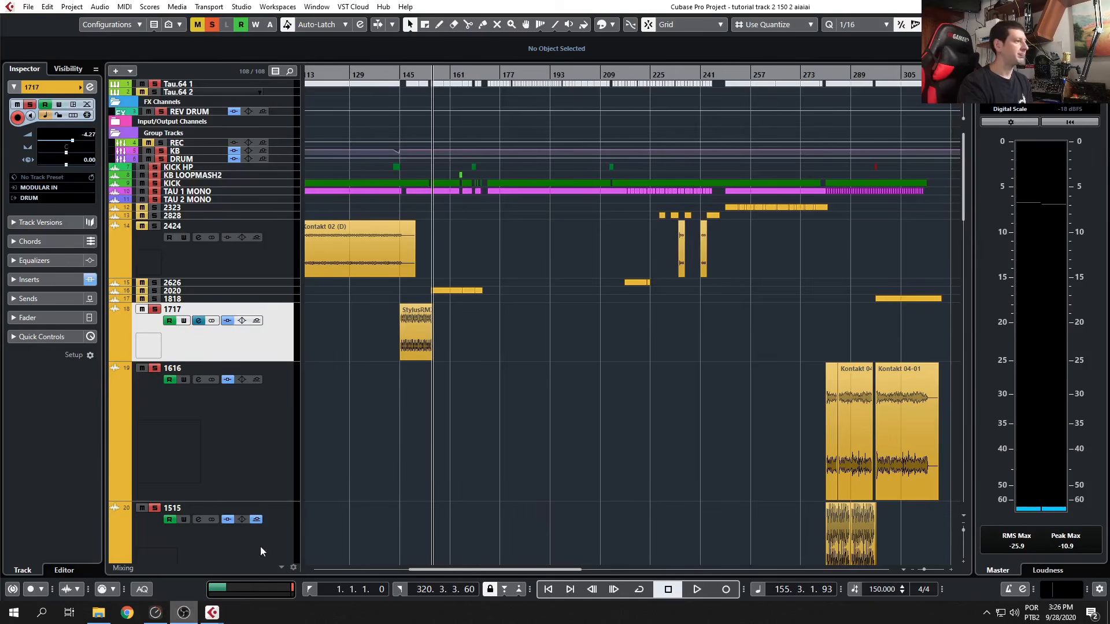
Start playback and loop the StylusRMX 01 (D) event on track 1717, moving the channel settings clear of the event.
left_click(376, 484)
key("space")
left_click_drag(348, 60, 661, 307)
scroll(438, 252, "down", 4)
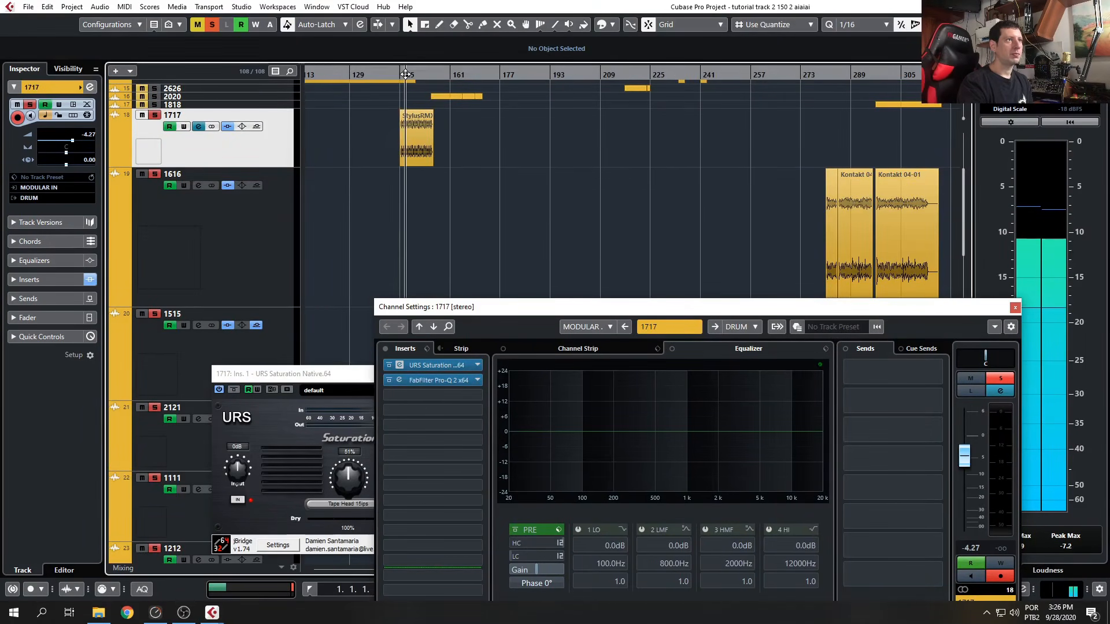
scroll(413, 210, "up", 4)
scroll(441, 287, "down", 4)
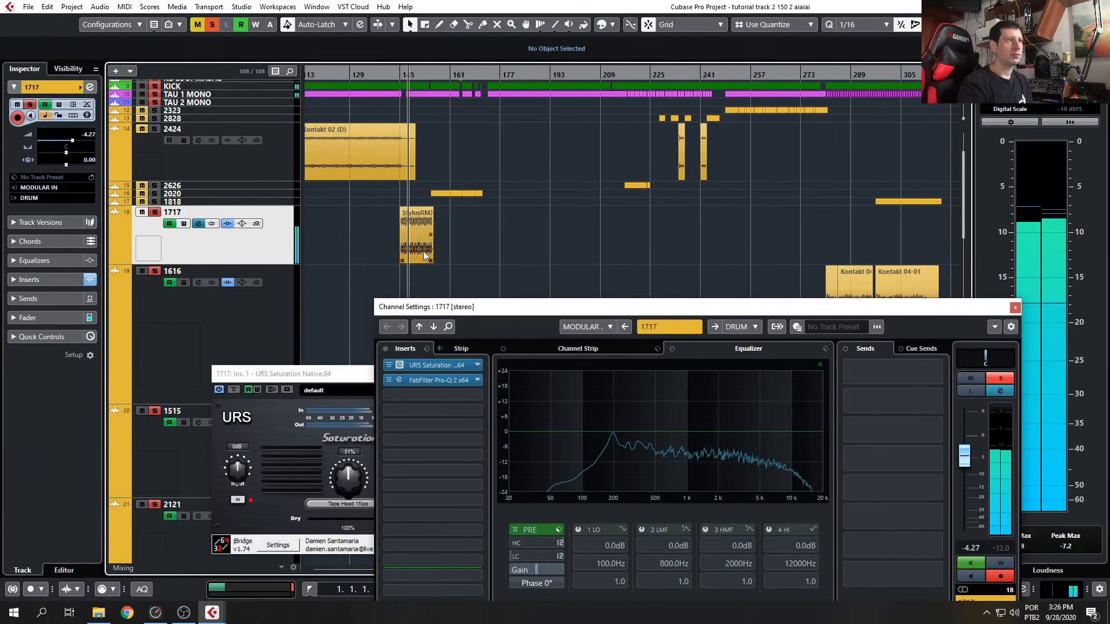
left_click(415, 245)
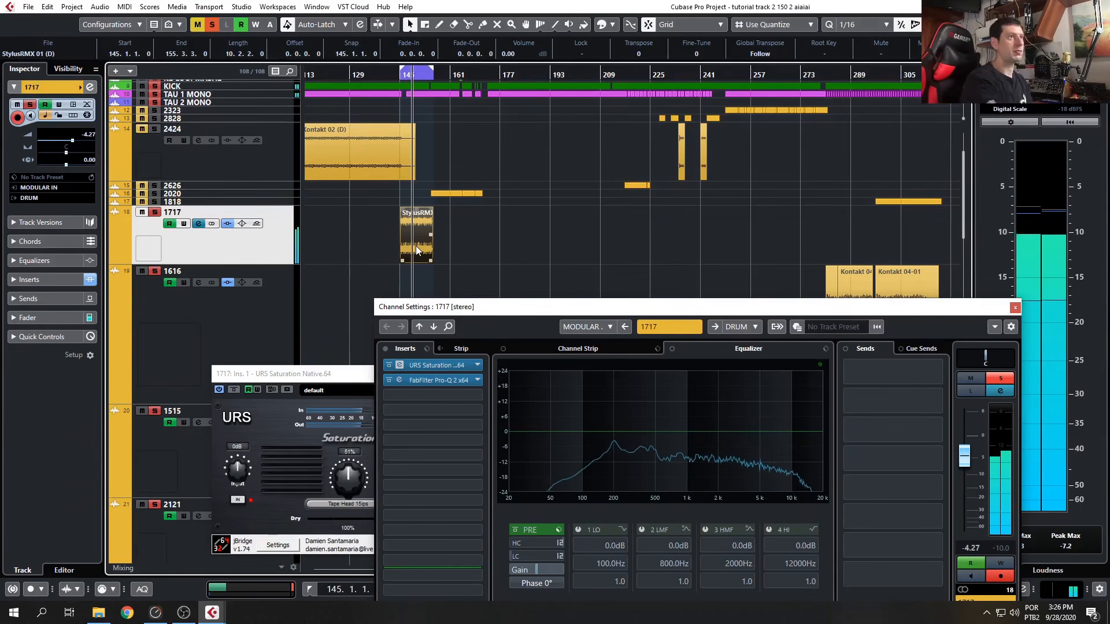
left_click_drag(417, 307, 470, 128)
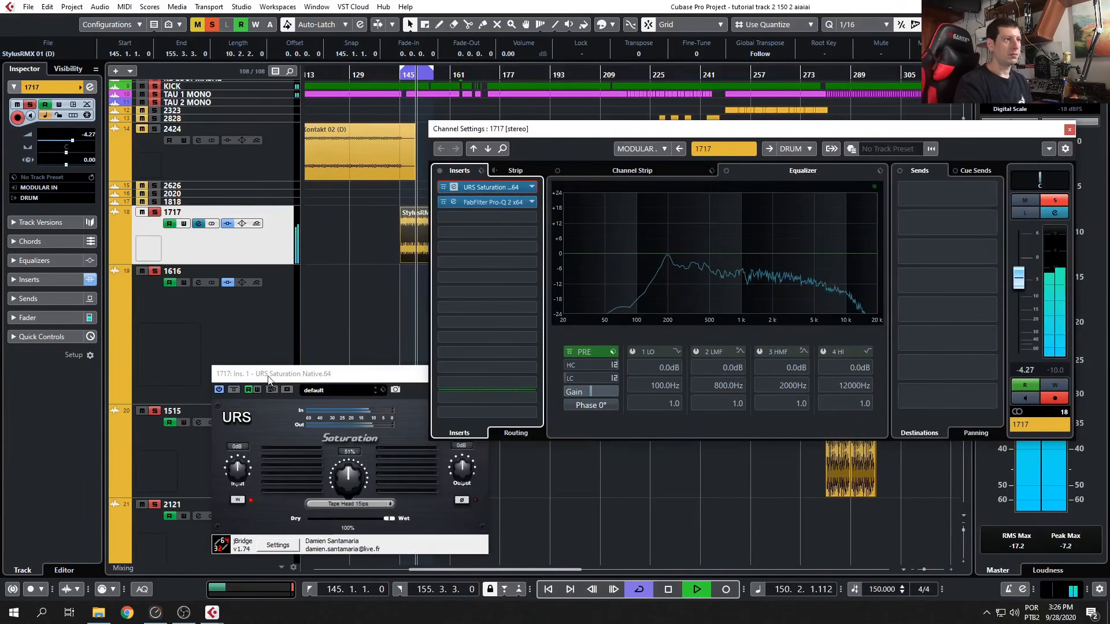
Raise the URS Saturation amount to about 74% and compare the loop with the effect active and bypassed.
left_click_drag(299, 380, 208, 279)
scroll(272, 362, "up", 5)
scroll(271, 363, "down", 2)
left_click(442, 187)
left_click(399, 78)
left_click(440, 190)
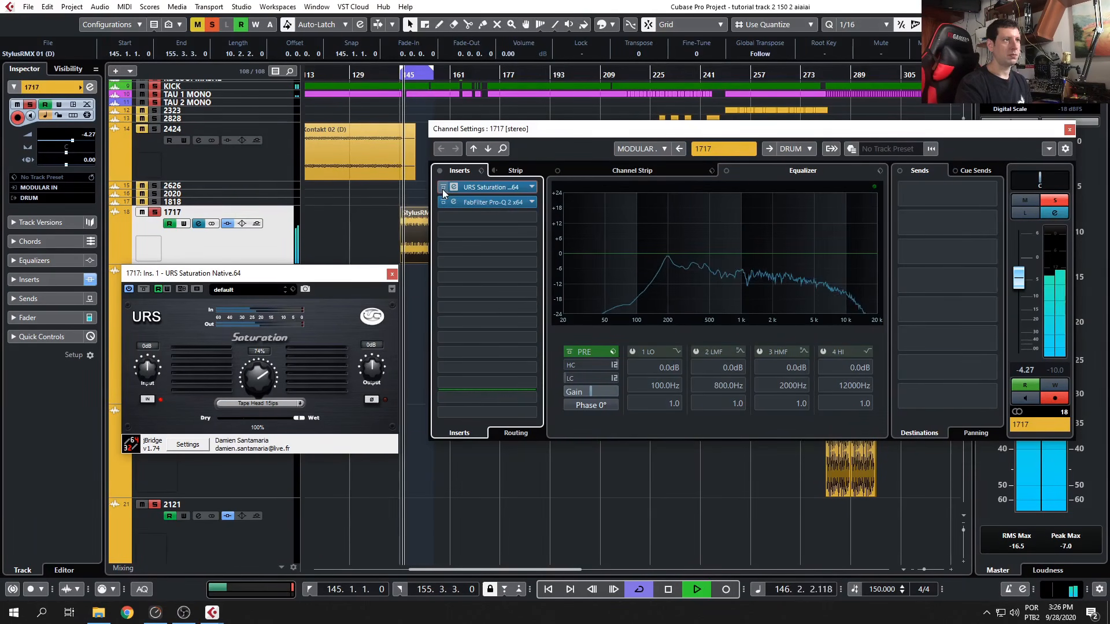
left_click(442, 189)
Try the Tube Mic Pre - German model at about 62% saturation and replay the loop with the effect active.
left_click_drag(258, 376, 251, 410)
left_click(252, 404)
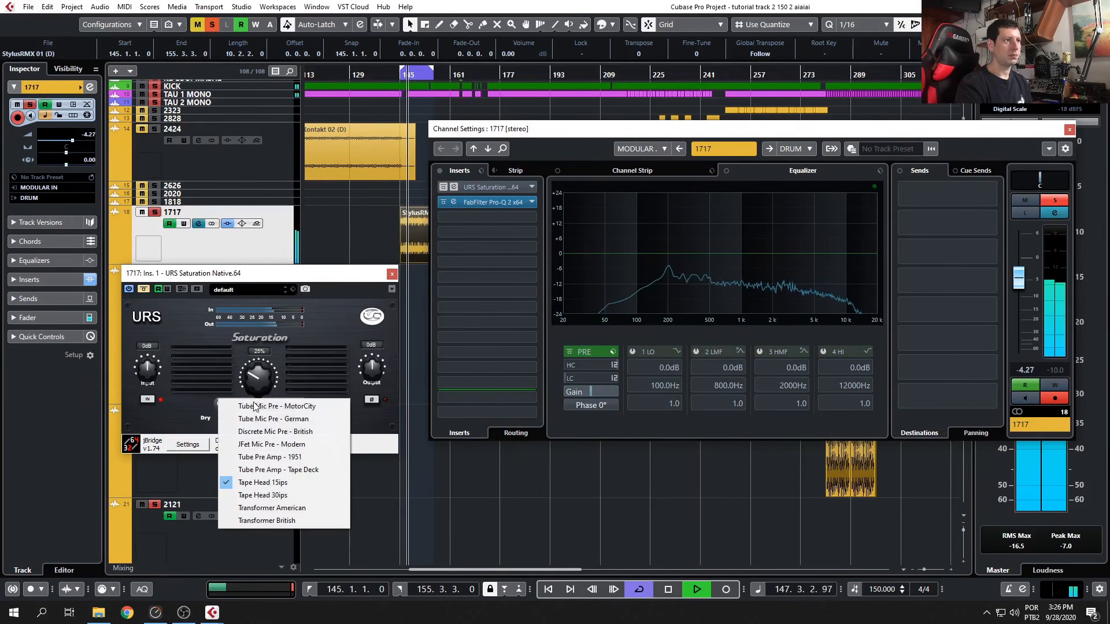
left_click(322, 417)
left_click_drag(260, 378, 265, 356)
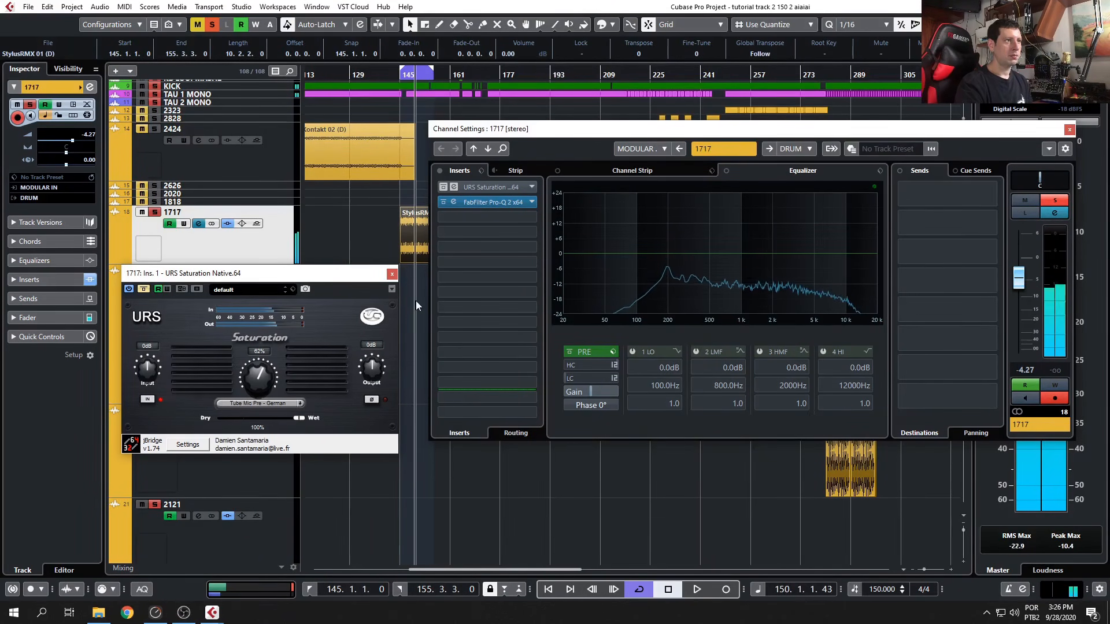
left_click(375, 225)
left_click(144, 289)
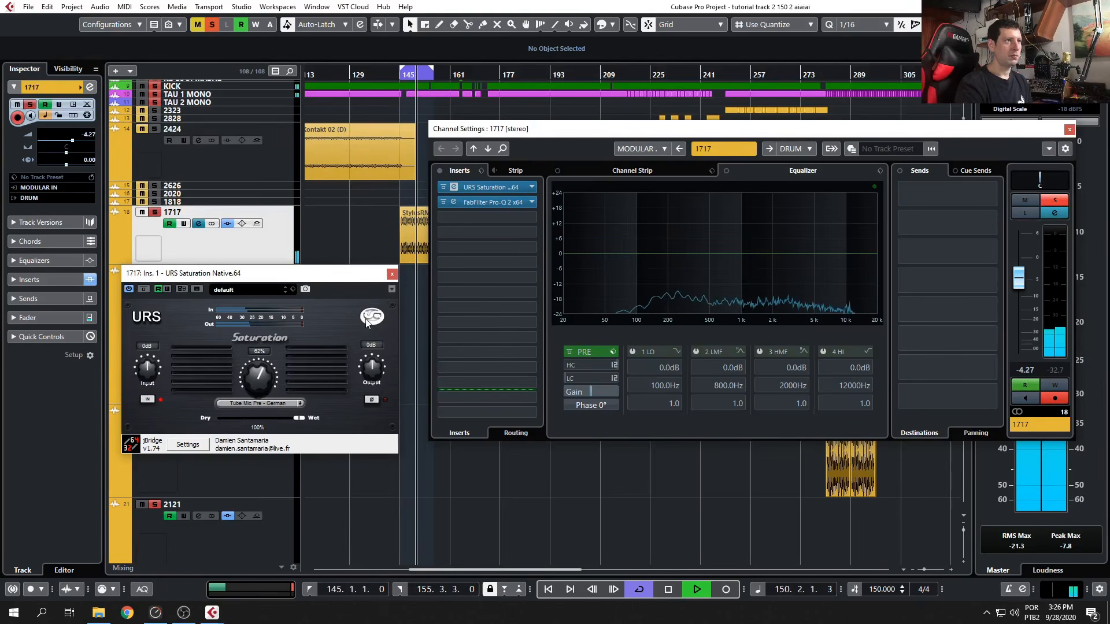
left_click(401, 78)
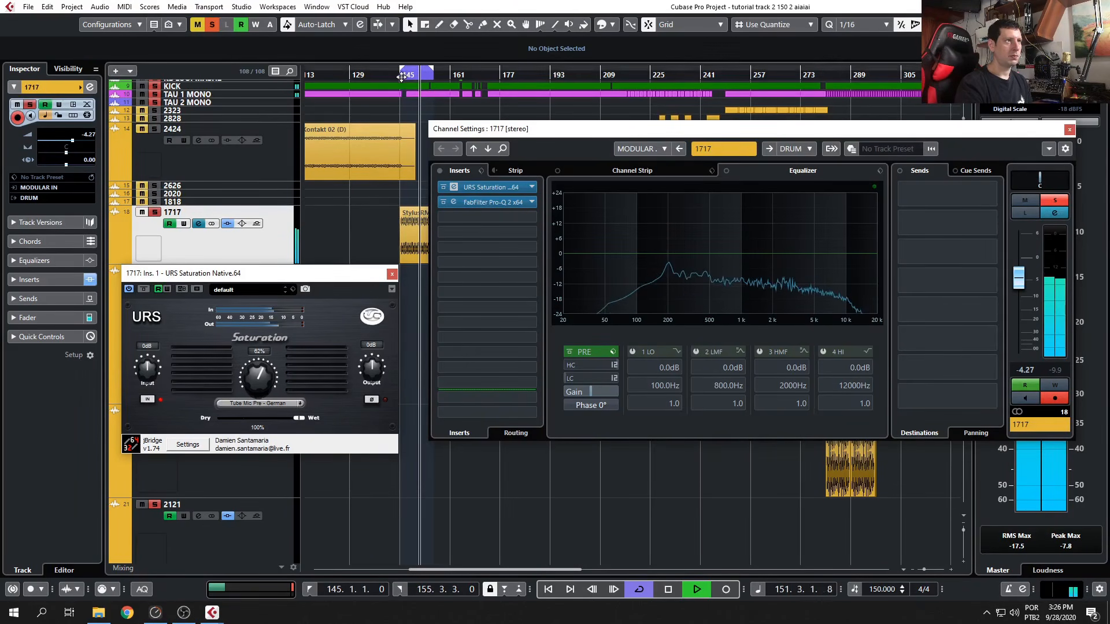
Raise the Tube Mic Pre - German saturation to 100% and compare it against the bypassed sound.
left_click_drag(263, 383, 282, 346)
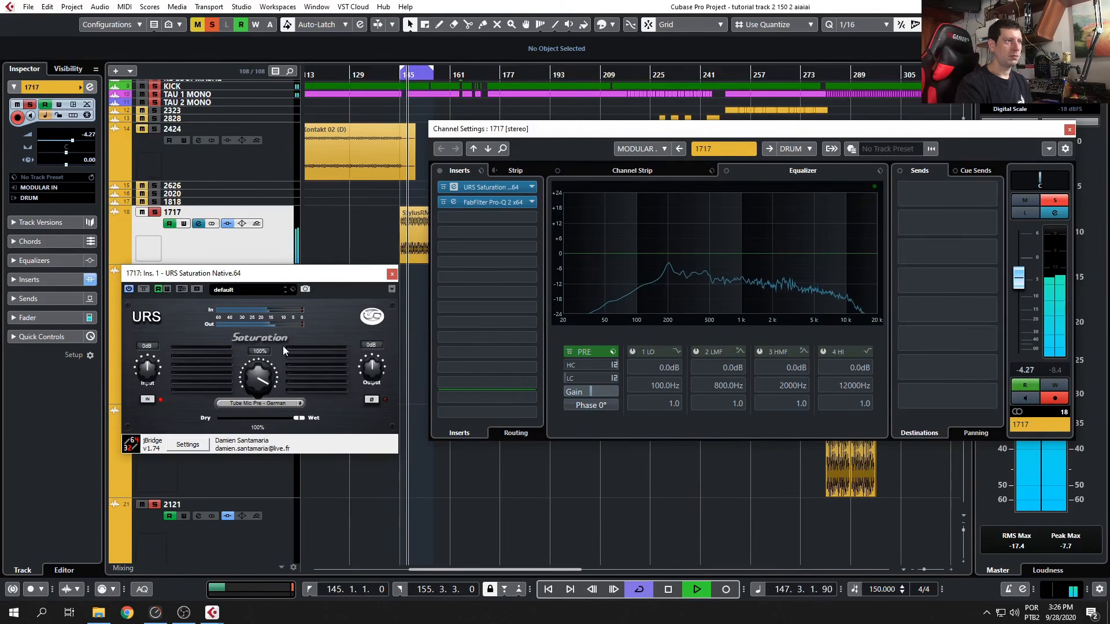
left_click(144, 290)
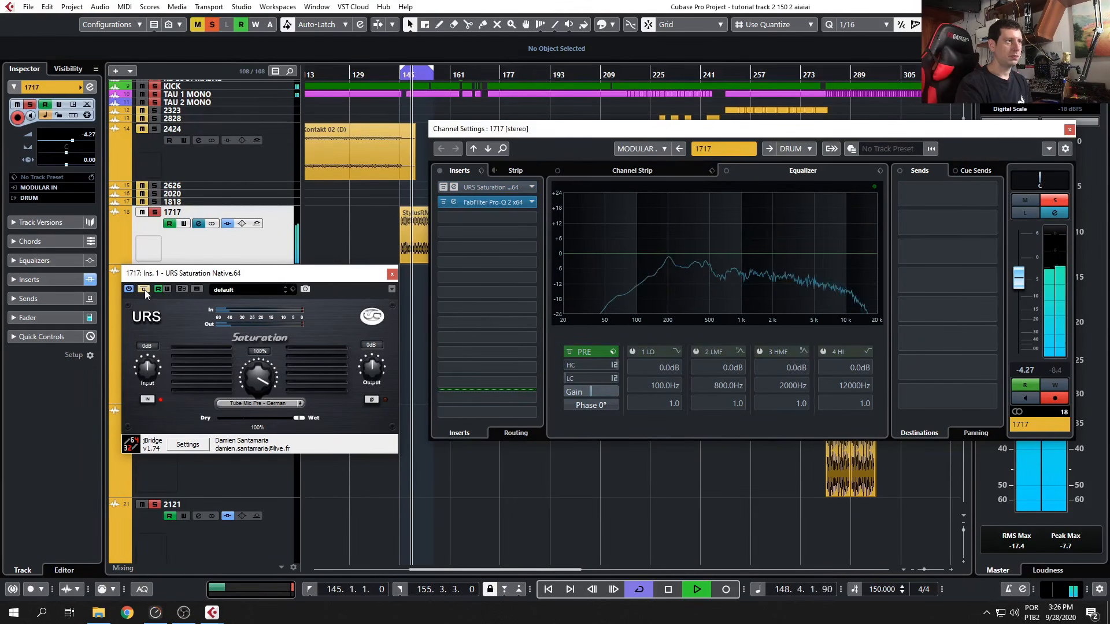
left_click(145, 290)
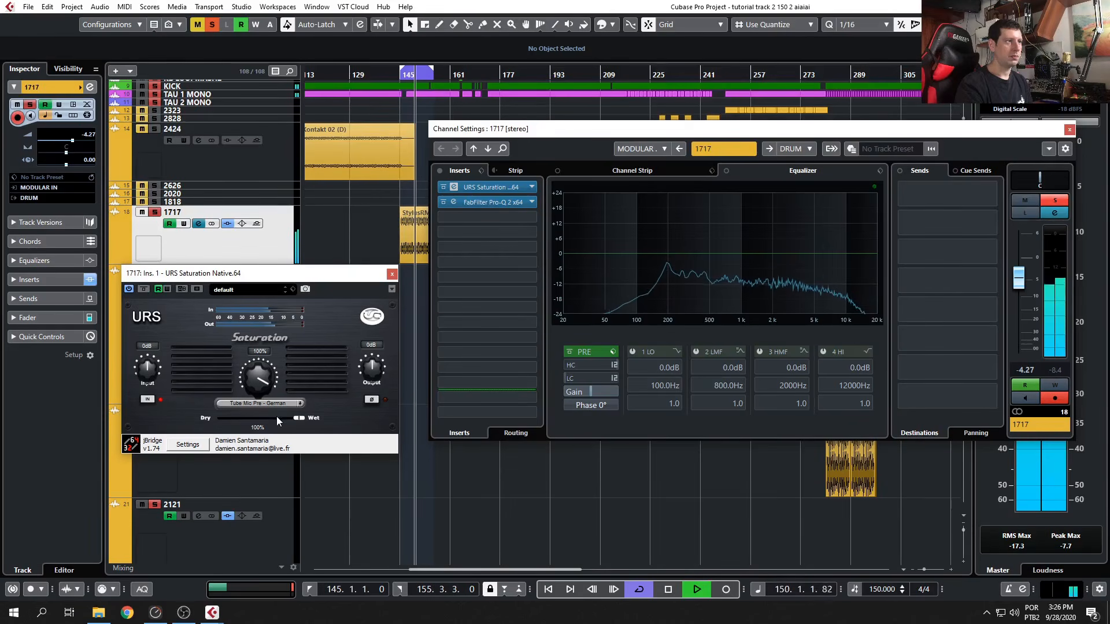
Set the saturation model to Tape Head 30ips at about 41% and compare the replayed loop with the effect bypassed.
left_click(291, 404)
left_click(261, 495)
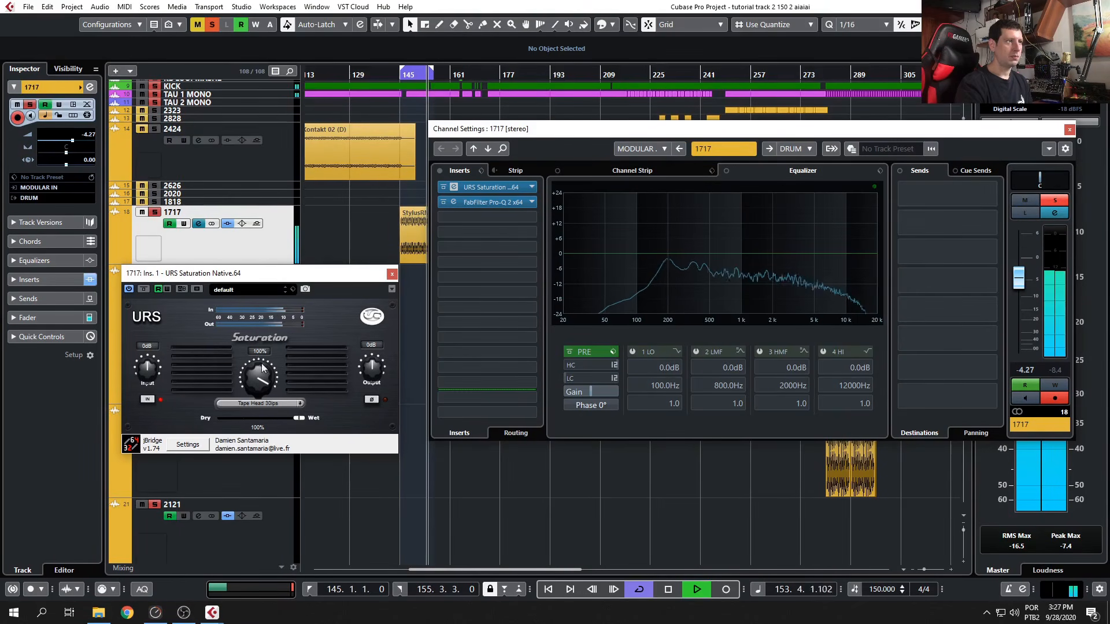
left_click_drag(245, 450, 252, 408)
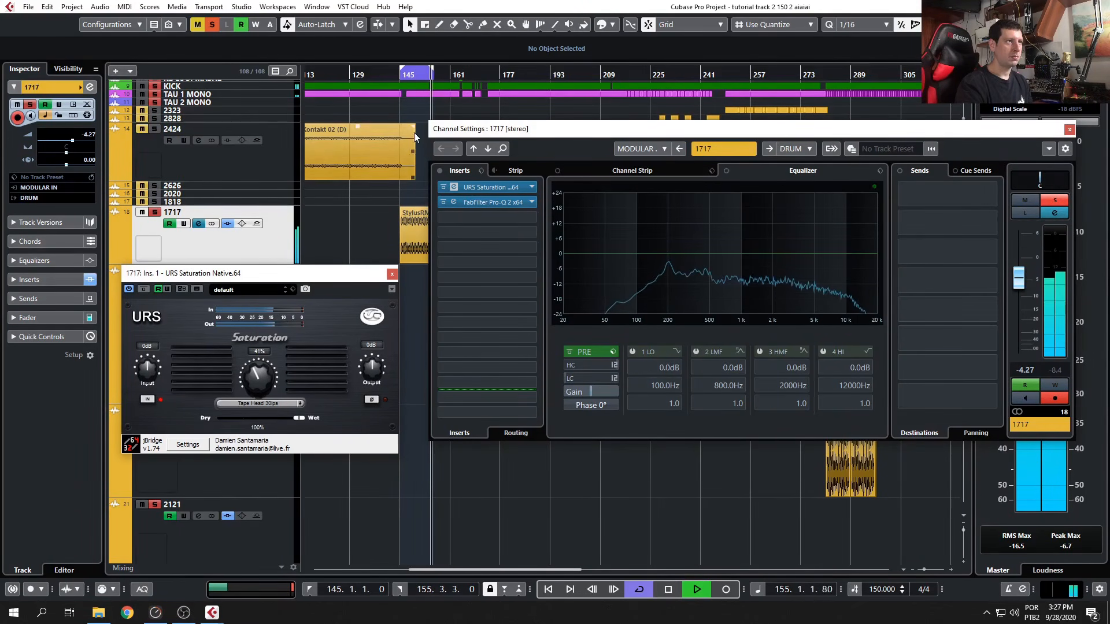
left_click(399, 76)
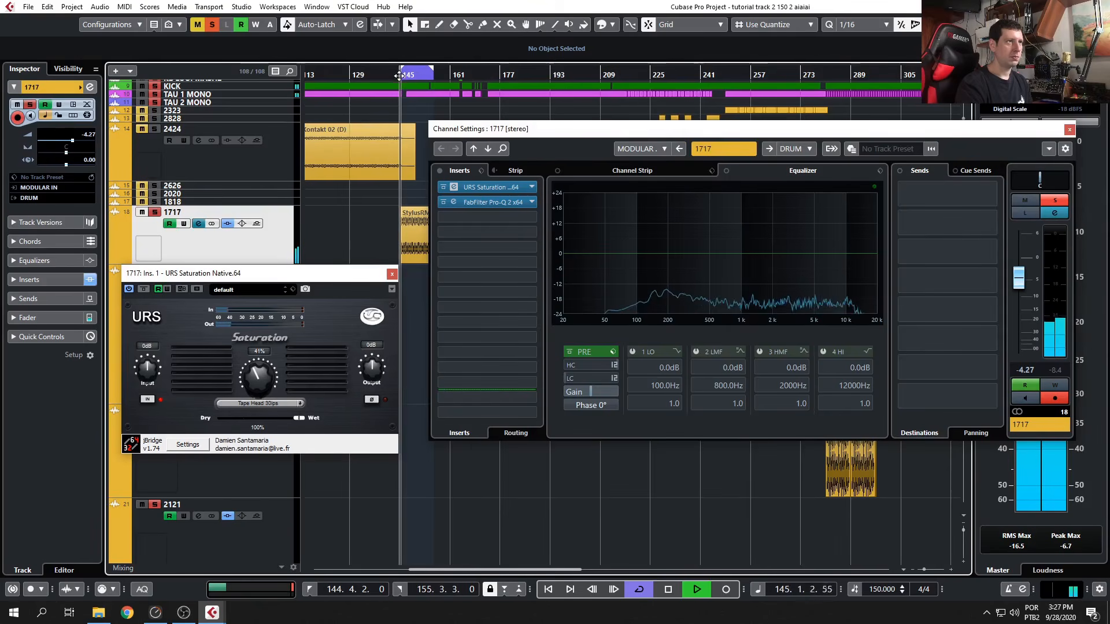
left_click(145, 290)
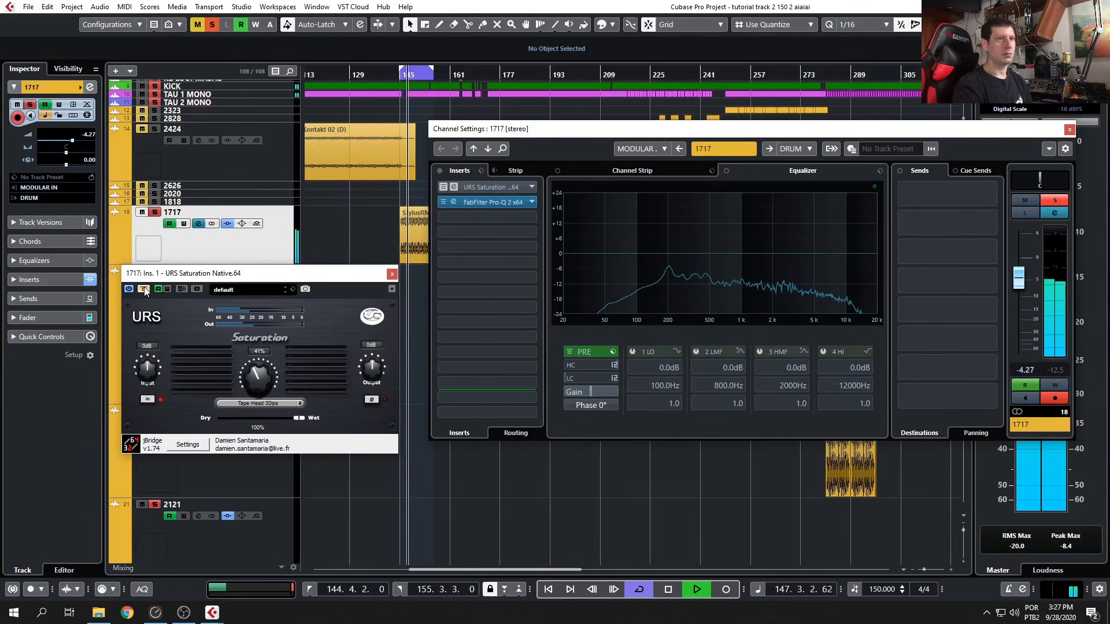
left_click(145, 289)
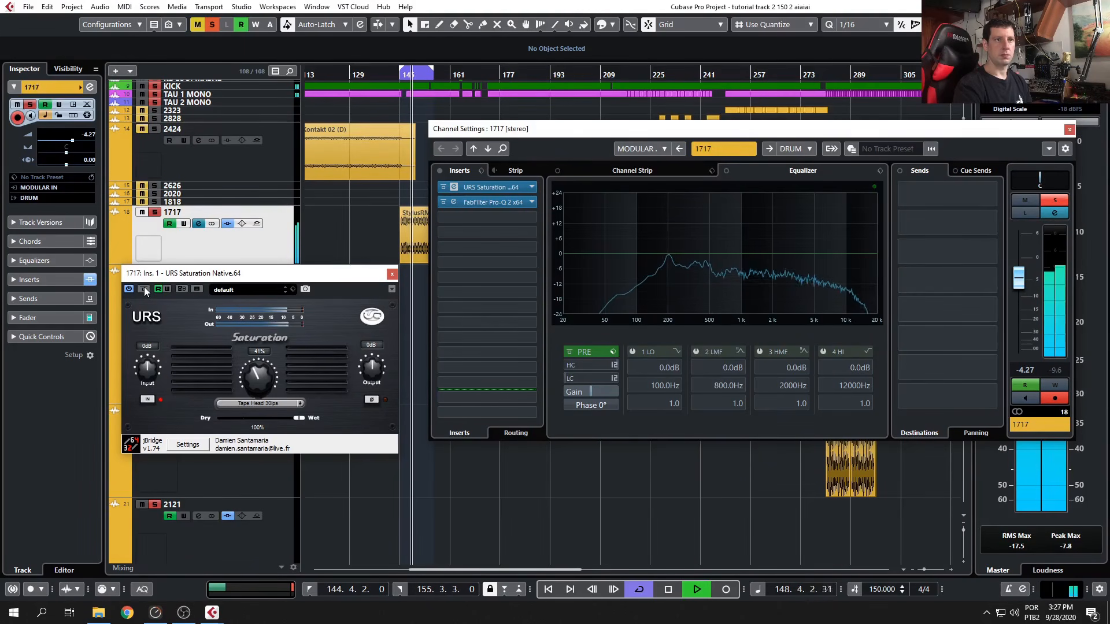
Lower the URS Saturation output to -0.8 dB and compare the level against bypass.
left_click_drag(368, 369, 370, 381)
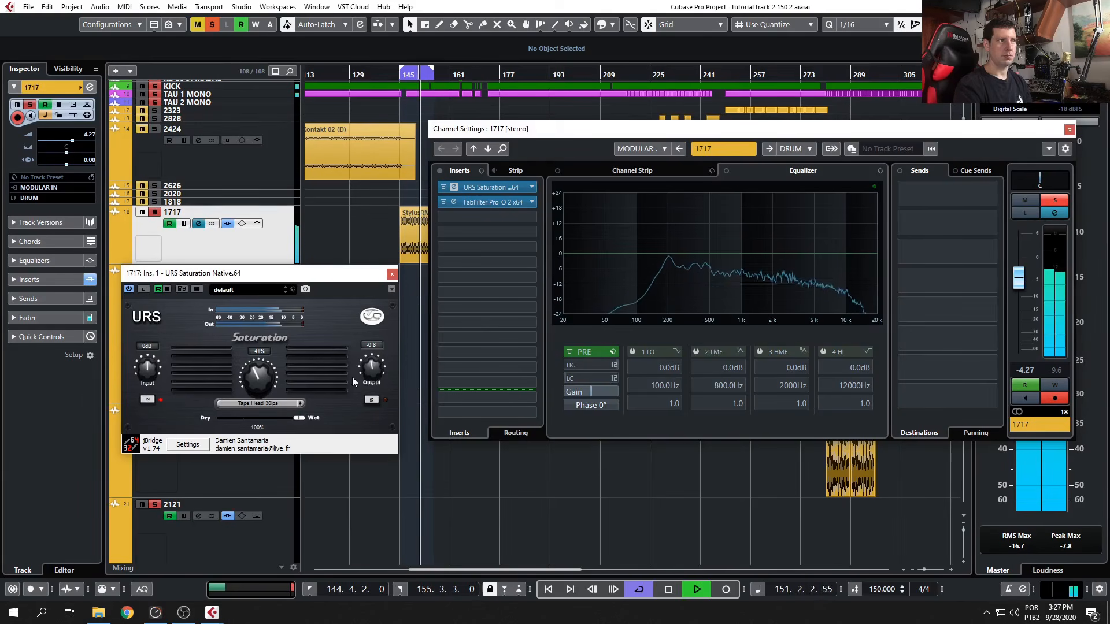
left_click(145, 289)
left_click(144, 289)
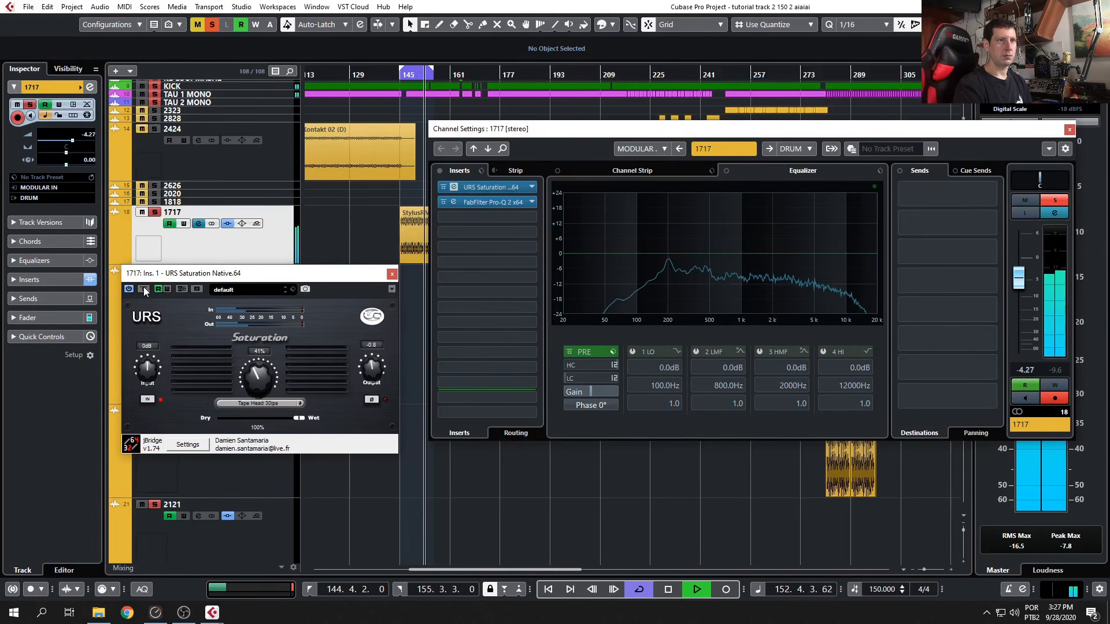
Fine-tune the saturation amount to 40% and repeatedly compare the loop with the effect active and bypassed.
left_click(394, 76)
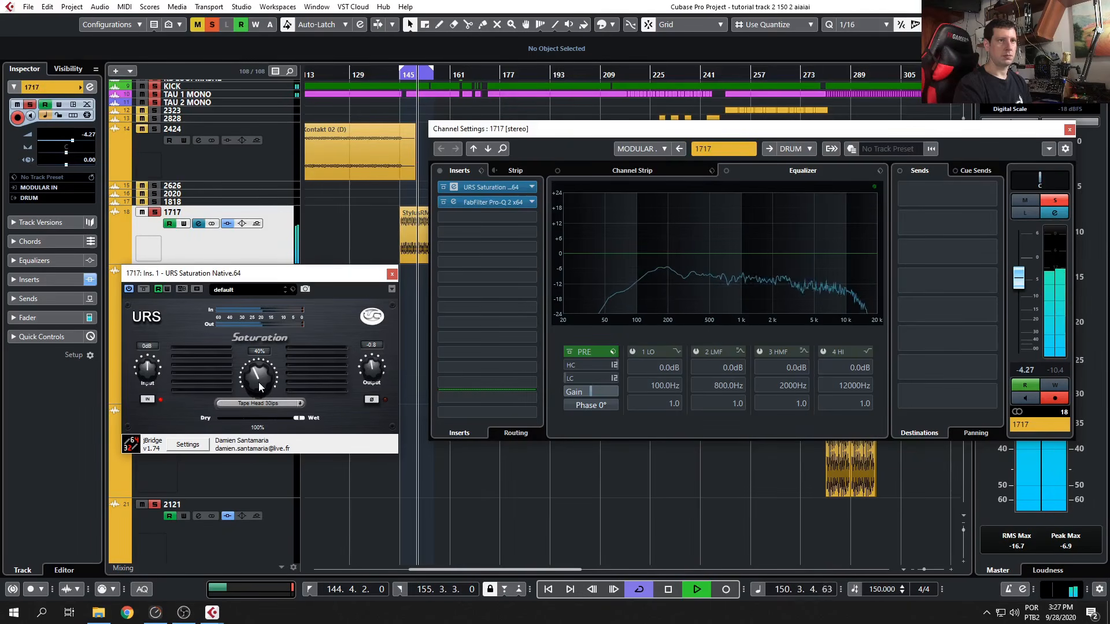
left_click(143, 290)
left_click(143, 290)
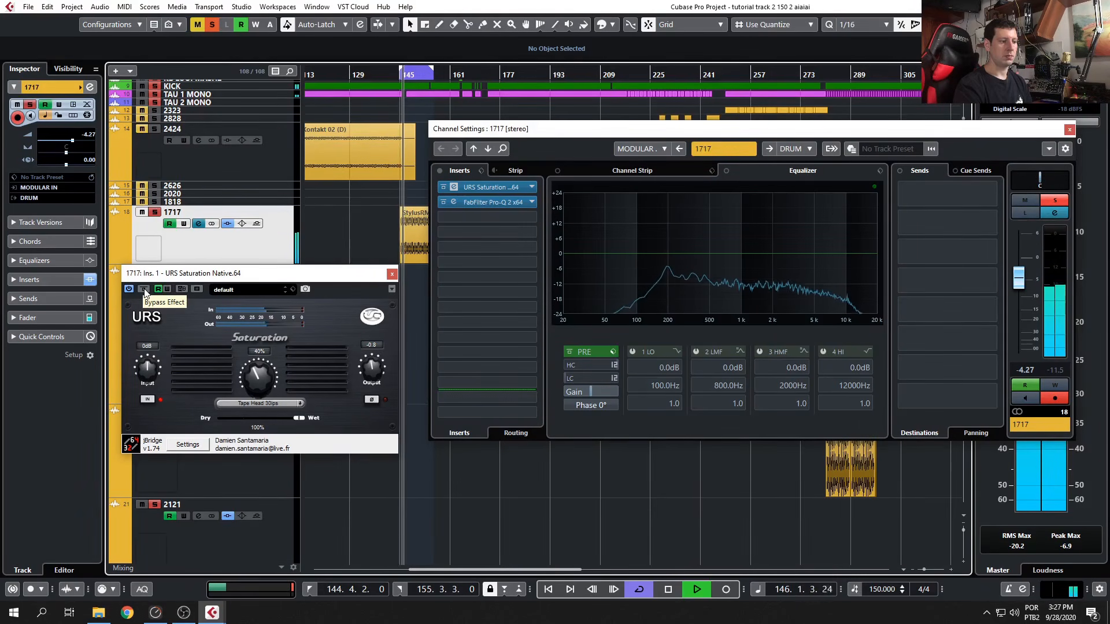
left_click(144, 289)
left_click(145, 289)
left_click(144, 289)
left_click(144, 289)
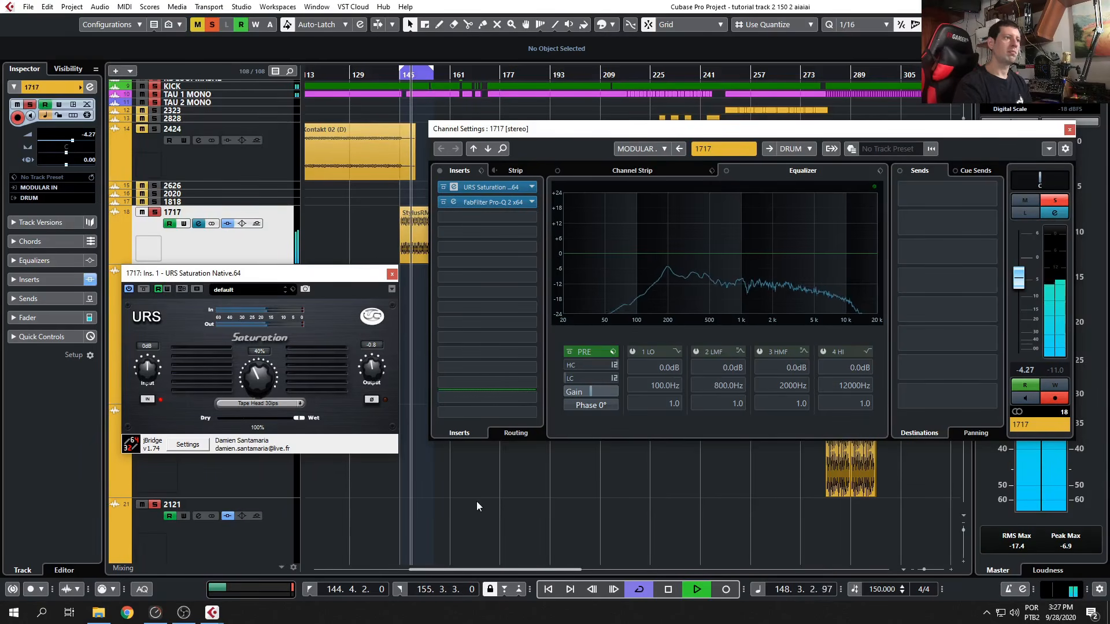
Select track 2121 and stop the loop playback.
left_click(283, 559)
key("space")
left_click(184, 612)
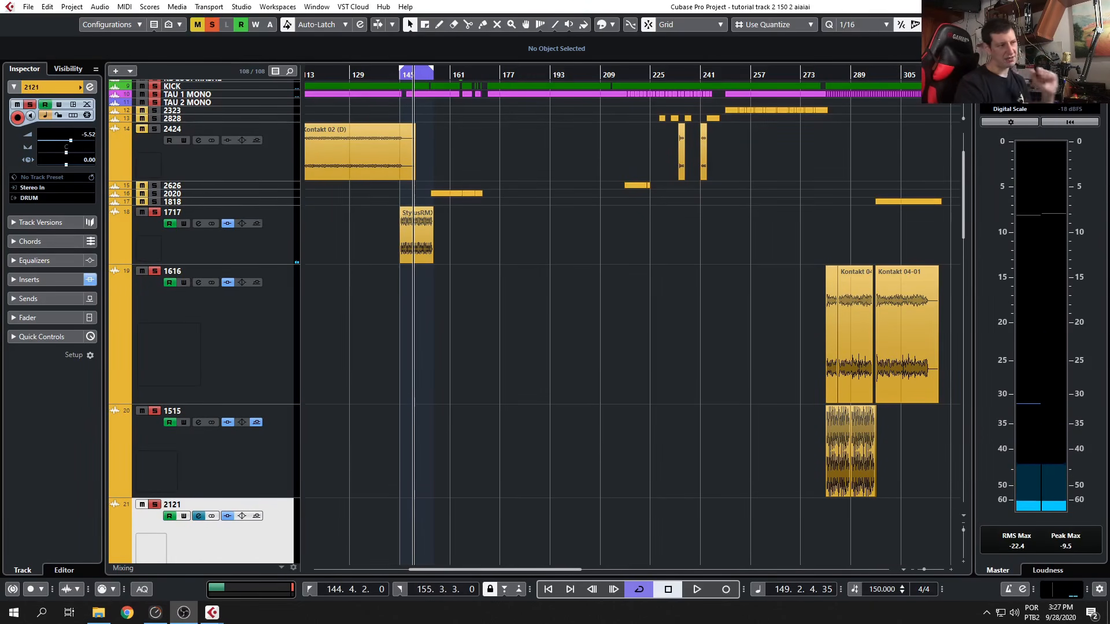
left_click(442, 461)
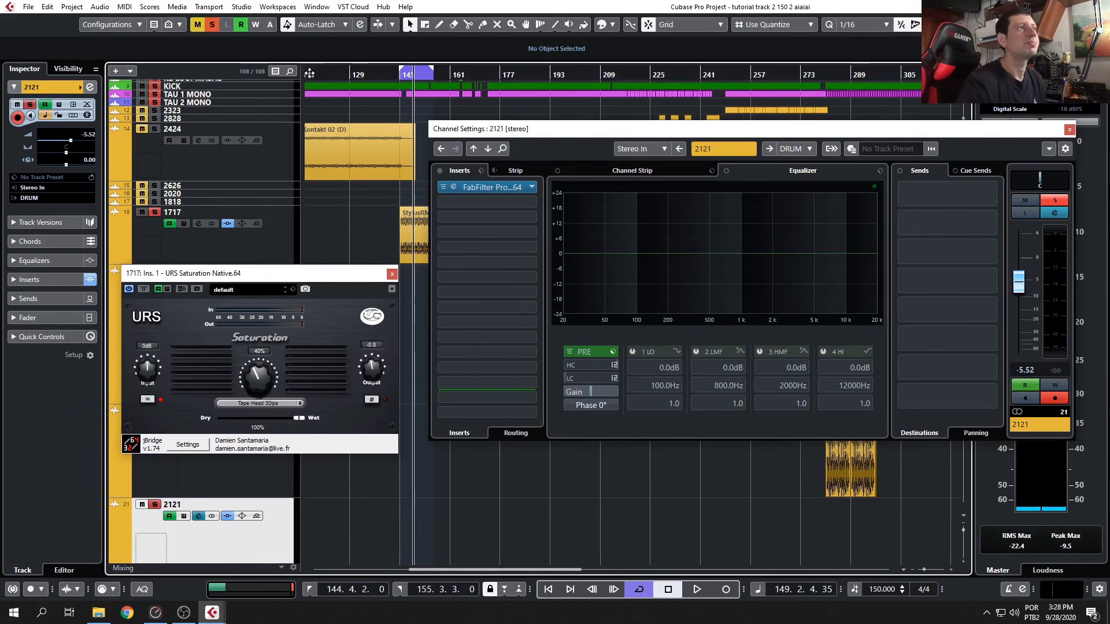
left_click(180, 621)
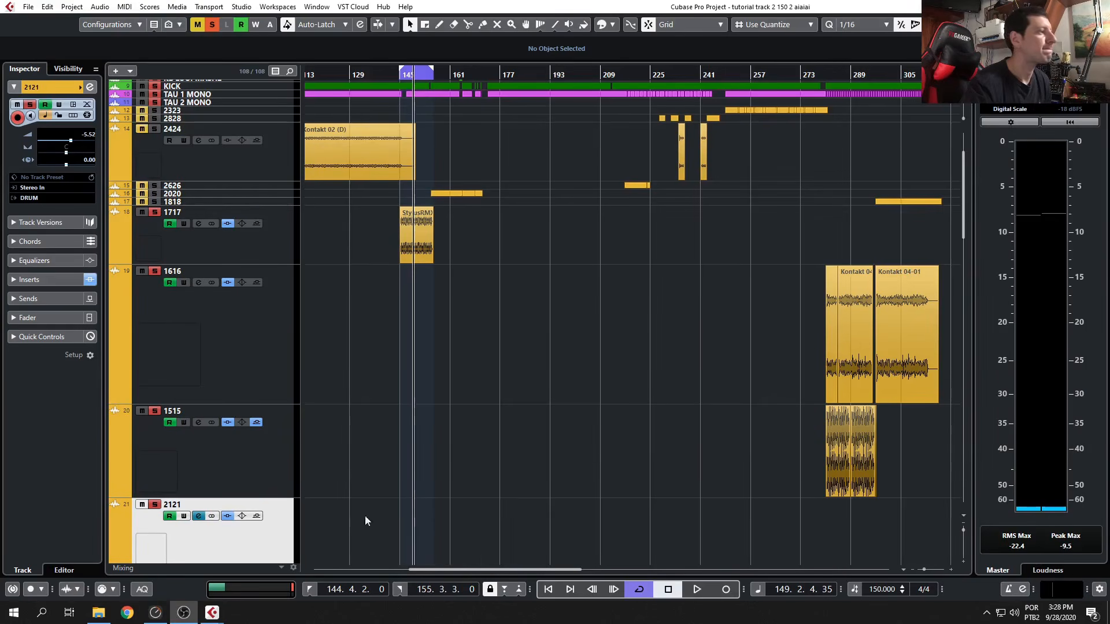
Play the saturated loop on track 1717 once more, stop, and close the channel settings and URS Saturation window.
left_click(395, 505)
key("space")
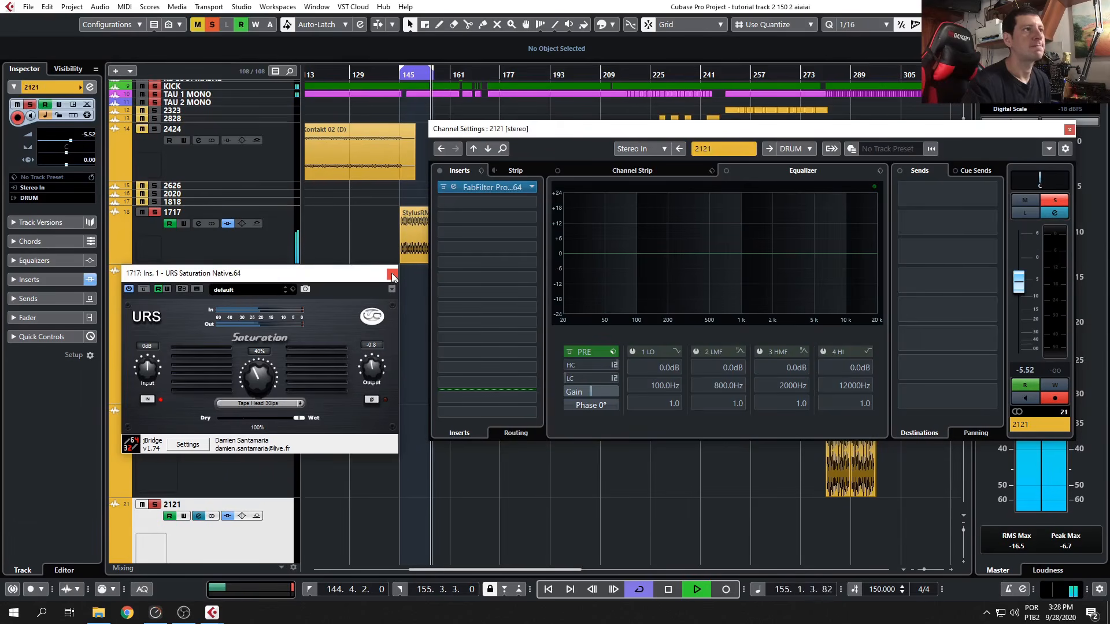
key("space")
left_click(1070, 130)
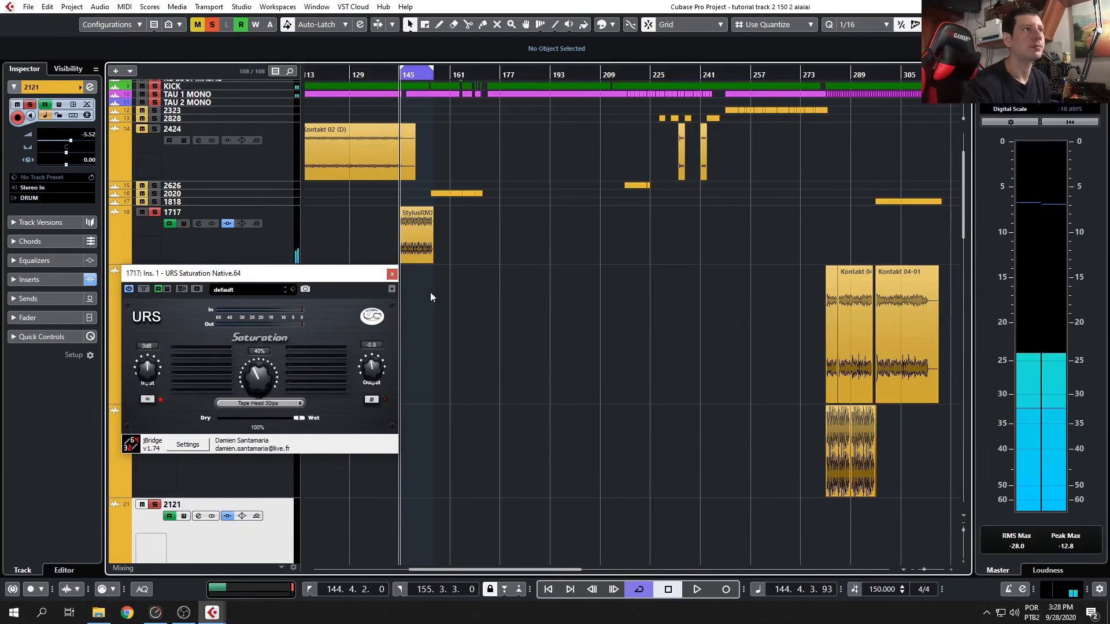
left_click(392, 273)
key("g")
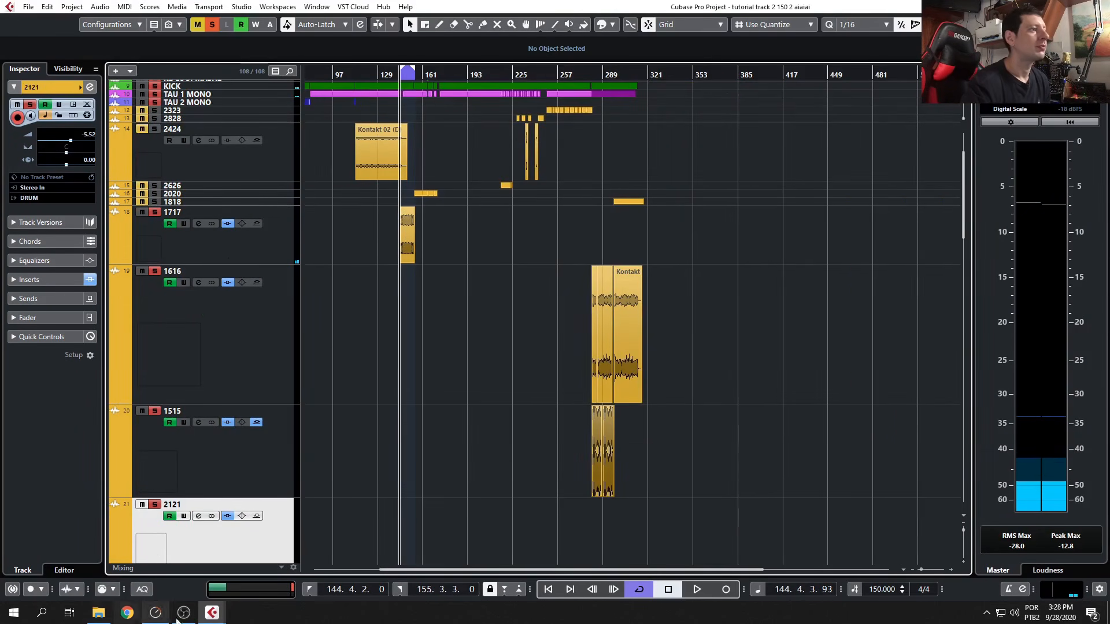
Select and solo track 1818, and play its Kontakt 04 loop from about bar 297.
scroll(387, 387, "up", 3)
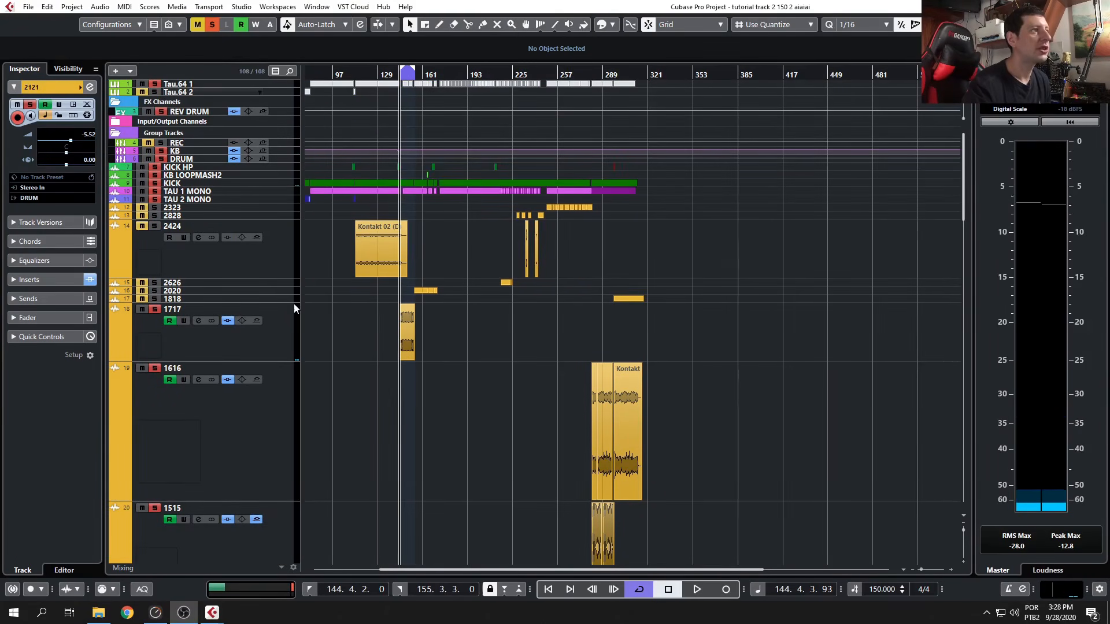
left_click_drag(288, 301, 316, 405)
scroll(503, 427, "up", 2)
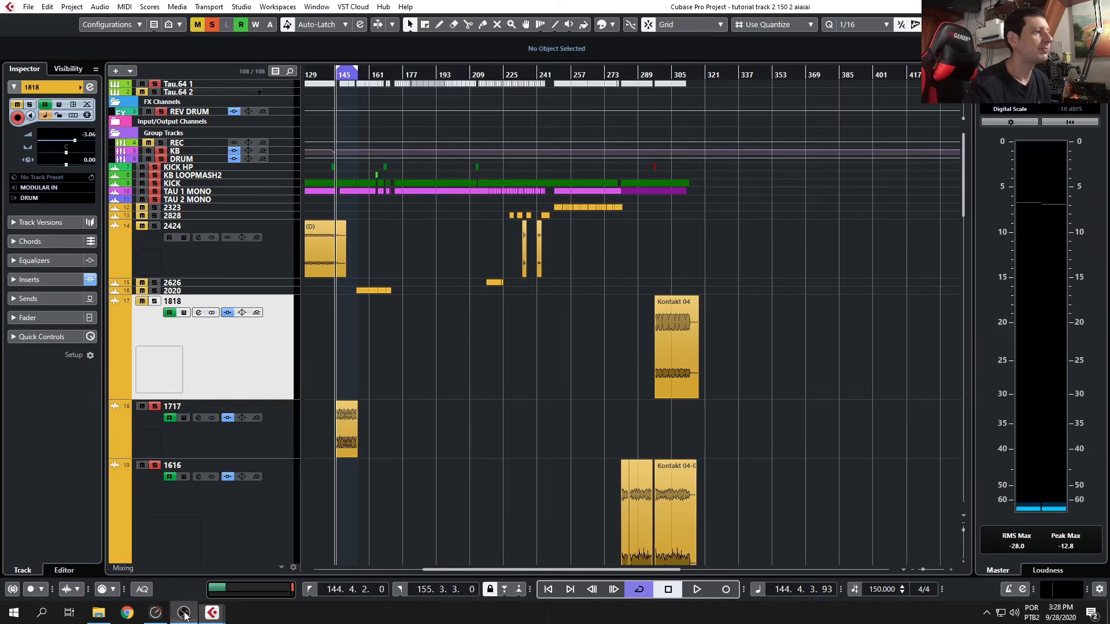
left_click(522, 455)
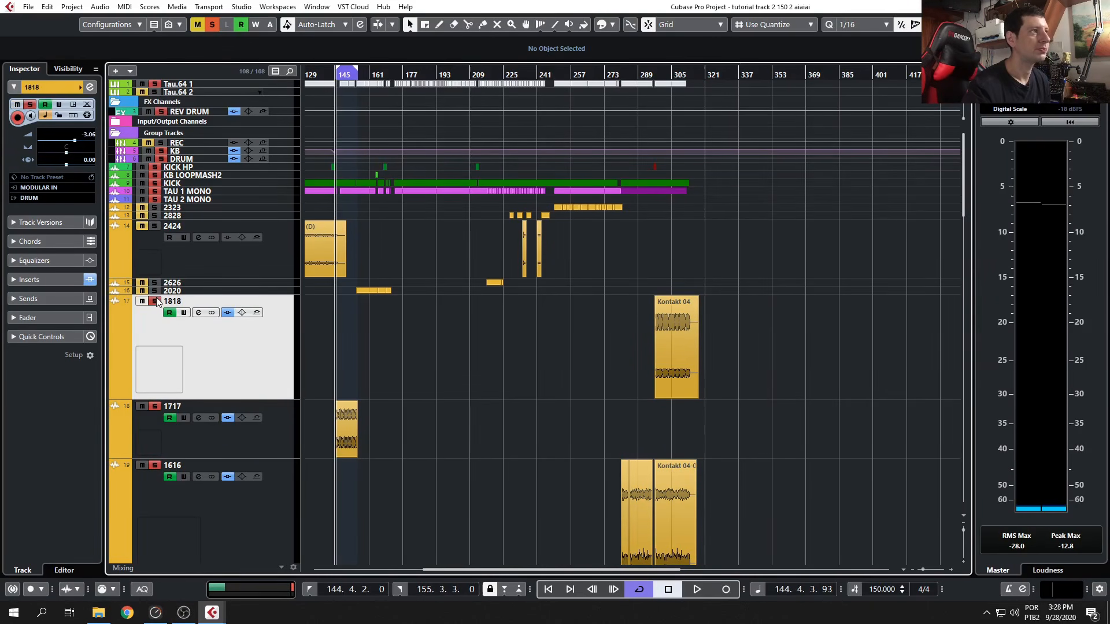
double_click(654, 72)
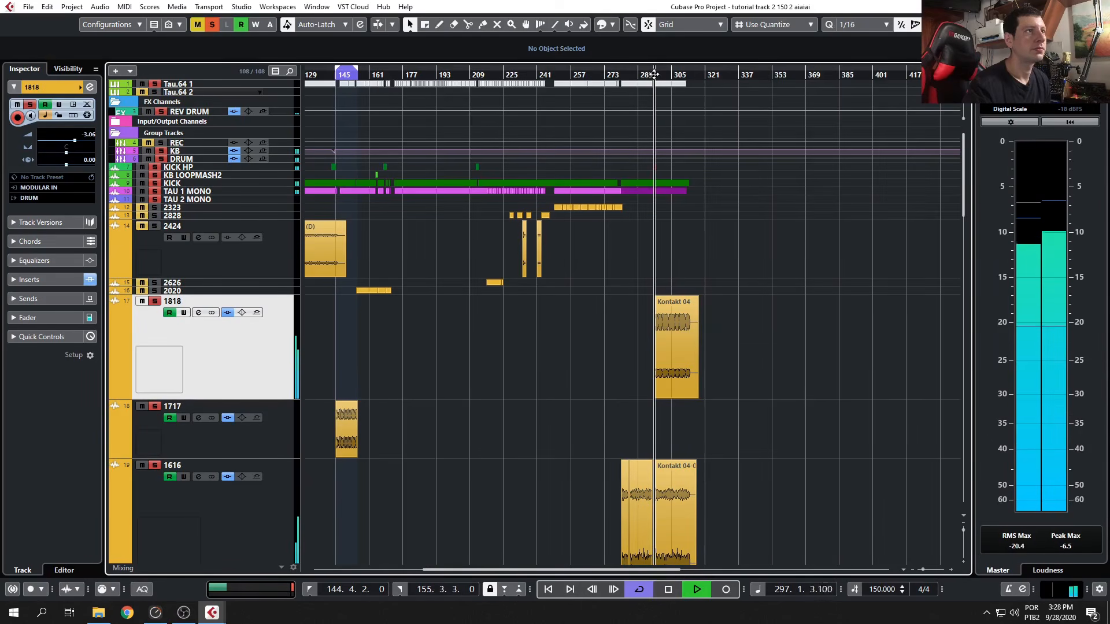
scroll(695, 430, "up", 8)
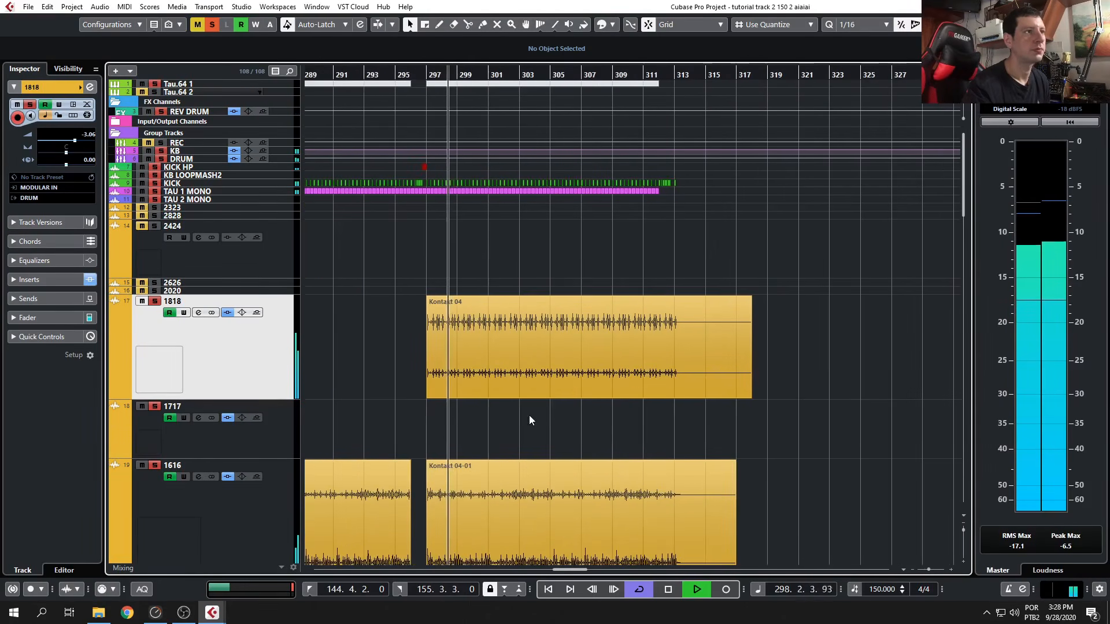
Open the channel settings of track 1818 and set its volume to -4.27 dB.
left_click(198, 313)
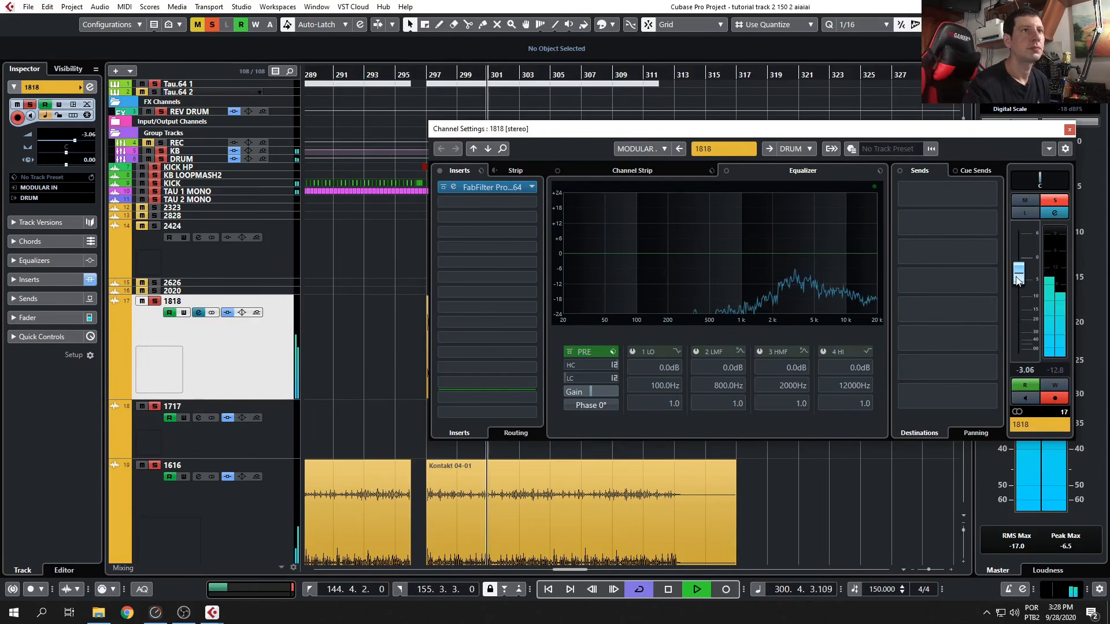
scroll(347, 342, "down", 10)
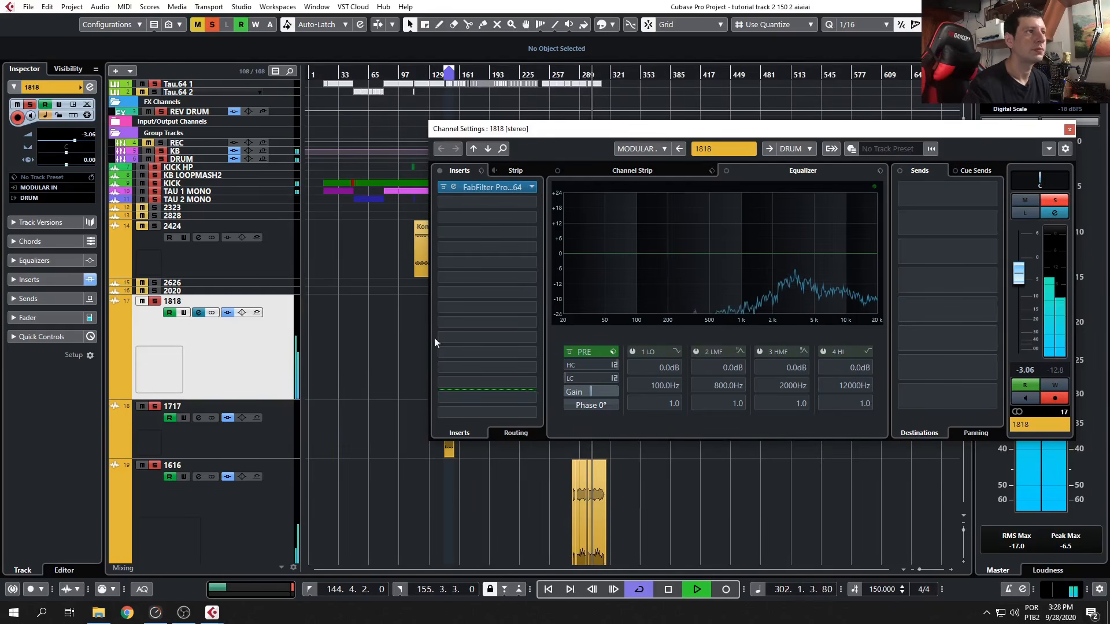
scroll(1028, 278, "down", 2)
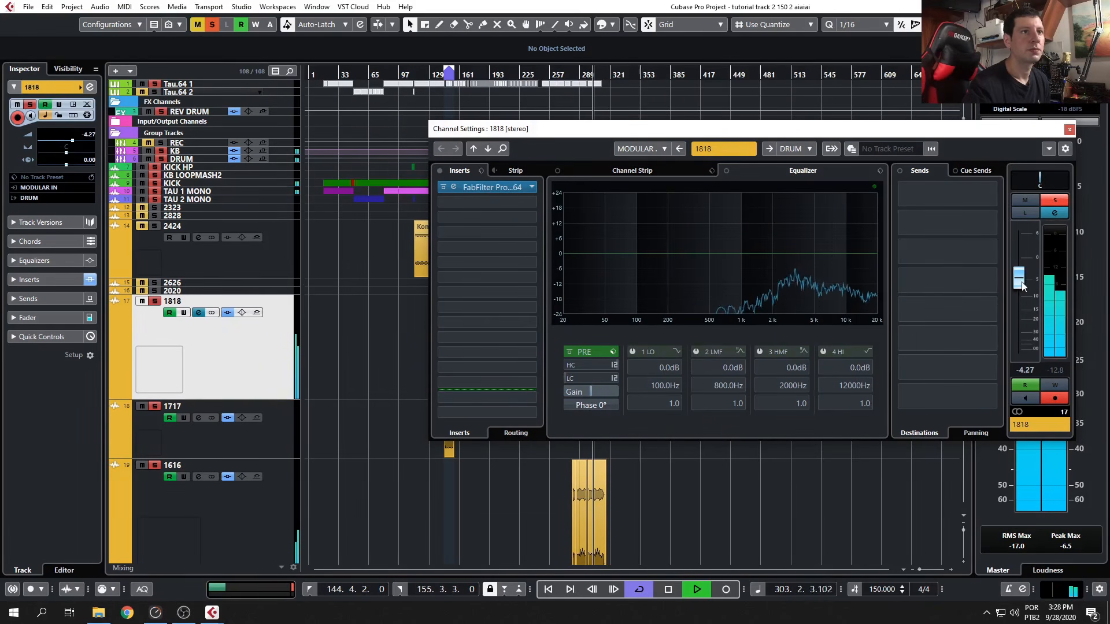
left_click_drag(718, 132, 495, 99)
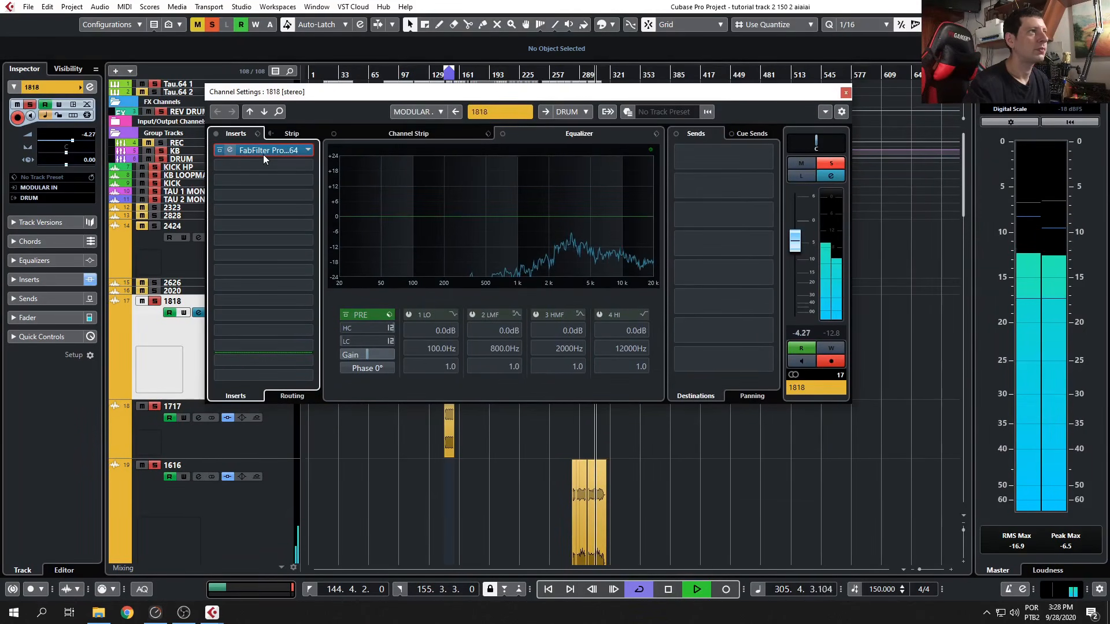
Examine the low-cut curve in FabFilter Pro-Q 2 on track 1818 with playback stopped, and close both the EQ and channel settings.
left_click_drag(0, 162, 987, 187)
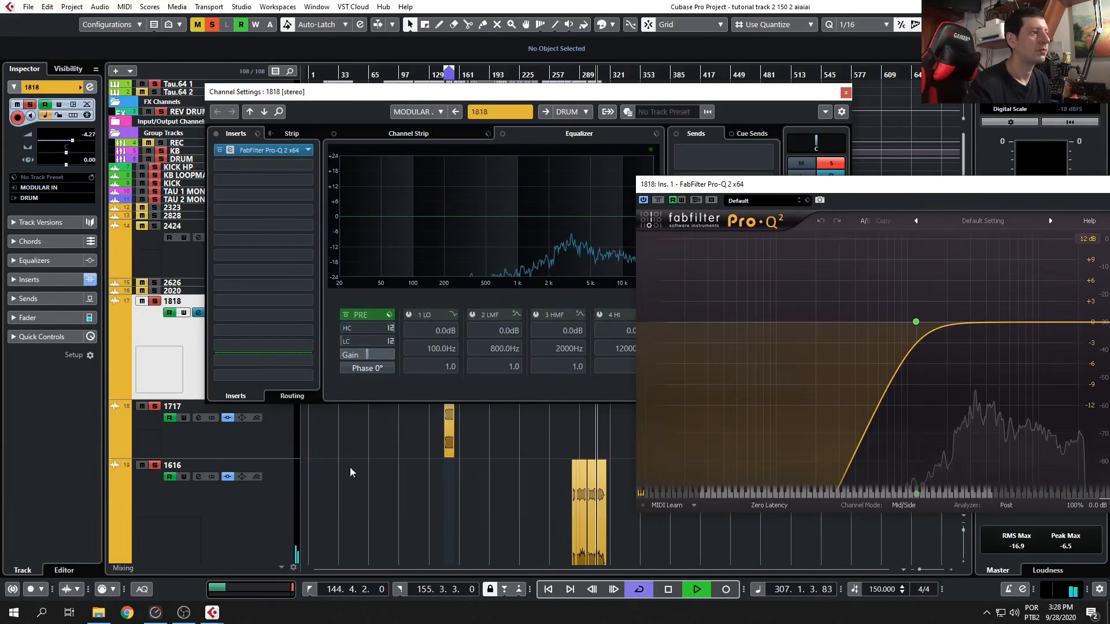
left_click(497, 522)
key("space")
left_click(184, 613)
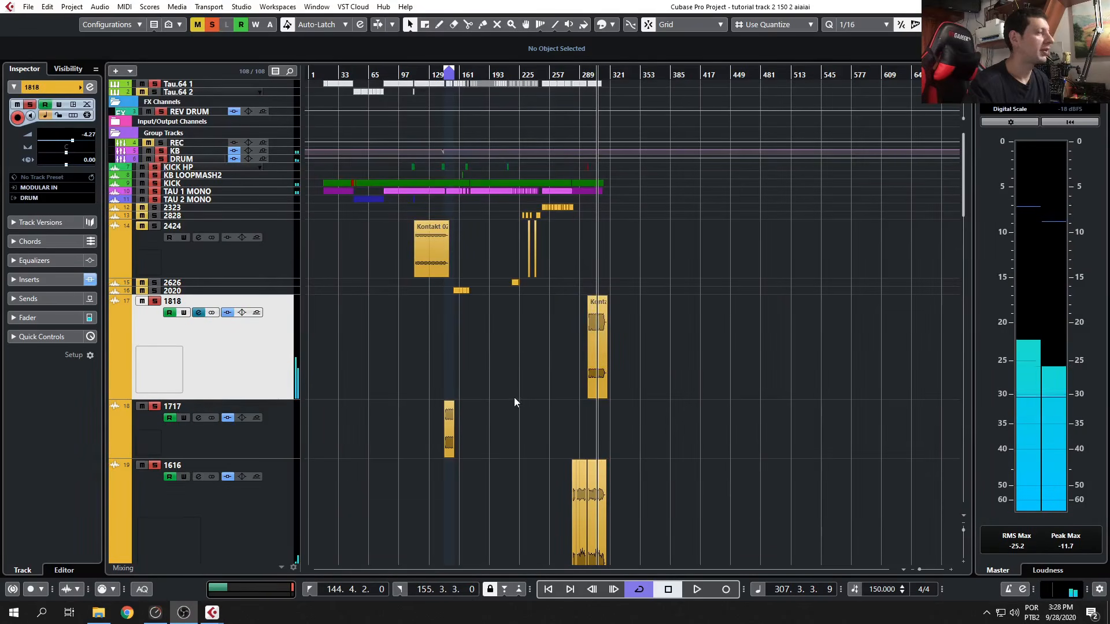
left_click(505, 427)
mouse_move(802, 196)
left_mouse_down()
mouse_move(324, 263)
mouse_move(413, 186)
mouse_move(424, 189)
left_mouse_up()
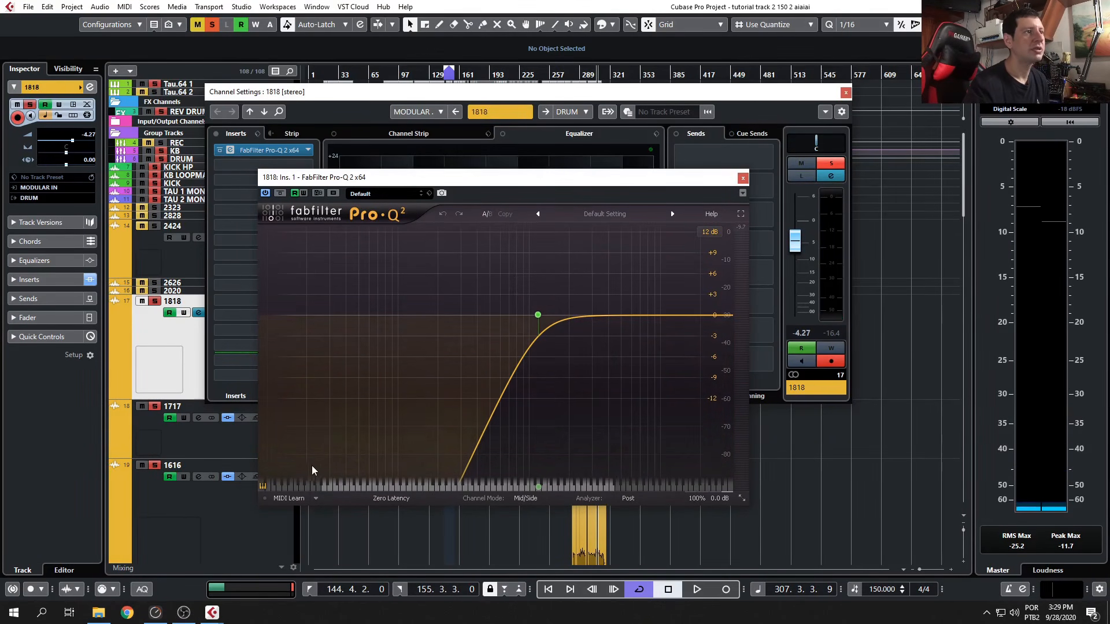
left_click_drag(601, 185, 400, 205)
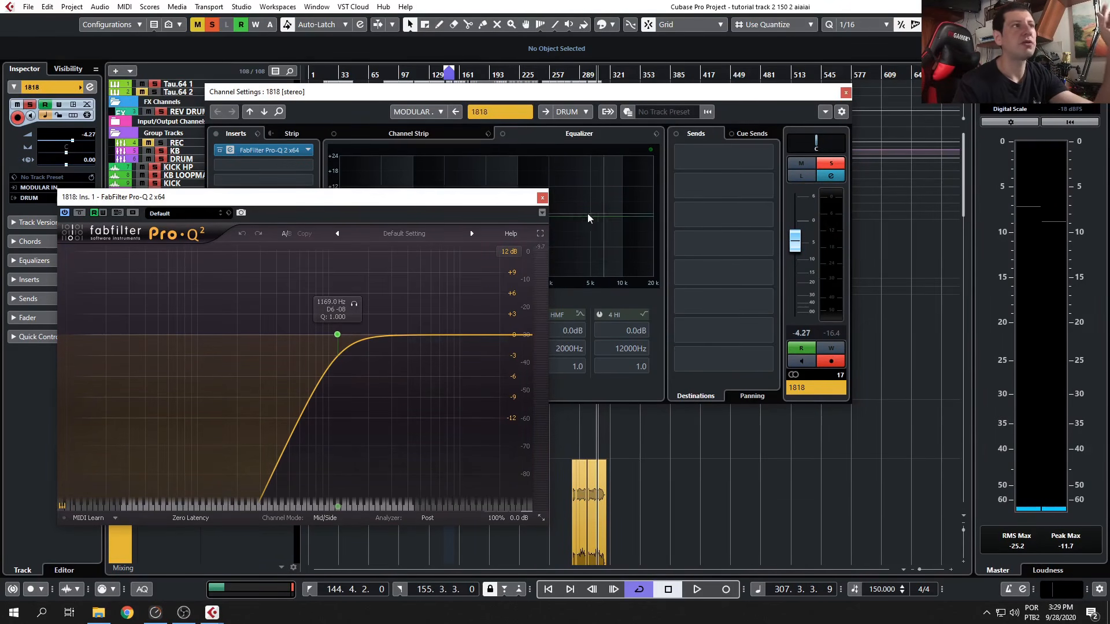
left_click(542, 198)
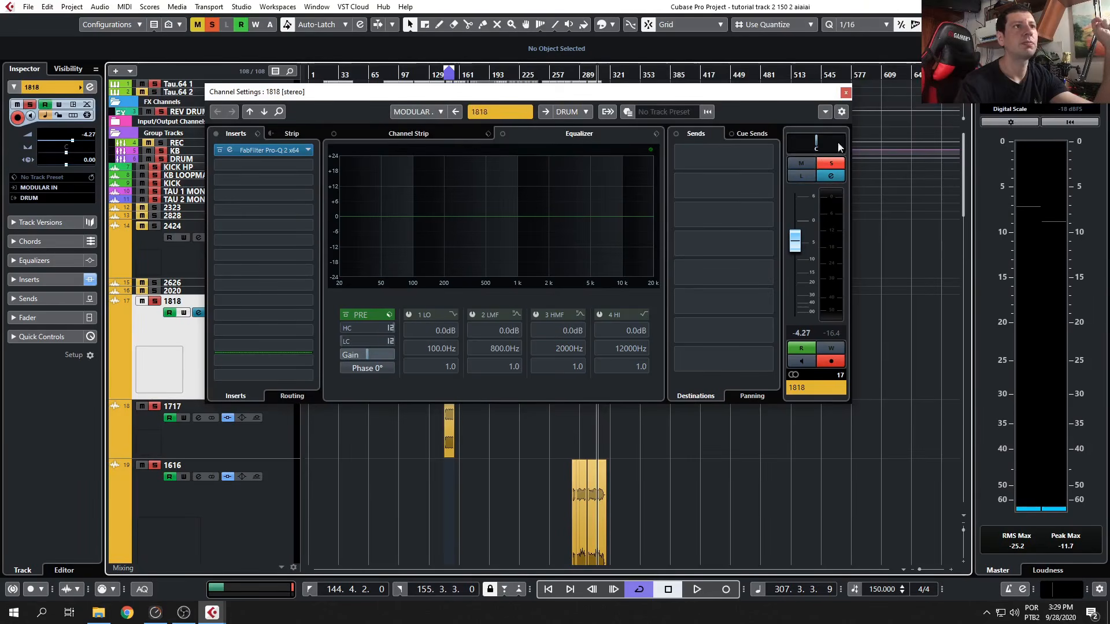
left_click(847, 92)
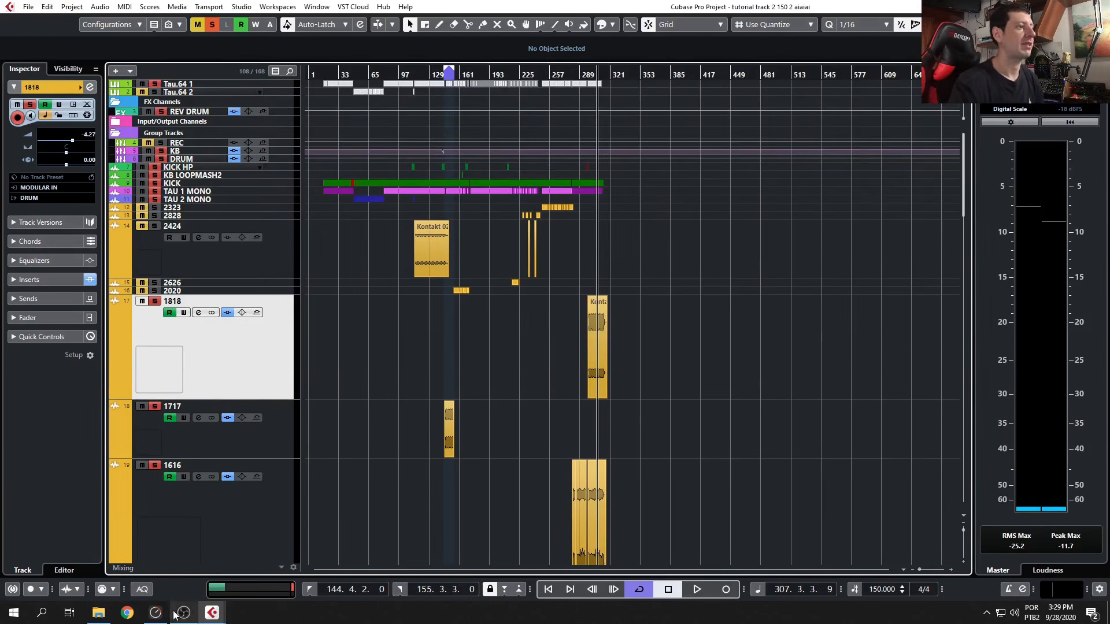
Play the rest of the Kontakt 04 loop on track 1818 from about bar 307, and stop at its end.
key("space")
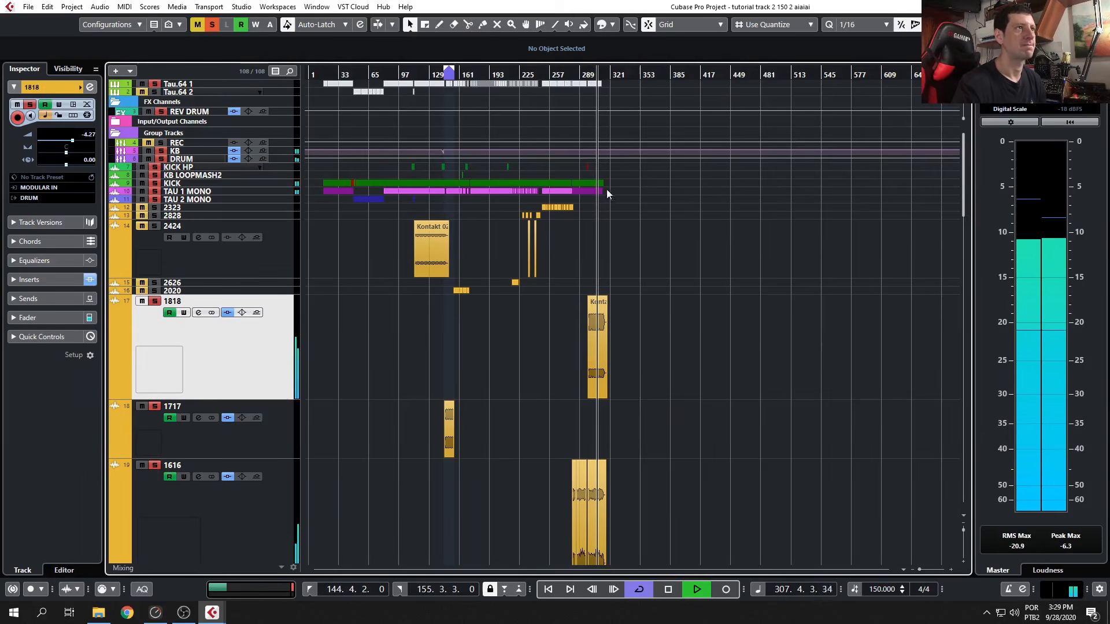
scroll(585, 335, "up", 5)
scroll(636, 333, "down", 4)
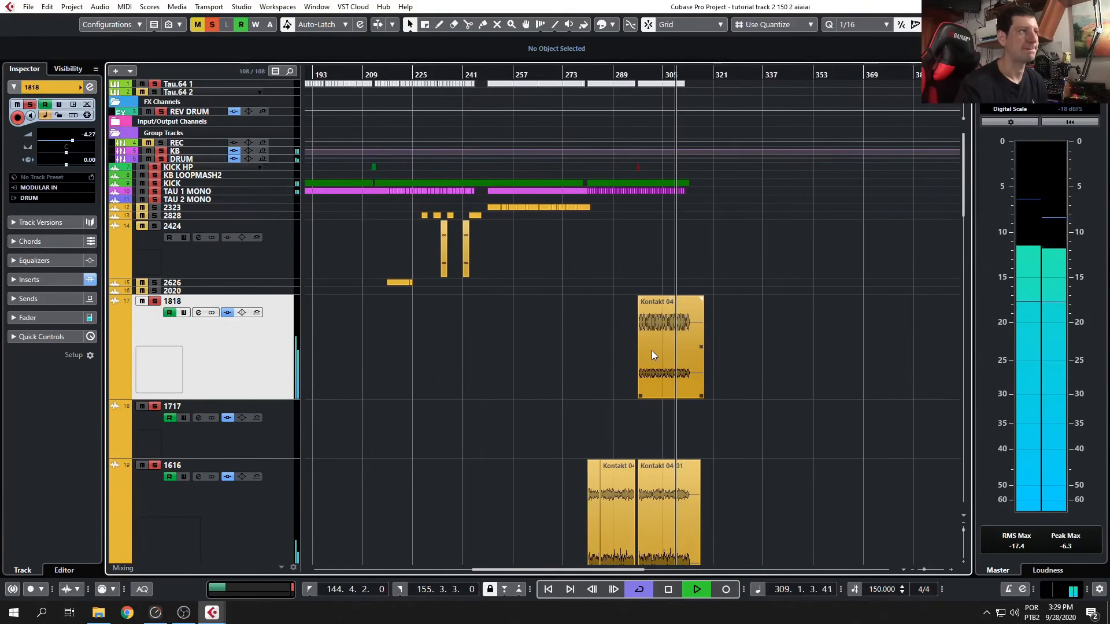
scroll(647, 357, "down", 4)
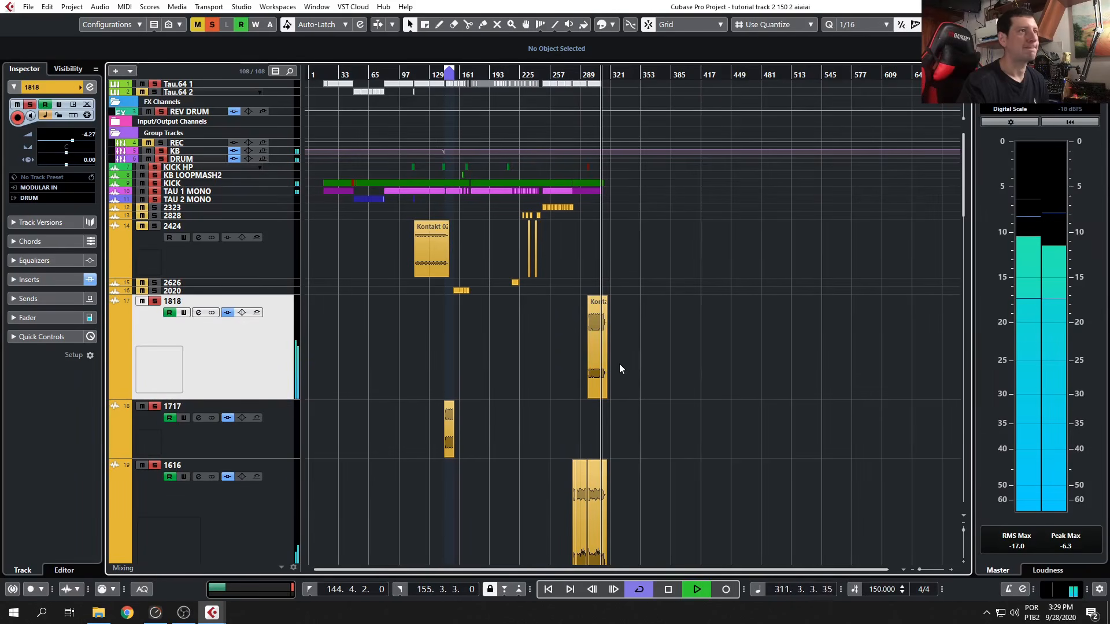
key("space")
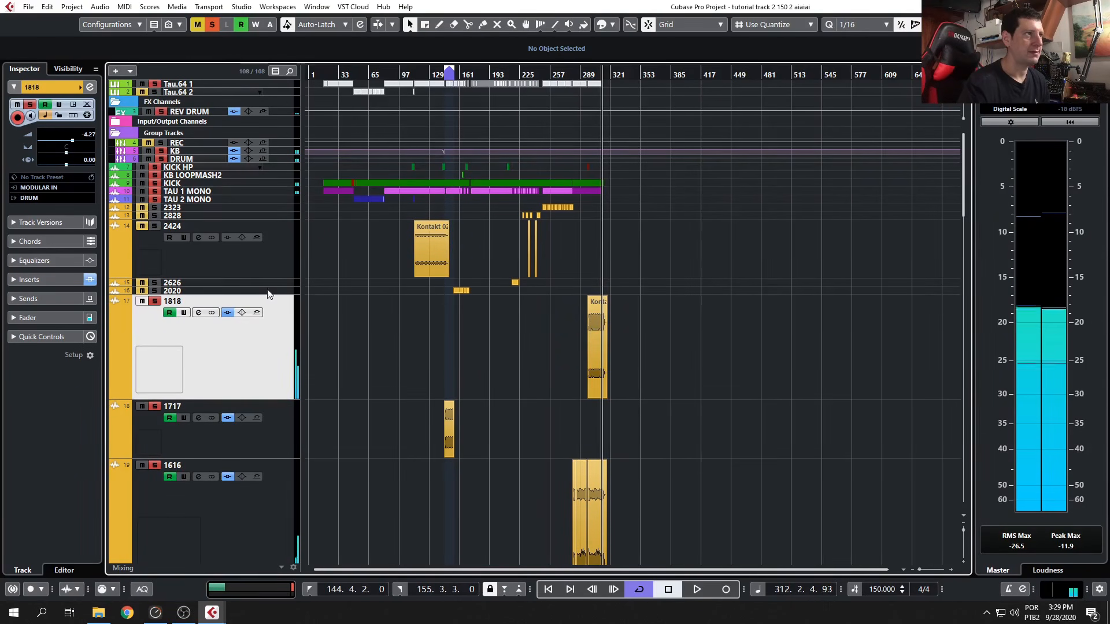
Select and solo track 2020, and play its StylusRMX 01 (D) loop from near its beginning.
left_click(231, 290)
scroll(404, 405, "up", 6)
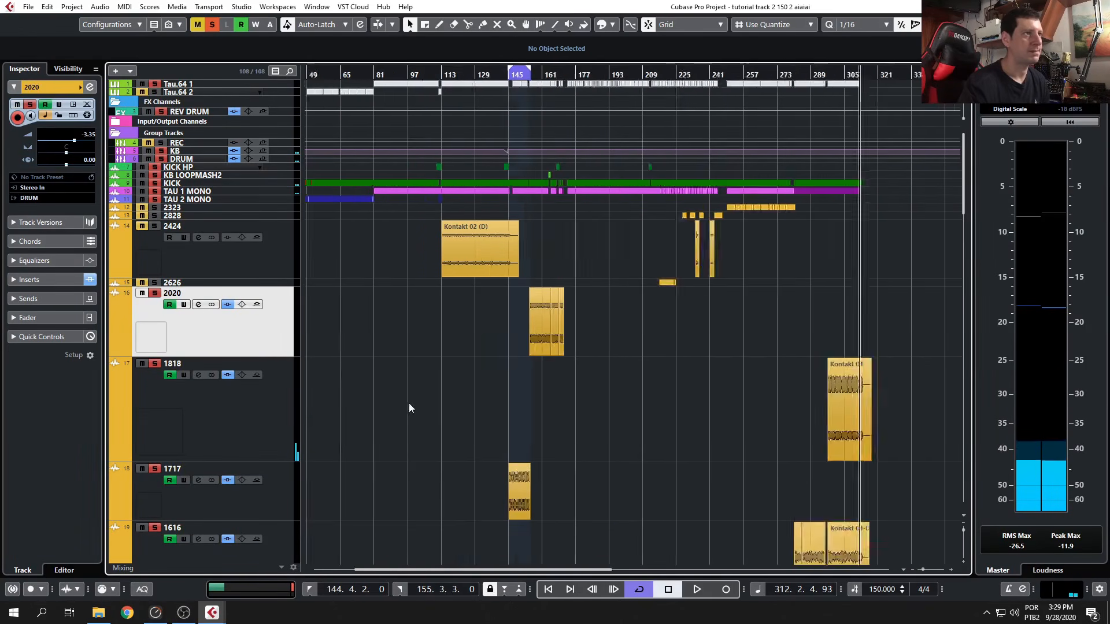
left_click(618, 71)
key("space")
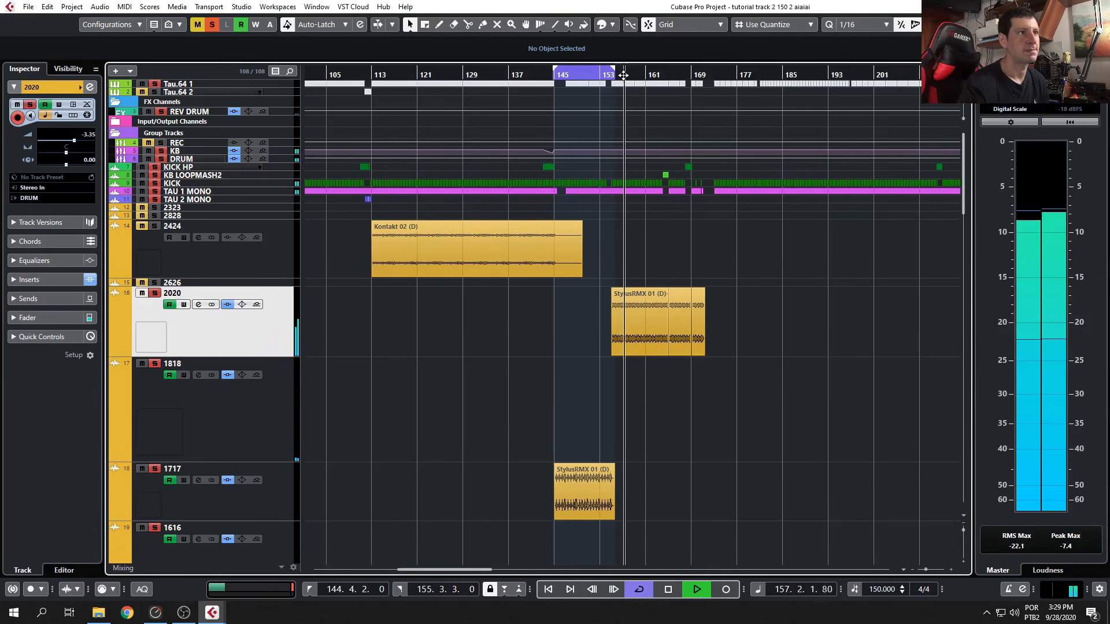
Shorten the cycle range to end at 152.4.3.0, and audition the StylusRMX 01 (D) clip on its own with the Play tool.
left_click_drag(611, 74, 598, 74)
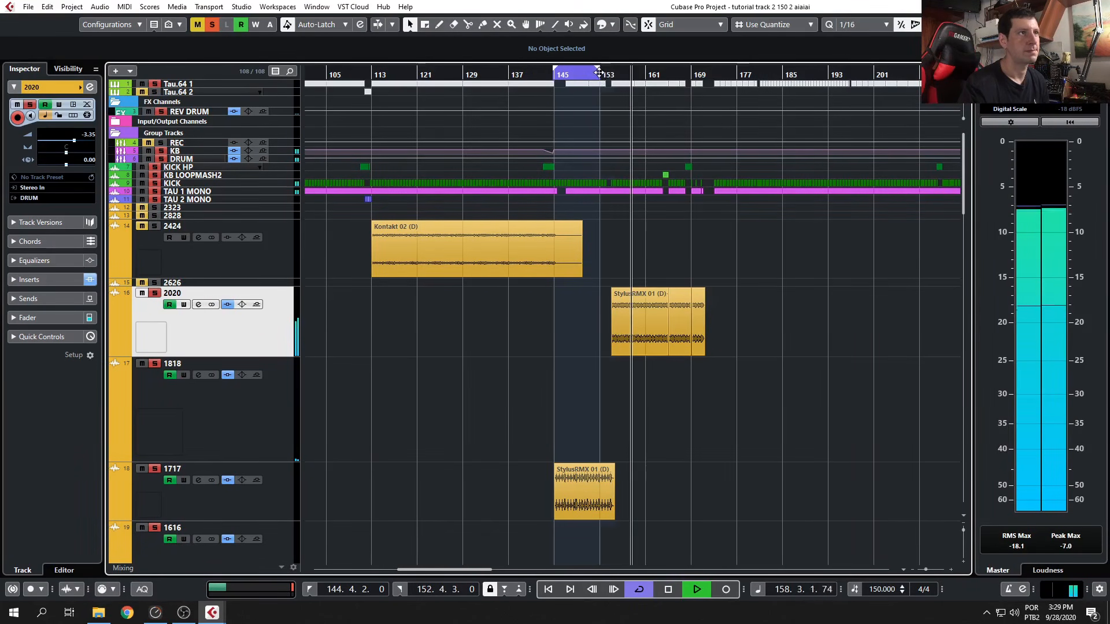
key("space")
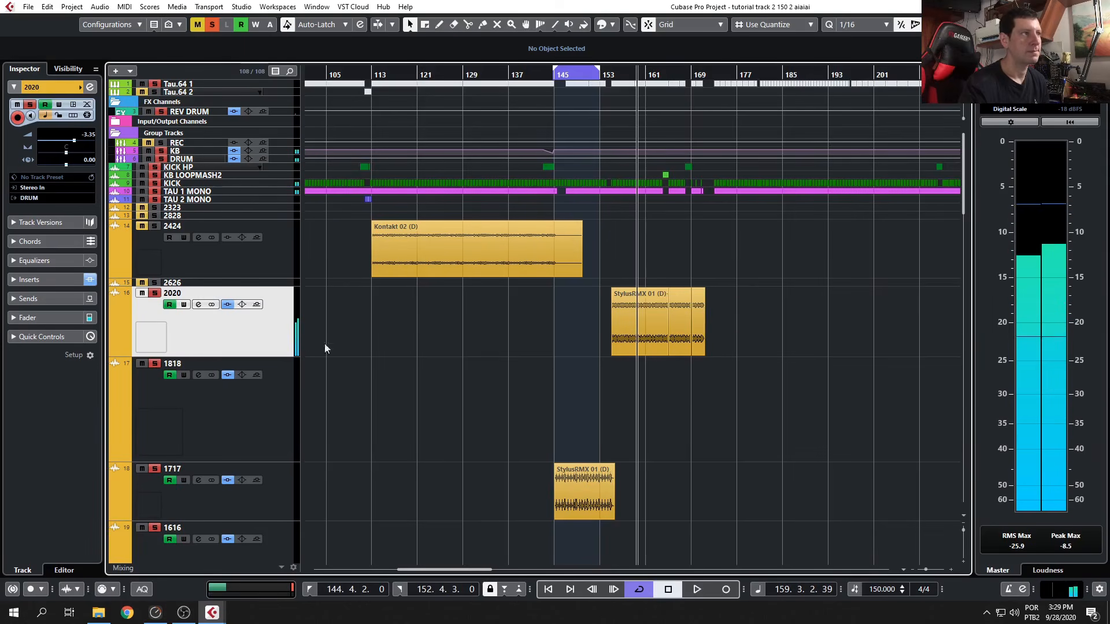
key("9")
left_click(625, 312)
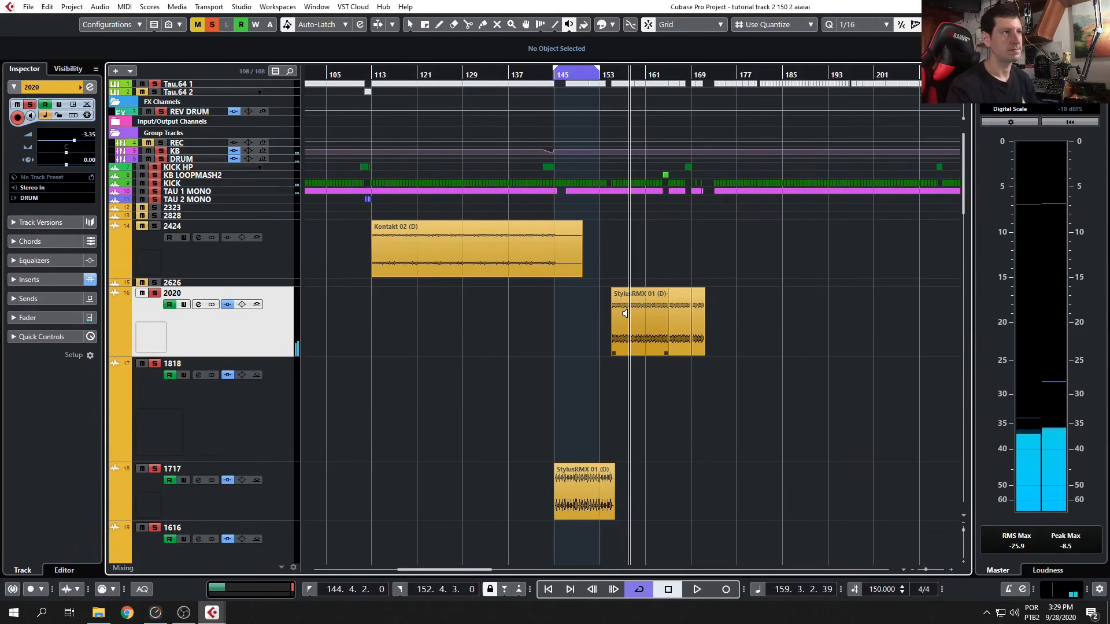
Move track 2020 down the track list to sit between tracks 2727 and HIHATCLSD1 (D).
scroll(625, 313, "down", 15)
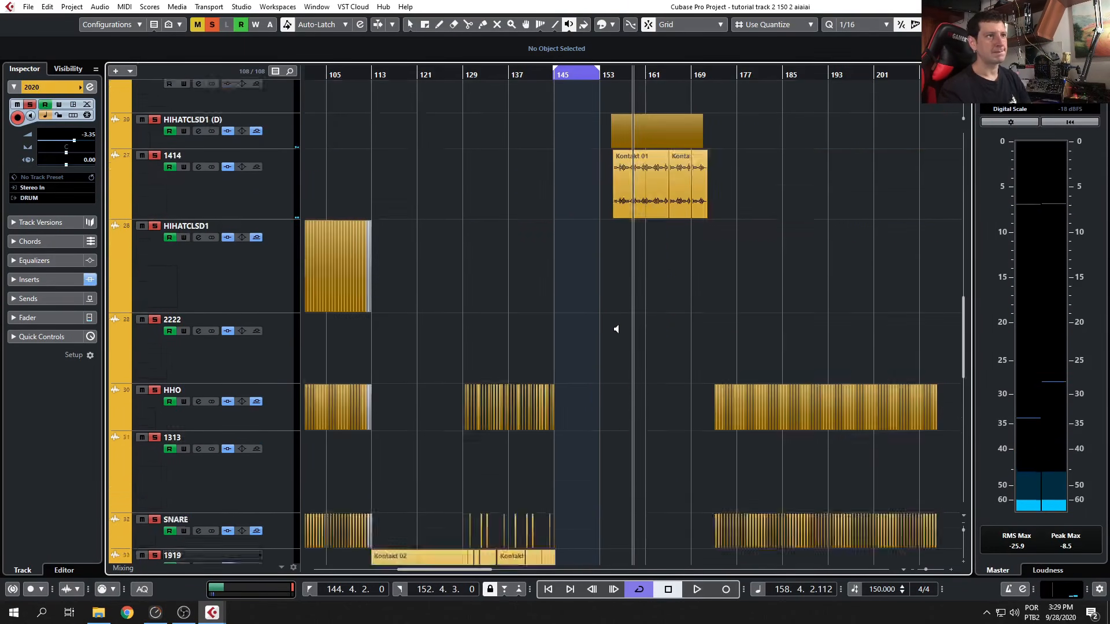
scroll(617, 339, "up", 6)
scroll(617, 339, "up", 8)
left_click_drag(271, 345, 230, 487)
scroll(260, 491, "down", 3)
scroll(272, 250, "down", 5)
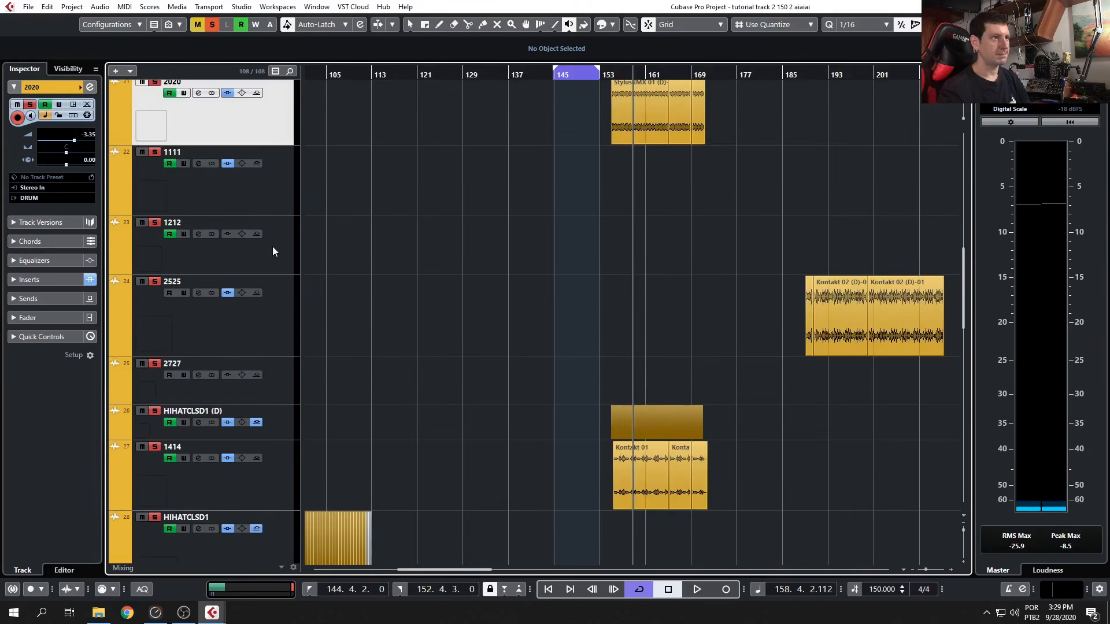
left_click_drag(253, 396, 255, 400)
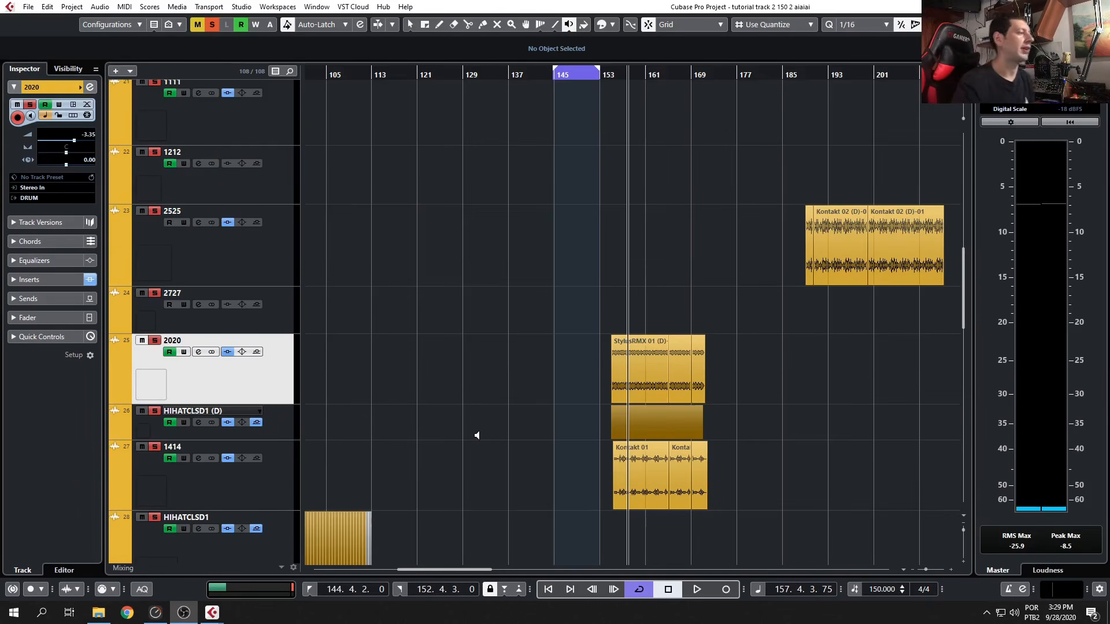
Open the channel settings of track 2020 and examine the low-cut and high-frequency bands in its FabFilter Pro-Q 2.
scroll(477, 435, "down", 10)
scroll(519, 437, "up", 9)
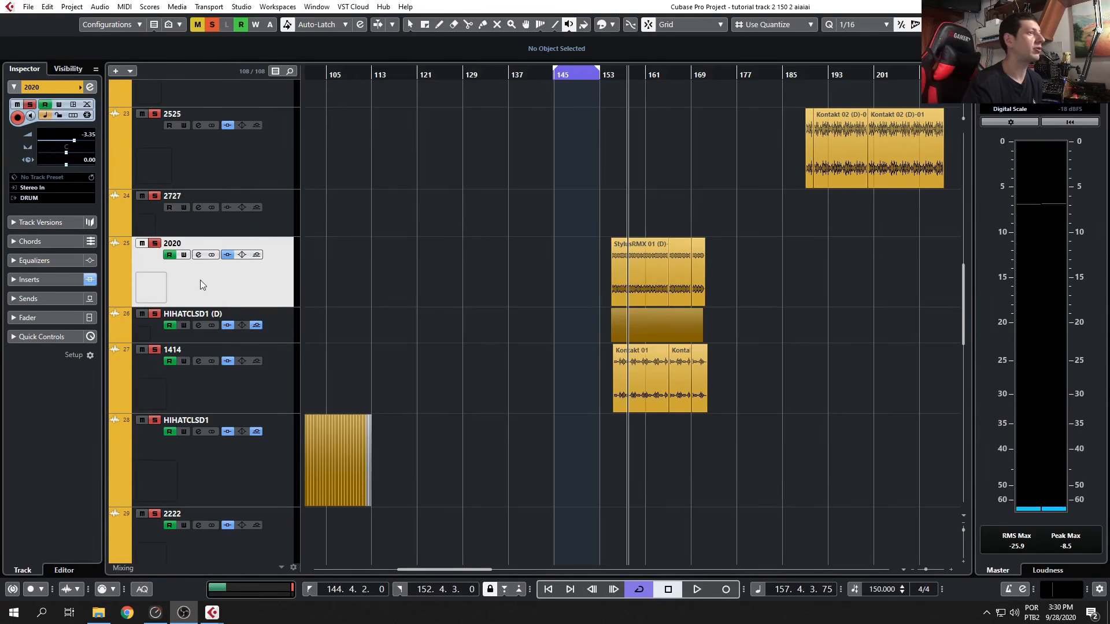
left_click(199, 255)
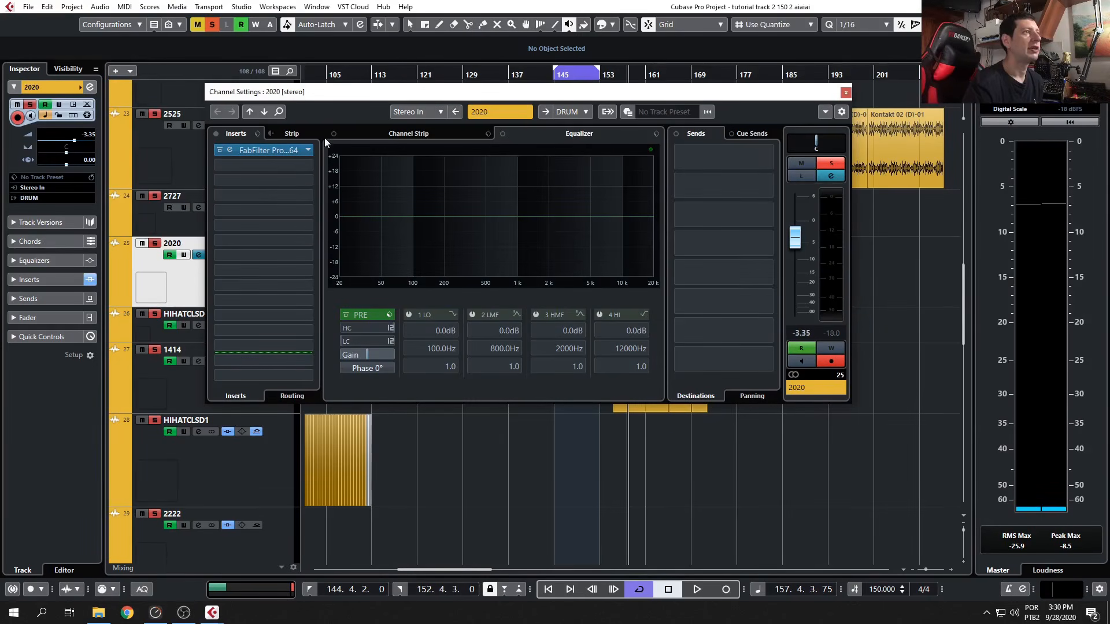
left_click_drag(352, 96, 91, 10)
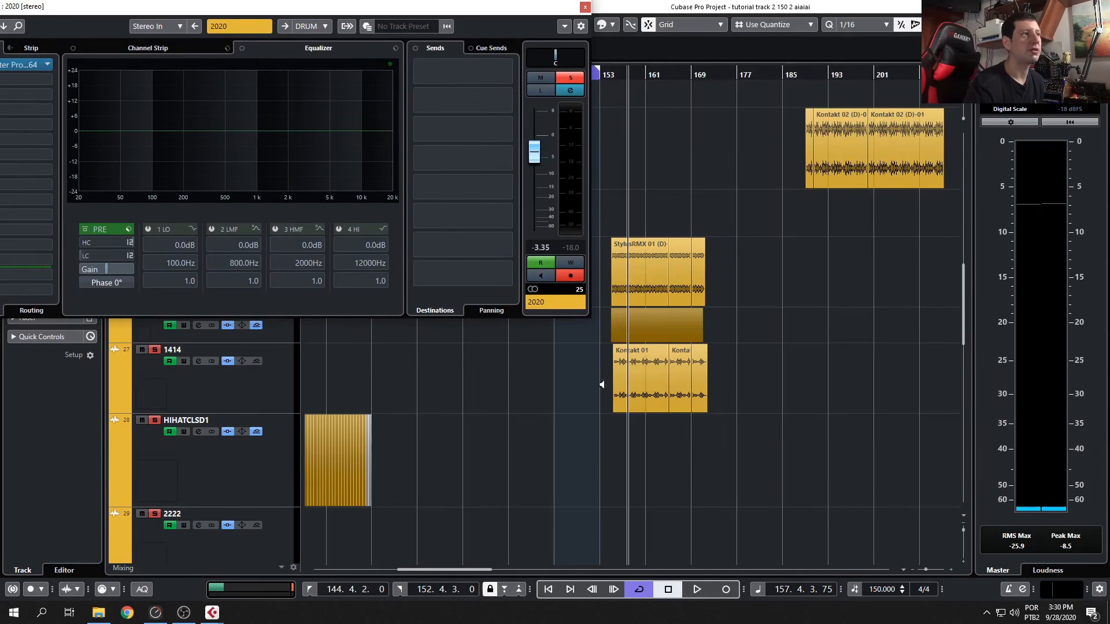
left_click_drag(342, 11, 392, 6)
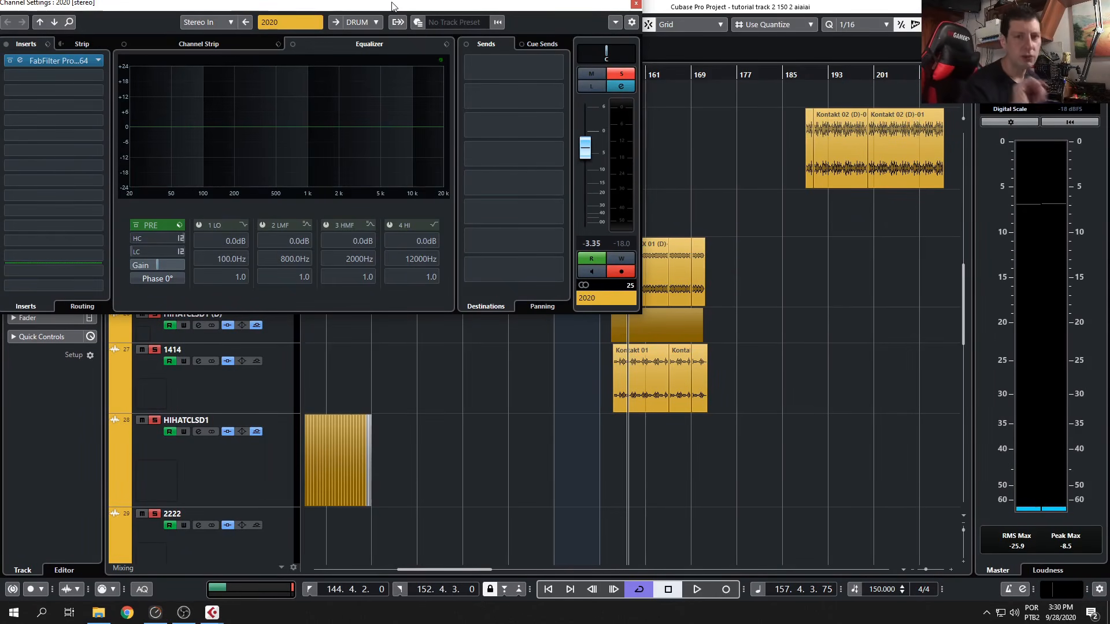
left_click_drag(168, 3, 178, 15)
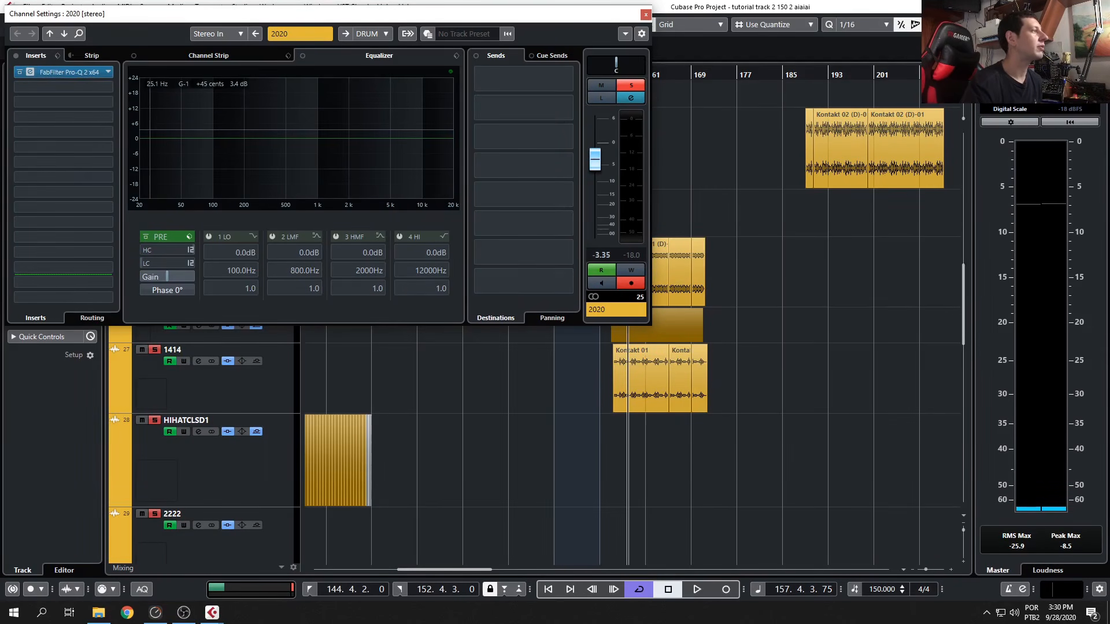
left_click_drag(0, 250, 368, 204)
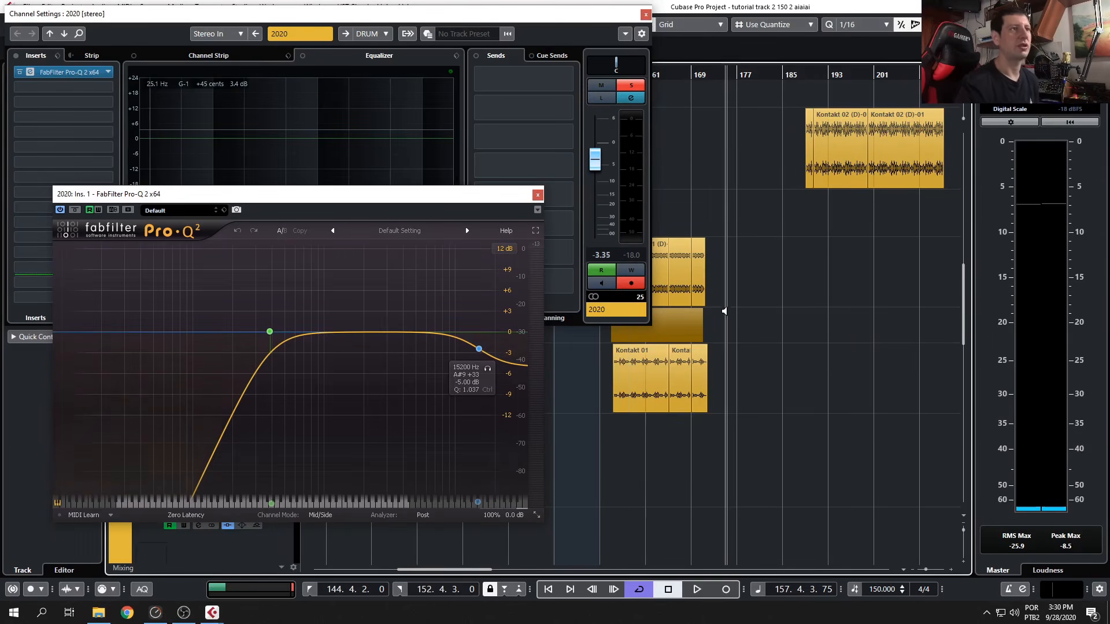
left_click_drag(576, 18, 541, 12)
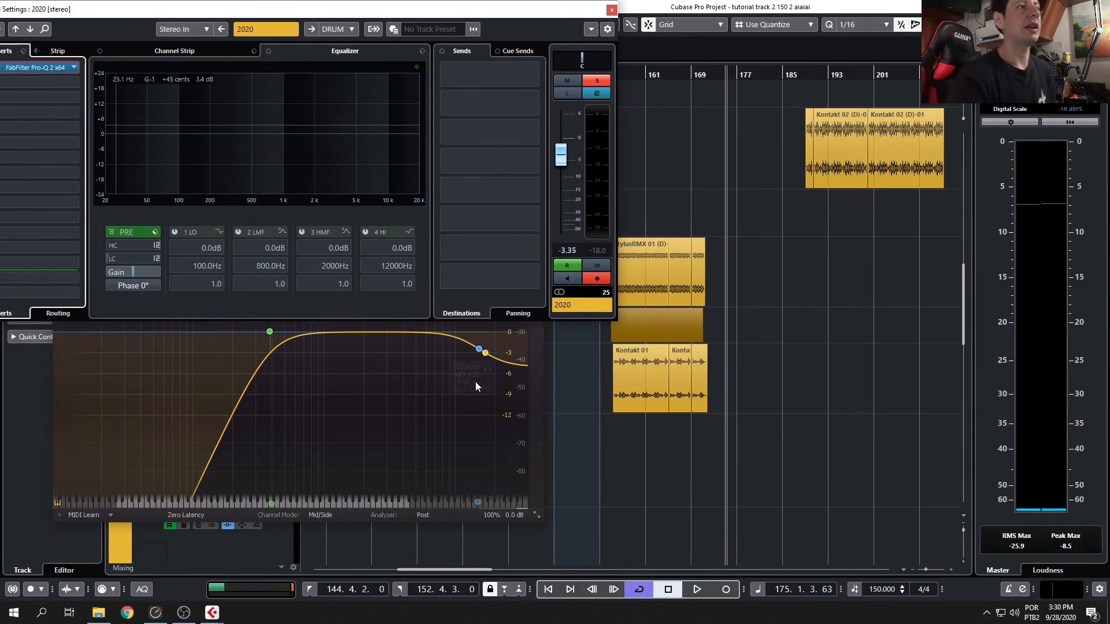
left_click(398, 459)
left_click(184, 614)
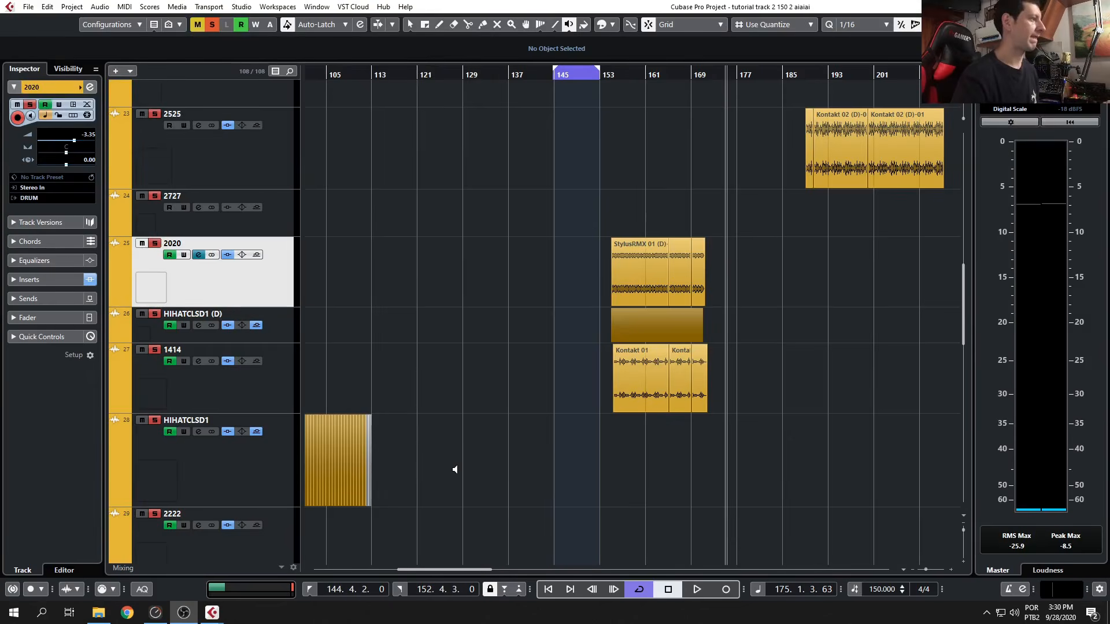
Position the playhead at about bar 154 and play the StylusRMX 01 (D) loop of track 2020 with its Pro-Q 2 open.
left_click(607, 78)
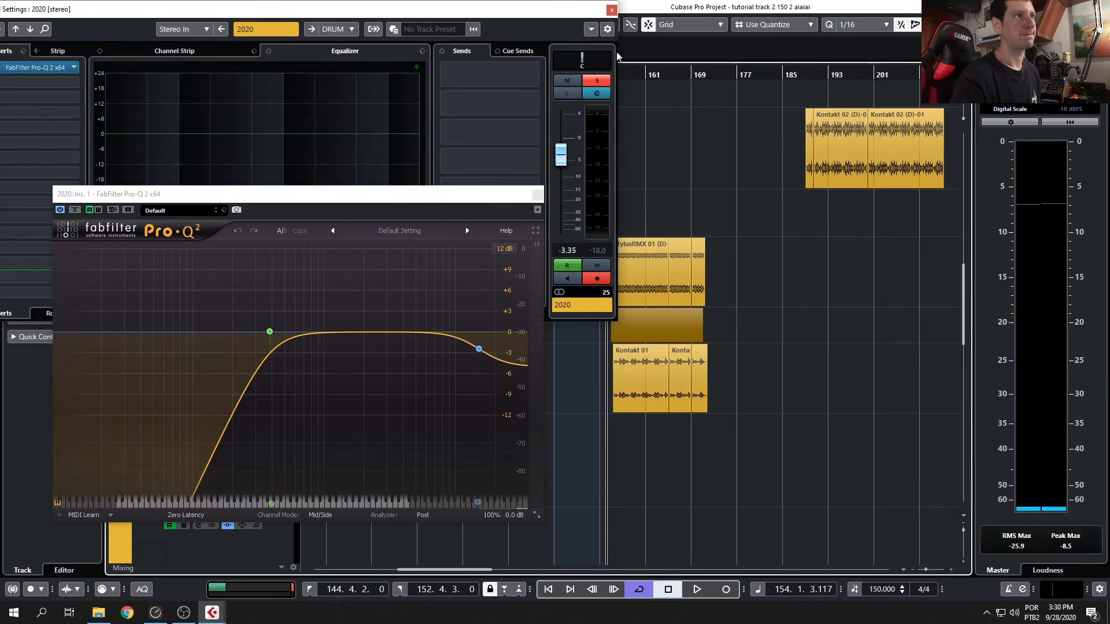
left_click(620, 68)
left_click_drag(621, 71, 612, 73)
key("space")
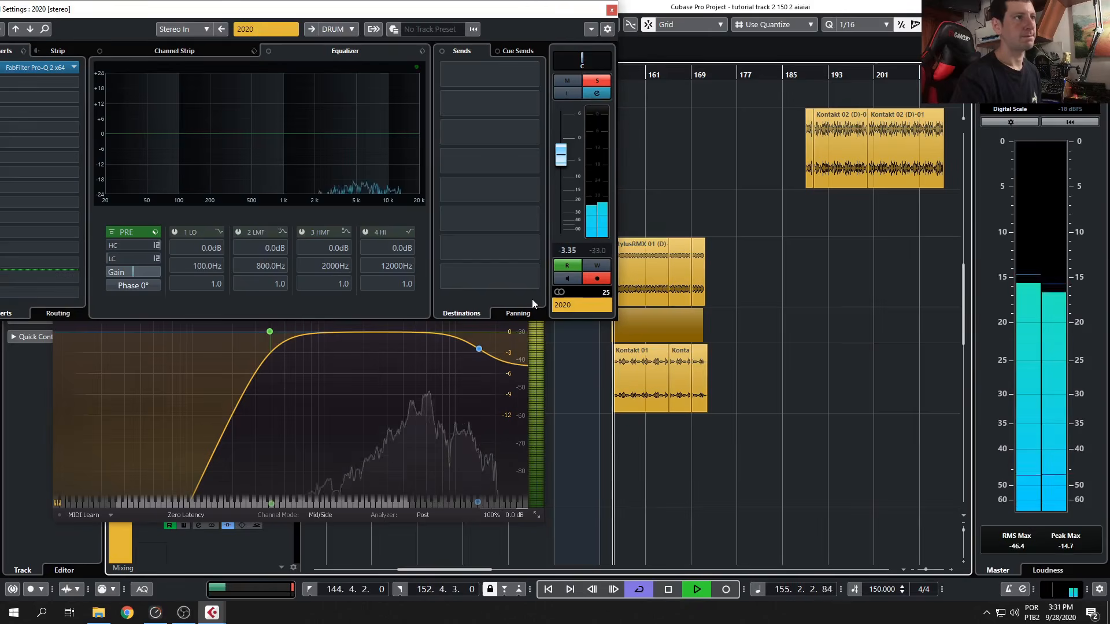
Compare the sound of track 2020 with the 15200 Hz high-shelf band of Pro-Q 2 bypassed and enabled, leave it enabled, and stop playback.
left_click(479, 349)
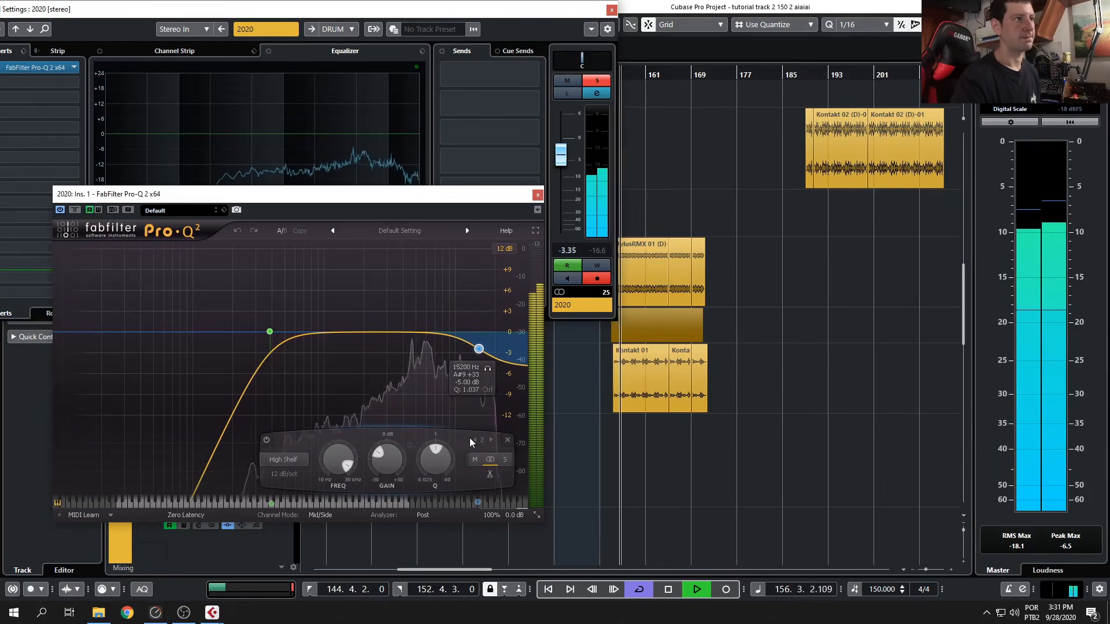
left_click(266, 441)
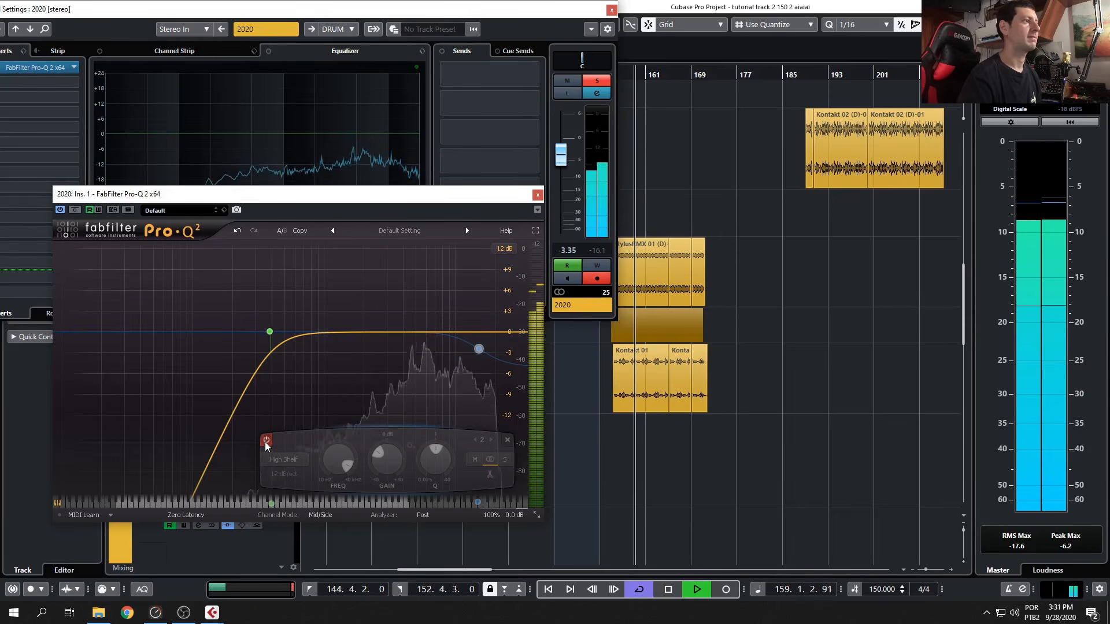
left_click(267, 442)
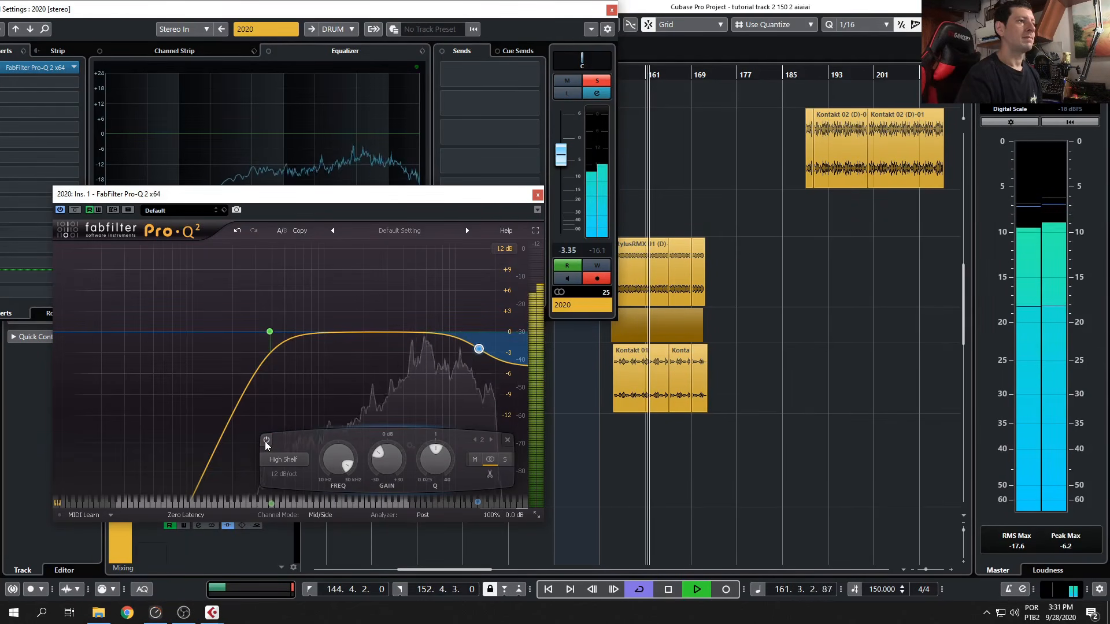
left_click(266, 441)
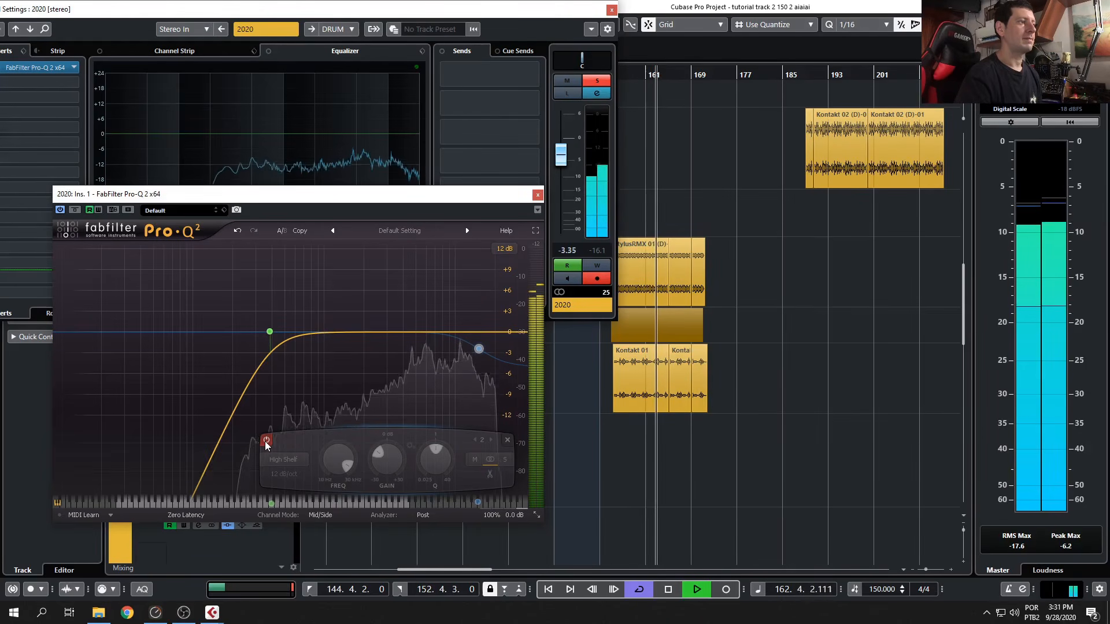
left_click(267, 442)
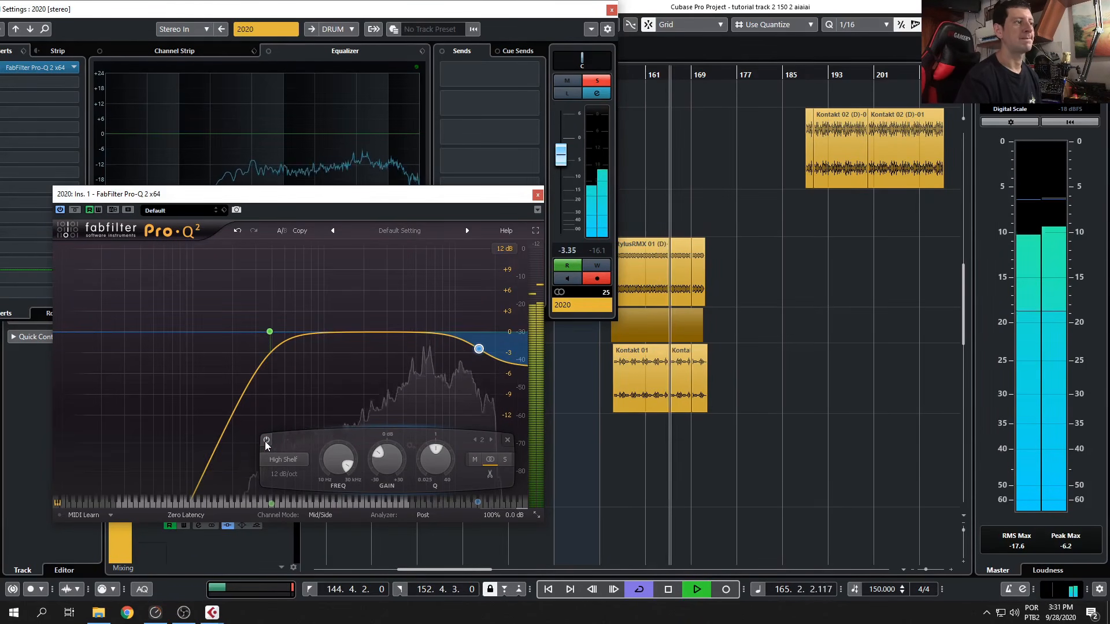
left_click(266, 442)
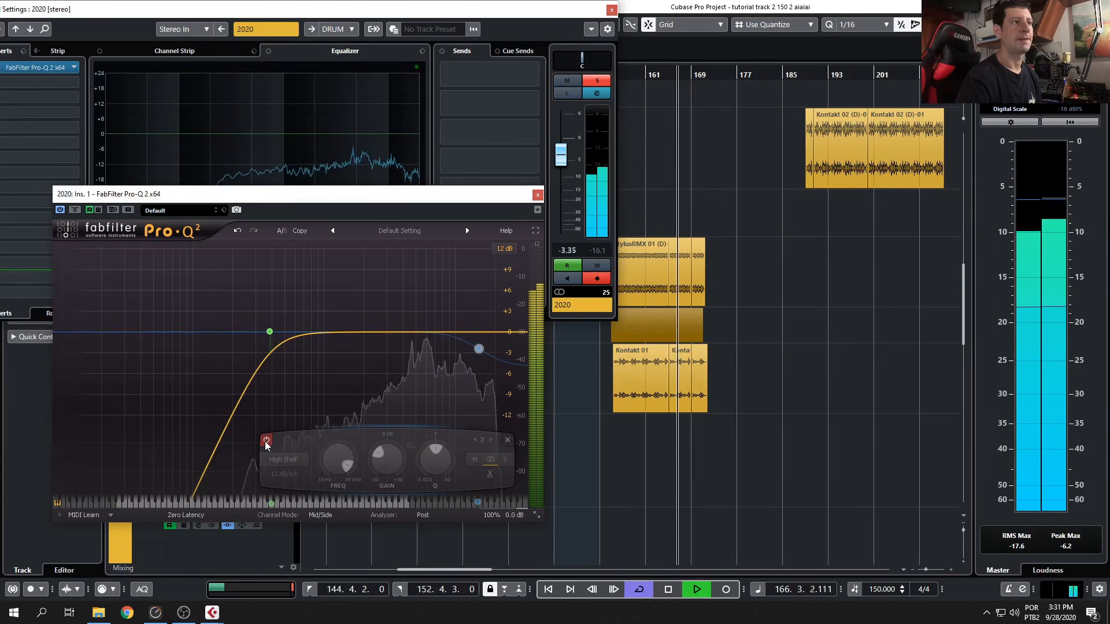
left_click(266, 442)
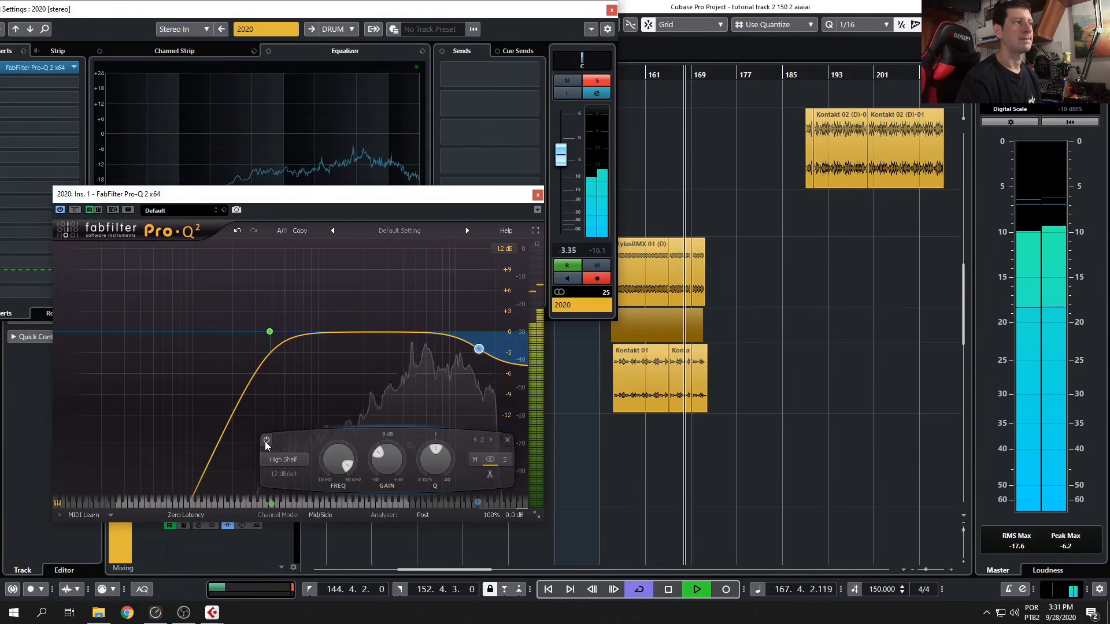
left_click(266, 442)
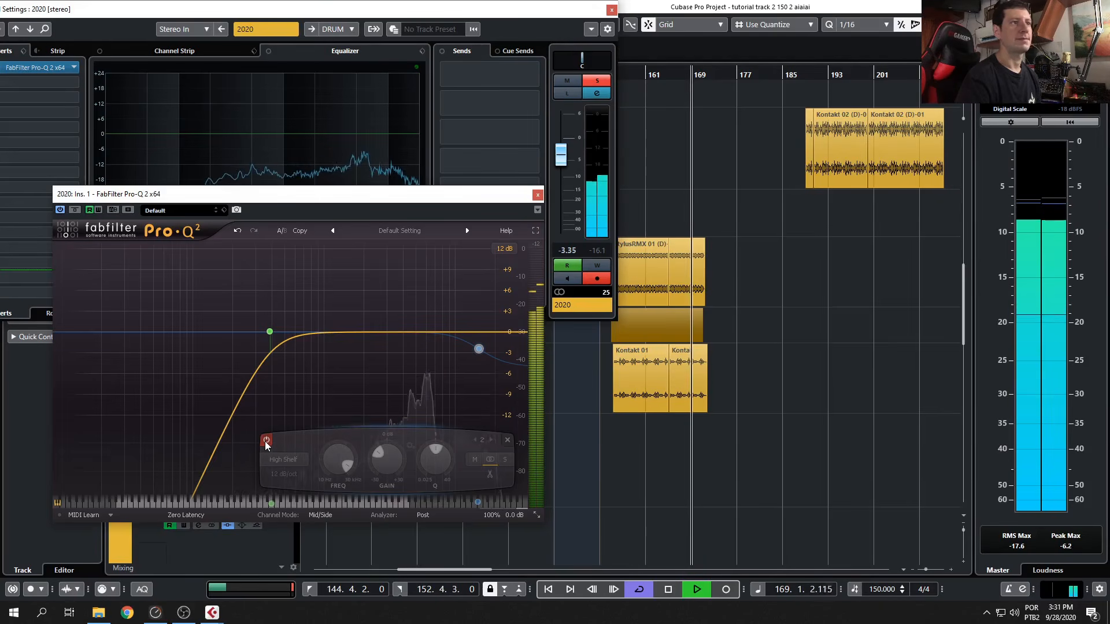
left_click(267, 442)
key("space")
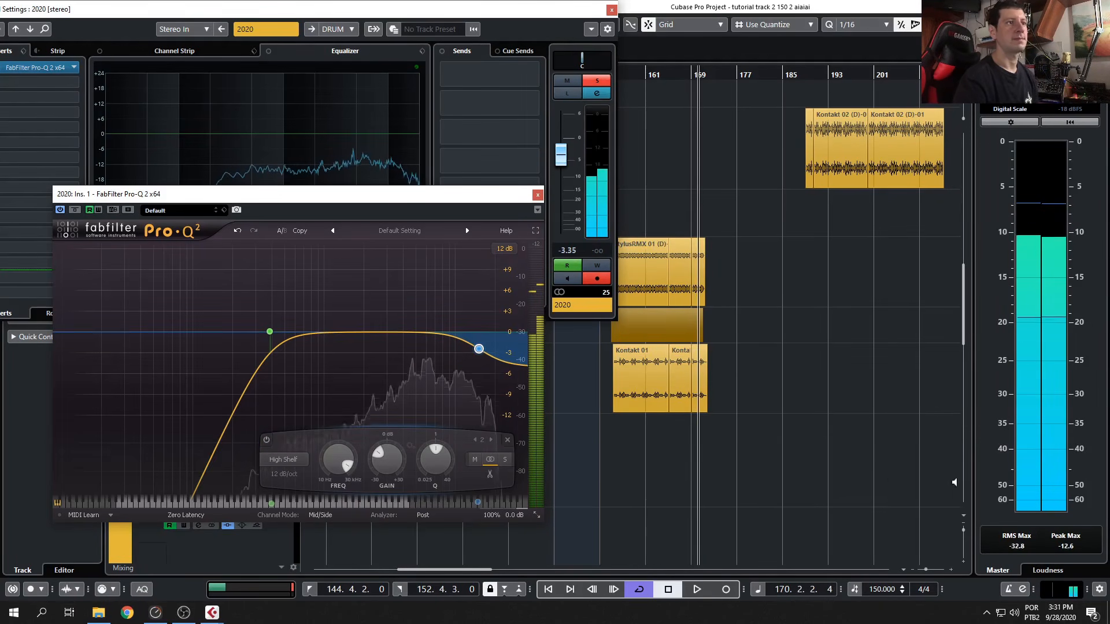
Close the Pro-Q 2 window and the channel settings of track 2020, and show the whole arrangement from the first tracks.
left_click(838, 518)
left_click(186, 613)
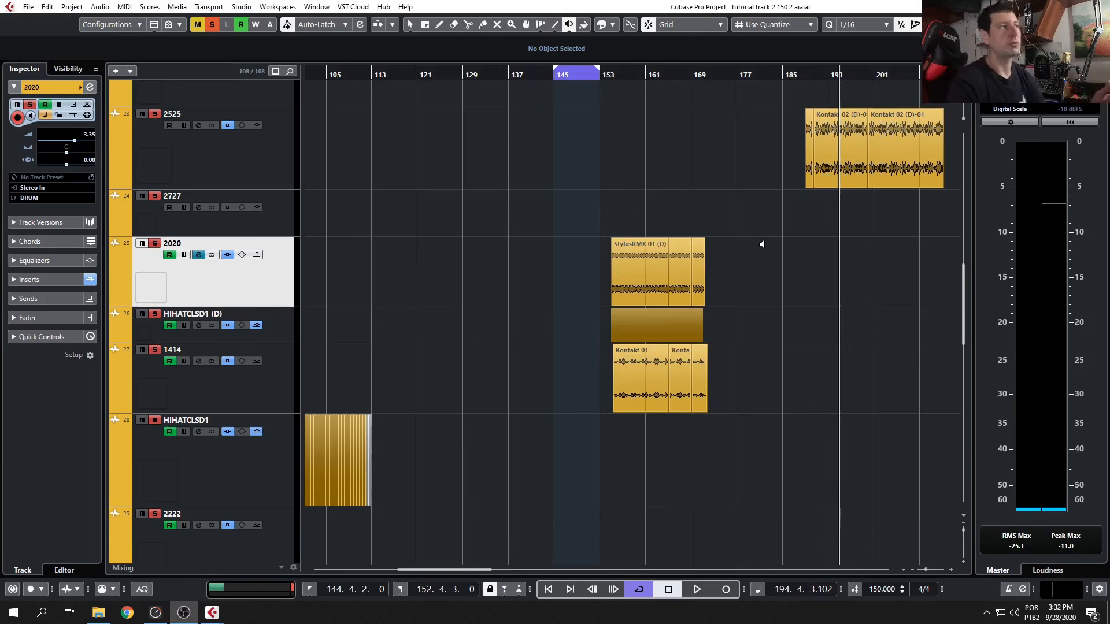
scroll(792, 243, "up", 3)
scroll(691, 343, "up", 10)
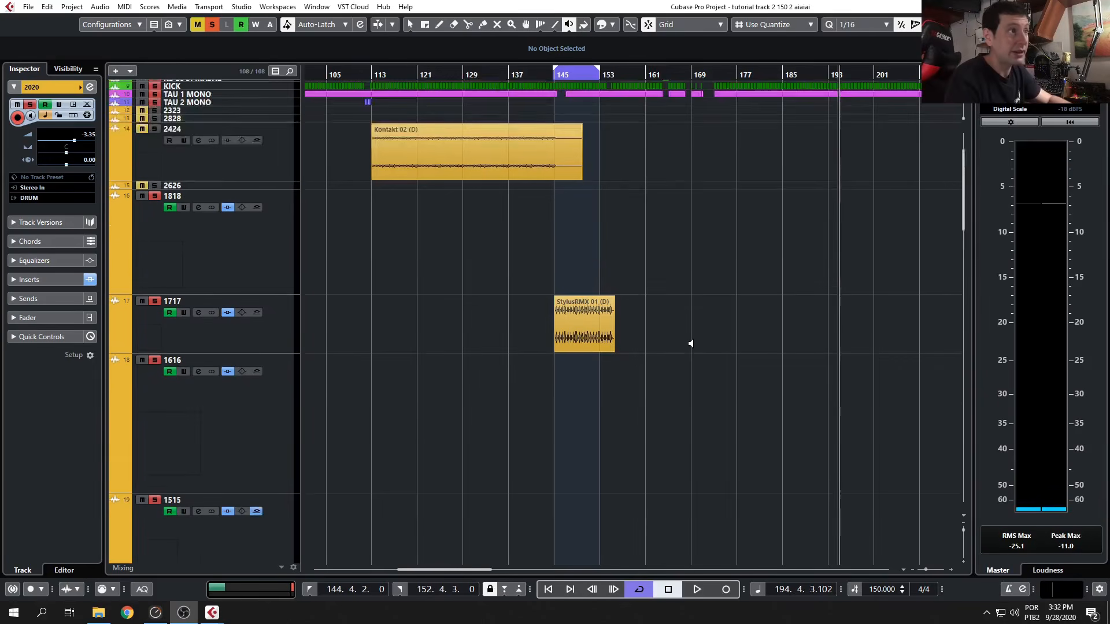
left_click(697, 355)
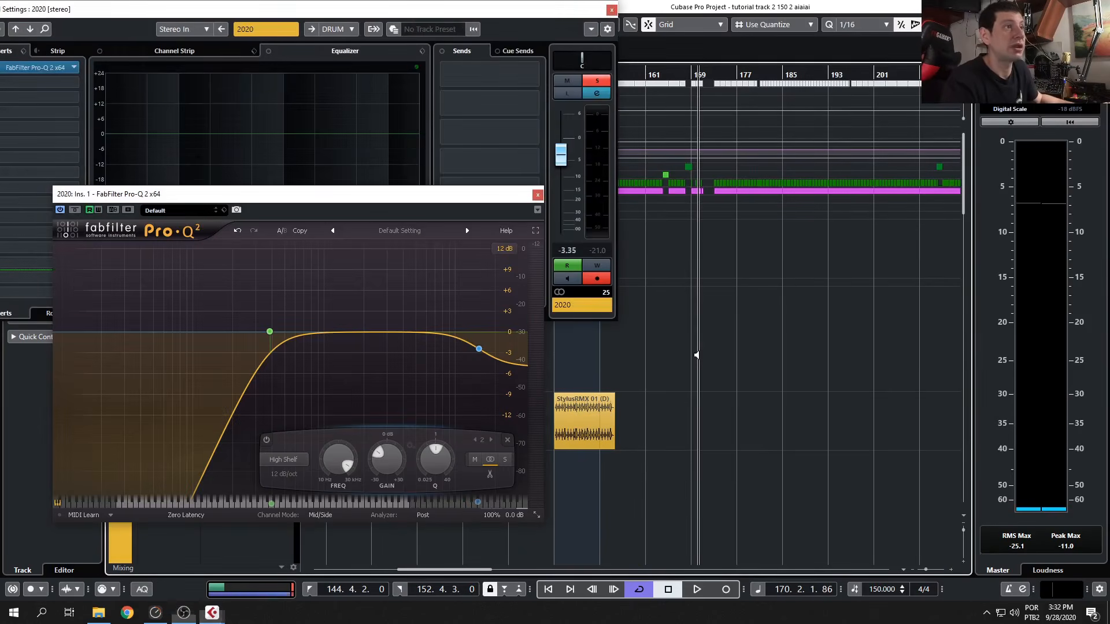
key("g")
key("g")
left_click(538, 194)
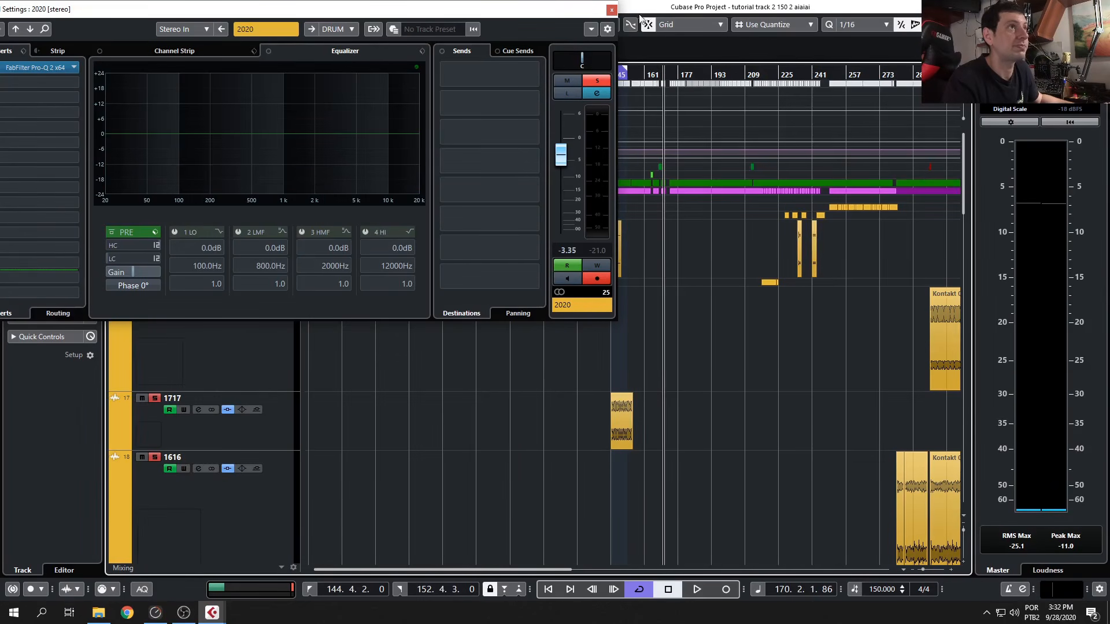
left_click(611, 10)
key("g")
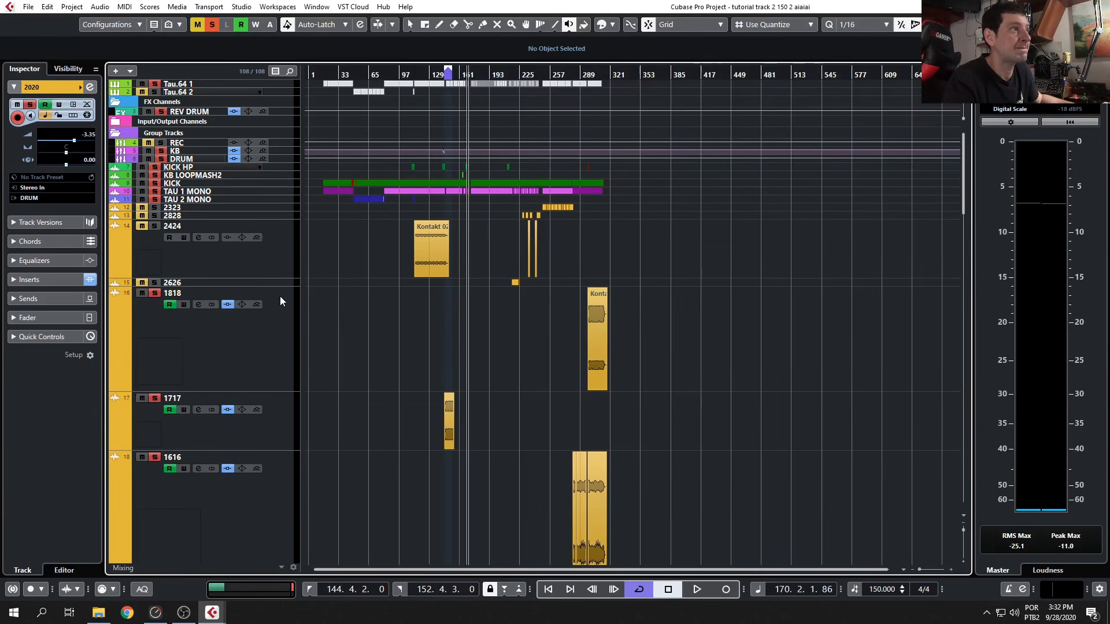
Increase the height of track 2626 and place the playhead inside its Kontakt 02 (D)-01 clip at about bar 220.
left_click_drag(282, 287, 287, 359)
scroll(521, 322, "up", 8)
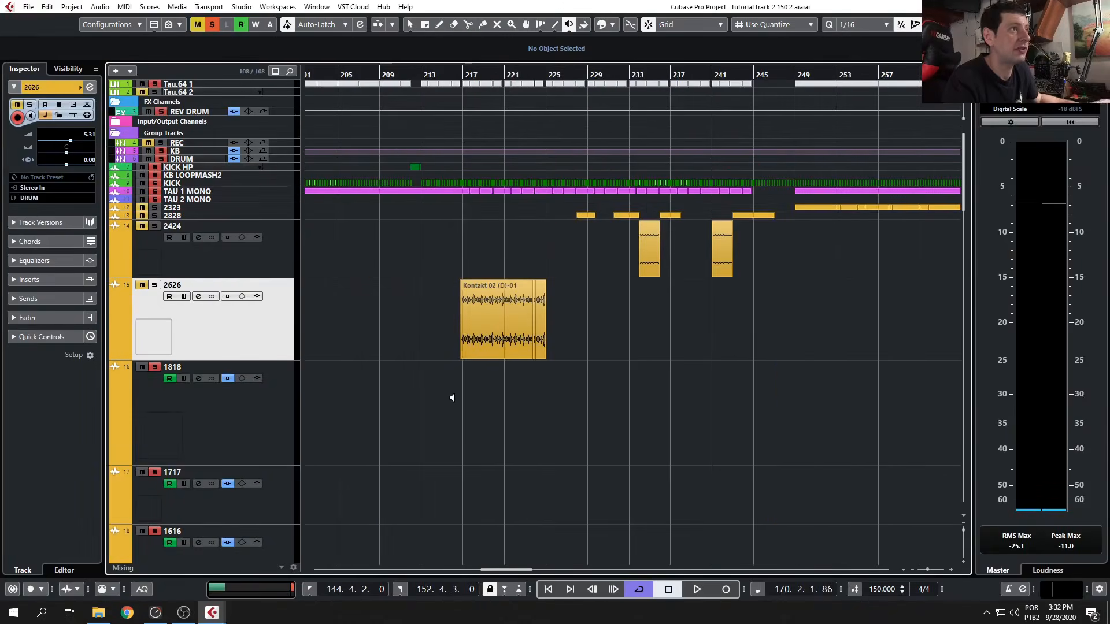
left_click(464, 335)
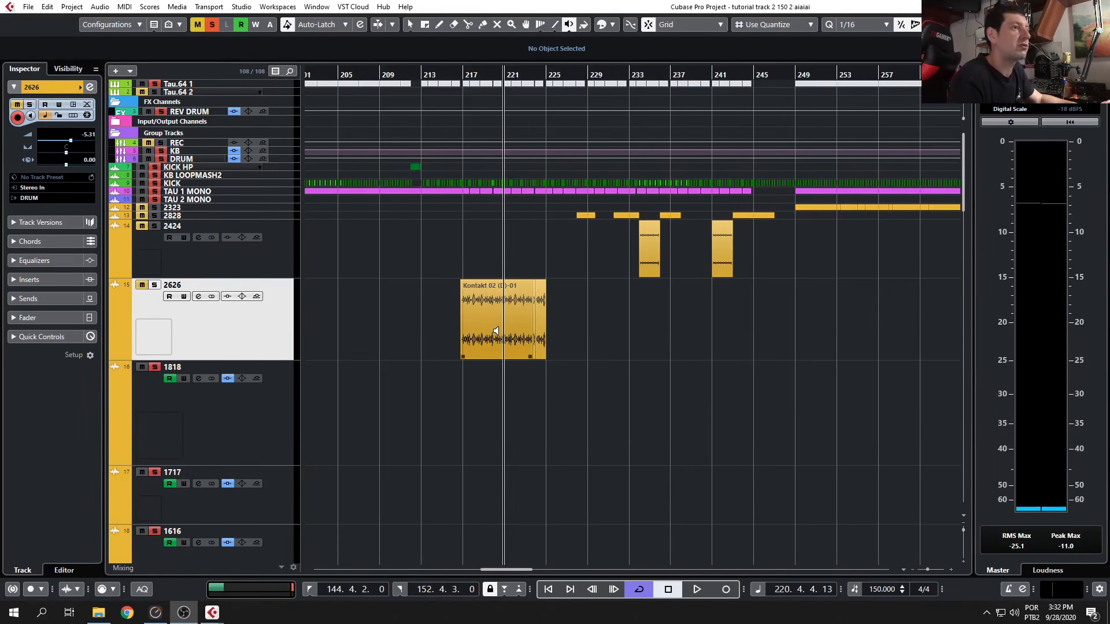
Look through the hi-hat, snare and other percussion tracks around bars 217 to 225 to see what surrounds the 2626 clip.
scroll(497, 315, "down", 15)
scroll(497, 323, "up", 12)
scroll(502, 425, "down", 4)
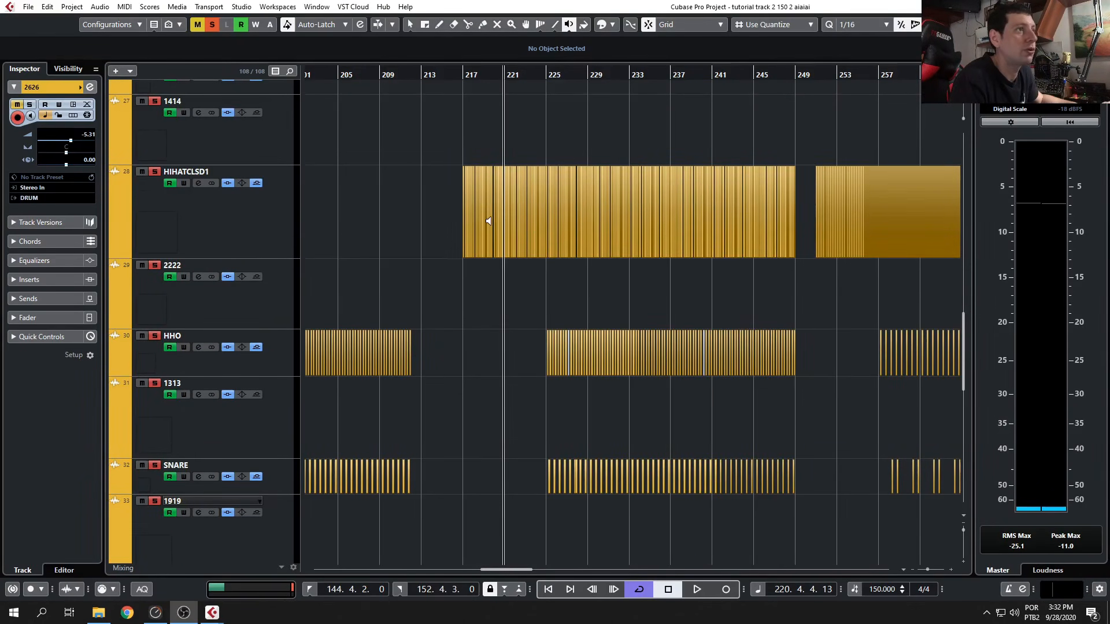
scroll(492, 260, "down", 5)
scroll(506, 358, "up", 14)
scroll(504, 399, "down", 5)
scroll(511, 359, "up", 7)
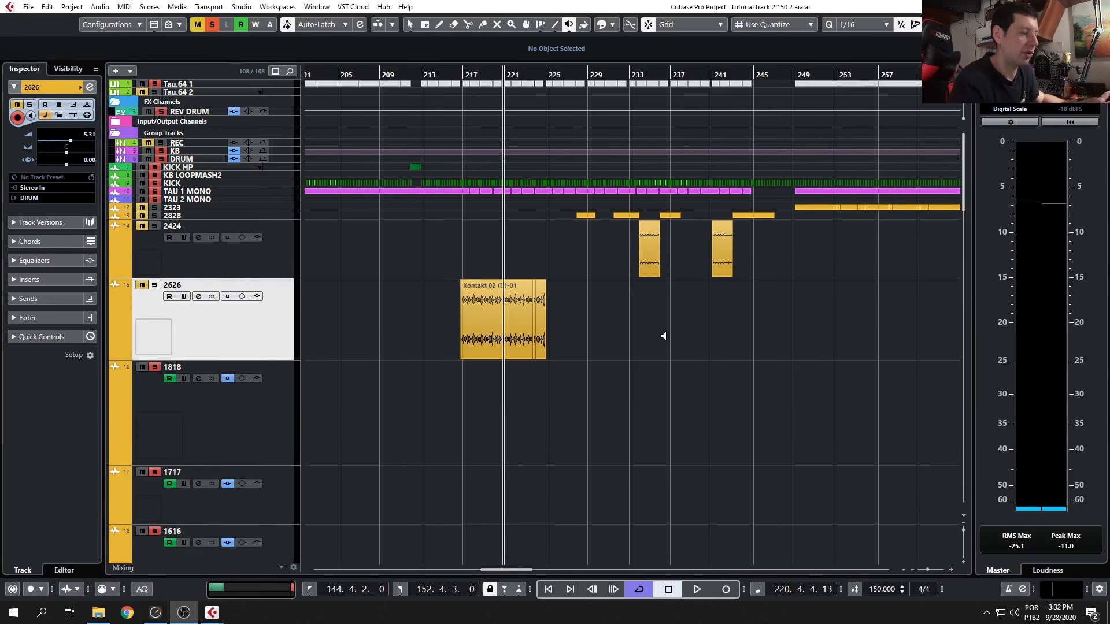
Open the channel settings of track 2626 below its clip, and set the playhead to 216.4.3.0.
left_click(199, 296)
left_click_drag(202, 12, 475, 92)
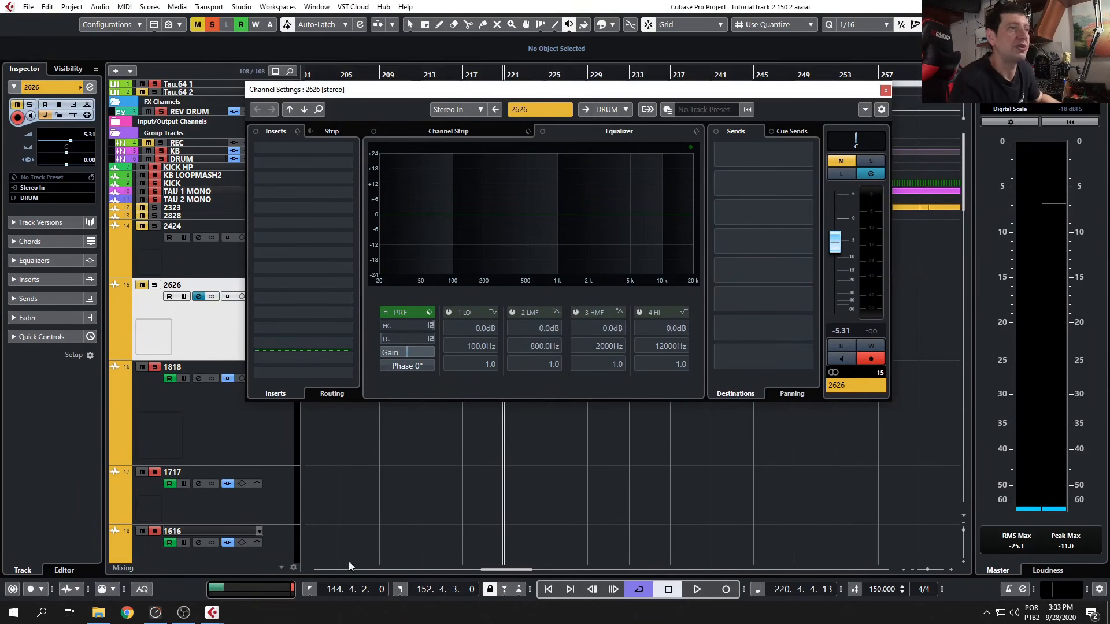
left_click_drag(427, 96, 481, 403)
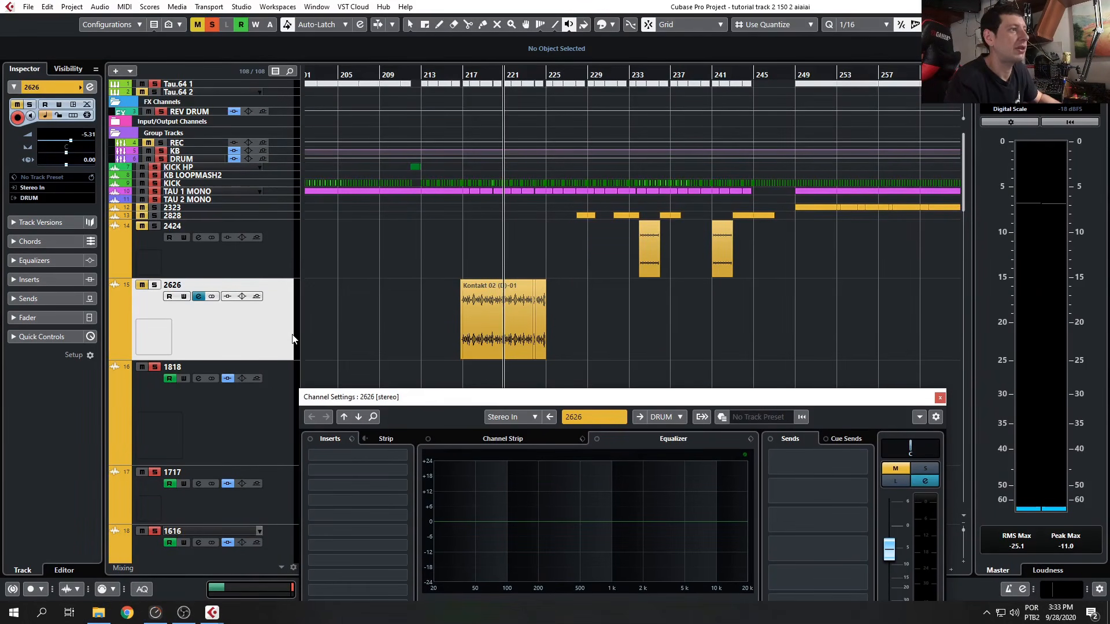
left_click(461, 72)
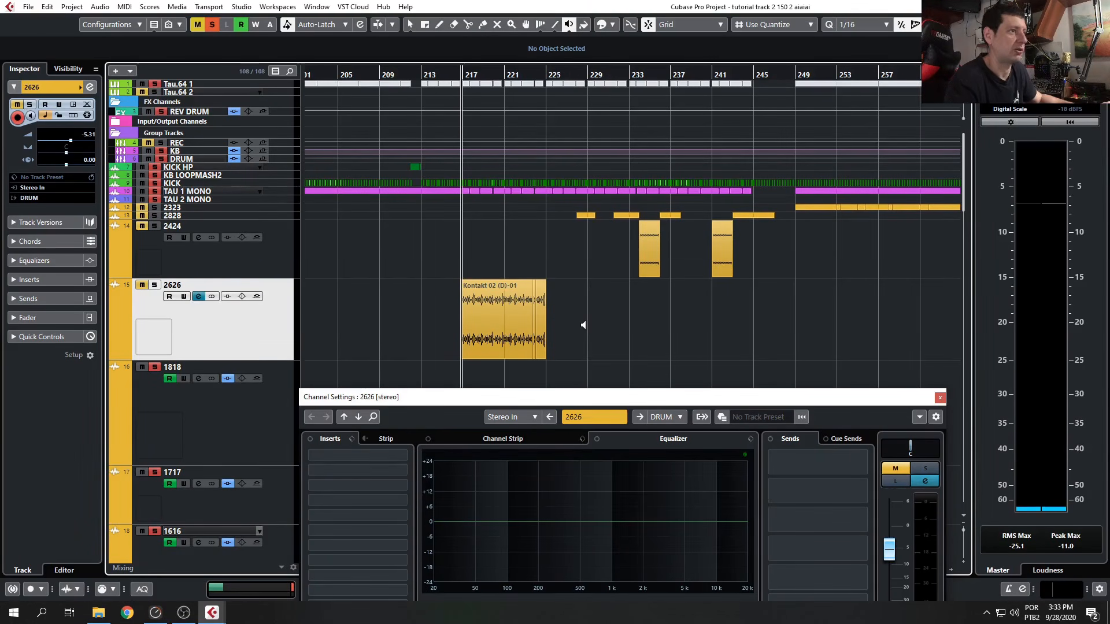
left_click(183, 614)
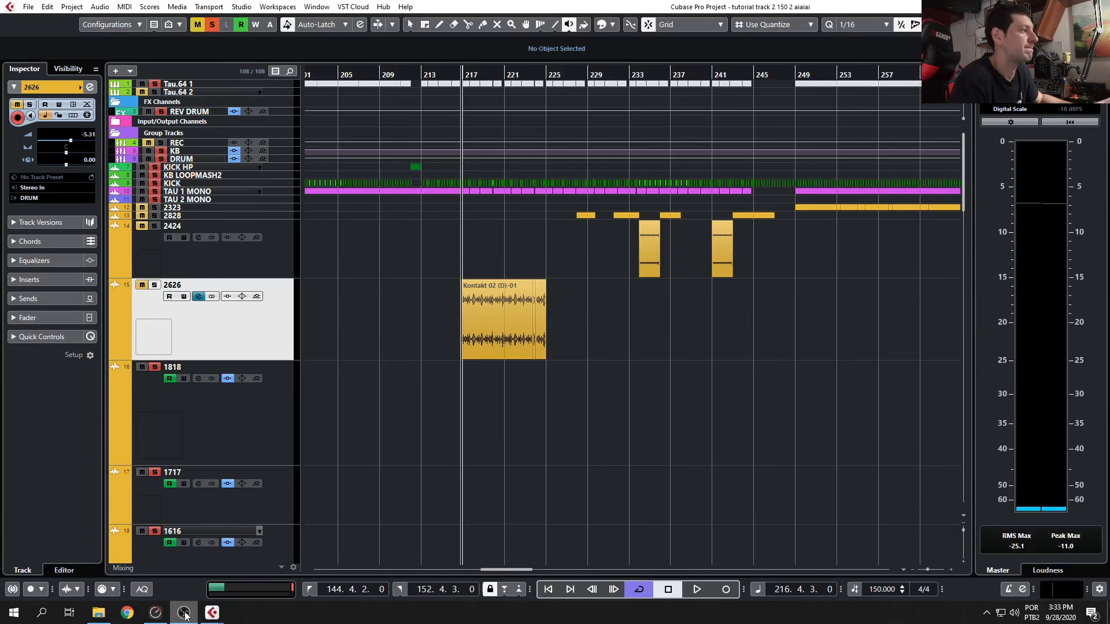
Play the arrangement from about bar 209, solo track 2626 to hear its loop in context, stop playback, and close its channel settings.
left_click(381, 376)
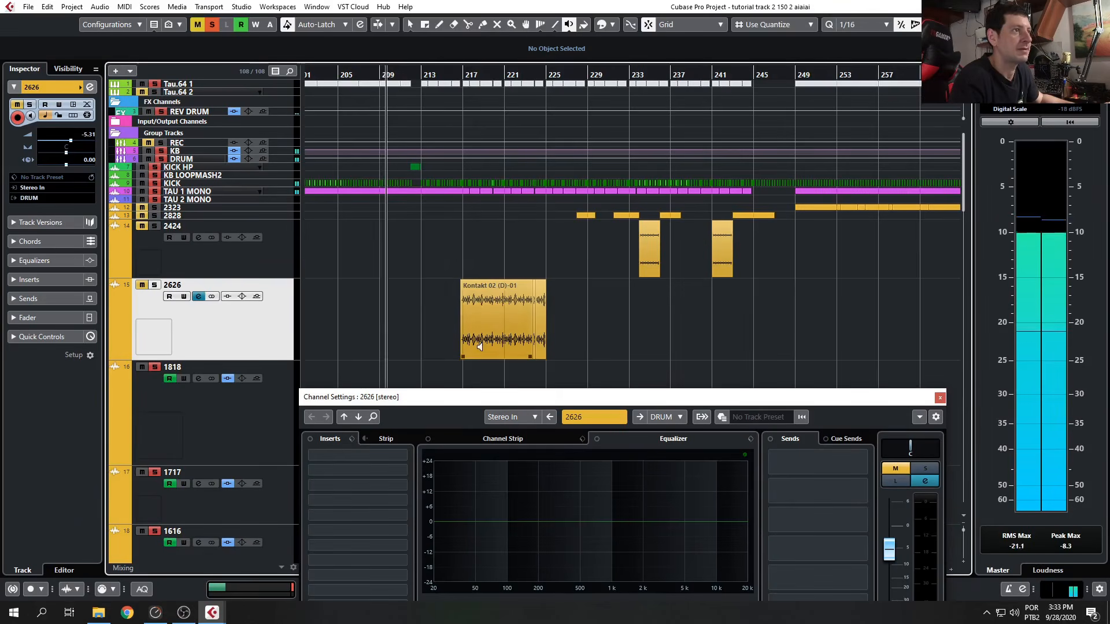
left_click_drag(521, 401, 486, 386)
key("s")
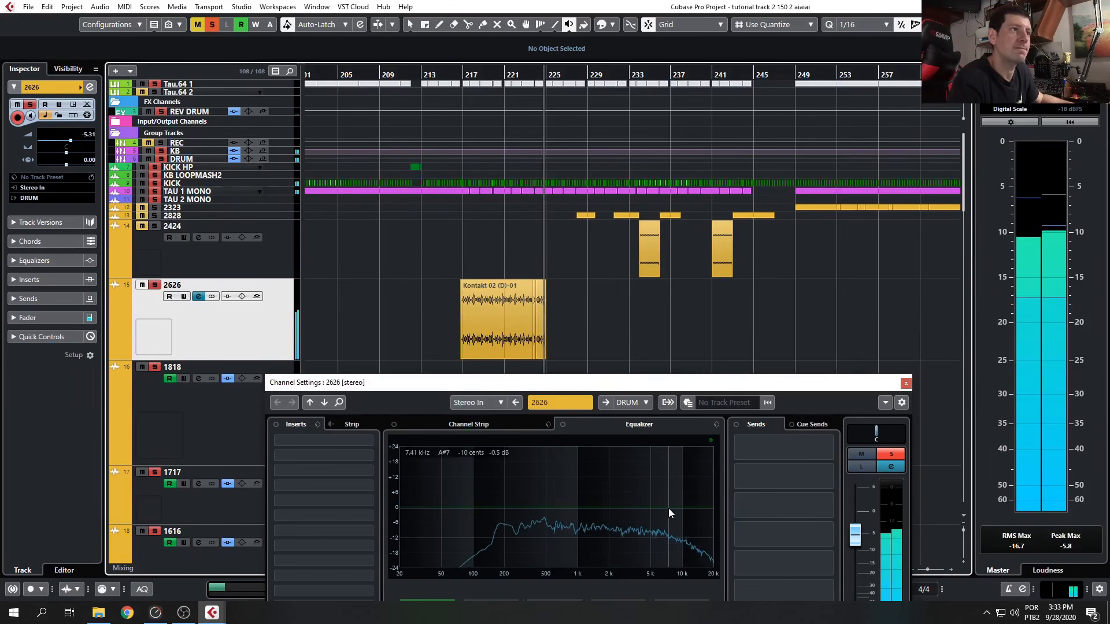
key("space")
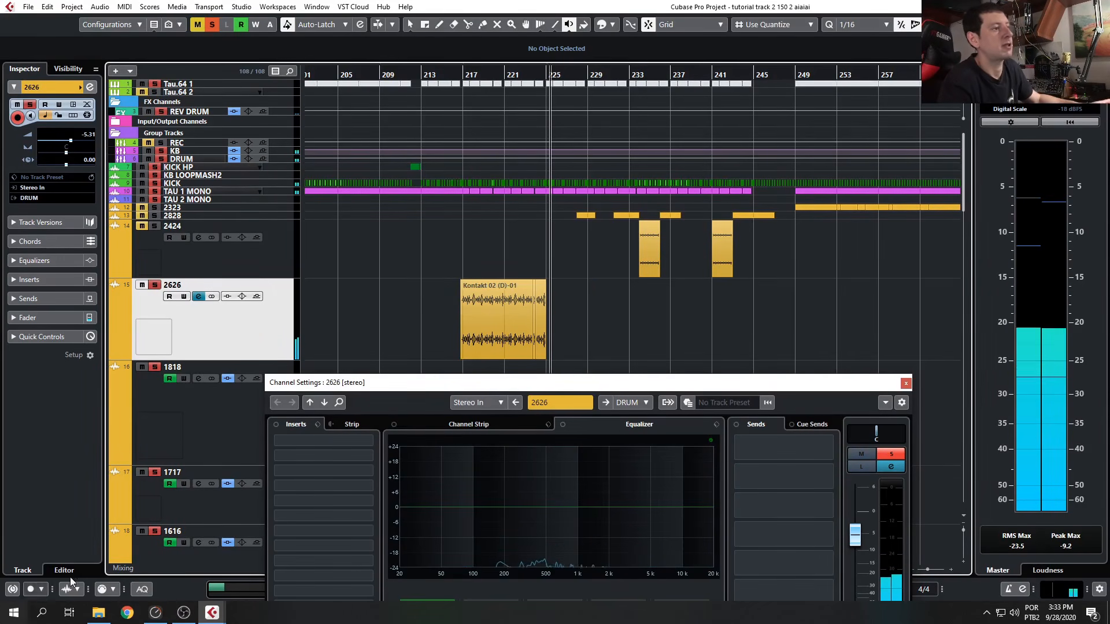
left_click(183, 612)
left_click(464, 486)
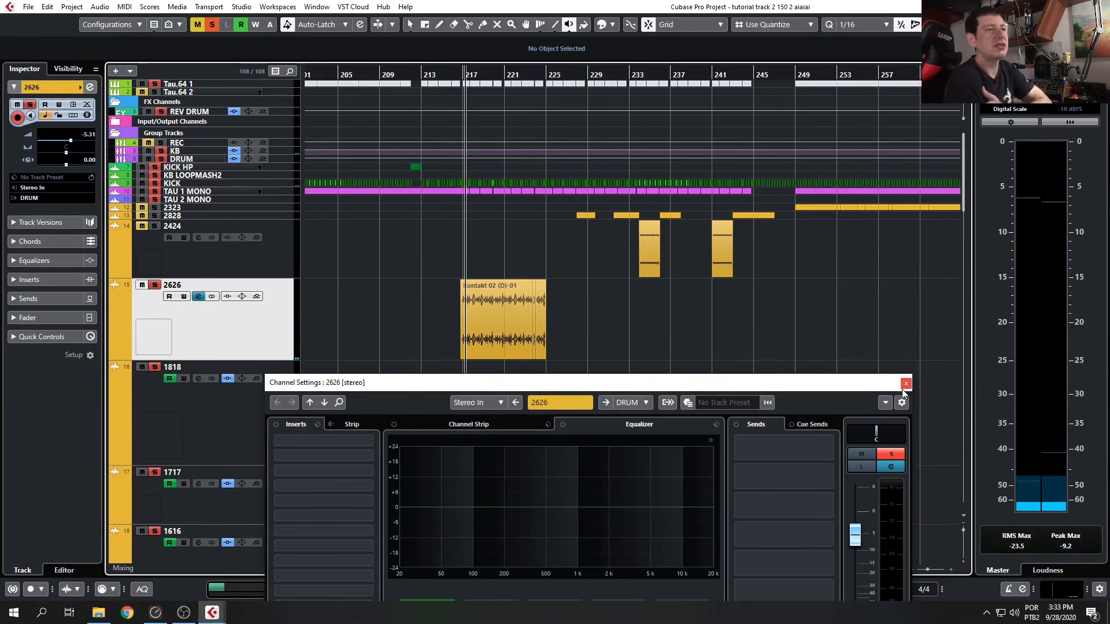
left_click(906, 384)
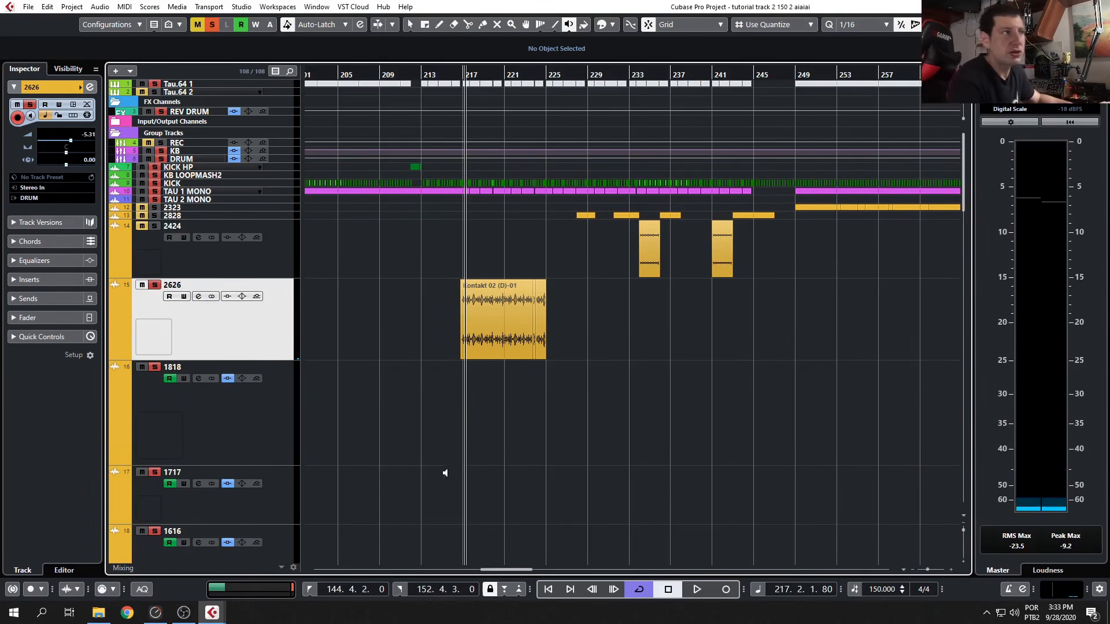
Select track 2424 and place the playhead inside its Kontakt 02 (D) clip at about bar 125.
scroll(552, 474, "down", 5, "ctrl")
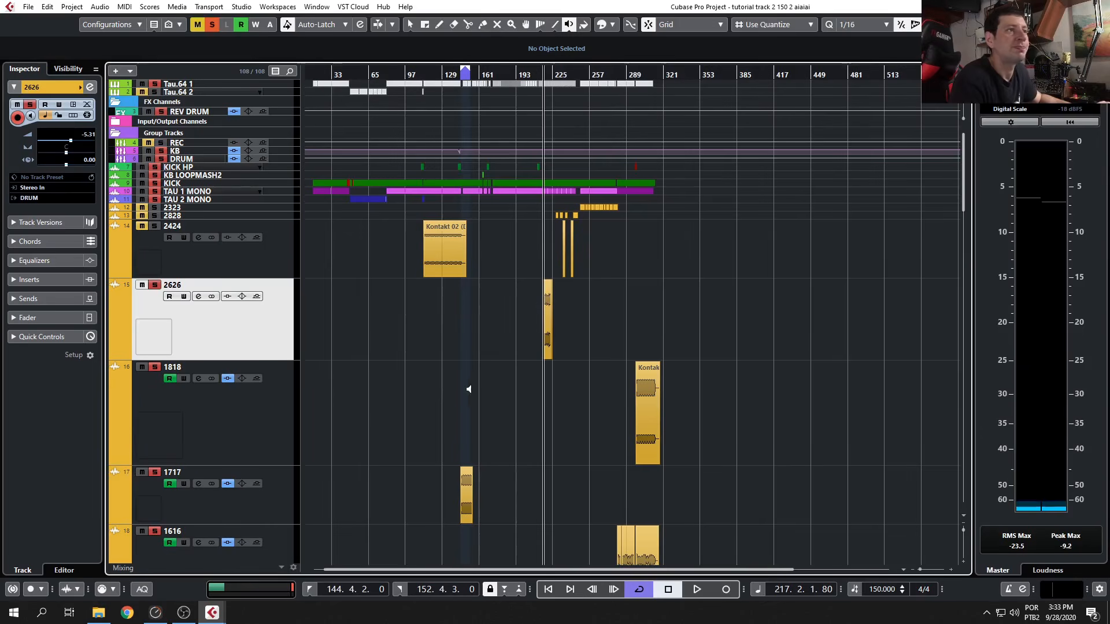
scroll(478, 371, "up", 2, "ctrl")
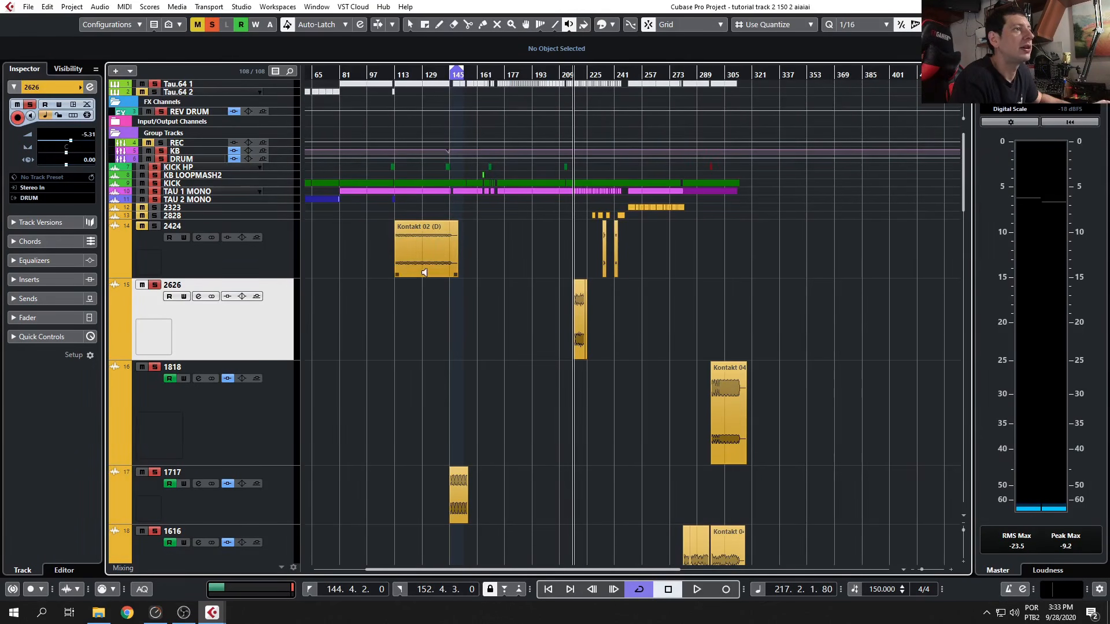
left_click(423, 250)
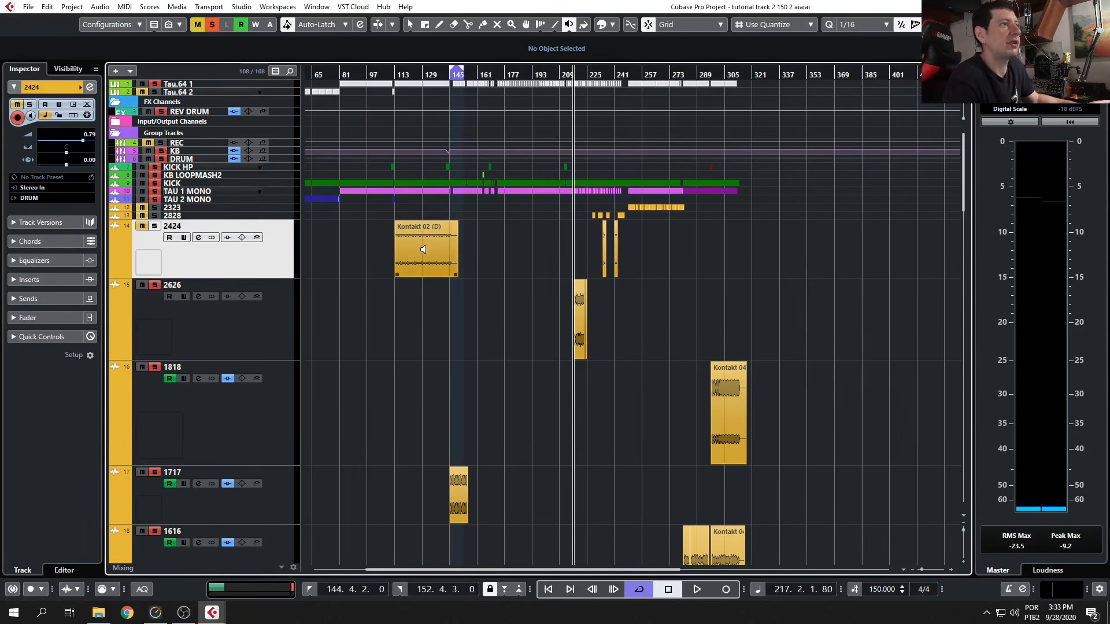
key("alt+Tab")
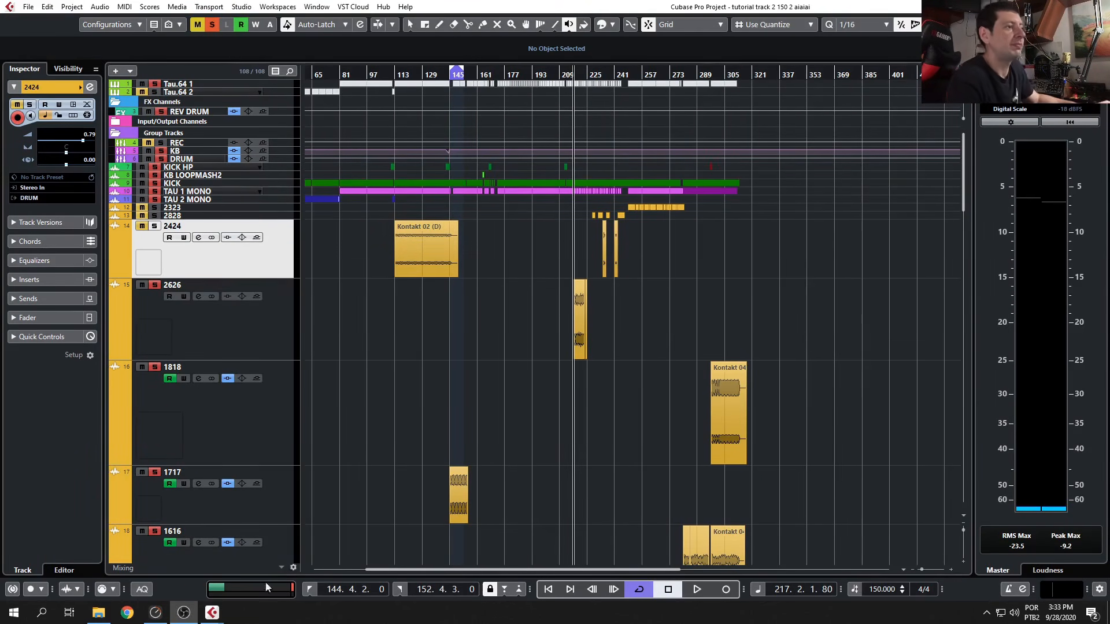
left_click(410, 252)
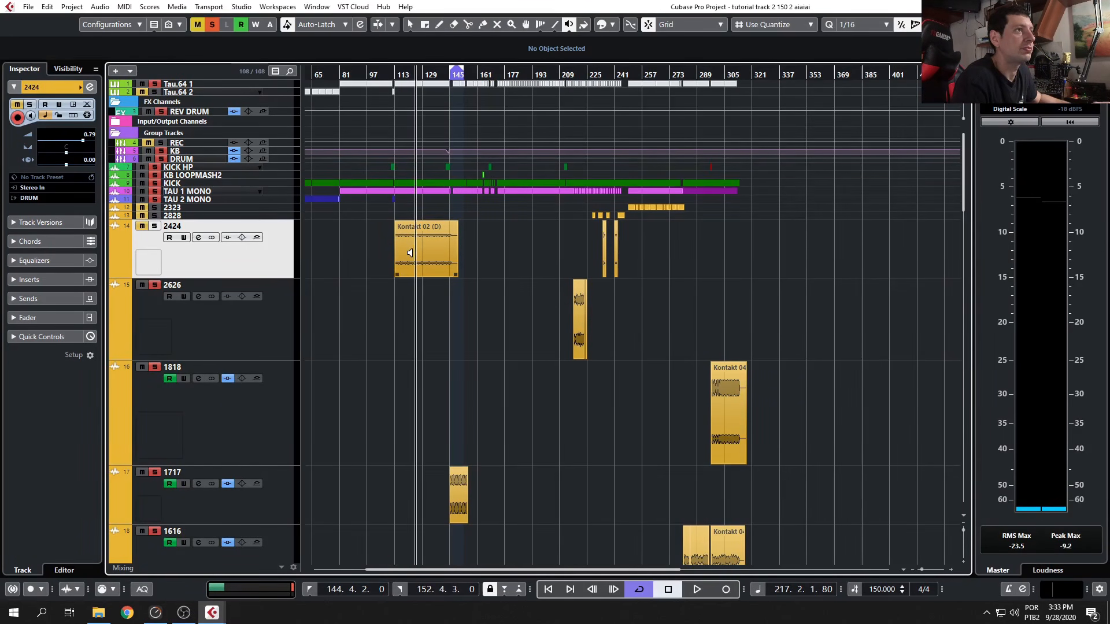
key("alt+Tab")
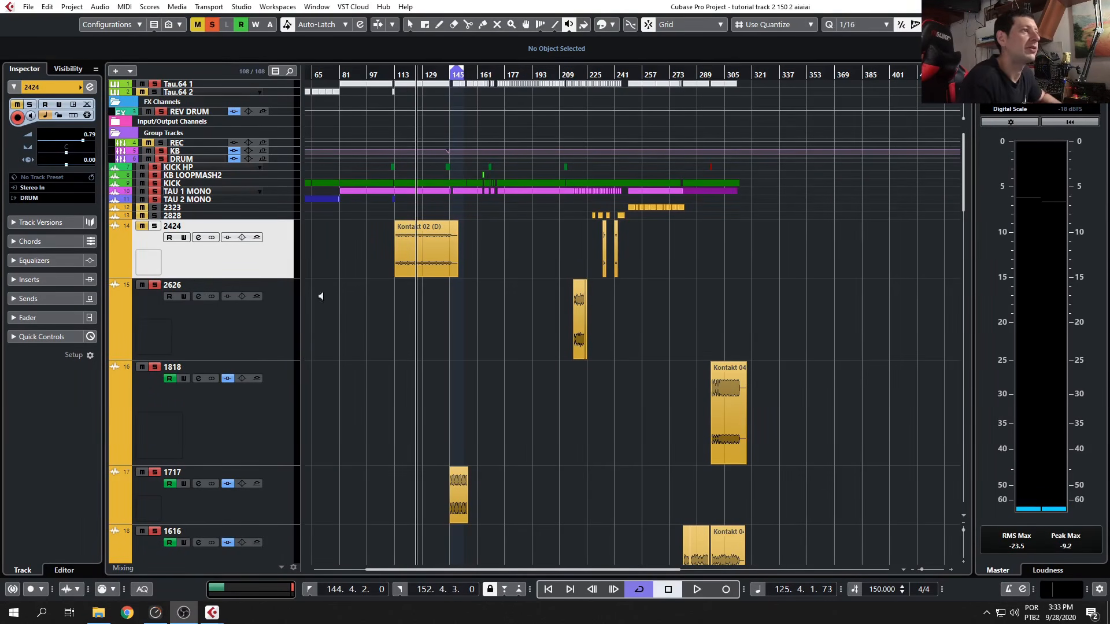
Move track 2424 down the track list so it sits between tracks 2222 and HHO.
left_click_drag(256, 266, 255, 556)
scroll(277, 439, "down", 4)
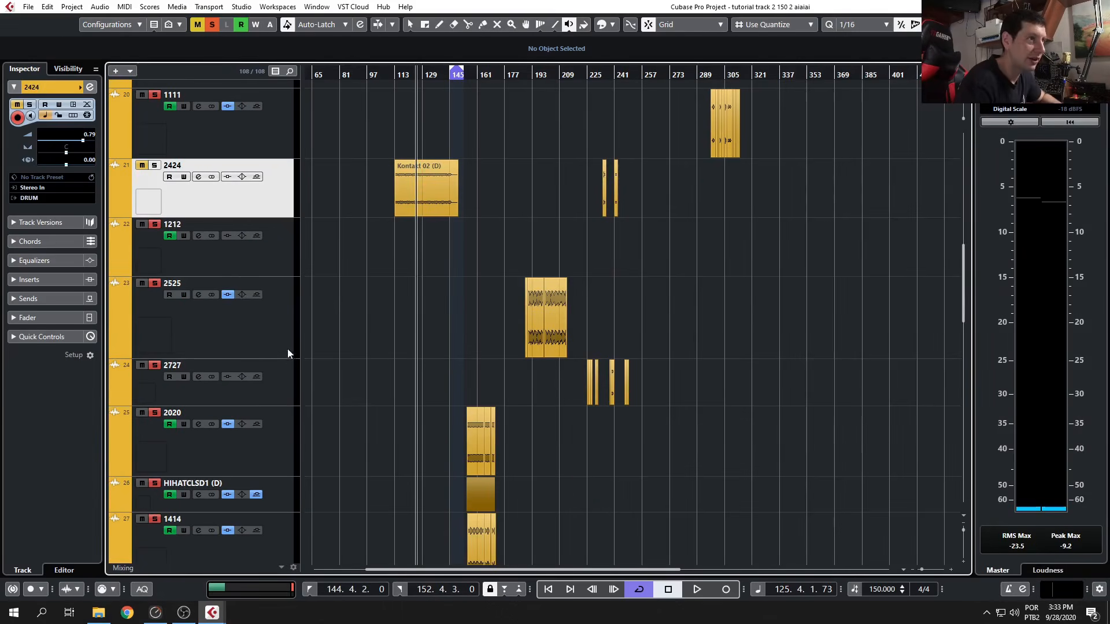
left_click_drag(258, 214, 255, 513)
scroll(268, 310, "down", 5)
left_click_drag(261, 202, 253, 405)
scroll(411, 446, "down", 4)
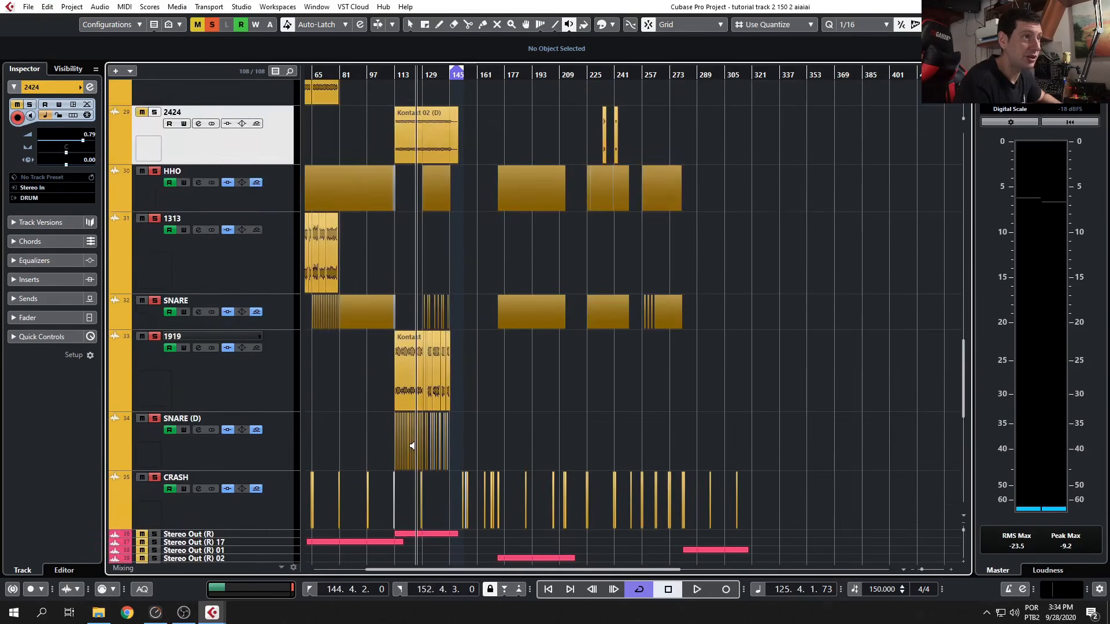
scroll(412, 446, "up", 3)
scroll(423, 417, "down", 3)
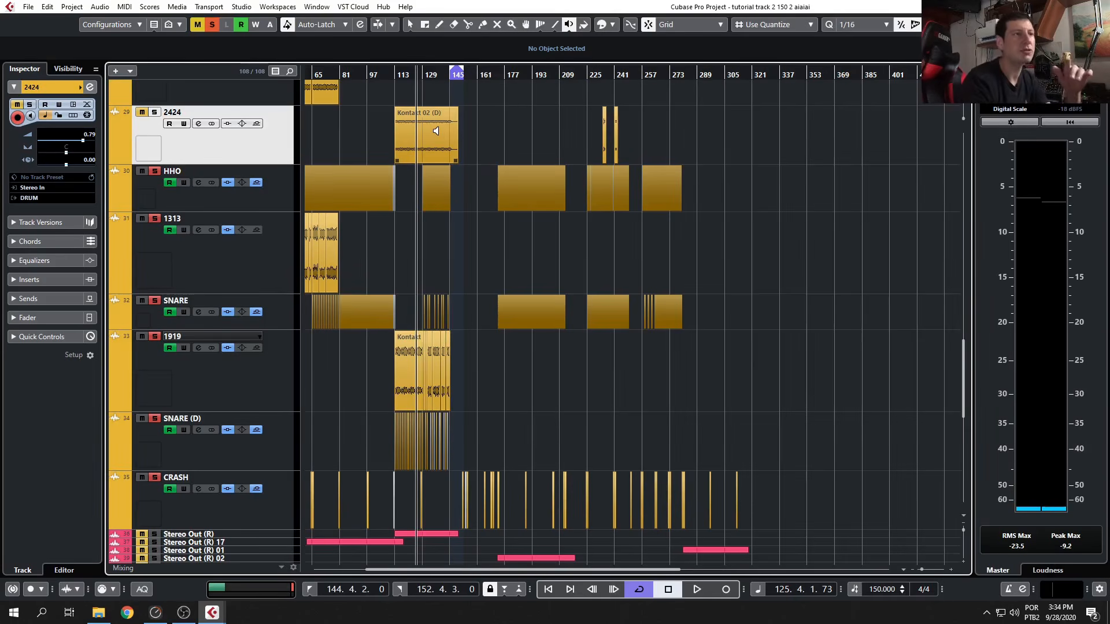
scroll(399, 161, "up", 5)
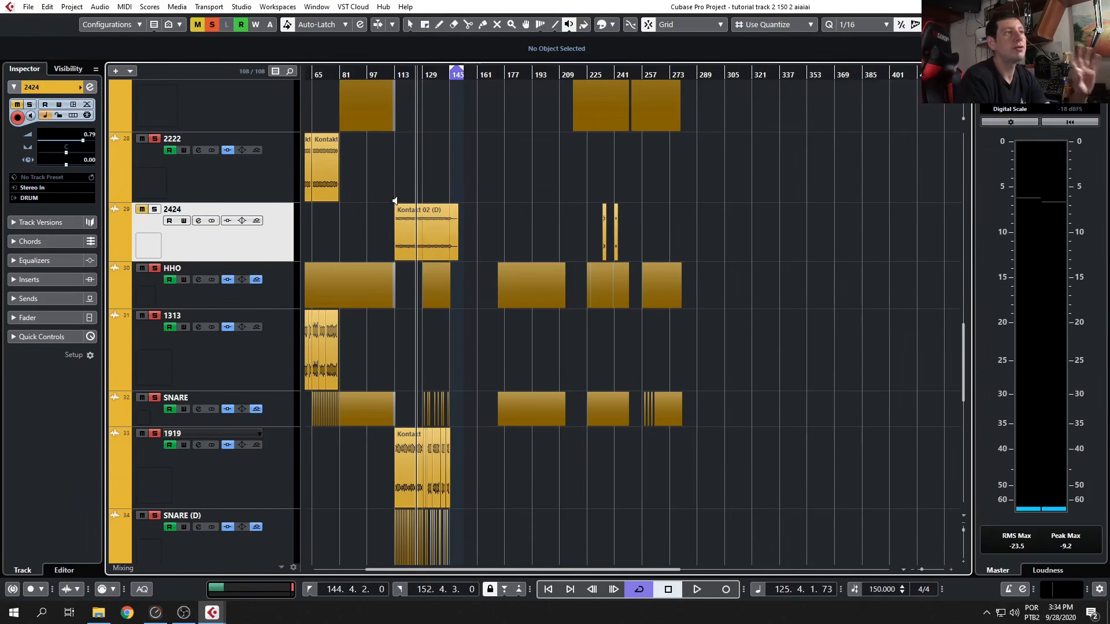
scroll(401, 194, "down", 5)
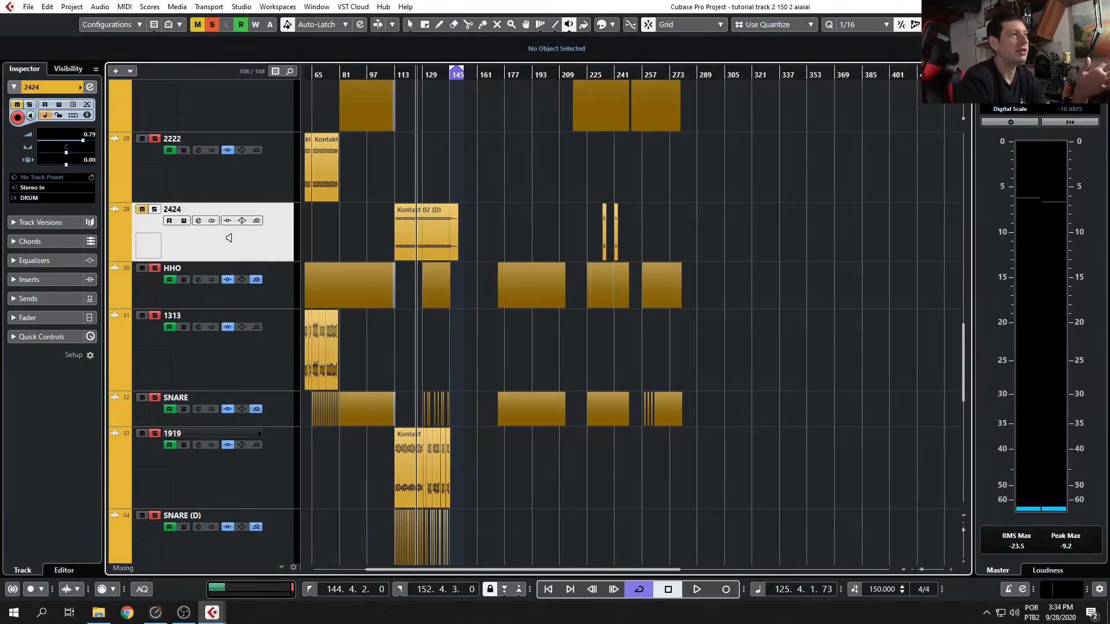
Open the channel settings of track 2424, unmute and solo the track, and place the window clear of its track header.
left_click(198, 220)
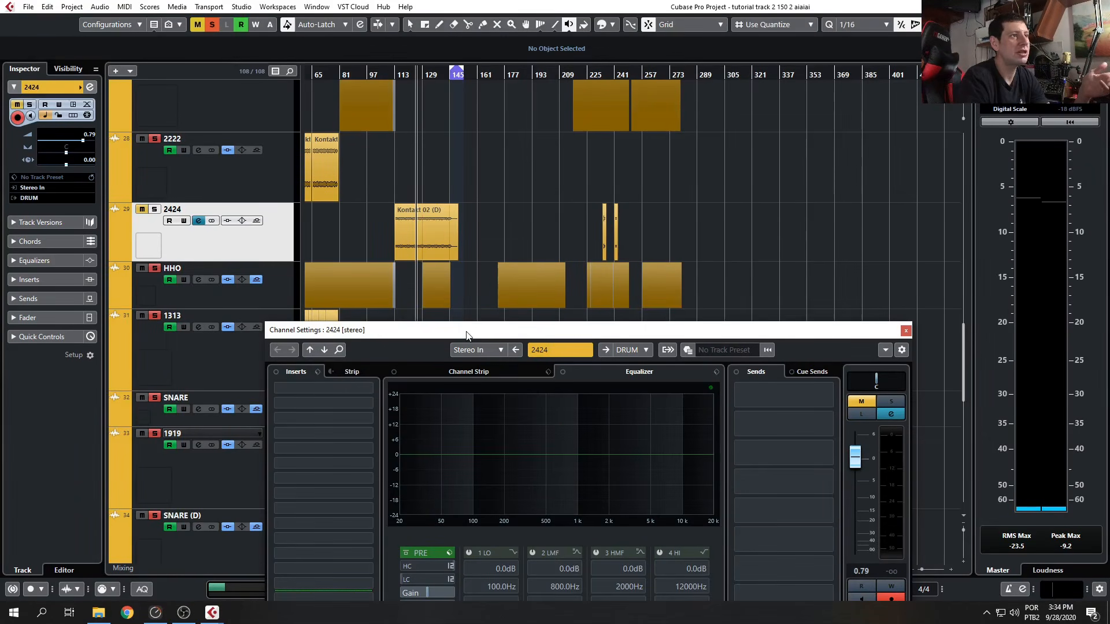
left_click_drag(349, 337, 330, 281)
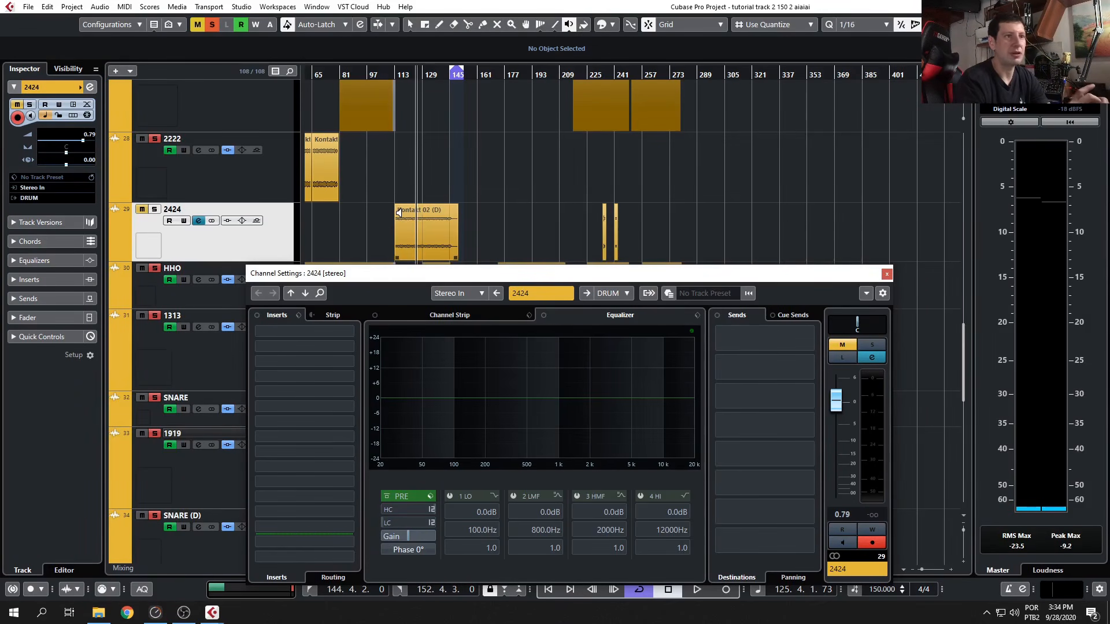
key("m")
key("s")
left_click_drag(410, 282, 532, 230)
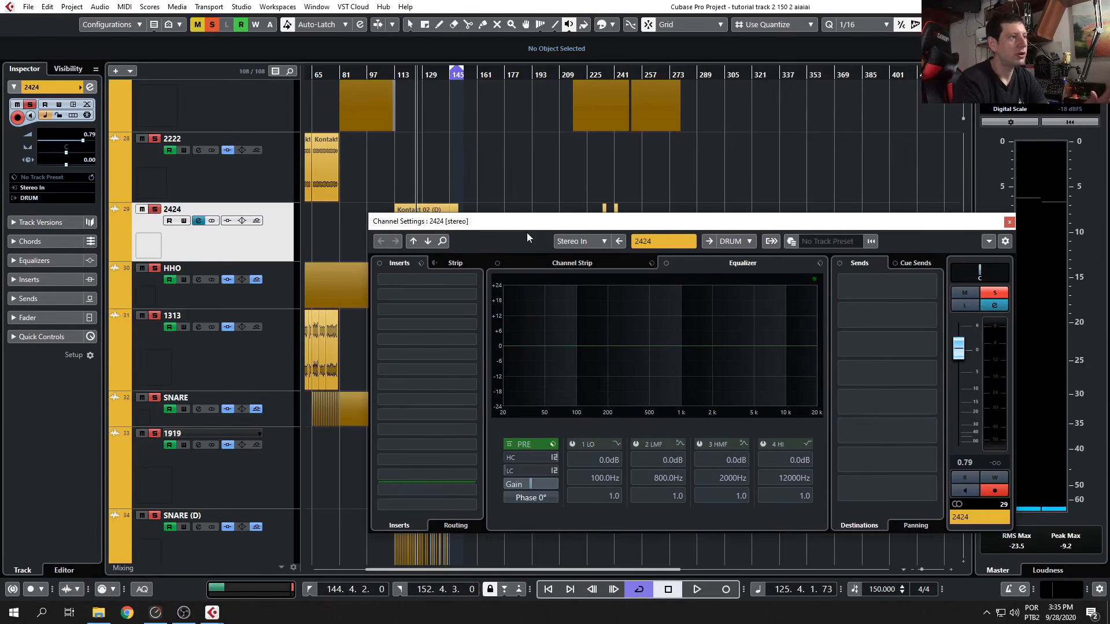
Play the arrangement from about bar 112 and watch the 2424 loop's spectrum with its channel settings placed below the clip.
left_click(188, 614)
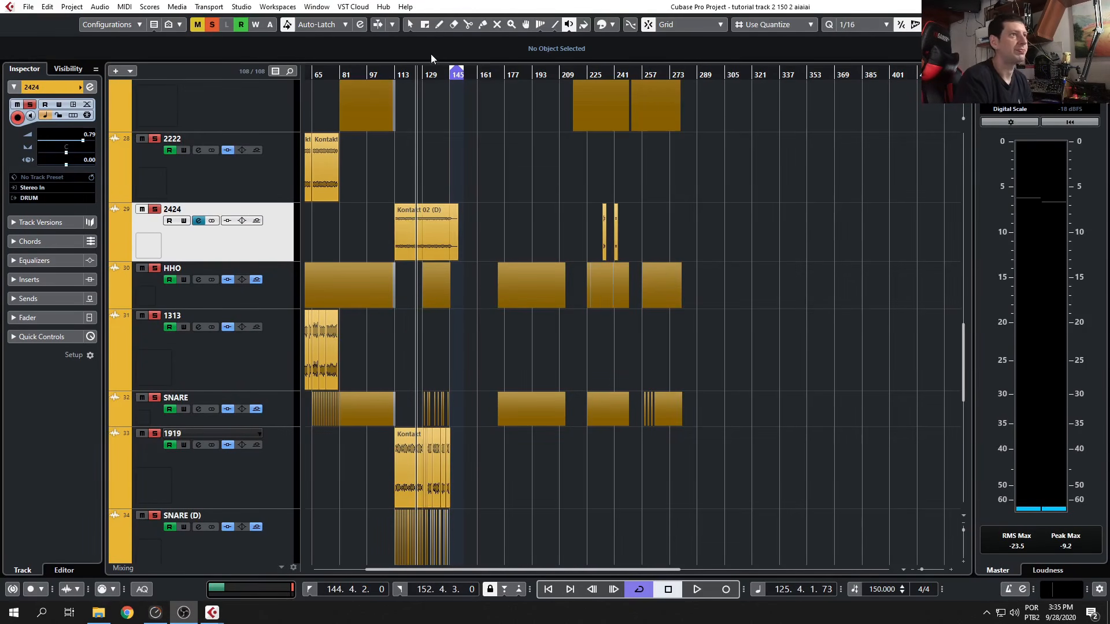
left_click(388, 81)
key("space")
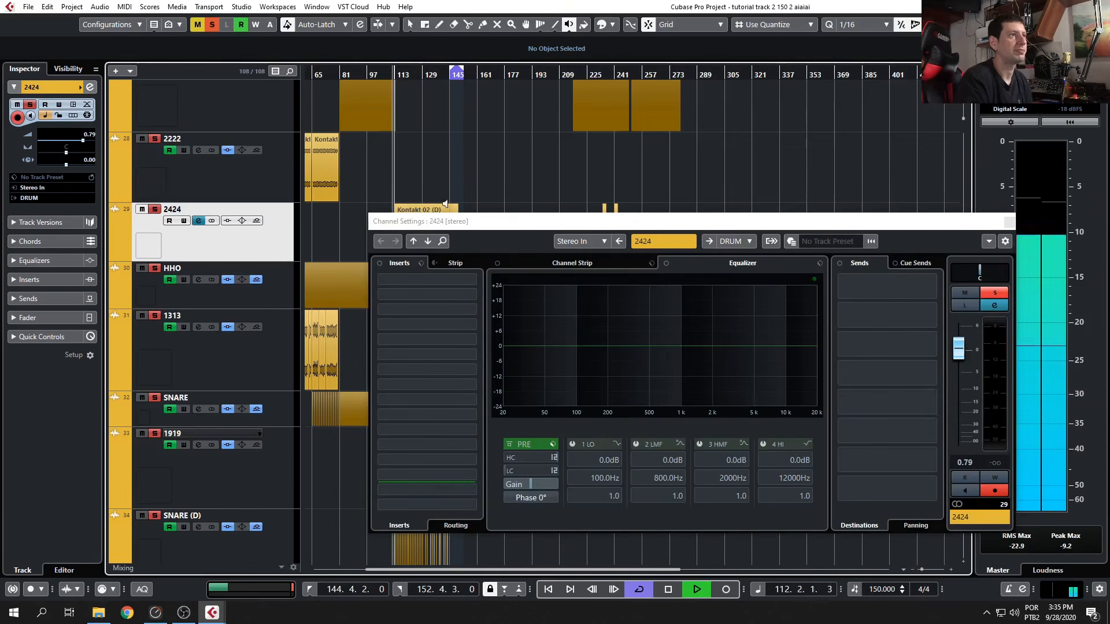
left_click_drag(478, 227, 438, 270)
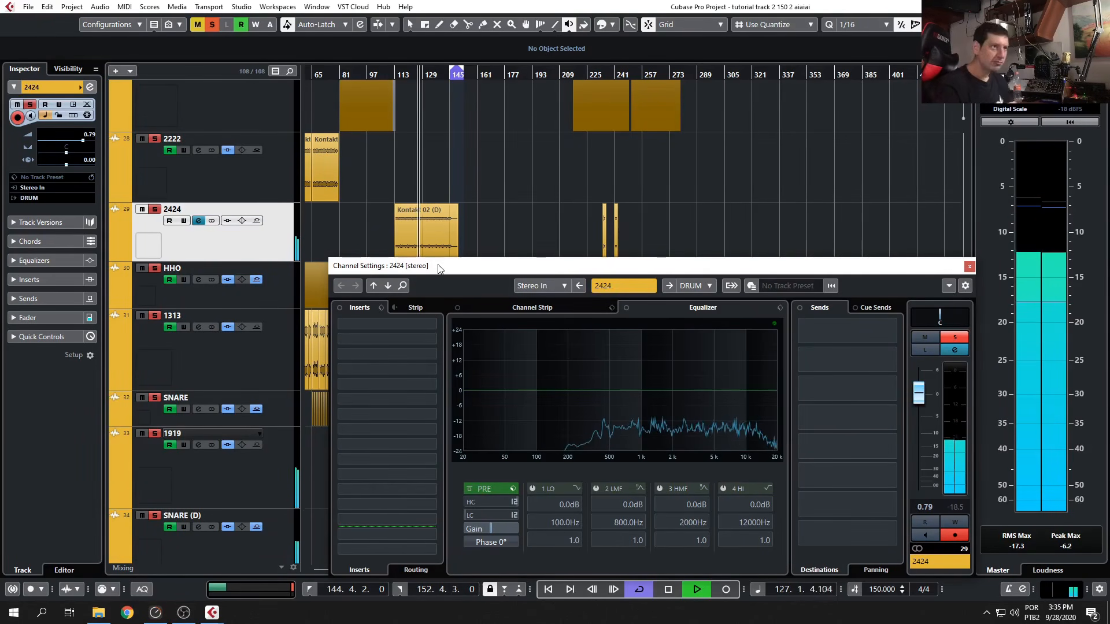
left_click_drag(575, 261, 707, 223)
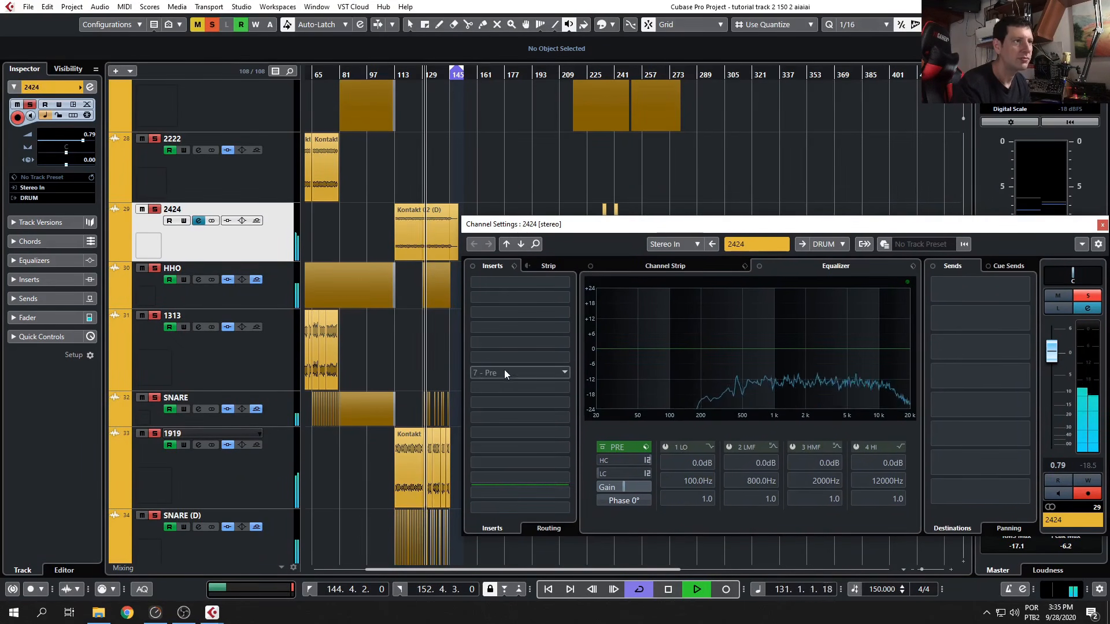
Follow the 2424 loop against the HHO, SNARE and 1919 clips from about bar 133 to 144, and stop playback.
key("h")
key("h")
key("h")
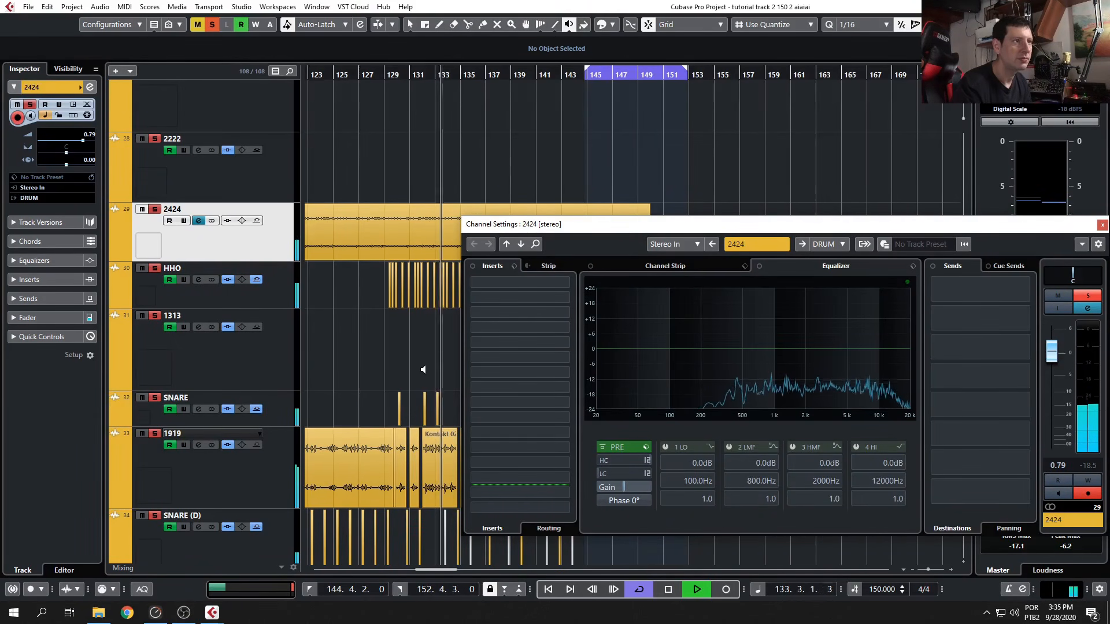
scroll(424, 369, "down", 3)
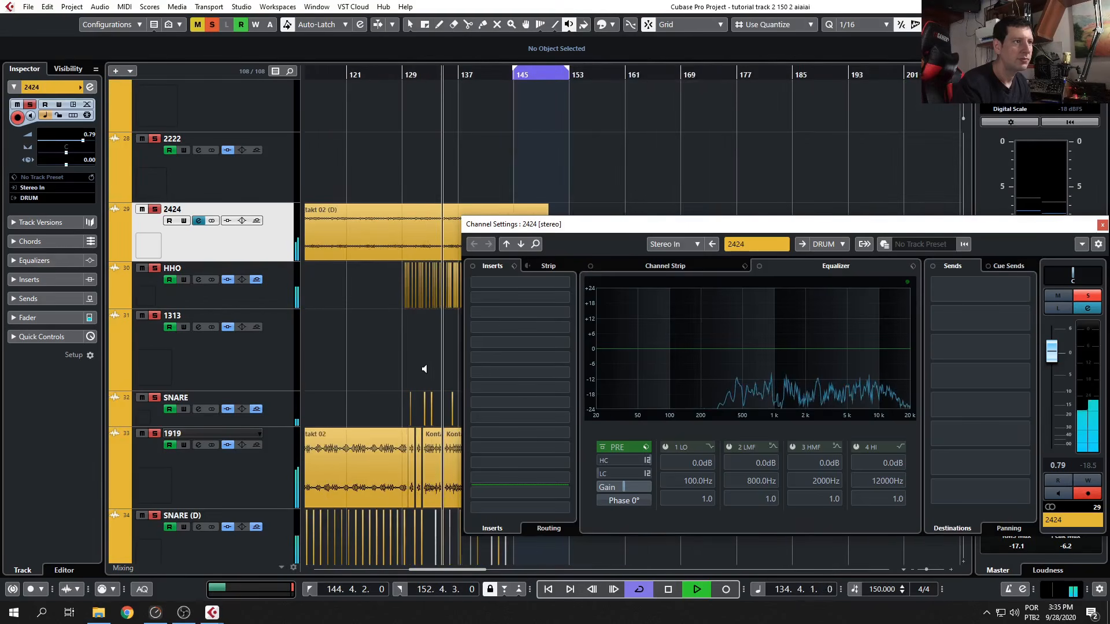
scroll(424, 369, "down", 2)
scroll(424, 369, "up", 4)
scroll(425, 369, "down", 3)
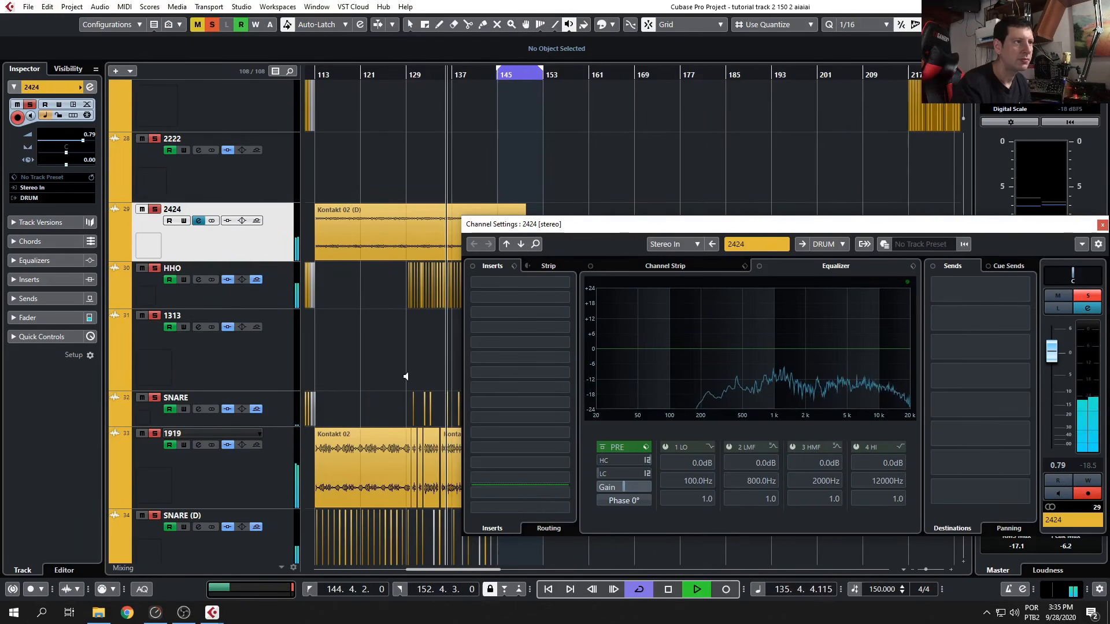
left_click_drag(635, 225, 727, 209)
scroll(526, 292, "down", 2)
scroll(525, 292, "down", 2)
scroll(468, 334, "up", 4)
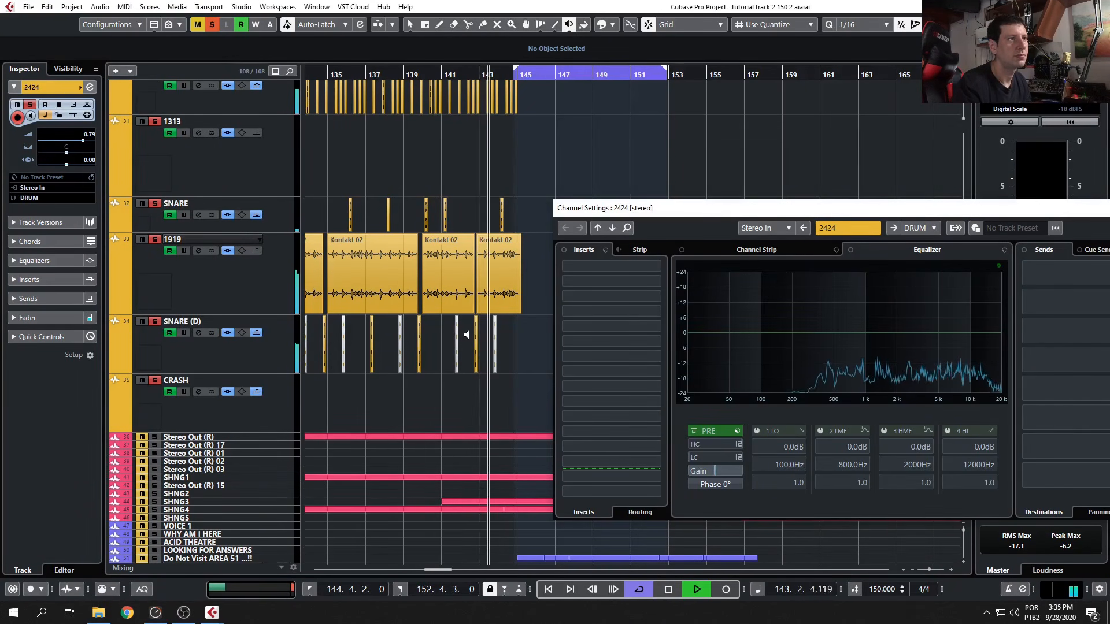
left_click_drag(640, 209, 629, 167)
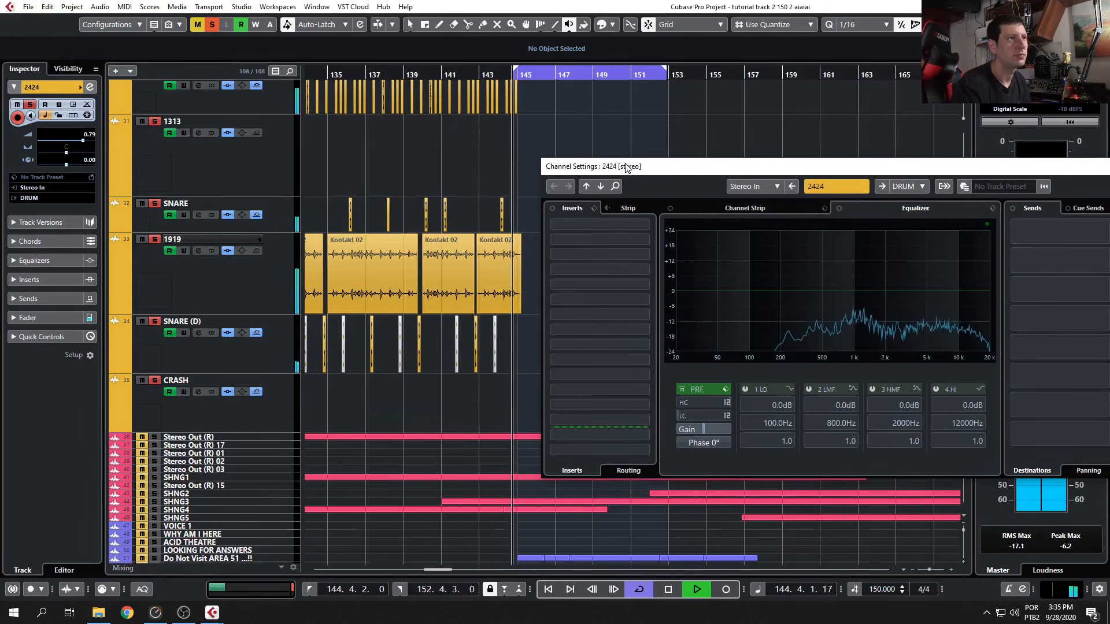
key("space")
left_click(177, 616)
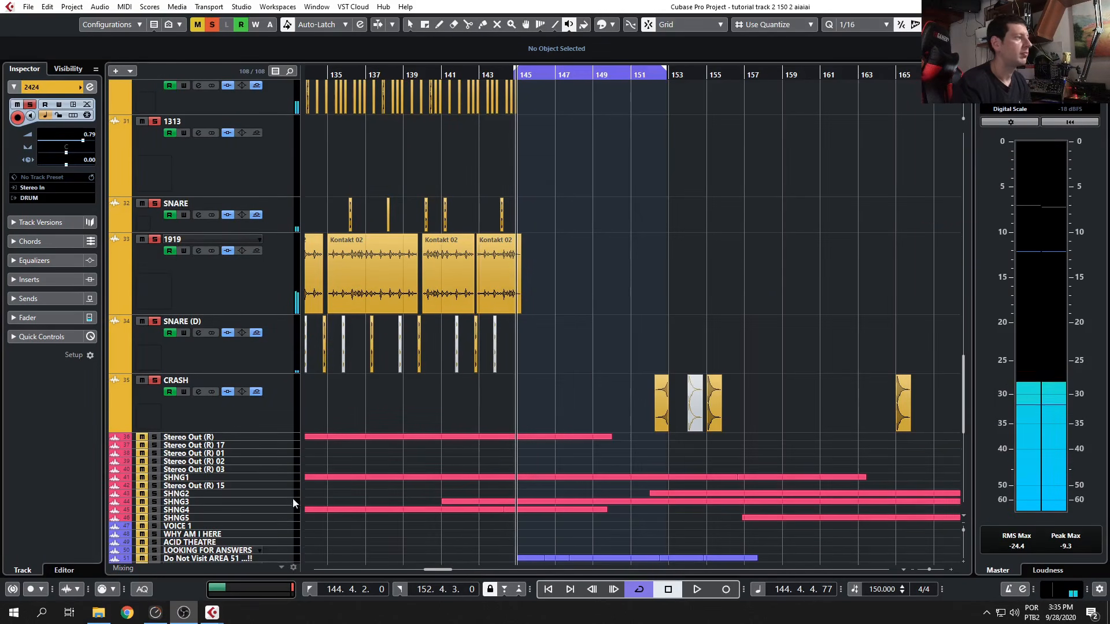
Look over the hi-hat and percussion tracks around track 2424 and close its channel settings.
scroll(429, 373, "down", 8)
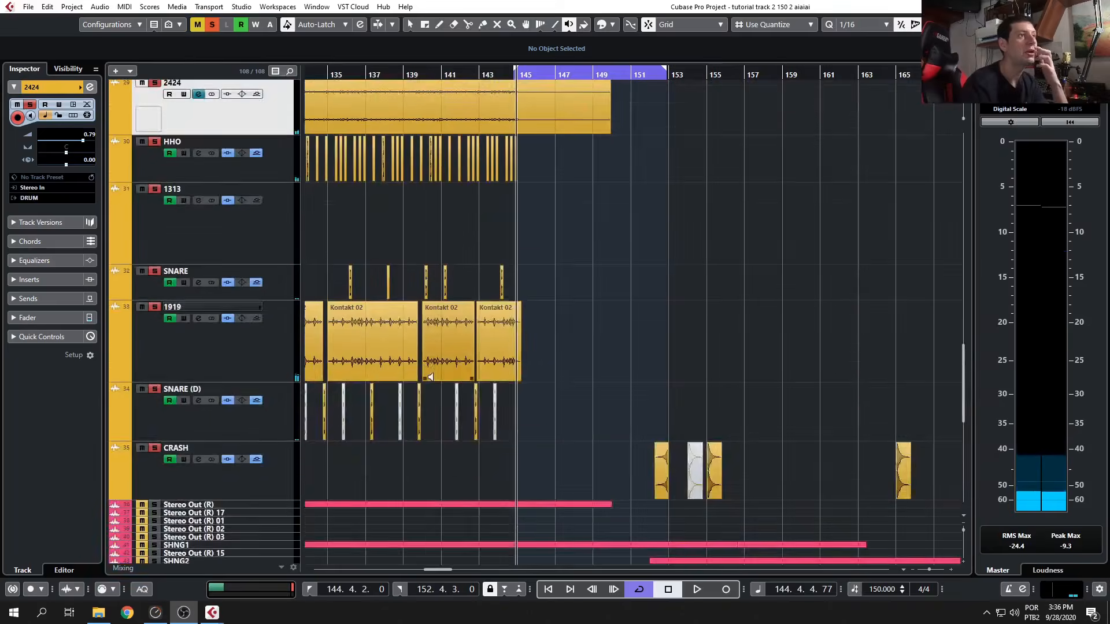
left_click(481, 410)
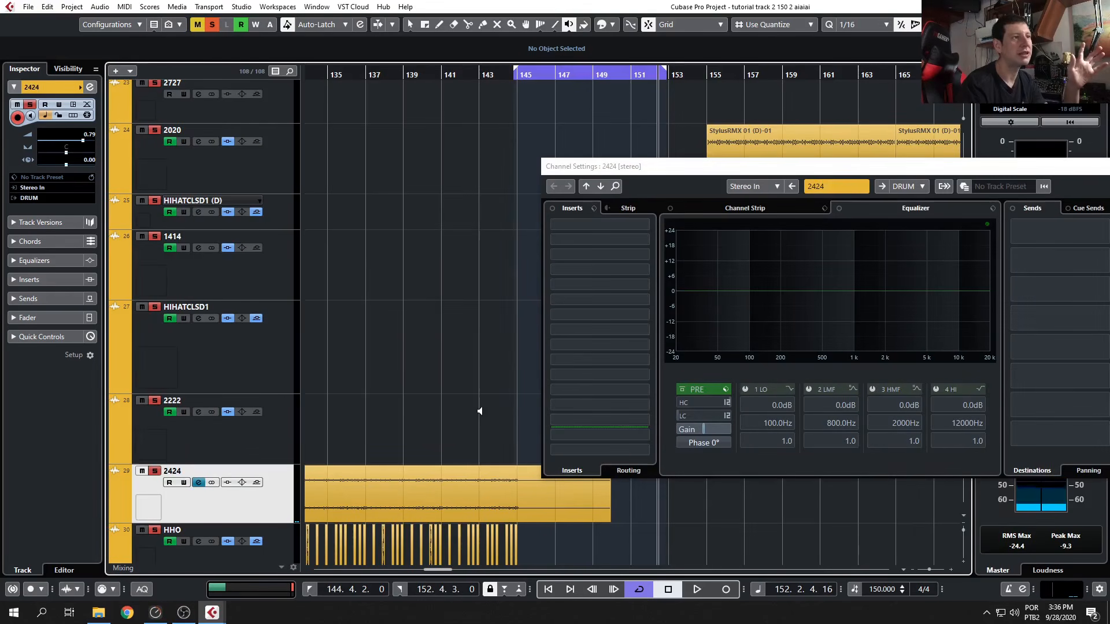
scroll(480, 409, "down", 5)
scroll(473, 402, "down", 2)
left_click_drag(805, 173, 497, 177)
left_click(875, 171)
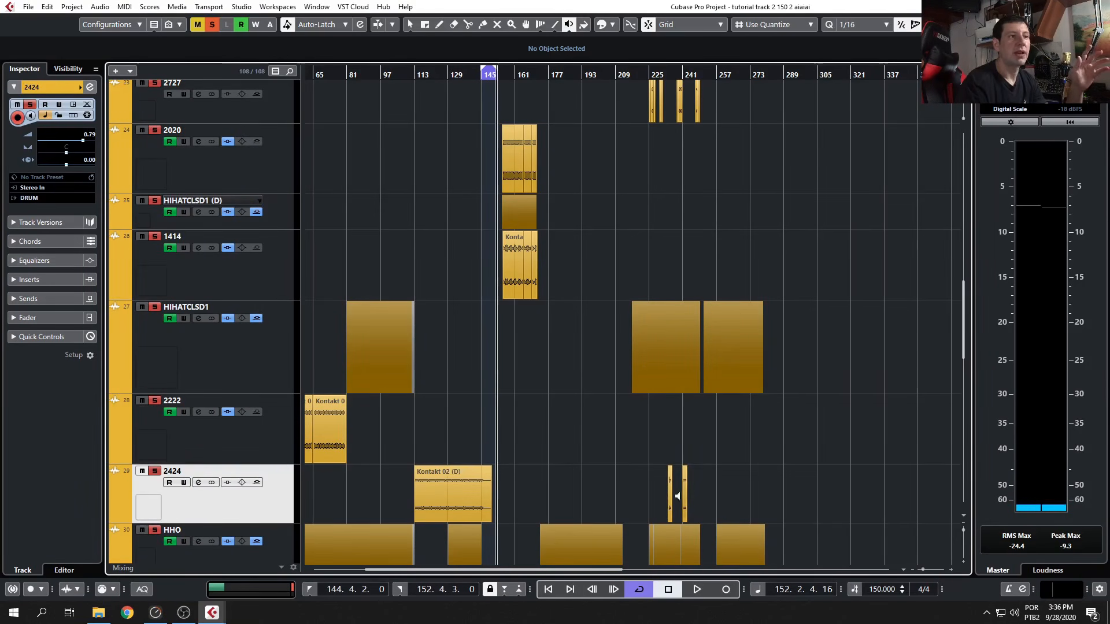
Enlarge track 2828 near the start of the track list and place the playhead inside its last clip at about bar 244.
scroll(676, 493, "down", 2)
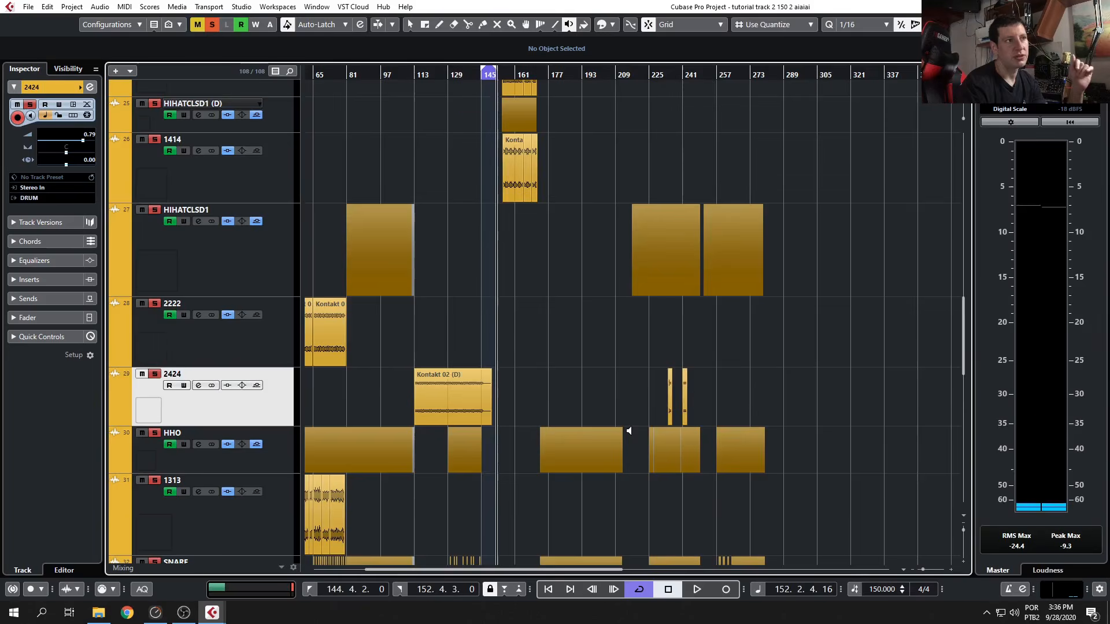
scroll(629, 430, "down", 5)
scroll(628, 433, "up", 8)
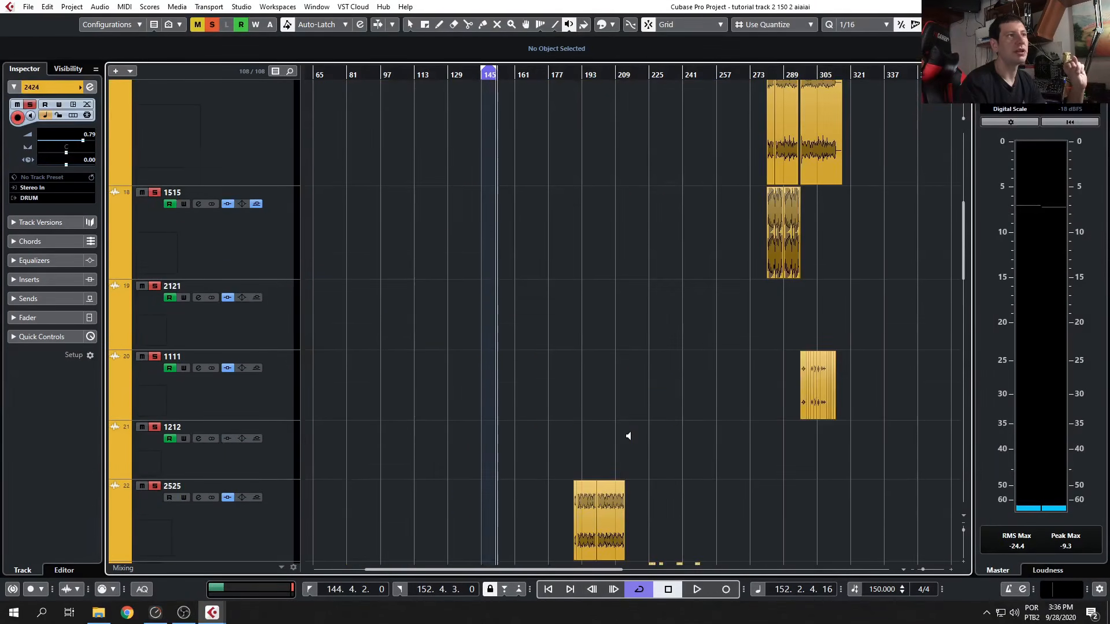
scroll(629, 436, "up", 3)
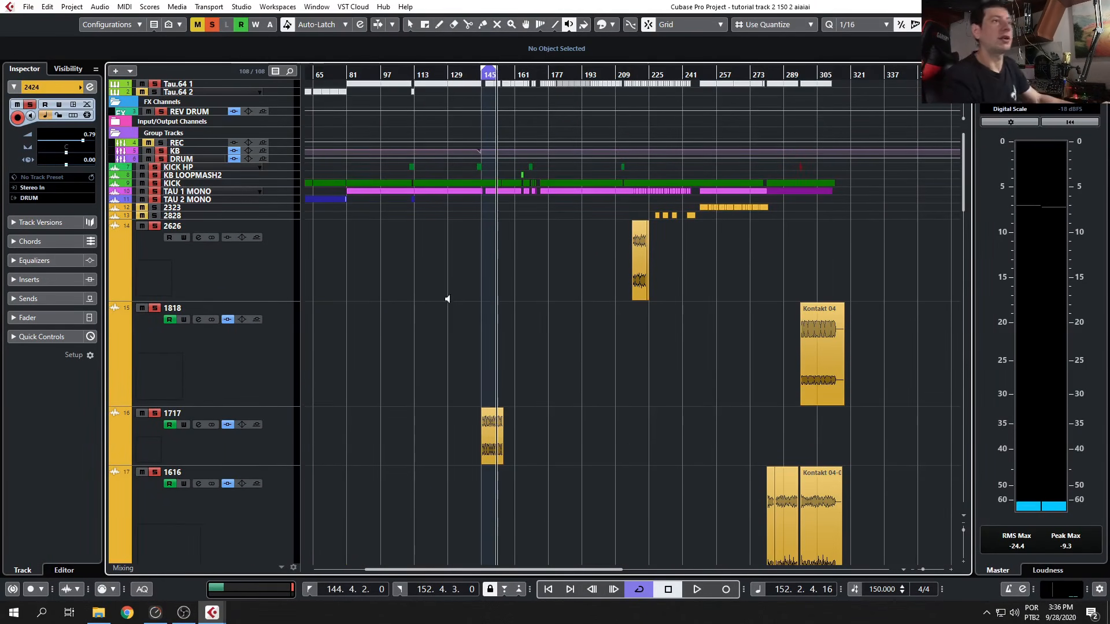
left_click_drag(275, 219, 275, 349)
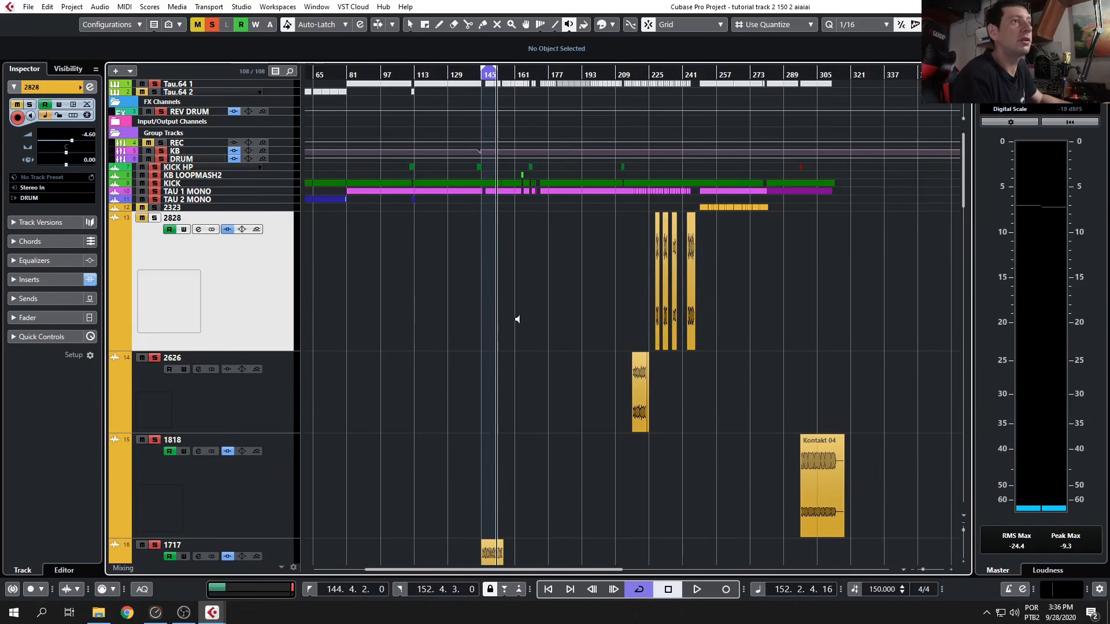
scroll(669, 303, "up", 6)
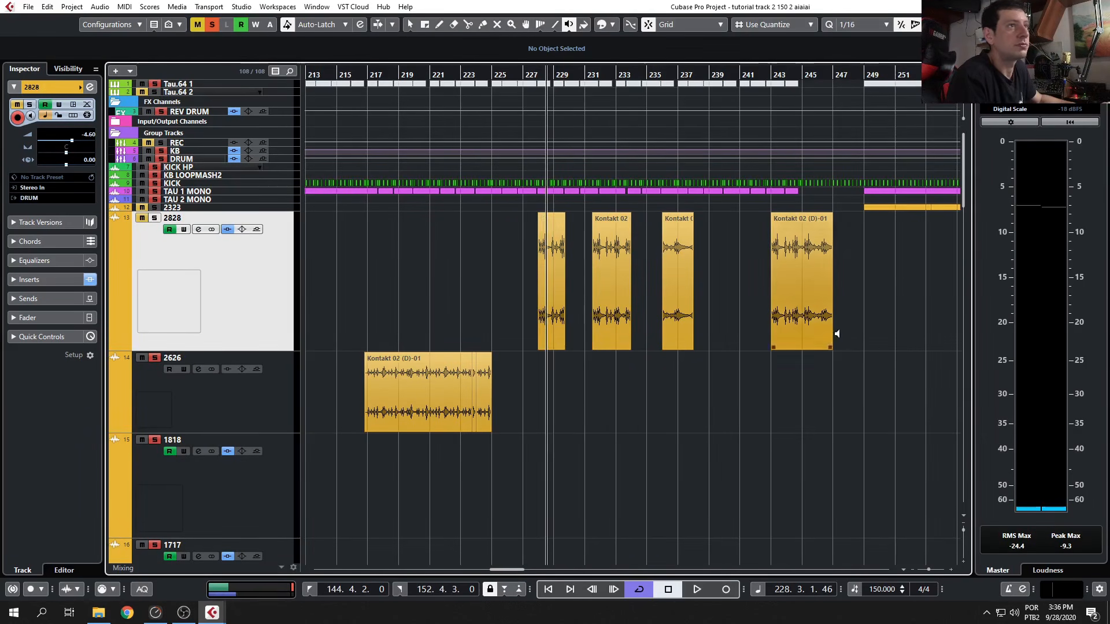
left_click(788, 315)
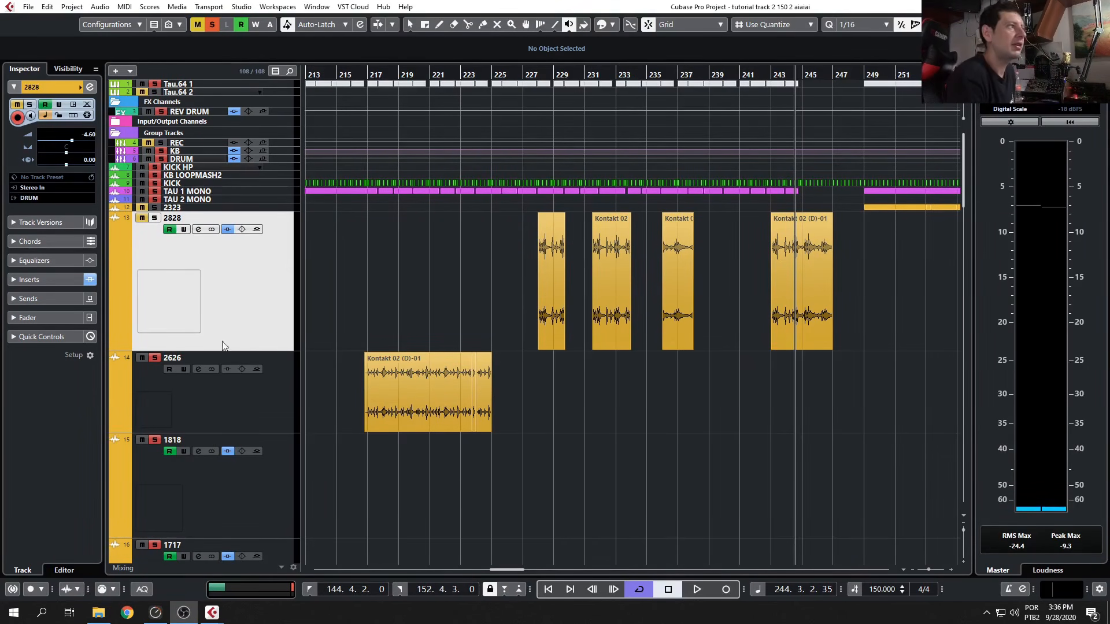
Inspect the FabFilter Pro-Q 2 insert in track 2828's channel settings, and close both windows.
left_click(198, 230)
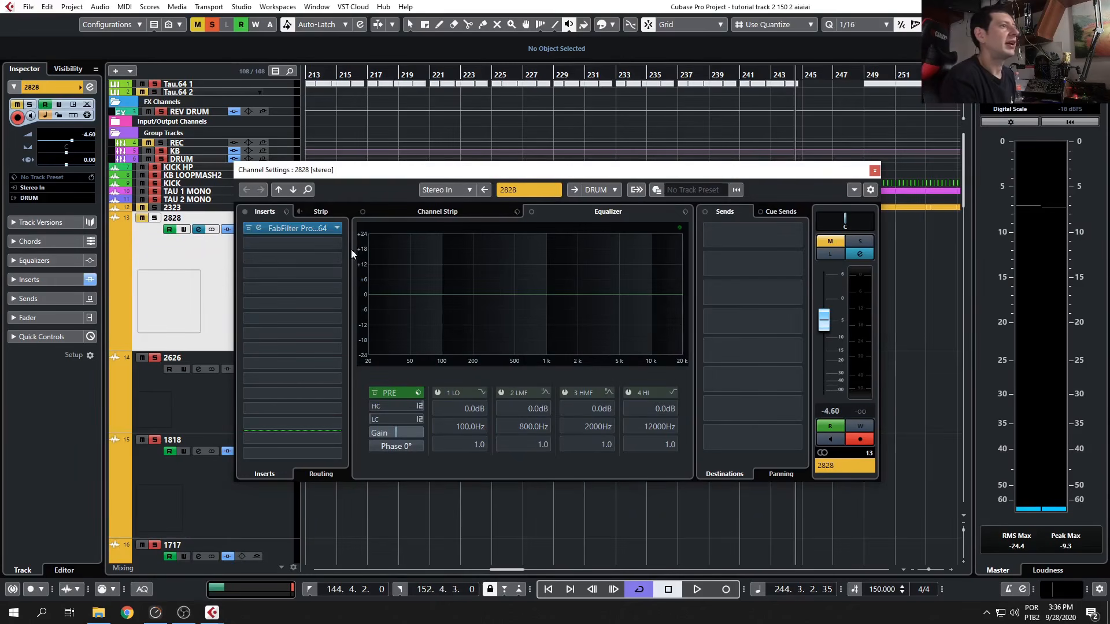
left_click(303, 227)
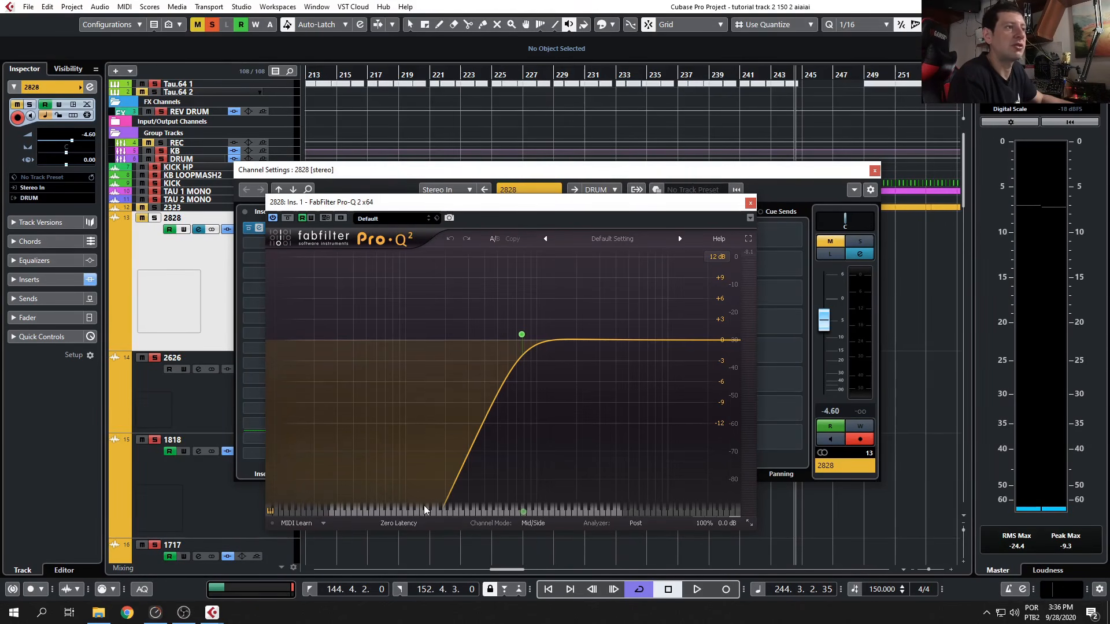
left_click(750, 202)
left_click(875, 171)
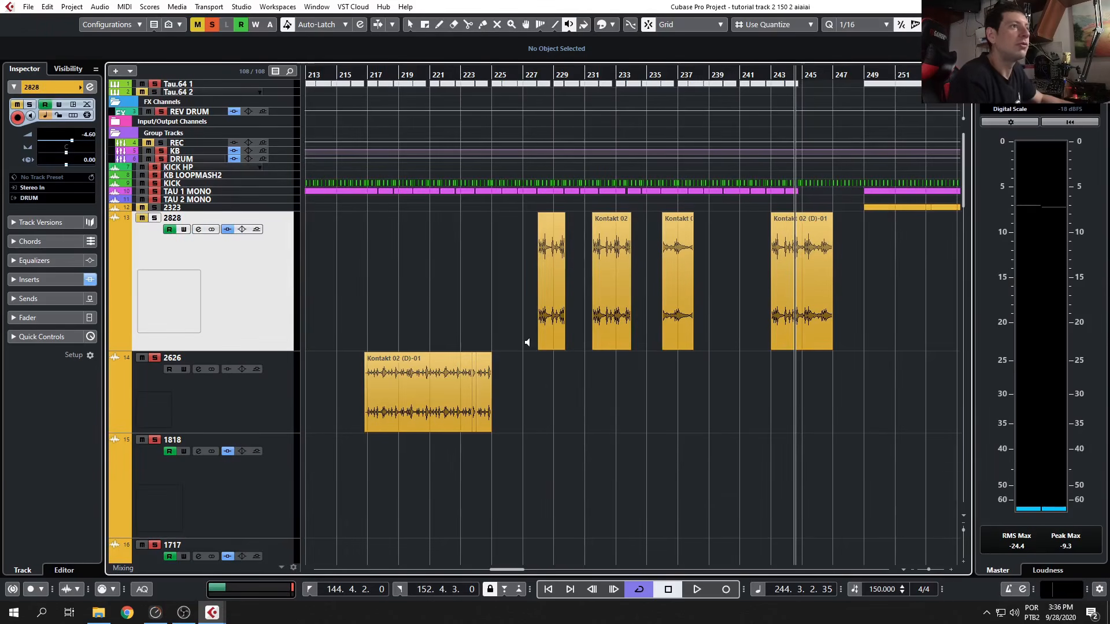
Move track 2828 down the track list so it sits between tracks 1414 and HIHATCLSD1.
scroll(562, 377, "down", 4)
left_click_drag(227, 314, 243, 486)
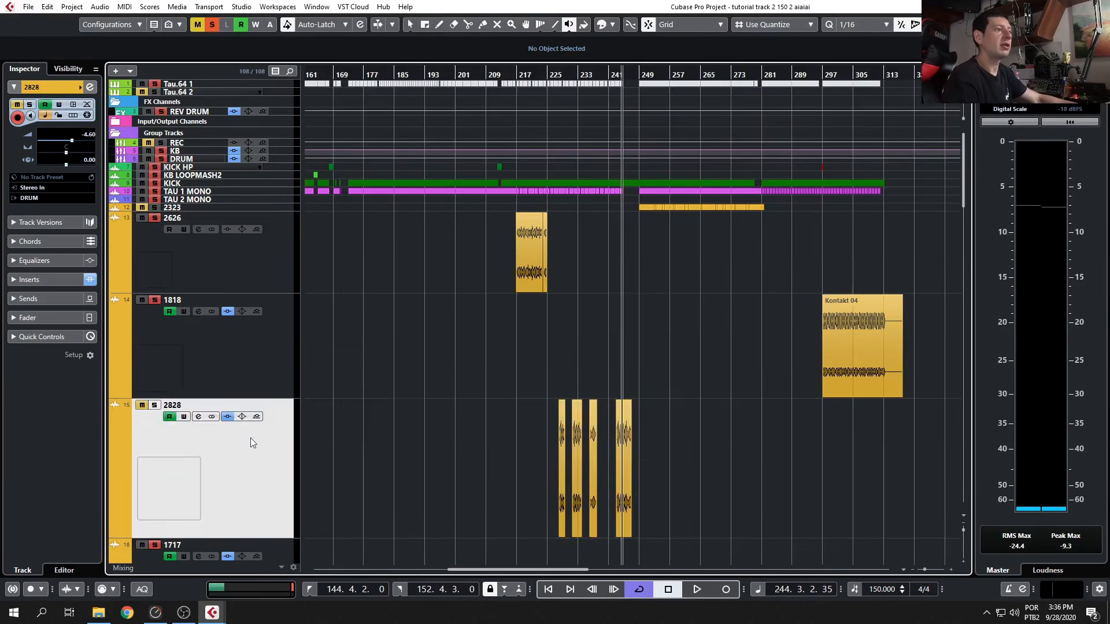
scroll(245, 446, "down", 4)
left_click_drag(233, 214, 220, 490)
scroll(237, 428, "down", 4)
left_click_drag(267, 245, 255, 530)
scroll(299, 334, "down", 4)
left_click_drag(252, 178, 266, 456)
scroll(573, 427, "down", 4)
Check the clips surrounding track 2828, unmute and solo the track, and start playback from about bar 225.
scroll(615, 409, "down", 1)
scroll(614, 419, "up", 1)
scroll(601, 405, "down", 4)
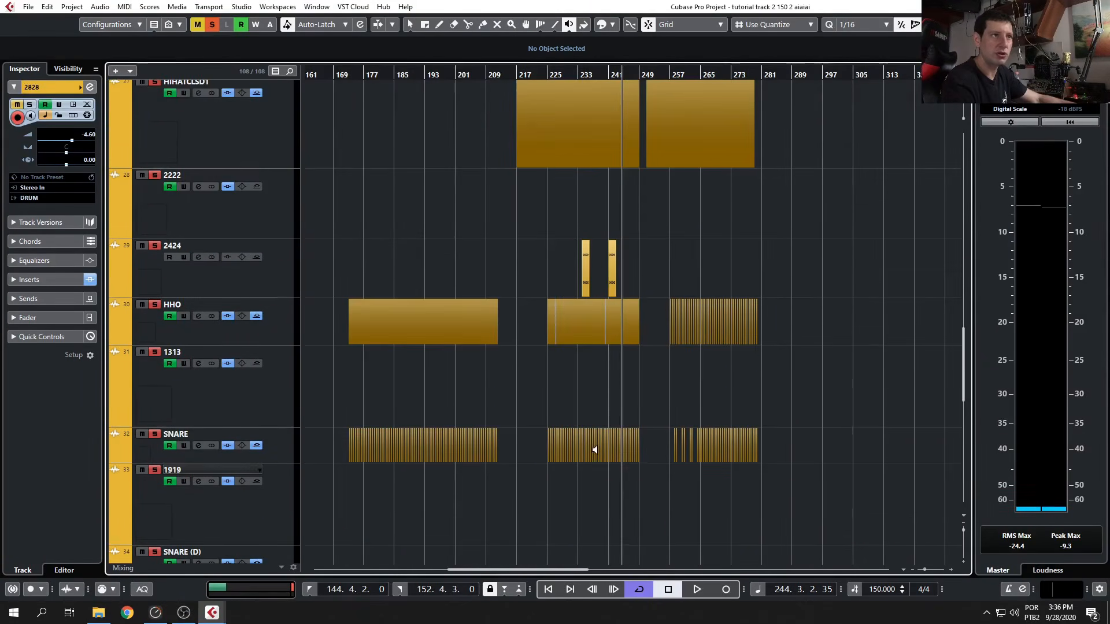
scroll(597, 462, "up", 8)
scroll(602, 399, "up", 2)
scroll(603, 398, "down", 3)
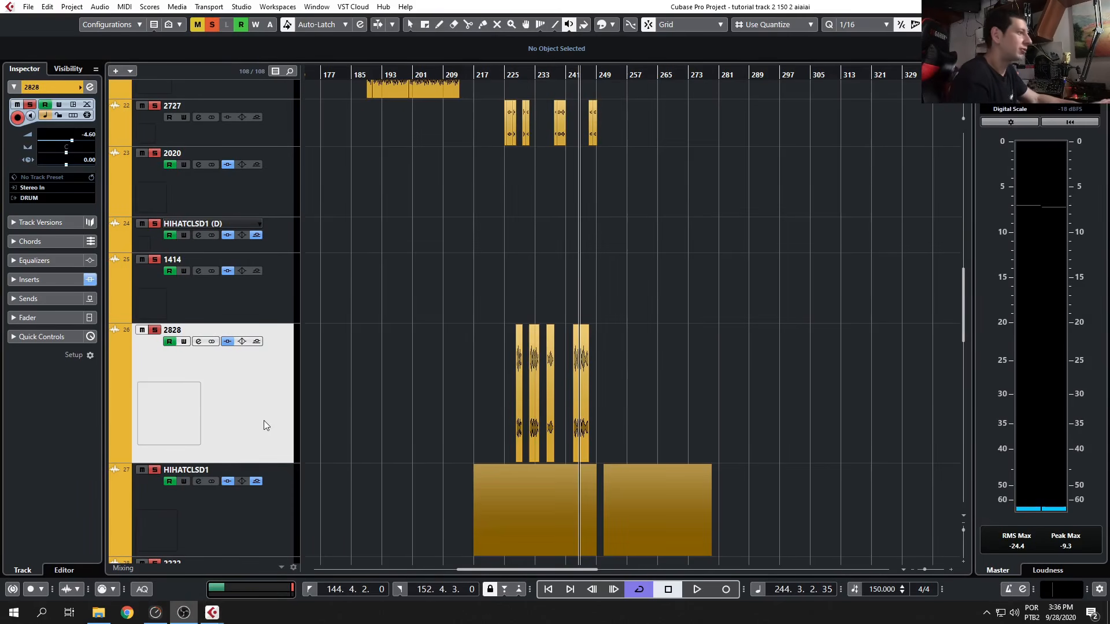
double_click(504, 76)
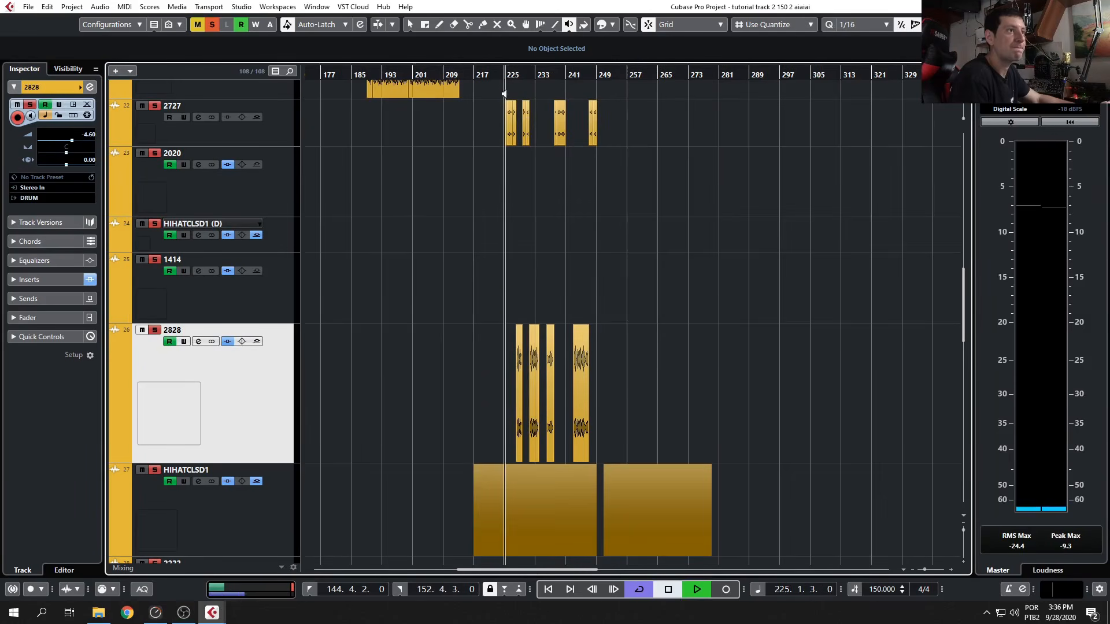
scroll(501, 357, "down", 4)
scroll(497, 375, "up", 5)
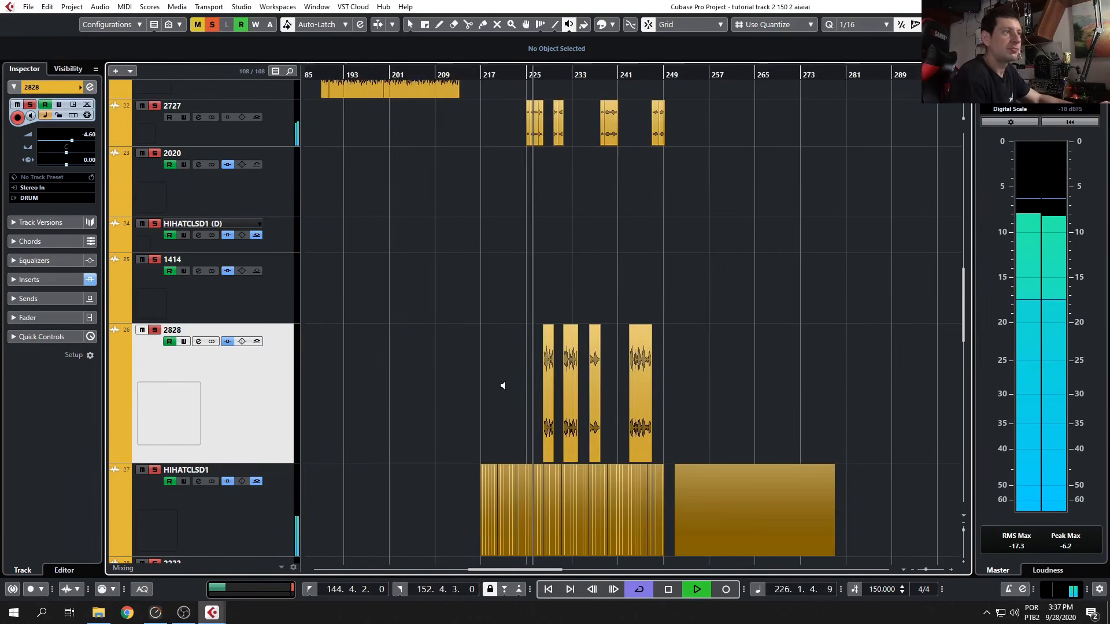
Listen to track 2828's clips in context with the surrounding tracks and stop playback at about bar 238.
scroll(614, 389, "down", 2)
scroll(614, 397, "down", 1)
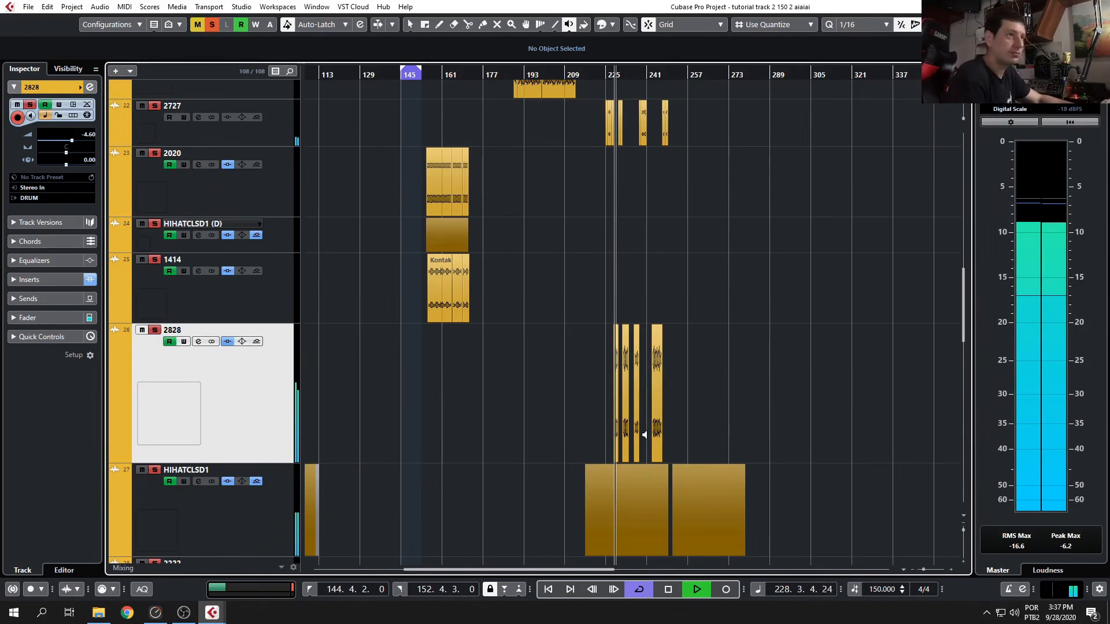
scroll(642, 431, "up", 5)
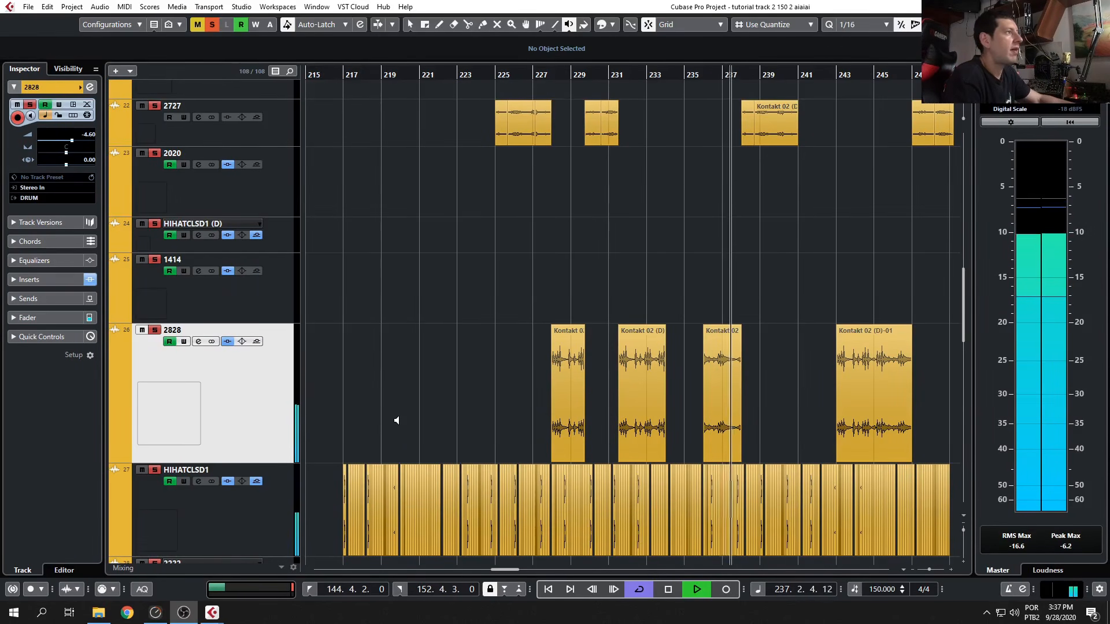
scroll(521, 413, "down", 5)
scroll(625, 415, "up", 5)
left_click(753, 347)
scroll(753, 358, "down", 3)
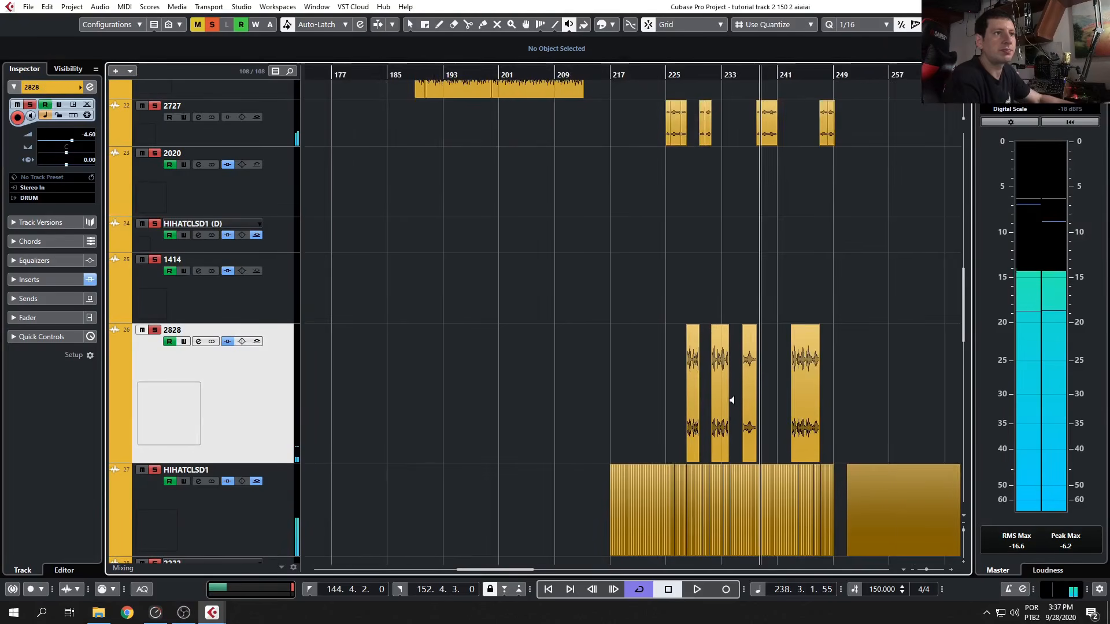
scroll(682, 408, "right", 3)
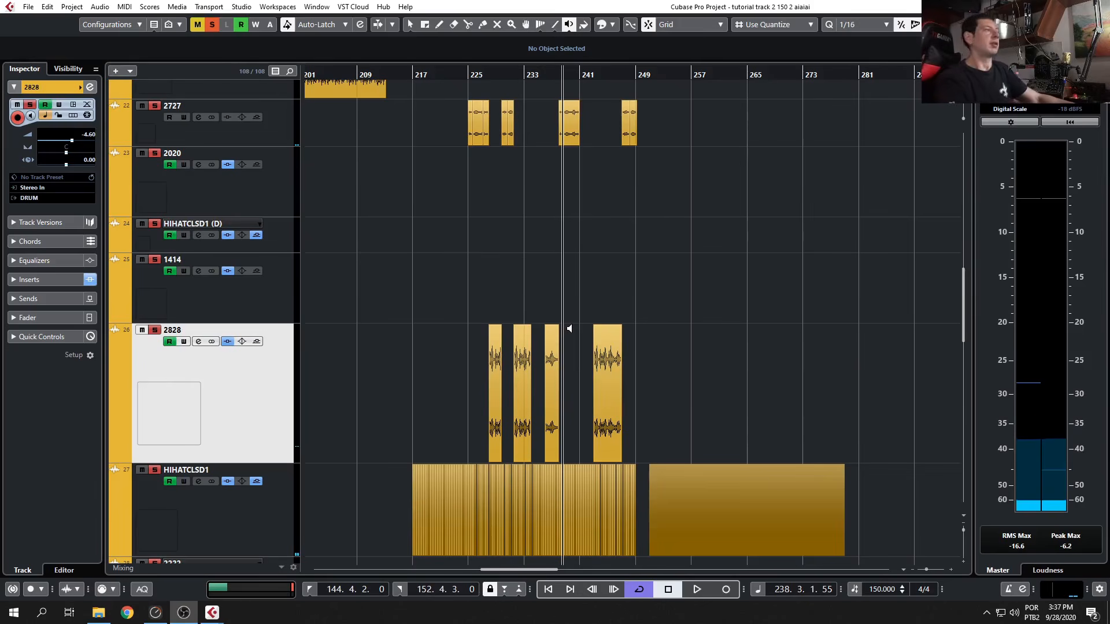
Enlarge track 2323, directly above track 2626, until its clip waveforms are easy to read.
scroll(491, 309, "up", 10)
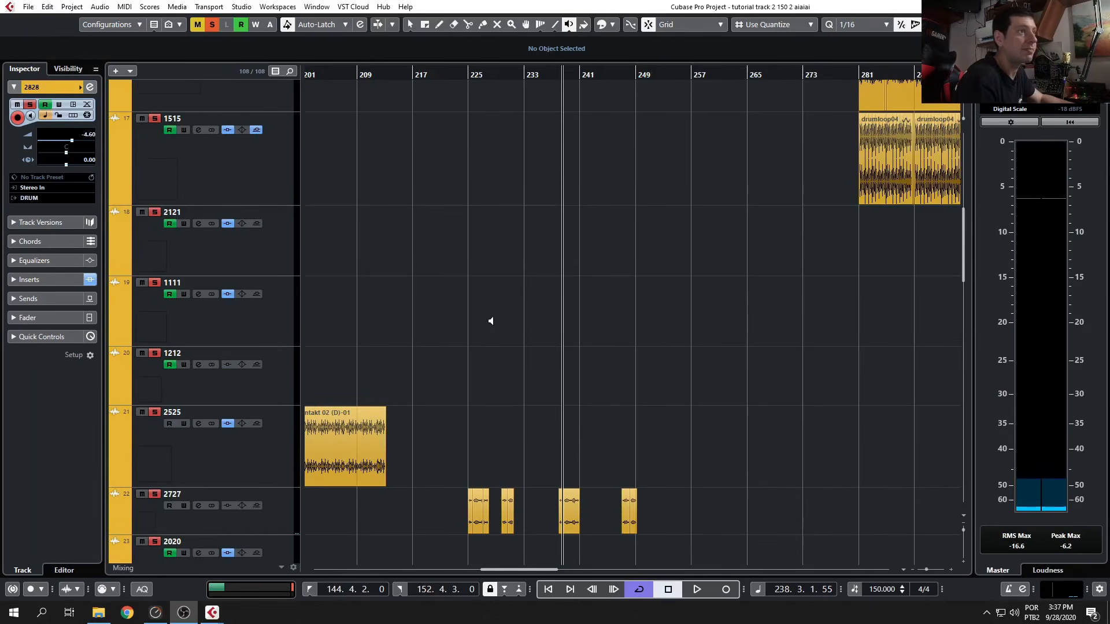
scroll(463, 278, "down", 5)
scroll(481, 283, "up", 5)
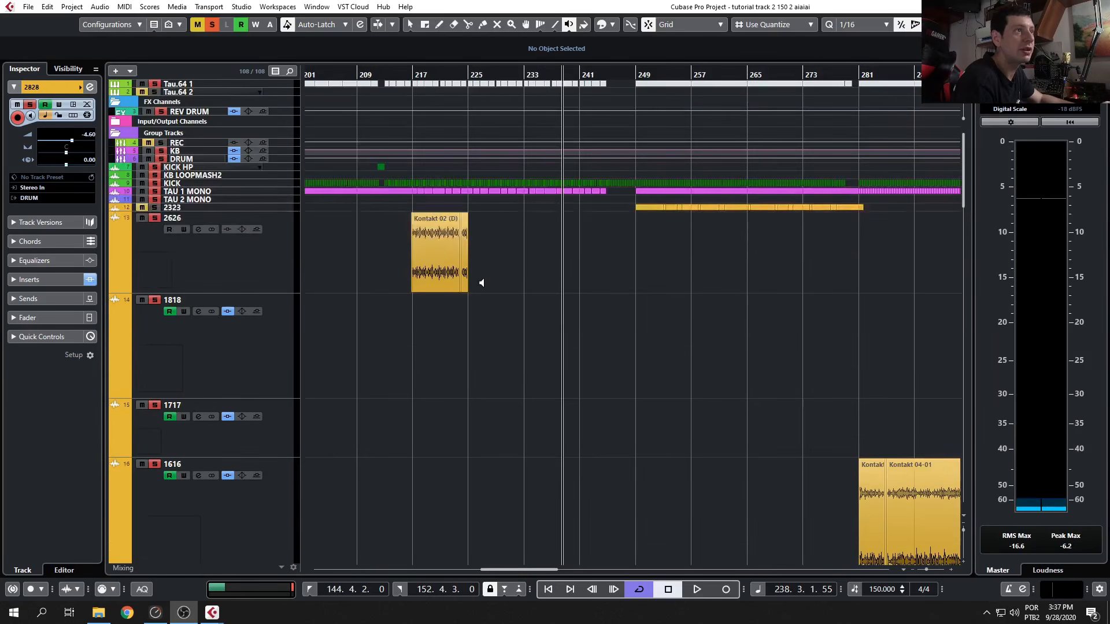
scroll(571, 339, "down", 4, "ctrl")
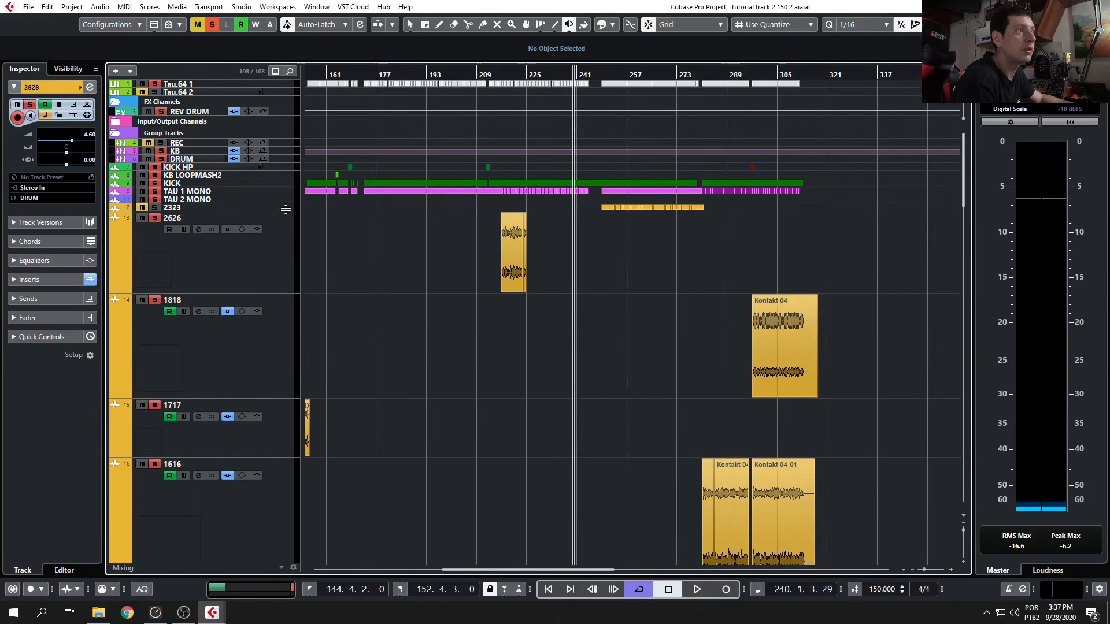
left_click_drag(285, 209, 267, 318)
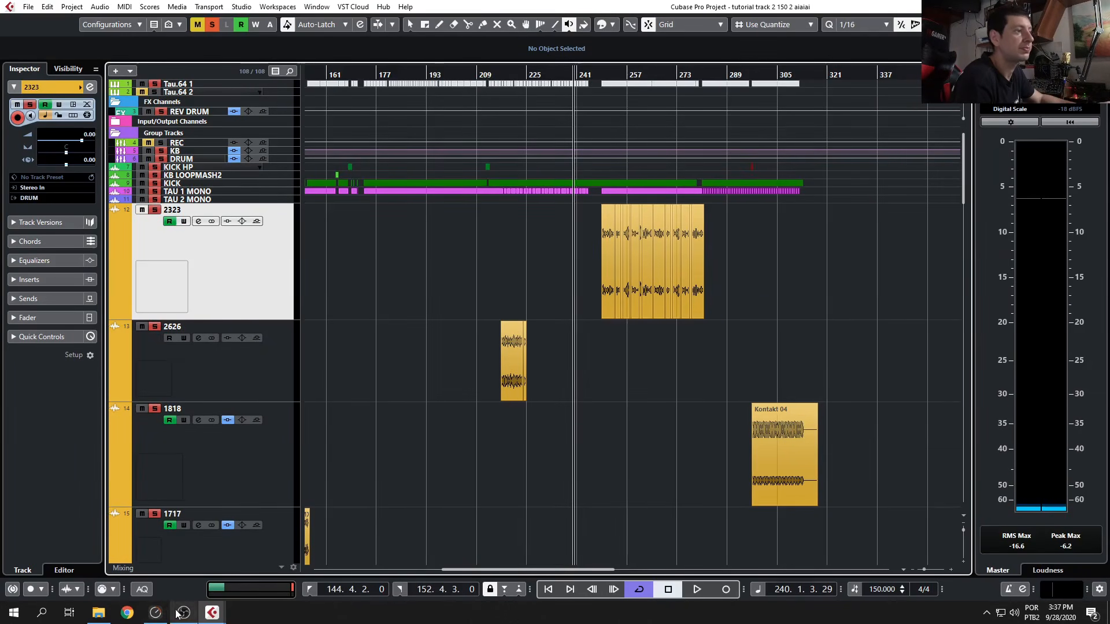
Audition track 2323's clips at several points between about bars 249 and 257, and inspect its channel settings before closing them.
left_click(616, 264)
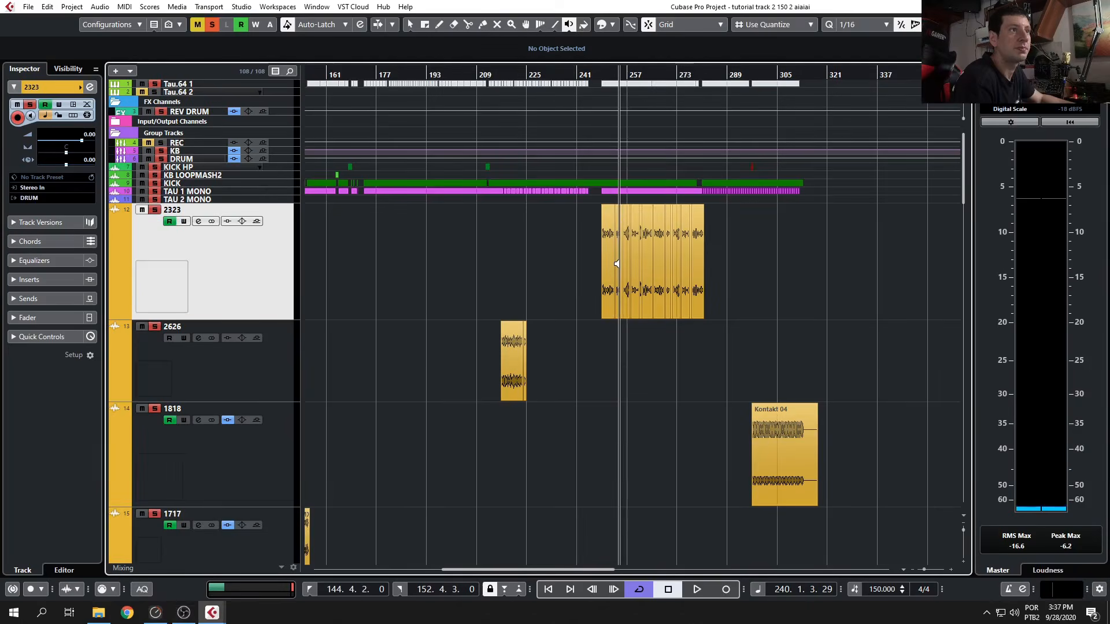
left_click(603, 273)
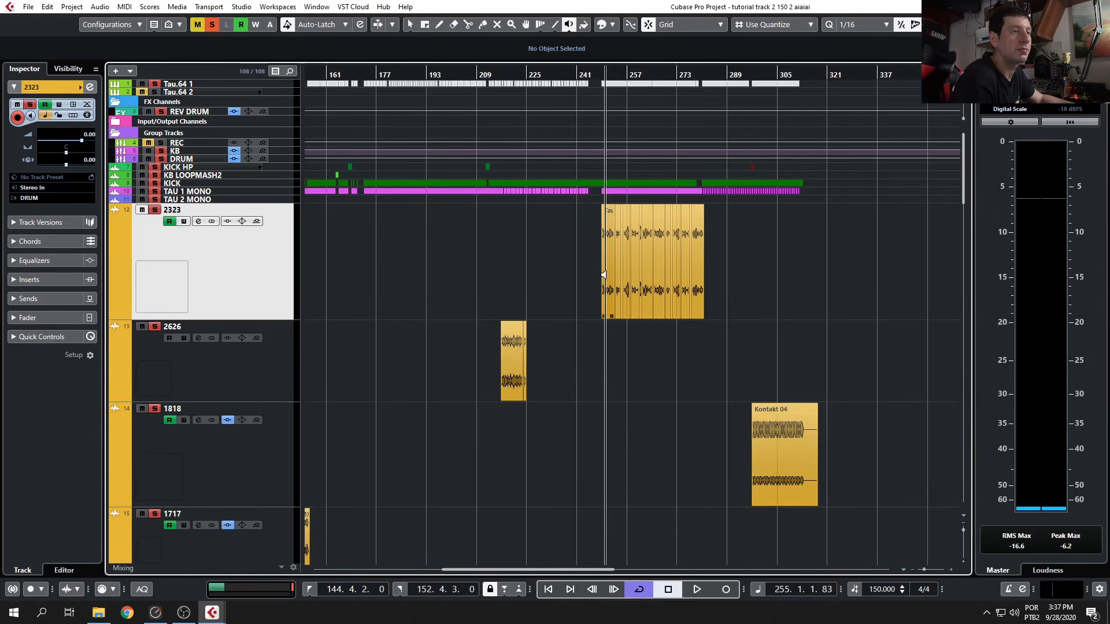
left_click(627, 276)
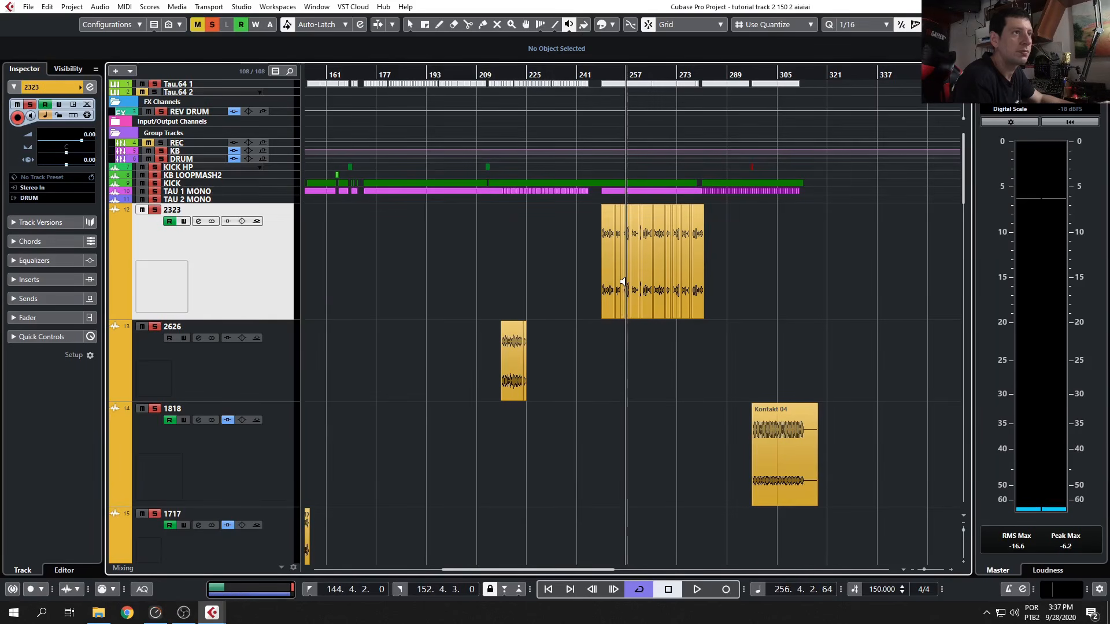
scroll(623, 283, "up", 4)
left_click(199, 222)
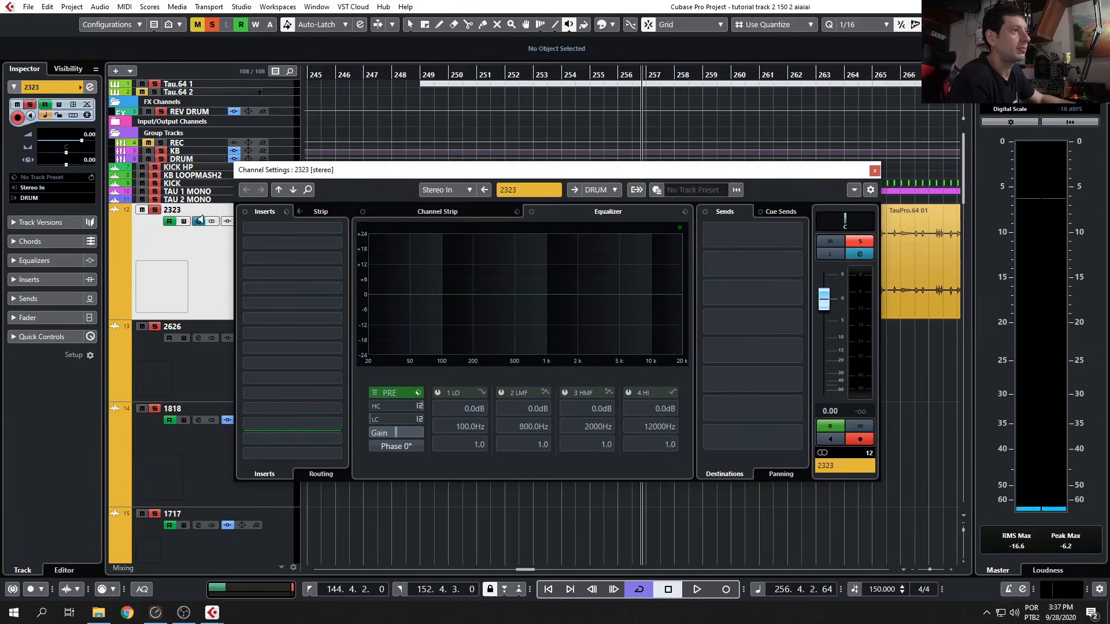
left_click(874, 171)
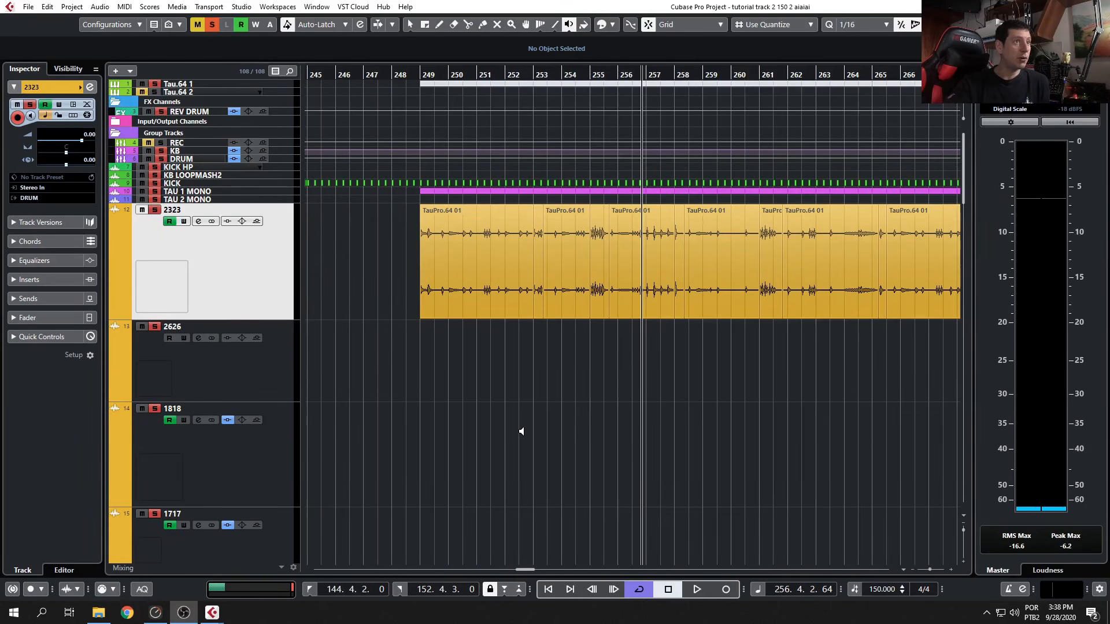
Switch back to the Object Selection tool and review track 2323's channel settings once more, closing the window again.
scroll(731, 330, "down", 3)
scroll(730, 298, "up", 3)
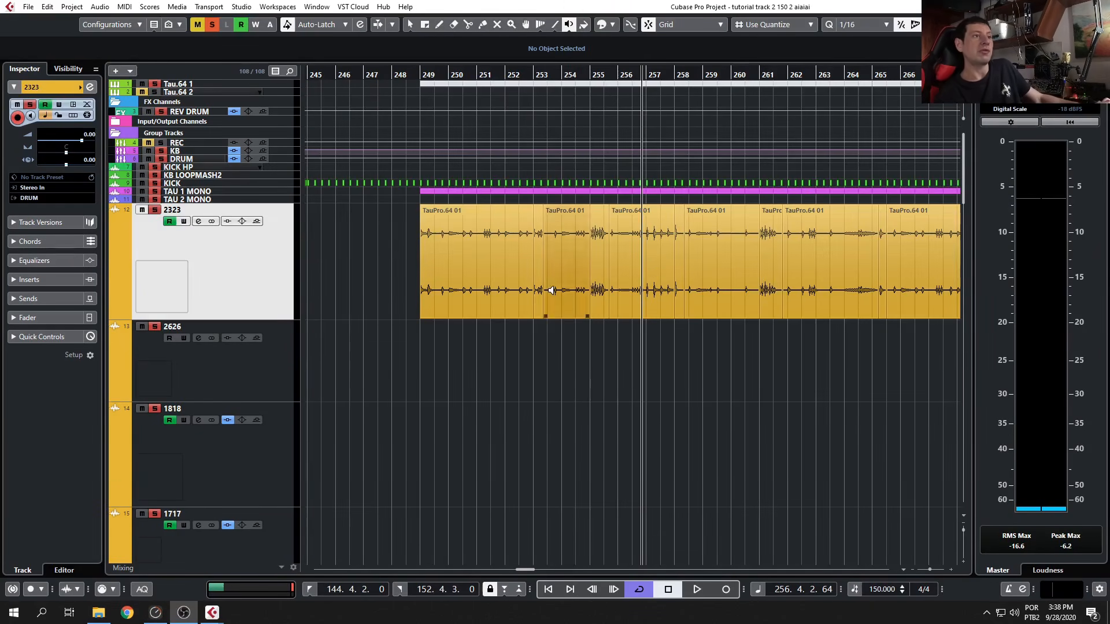
key("1")
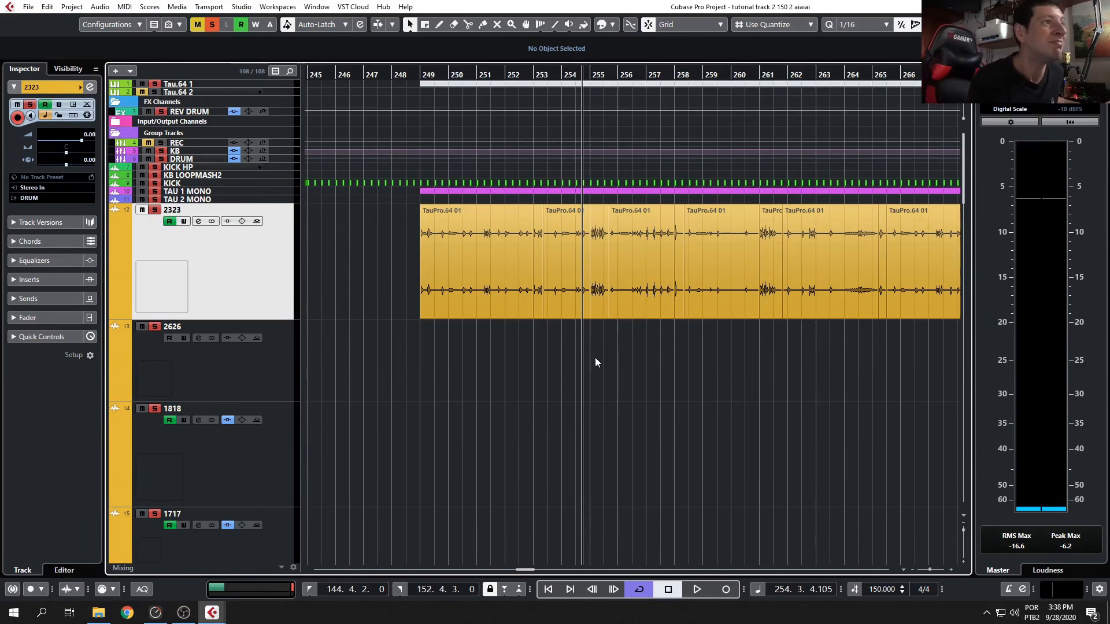
key("g")
key("h")
key("h")
key("h")
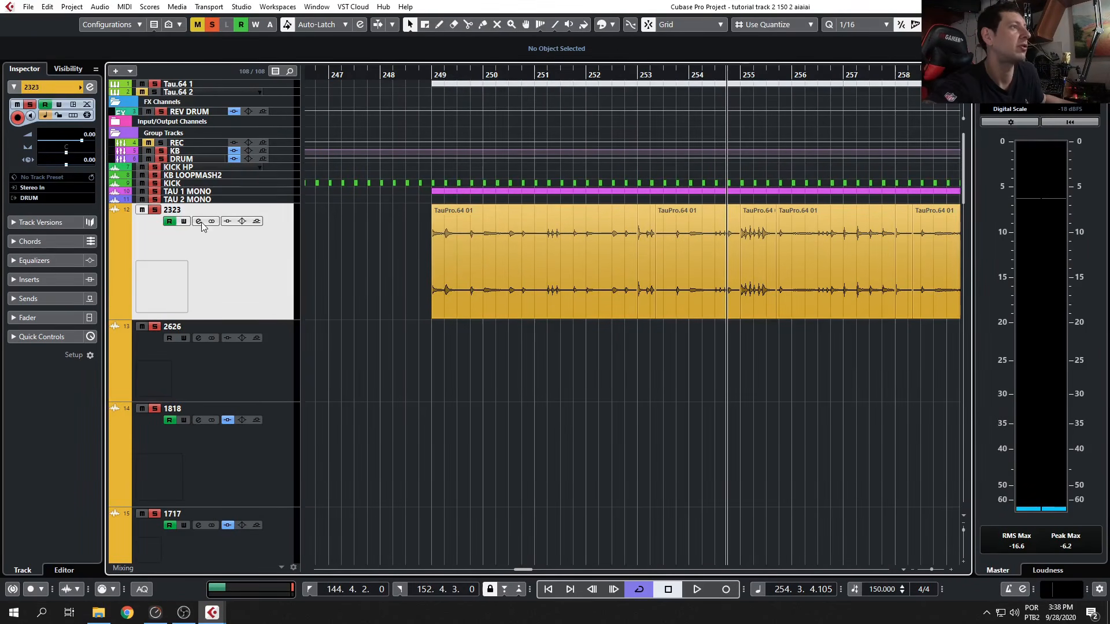
key("e")
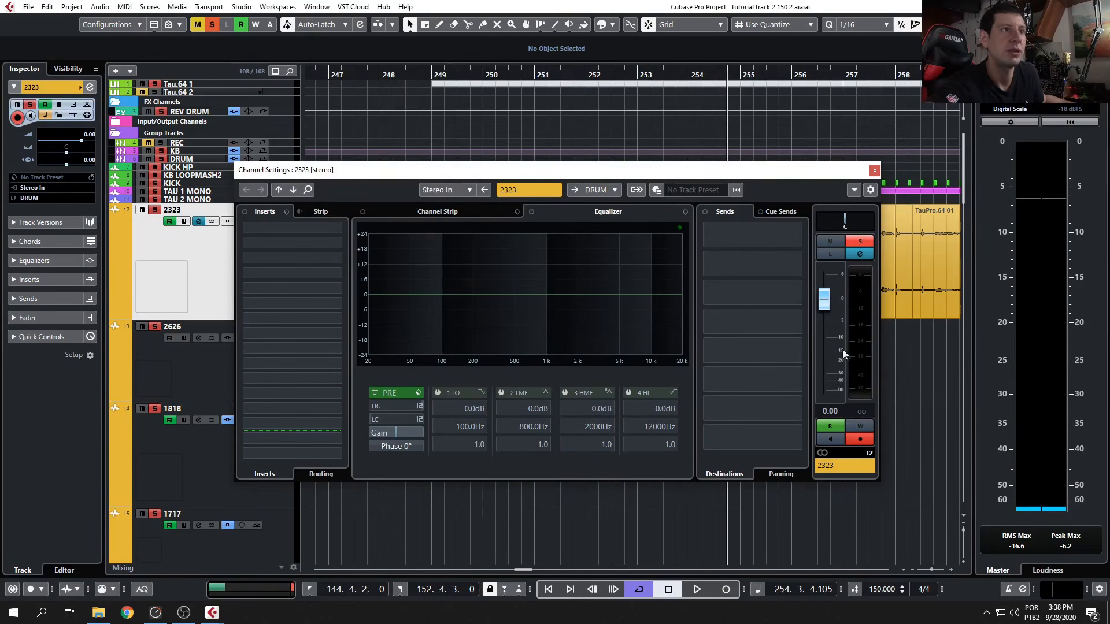
left_click(875, 171)
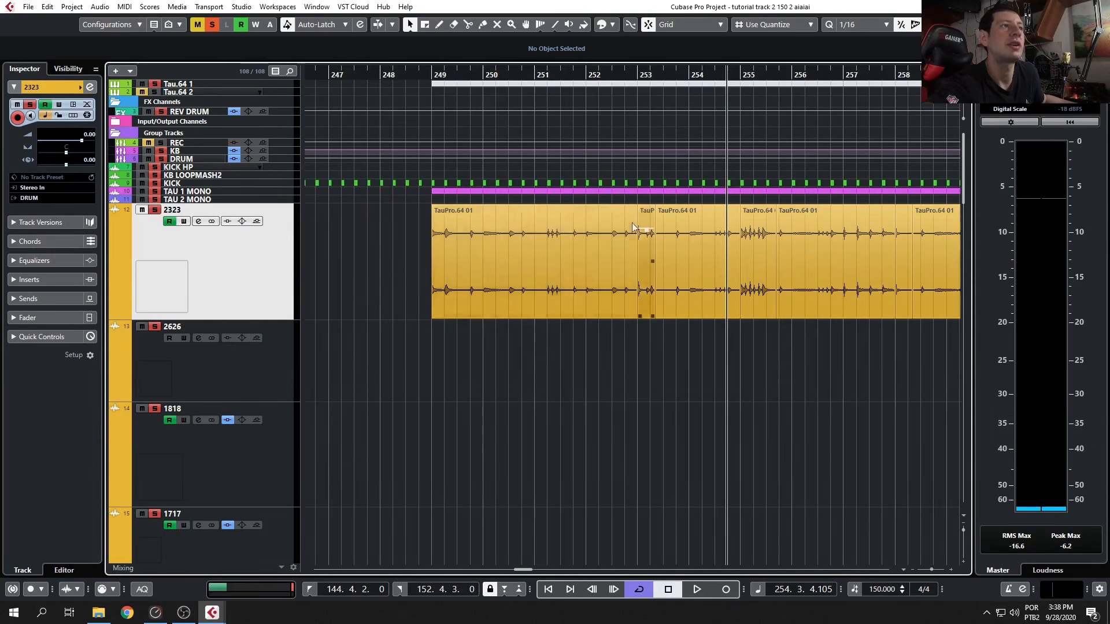
Check the event volume of track 2323's short clips at bars 253 and 261.
scroll(593, 318, "right", 4)
scroll(500, 307, "right", 1)
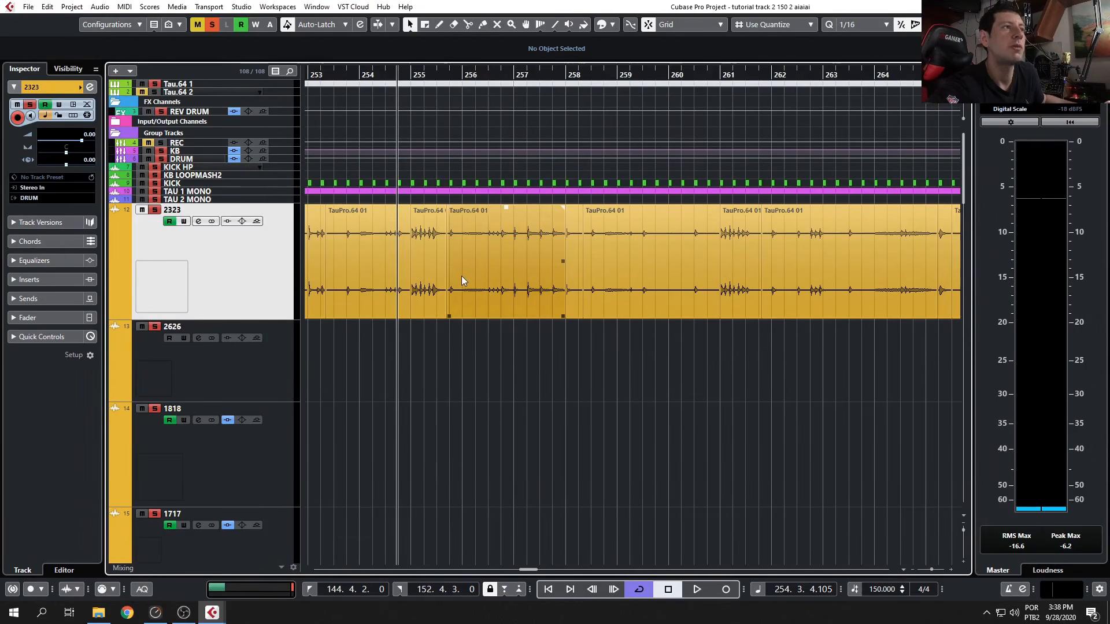
left_click(435, 275)
scroll(460, 223, "left", 2)
left_click(453, 275)
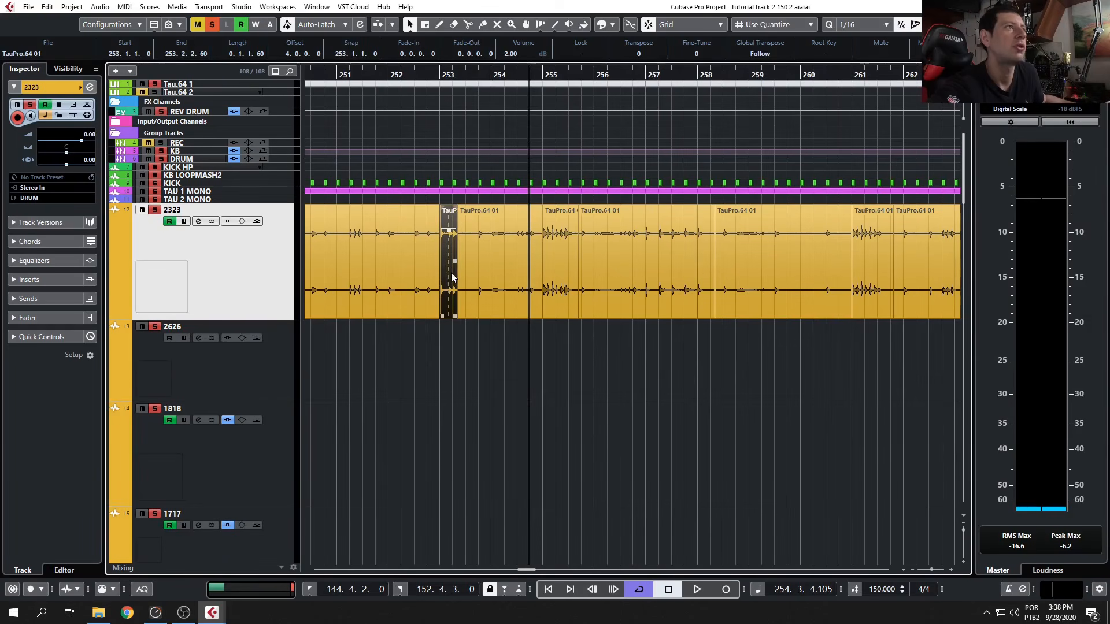
scroll(534, 257, "right", 4)
left_click(592, 262)
scroll(588, 266, "right", 8)
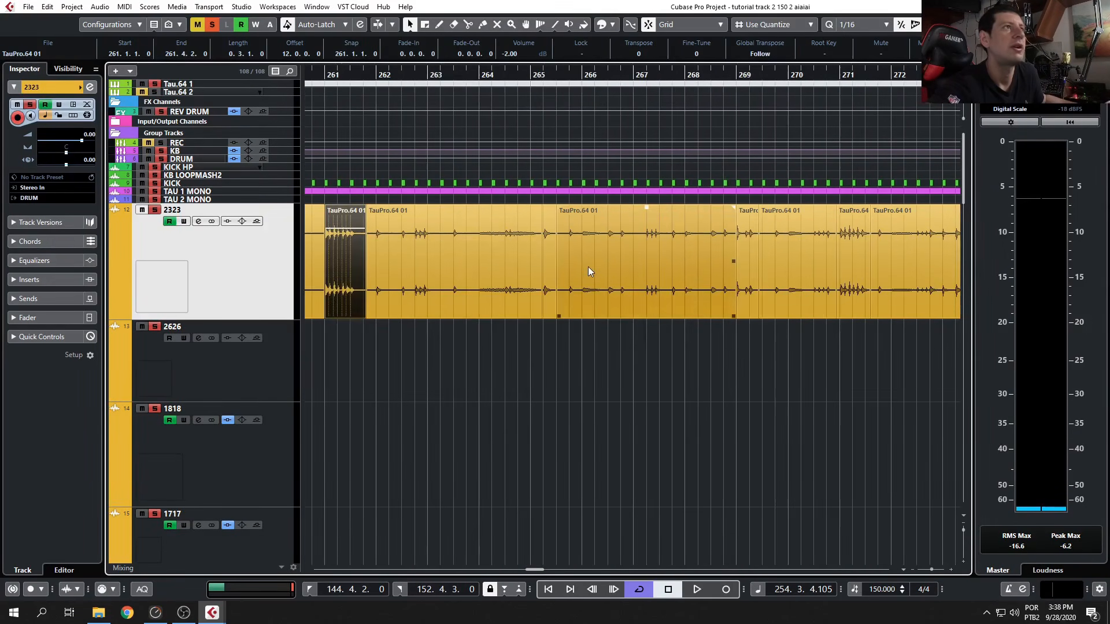
Place the playhead at bar 248 and open track 2323's channel settings, moving the window below the track's clips.
scroll(587, 268, "down", 10)
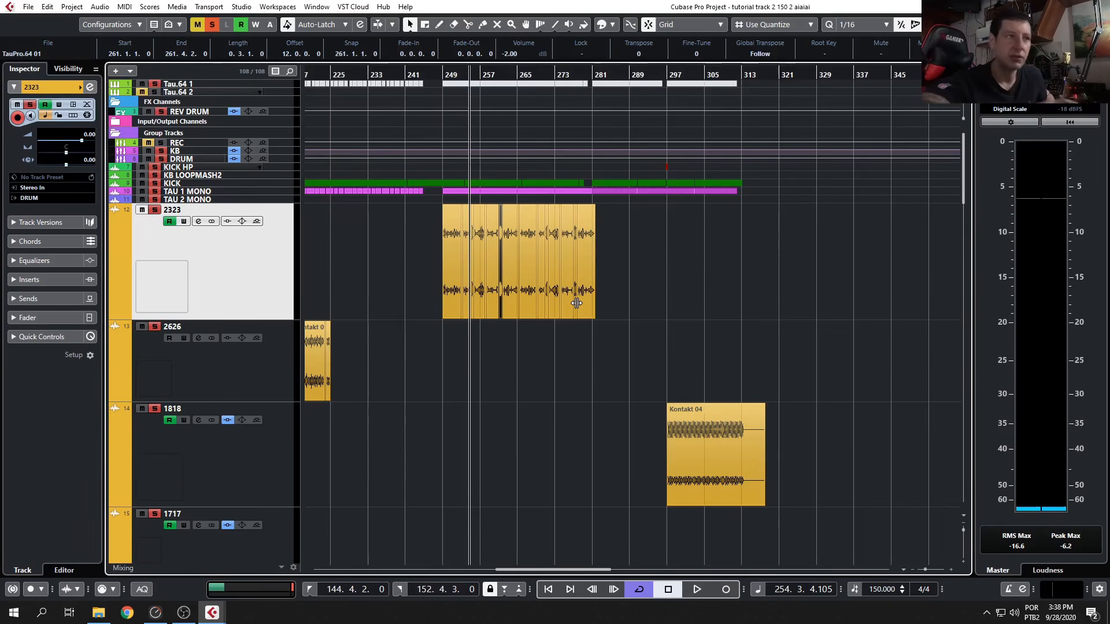
left_click(437, 75)
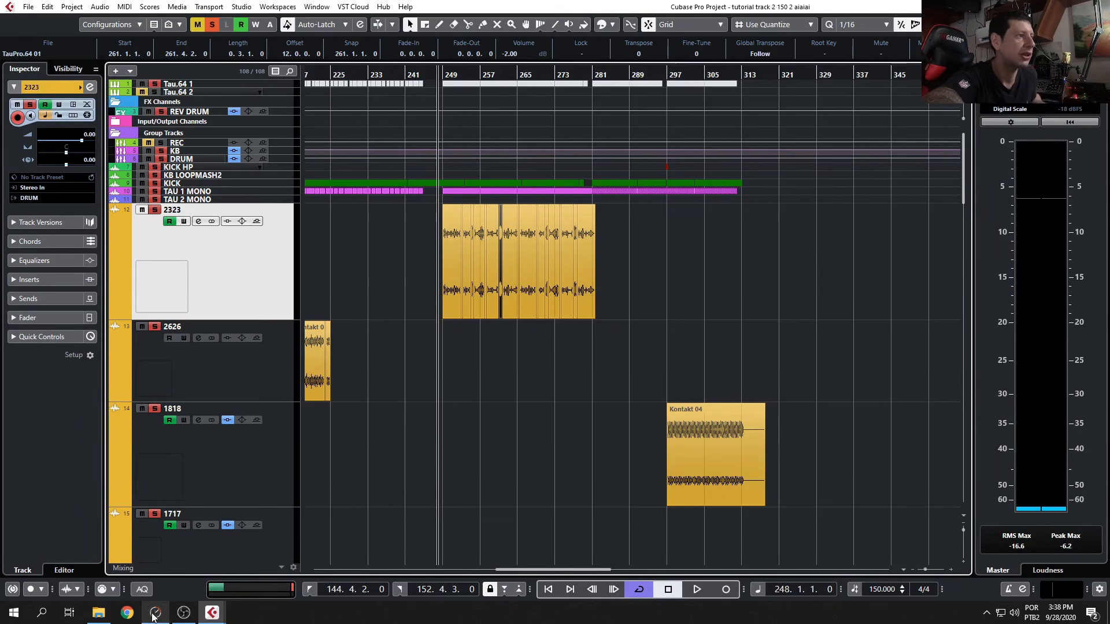
left_click(197, 222)
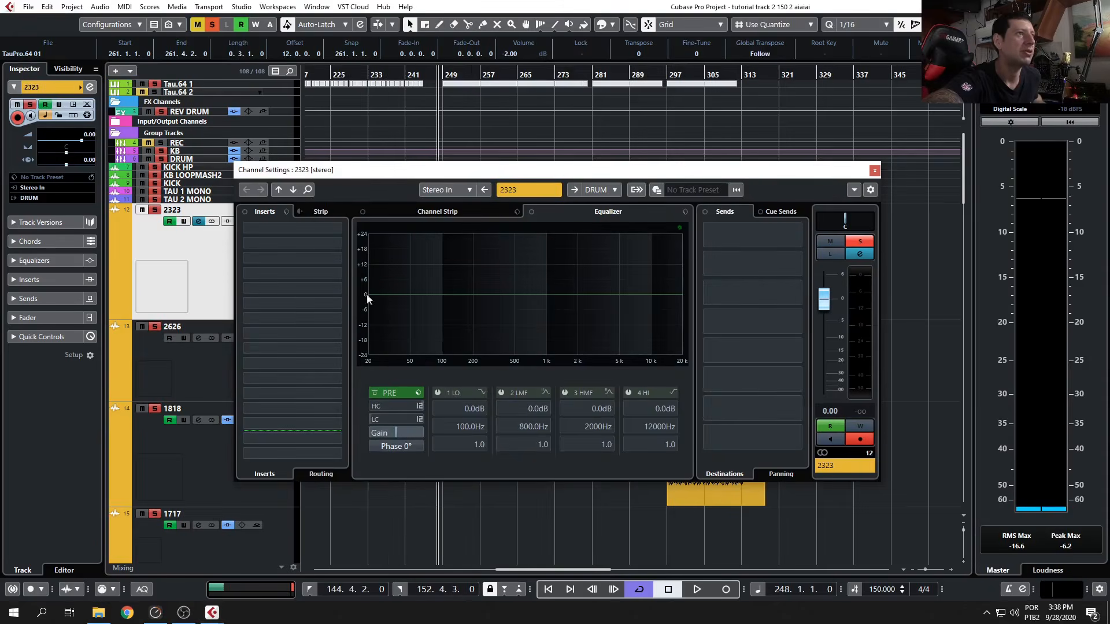
left_click_drag(478, 168, 348, 320)
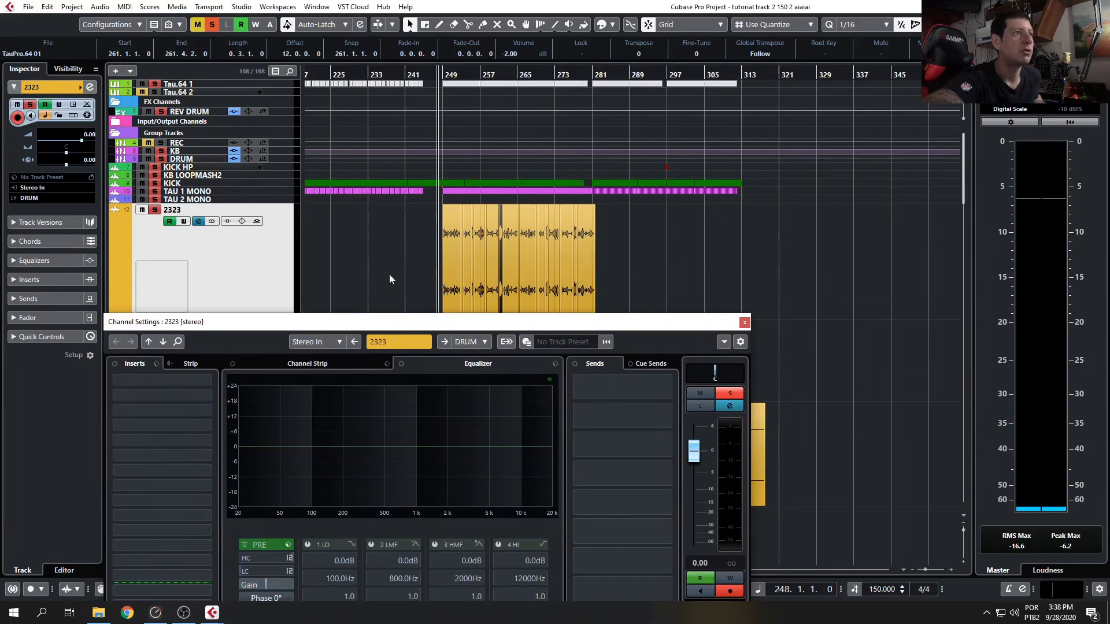
Deselect the clip on track 2323 and play briefly from bar 248 with the channel settings open.
scroll(455, 280, "up", 6)
scroll(520, 295, "up", 2)
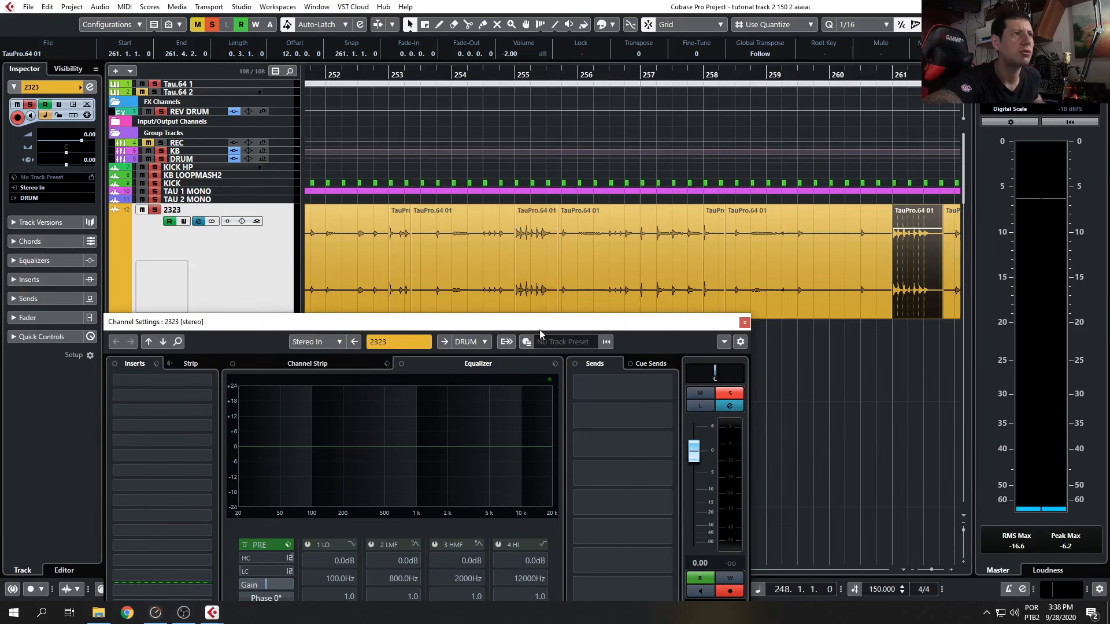
scroll(559, 283, "down", 2)
scroll(559, 283, "down", 2)
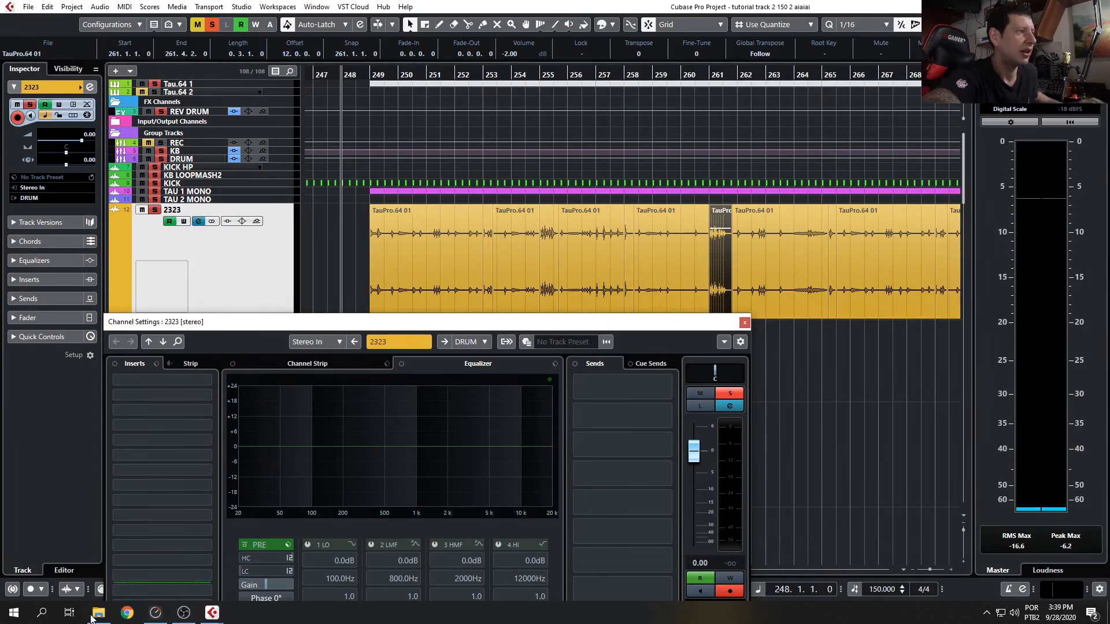
mouse_move(201, 610)
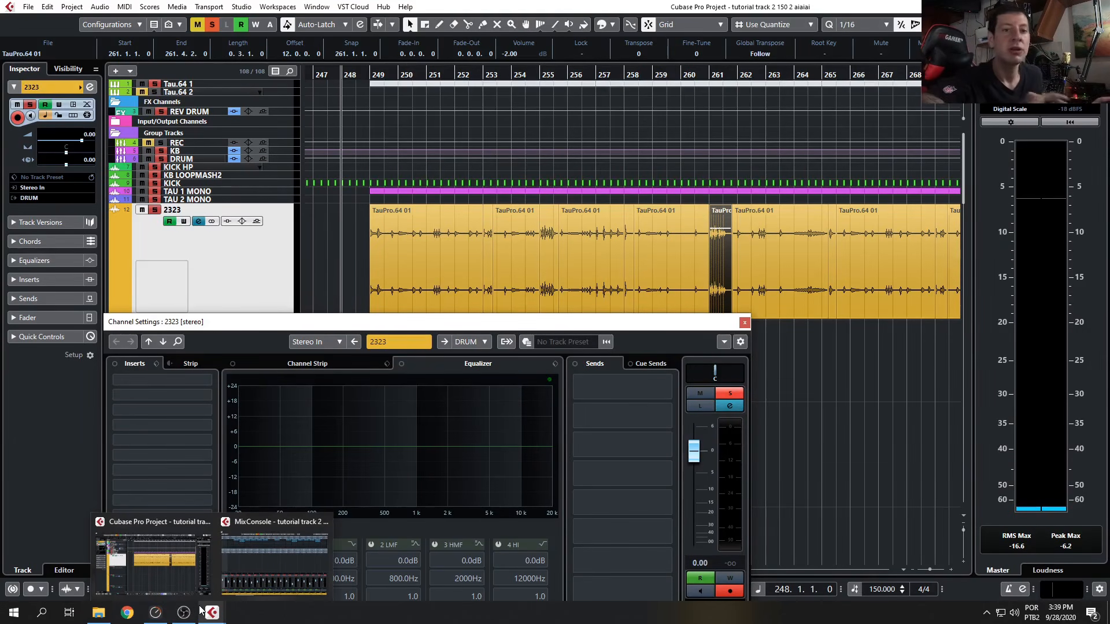
left_click(162, 578)
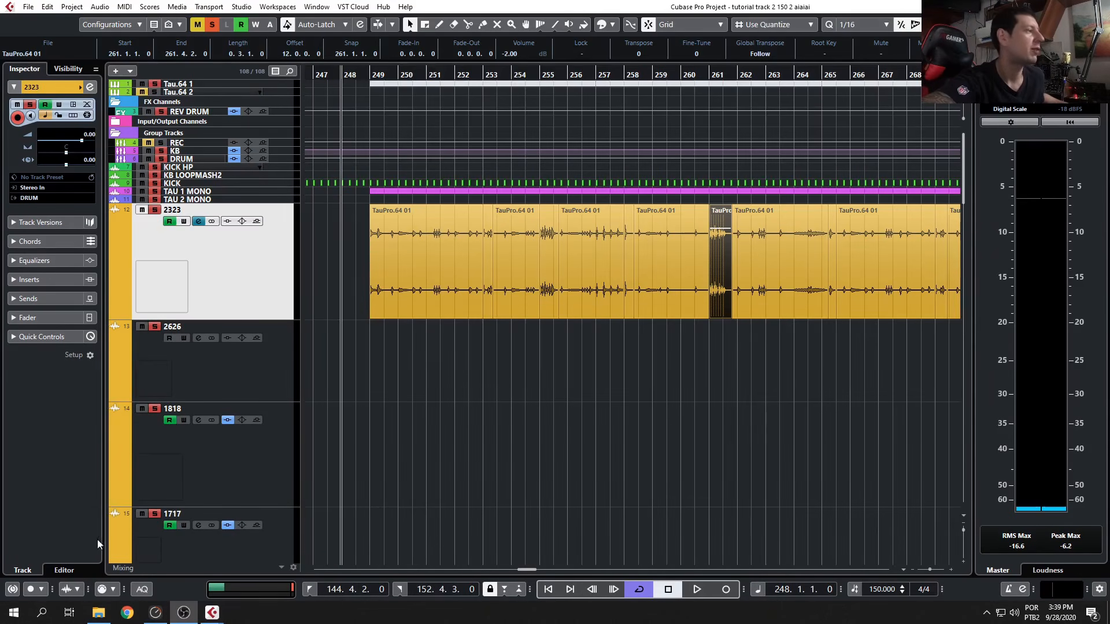
left_click(557, 370)
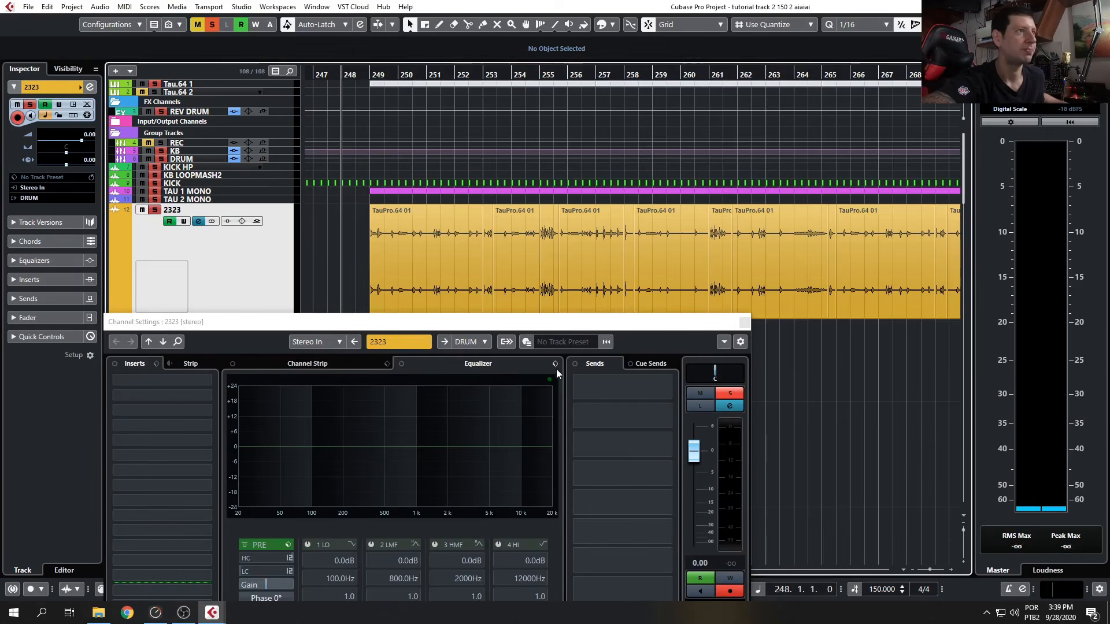
key("space")
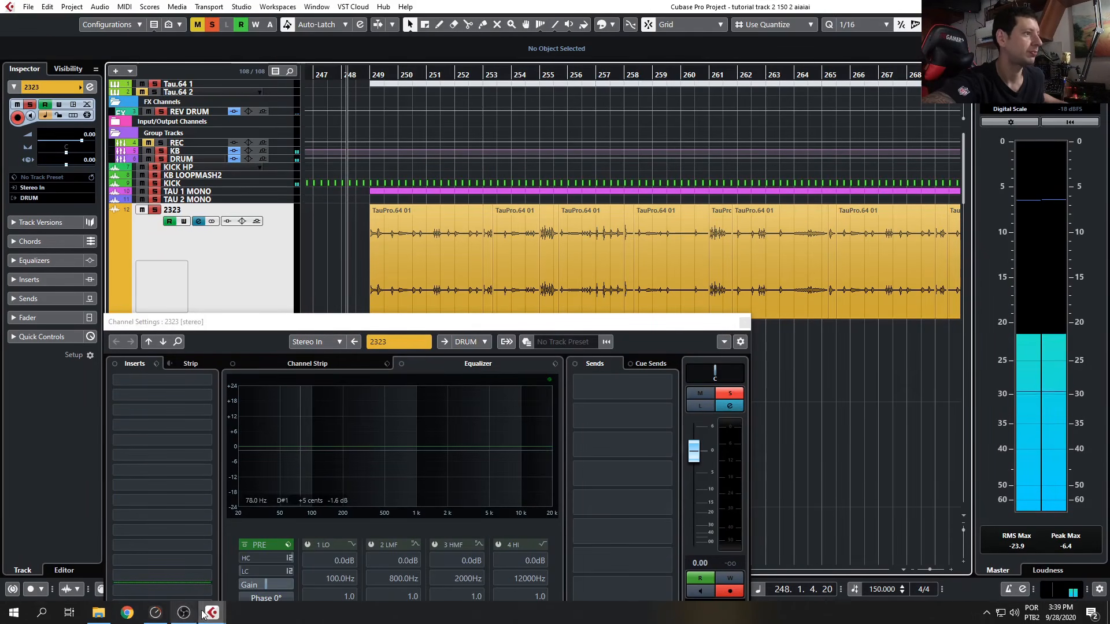
left_click(185, 613)
left_click(445, 471)
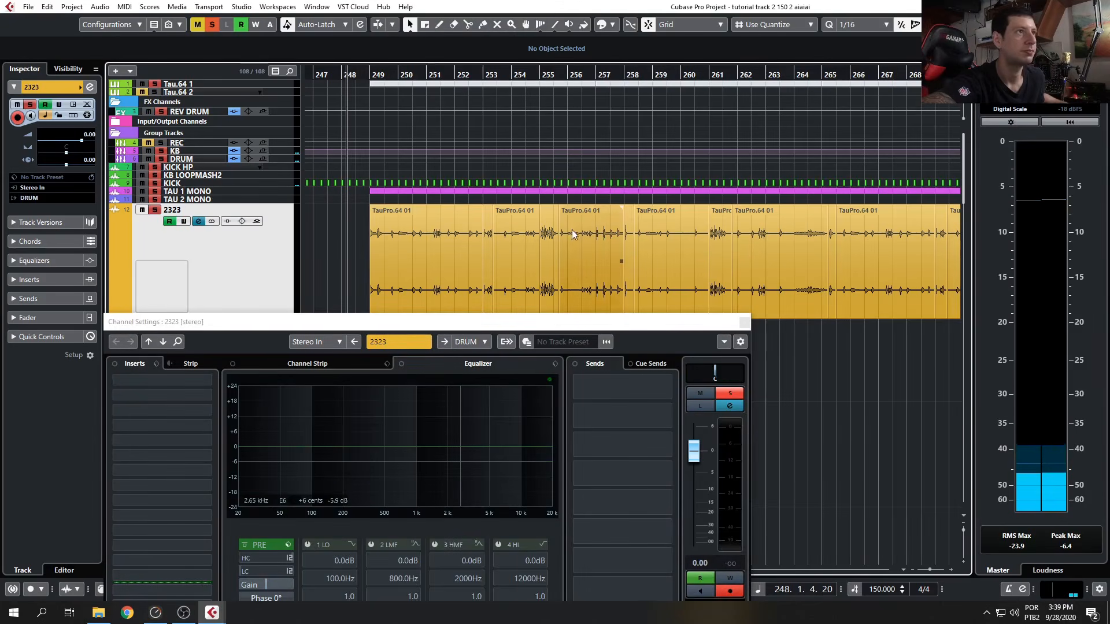
Set the volume of track 2323's short clip at bar 255 to 0.00 dB and play it from about bar 254.
left_click(549, 260)
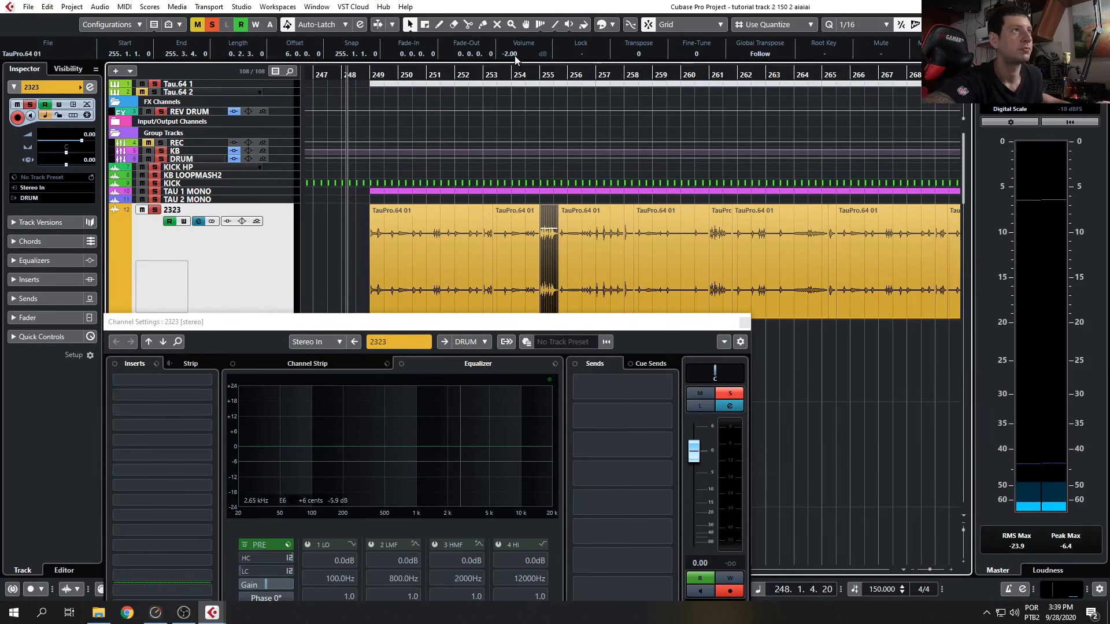
scroll(521, 59, "up", 2)
left_click(532, 78)
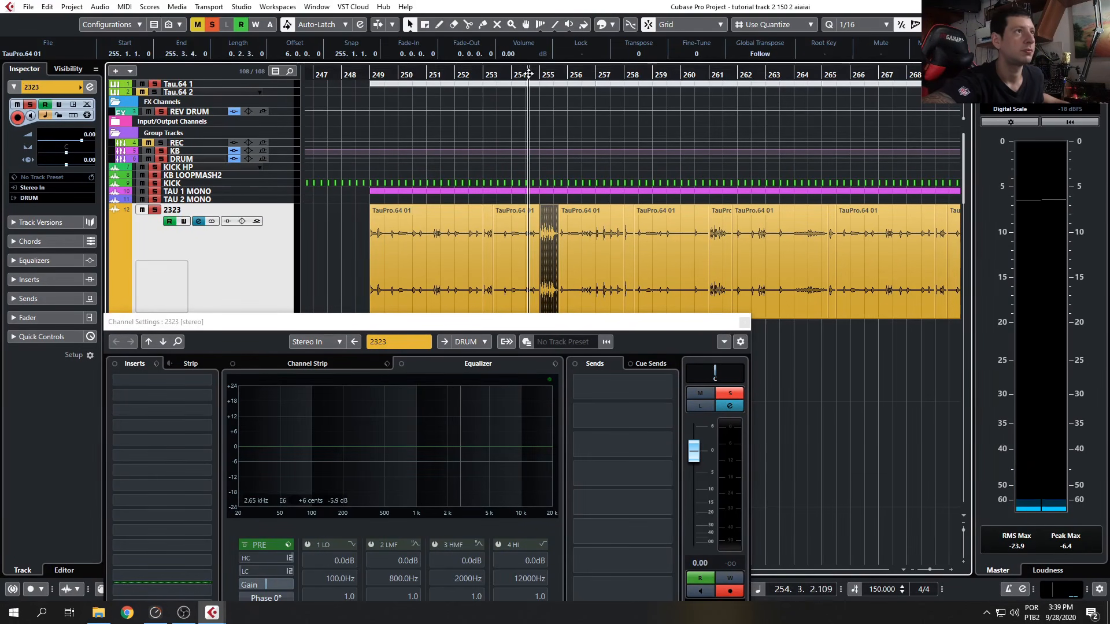
key("space")
mouse_move(582, 322)
left_mouse_down()
mouse_move(570, 310)
mouse_move(572, 323)
left_mouse_up()
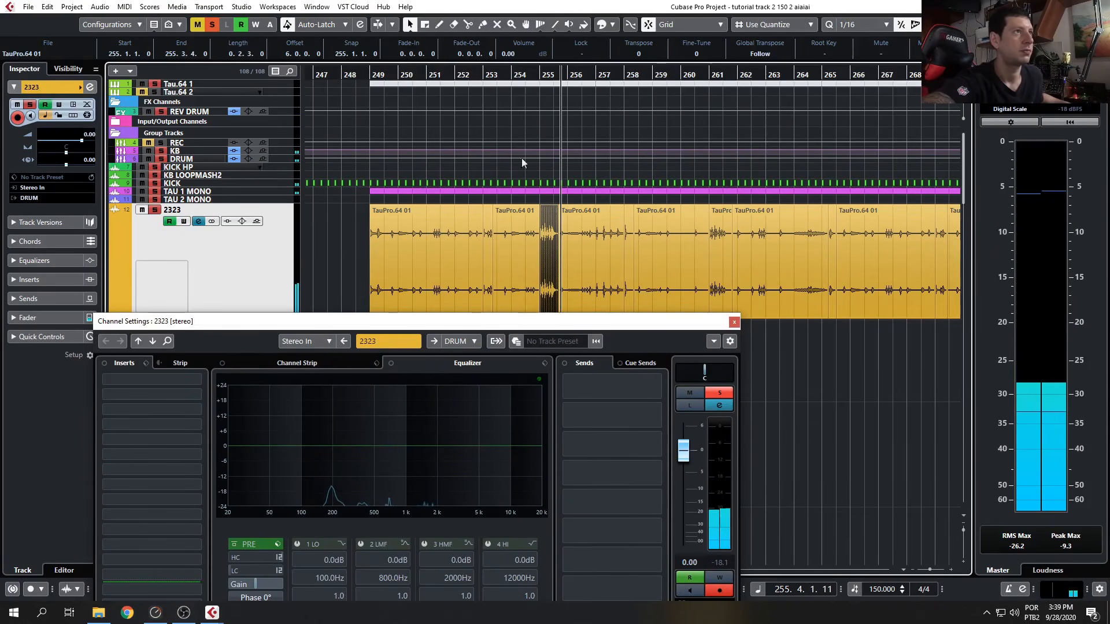
Set the event volume of track 2323's short clip at bar 255 to -2.00 dB.
scroll(528, 53, "down", 2)
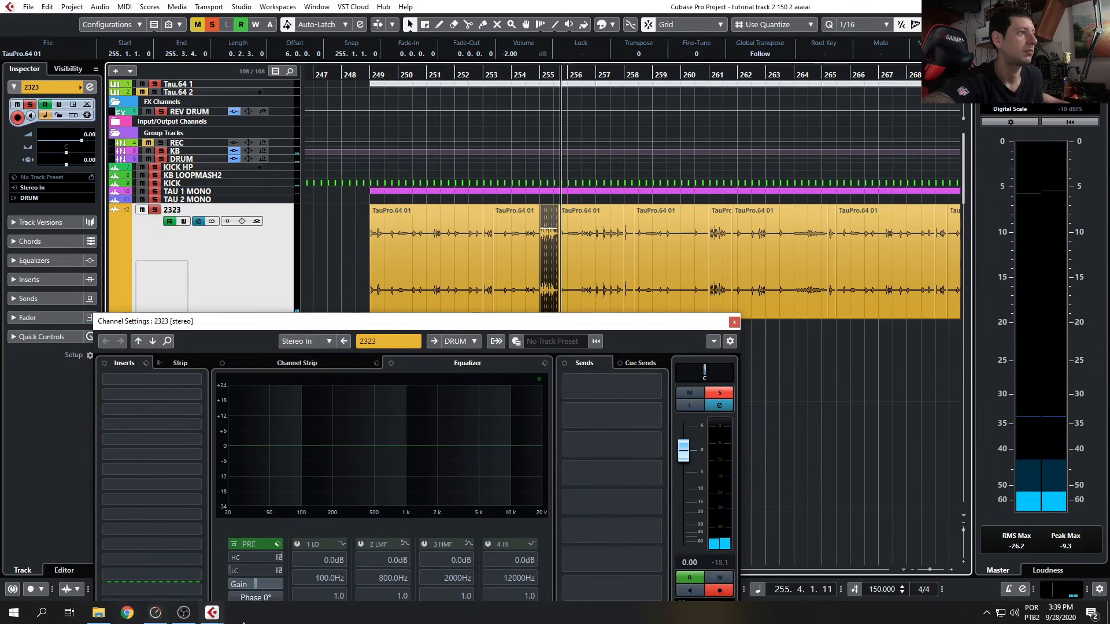
key("e")
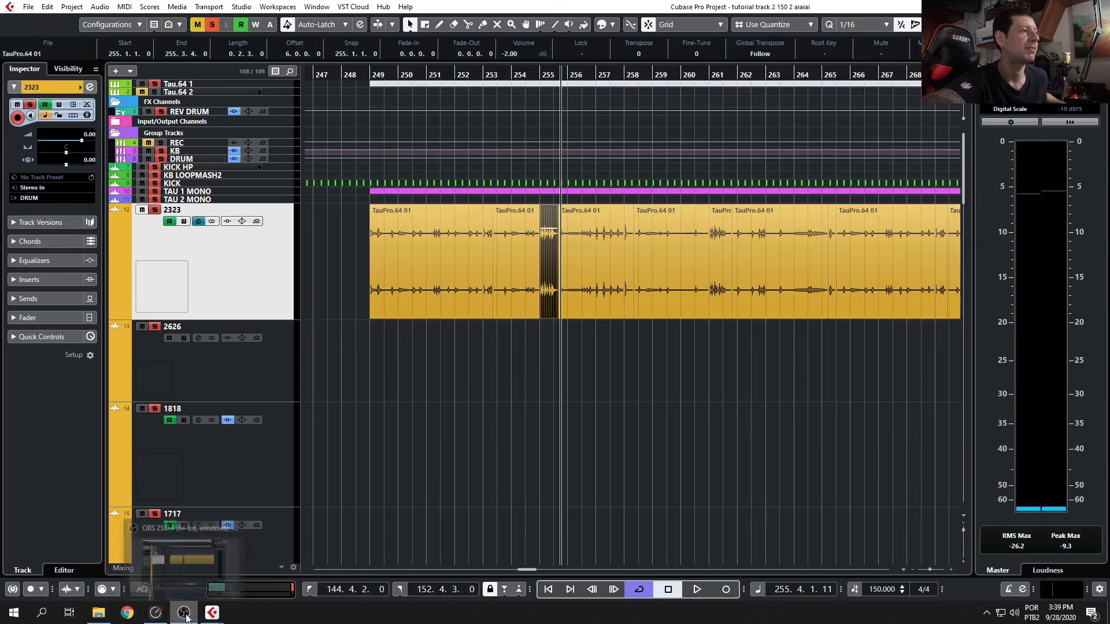
Try lowering track 2323's channel fader to -1.05 dB, resetting it to 0.00 dB.
left_click(676, 455)
left_click(682, 456)
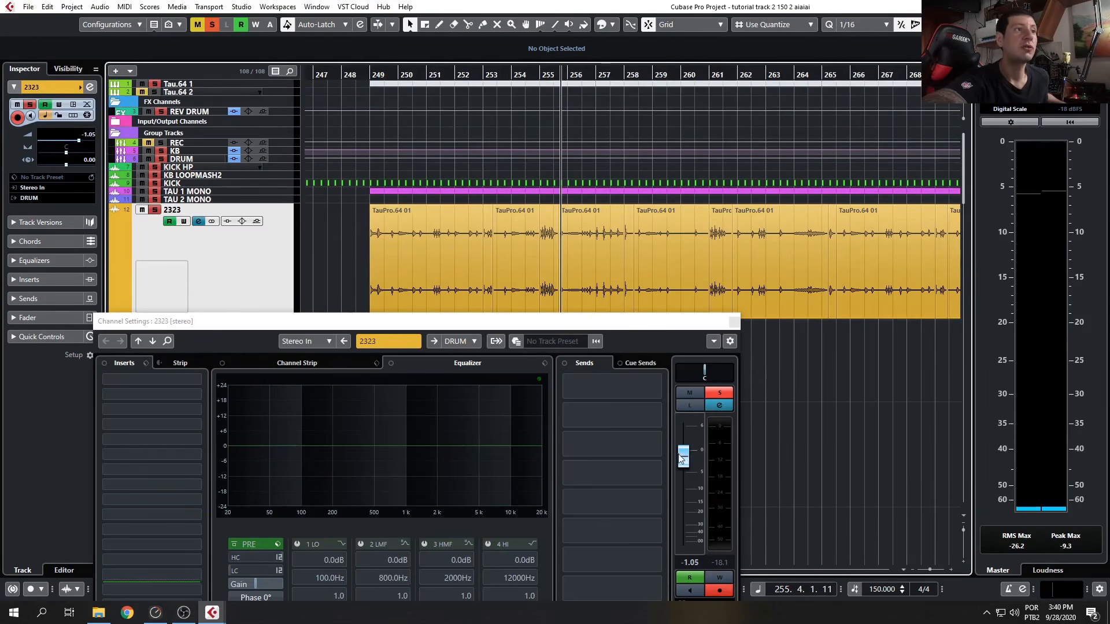
left_click(681, 476, "ctrl")
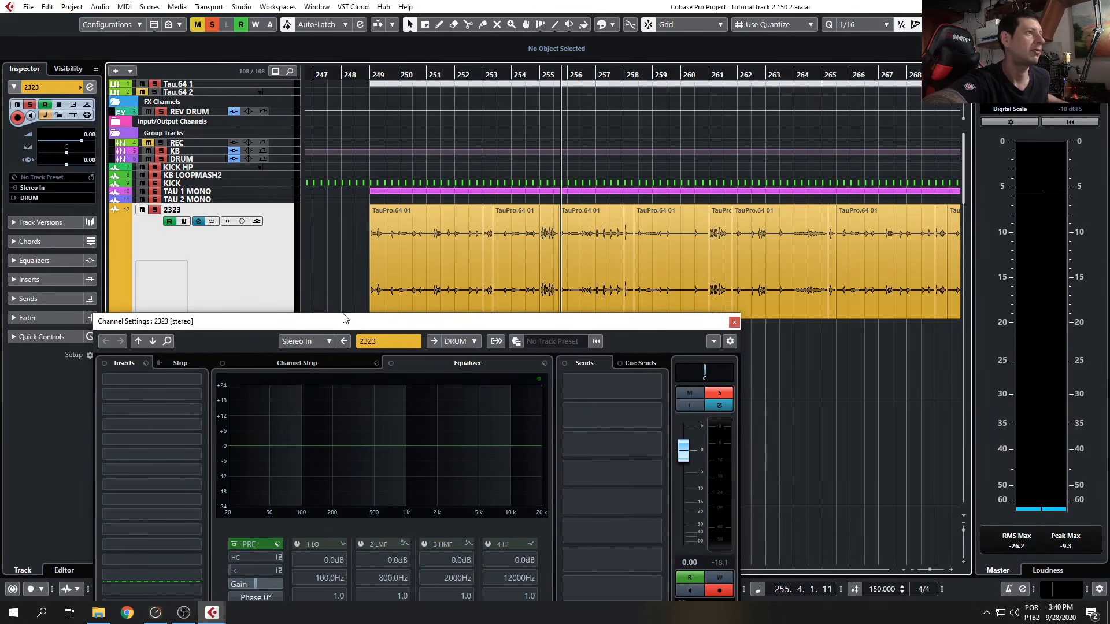
Play track 2323 in context from just before bar 249 to about bar 283, checking its channel settings and closing them.
left_click_drag(346, 323, 488, 245)
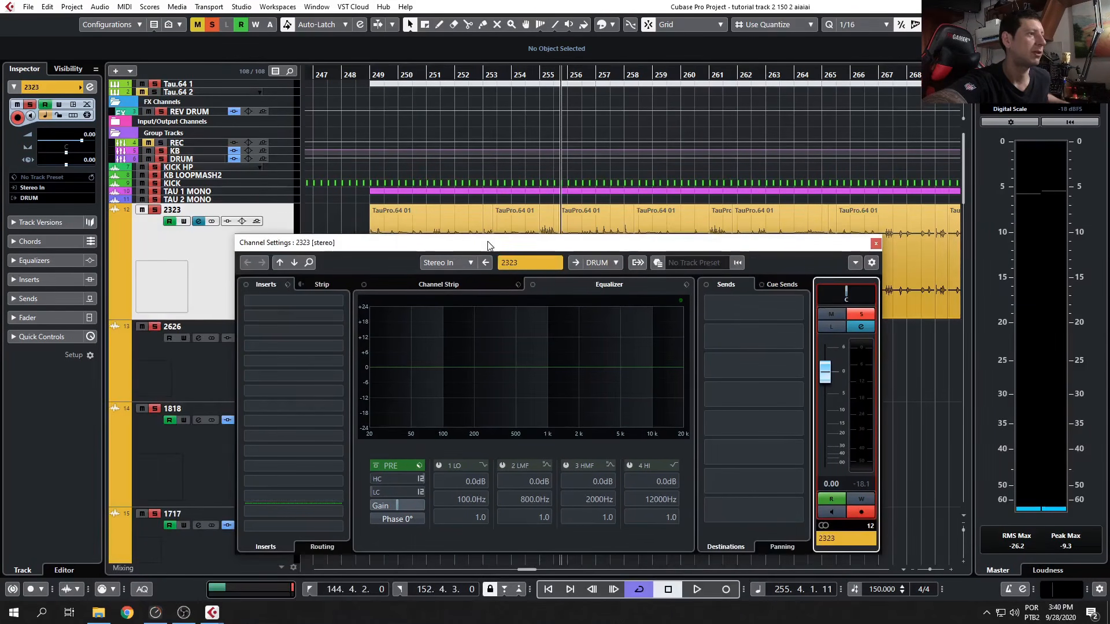
left_click(875, 243)
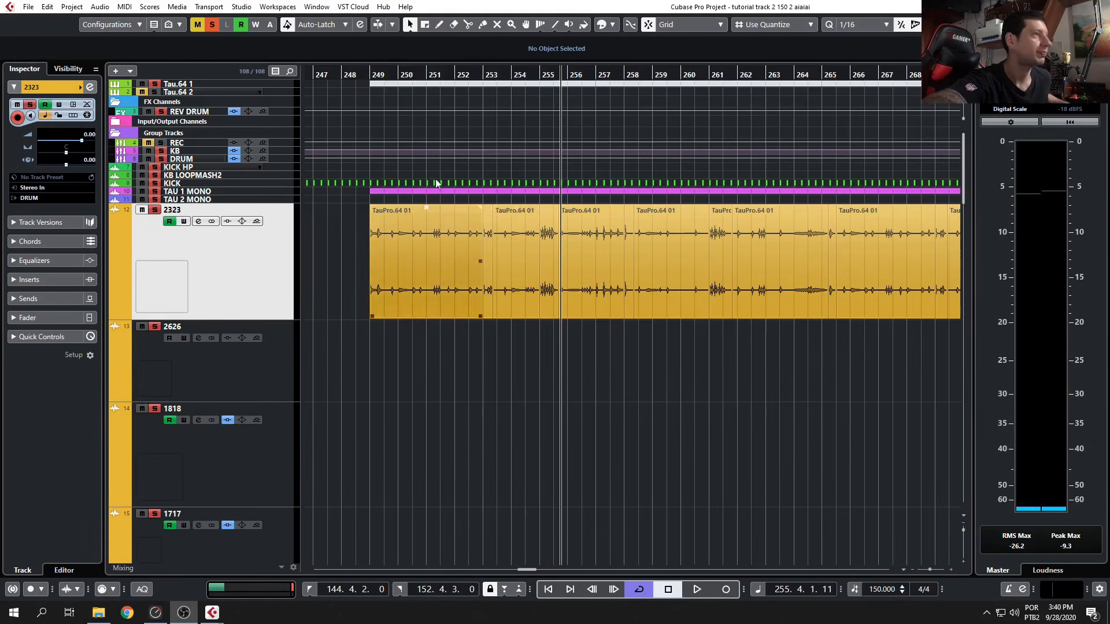
left_click(363, 74)
key("space")
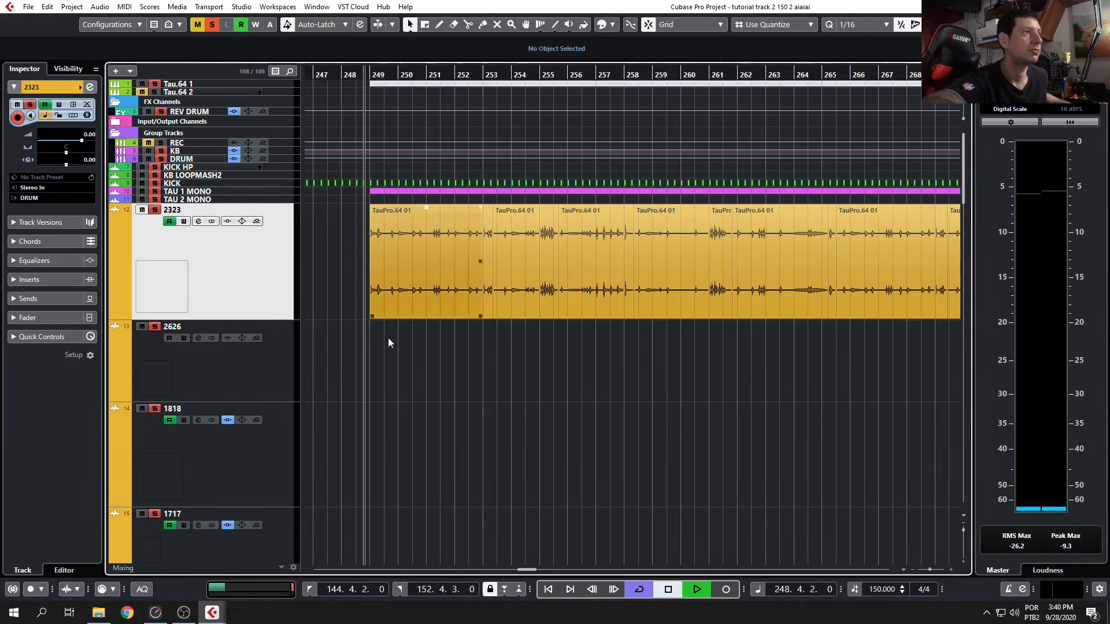
scroll(391, 373, "down", 6)
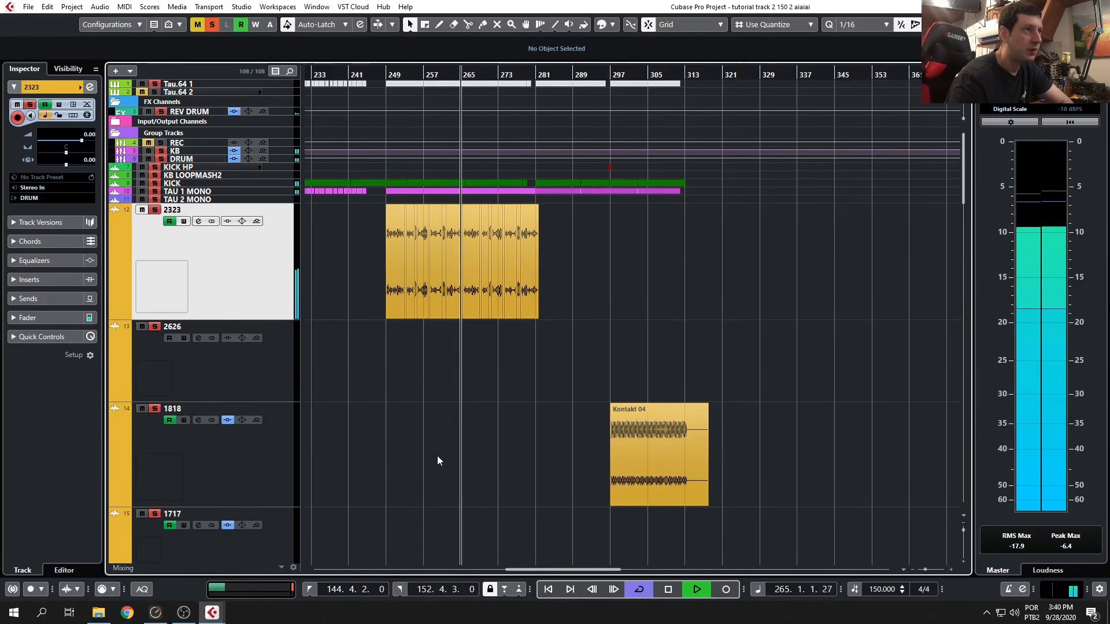
left_click(199, 221)
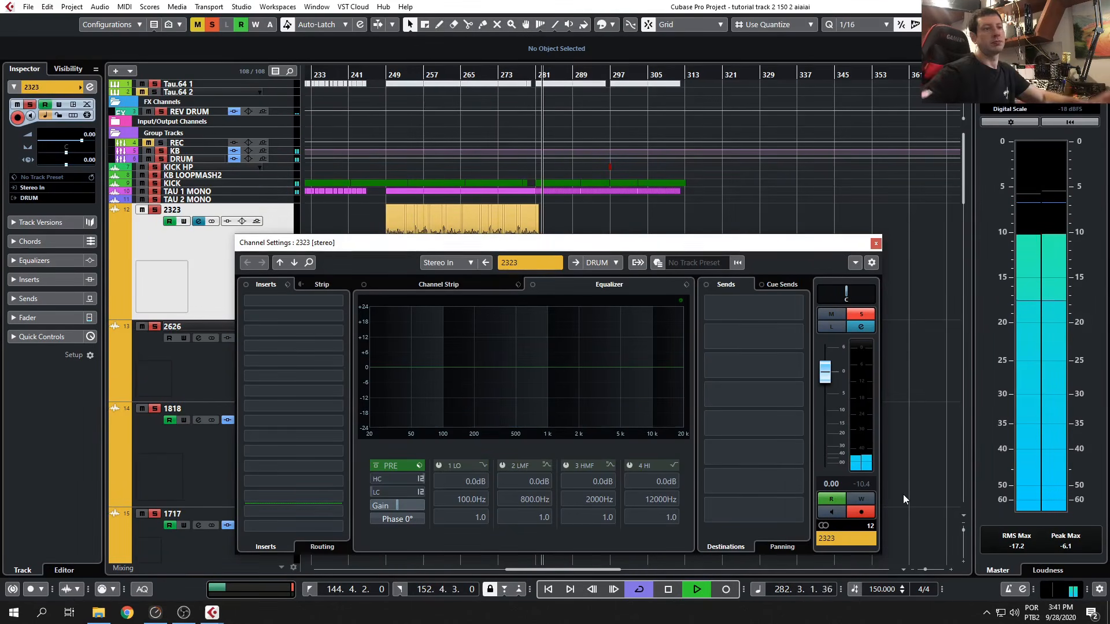
key("space")
left_click(876, 243)
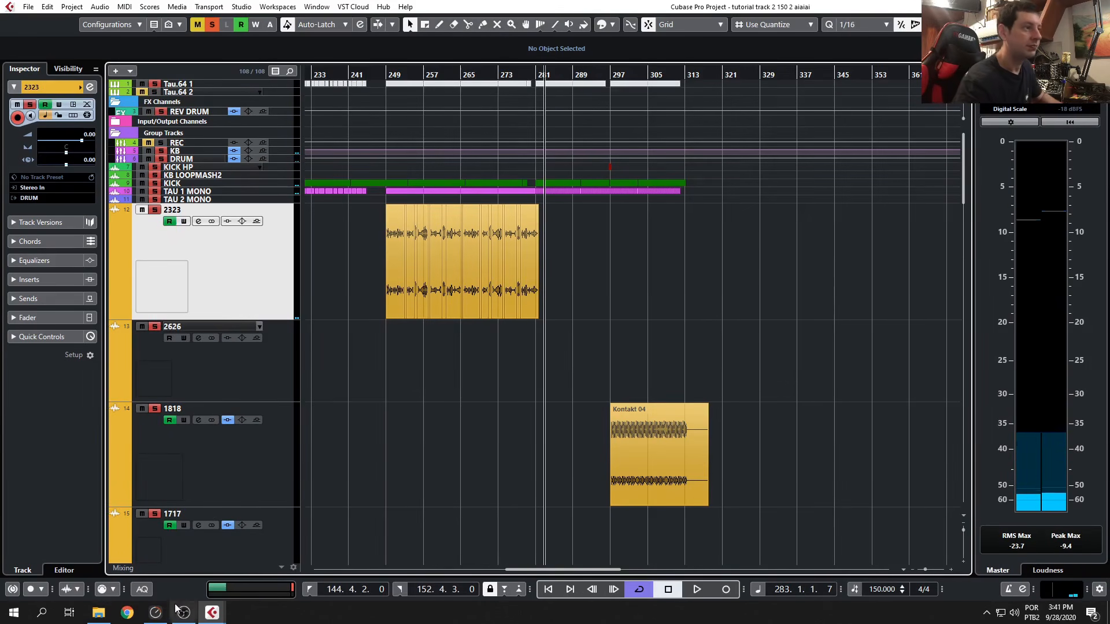
Show the whole arrangement with compact track rows and set the locator range from 1.1.1.0 to 326.4.1.0.
scroll(586, 399, "down", 5)
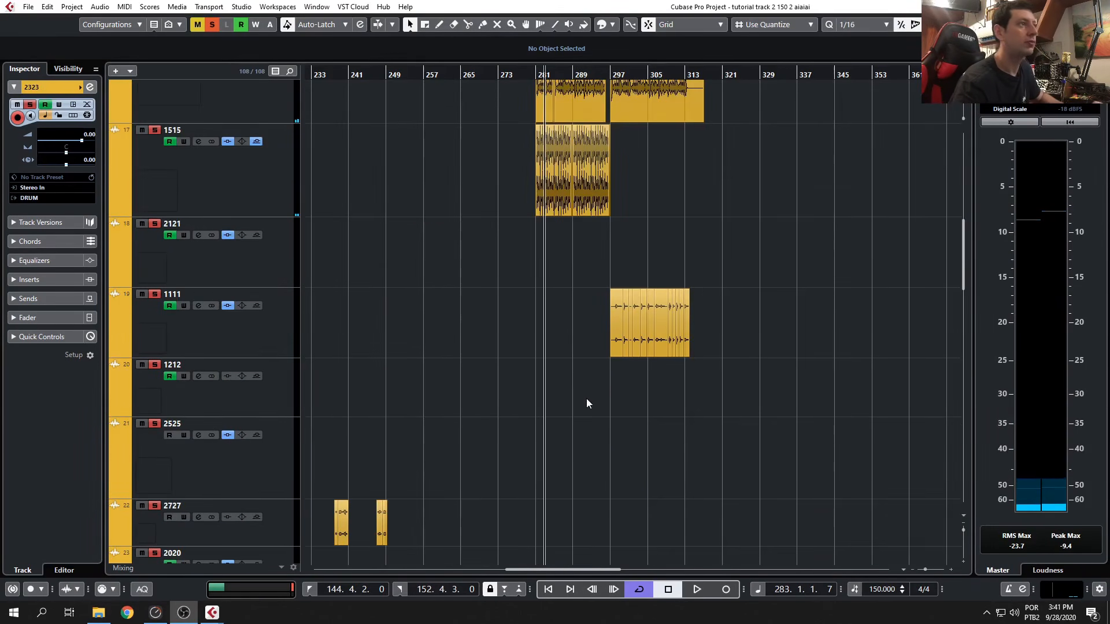
scroll(511, 425, "down", 6)
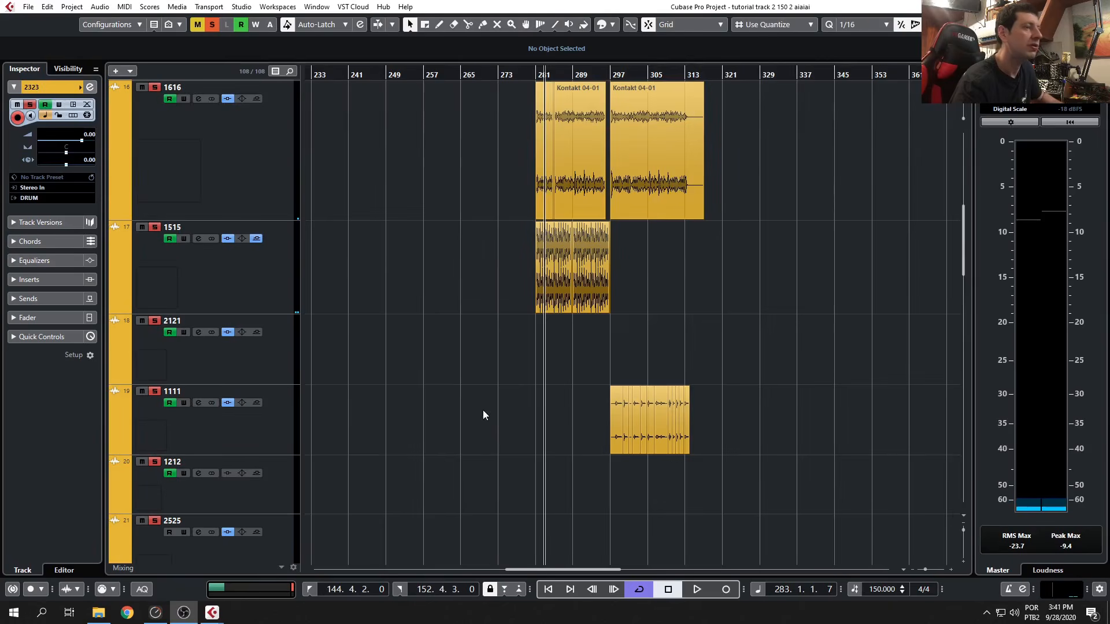
left_click(492, 416)
scroll(498, 429, "down", 6)
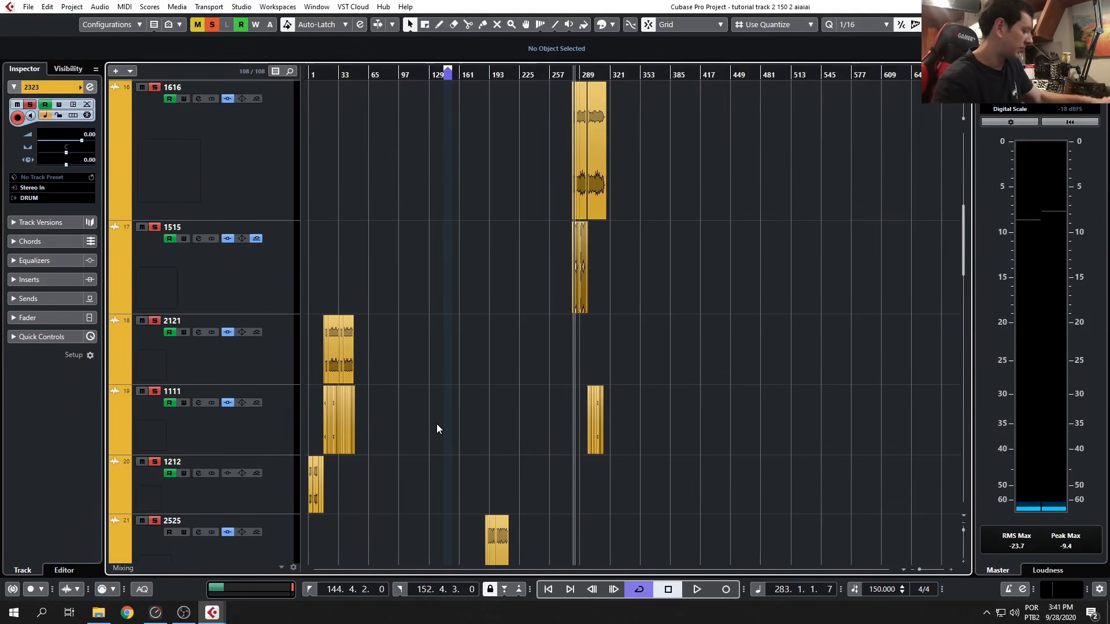
key("shift+g")
key("shift+g")
key("shift+g")
key("shift+g")
scroll(435, 424, "up", 5)
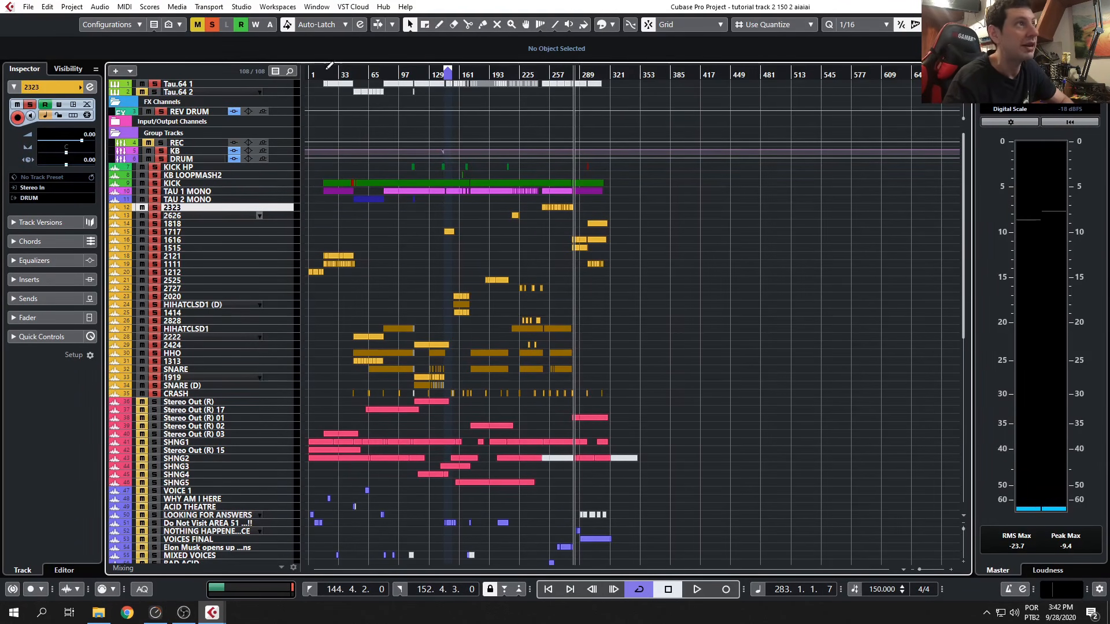
mouse_move(445, 73)
left_mouse_down()
mouse_move(309, 73)
mouse_move(613, 104)
left_mouse_up()
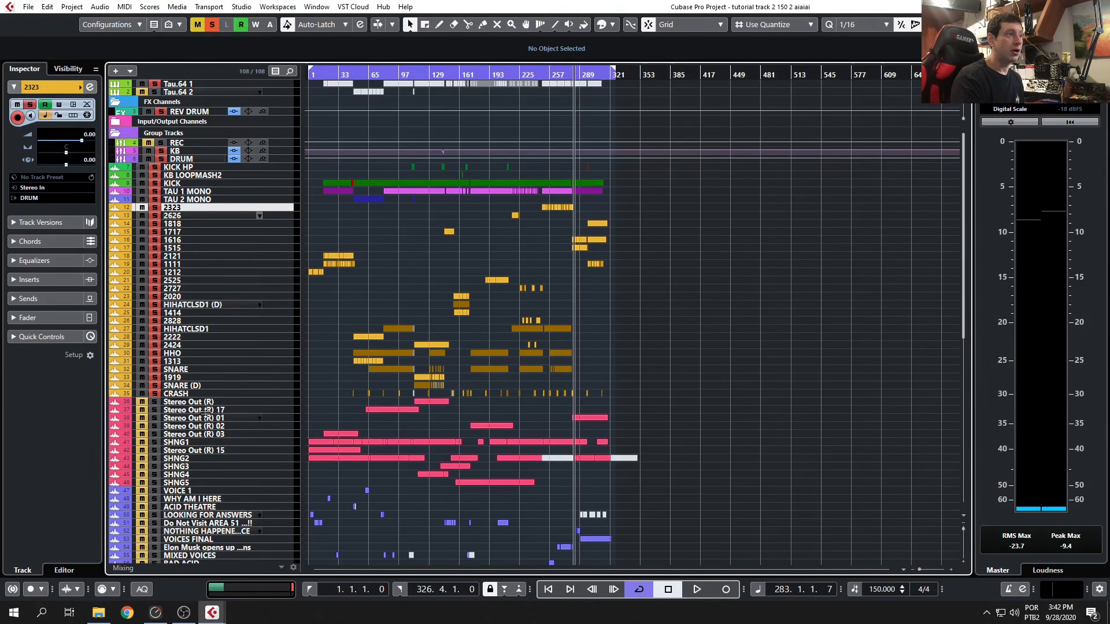
Select and enlarge the CRASH track and open its channel settings.
left_click(215, 393)
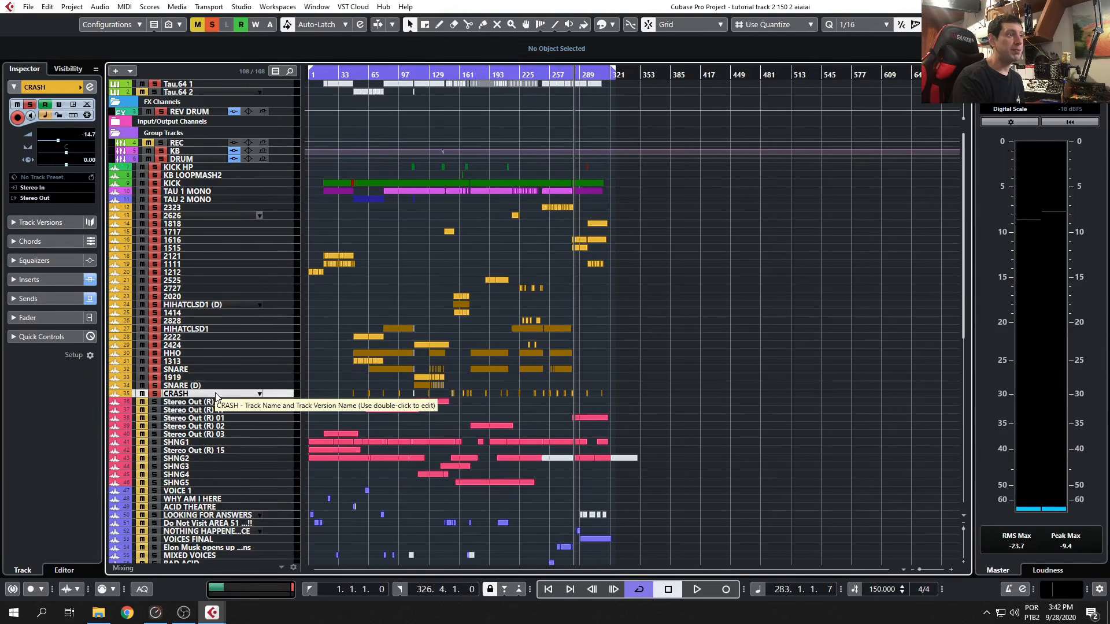
left_click_drag(217, 395, 219, 422)
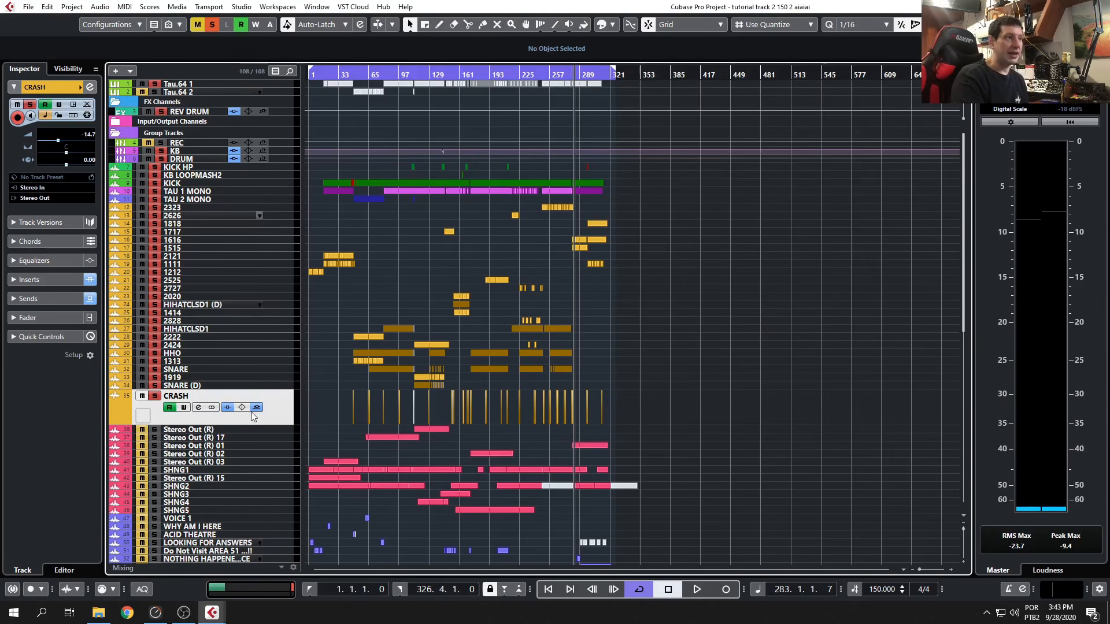
left_click(199, 408)
left_click_drag(701, 249, 708, 224)
Enlarge the REV DRUM FX channel and inspect its Lexicon 224 and Cambridge inserts, closing only the Cambridge.
left_click(192, 114)
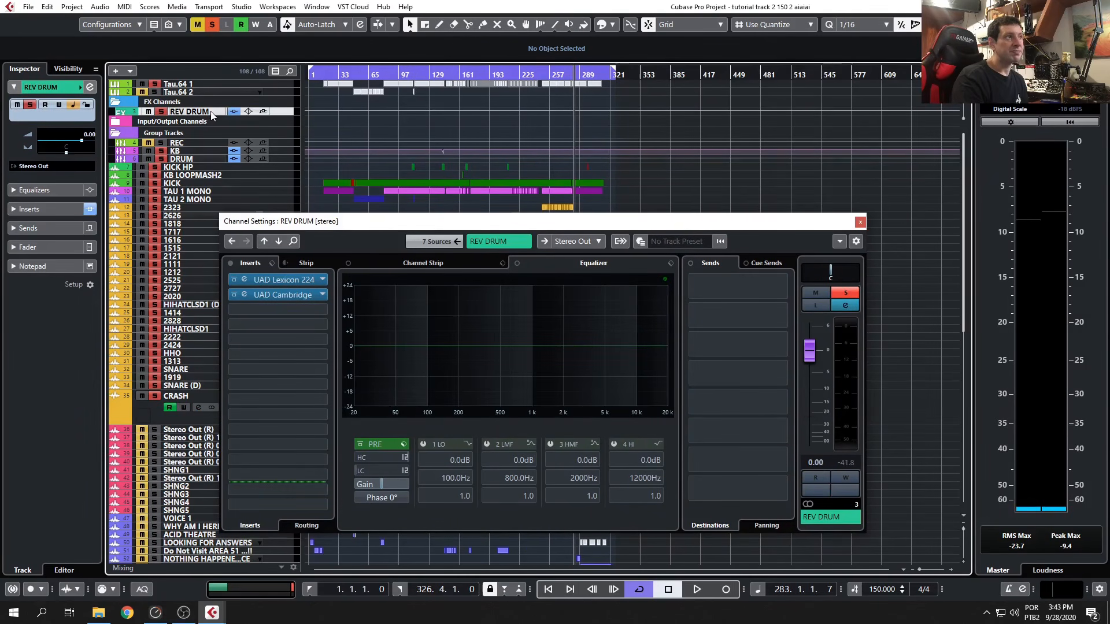
left_click_drag(218, 116, 218, 152)
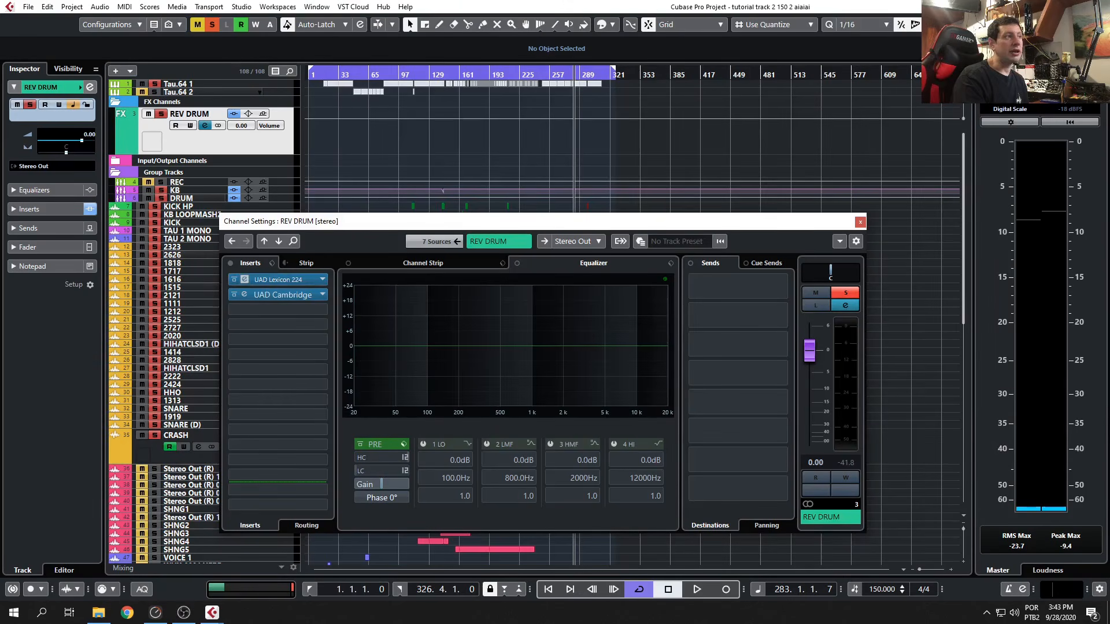
left_click(244, 279)
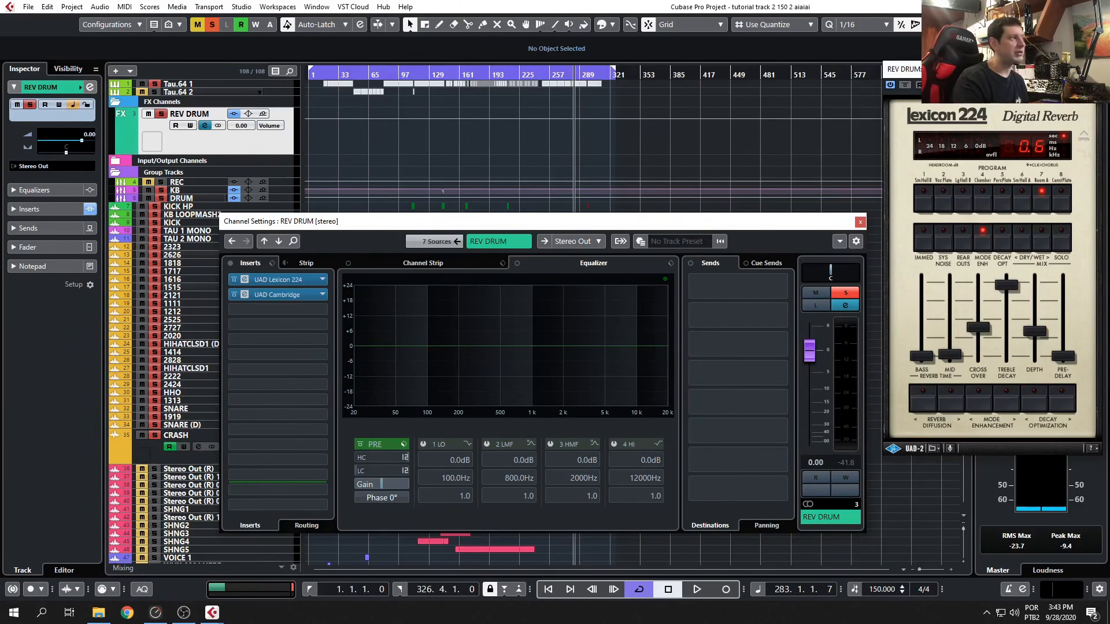
left_click(244, 294)
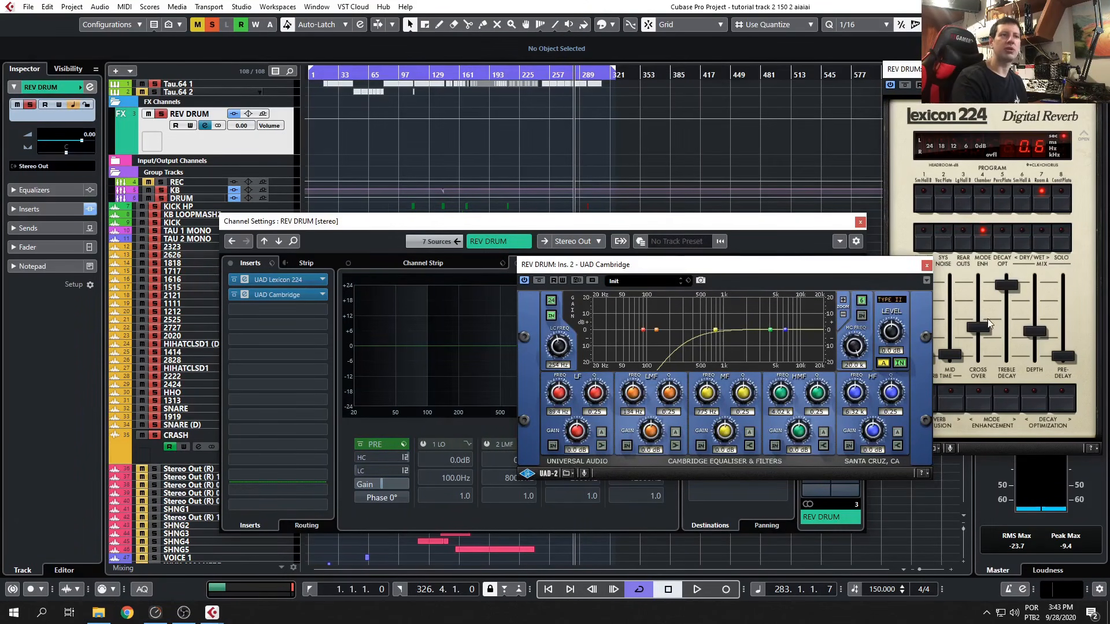
left_click(927, 266)
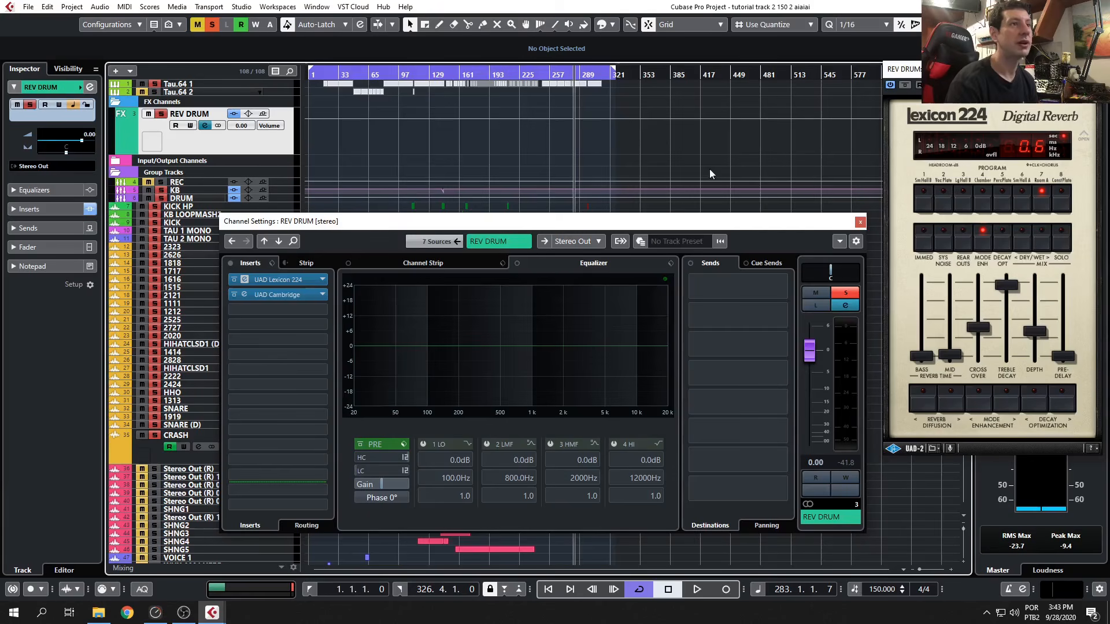
Return to the CRASH channel settings and move the window aside to reveal the crash clips from about bar 41 to 113.
left_click(158, 456)
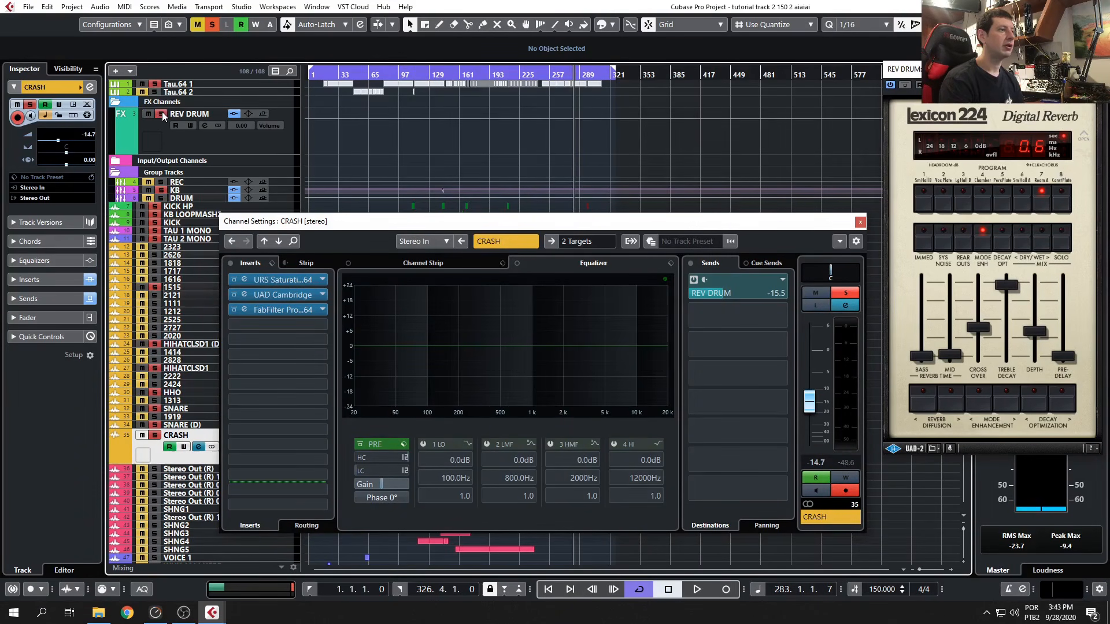
left_click_drag(319, 226, 639, 281)
scroll(346, 462, "up", 7)
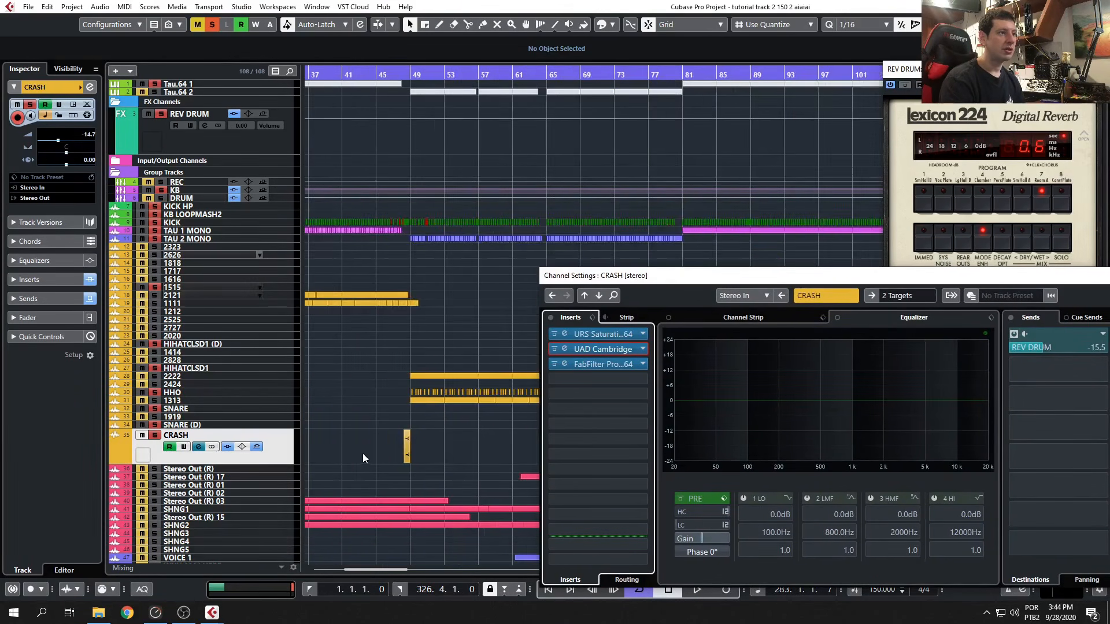
scroll(380, 453, "down", 2)
left_click_drag(692, 288, 959, 299)
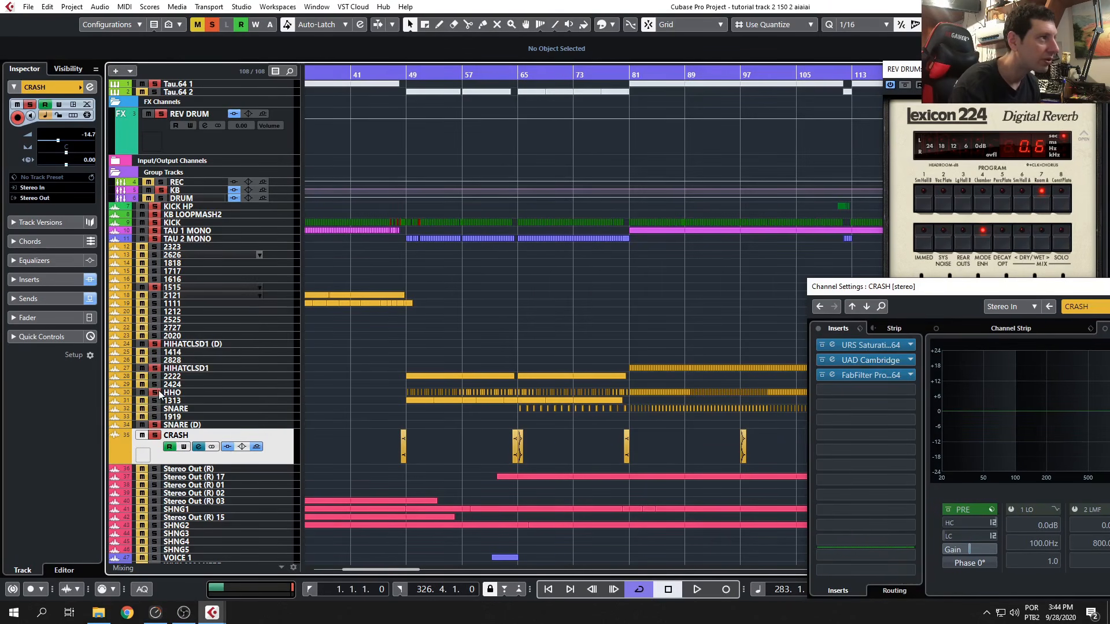
Turn off solo on HIHATCLSD1 (D) and move its channel settings window so the sends are in view.
left_click(157, 344)
left_click(155, 345)
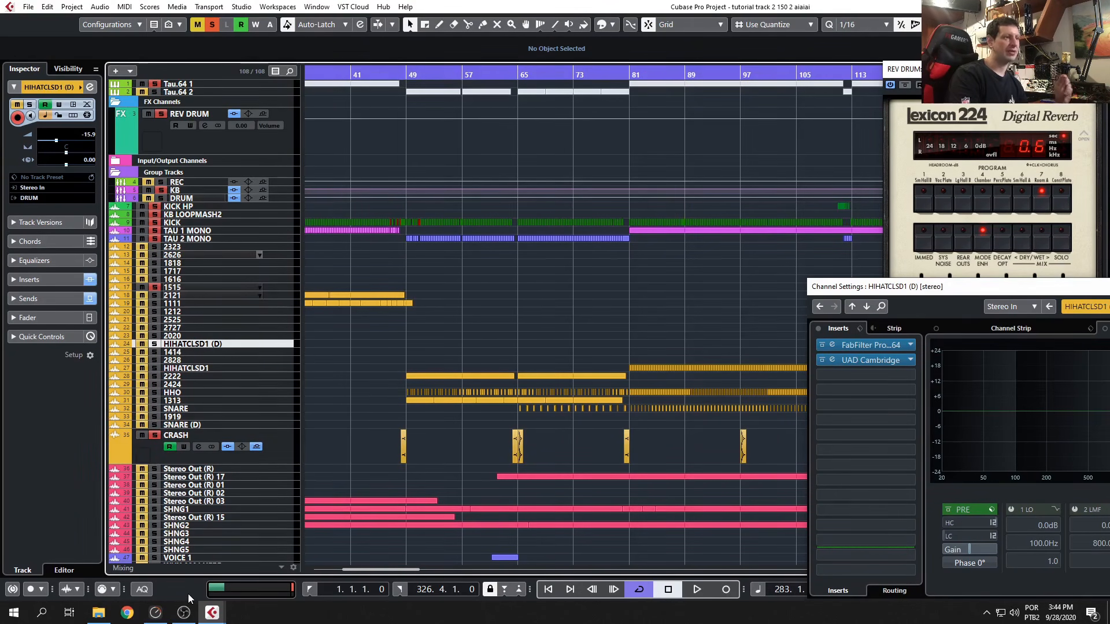
left_click(179, 618)
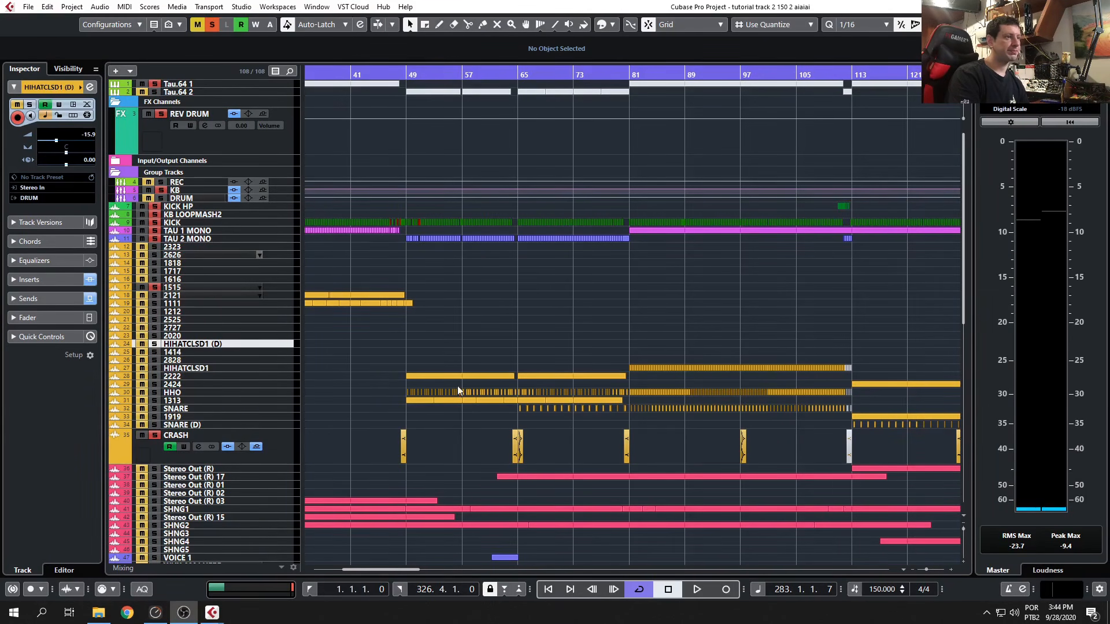
left_click(449, 349)
scroll(550, 441, "up", 2)
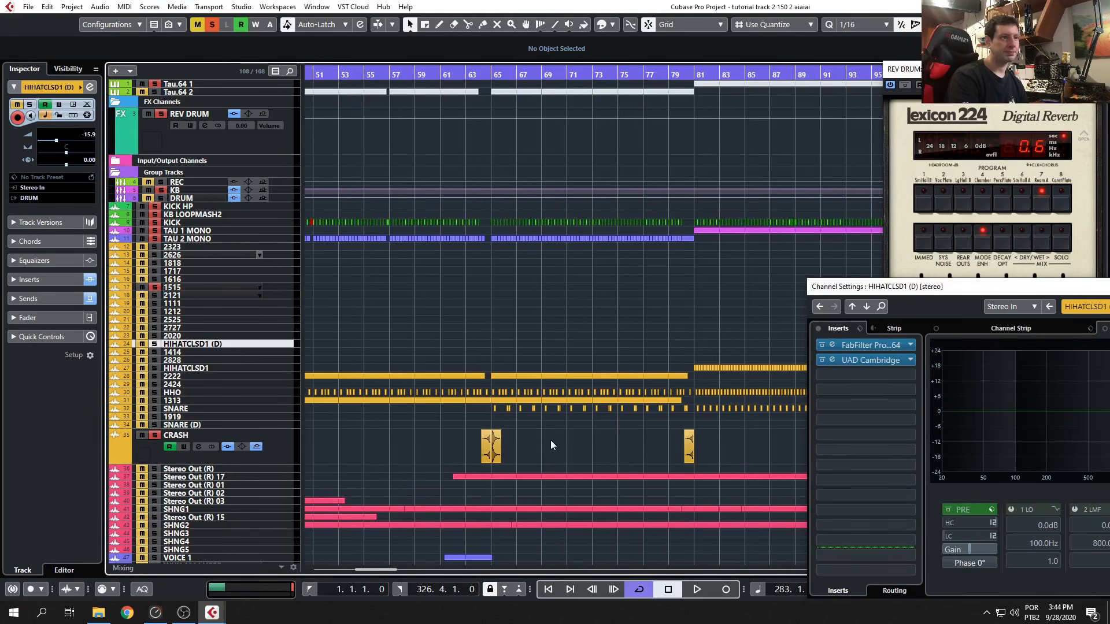
left_click_drag(1059, 310, 234, 107)
left_click_drag(583, 88, 576, 91)
Switch off HIHATCLSD1 (D)'s REV DRUM send and play briefly from about bar 96.
left_click_drag(497, 74, 862, 105)
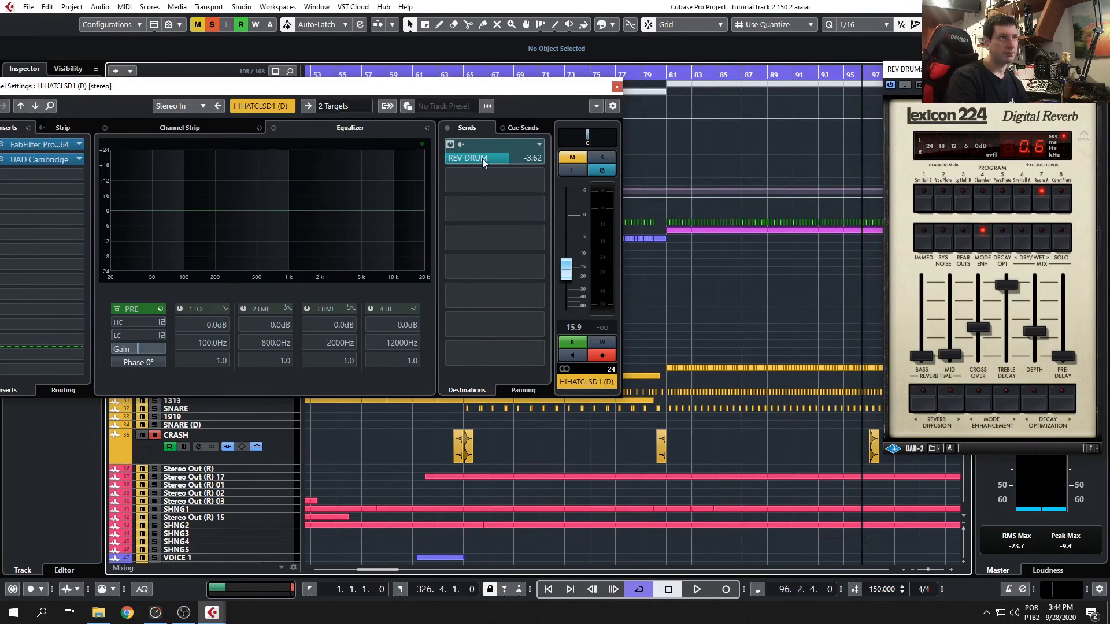
left_click(451, 144)
key("space")
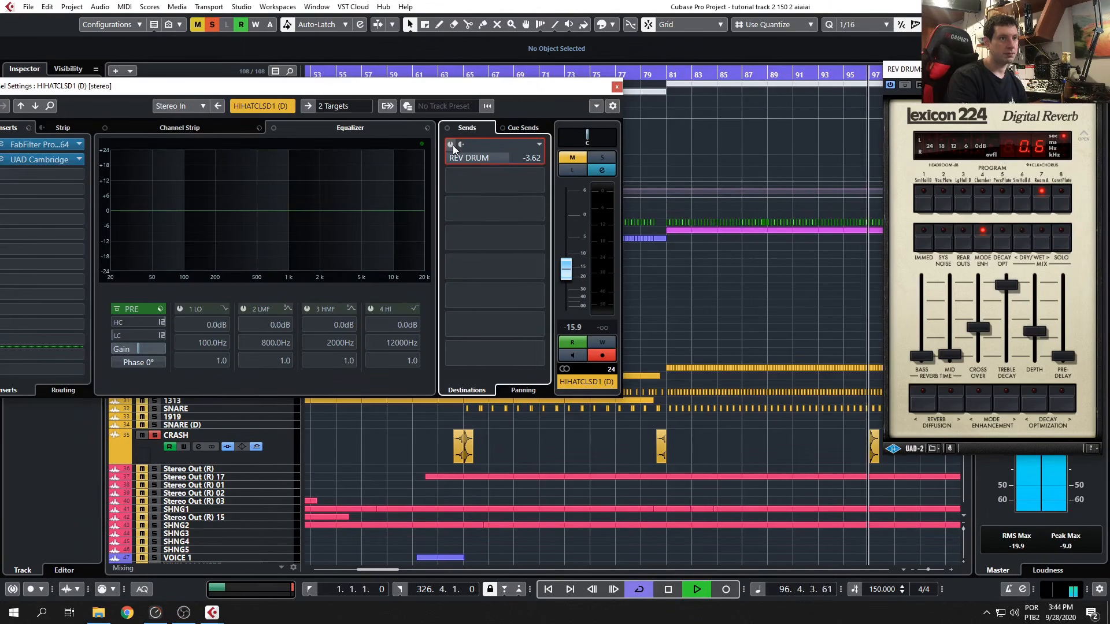
key("space")
Switch HIHATCLSD1 (D)'s REV DRUM send back on and replay the passage around bar 96 for comparison.
left_click(450, 144)
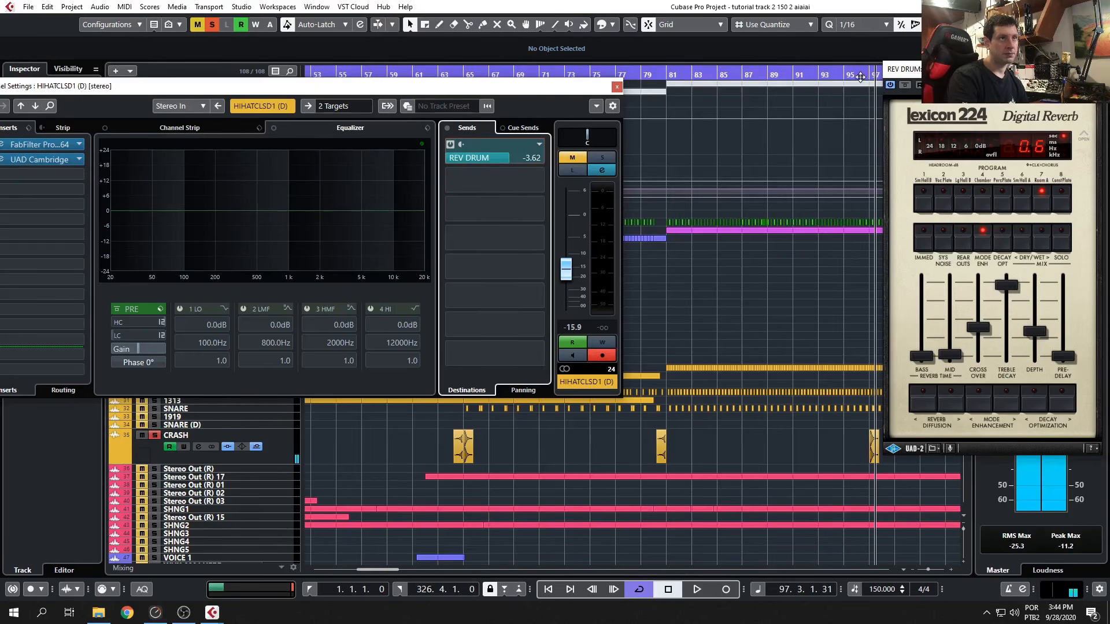
left_click(859, 76)
key("space")
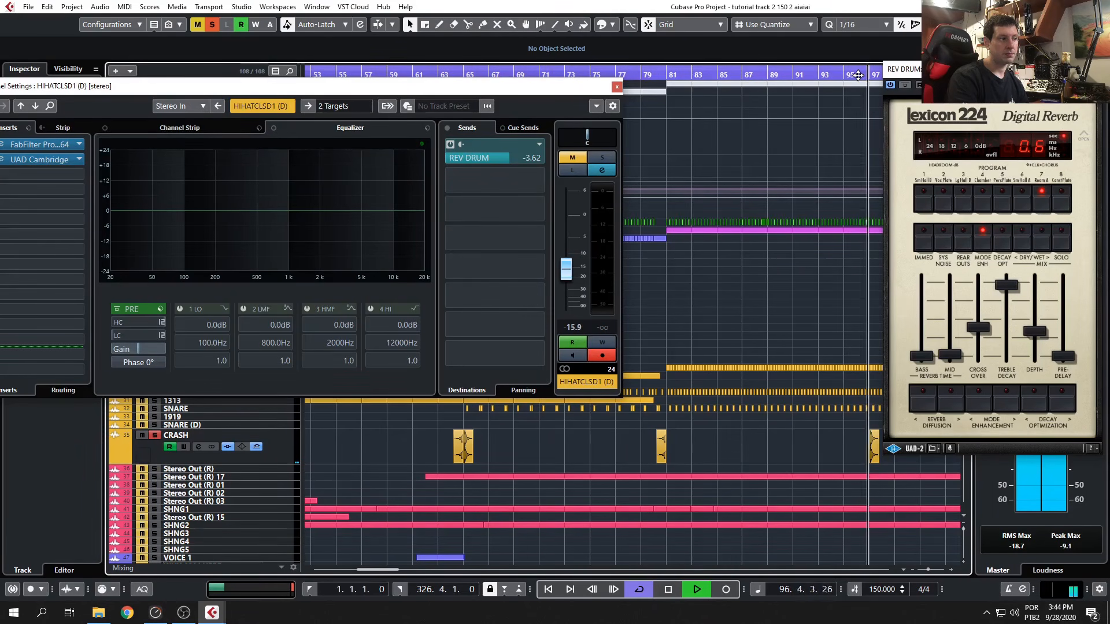
key("space")
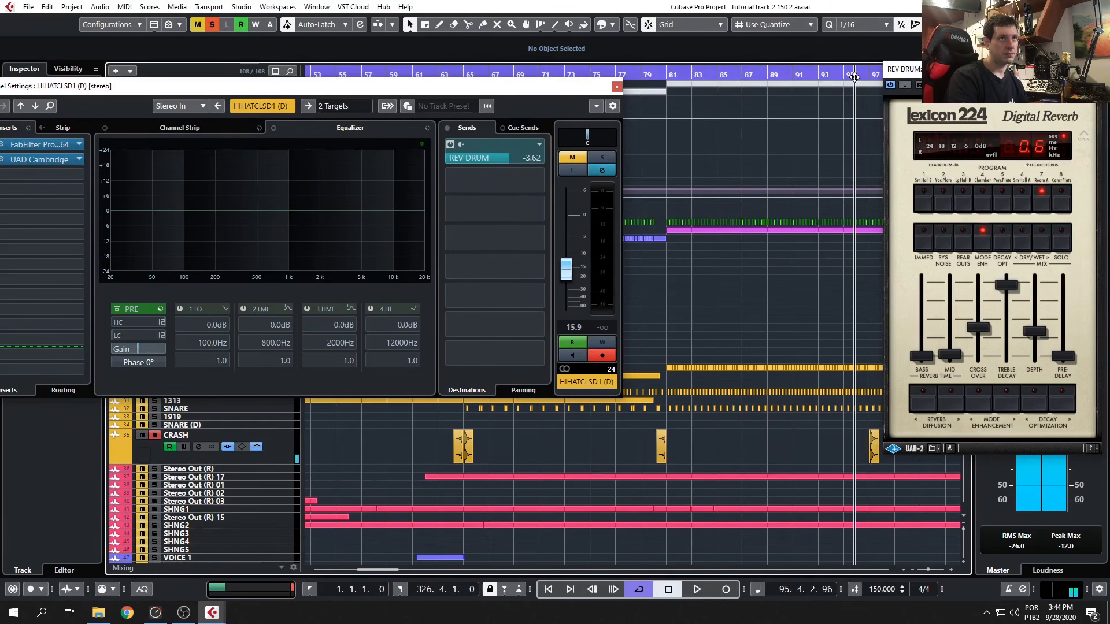
key("space")
Switch HIHATCLSD1 (D)'s REV DRUM send off again and replay the same passage around bar 96.
left_click(451, 144)
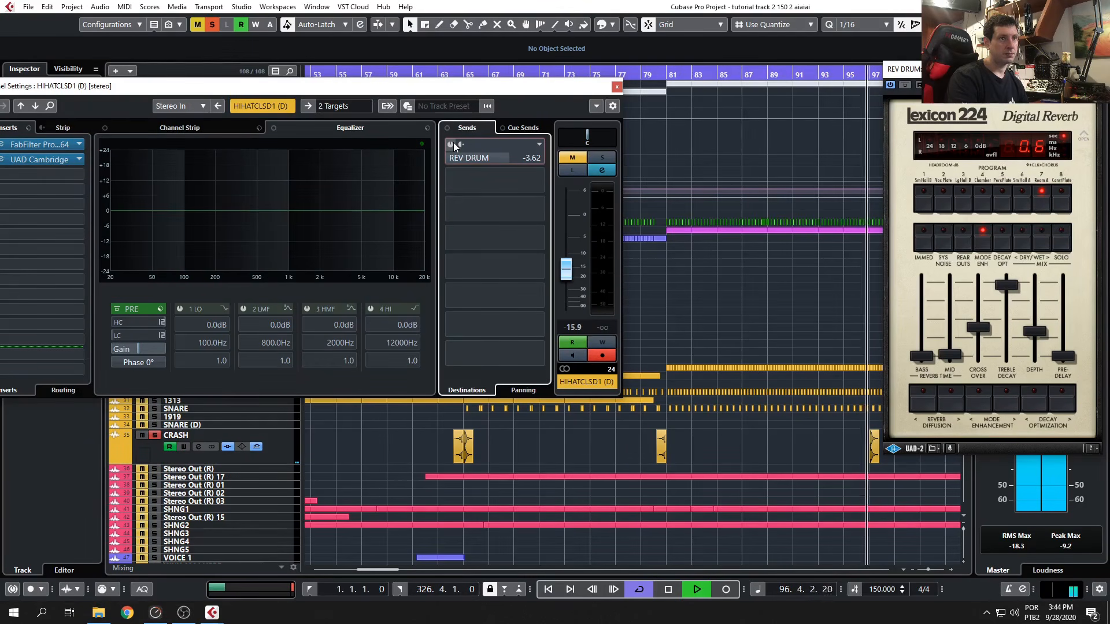
key("space")
key("space")
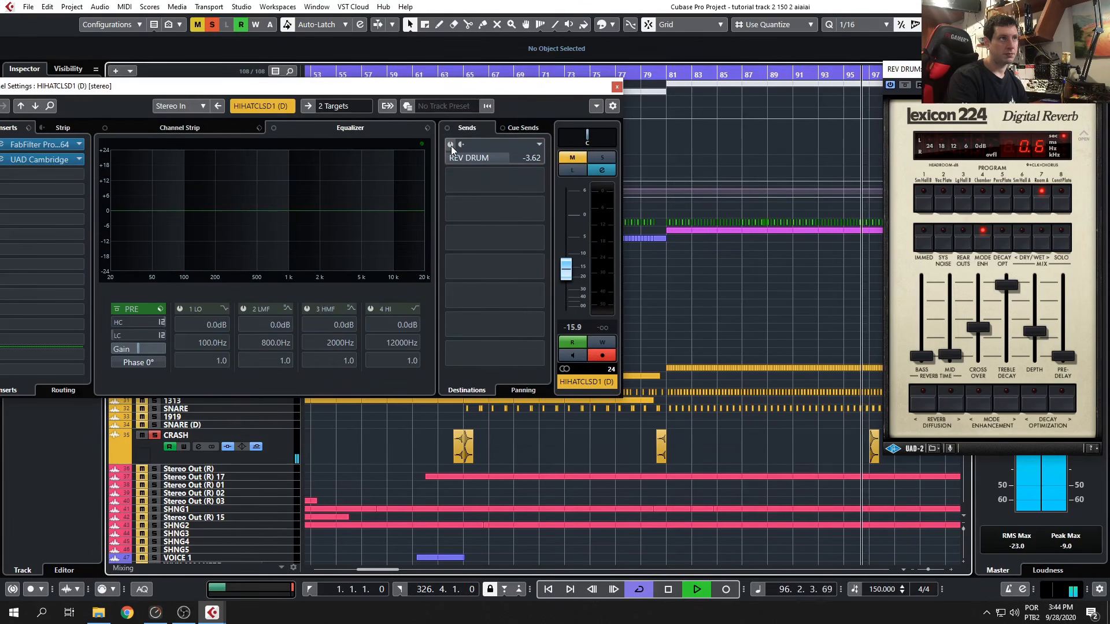
Switch HIHATCLSD1 (D)'s REV DRUM send back on, stop playback and close its channel settings.
left_click(451, 145)
key("space")
left_click(617, 87)
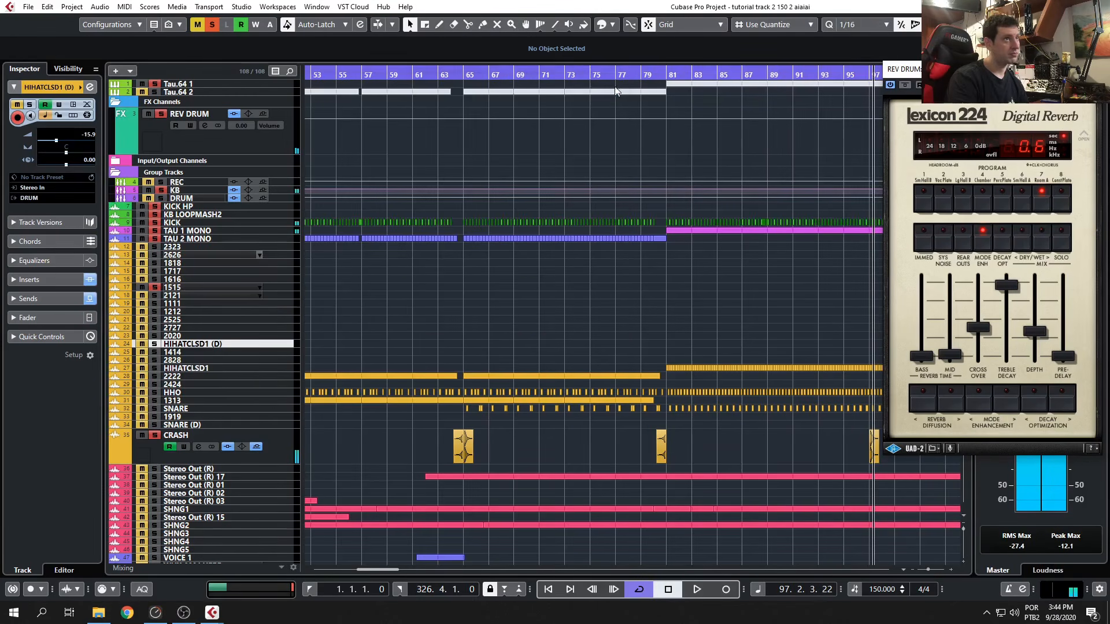
Swap the solo from CRASH to SNARE, with the SNARE track enlarged, and play from about bar 64.
left_click_drag(159, 413, 161, 459)
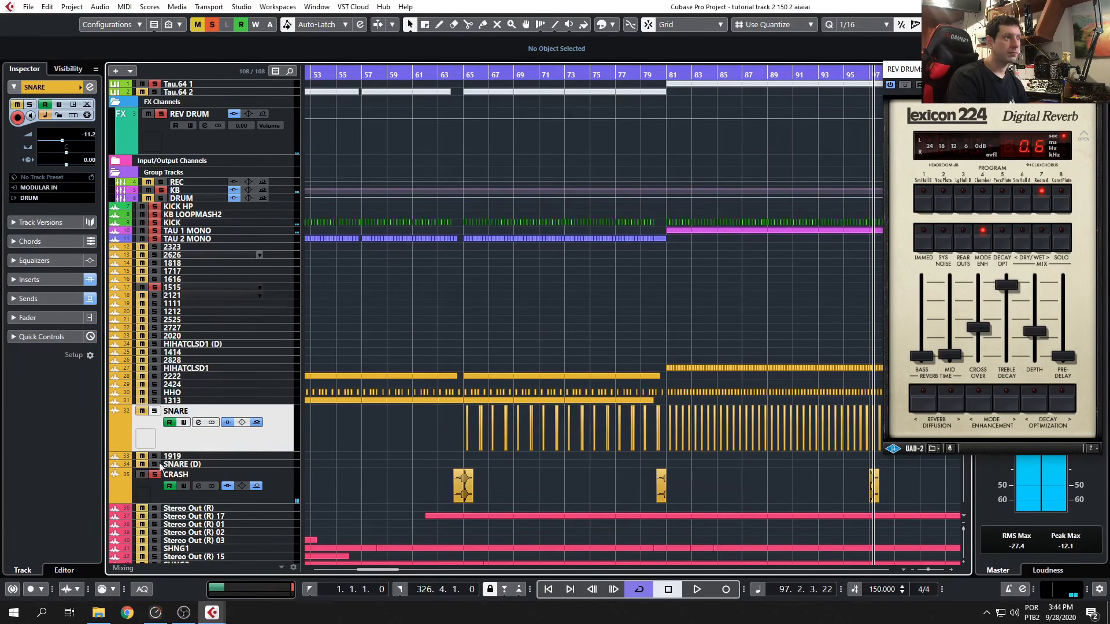
left_click(154, 475)
left_click(155, 411)
left_click(456, 71)
key("space")
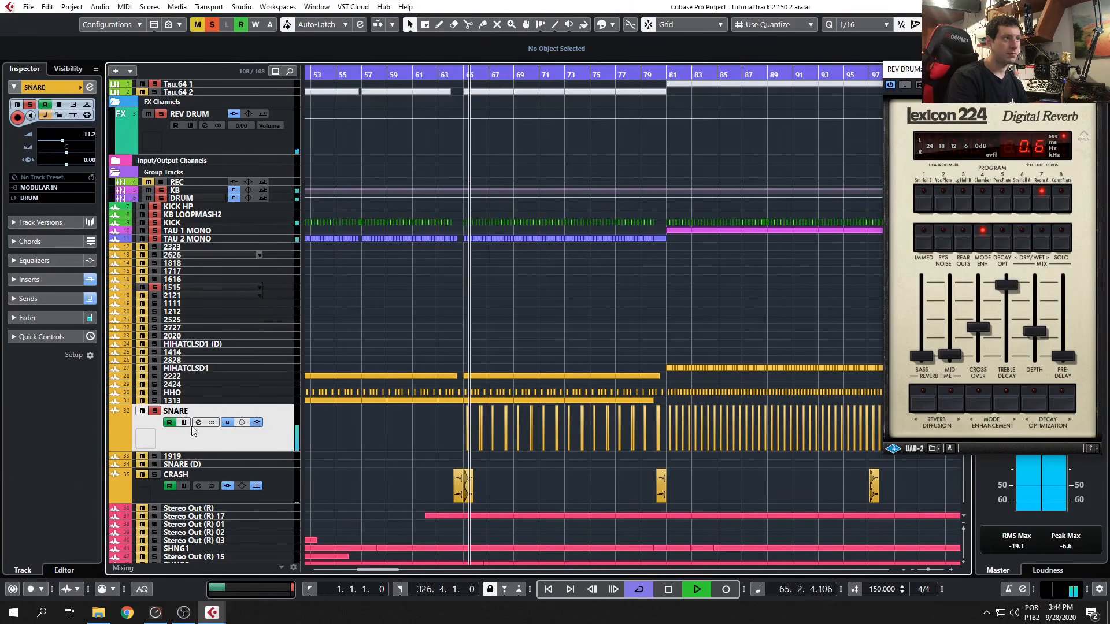
Compare SNARE with its REV DRUM send off and on during playback, leaving it on, and close its channel settings.
left_click(198, 423)
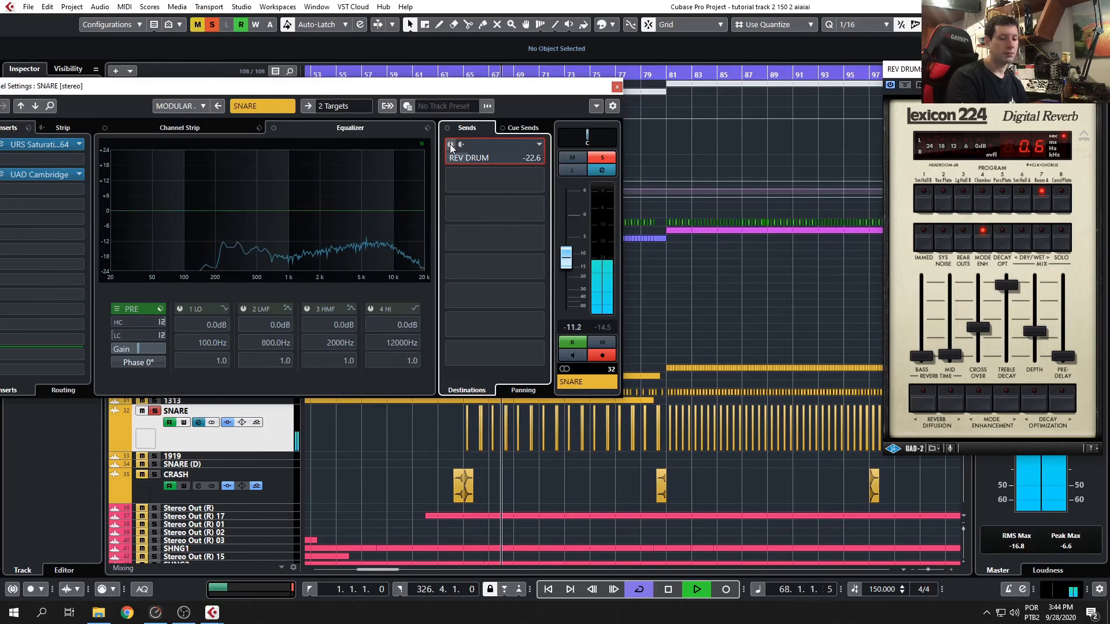
left_click(450, 143)
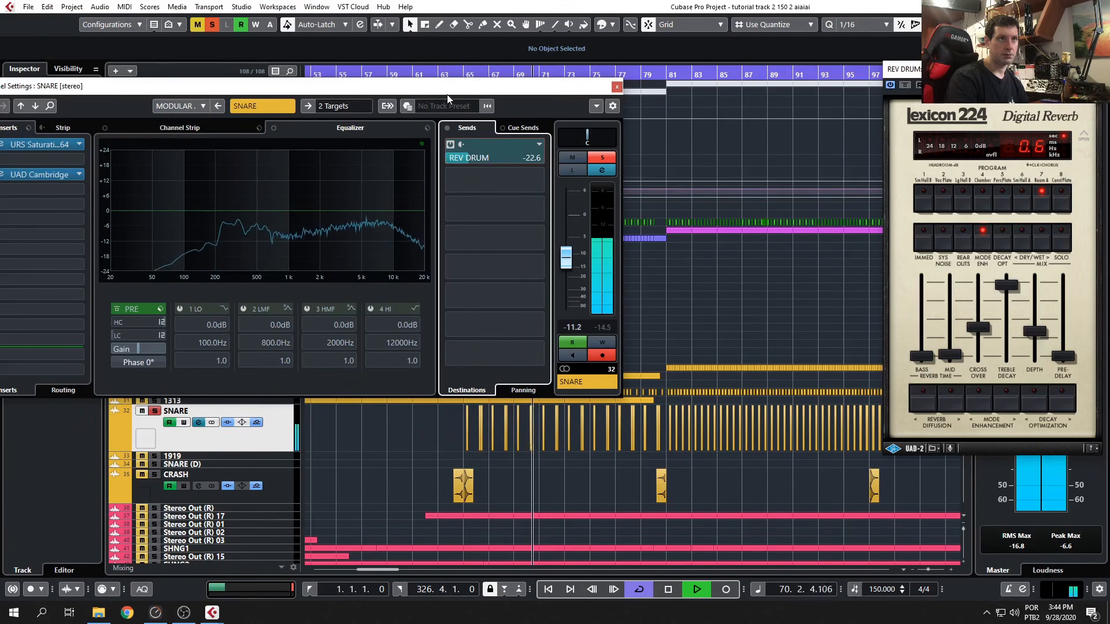
left_click_drag(451, 88, 561, 214)
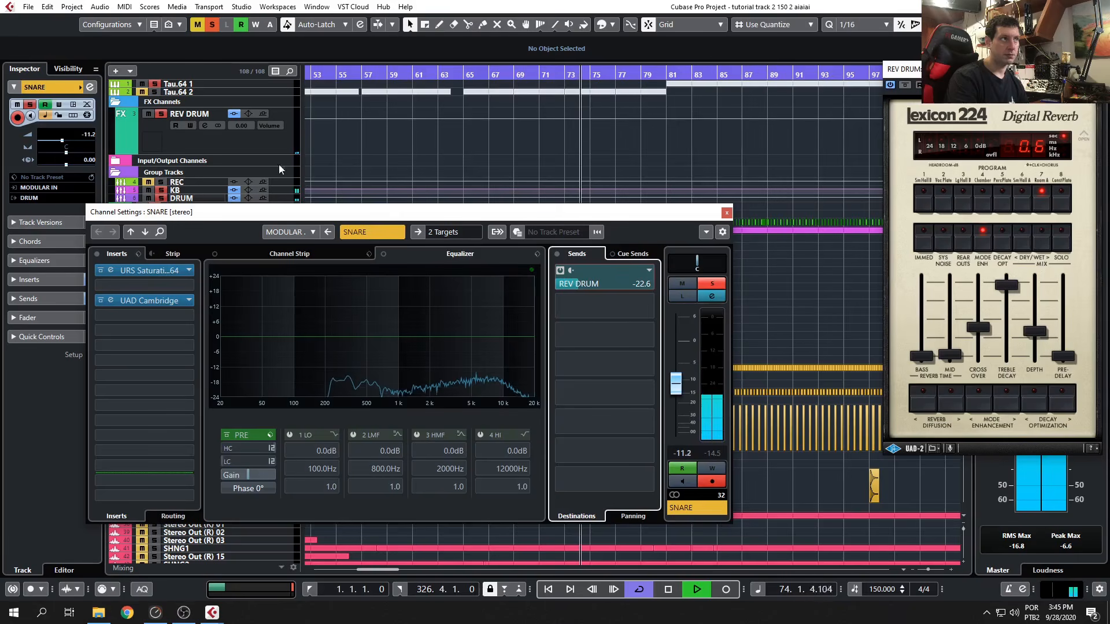
left_click(560, 270)
left_click(560, 270)
key("space")
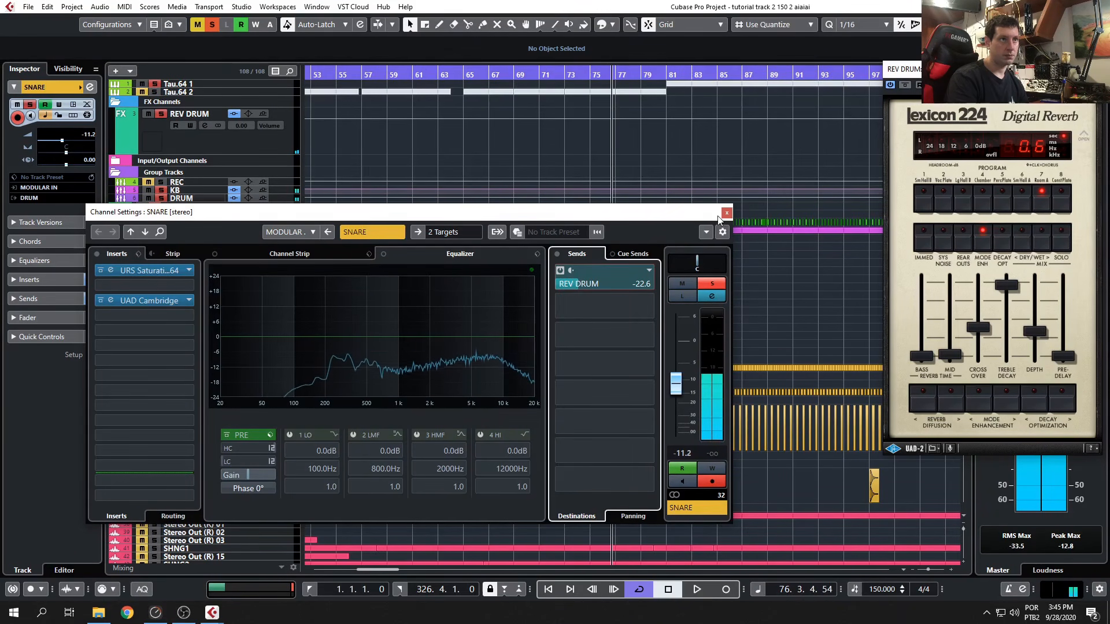
left_click(726, 214)
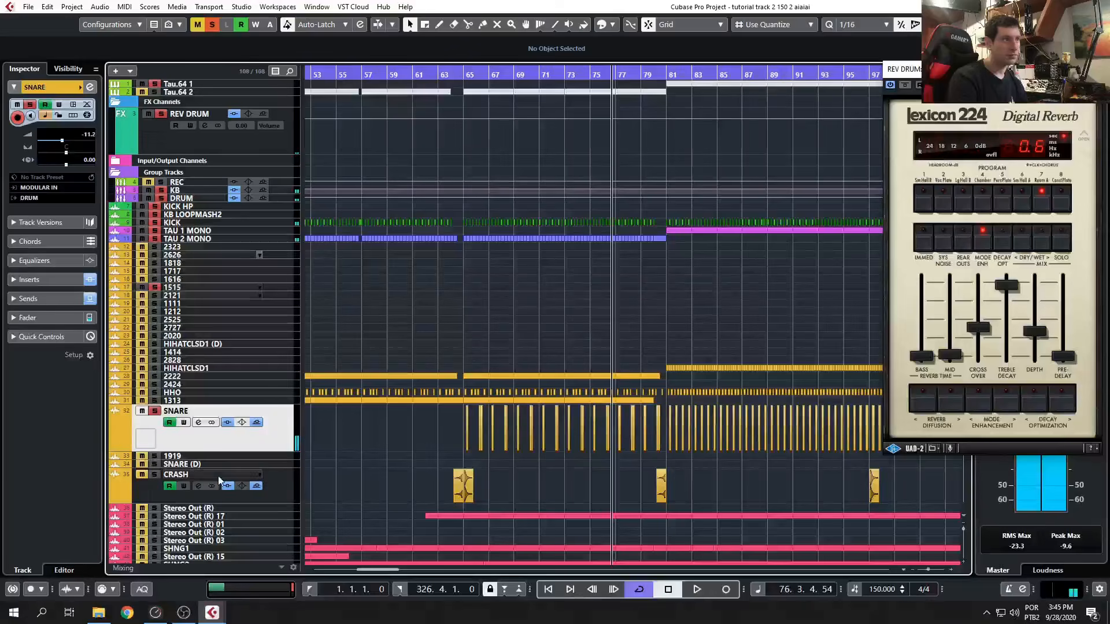
Swap the solo from SNARE to HHO, start playback and open HHO's channel settings.
left_click(200, 393)
left_click(154, 474)
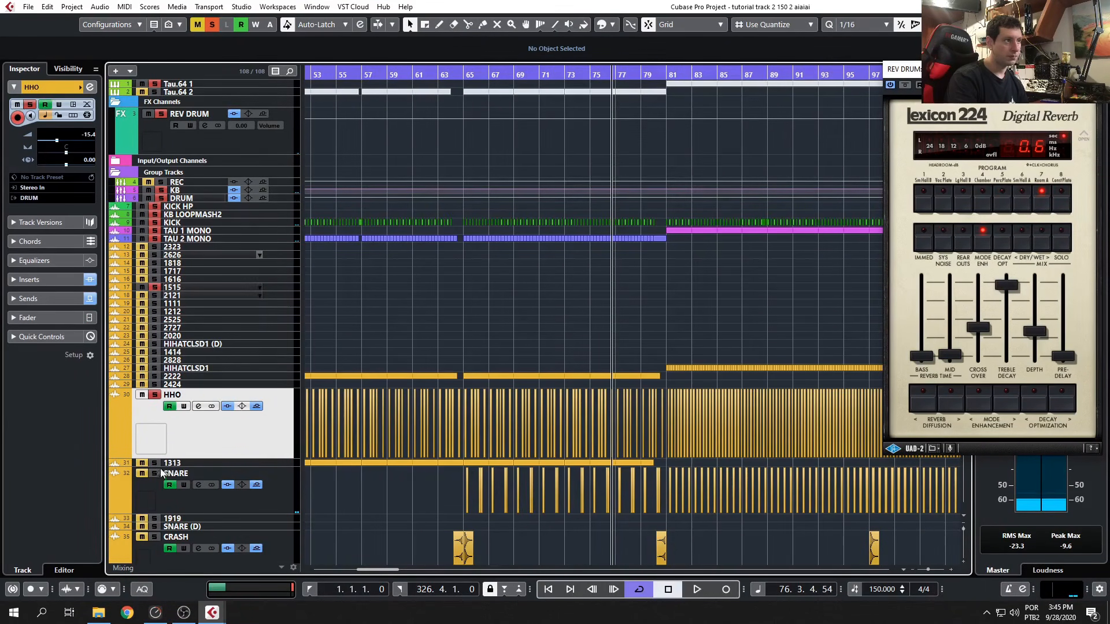
key("space")
left_click(198, 406)
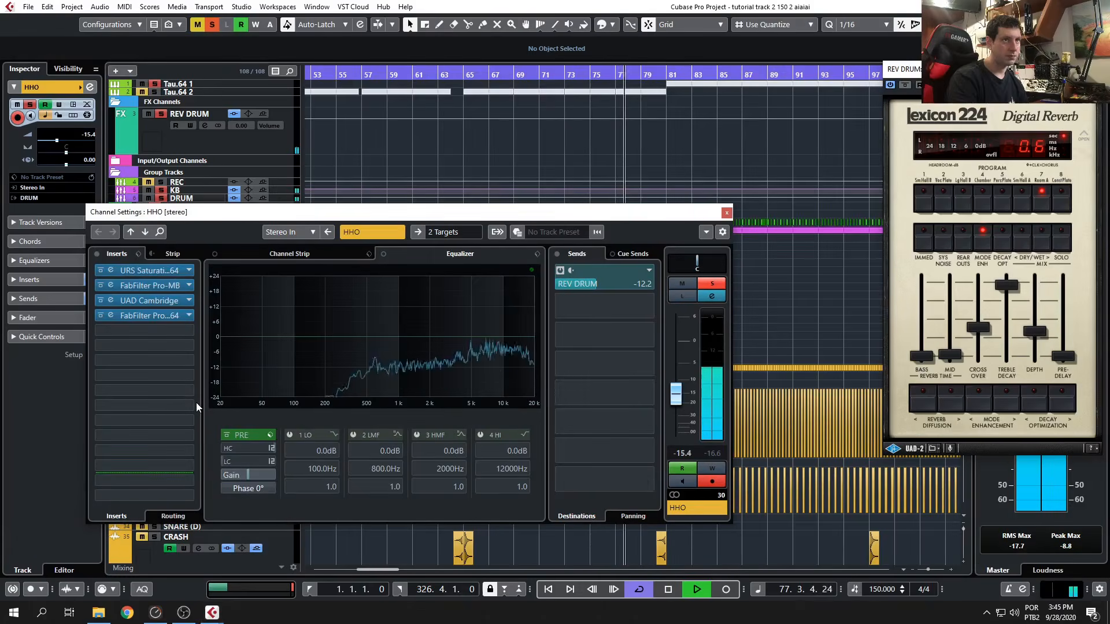
Compare HHO with its REV DRUM send off and on several times during playback, leaving it on, and close its channel settings.
left_click(561, 269)
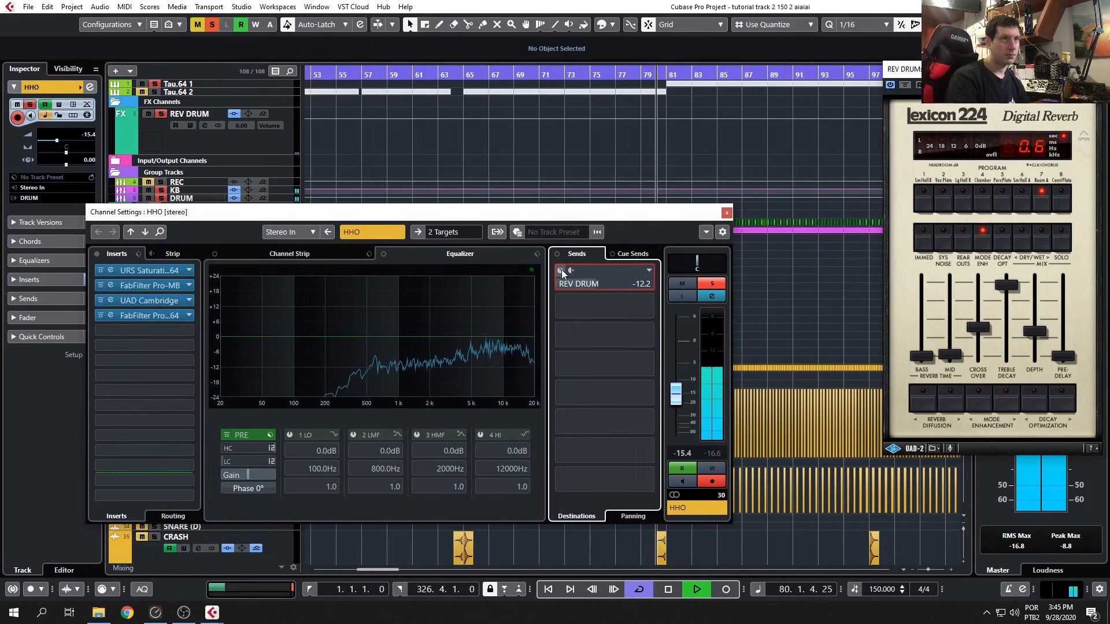
left_click(561, 269)
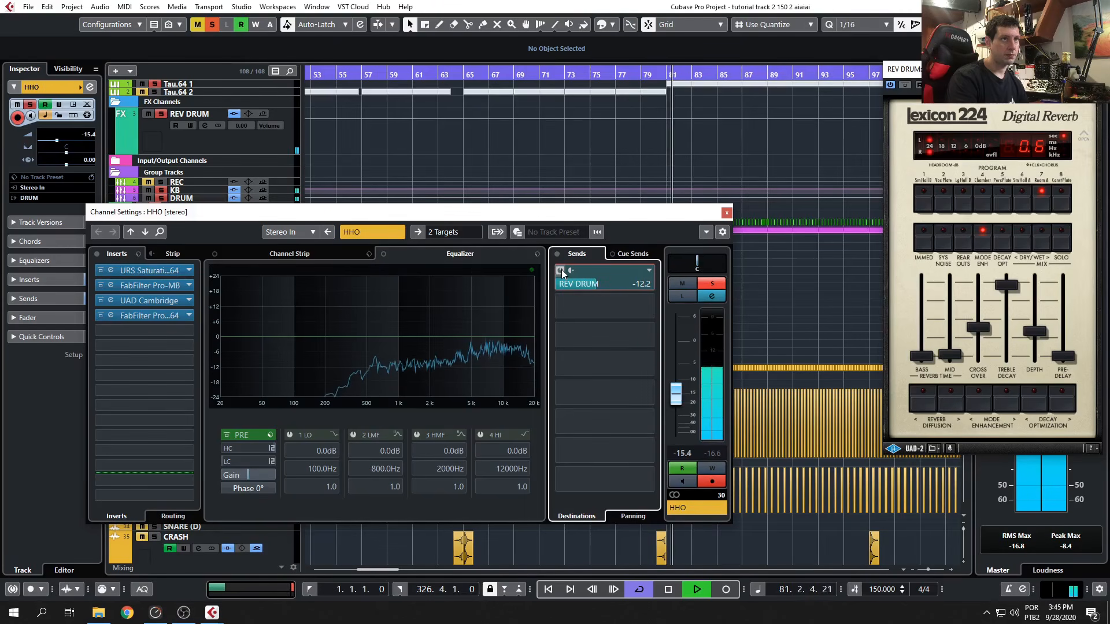
left_click(561, 269)
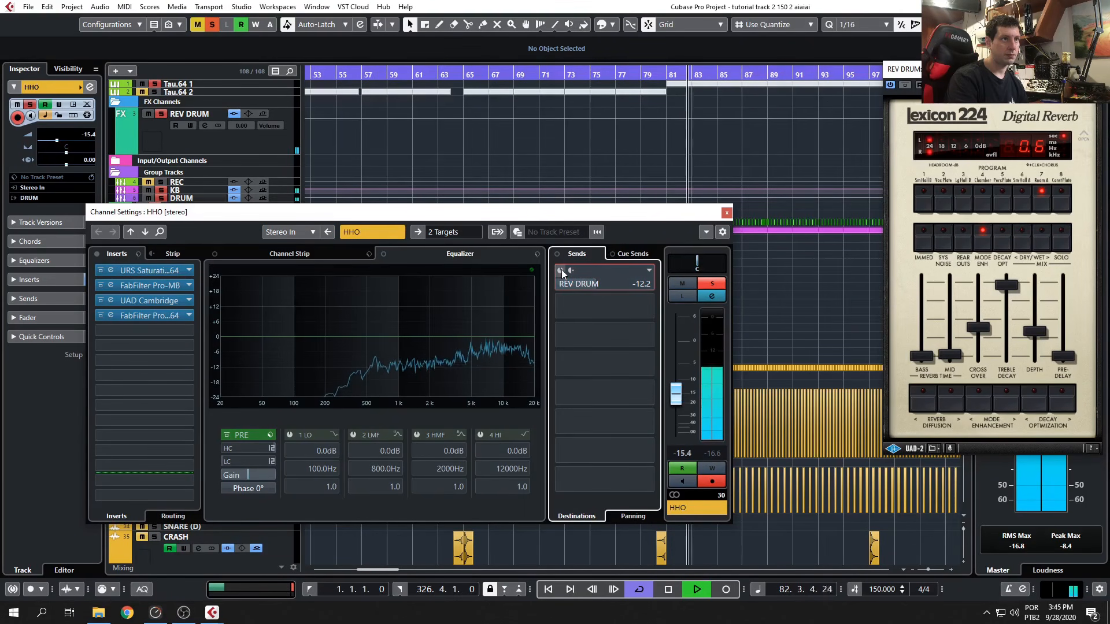
left_click(561, 270)
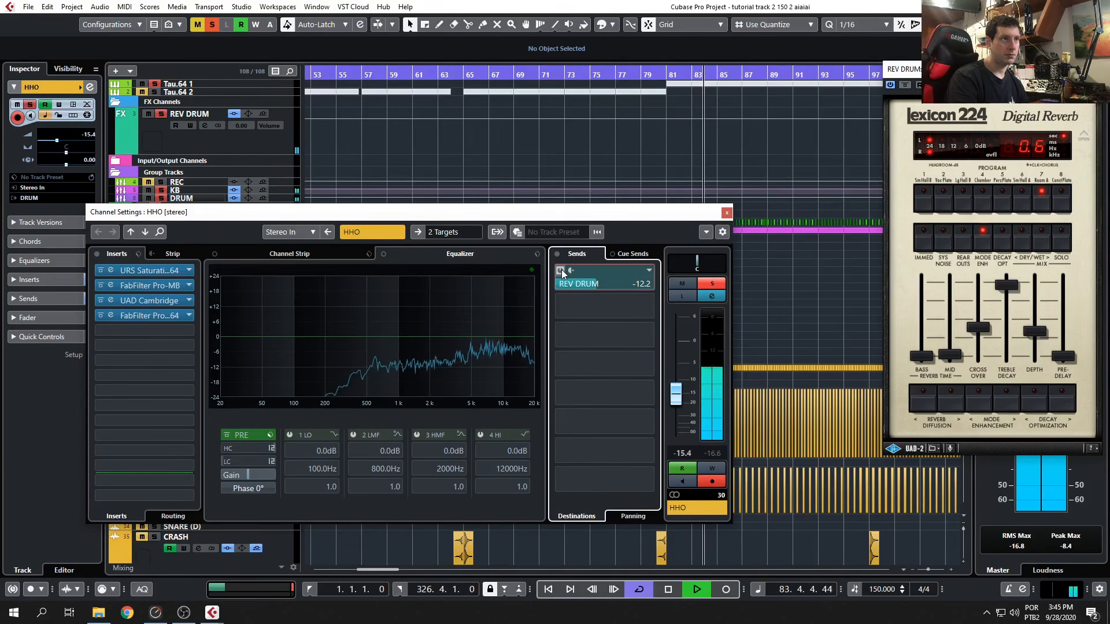
left_click(561, 269)
left_click(561, 270)
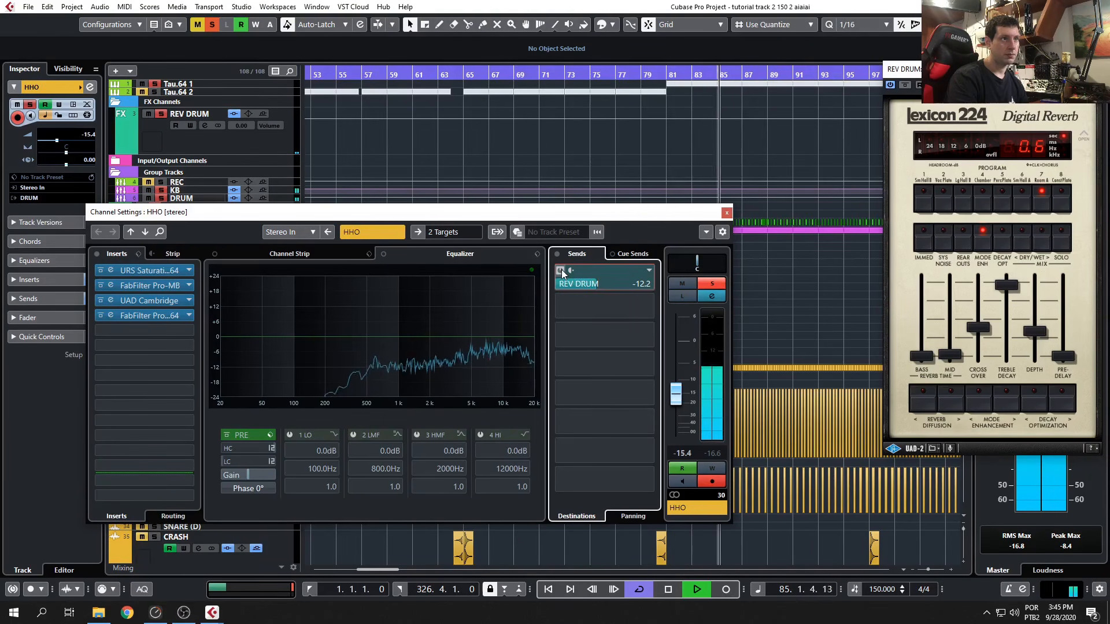
left_click(561, 269)
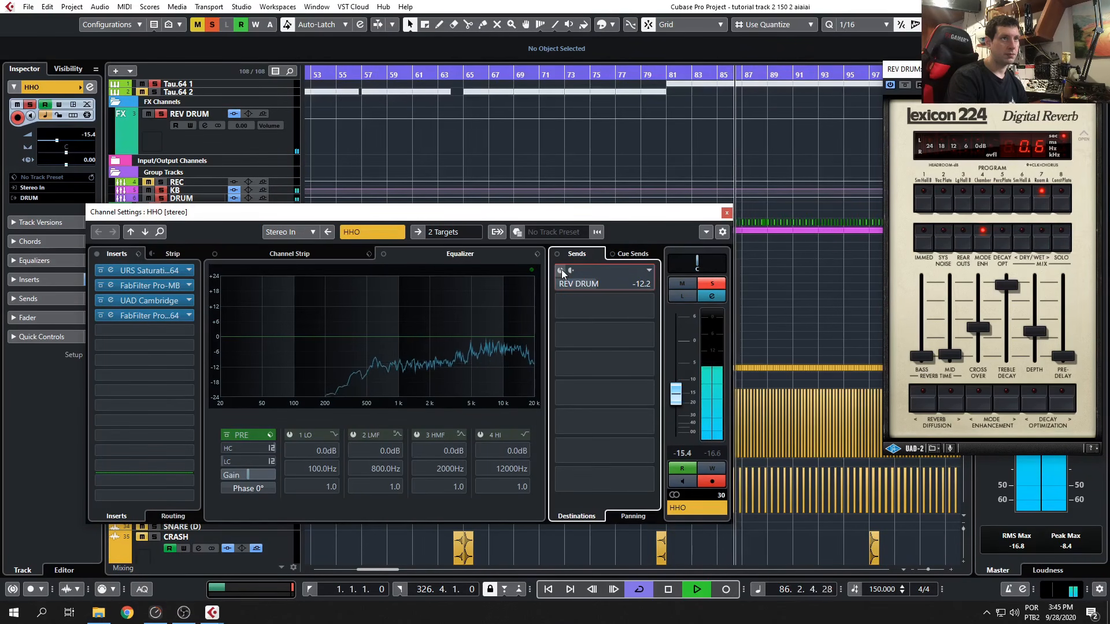
left_click(560, 270)
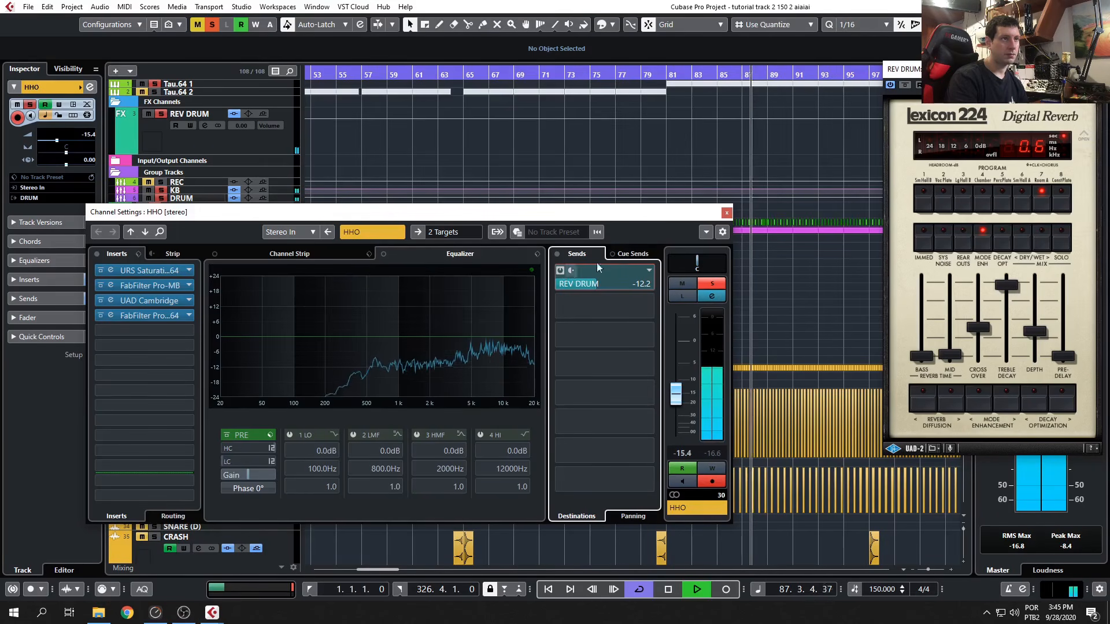
key("space")
left_click(727, 213)
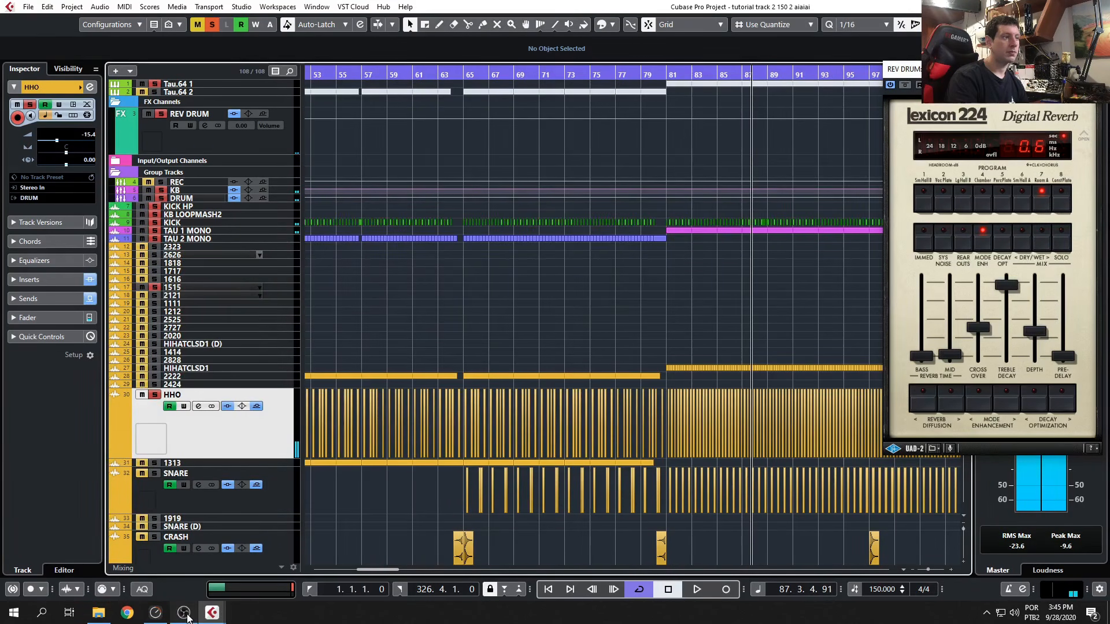
Solo the REV DRUM channel again together with all the drum tracks that feed it.
left_click(210, 613)
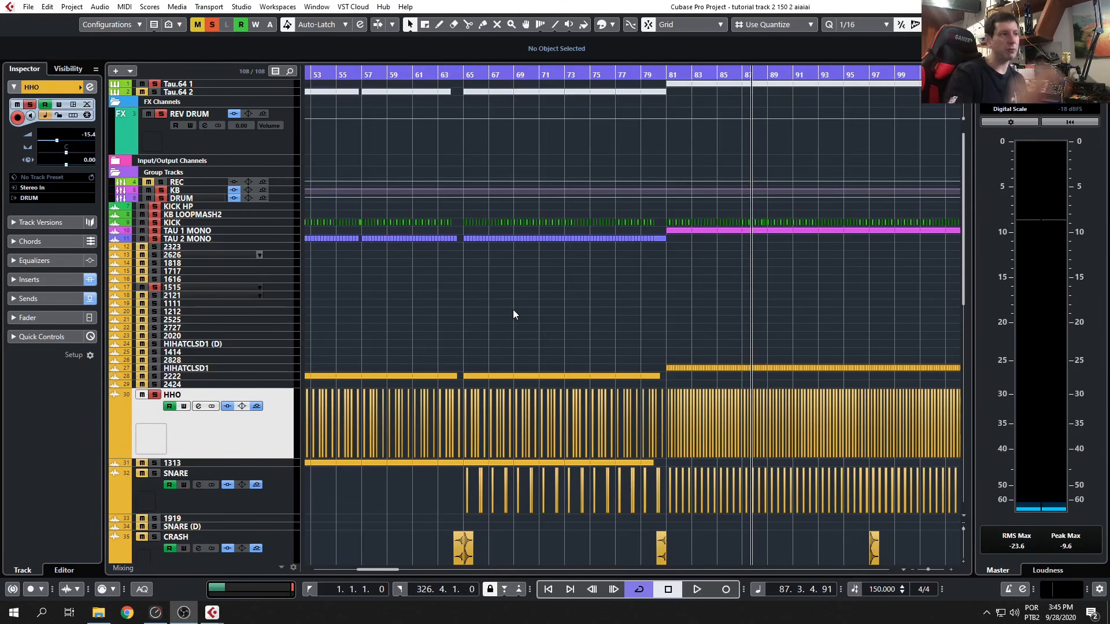
scroll(521, 312, "down", 4)
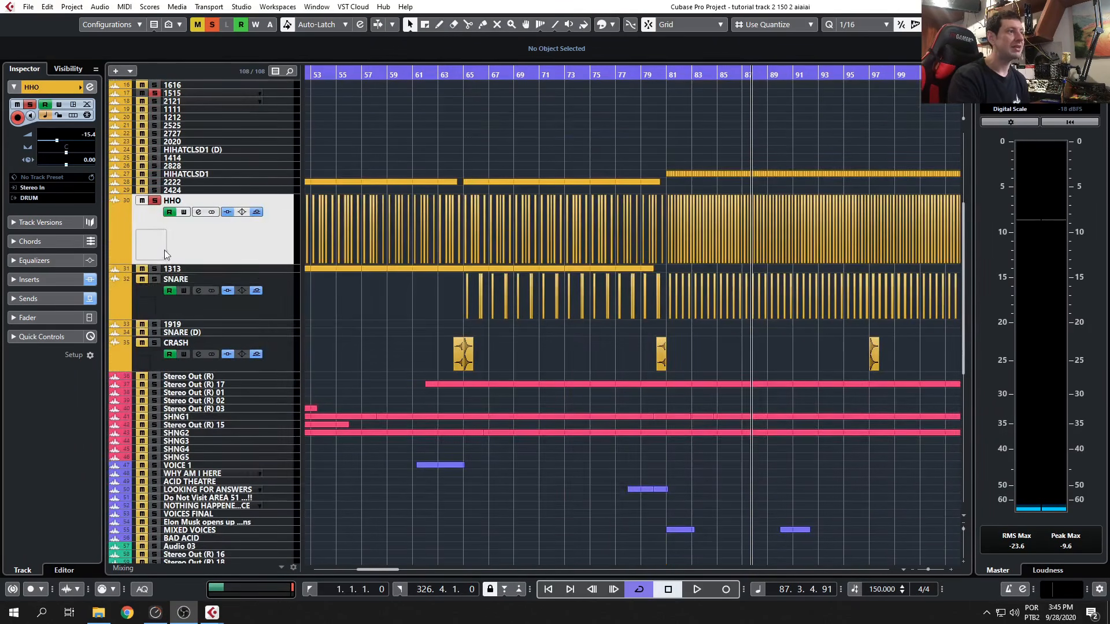
scroll(164, 252, "up", 4)
left_click(160, 116)
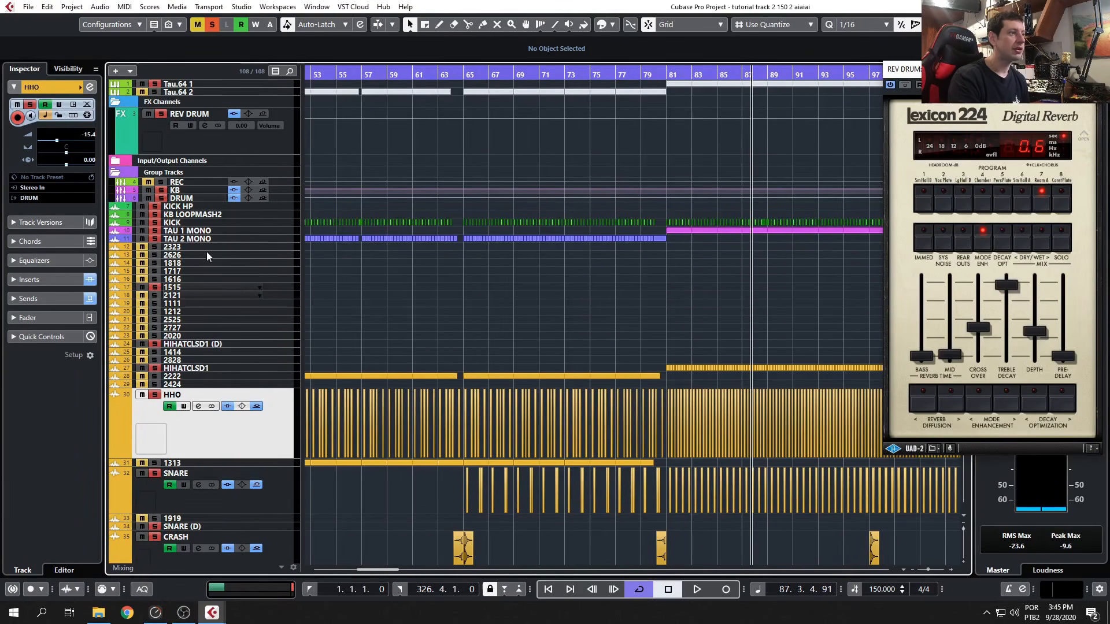
Enlarge the 1515 track, show the whole arrangement in the timeline and close the Lexicon 224 reverb window.
scroll(220, 311, "down", 2)
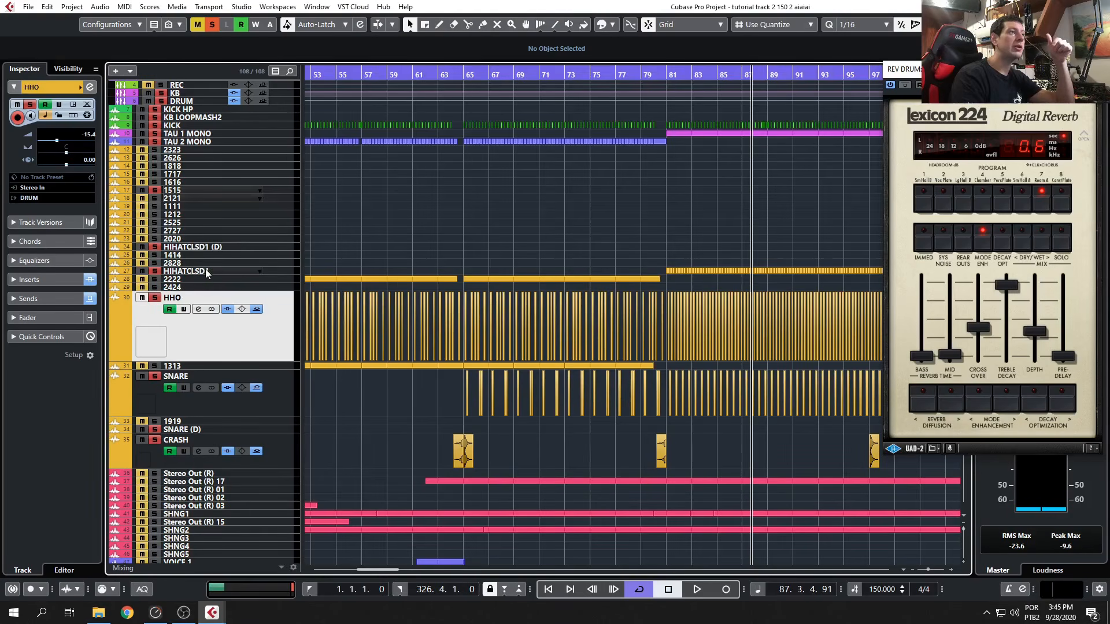
left_click(192, 189)
left_click_drag(191, 194, 192, 251)
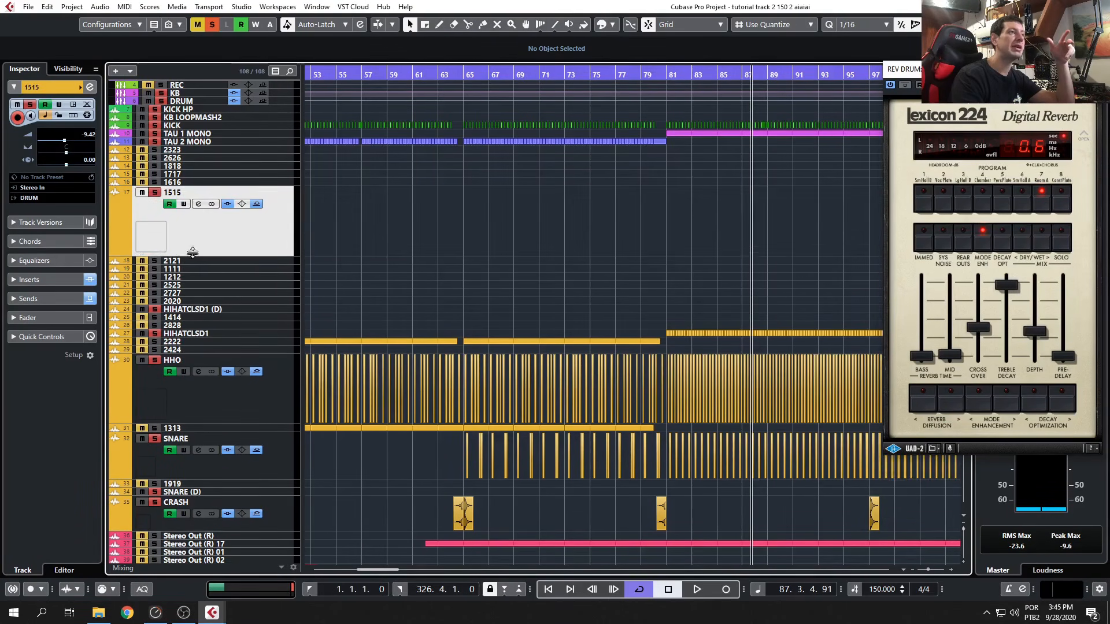
scroll(492, 304, "down", 9)
scroll(496, 310, "down", 3)
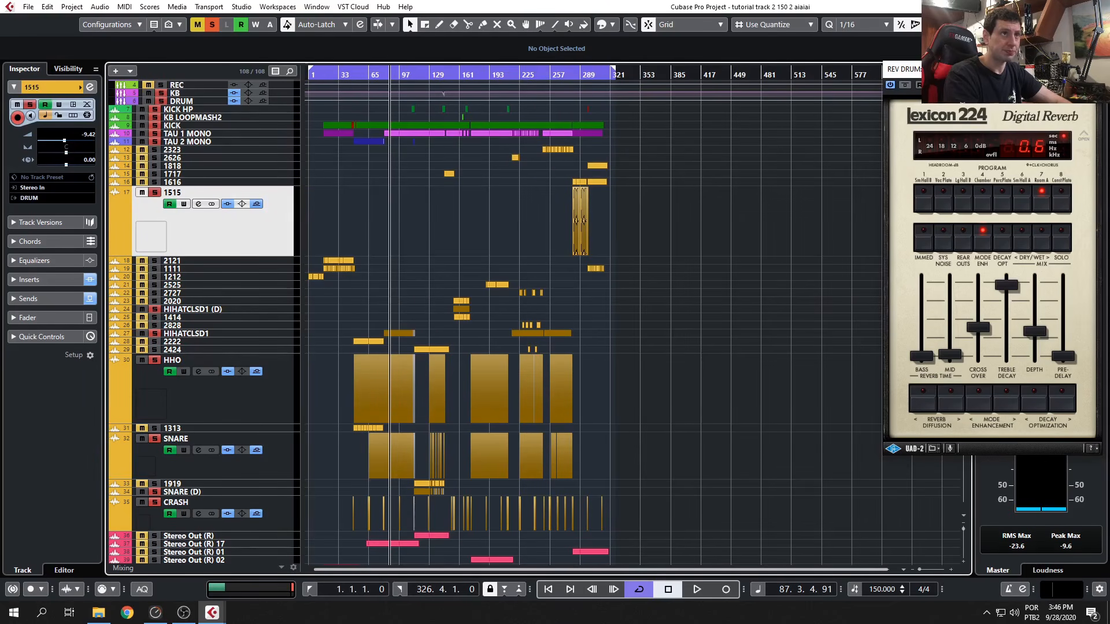
left_click(1092, 69)
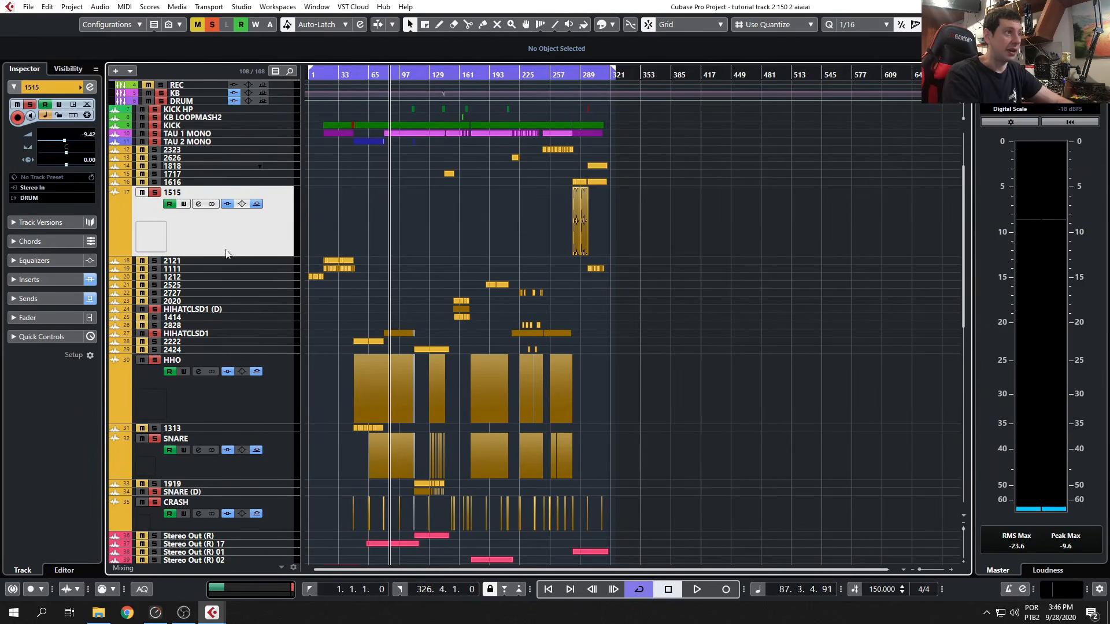
Solo the DRUM group with its source tracks and open the UAD SSL G Bus Compressor on its first insert.
scroll(170, 151, "up", 3)
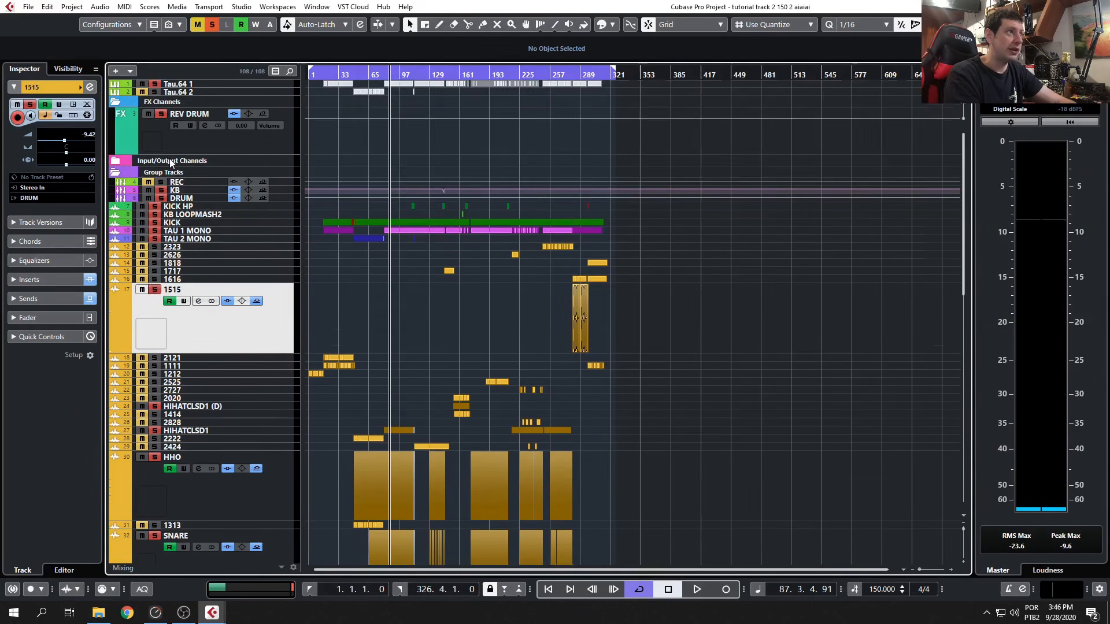
left_click(183, 198)
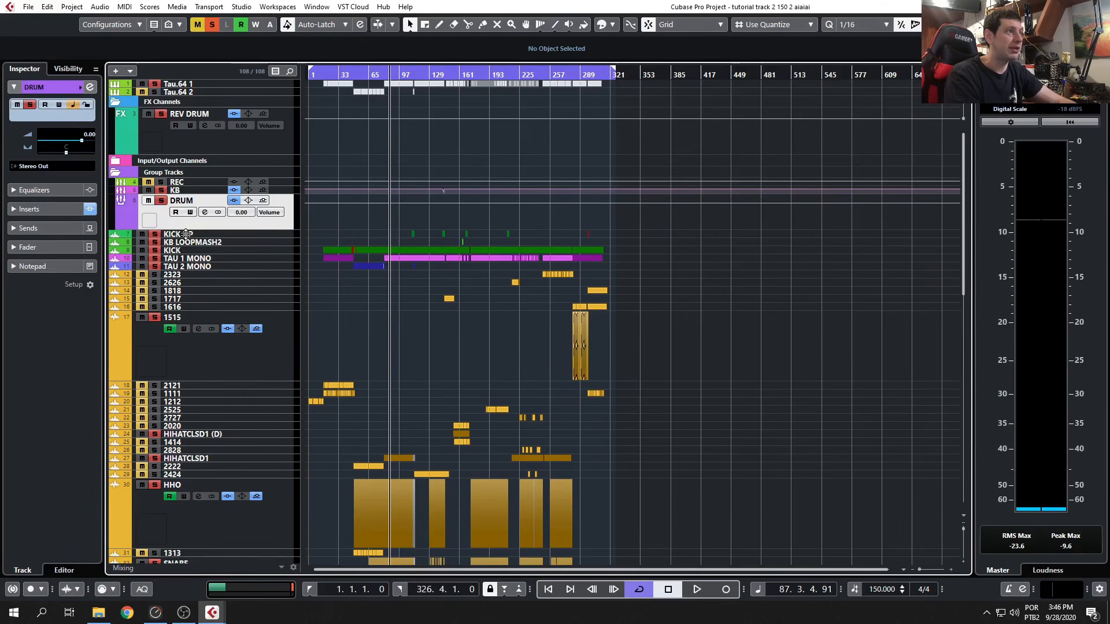
left_click(161, 201)
scroll(191, 324, "down", 5)
scroll(195, 350, "up", 5)
left_click(205, 212)
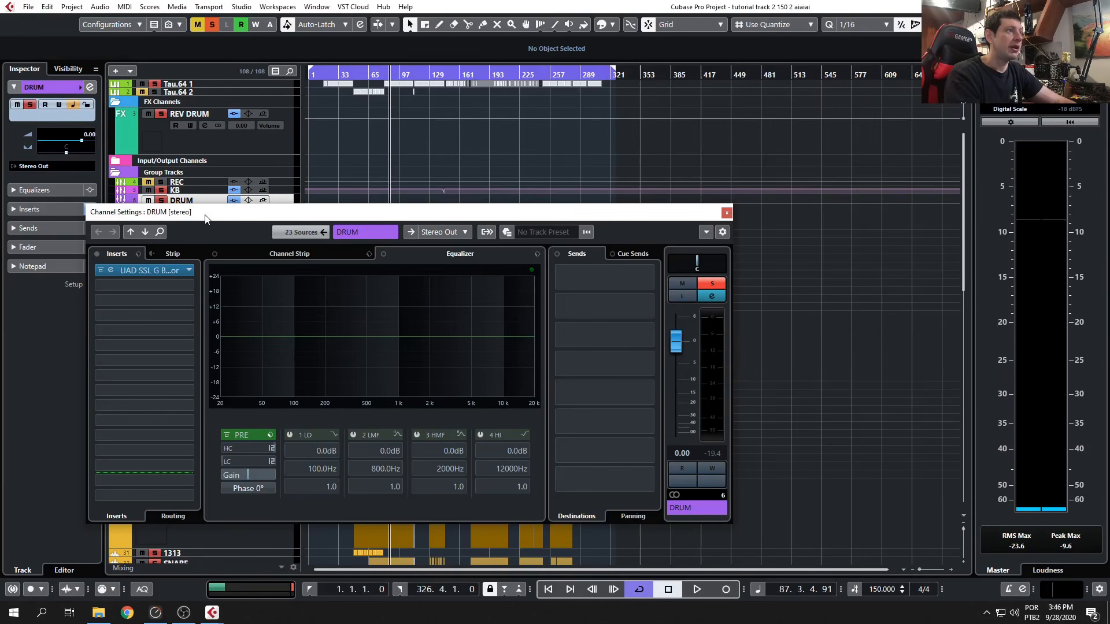
left_click(147, 272)
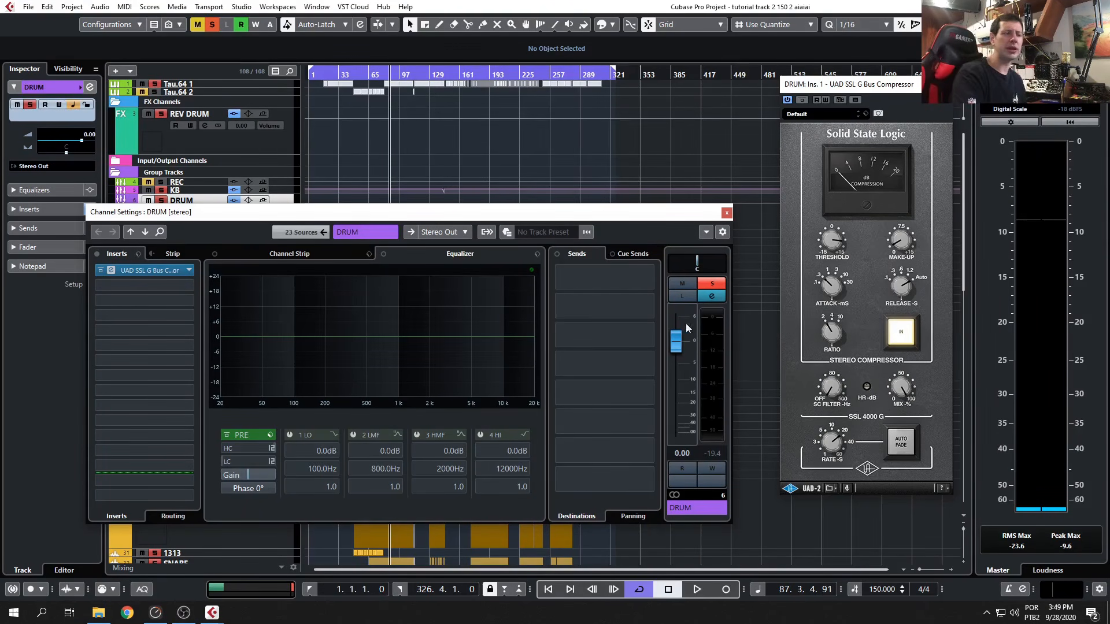
Move the DRUM channel settings window below the HHO, SNARE and CRASH tracks and place the playback position at about bar 82.
scroll(341, 151, "down", 10)
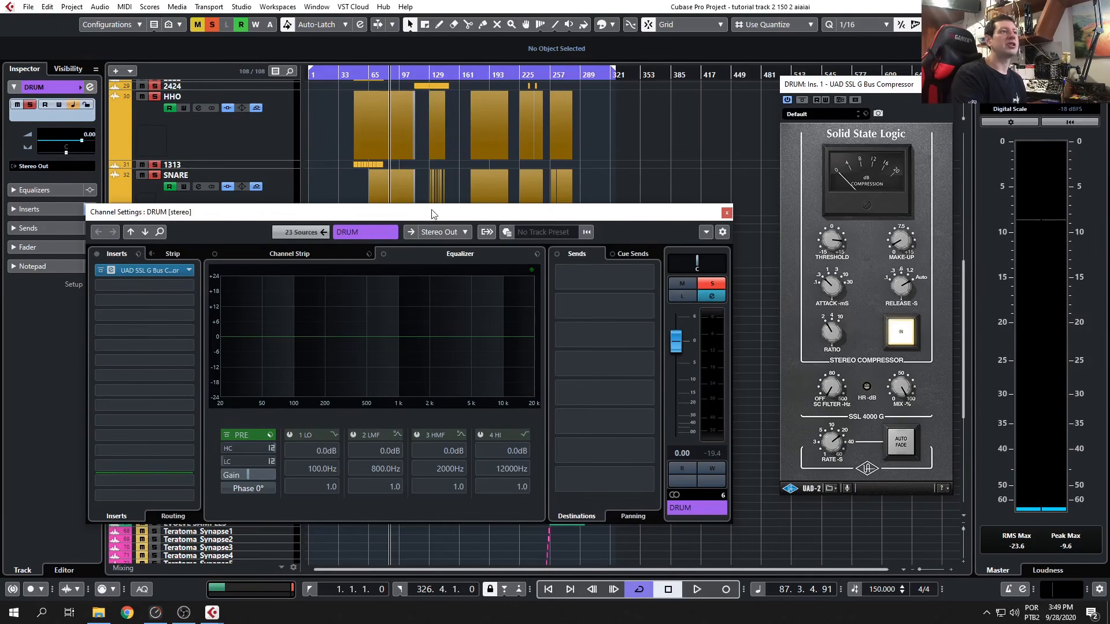
left_click_drag(434, 211, 467, 325)
scroll(389, 204, "up", 7)
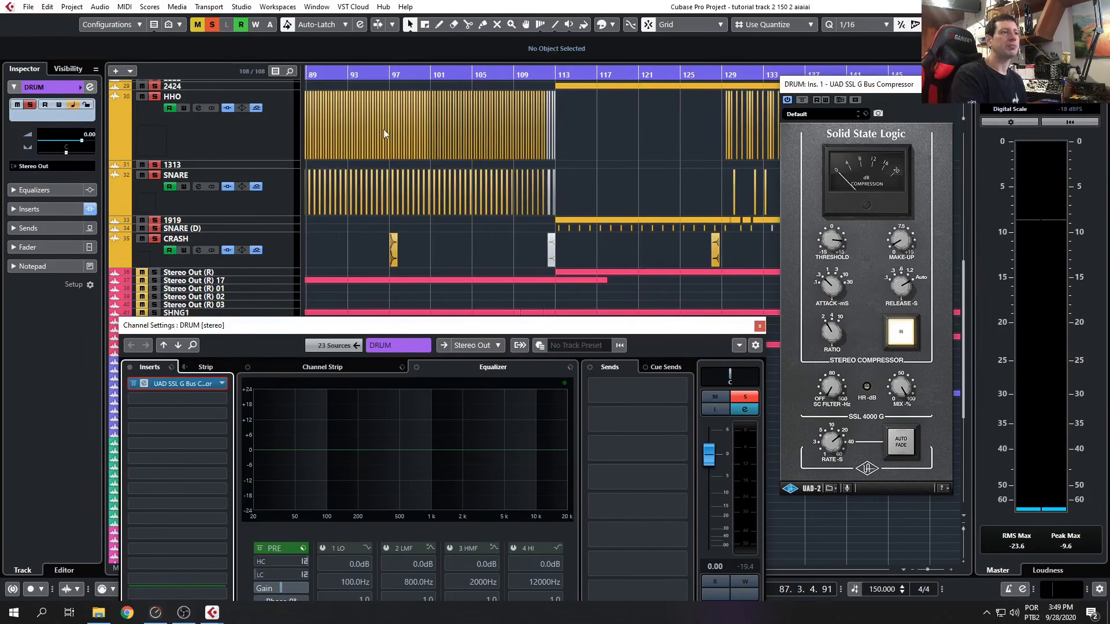
scroll(463, 151, "down", 3)
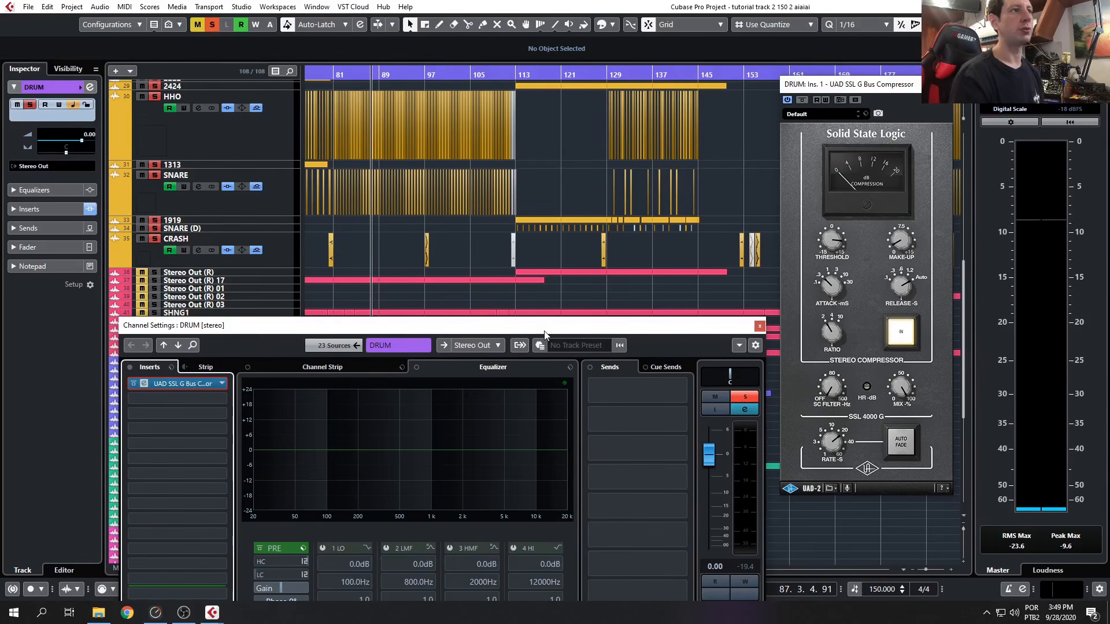
left_click_drag(543, 325, 509, 301)
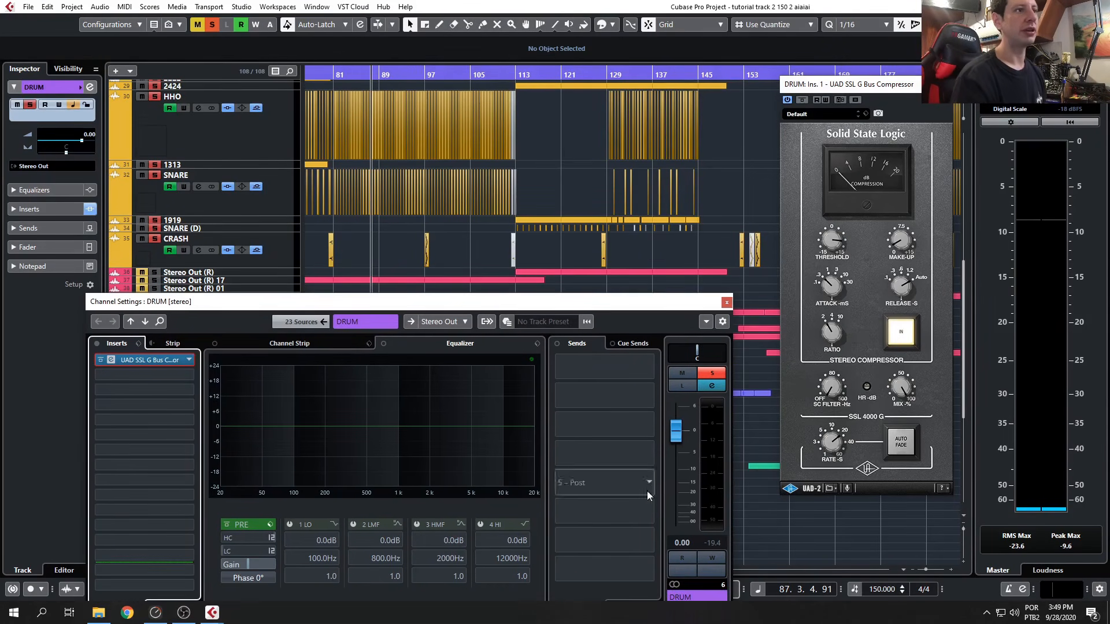
left_click(342, 72)
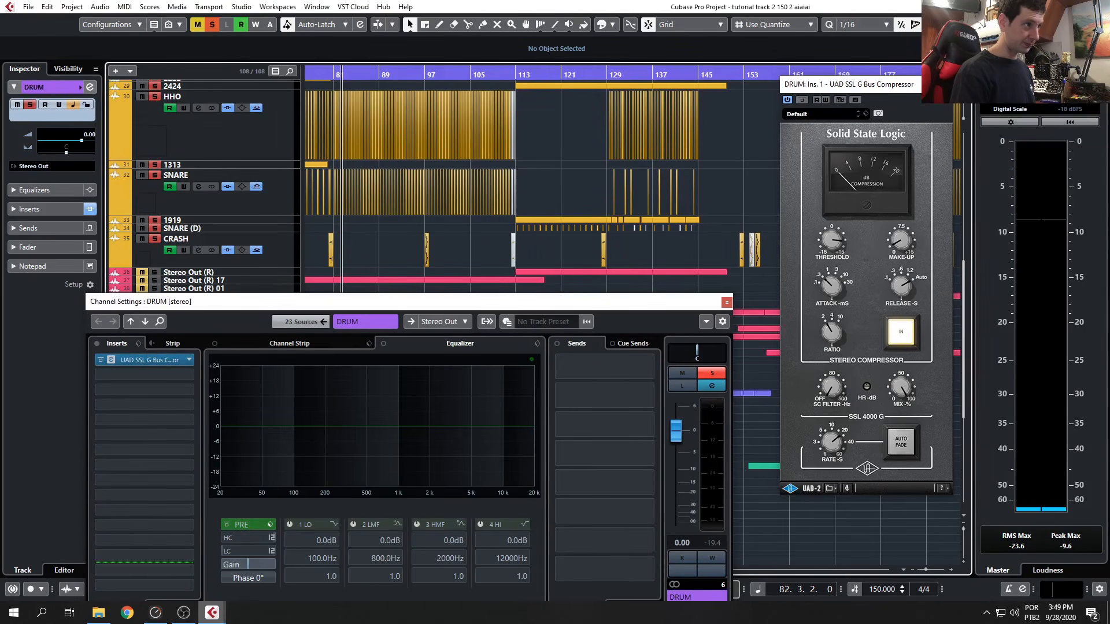
left_click(179, 617)
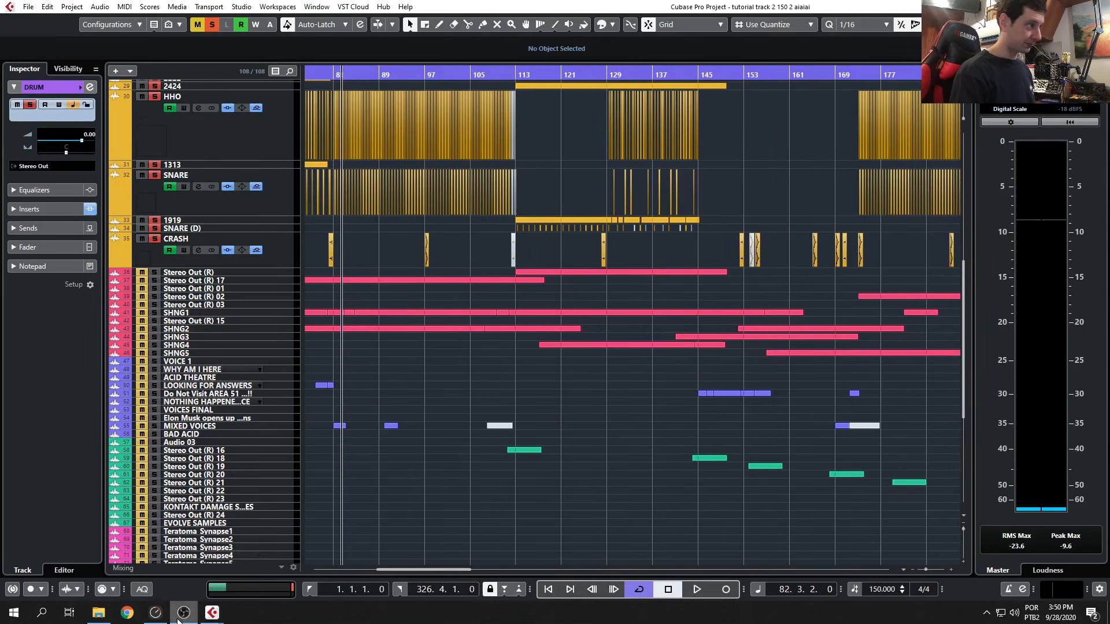
Play the soloed drums from about bar 82 and compare them with the SSL G Bus Compressor bypassed and active.
left_click(338, 72)
key("space")
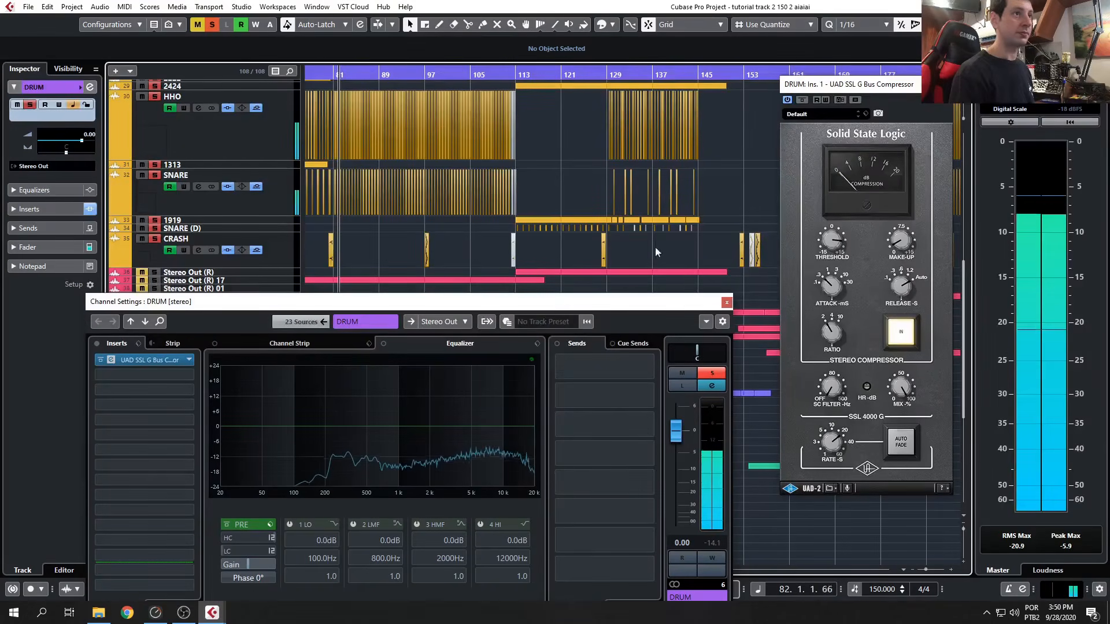
left_click(802, 100)
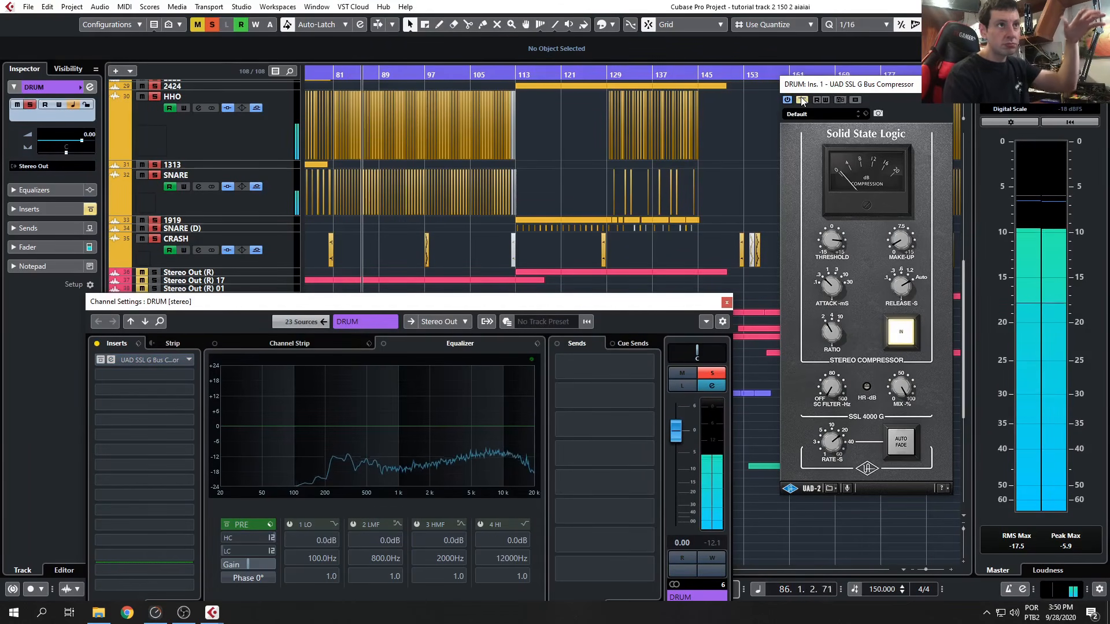
left_click(802, 100)
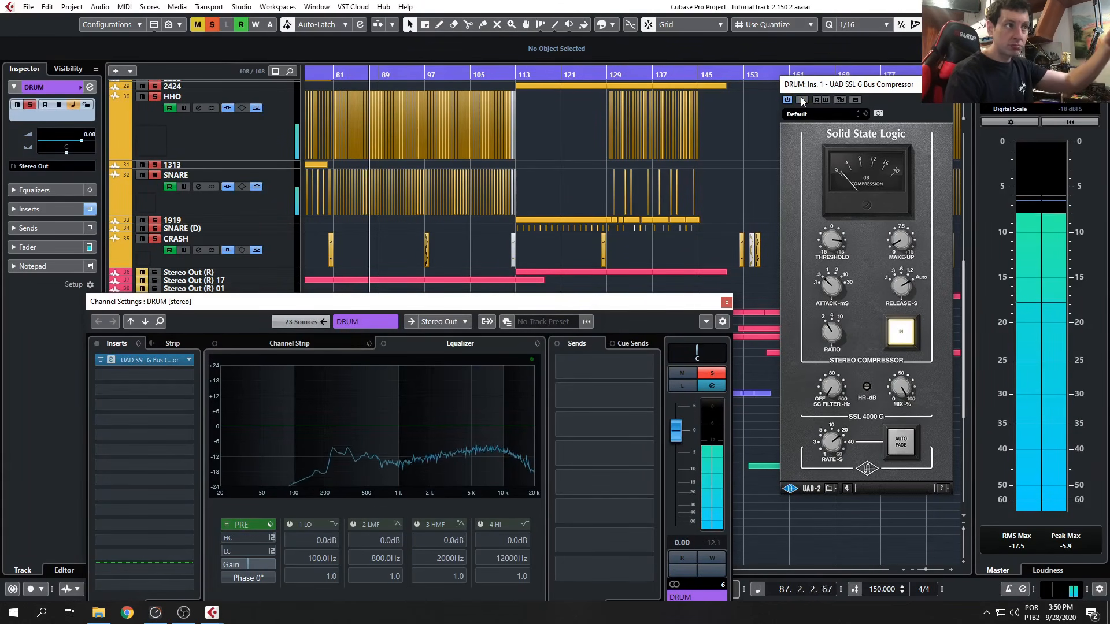
left_click(802, 100)
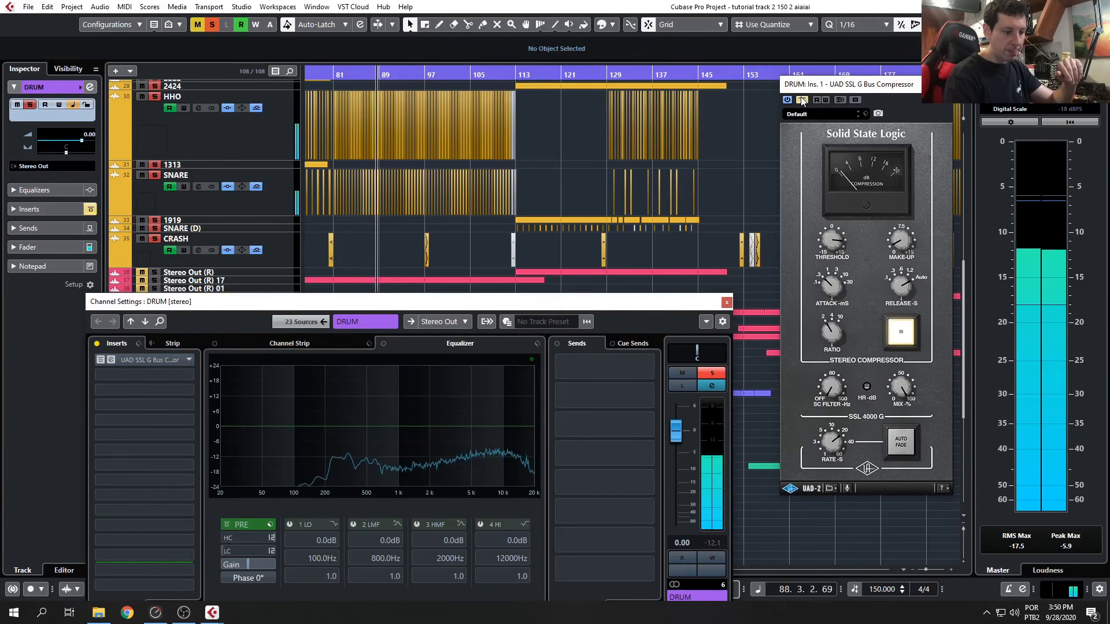
left_click(802, 100)
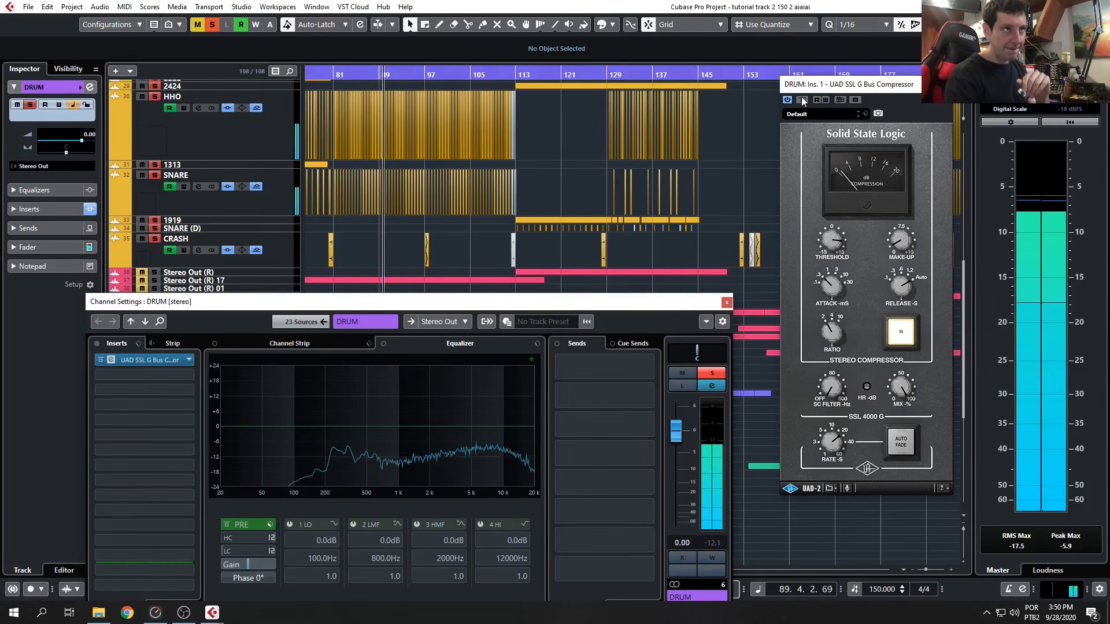
left_click(801, 100)
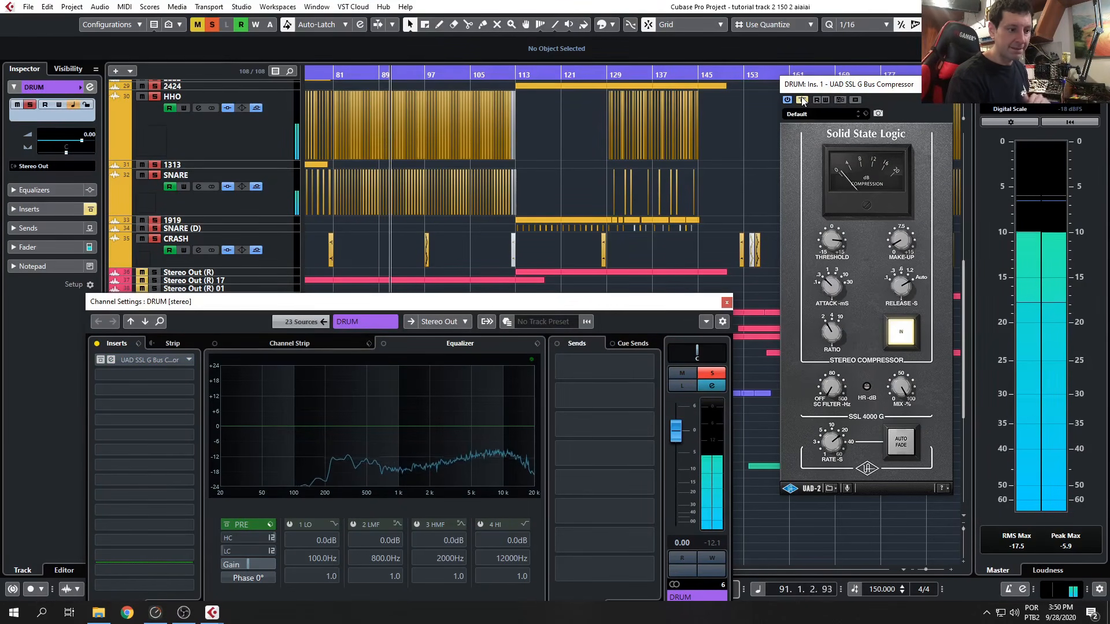
left_click(802, 100)
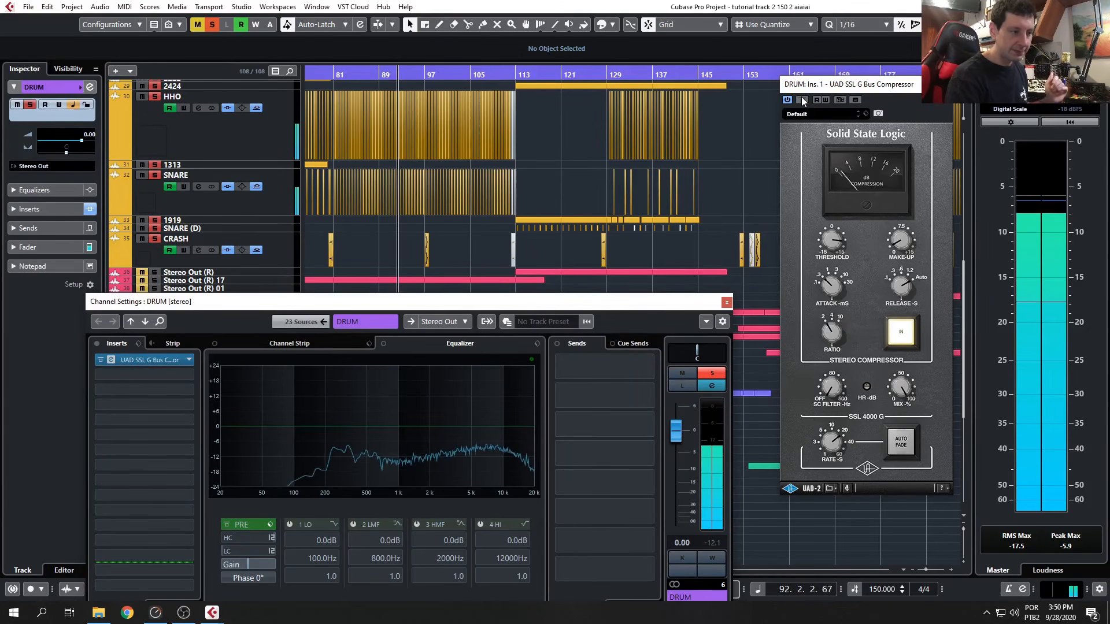
left_click(802, 100)
left_click(801, 100)
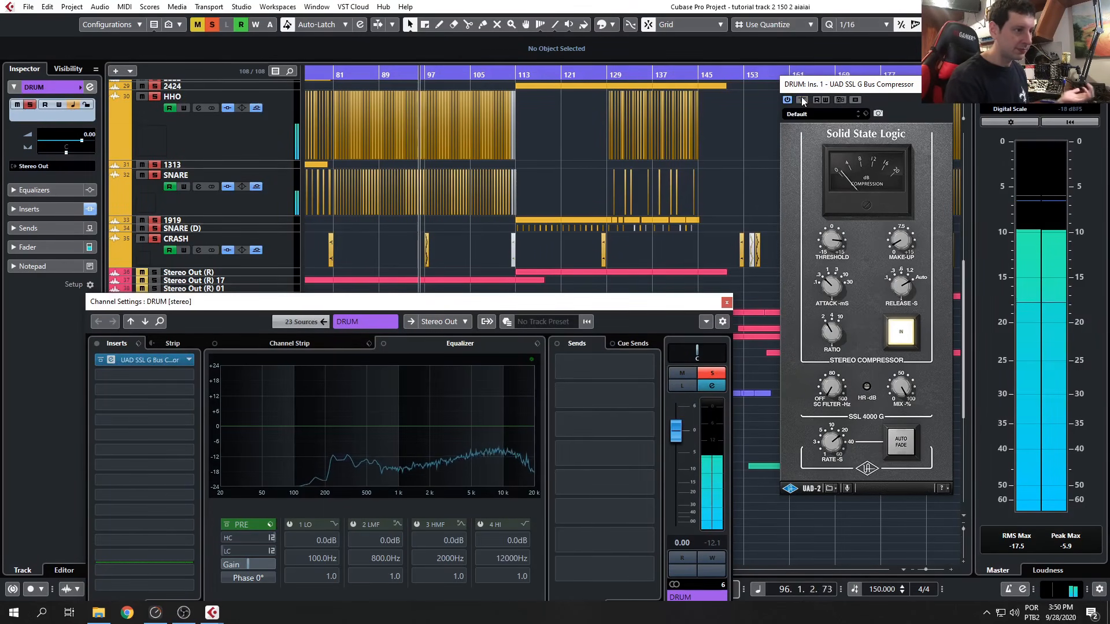
key("space")
left_click(184, 613)
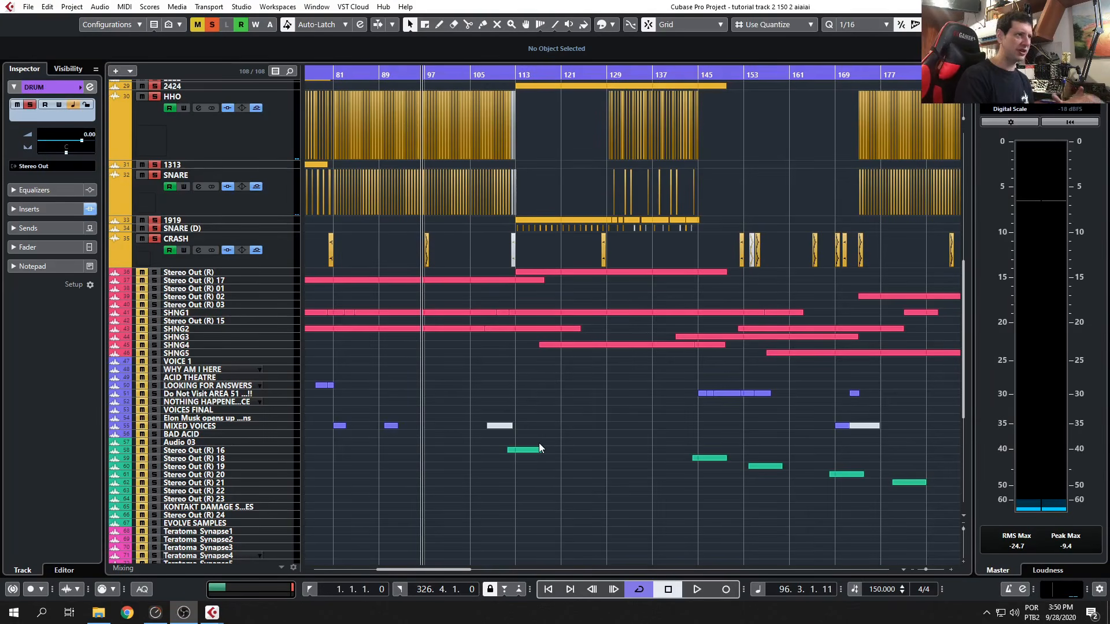
Close the DRUM channel settings window and move the SSL G Bus Compressor window clear of the webcam area.
scroll(185, 228, "up", 10)
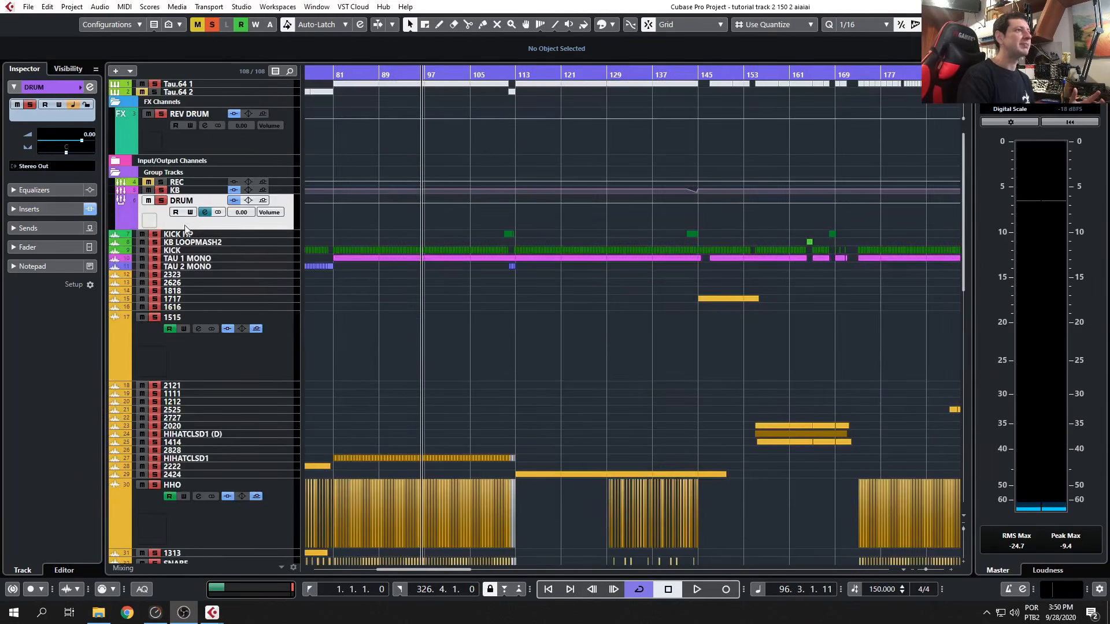
left_click(204, 214)
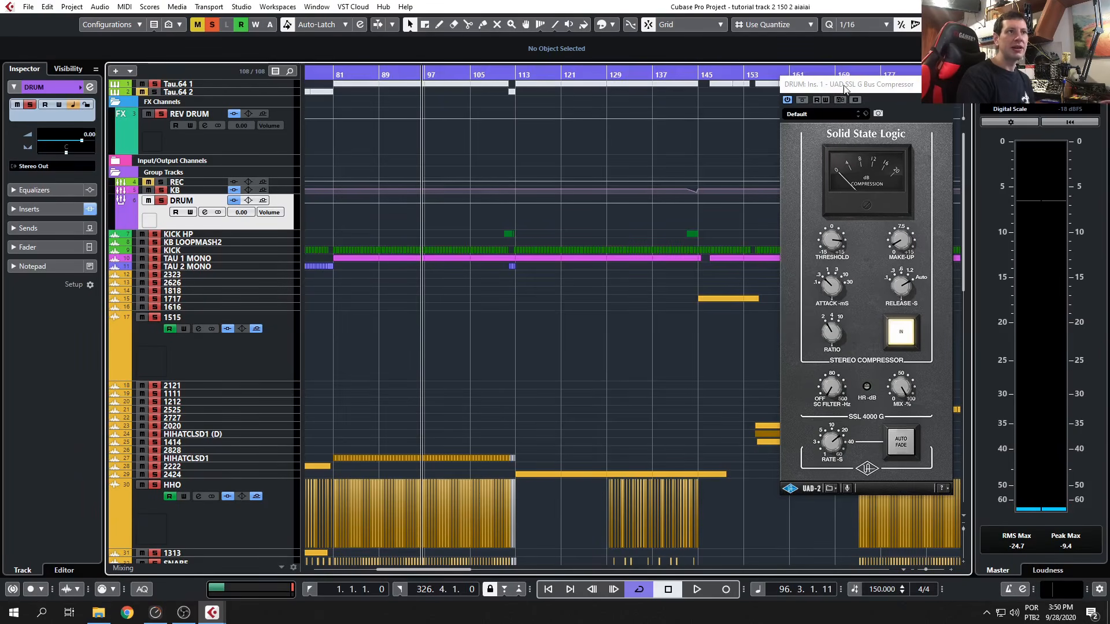
left_click_drag(843, 86, 797, 92)
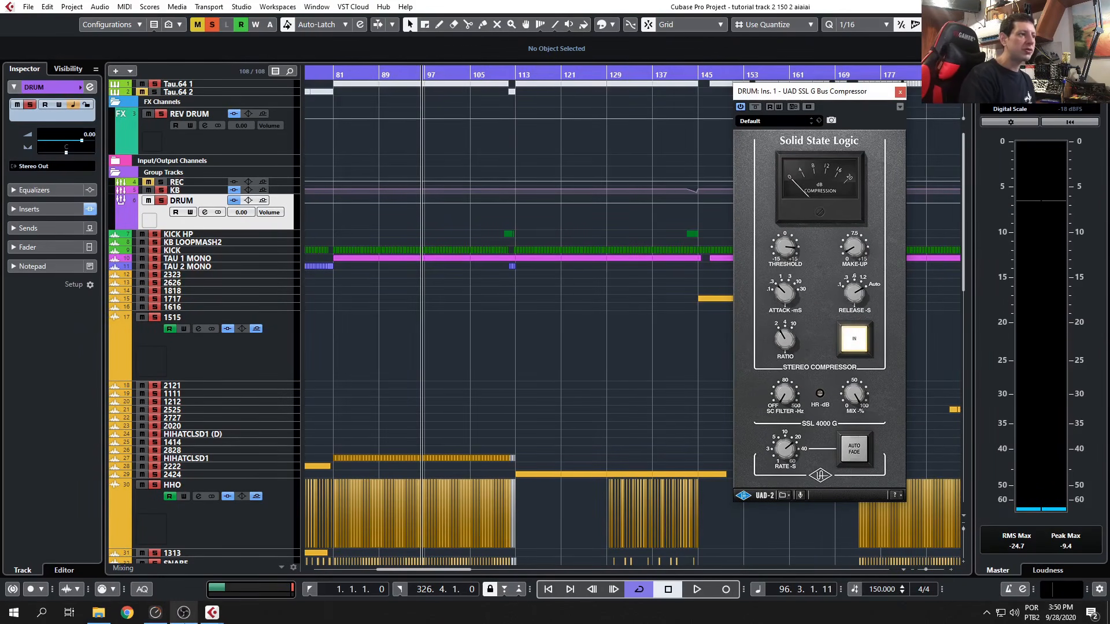
left_click(180, 613)
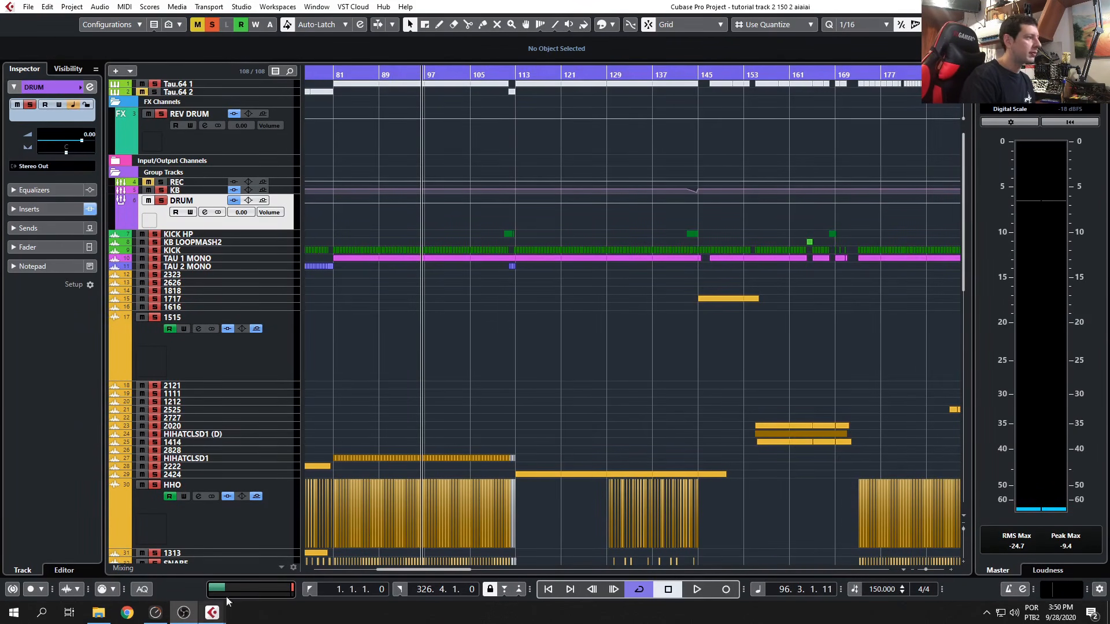
left_click(211, 613)
Play the compressed drums, showing the whole arrangement and auditioning it from about bars 170, 190, 222, 250 and 268.
key("space")
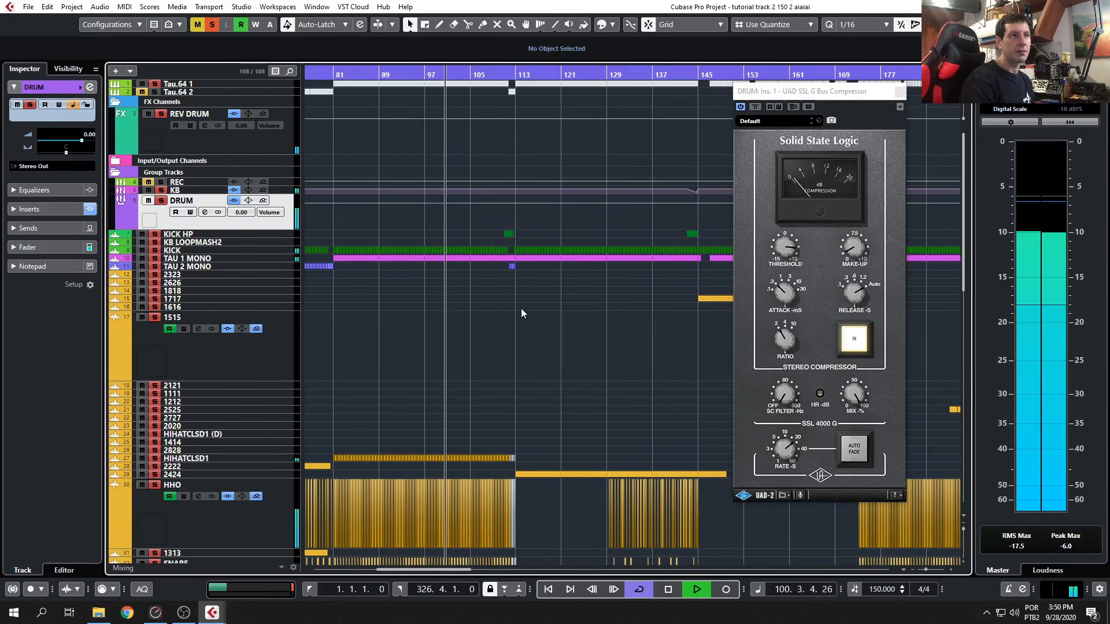
key("g")
key("g")
key("g")
scroll(513, 317, "down", 5)
key("g")
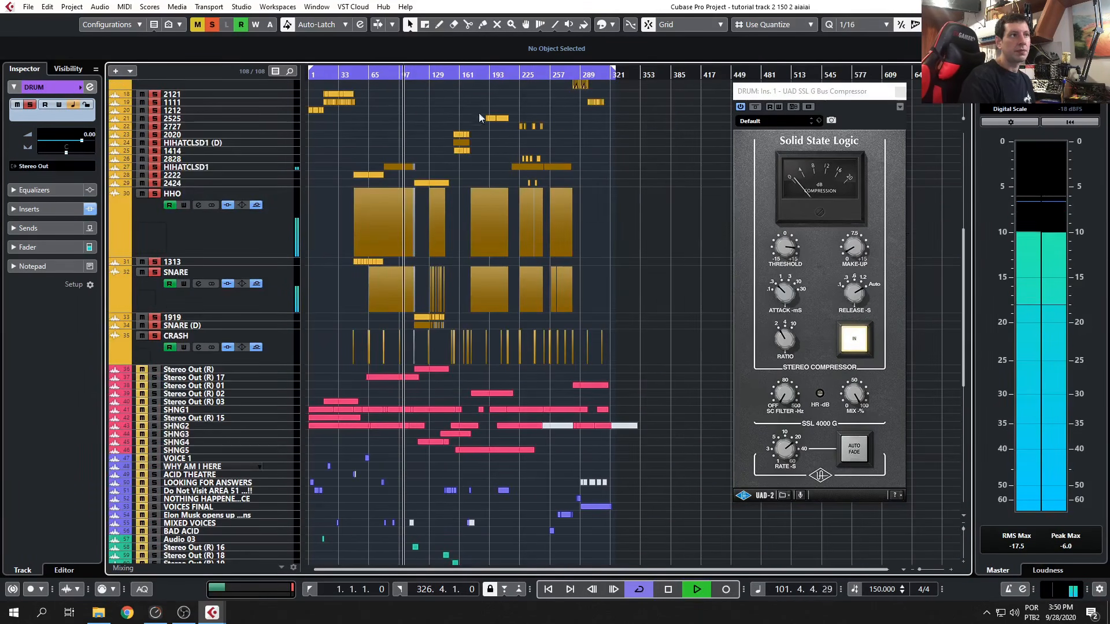
left_click(467, 74)
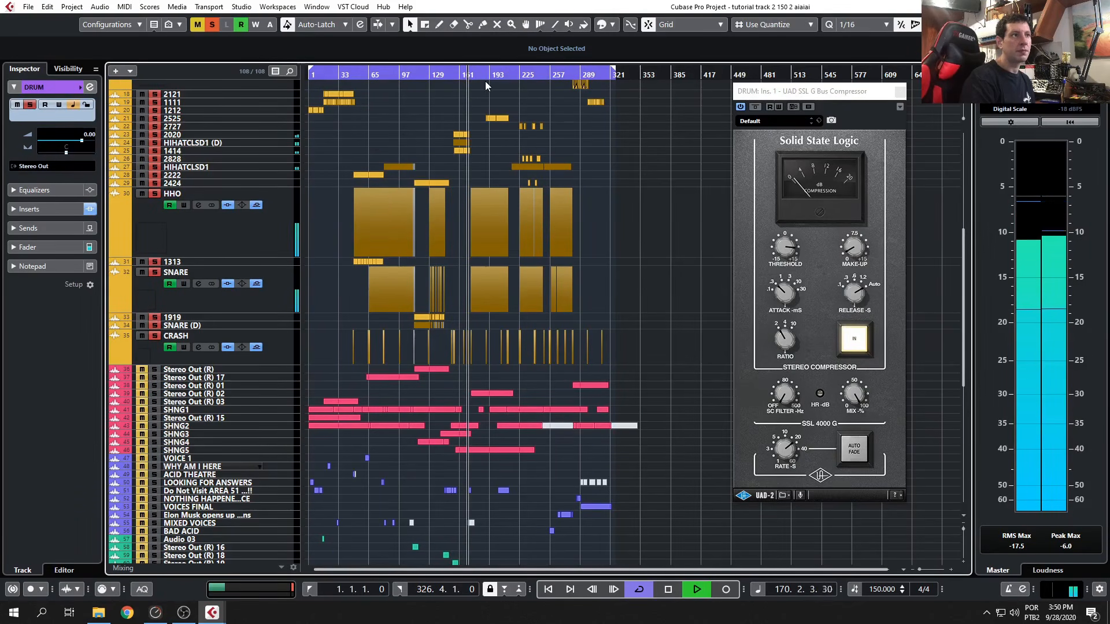
left_click(487, 74)
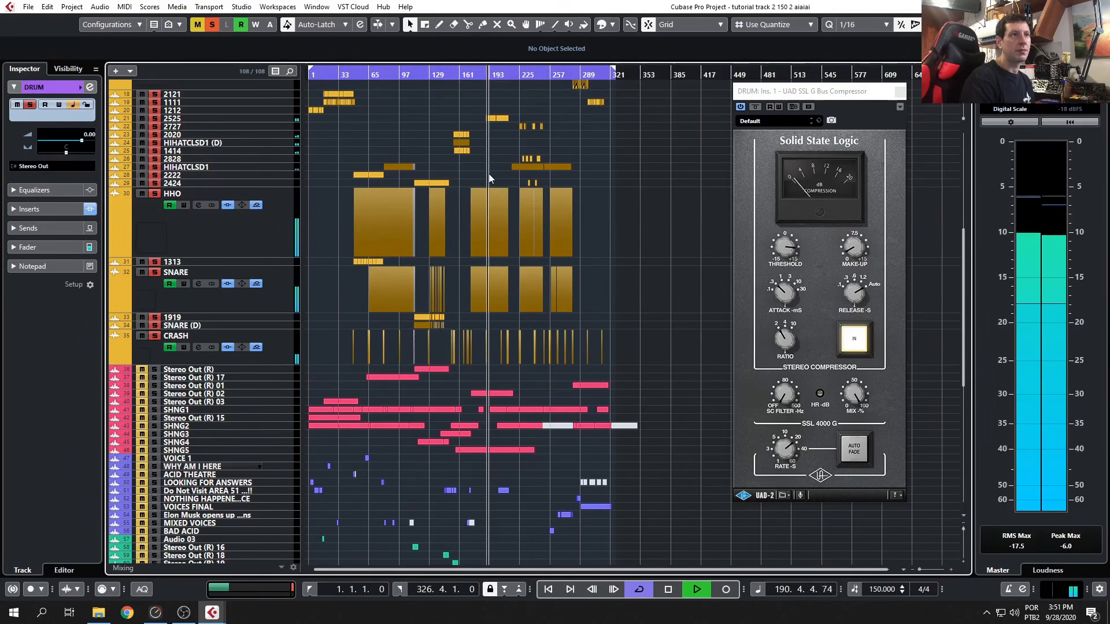
scroll(546, 211, "up", 3)
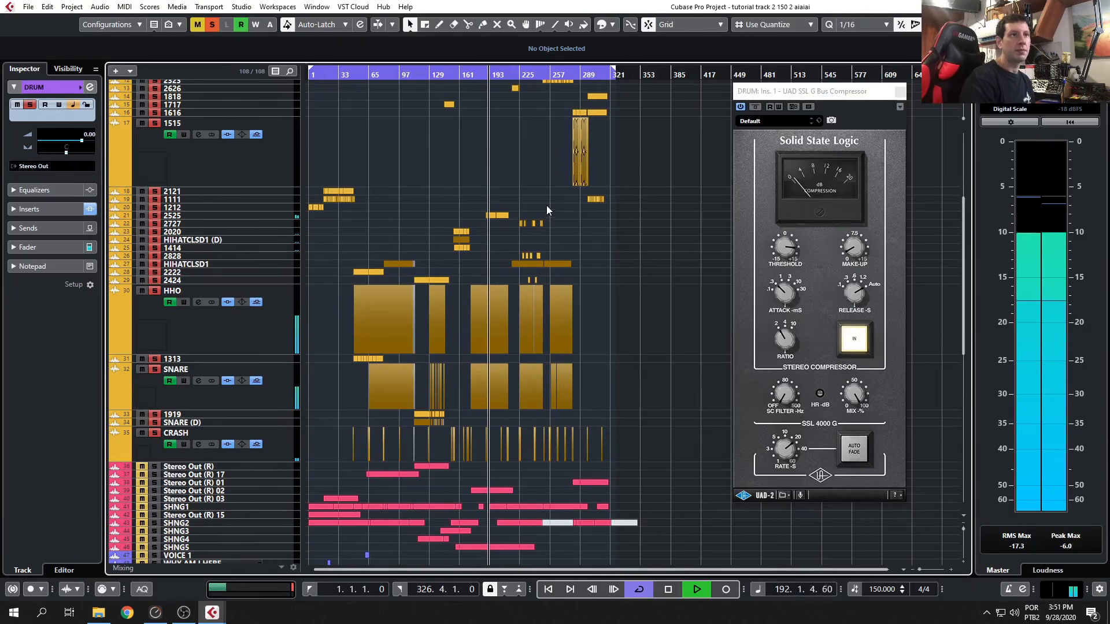
left_click(517, 75)
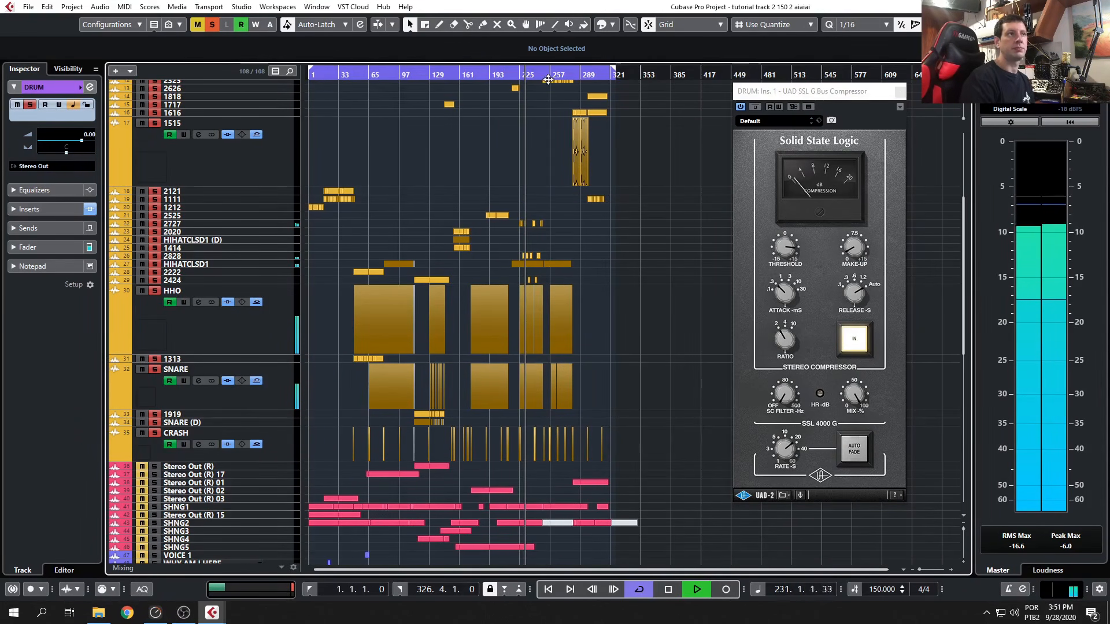
left_click(543, 75)
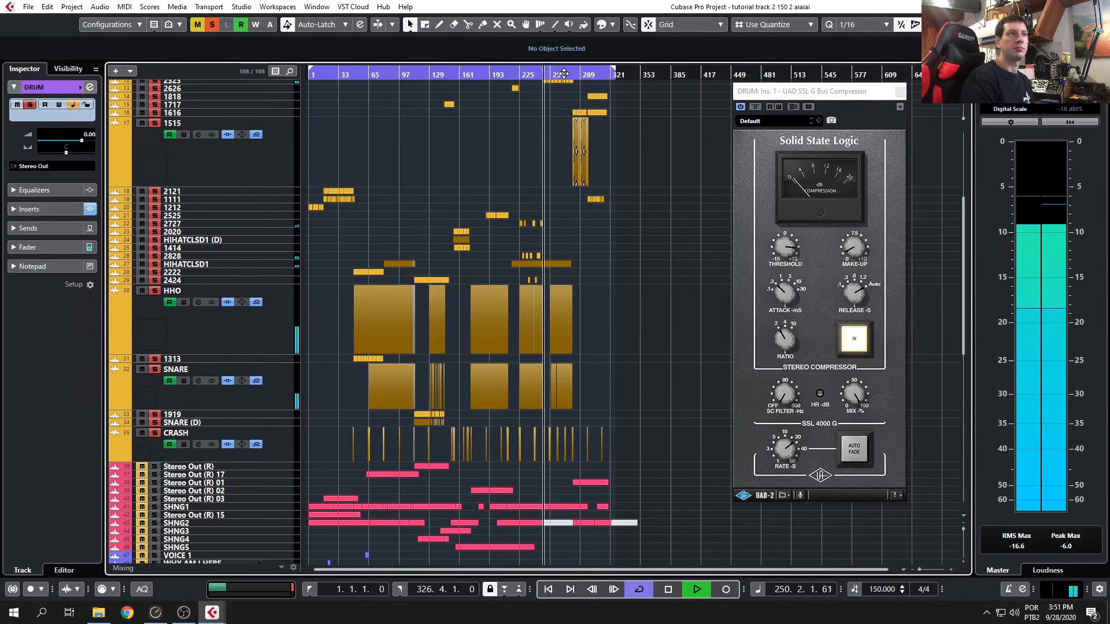
left_click(560, 75)
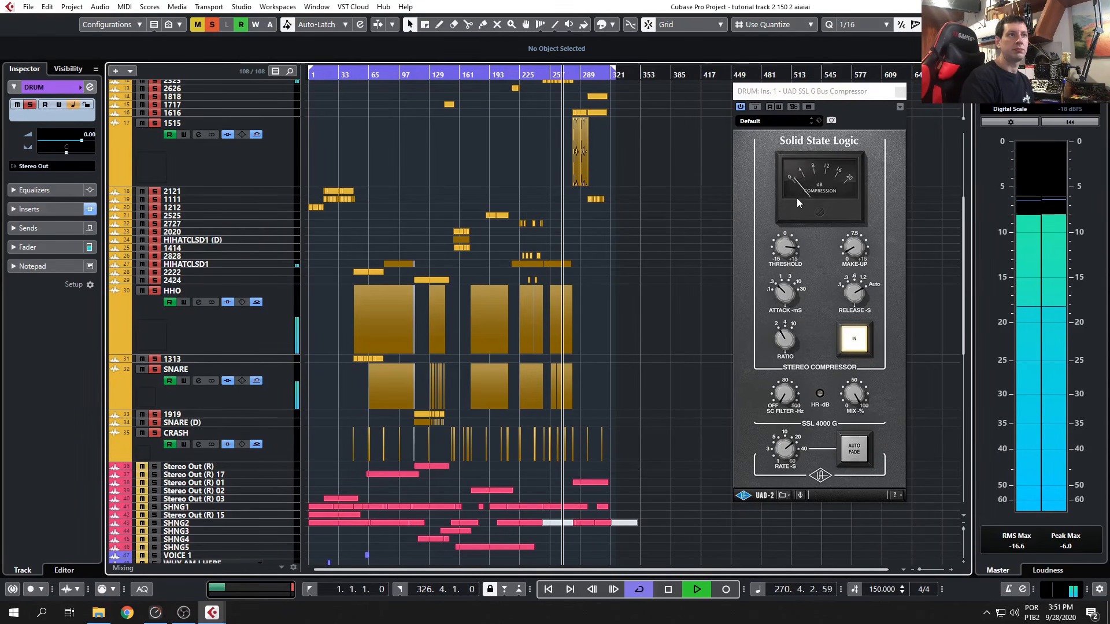
left_click(185, 614)
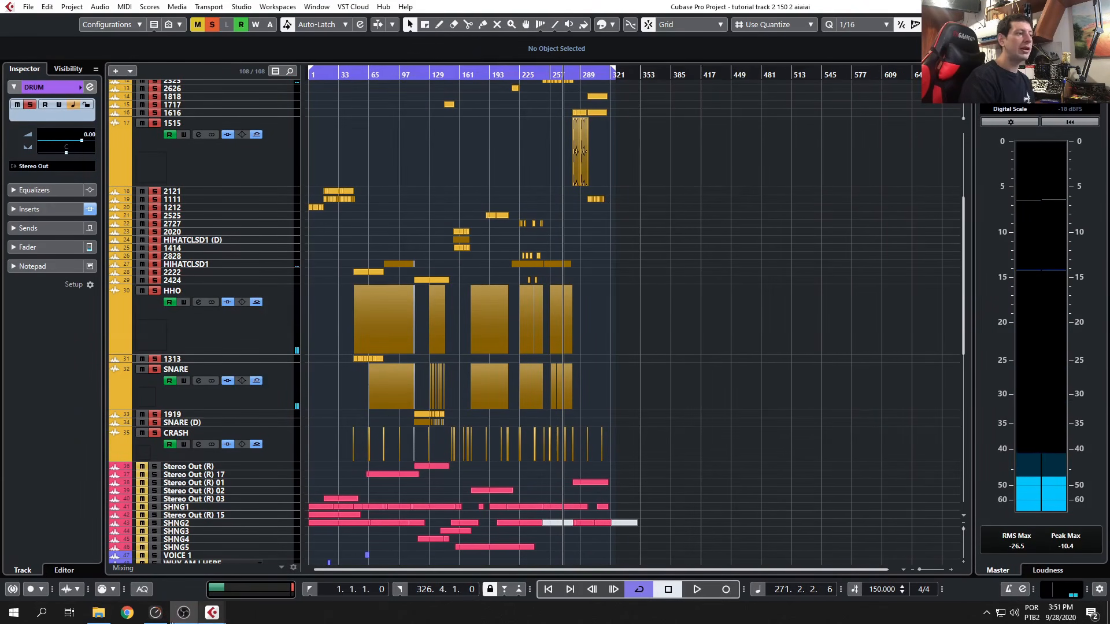
Bring the DRUM group's SSL G Bus Compressor window back into view and close it.
mouse_move(214, 620)
left_click(680, 379)
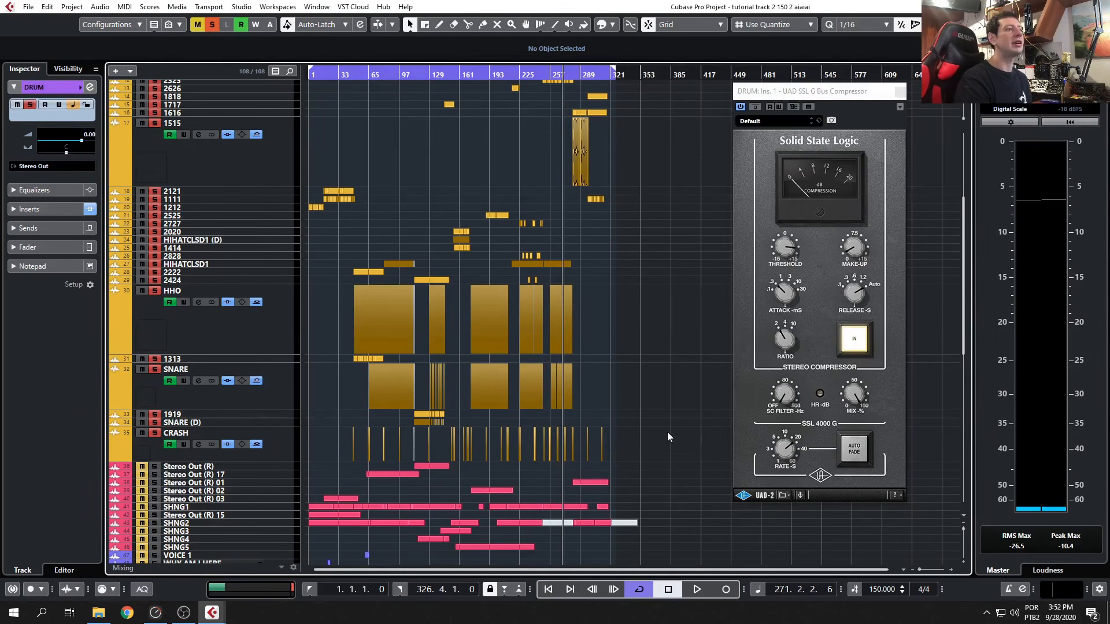
scroll(657, 413, "down", 8)
scroll(650, 390, "up", 12)
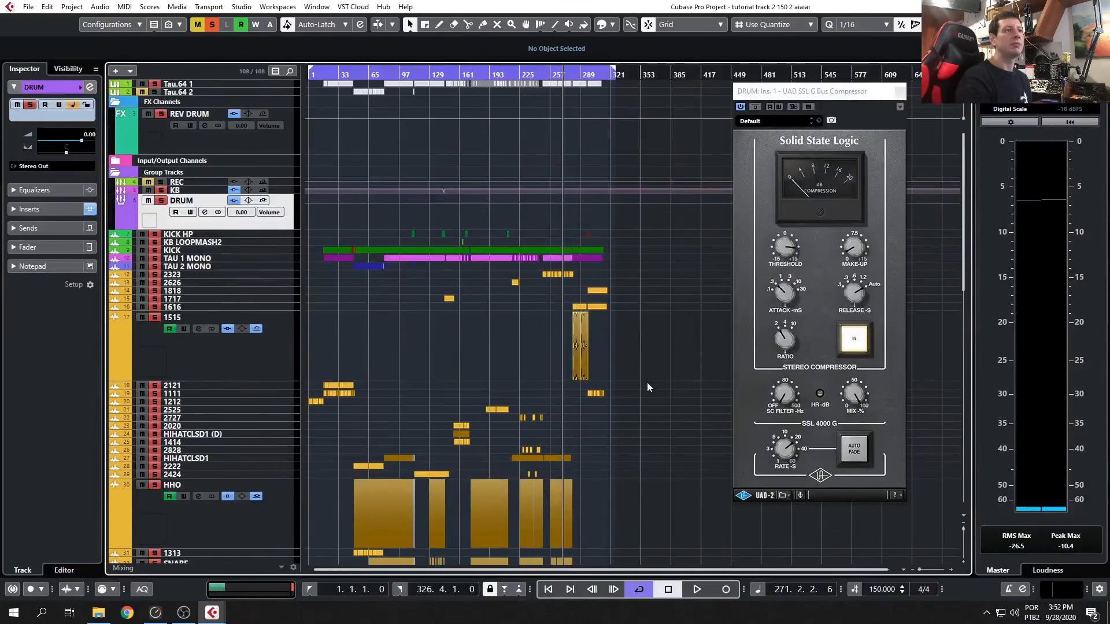
left_click(900, 93)
Return the playback position to the start of the project and reduce the enlarged tracks to minimum height.
scroll(797, 277, "down", 5)
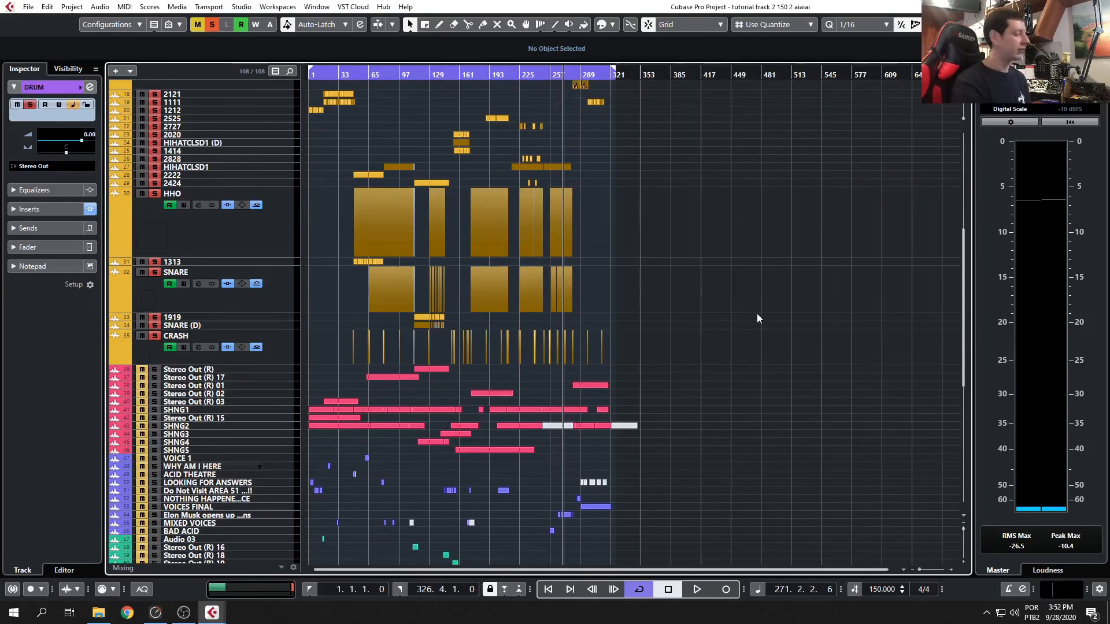
key("Home")
scroll(518, 350, "up", 5)
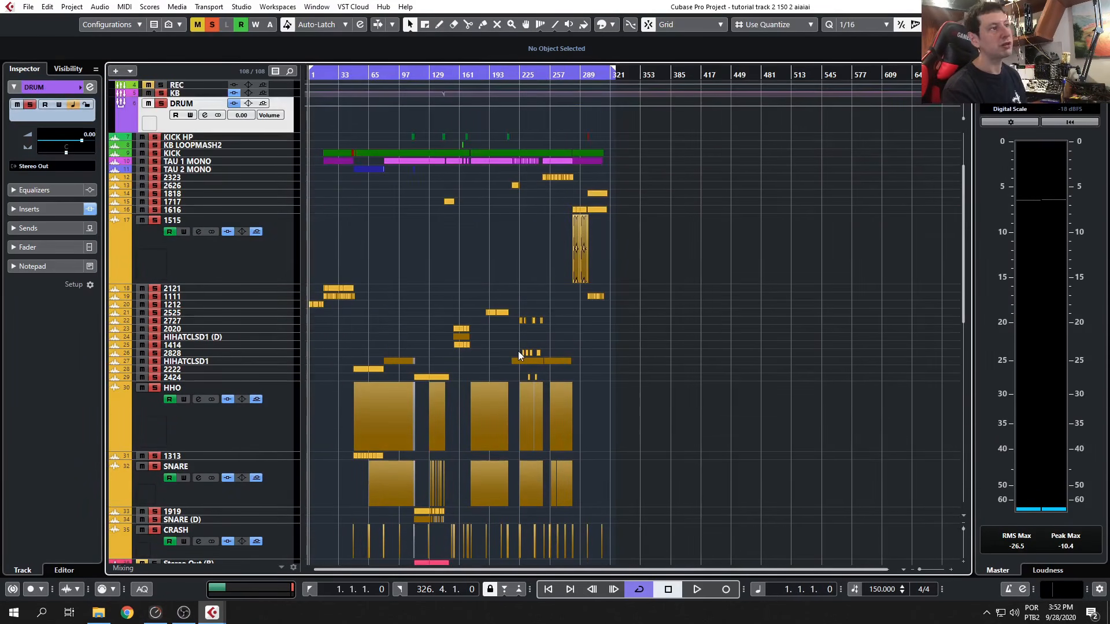
key("shift+g")
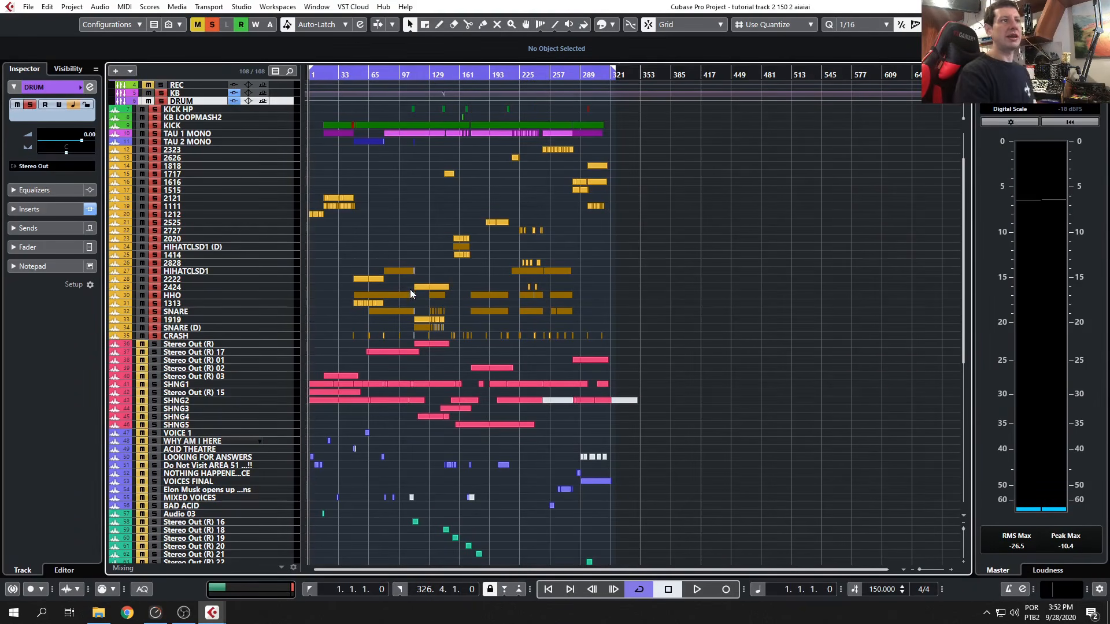
scroll(409, 291, "up", 3)
scroll(408, 292, "down", 2)
scroll(401, 298, "up", 2)
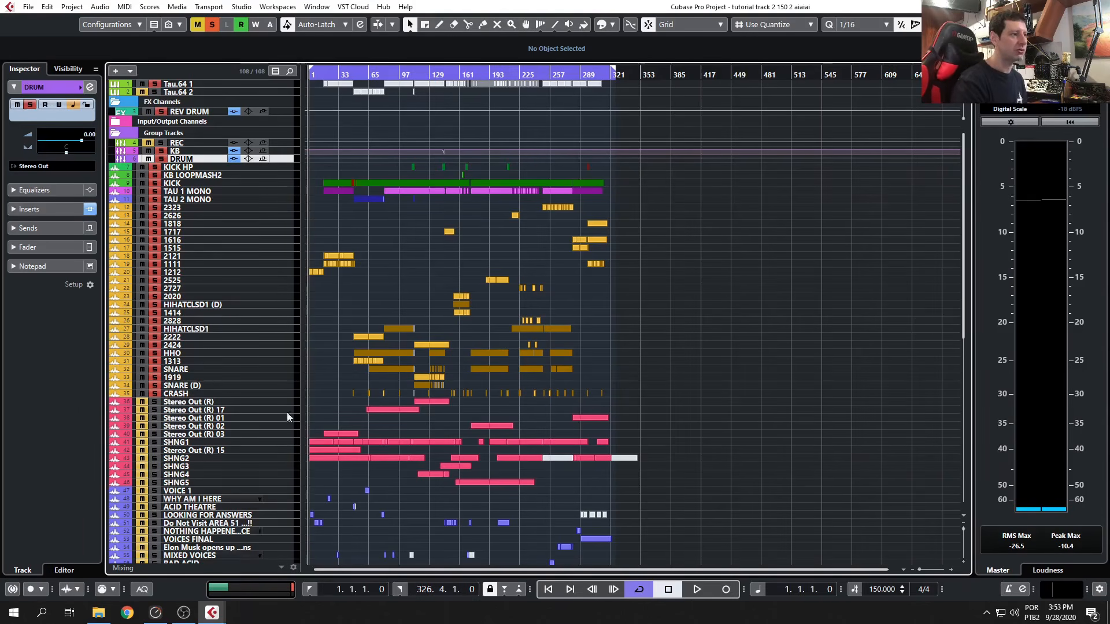
Play the soloed tracks from bar 1 and review the arrangement across the whole track list.
mouse_move(184, 615)
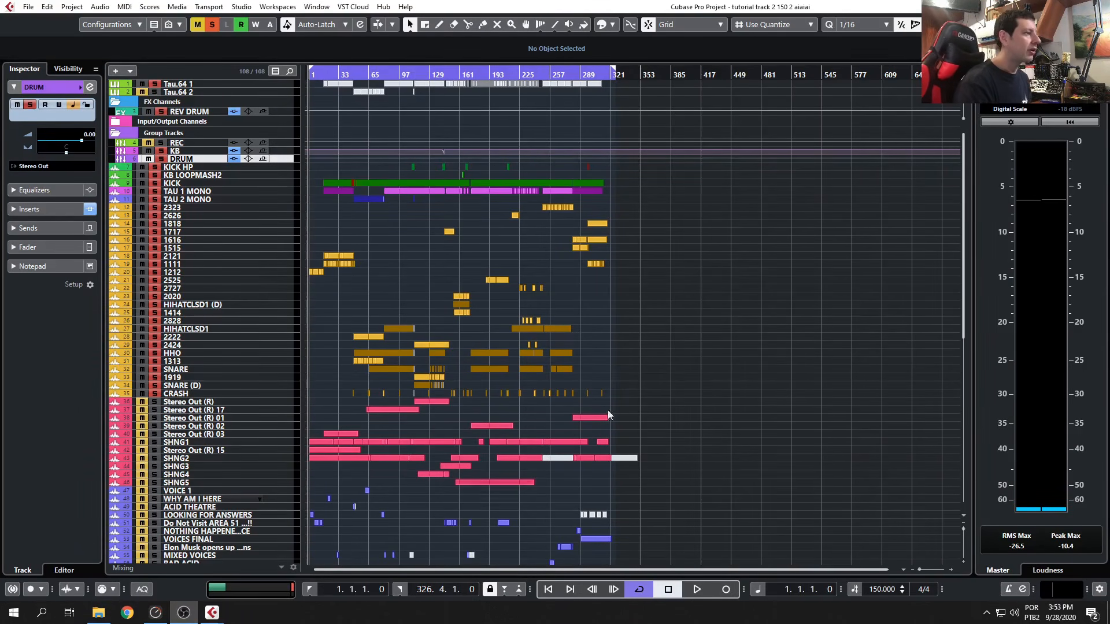
left_click(758, 324)
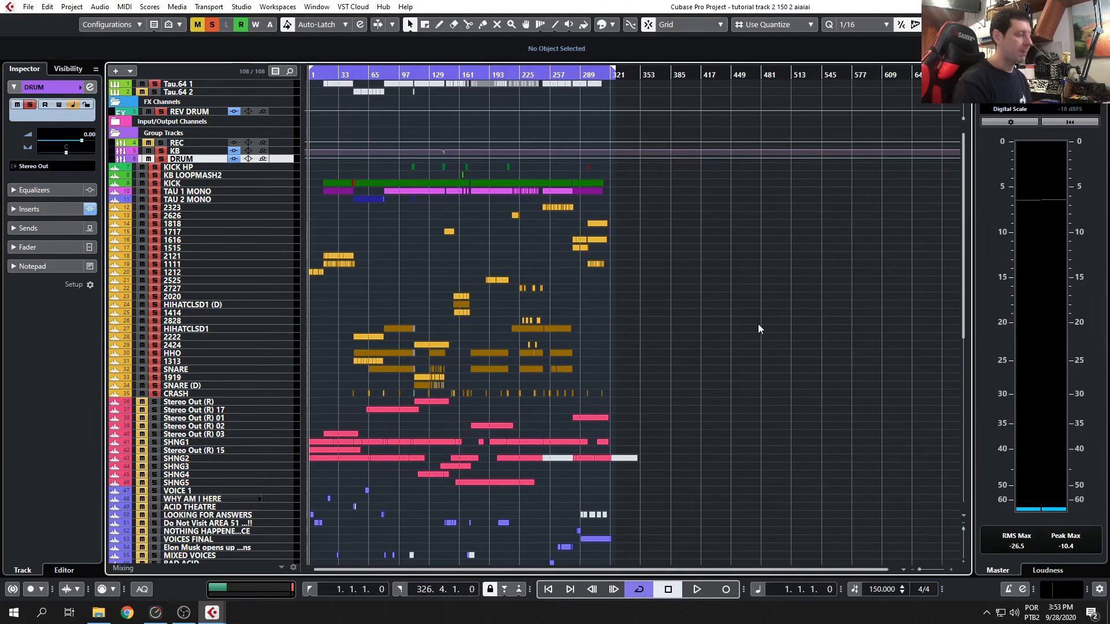
key("space")
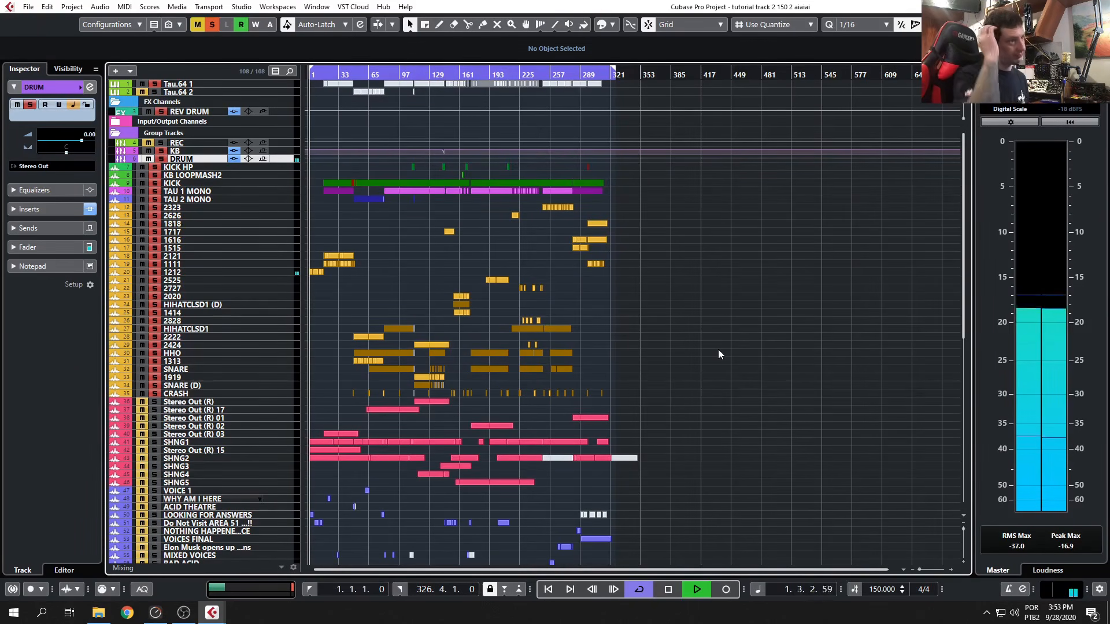
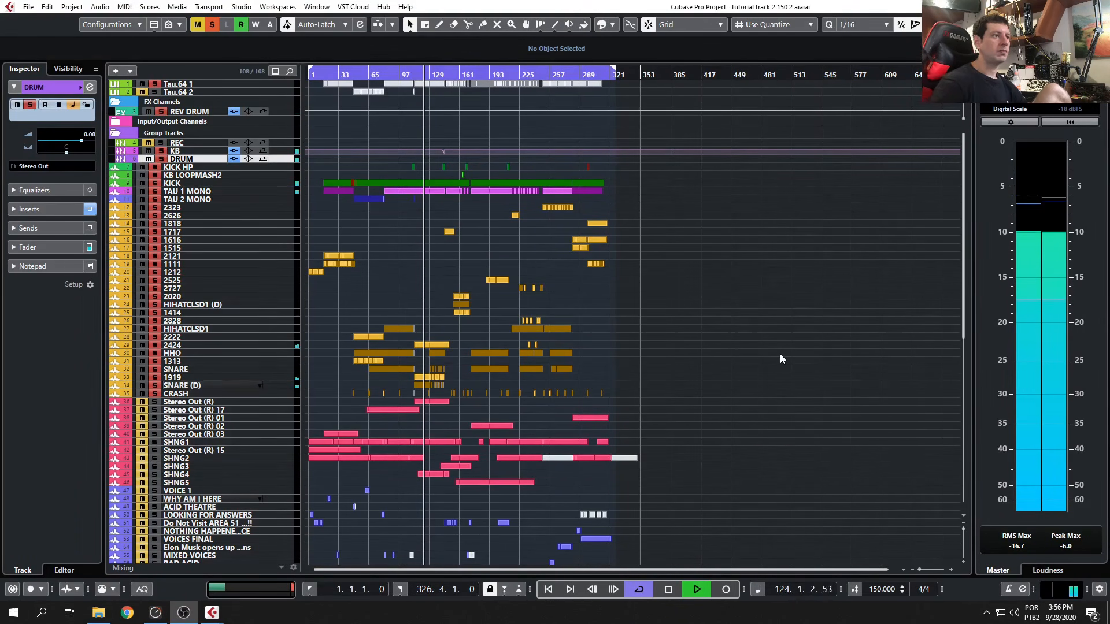
scroll(781, 359, "down", 3)
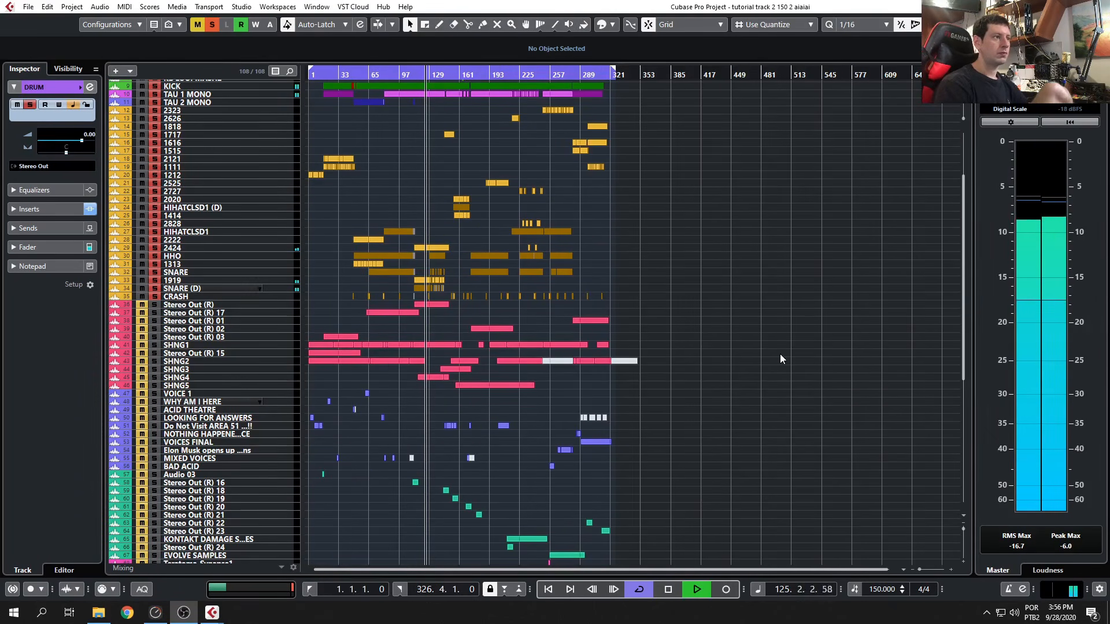
scroll(751, 414, "down", 6)
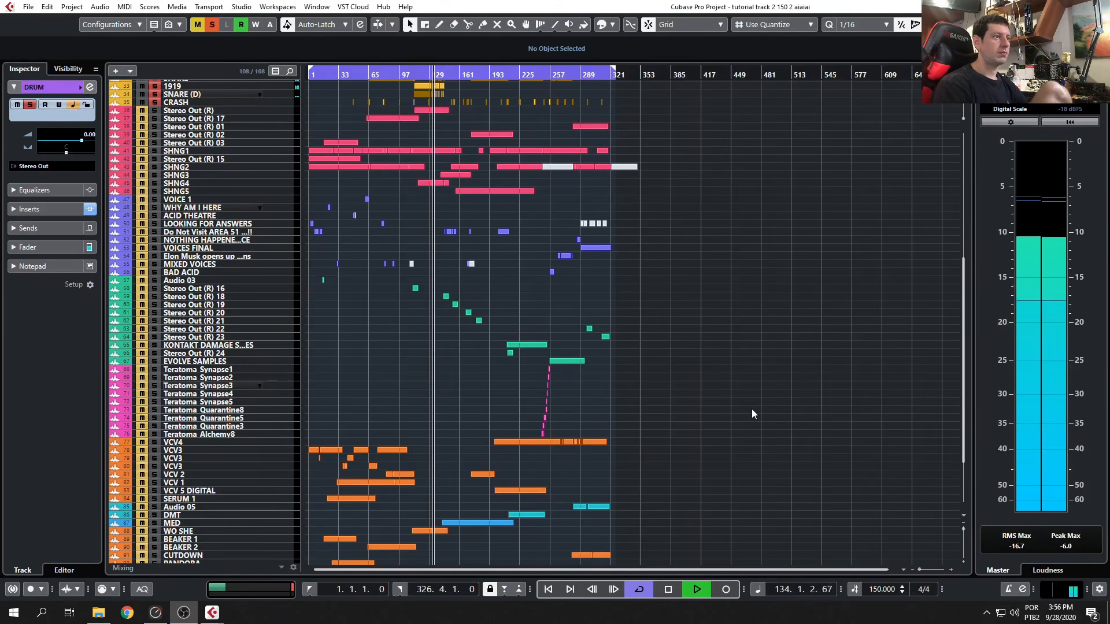
scroll(752, 409, "down", 3)
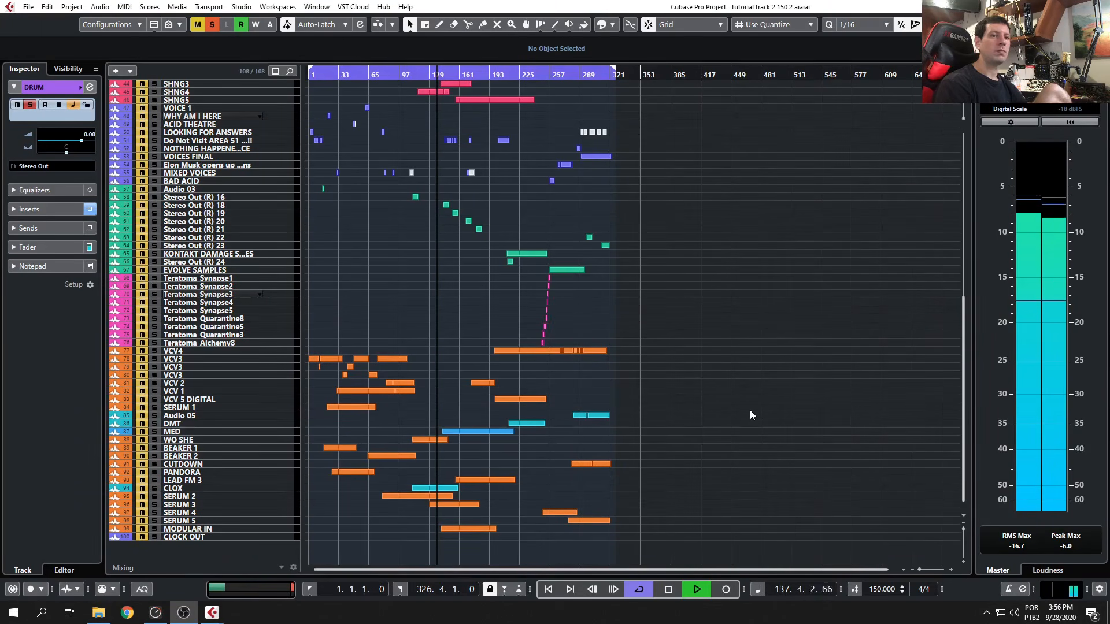
scroll(750, 416, "up", 5)
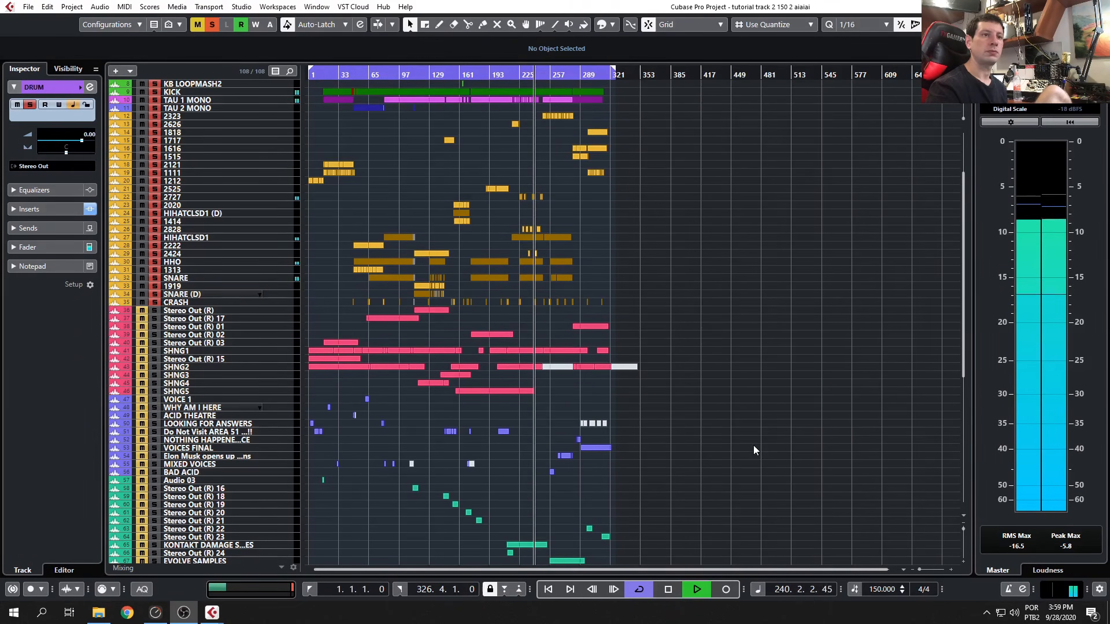
left_click(684, 415)
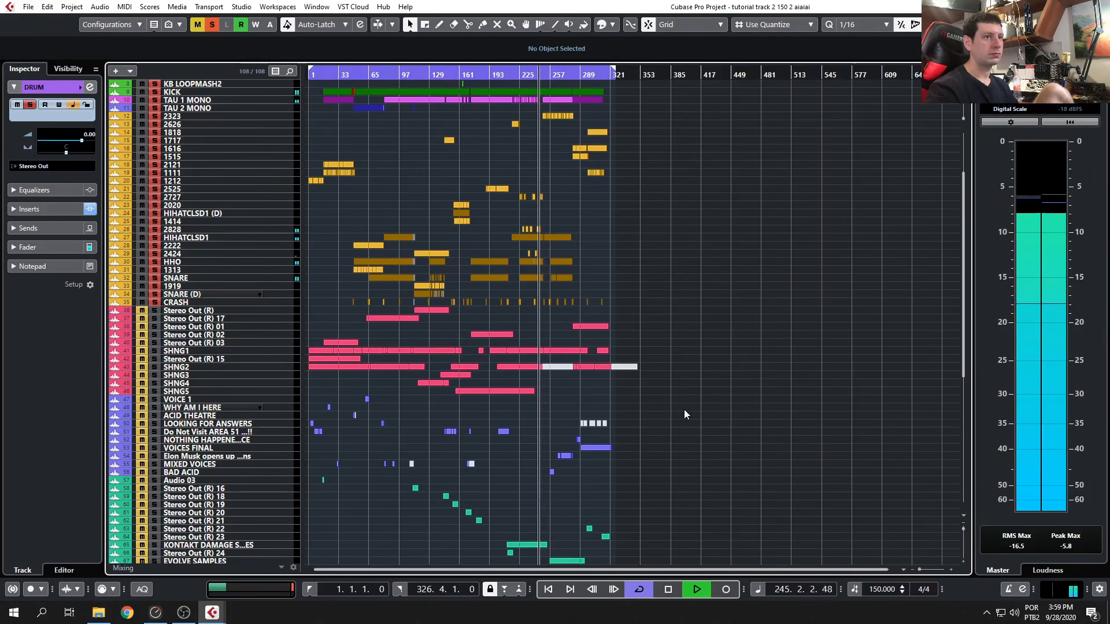